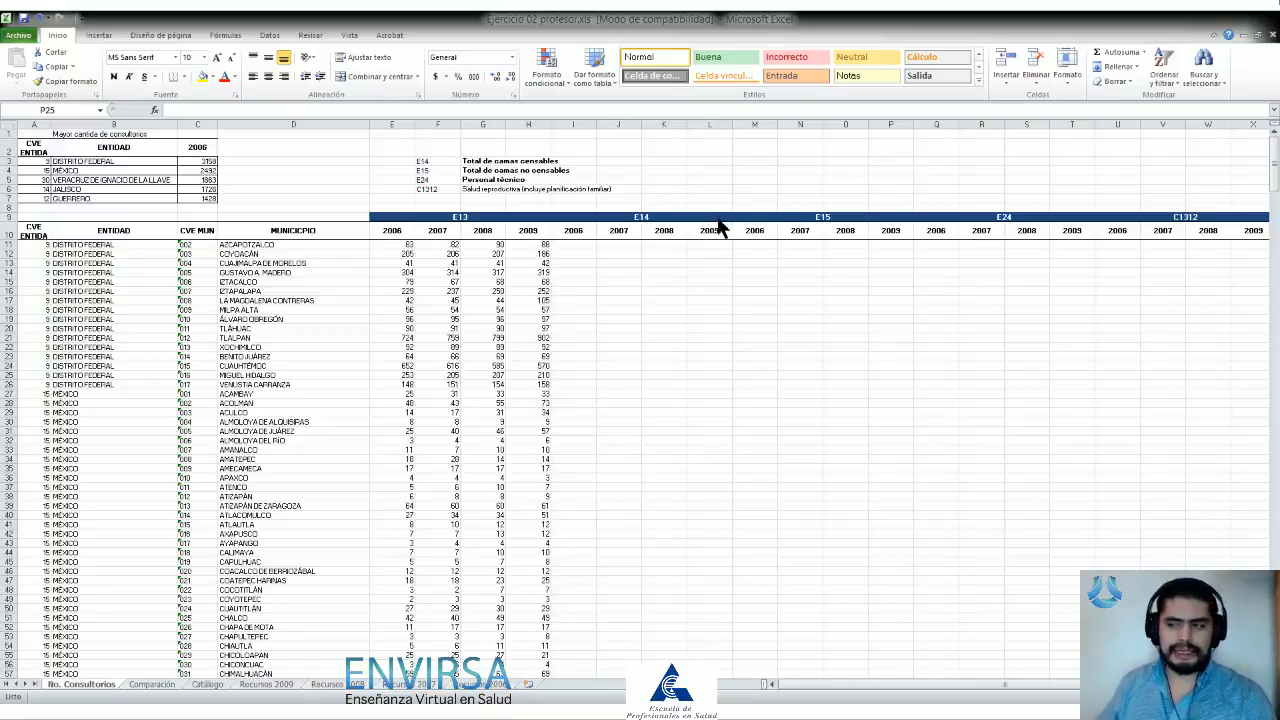
Step: Narrow column A on the Recursos 2006 sheet
click(673, 172)
scroll(673, 172, up, 4)
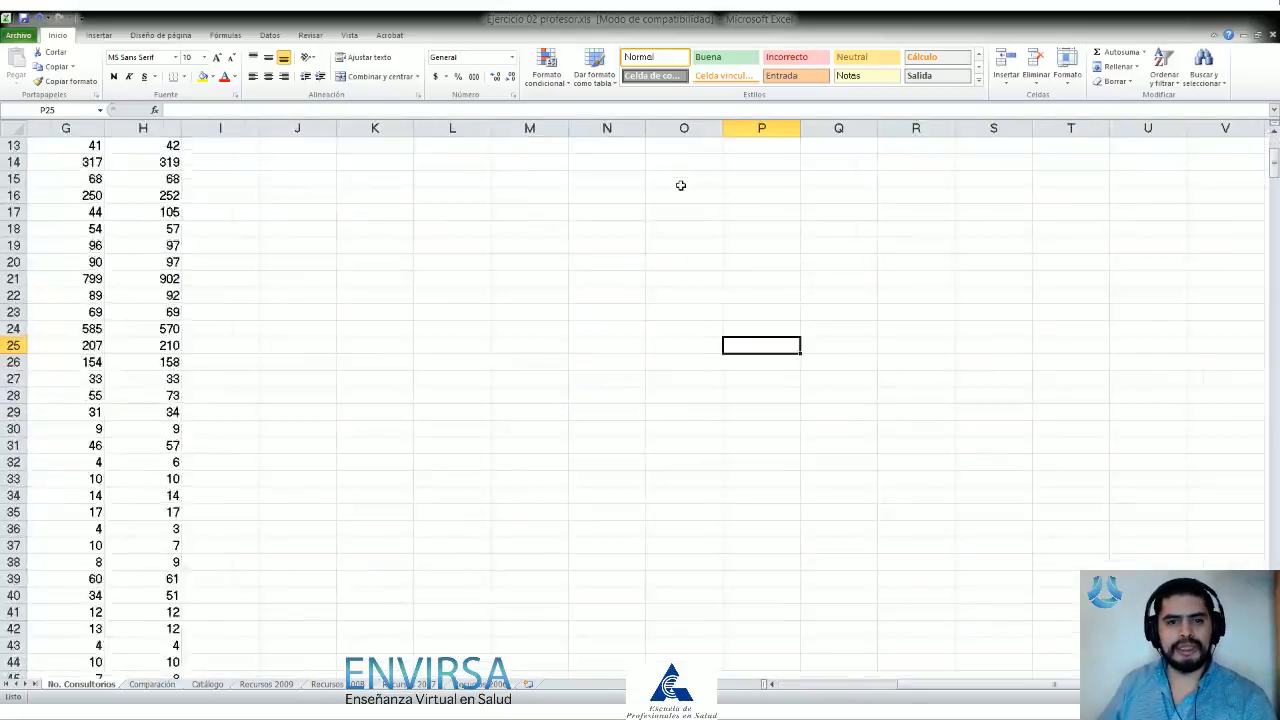
key(ctrl+Home)
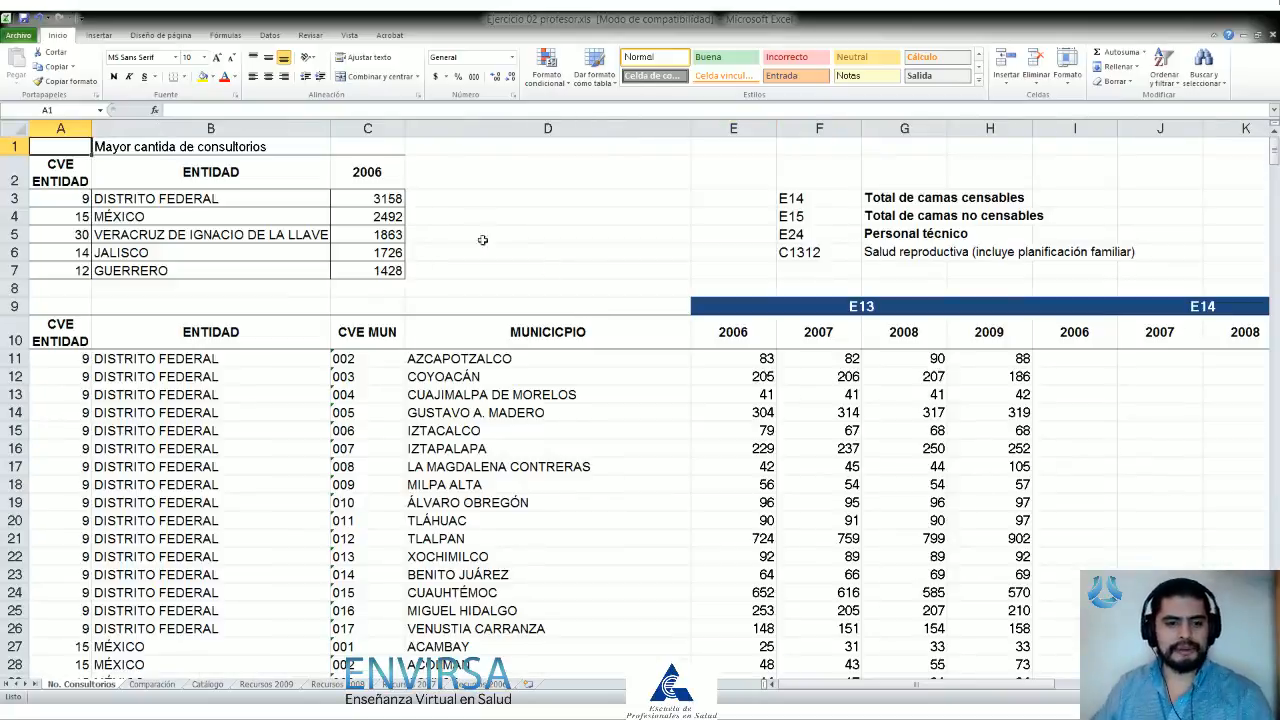
click(418, 685)
click(468, 686)
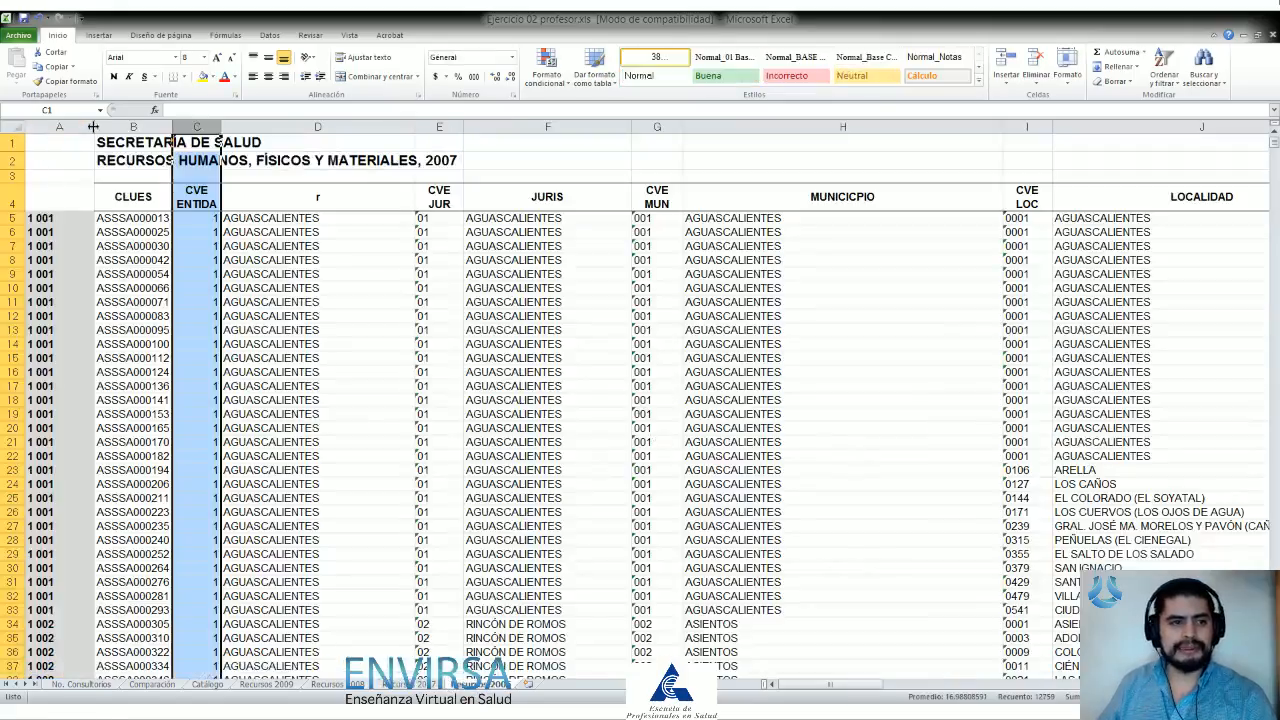
drag(94, 127, 59, 127)
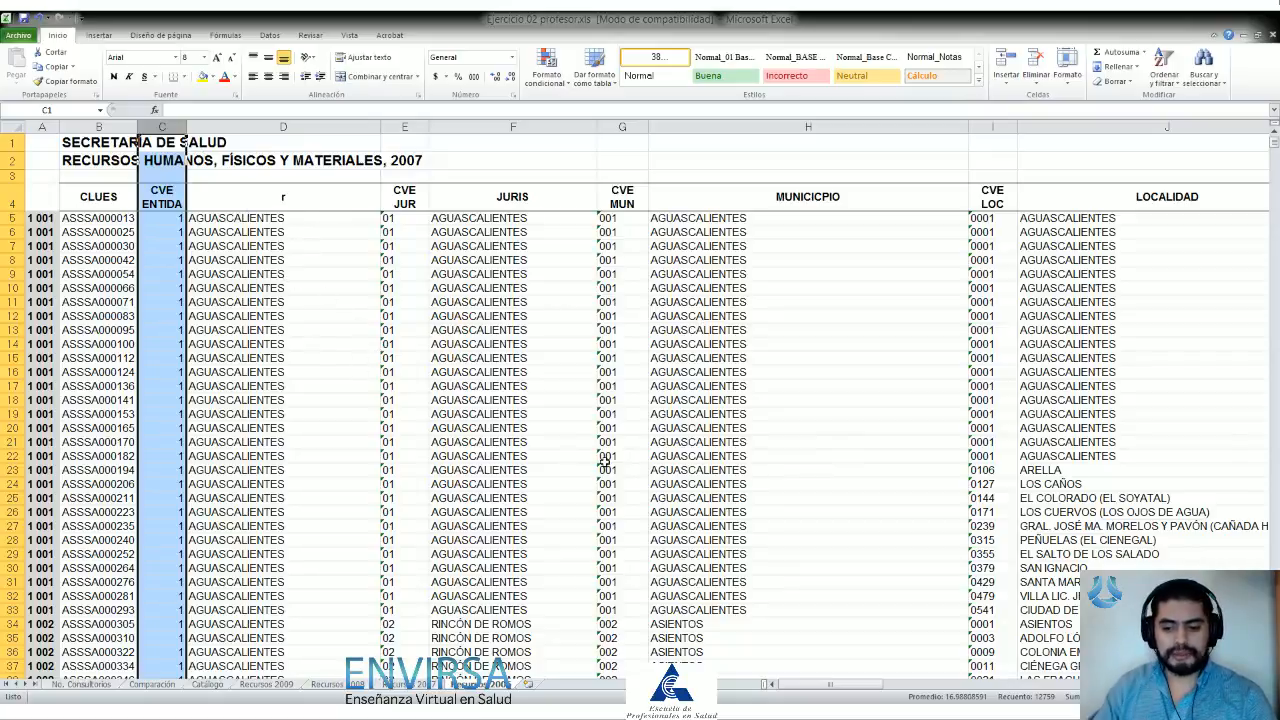
Step: Replace the header in D4 of the Recursos 2006 sheet with a copy of the ENTIDAD header from Recursos 2007
scroll(604, 464, up, 5)
click(663, 284)
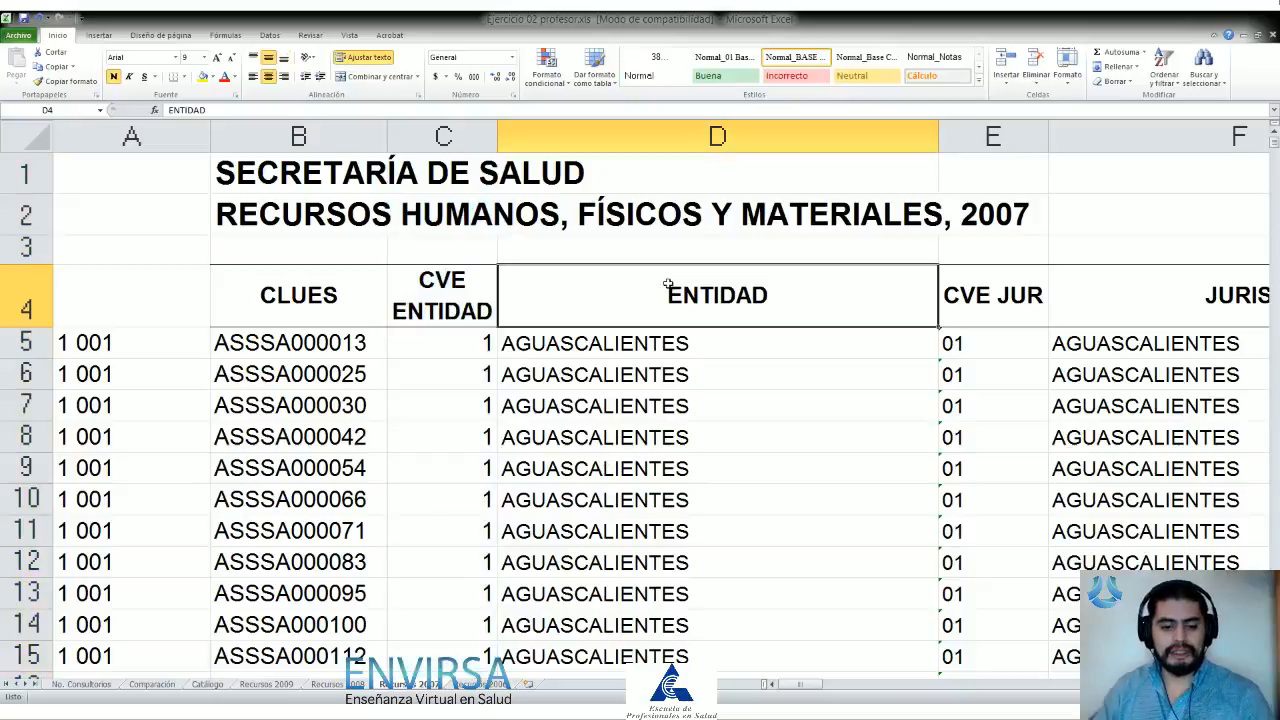
key(ctrl+c)
key(Page_Down)
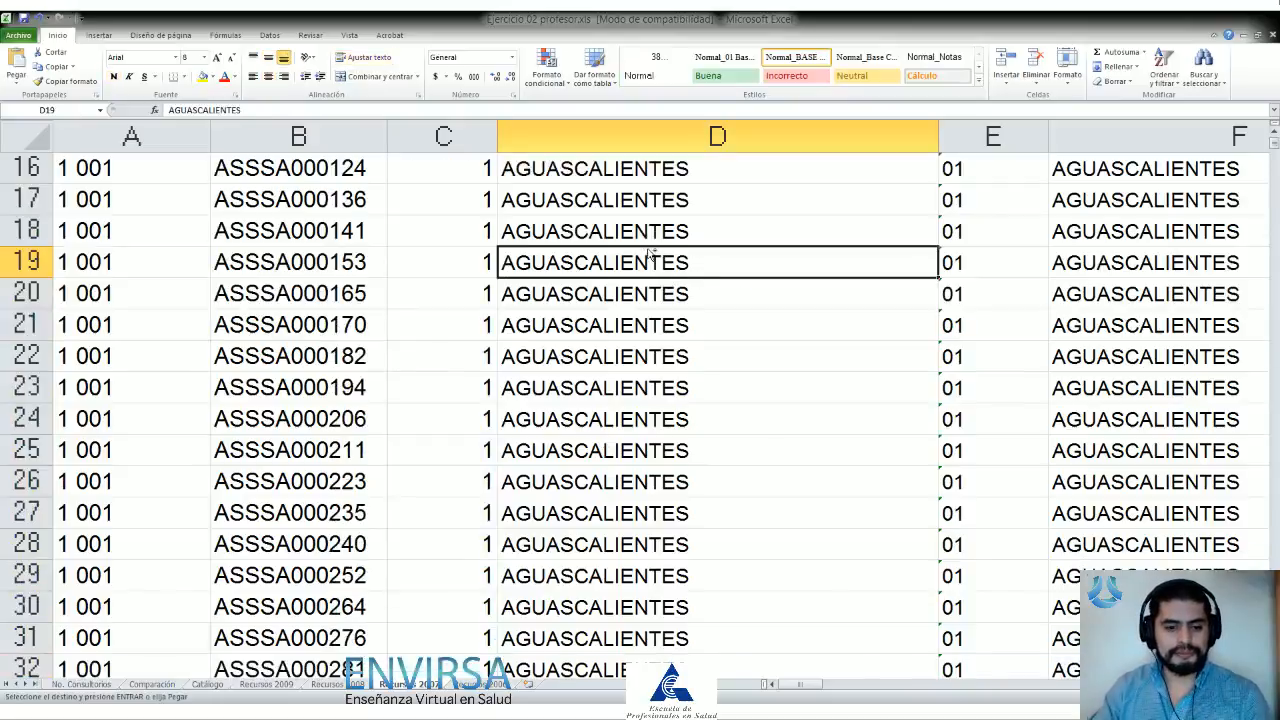
key(ctrl+Page_Down)
key(ctrl+Home)
key(Right)
key(Right)
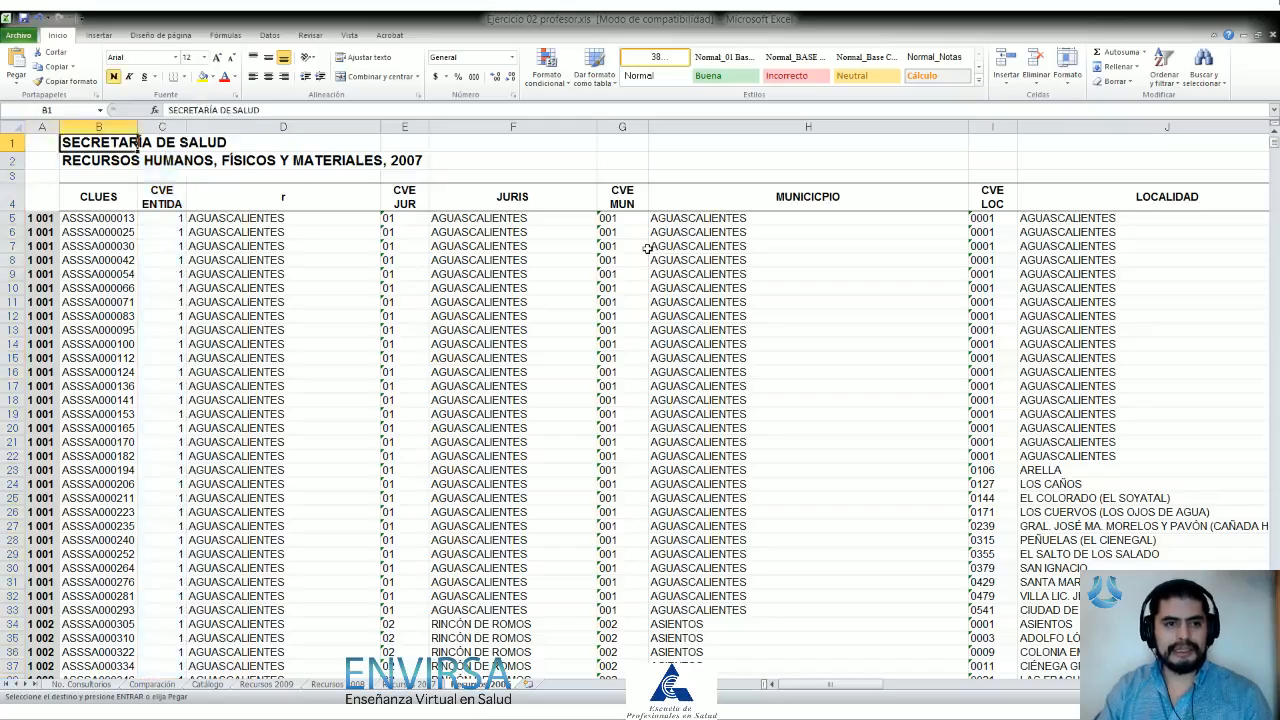
key(Down)
key(Down)
key(Right)
key(Down)
key(ctrl+v)
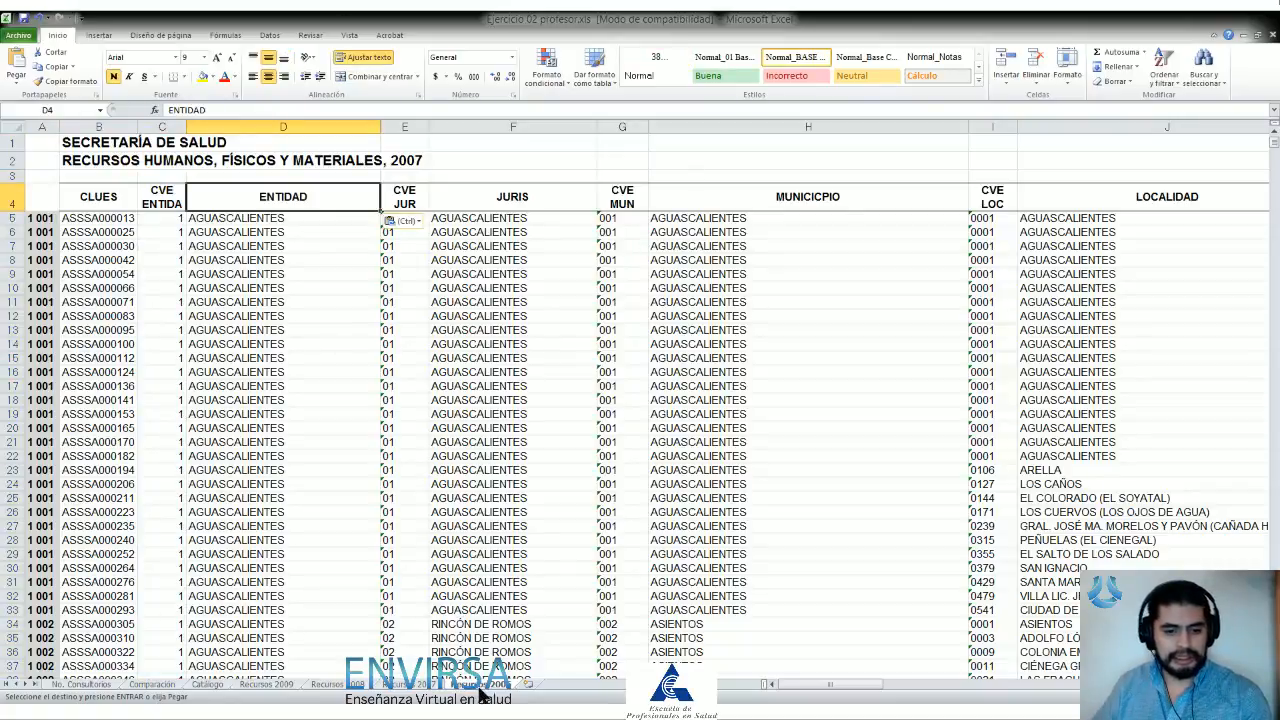
Step: Insert a new sheet before Recursos 2006 and copy that sheet's CVE ENTIDAD and ENTIDAD columns into it starting at A1
key(shift+F11)
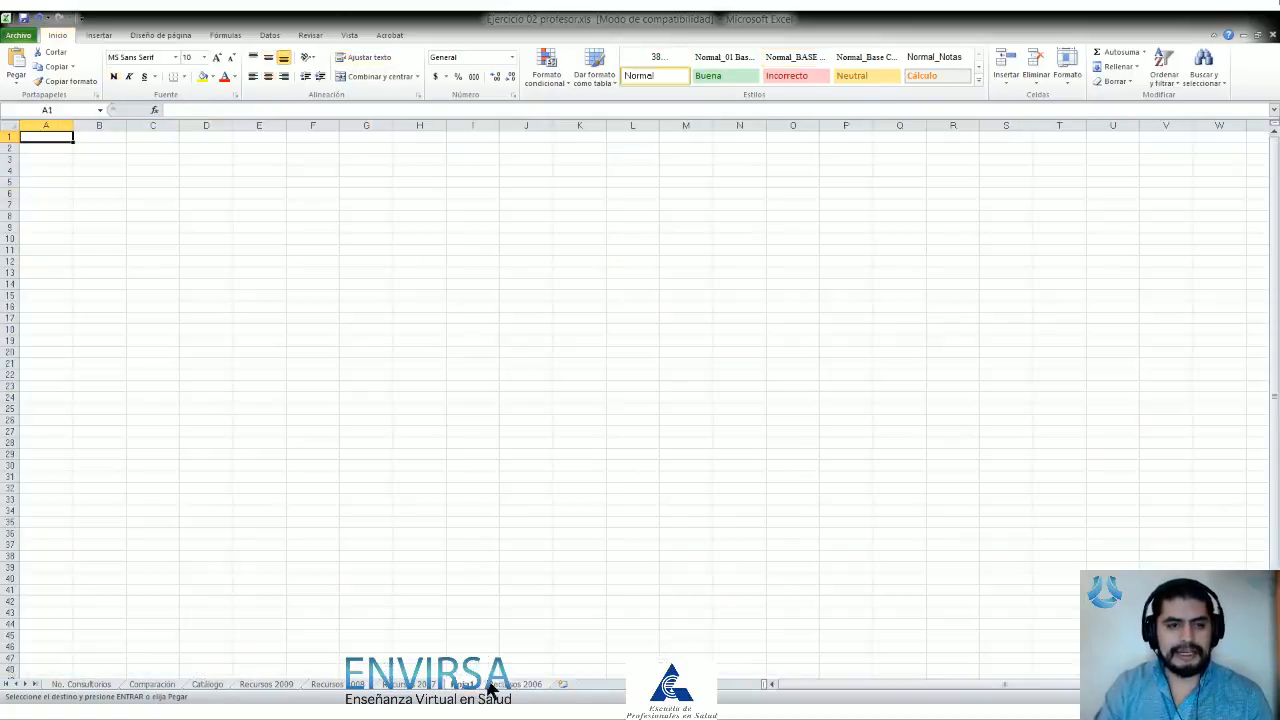
click(490, 686)
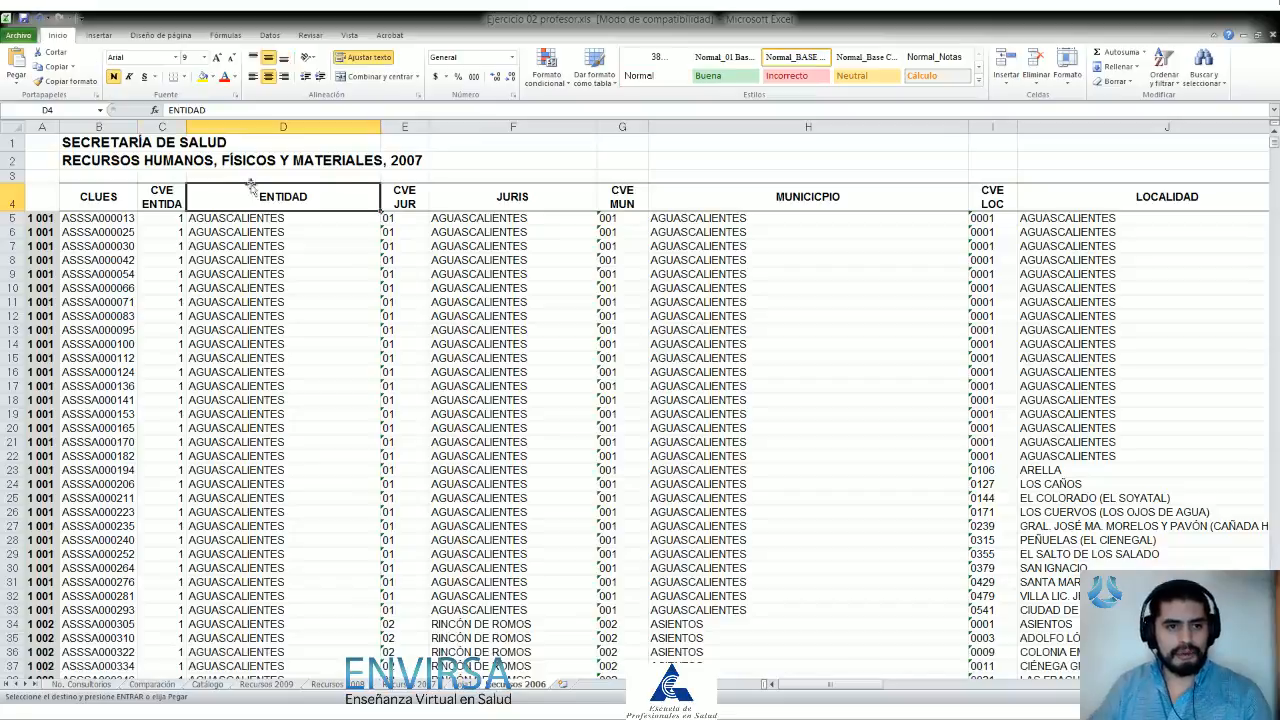
drag(165, 127, 215, 127)
key(ctrl+c)
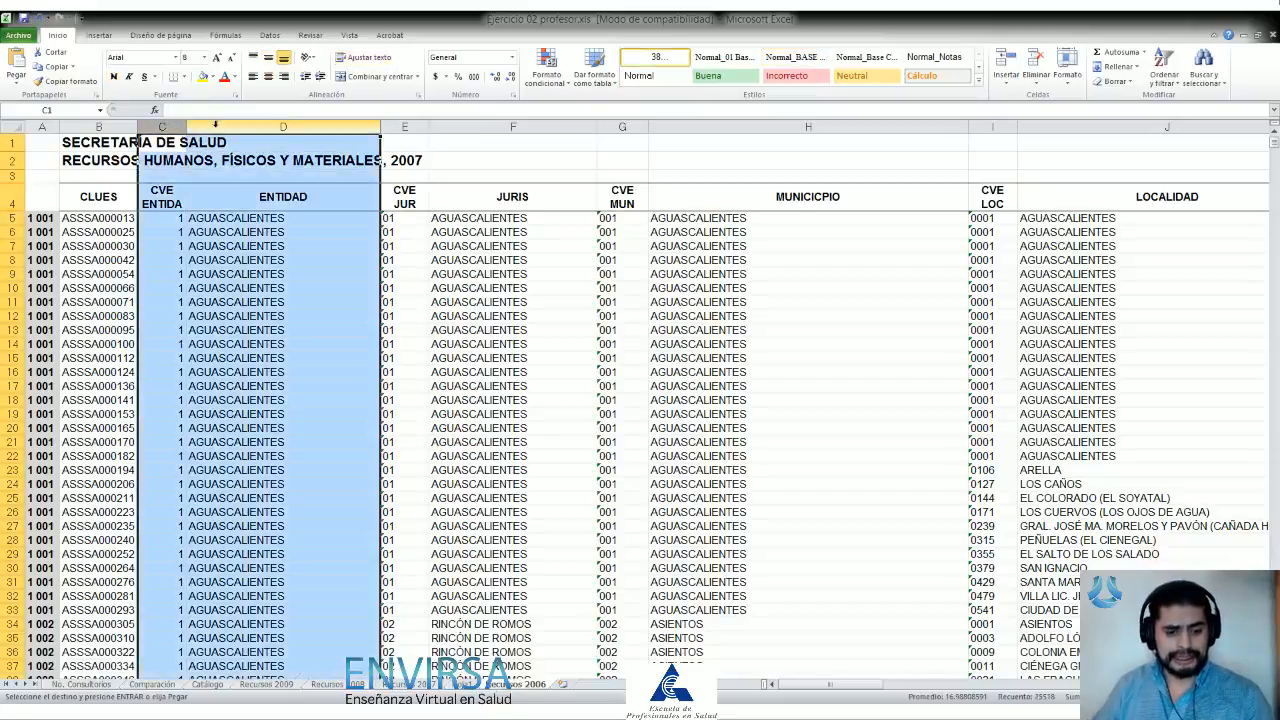
key(ctrl+Page_Up)
key(Return)
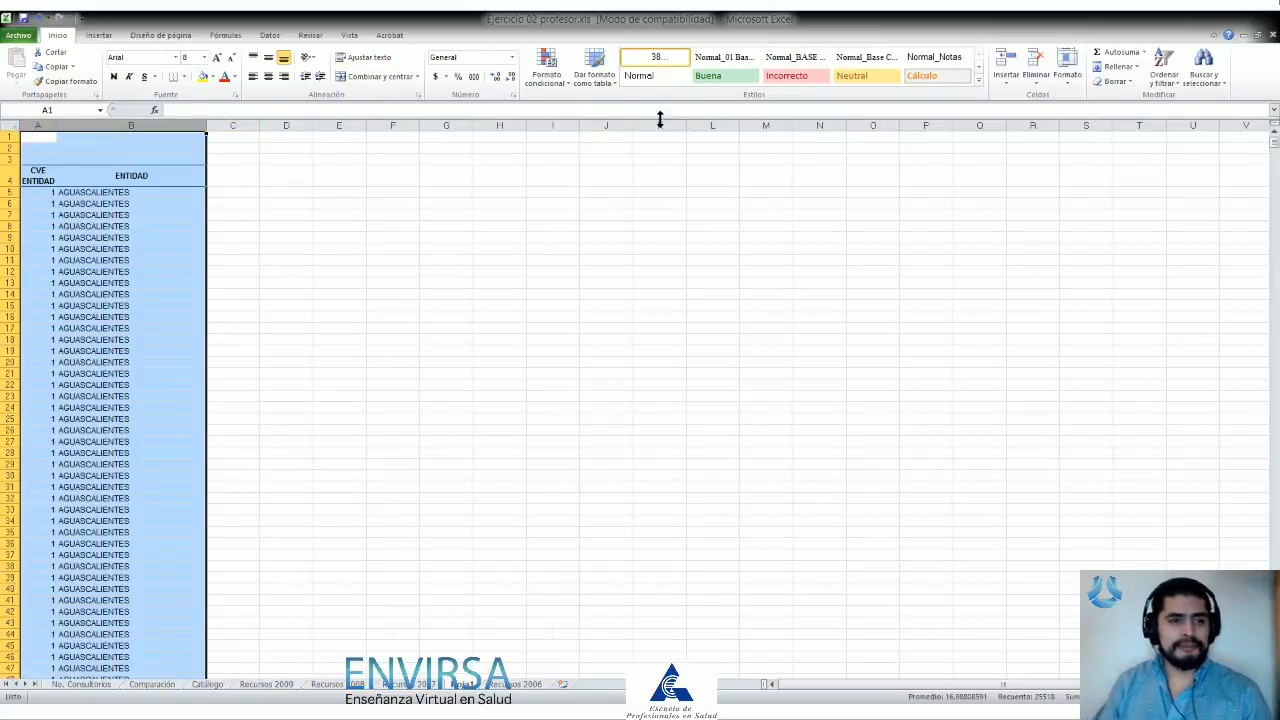
Step: Set up an advanced filter on the whole table from A4 down, copying the results to another location
key(Down)
key(Down)
key(Down)
key(ctrl+shift+End)
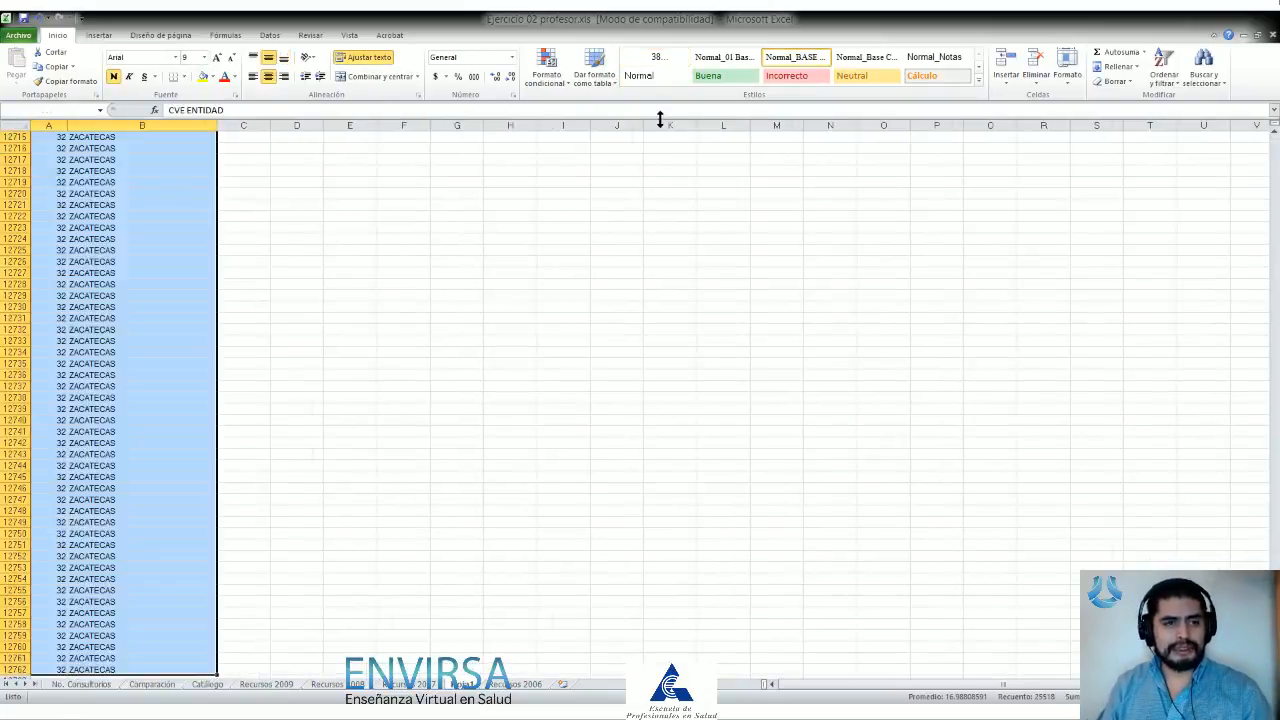
key(alt+d)
key(q)
key(shift+Tab)
key(Down)
key(Tab)
key(Tab)
key(Tab)
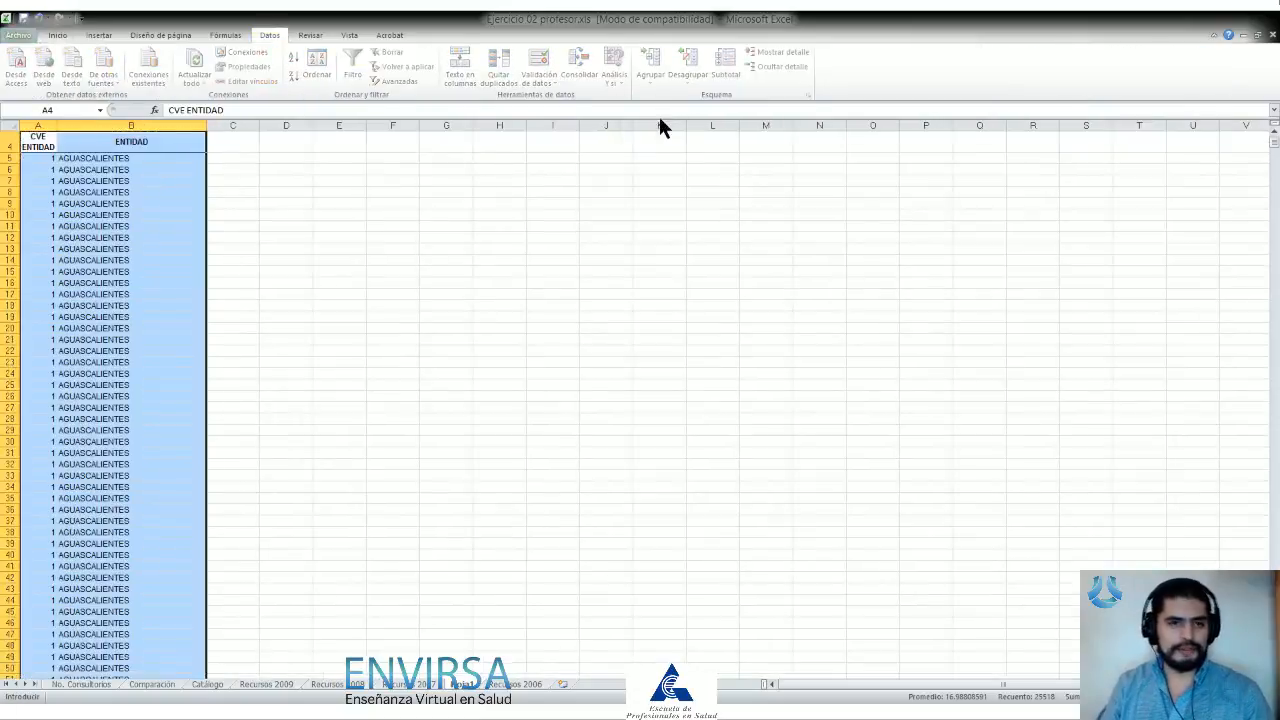
Step: Set H1 as the advanced filter's destination and extract only the unique entity records there
key(Right)
key(Right)
key(Right)
key(Up)
key(Up)
key(Up)
key(Down)
key(Right)
key(Right)
key(Right)
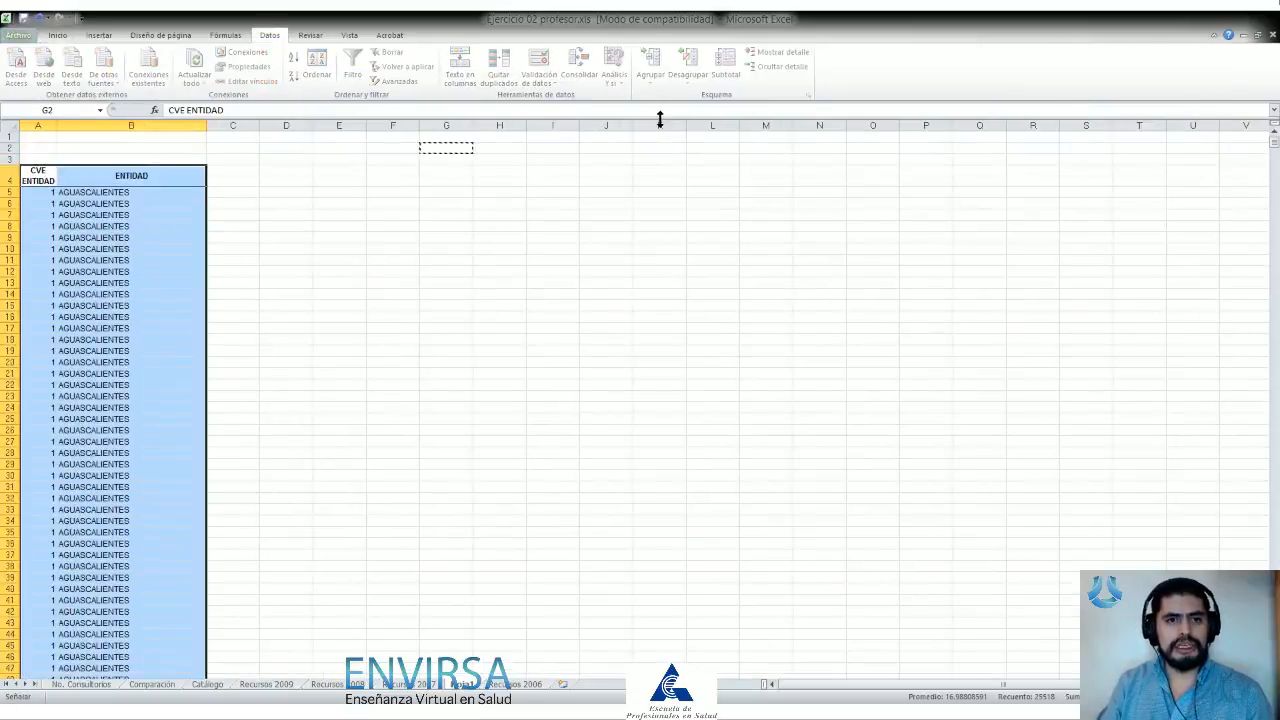
key(Right)
key(Right)
key(Up)
key(Left)
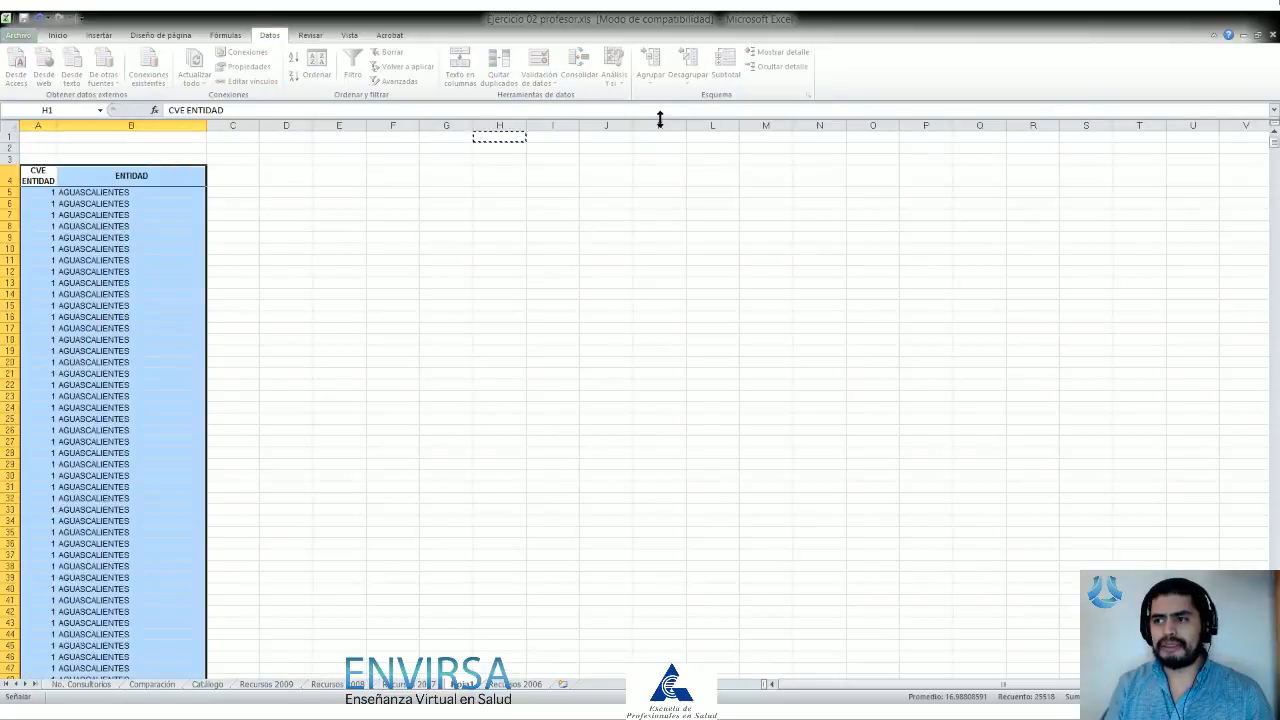
key(Return)
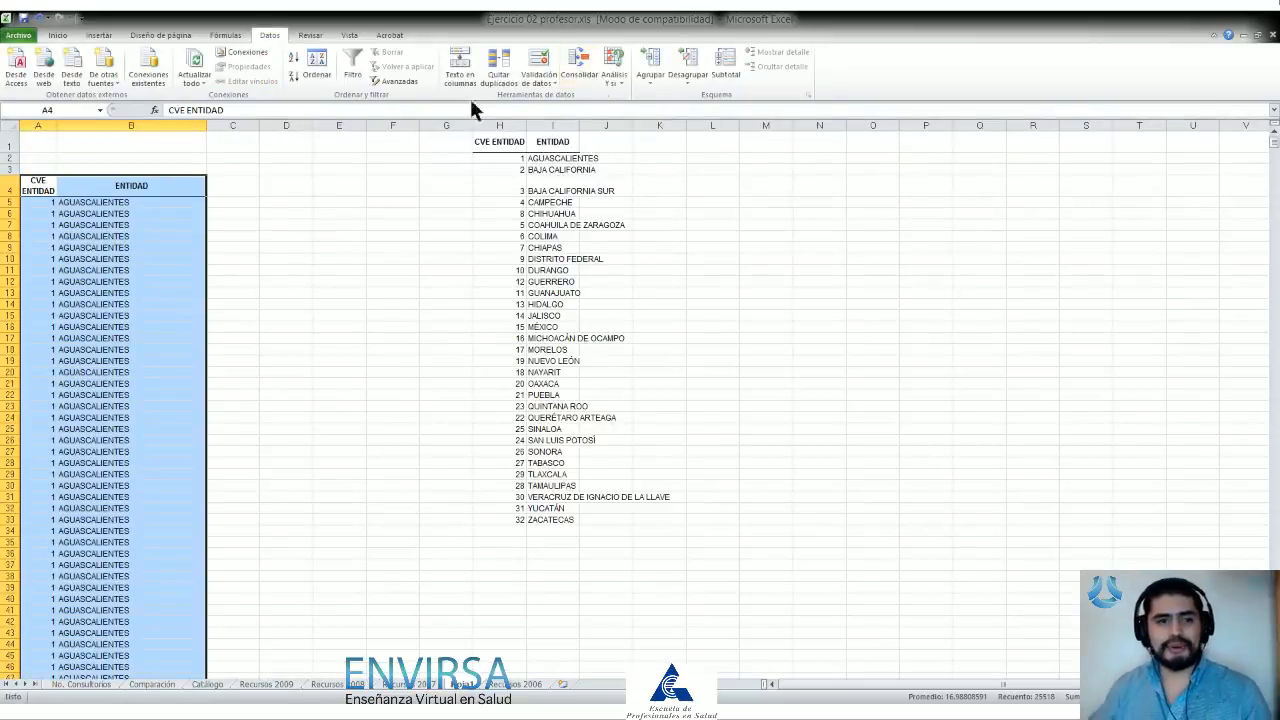
Step: Delete the original data columns A and B, and autofit the ENTIDAD column of the extracted list
key(ctrl+space)
key(ctrl+minus)
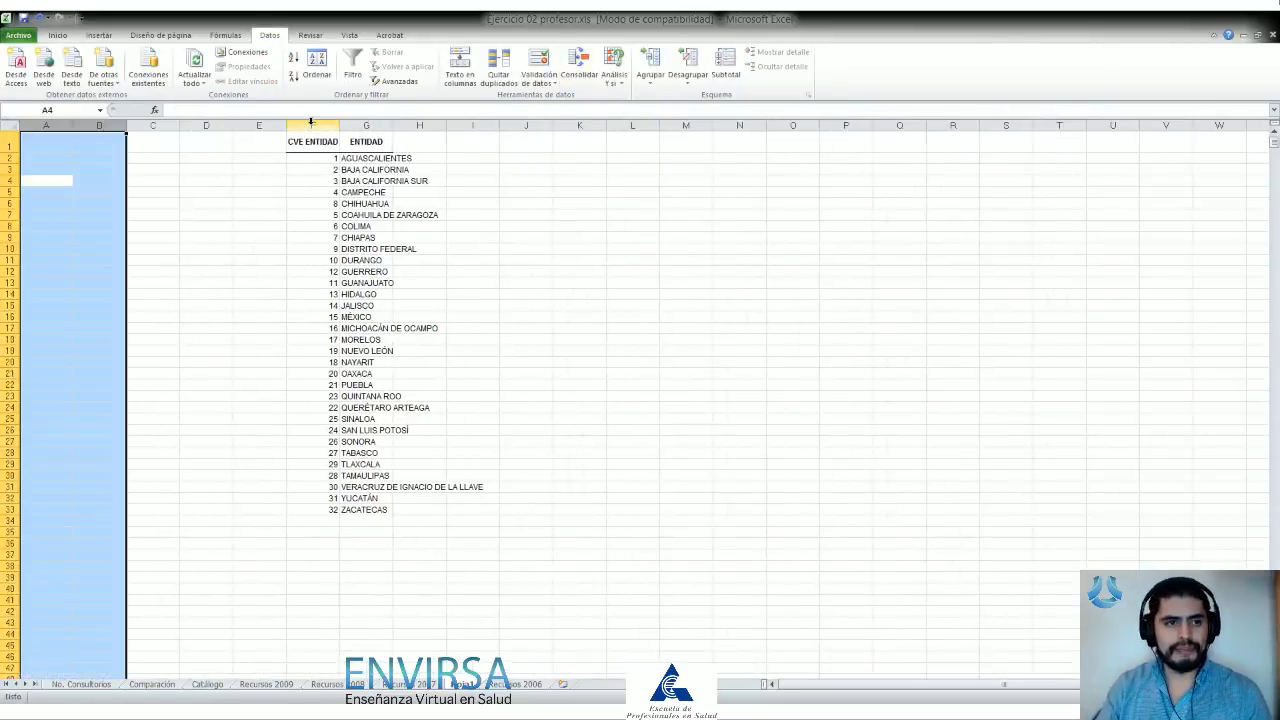
key(Right)
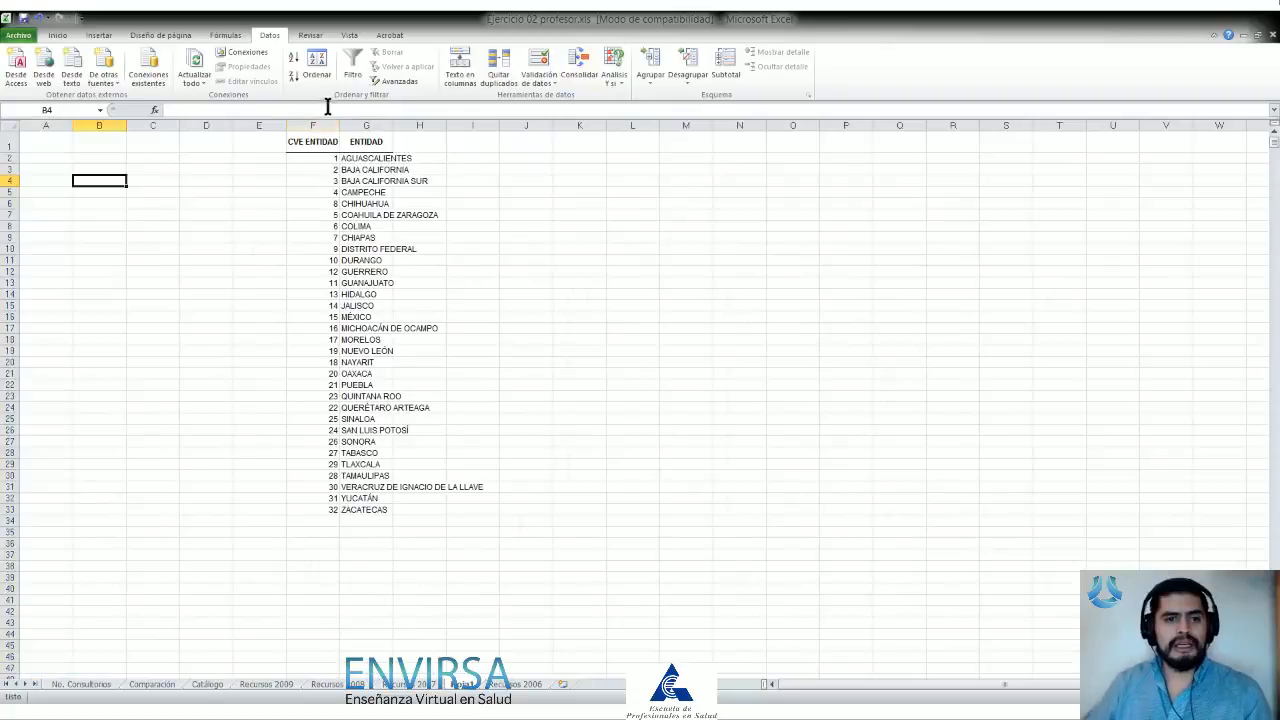
double_click(392, 125)
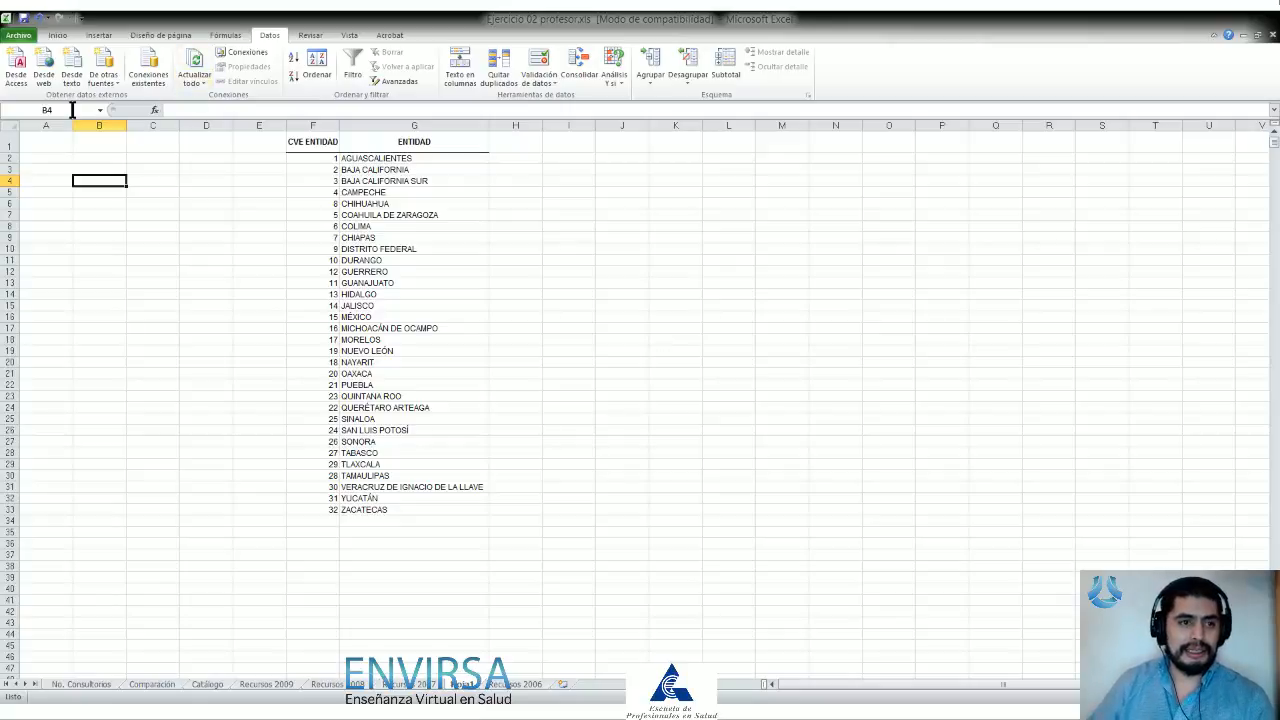
Step: Insert ten blank columns before the extracted entity list
drag(52, 125, 260, 117)
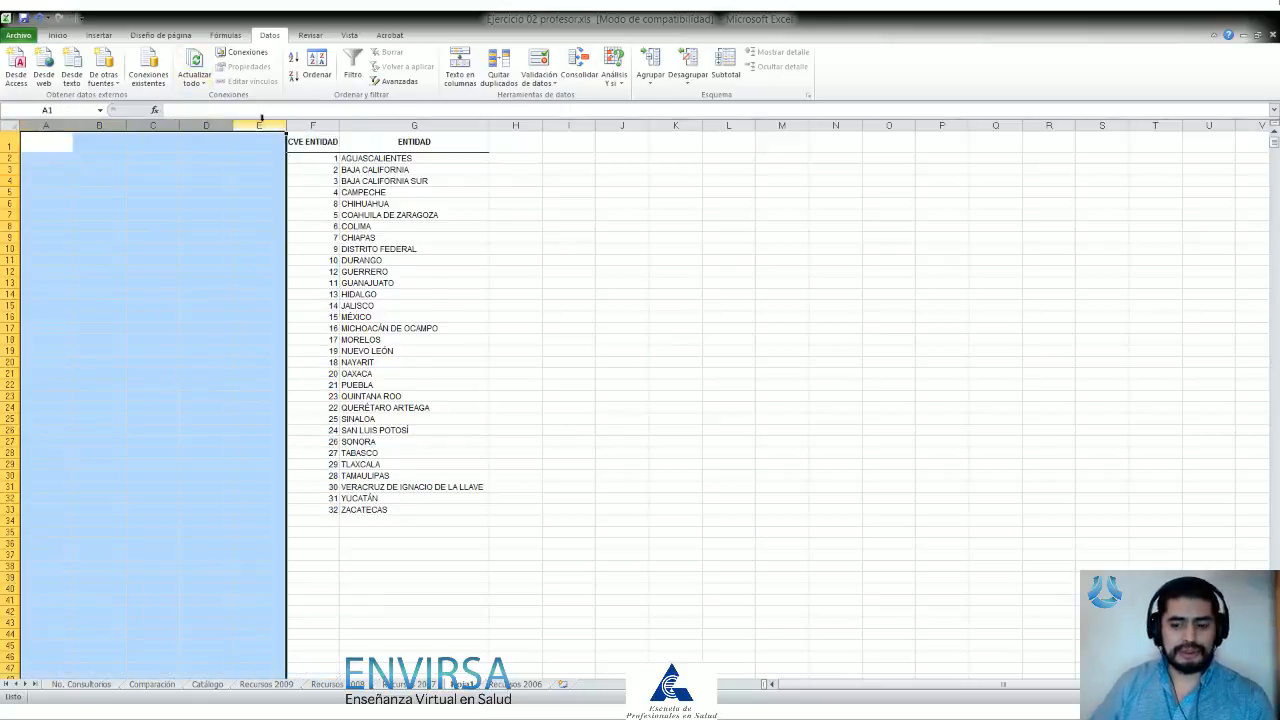
key(ctrl+plus)
key(ctrl+plus)
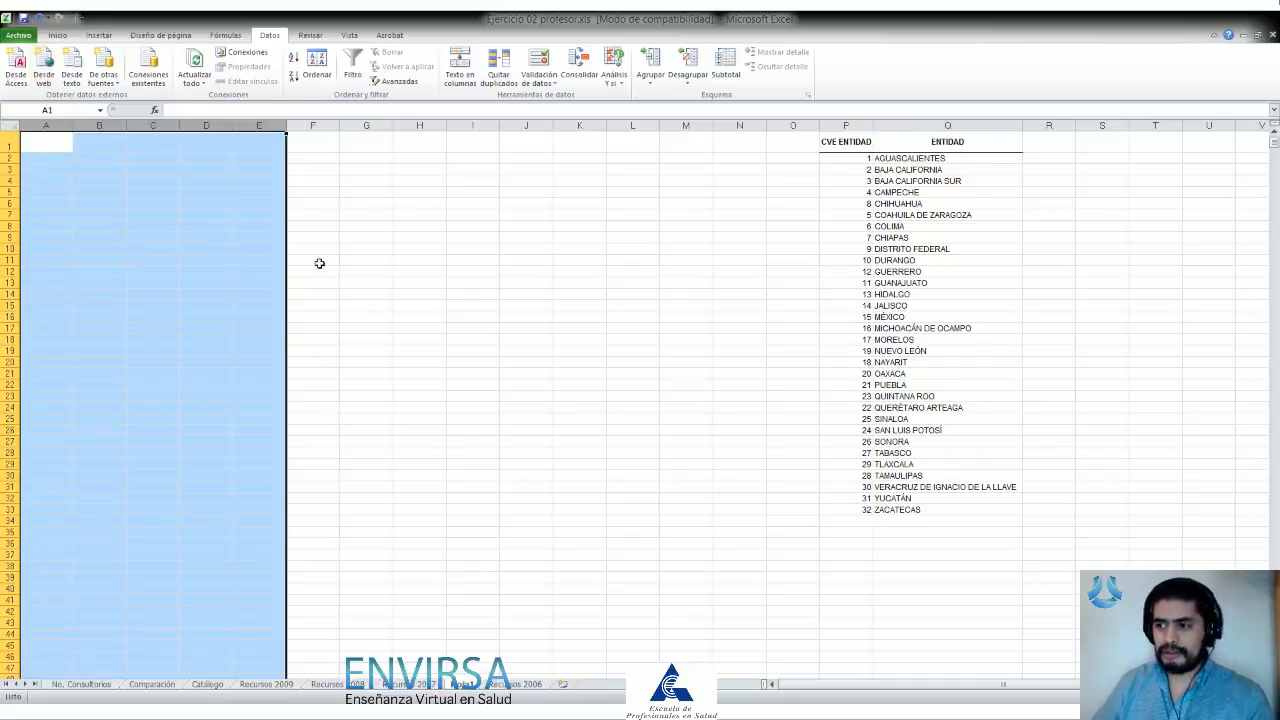
click(655, 145)
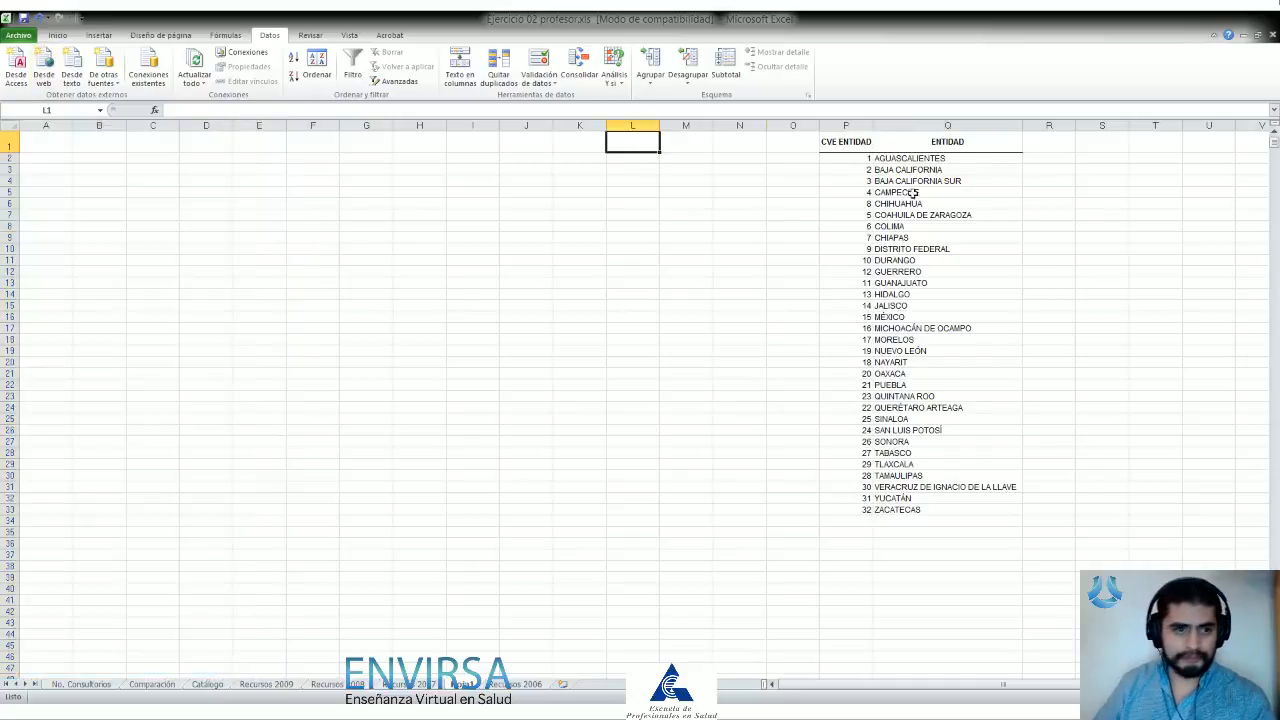
Step: Insert blank cells at P2:Q2 above the AGUASCALIENTES entry, shifting the list down
drag(849, 160, 1009, 158)
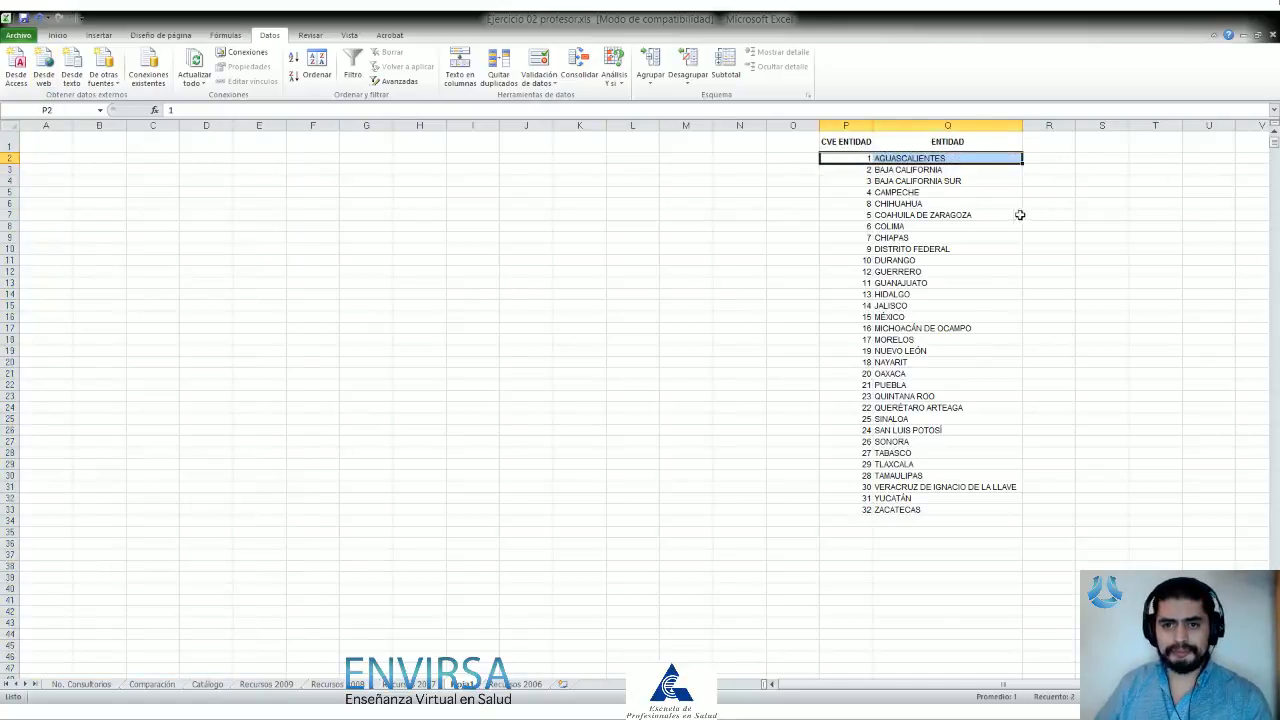
scroll(1020, 214, up, 7)
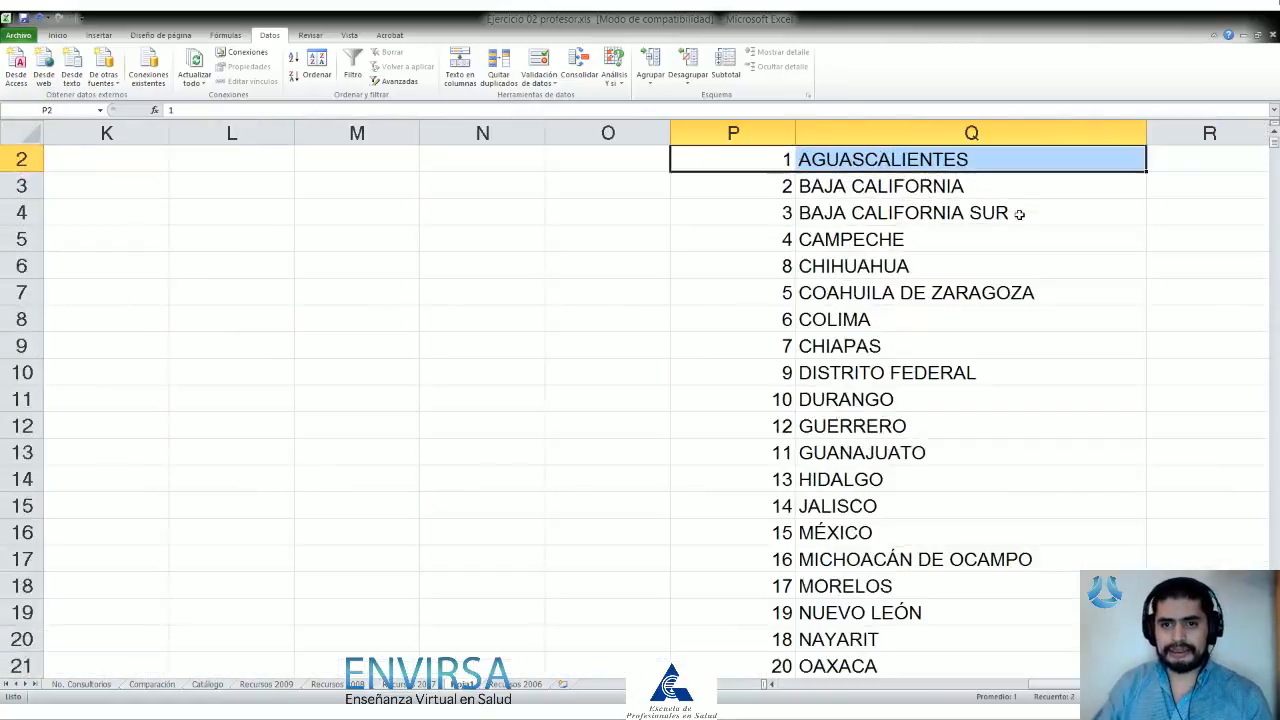
key(Up)
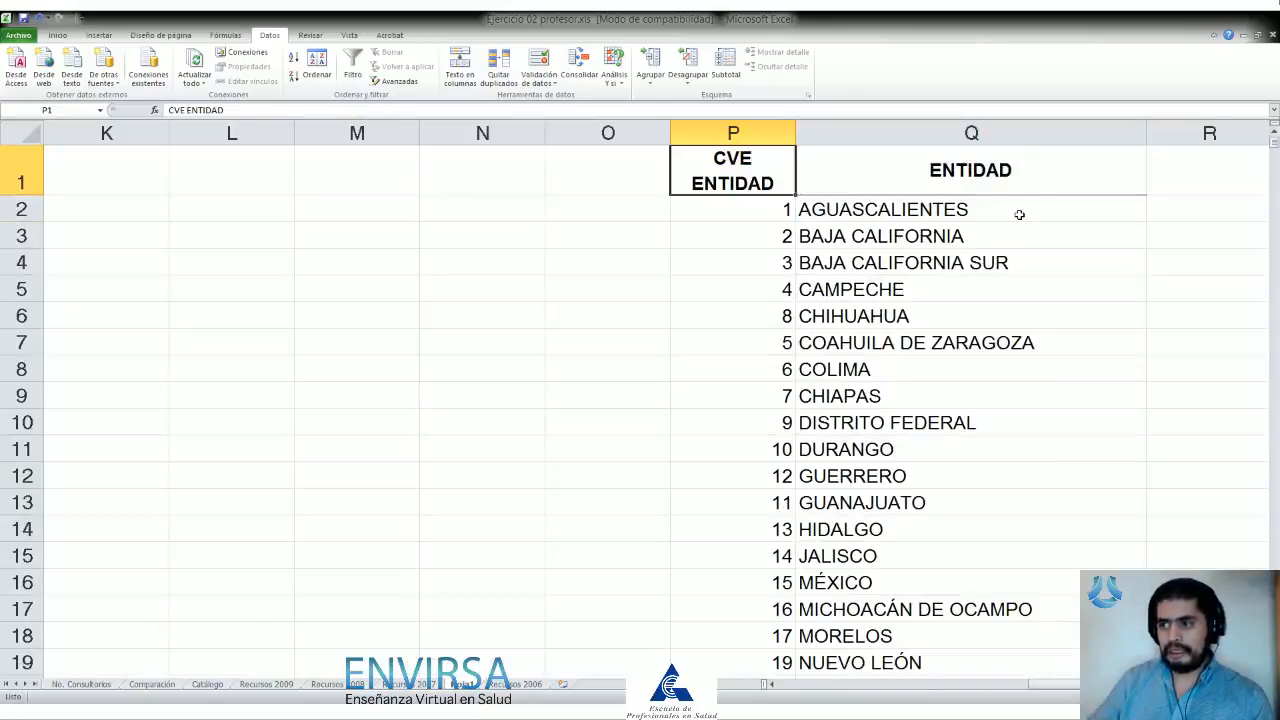
drag(770, 209, 916, 207)
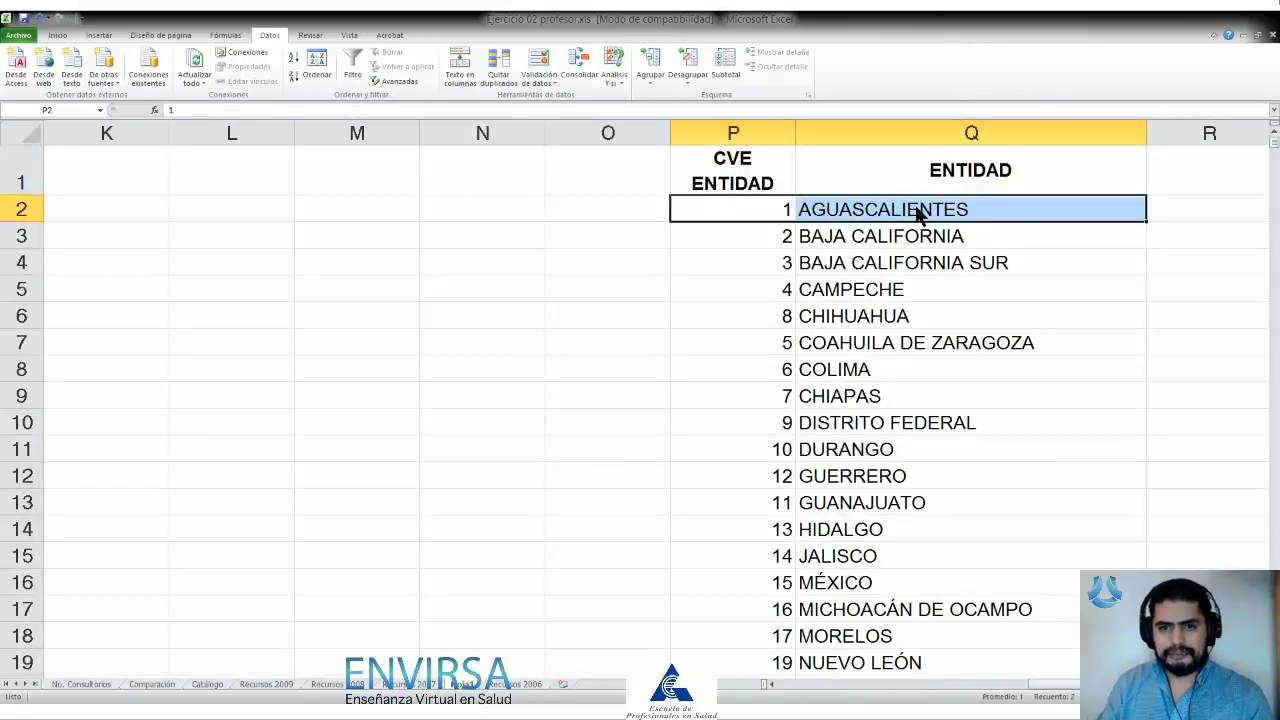
key(Return)
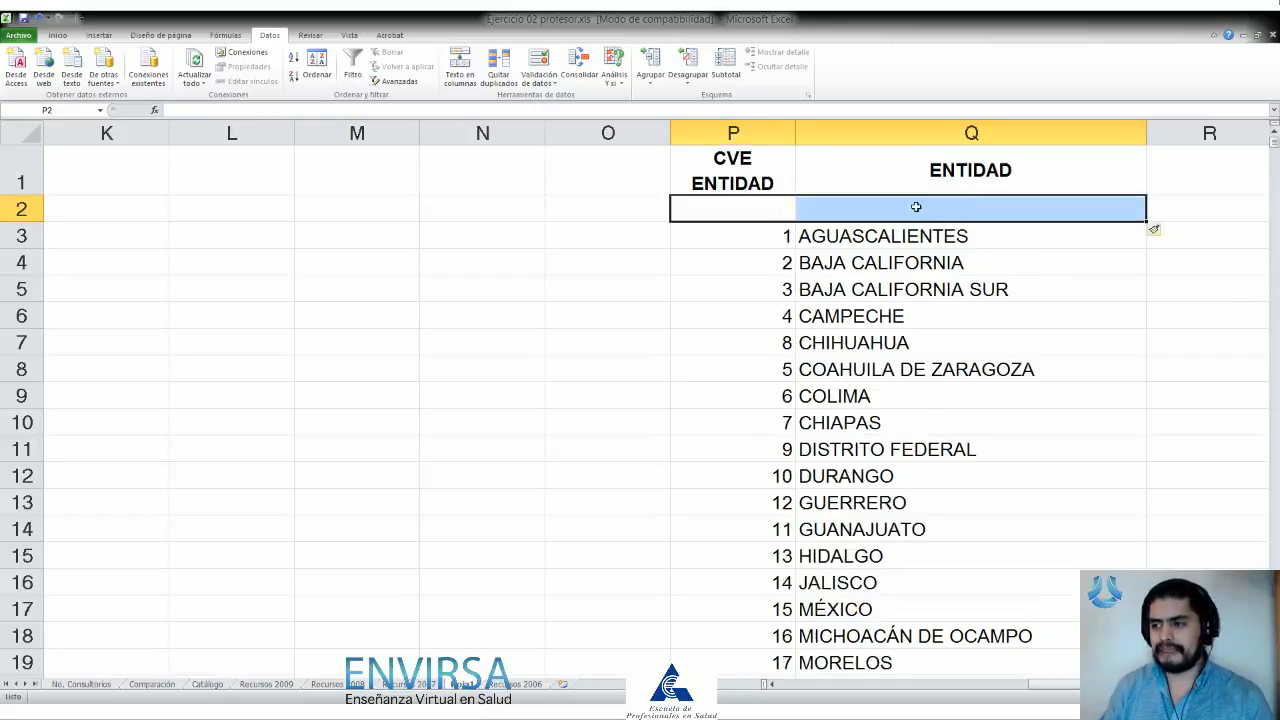
Step: Enter "Seleccionar" in Q2 and P2 as the first entry under both list headers
click(916, 207)
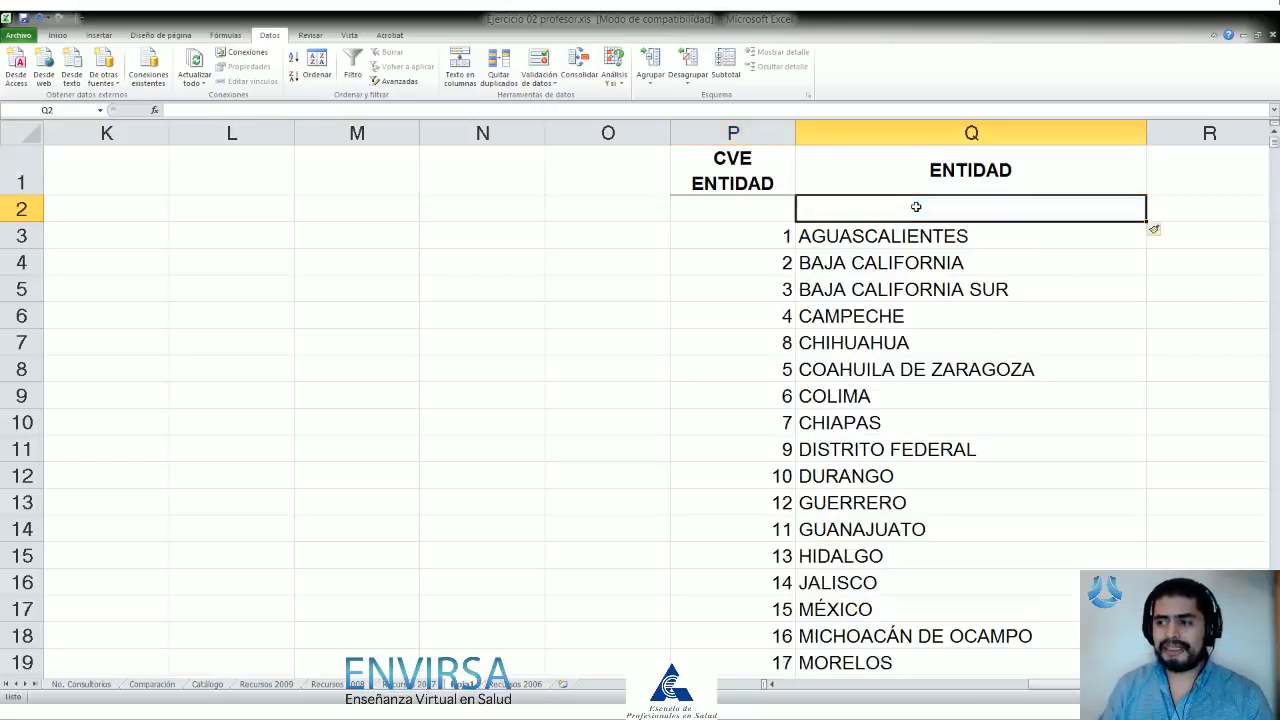
text(S)
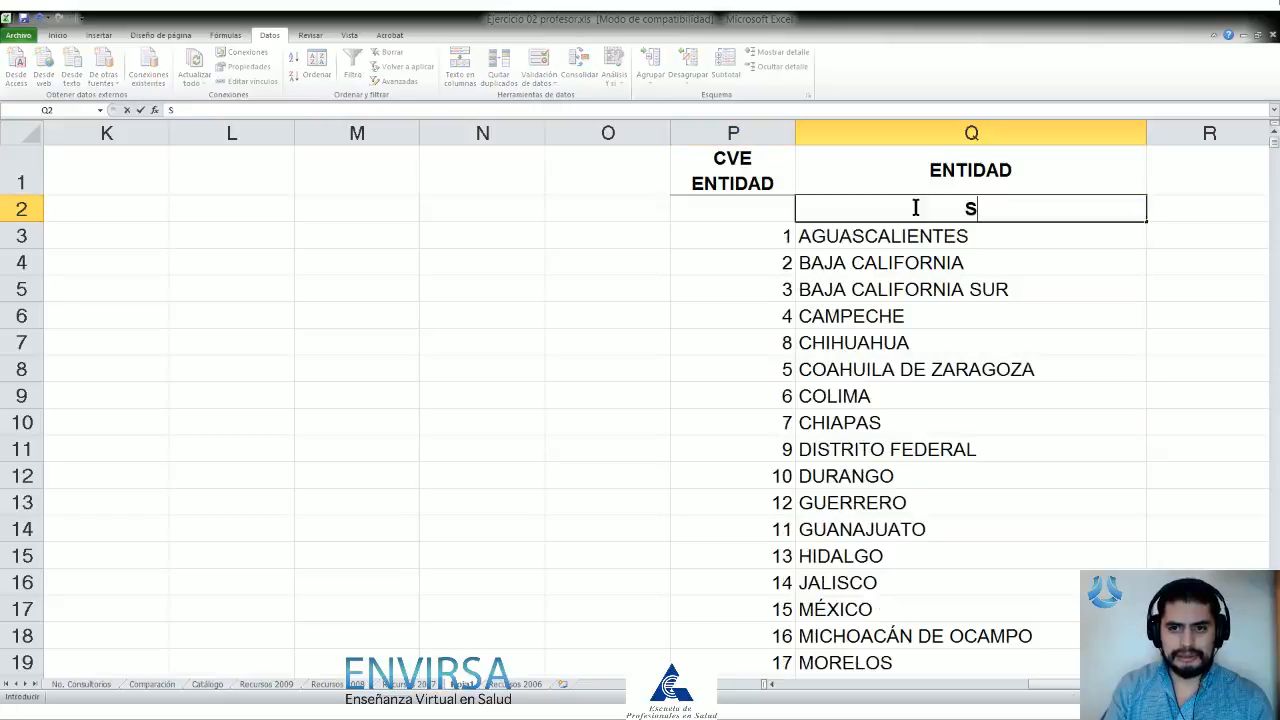
text(eleccionar)
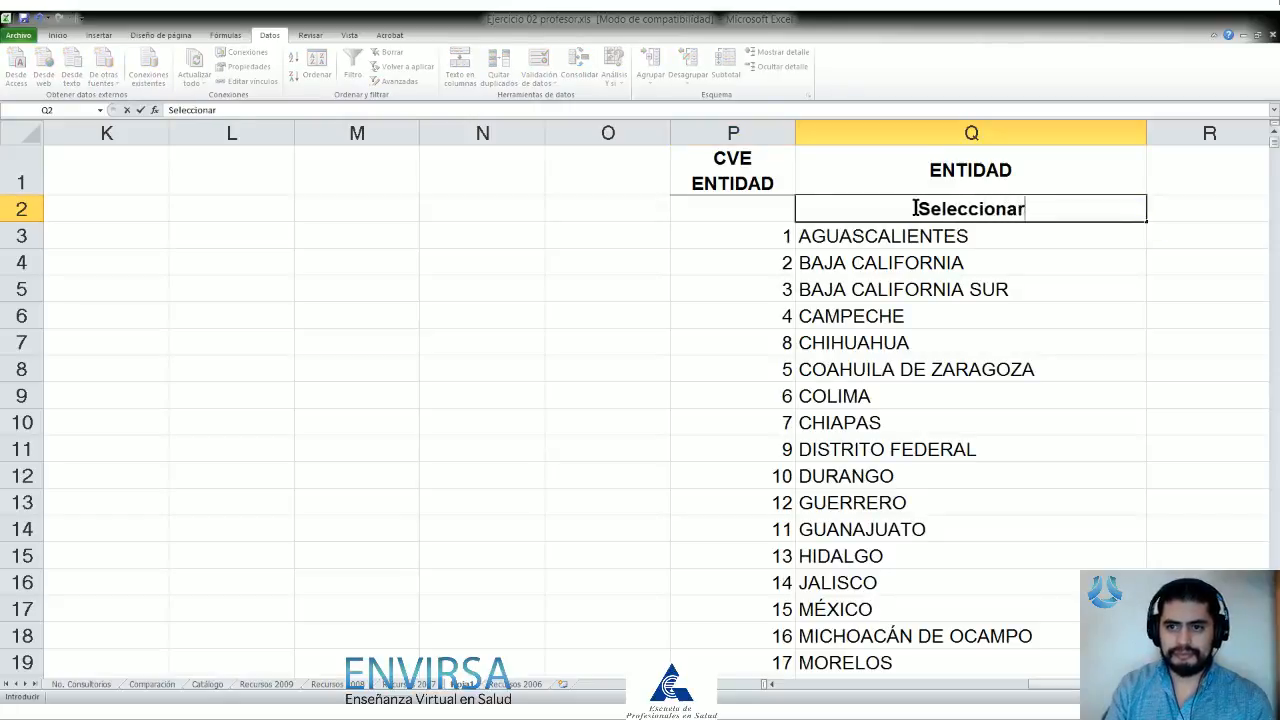
key(Return)
key(Left)
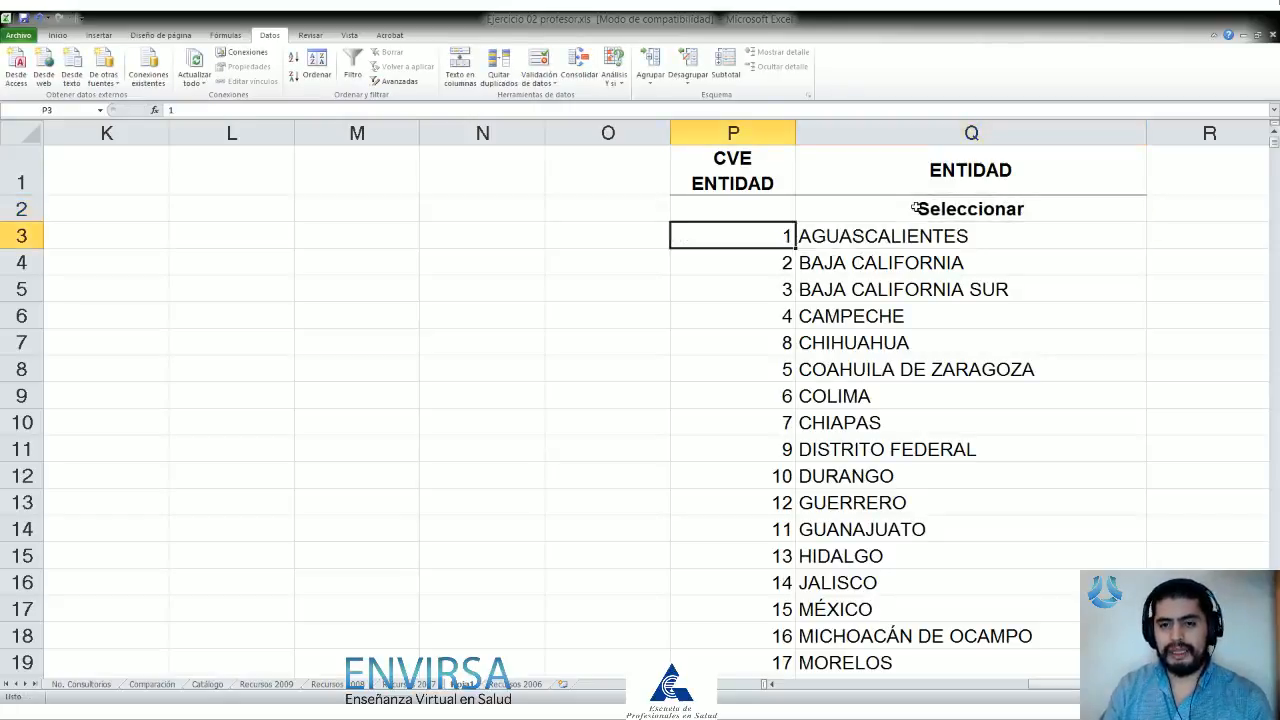
key(Up)
text(Sele)
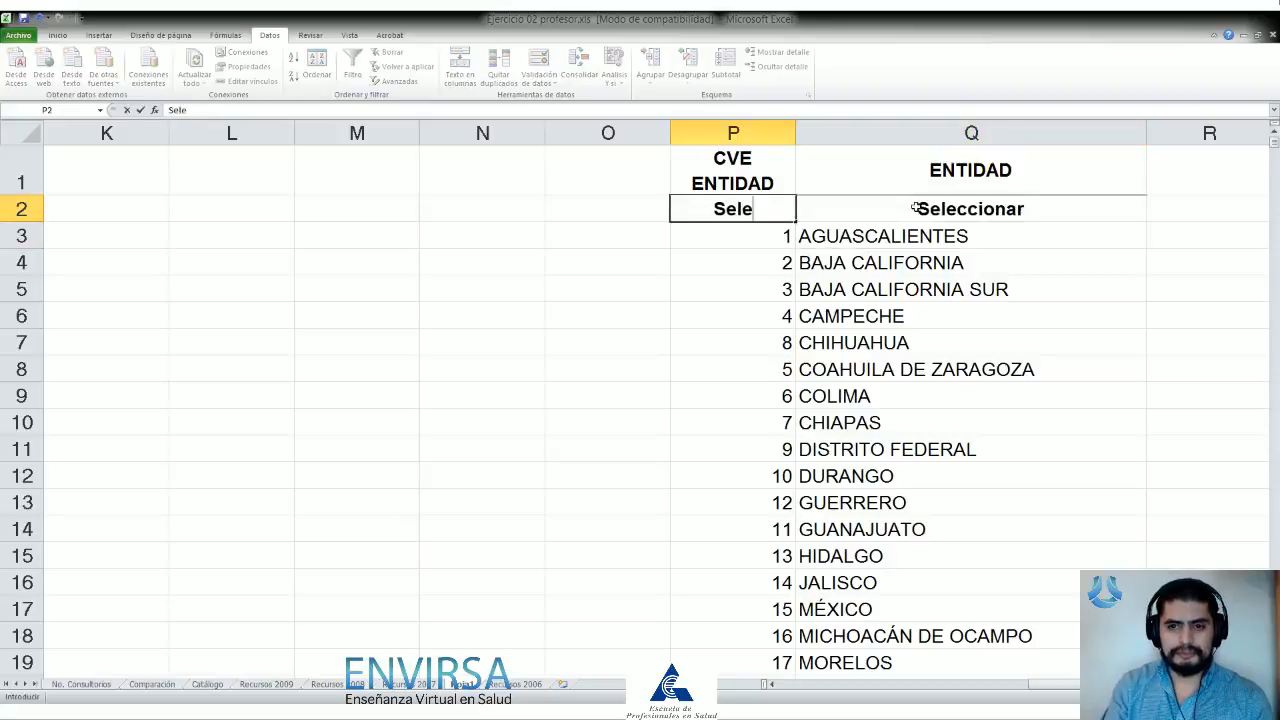
text(ccionar)
key(Return)
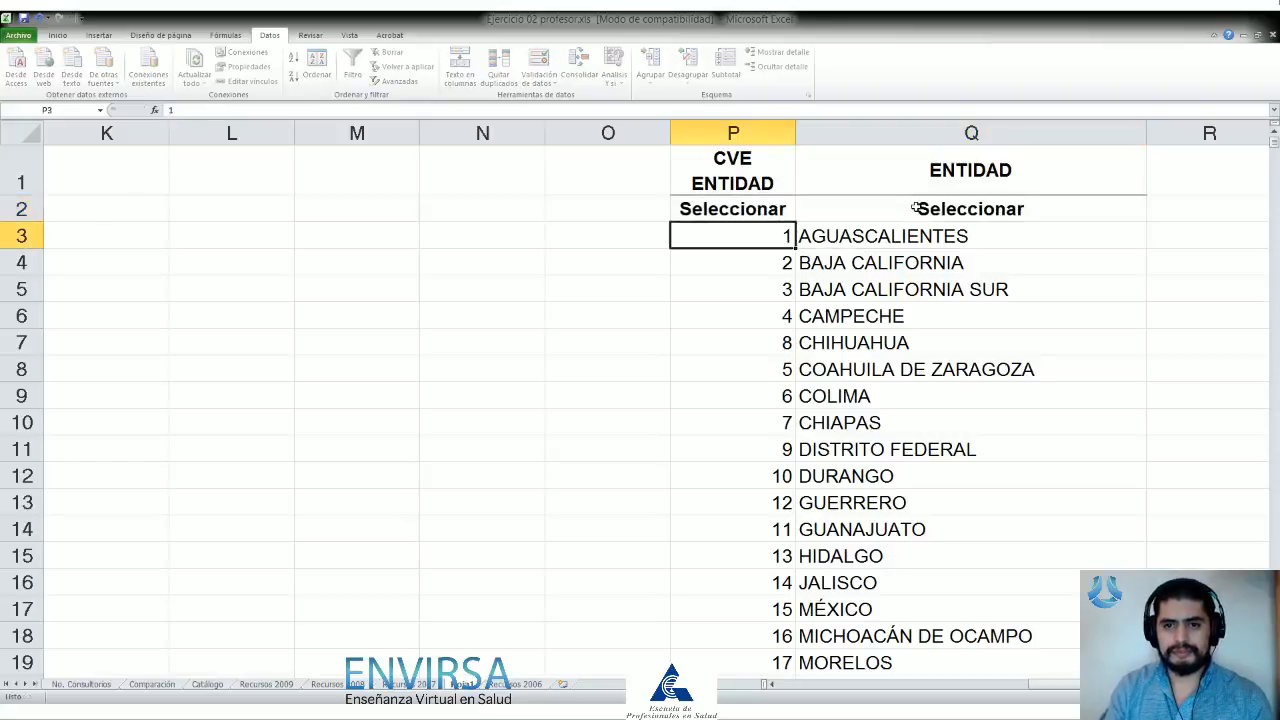
Step: Examine the whole state code and name list, with its Seleccionar entries, together with the blank columns before it
key(Up)
key(shift+Right)
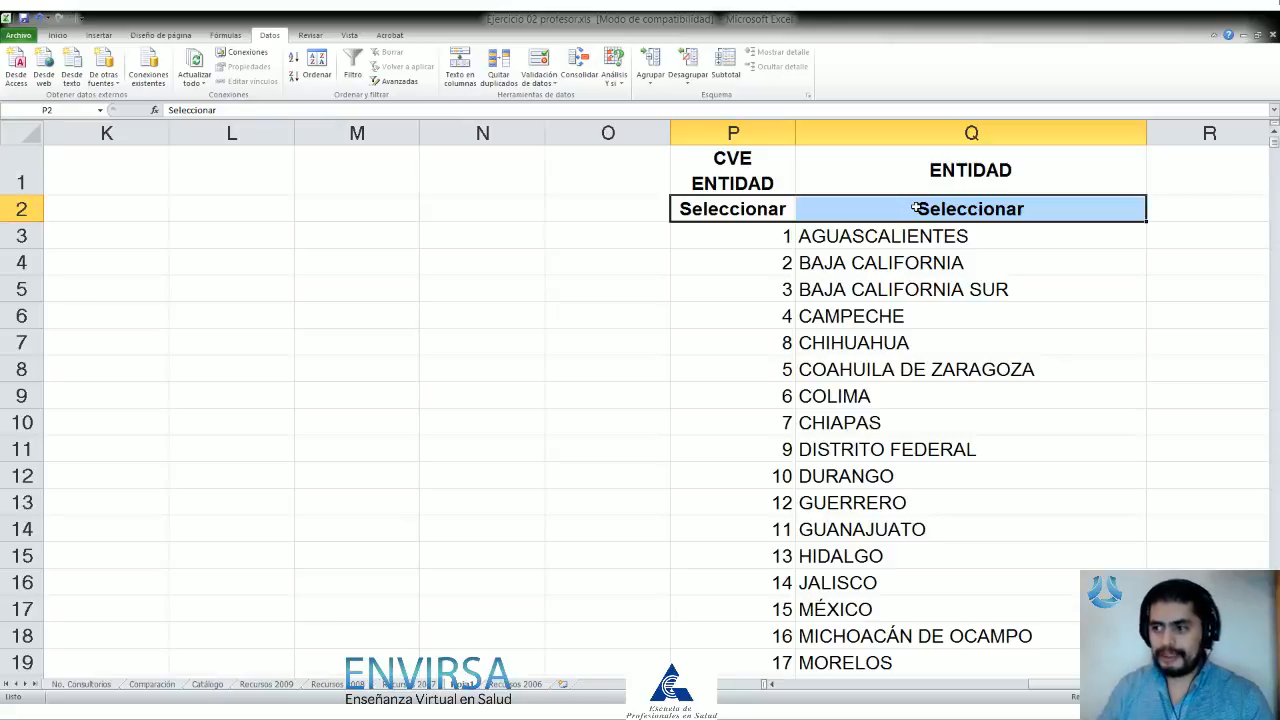
key(Left)
key(Left)
key(Left)
key(Left)
key(Left)
key(Left)
key(Left)
key(Left)
key(Left)
key(Left)
key(Left)
key(Left)
key(Left)
key(Left)
key(Left)
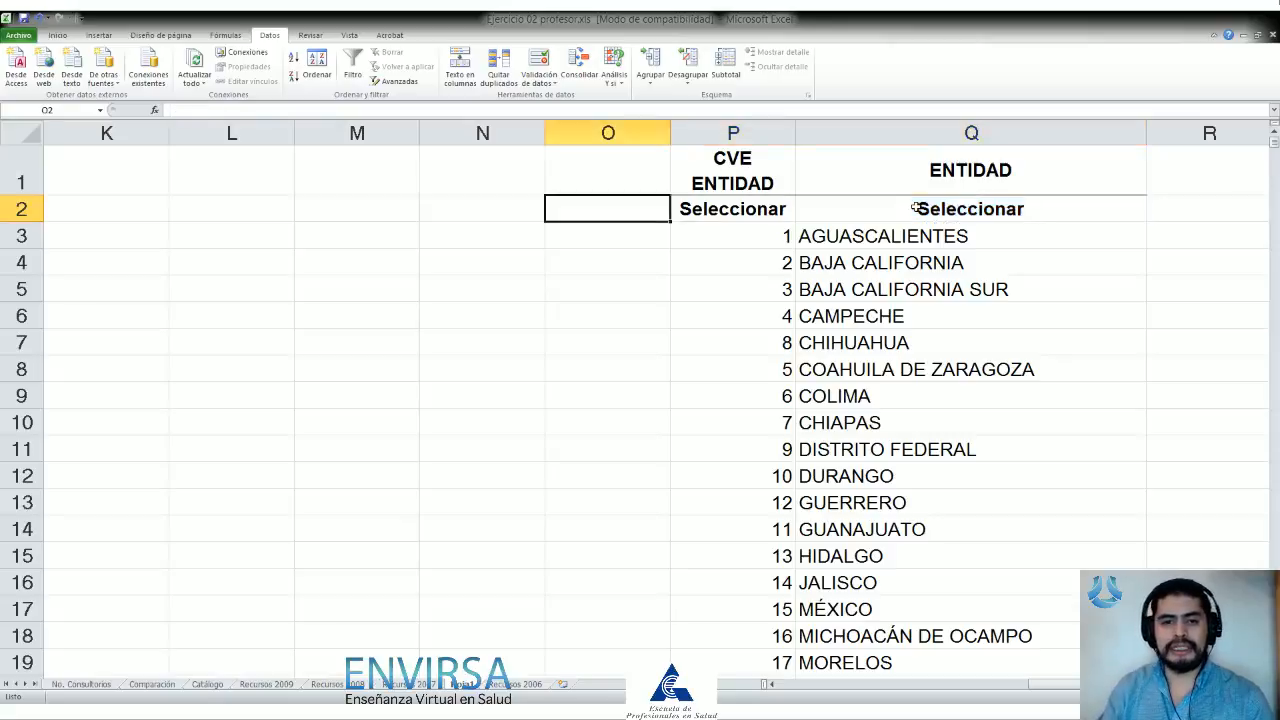
key(Right)
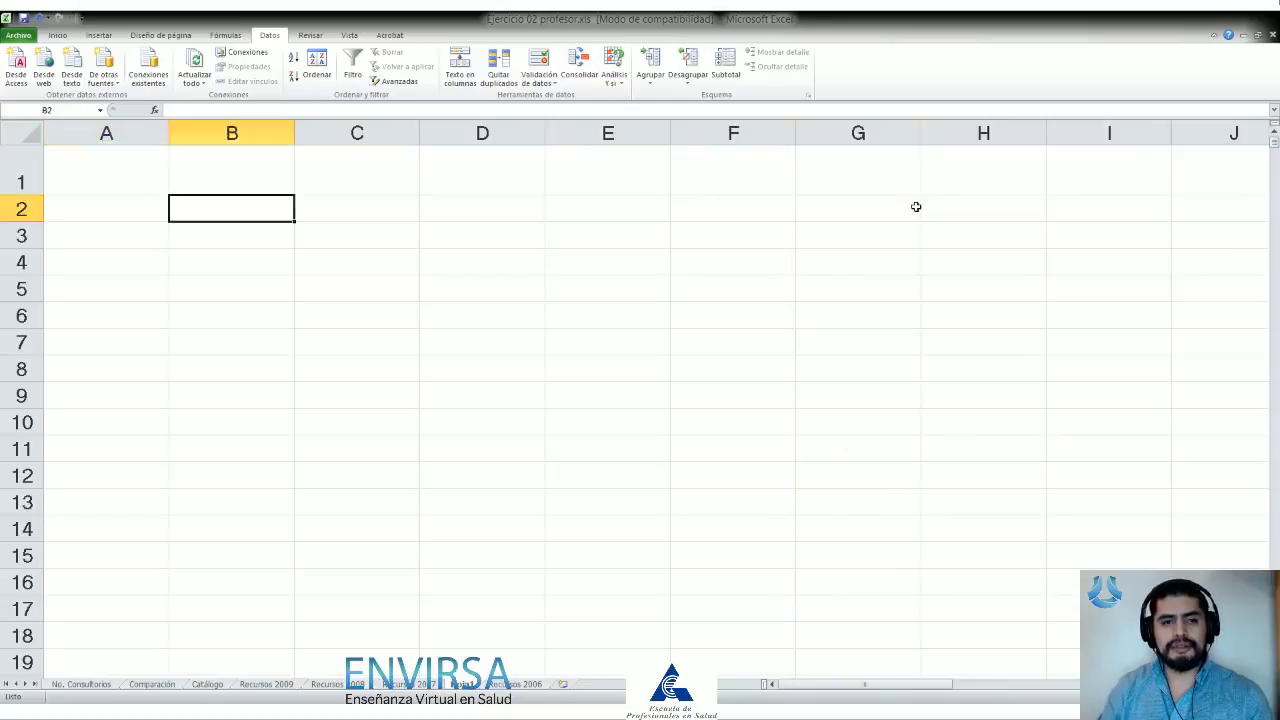
scroll(766, 217, down, 4)
scroll(701, 257, up, 2)
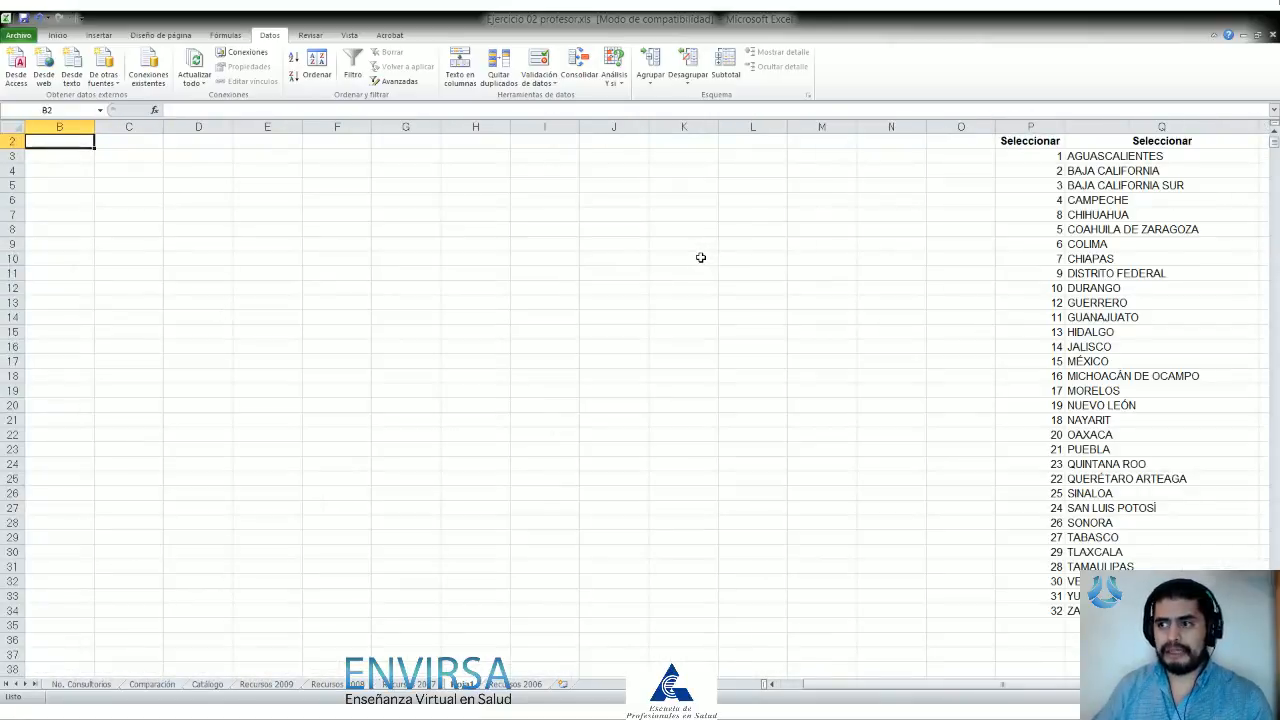
scroll(717, 211, up, 1)
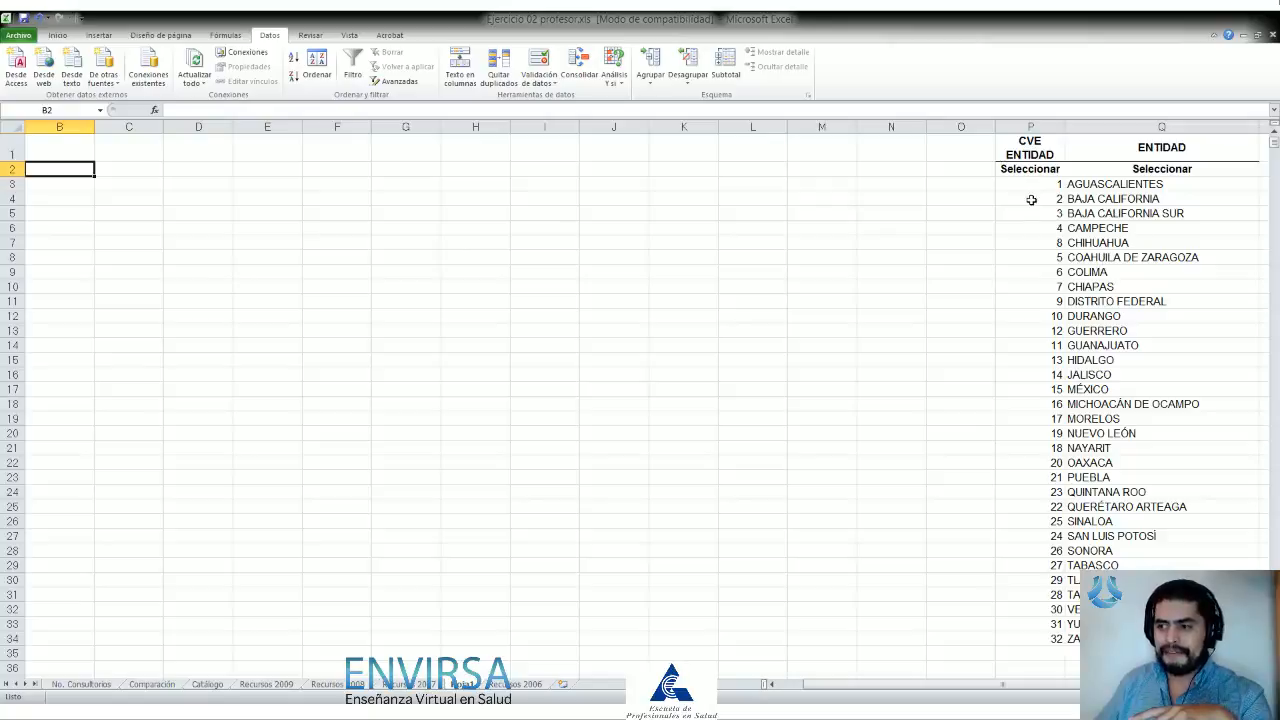
Step: Compare the CVE ENTIDAD and ENTIDAD list columns with the source columns on the Recursos 2006 sheet
click(150, 174)
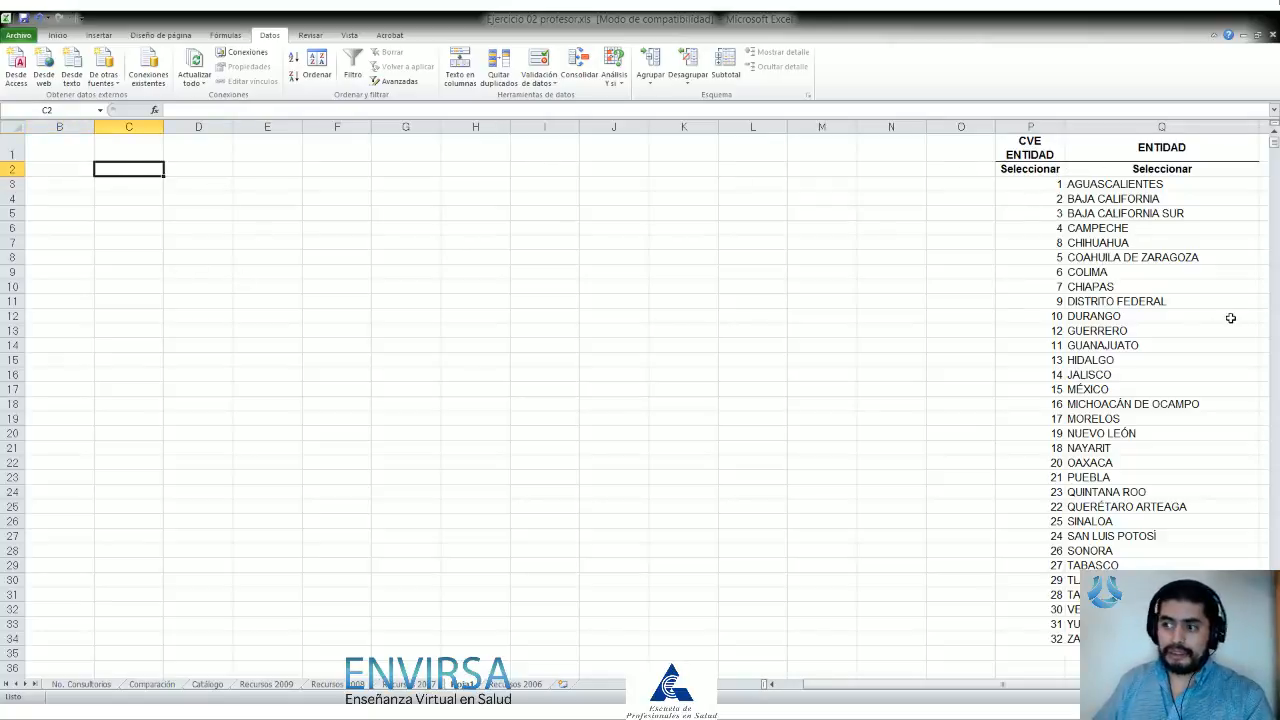
click(1036, 127)
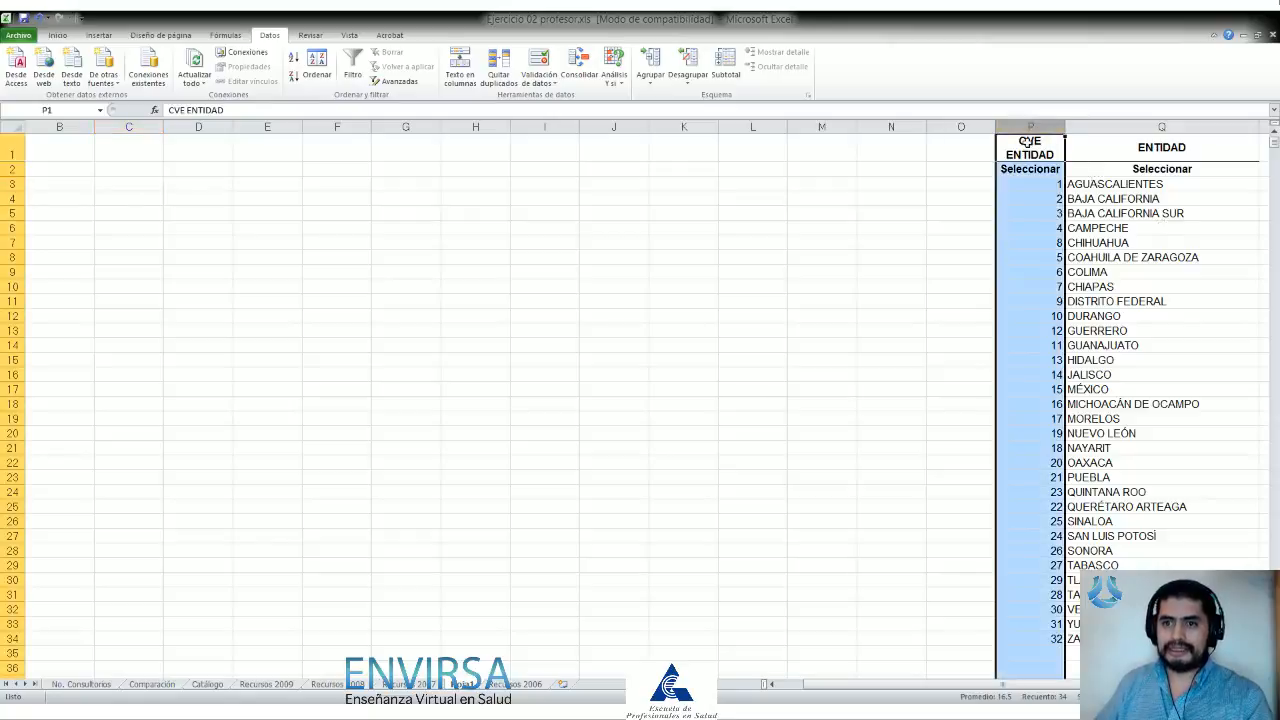
click(1130, 121)
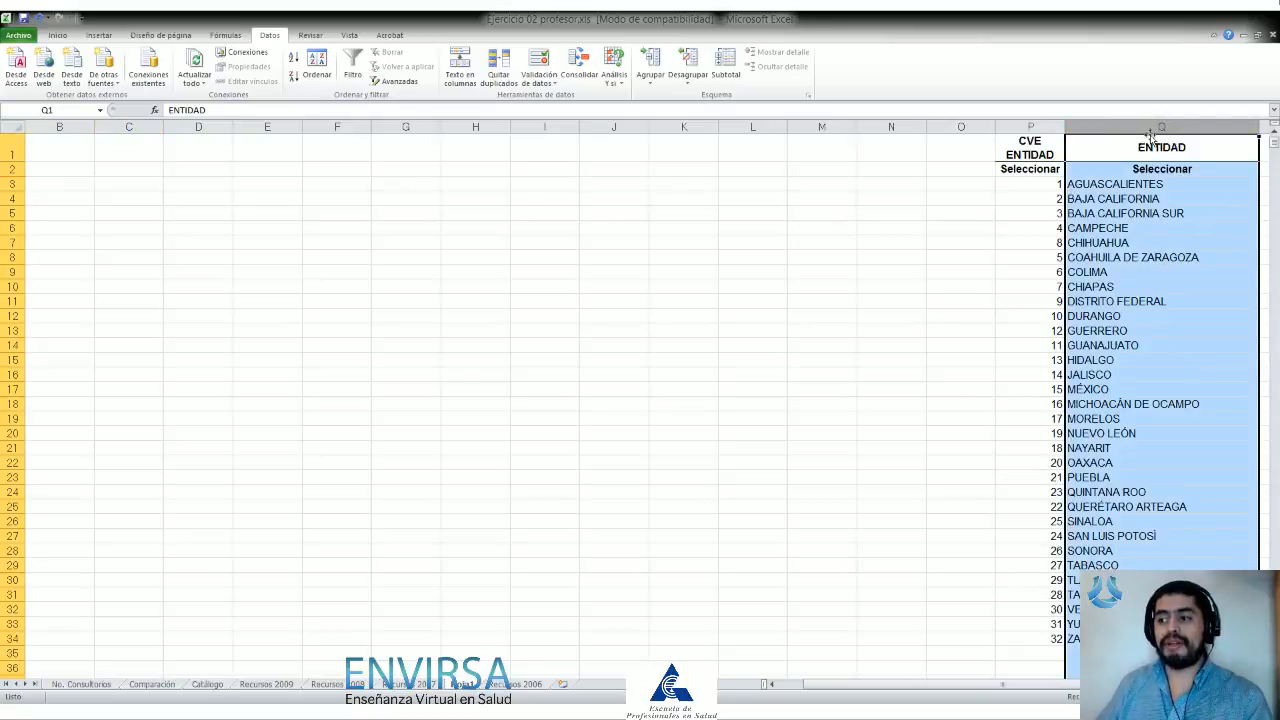
click(1052, 122)
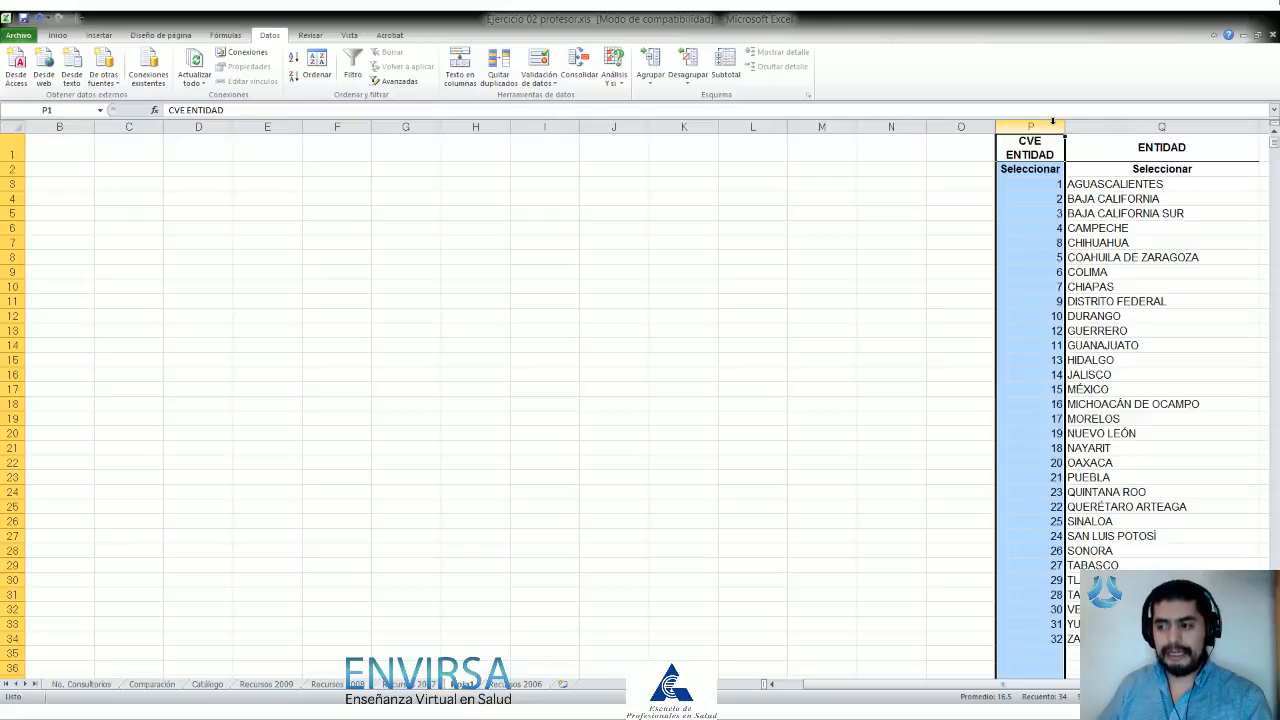
click(529, 688)
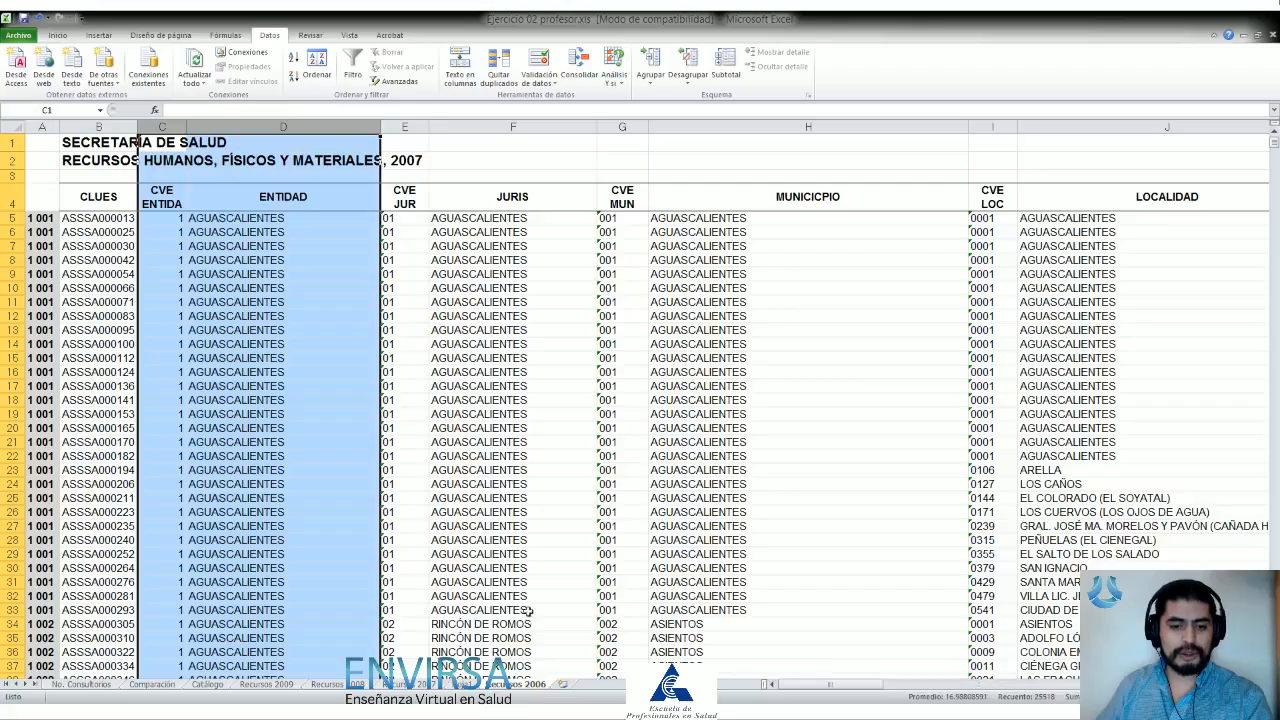
click(465, 687)
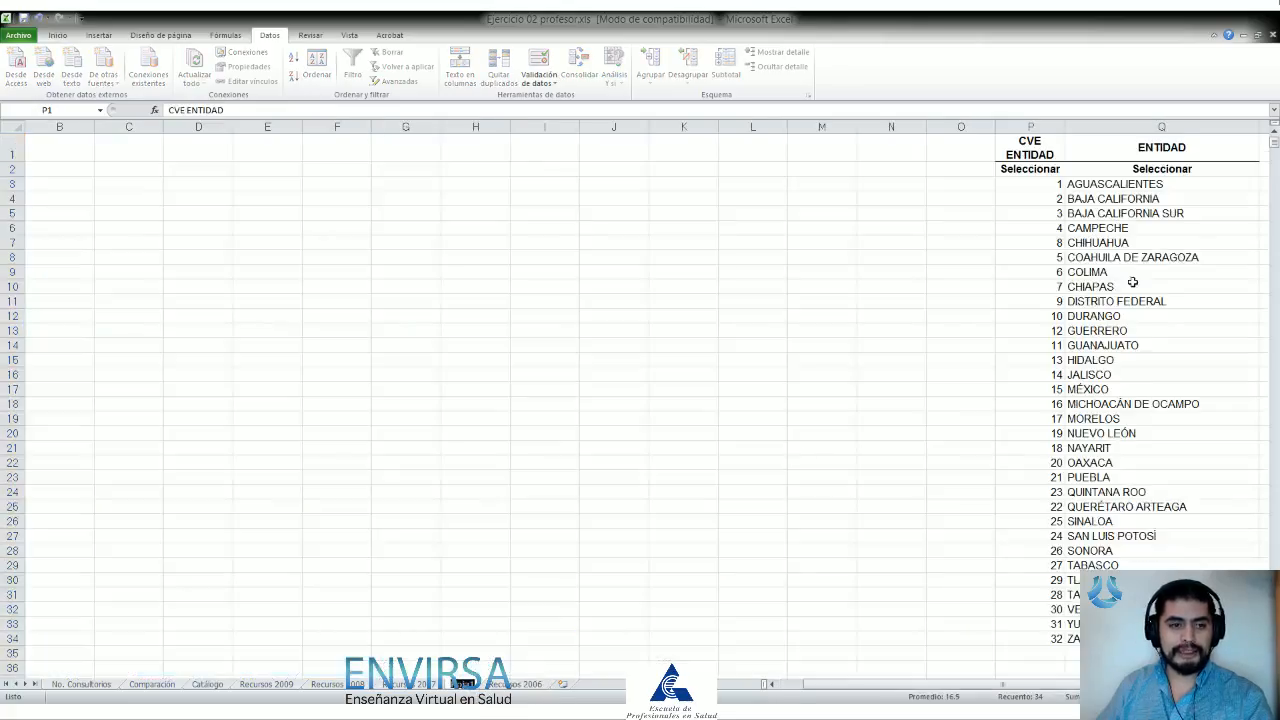
Step: Enter the label "Entidad" in cell C2 of the state list sheet
click(128, 150)
click(126, 168)
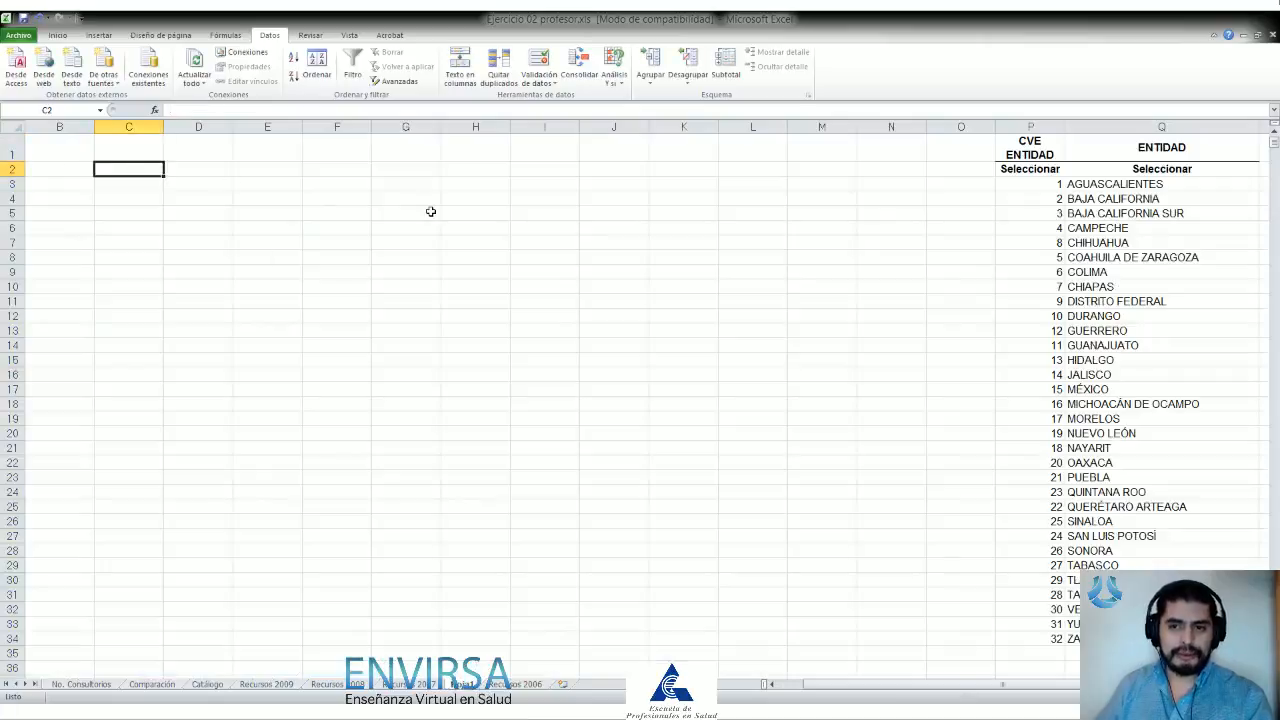
text(Entidad)
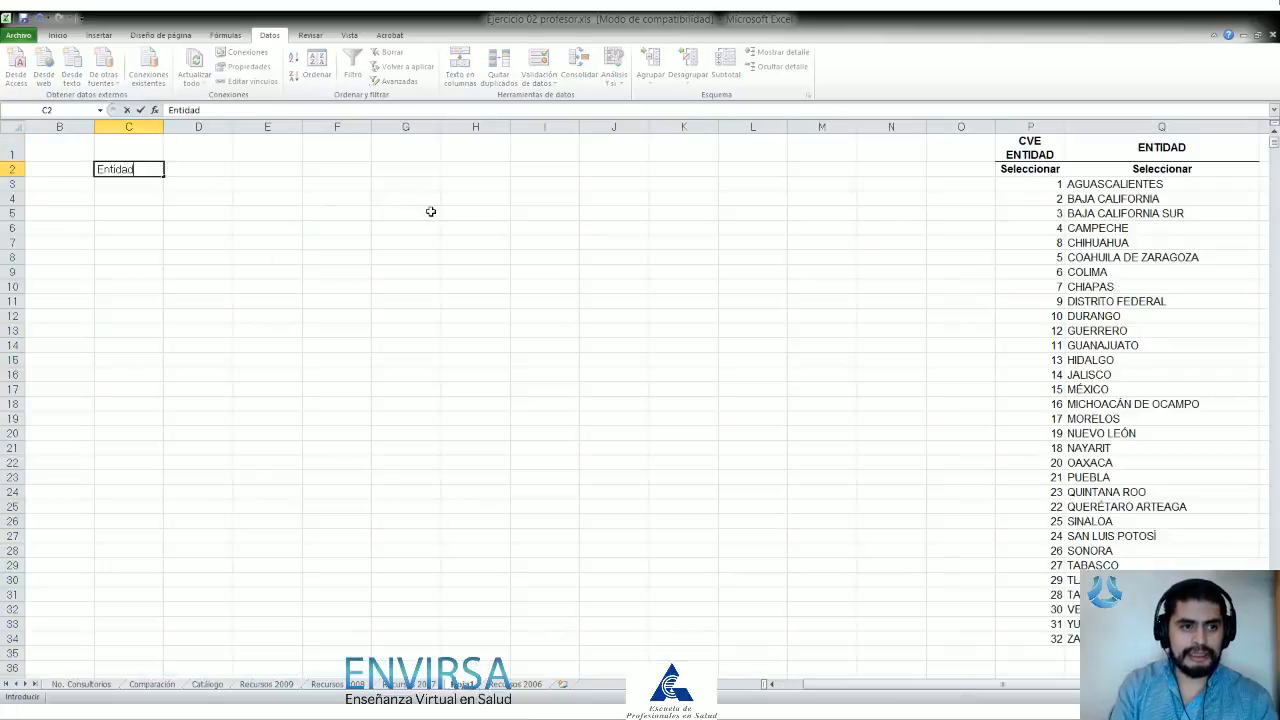
key(Return)
key(Up)
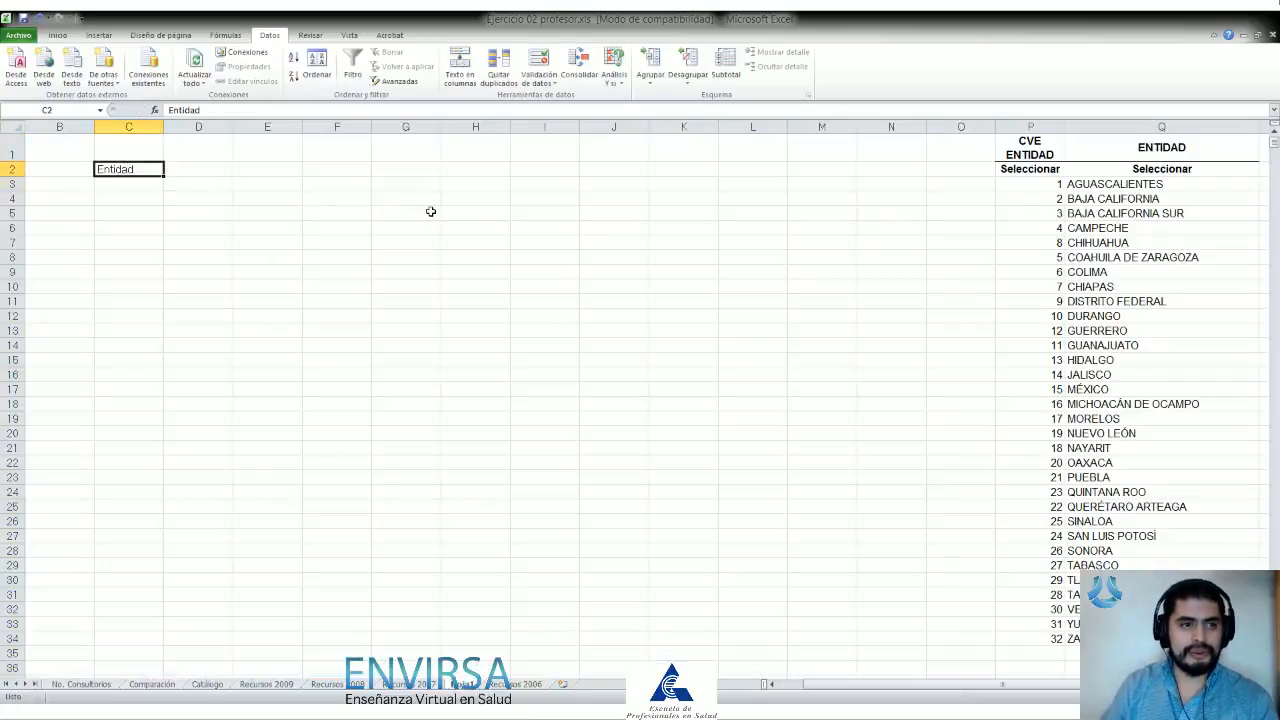
Step: Format the Entidad label in C2 with a dark blue fill and bold white text
click(92, 35)
click(57, 36)
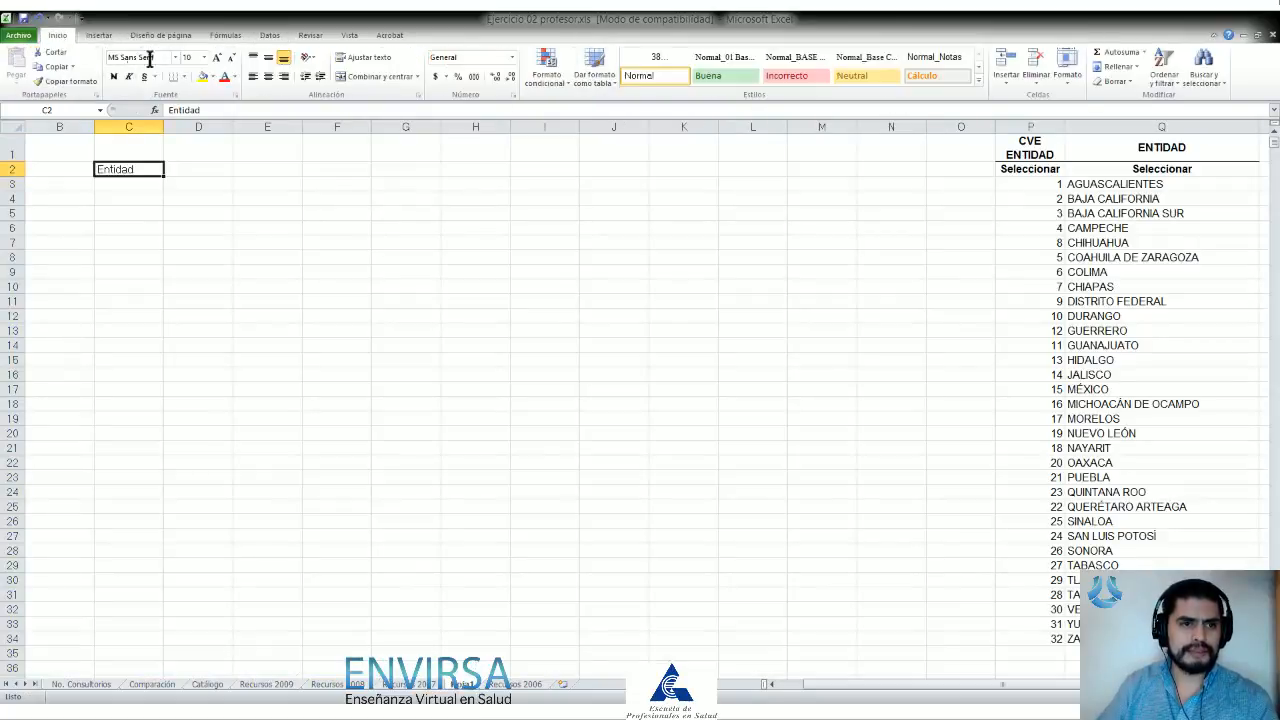
click(213, 77)
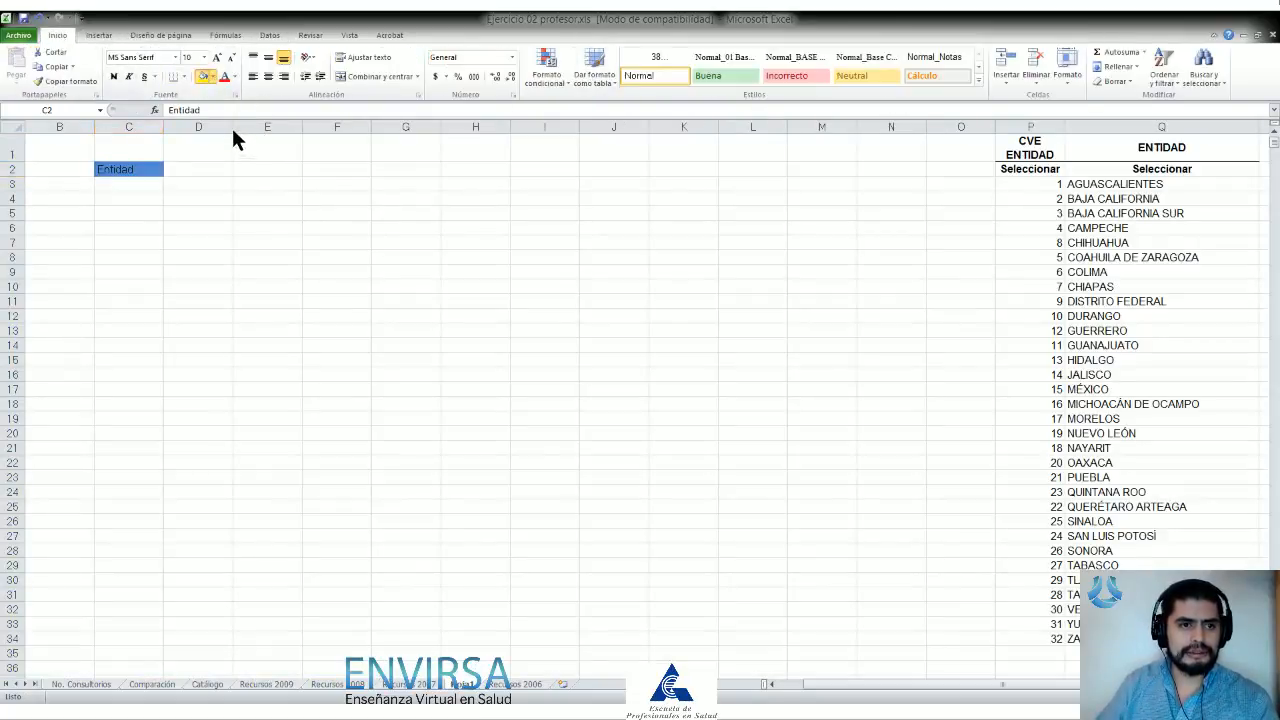
click(236, 145)
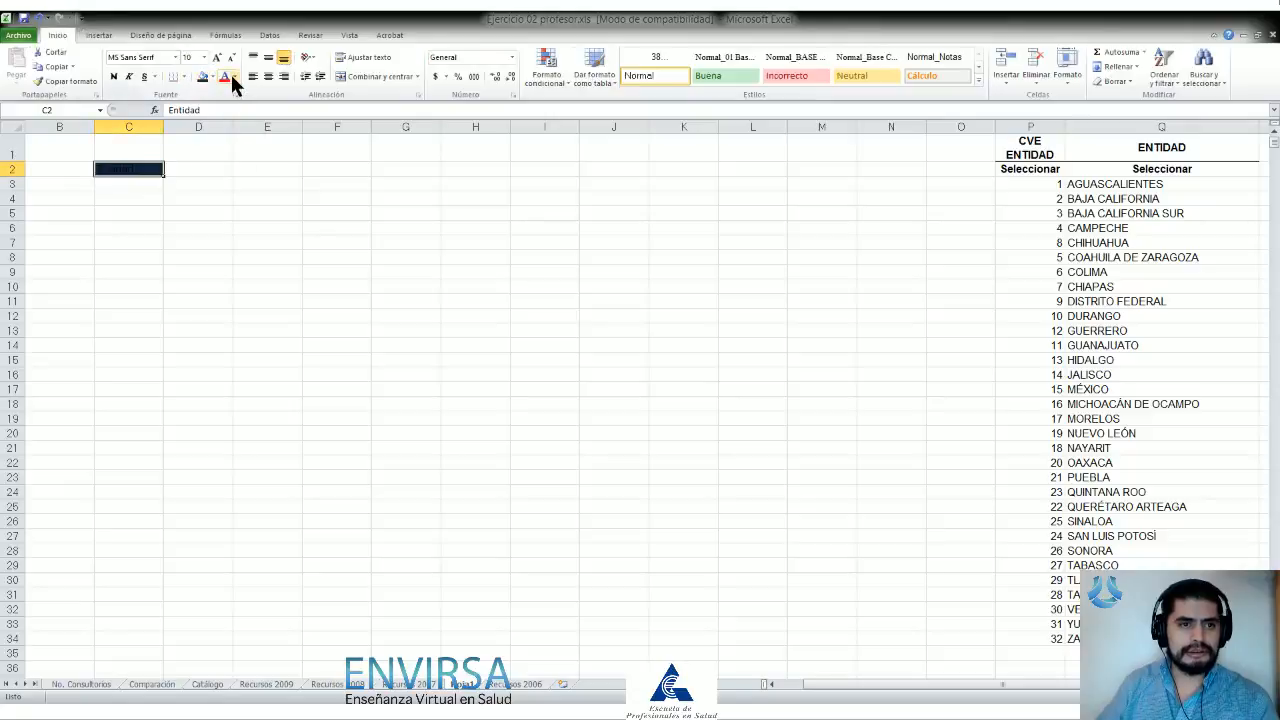
click(228, 112)
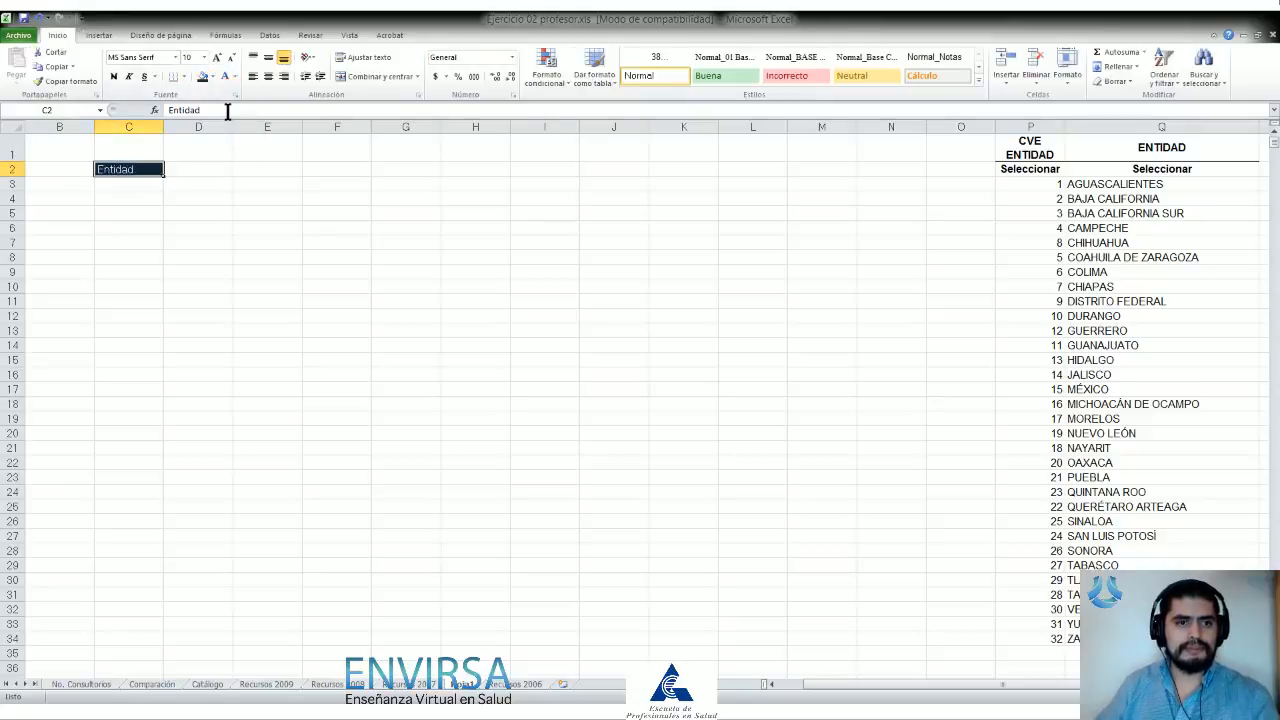
key(ctrl+n)
Step: Widen column D beside the Entidad label and delete the empty columns H through O before the state list
key(Right)
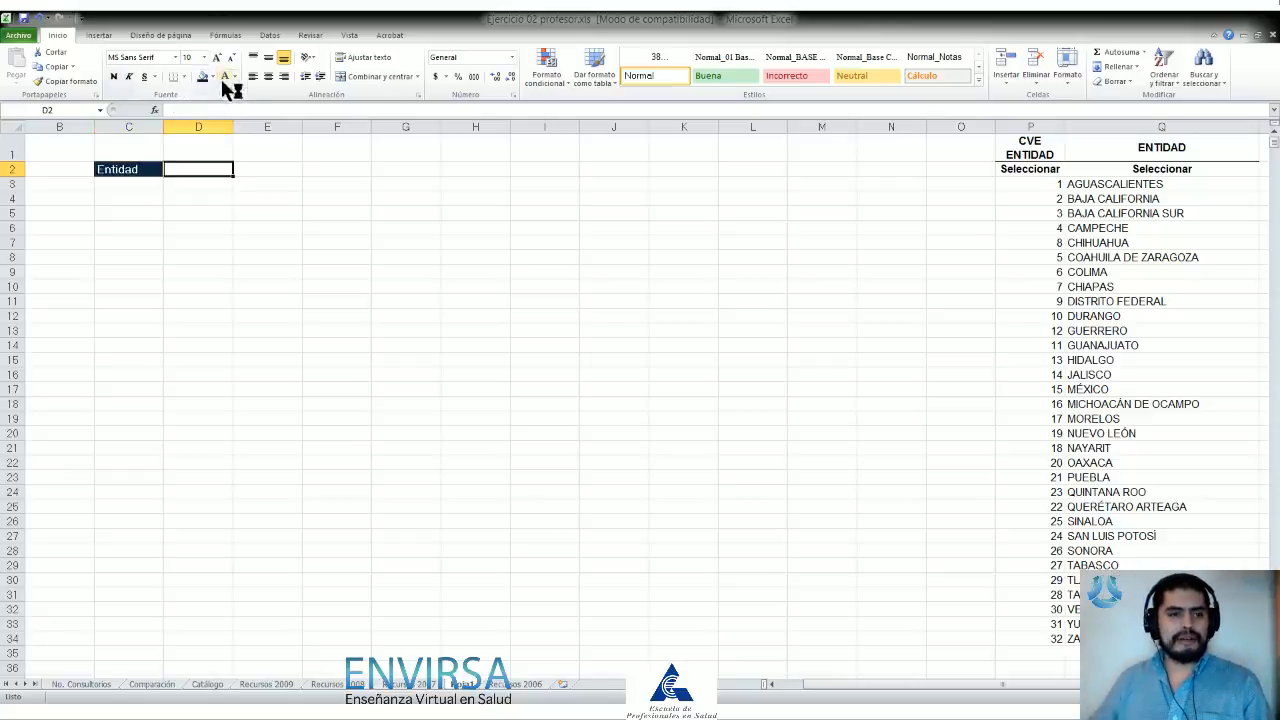
drag(232, 122, 372, 127)
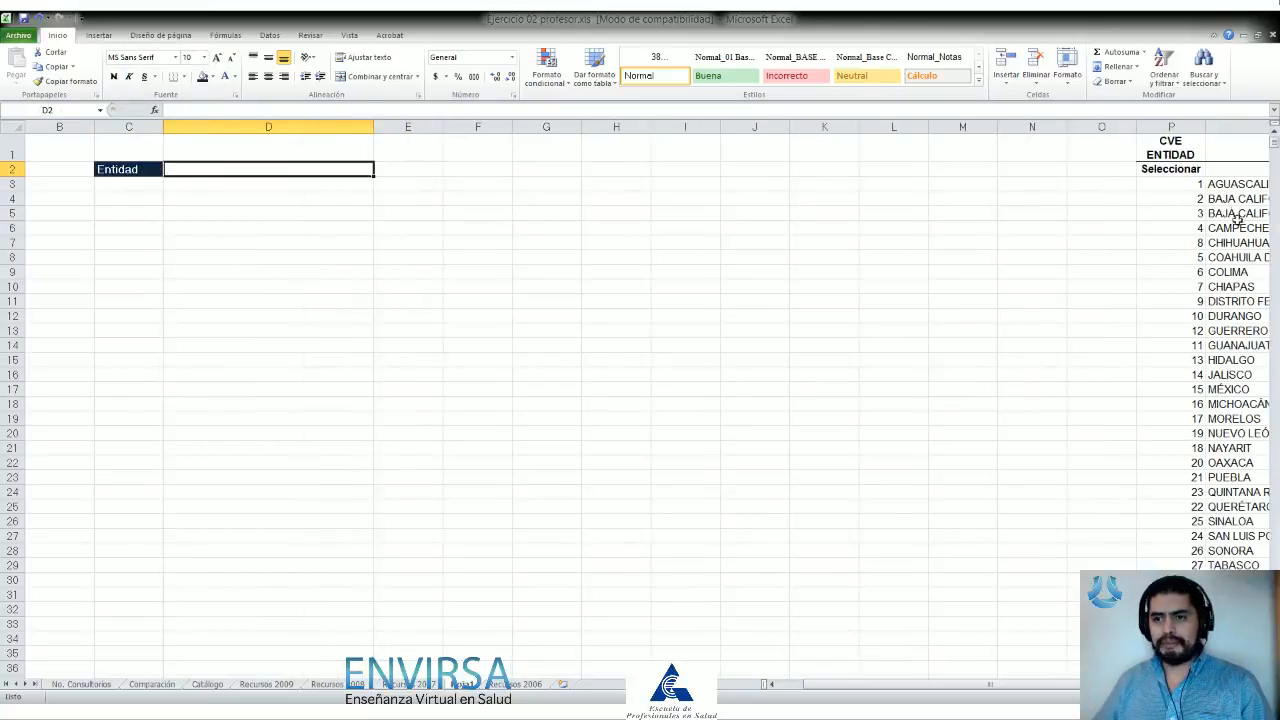
drag(1105, 126, 616, 124)
key(ctrl+minus)
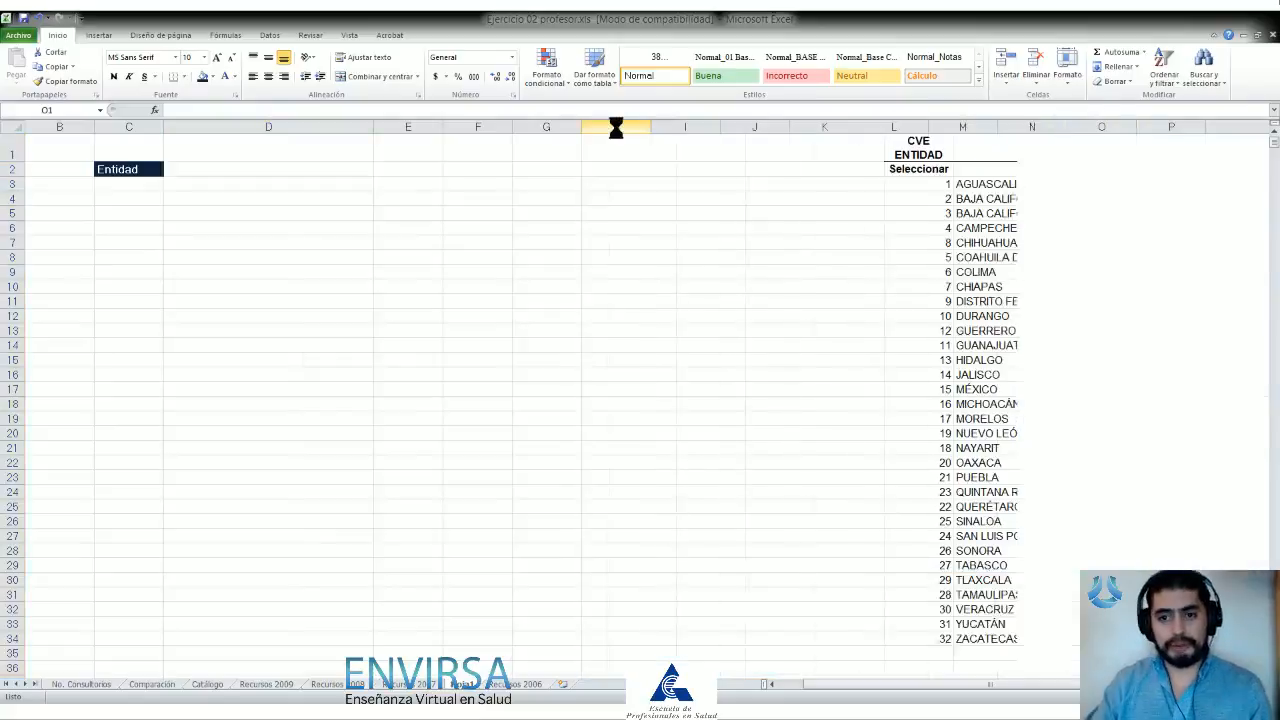
Step: Widen the list's ENTIDAD column I slightly and make column D wider still
click(691, 138)
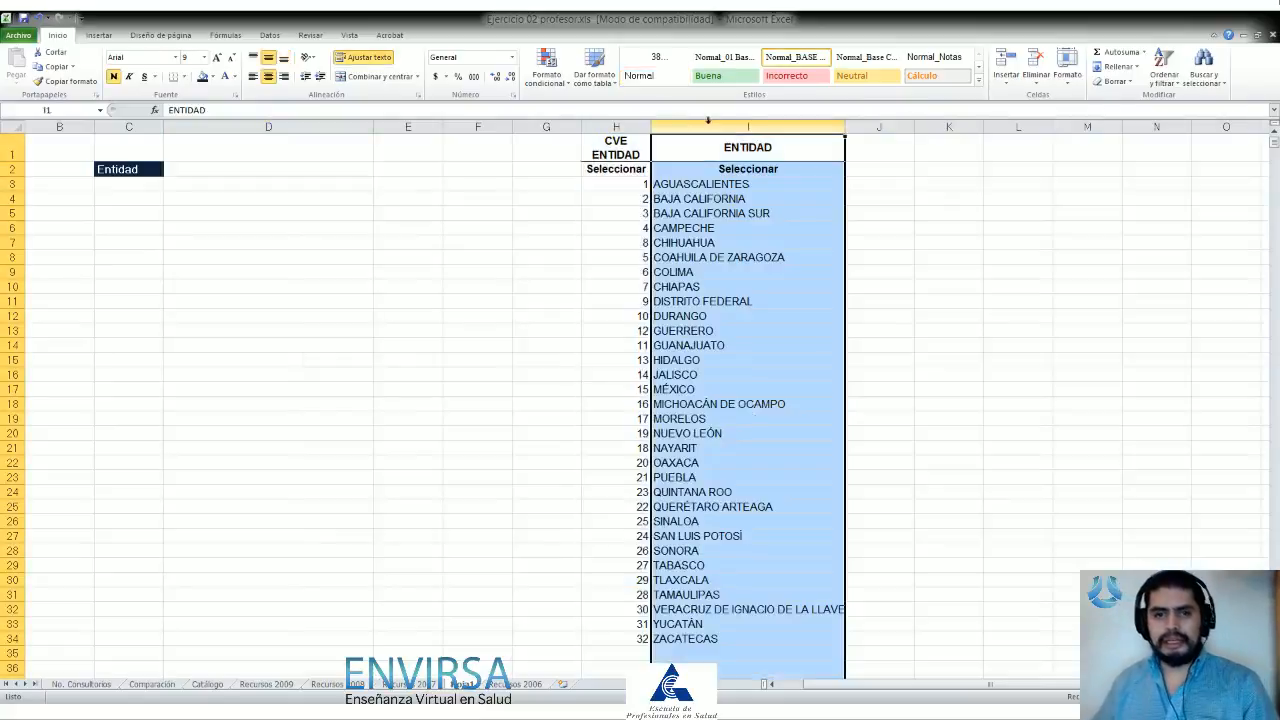
click(240, 167)
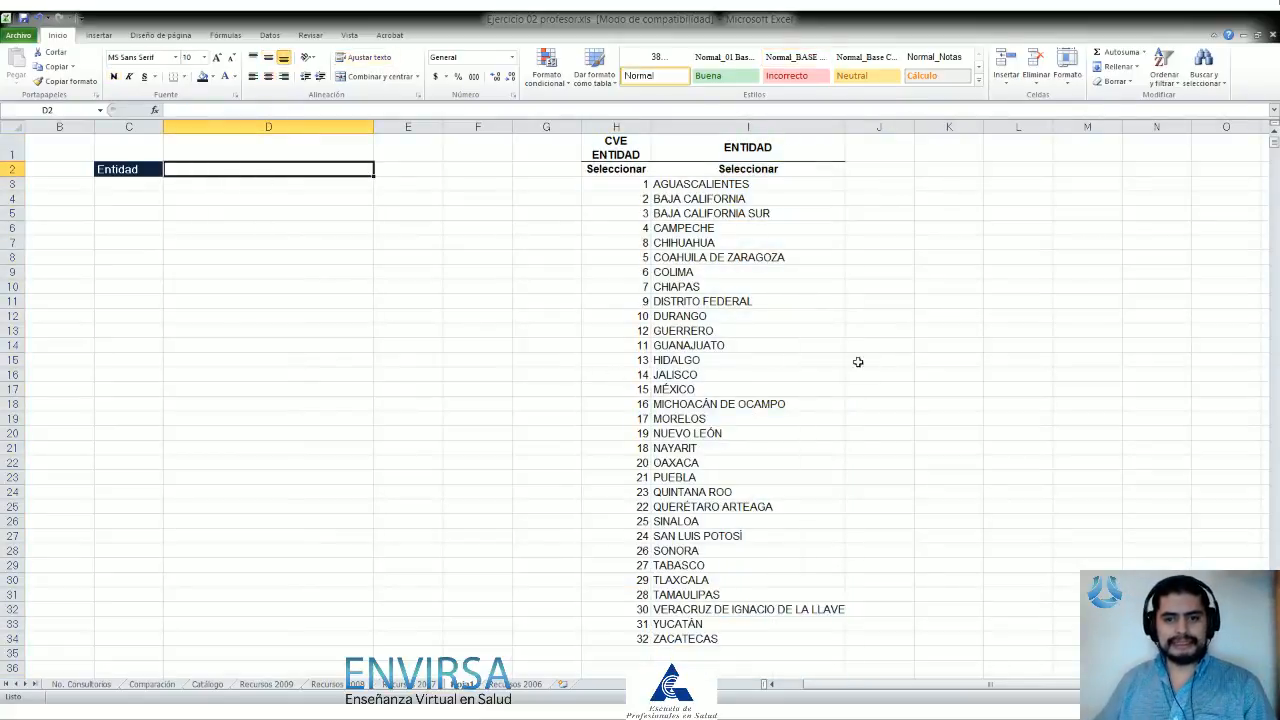
drag(843, 128, 850, 128)
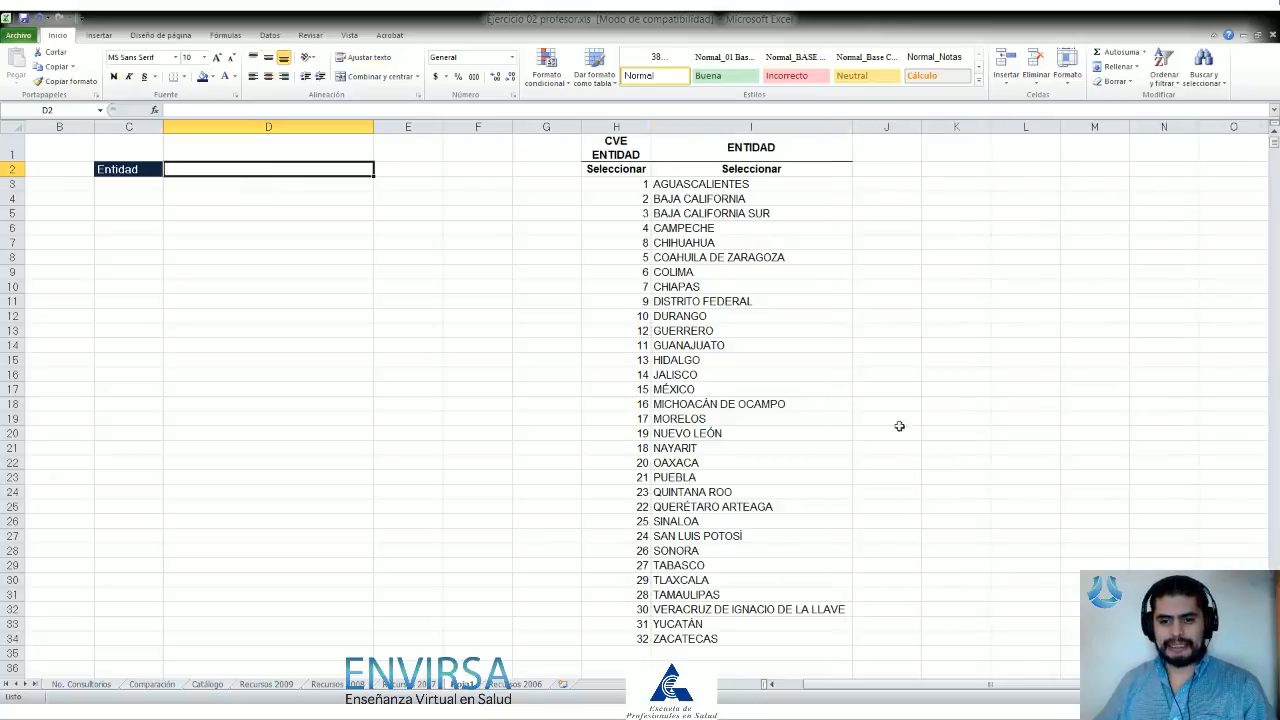
drag(376, 128, 428, 128)
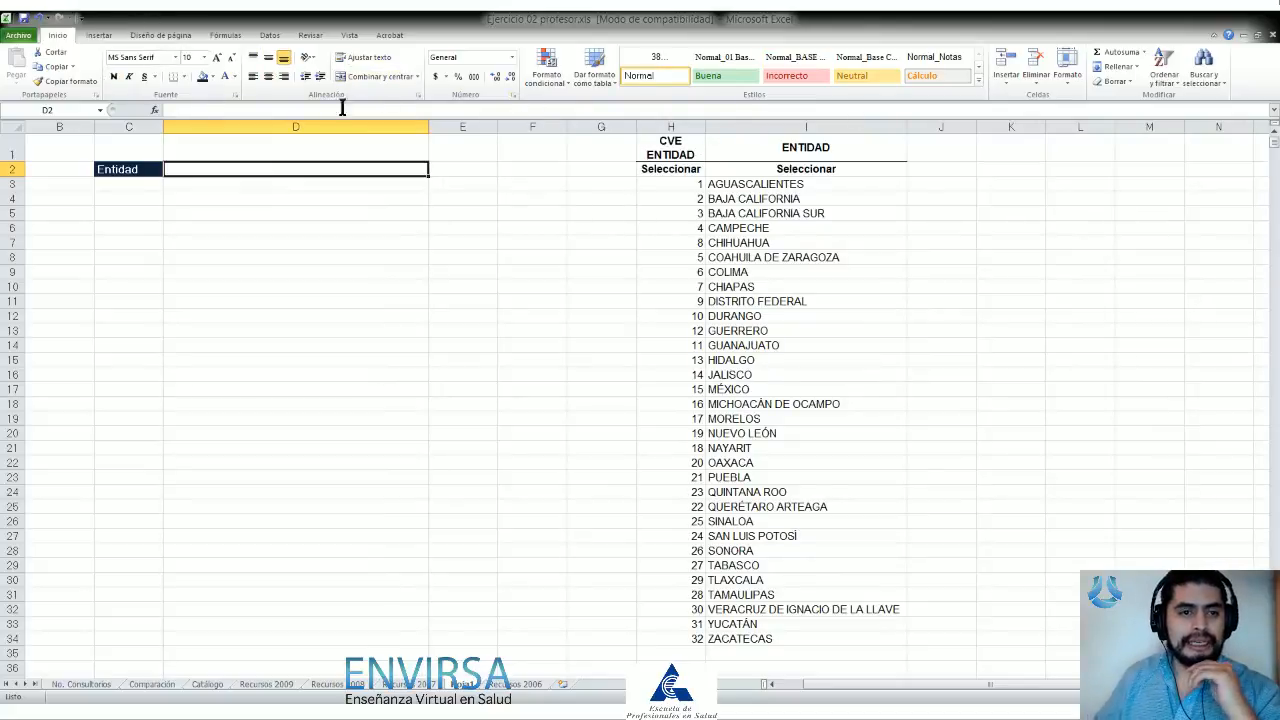
Step: Open the data validation settings for cell D2 and move the dialog clear of the state list
click(269, 37)
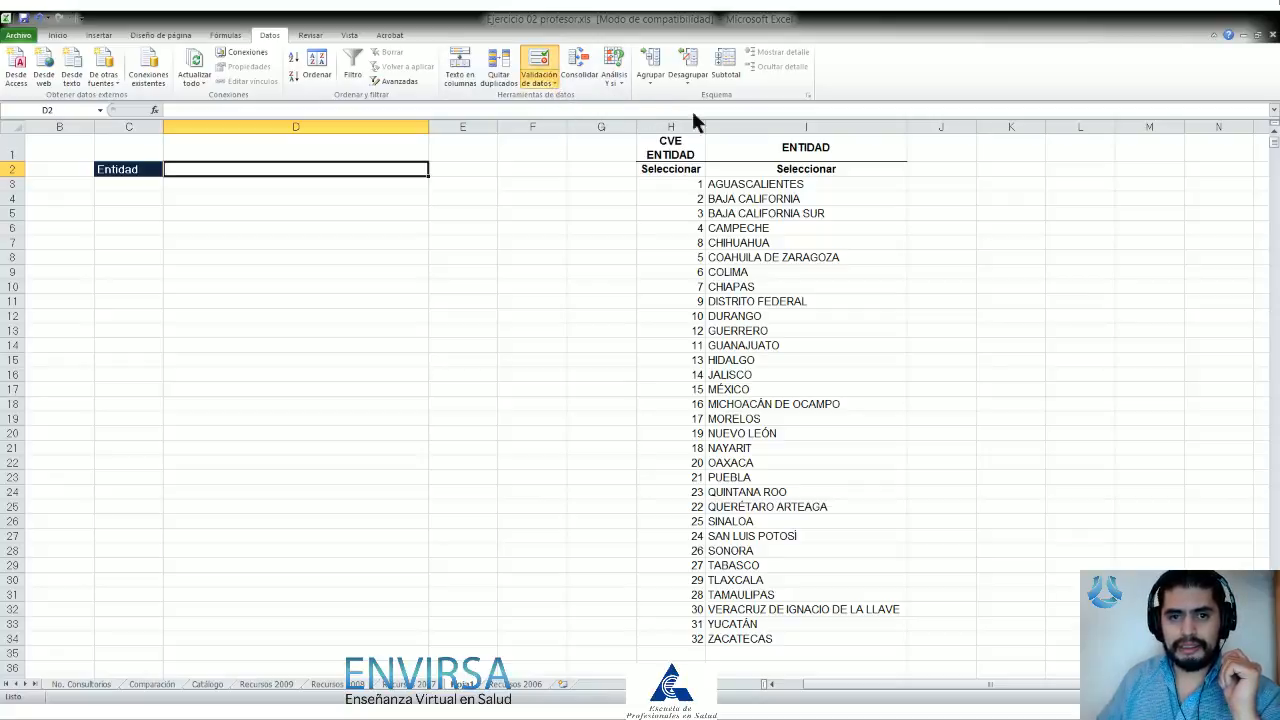
click(539, 62)
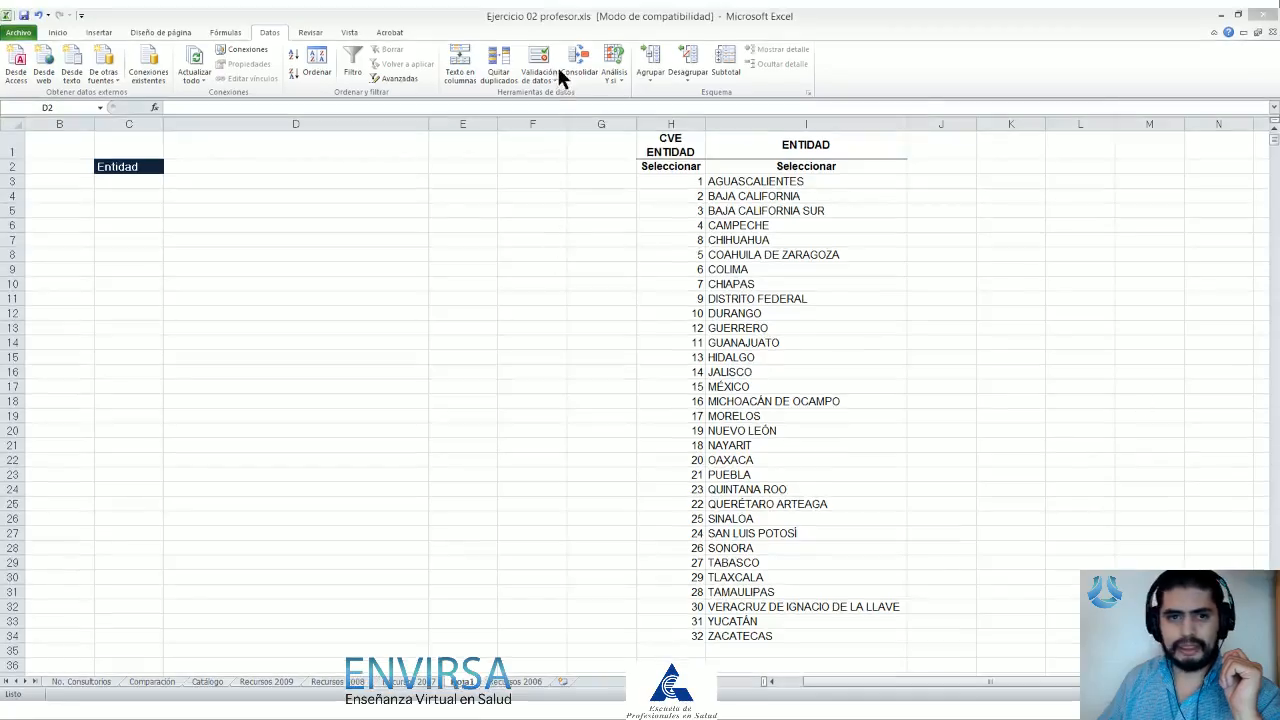
click(540, 82)
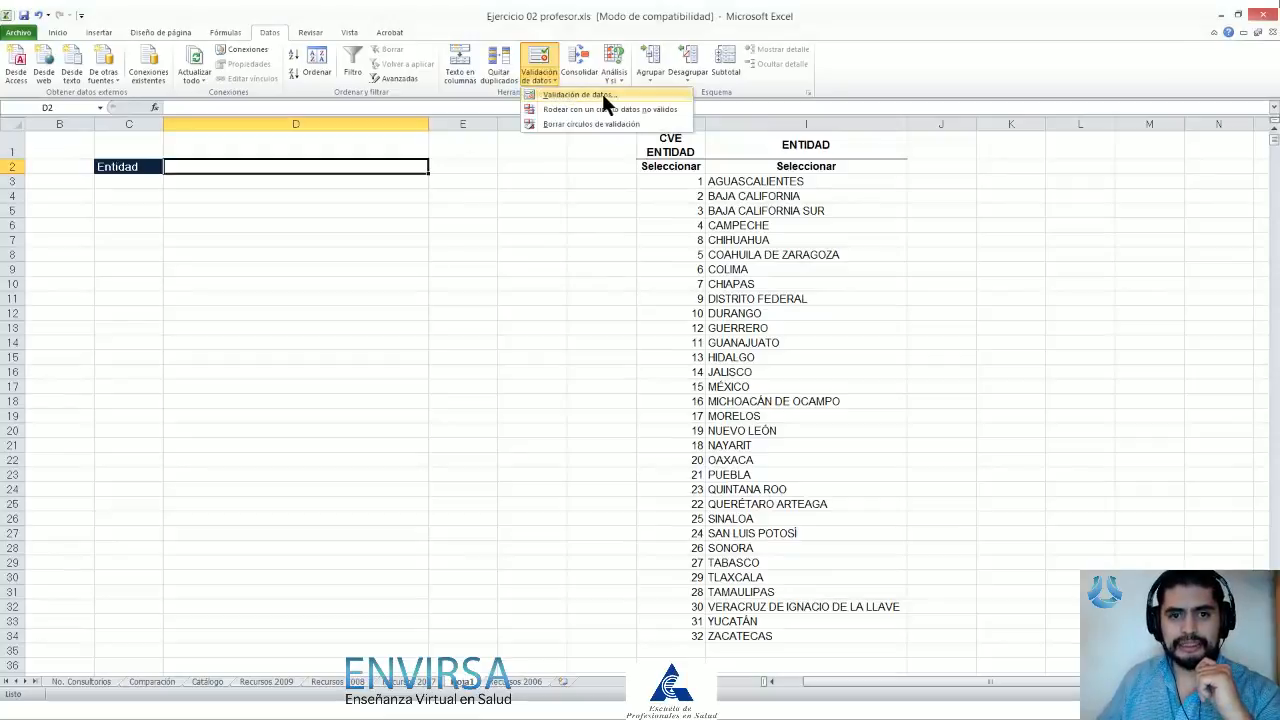
click(629, 93)
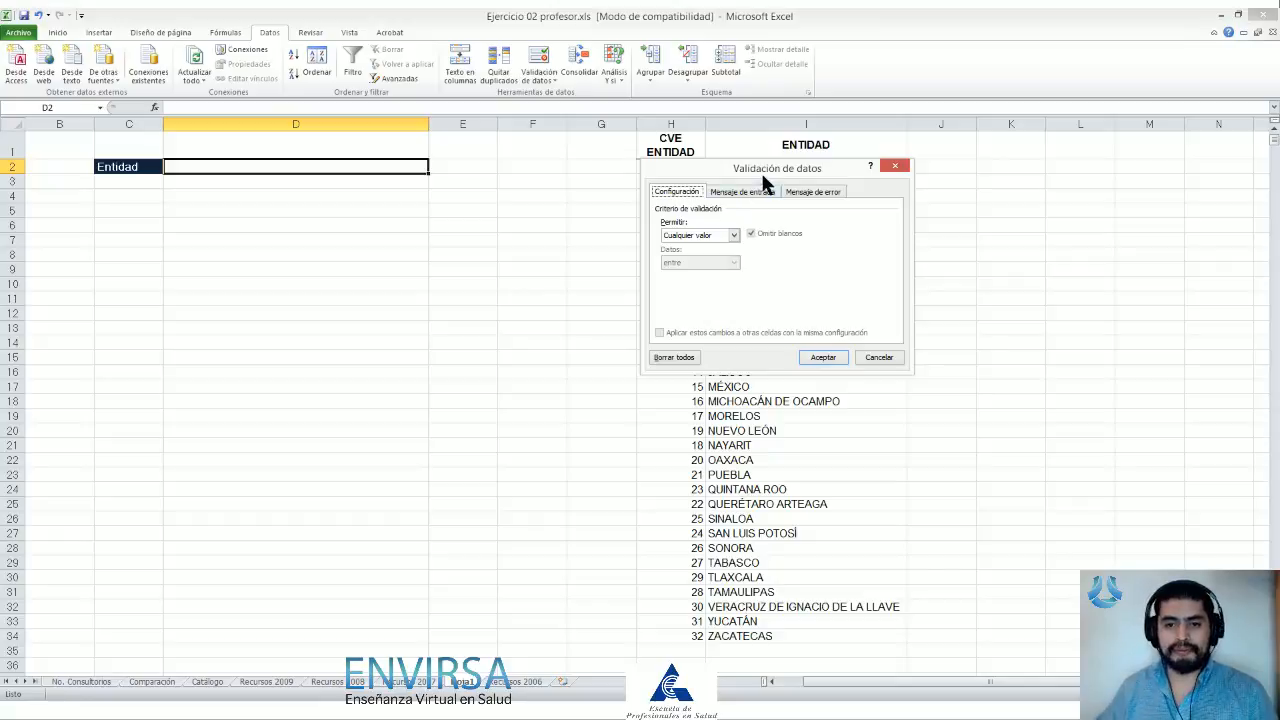
drag(723, 170, 410, 240)
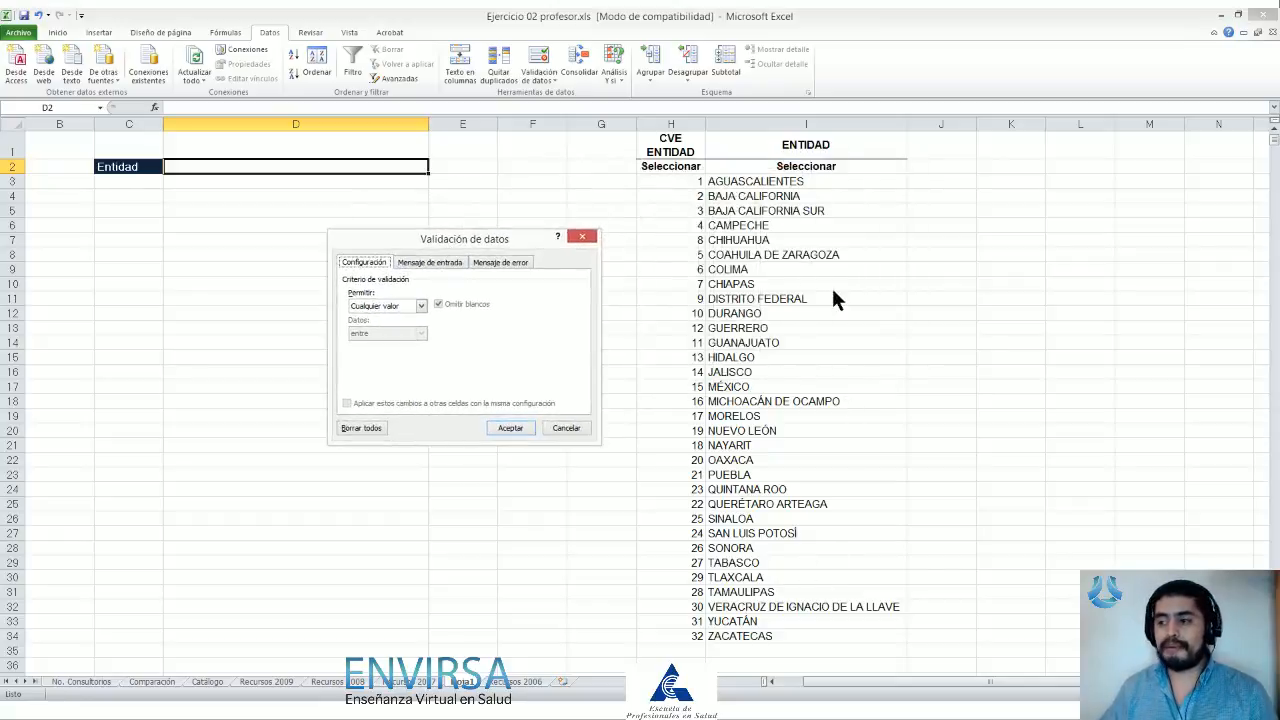
Step: Examine the whole-number and decimal validation criteria for D2, including the available comparison operators
click(421, 306)
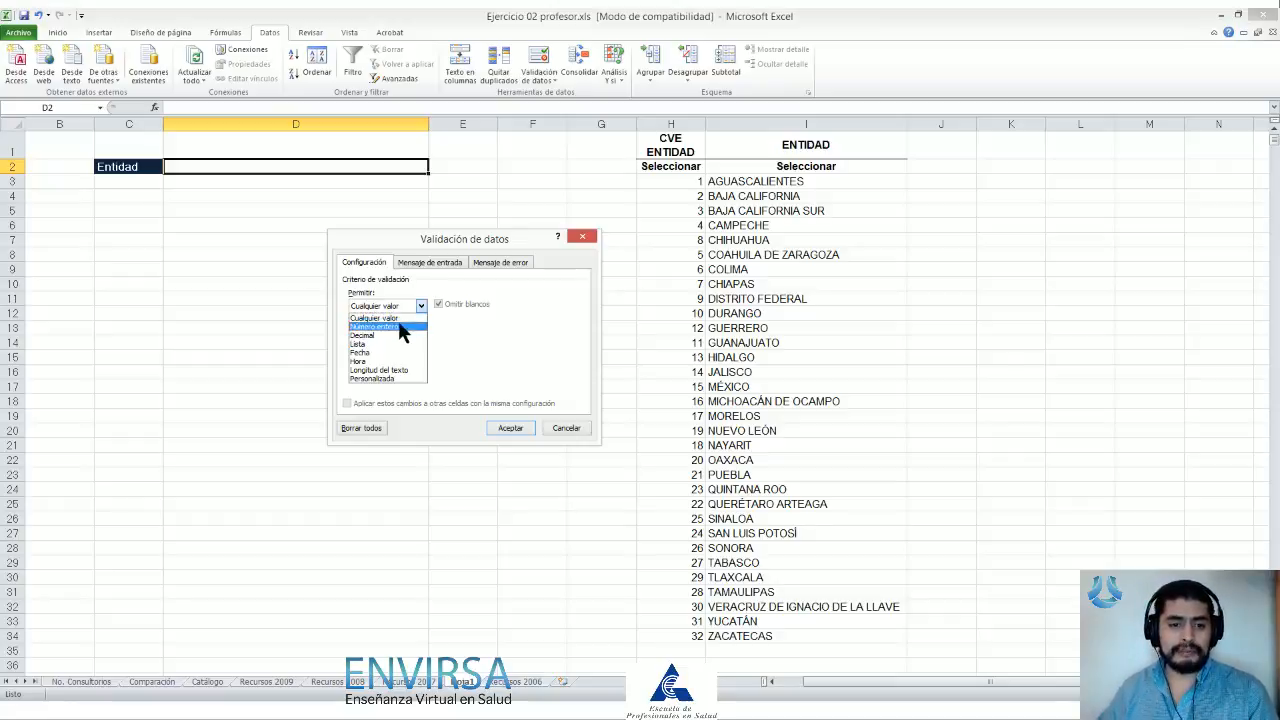
click(398, 325)
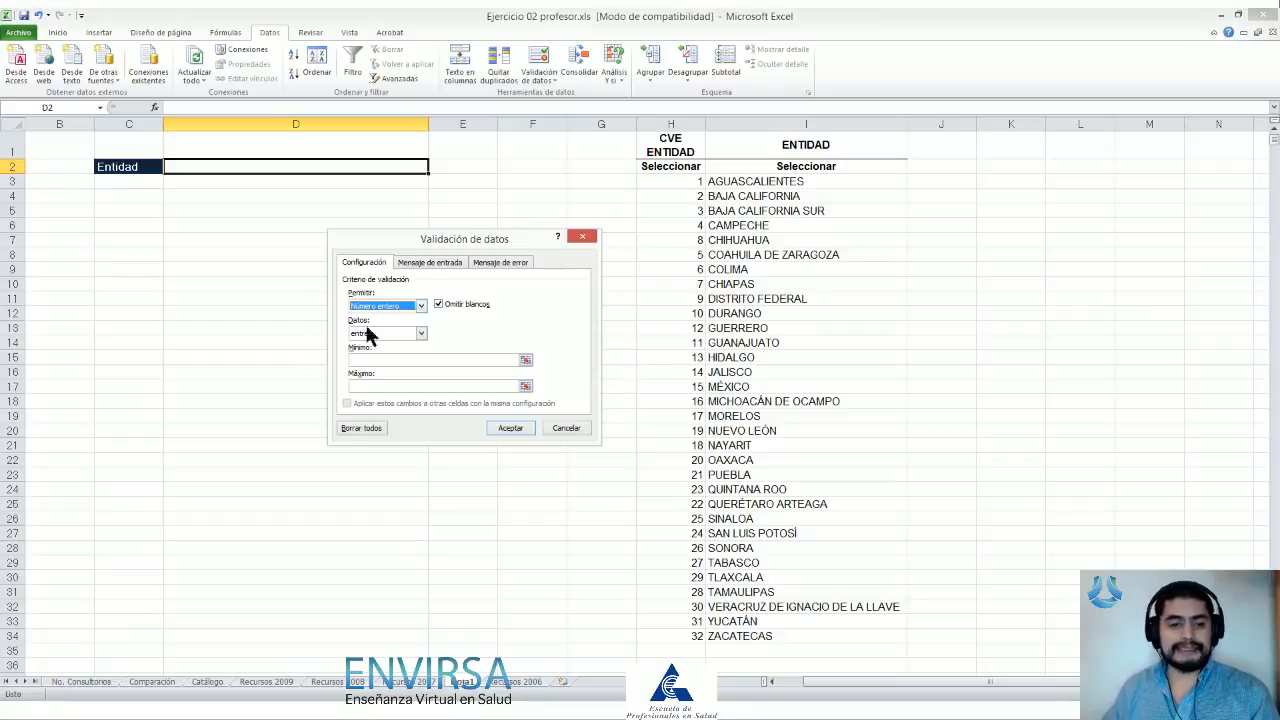
click(408, 333)
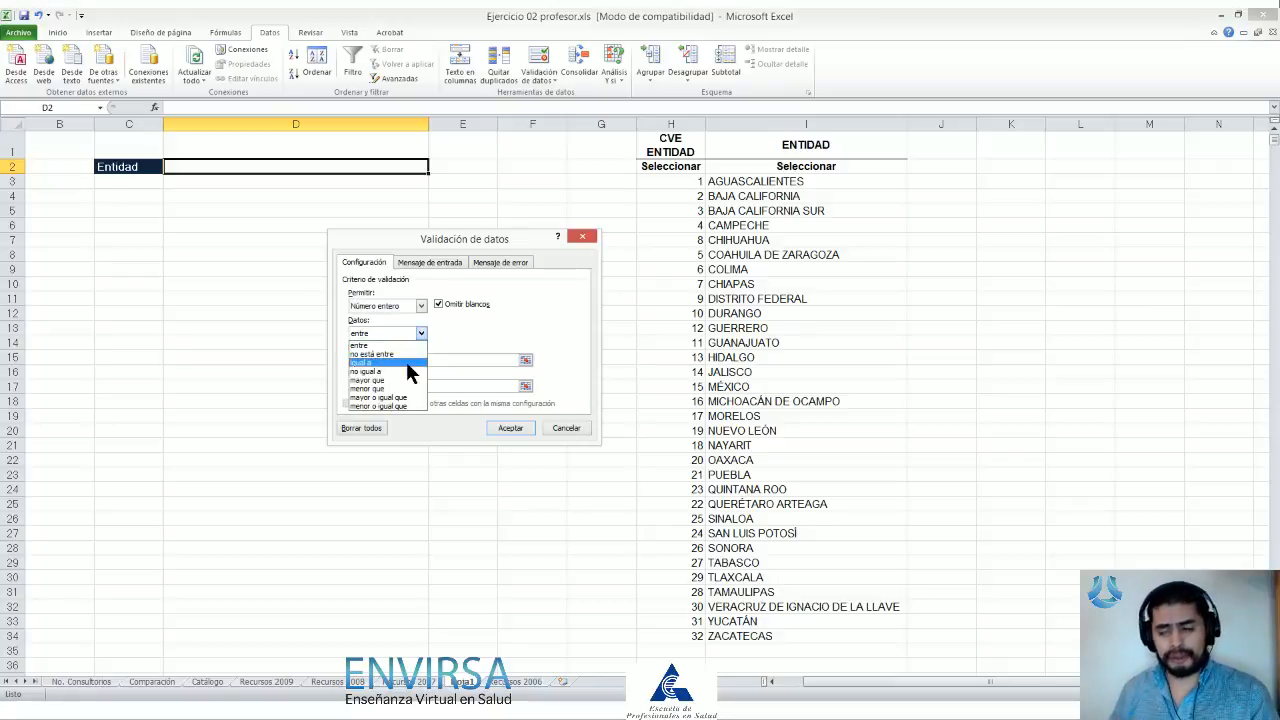
click(421, 333)
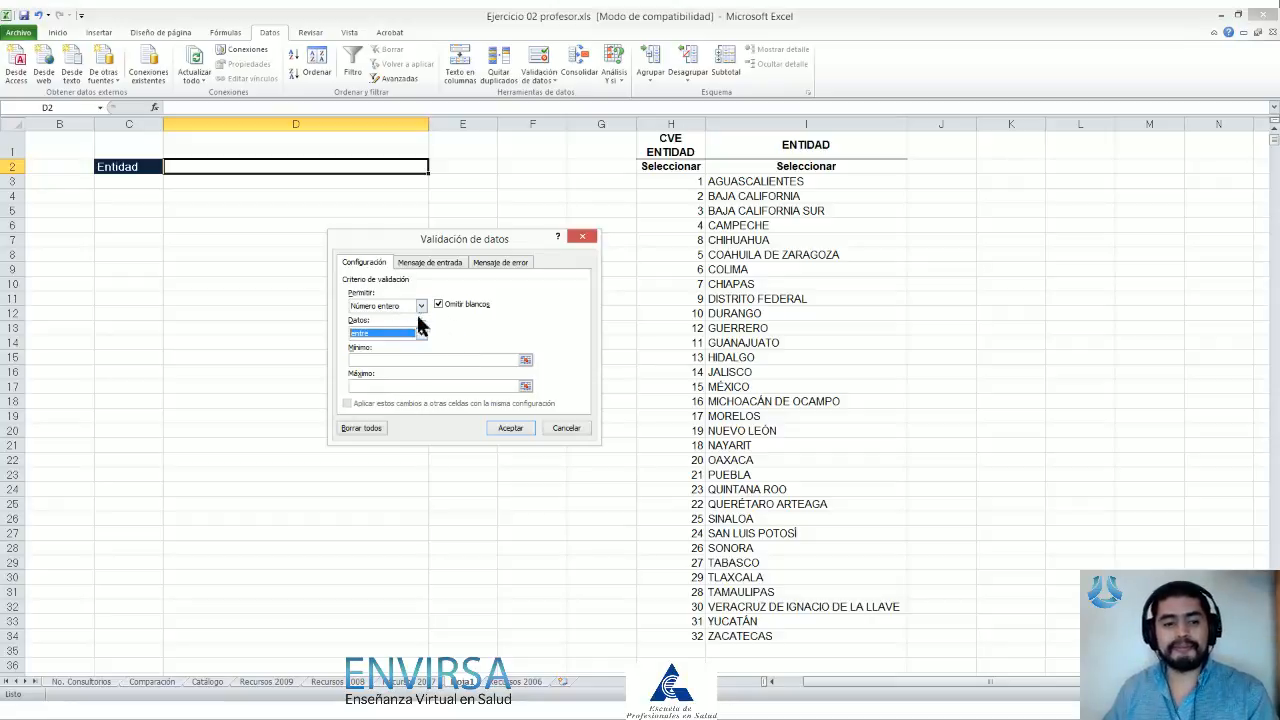
click(421, 305)
click(400, 336)
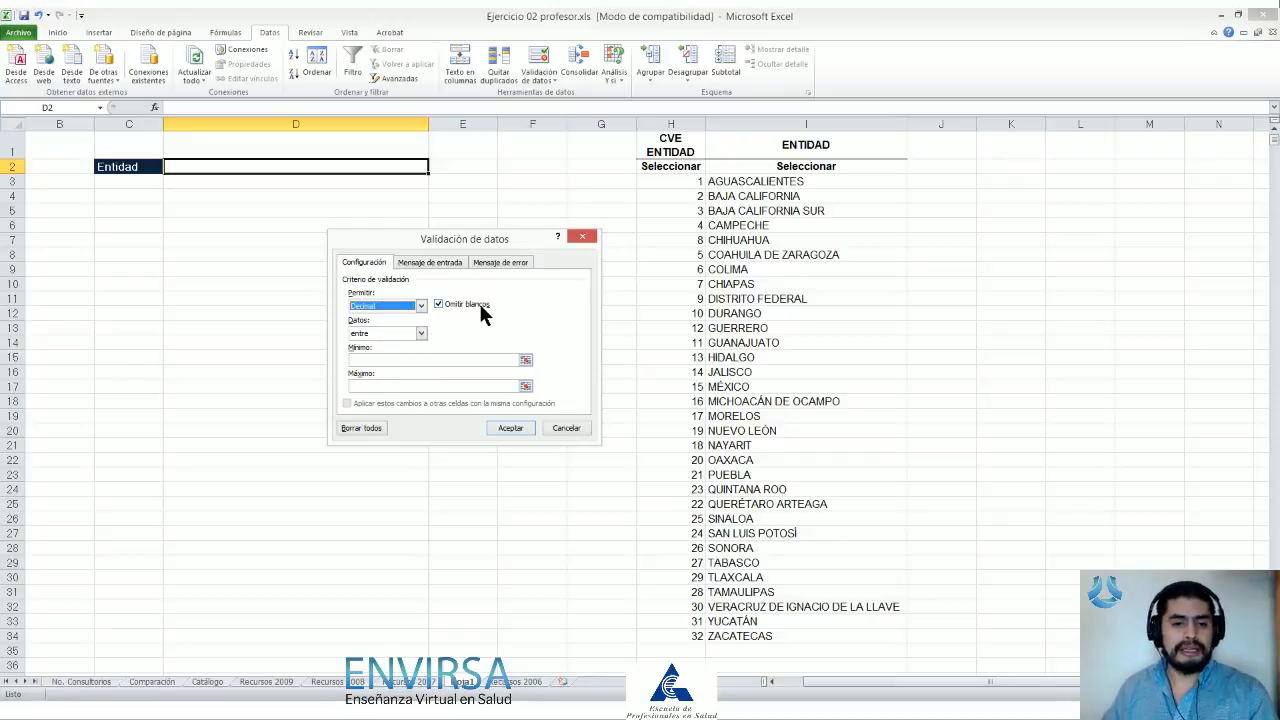
Step: Examine the date and time validation criteria and the limits each one requires
click(421, 305)
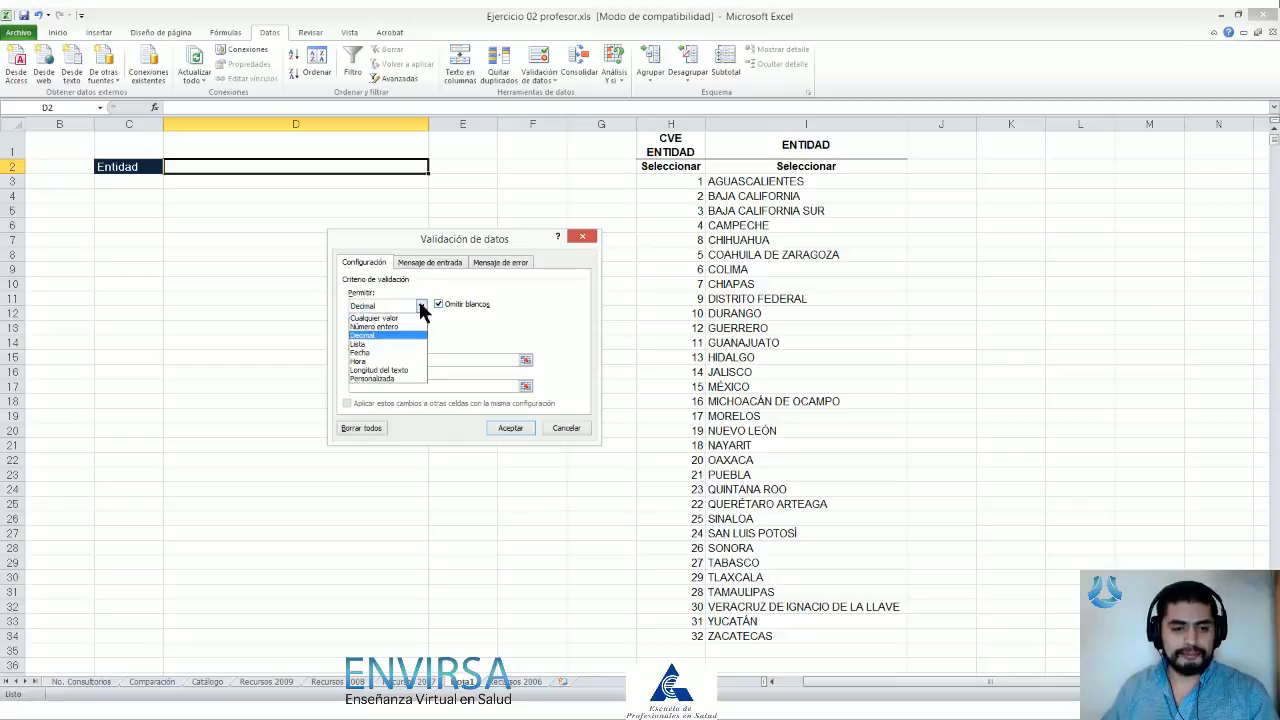
click(397, 354)
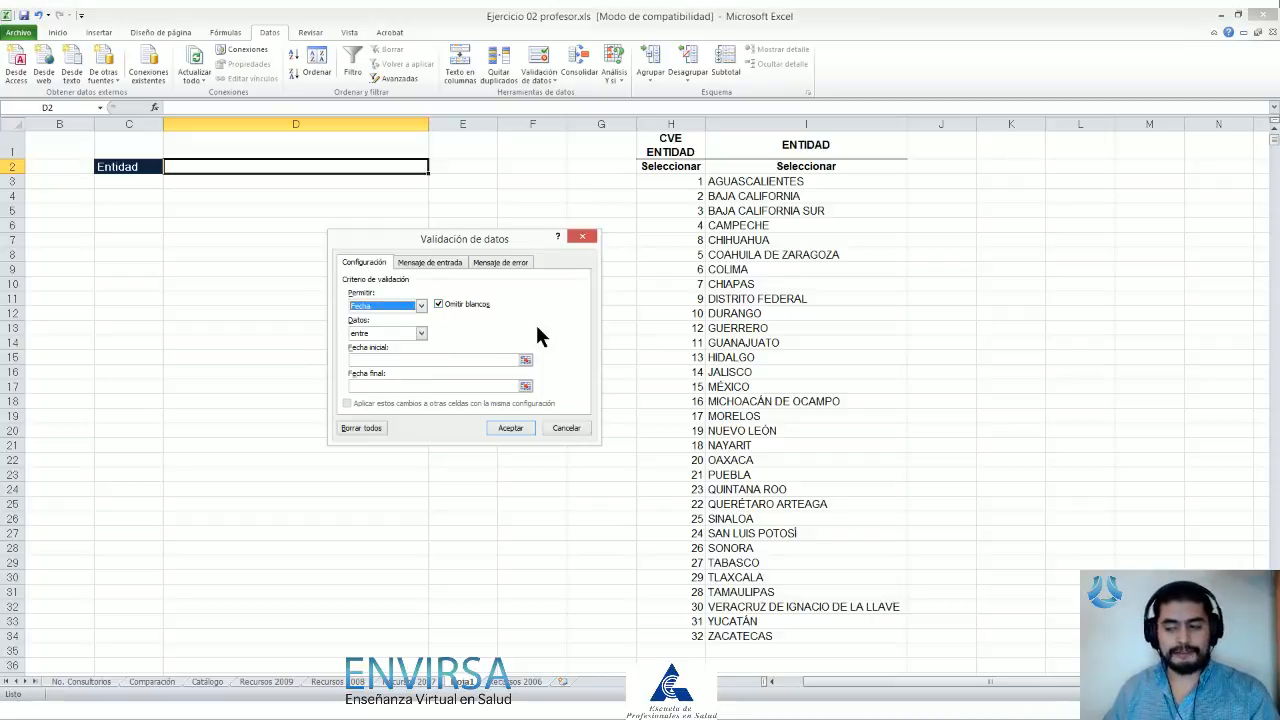
click(421, 333)
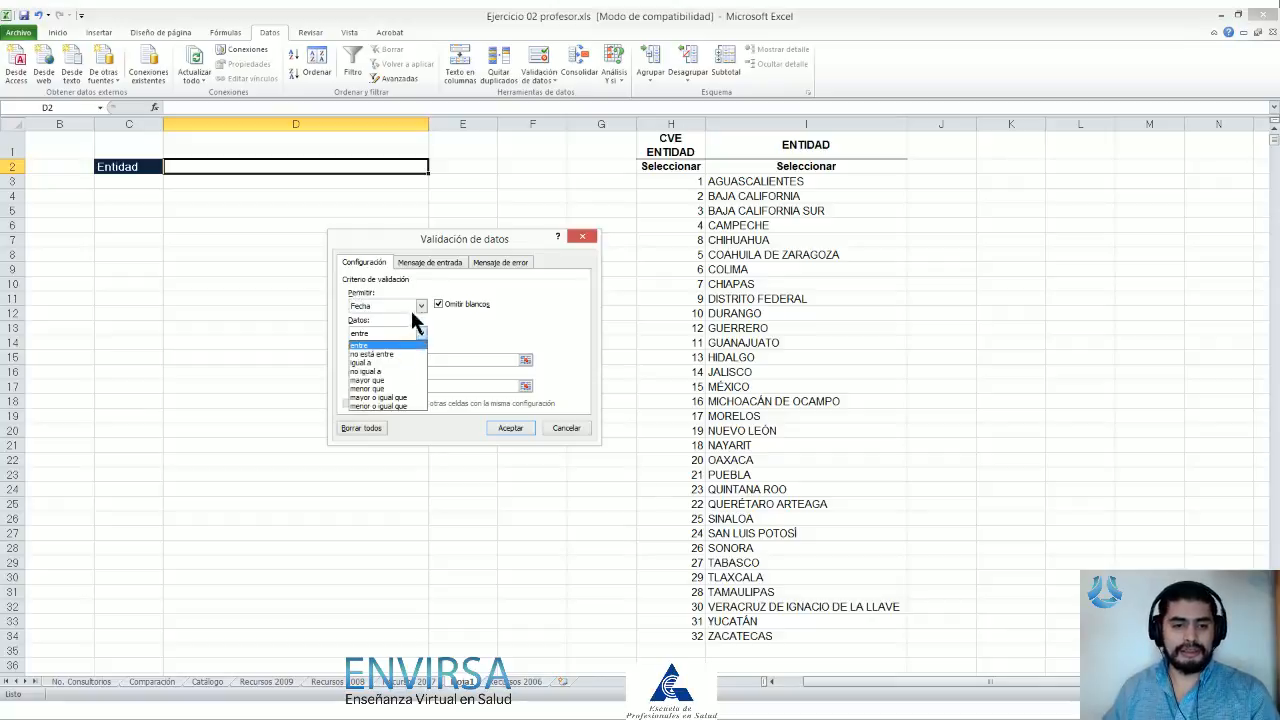
click(414, 305)
click(421, 305)
click(389, 362)
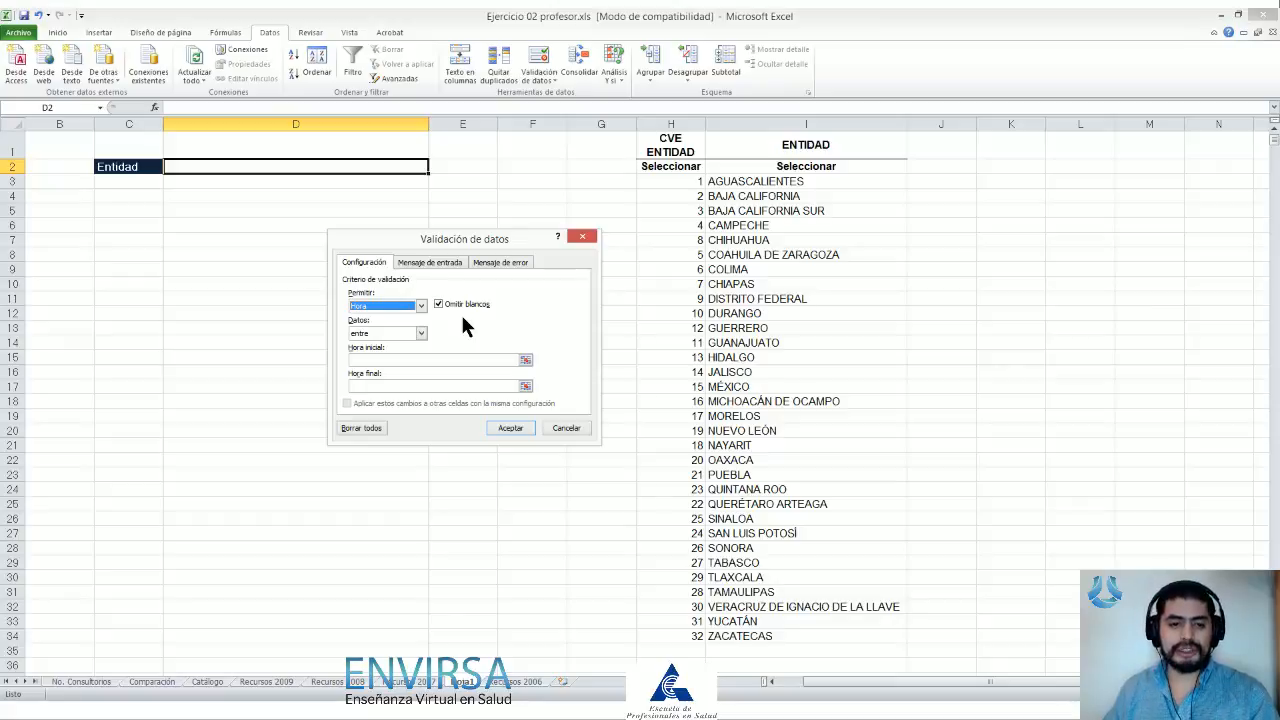
Step: Examine the text-length and custom-formula validation criteria
click(421, 306)
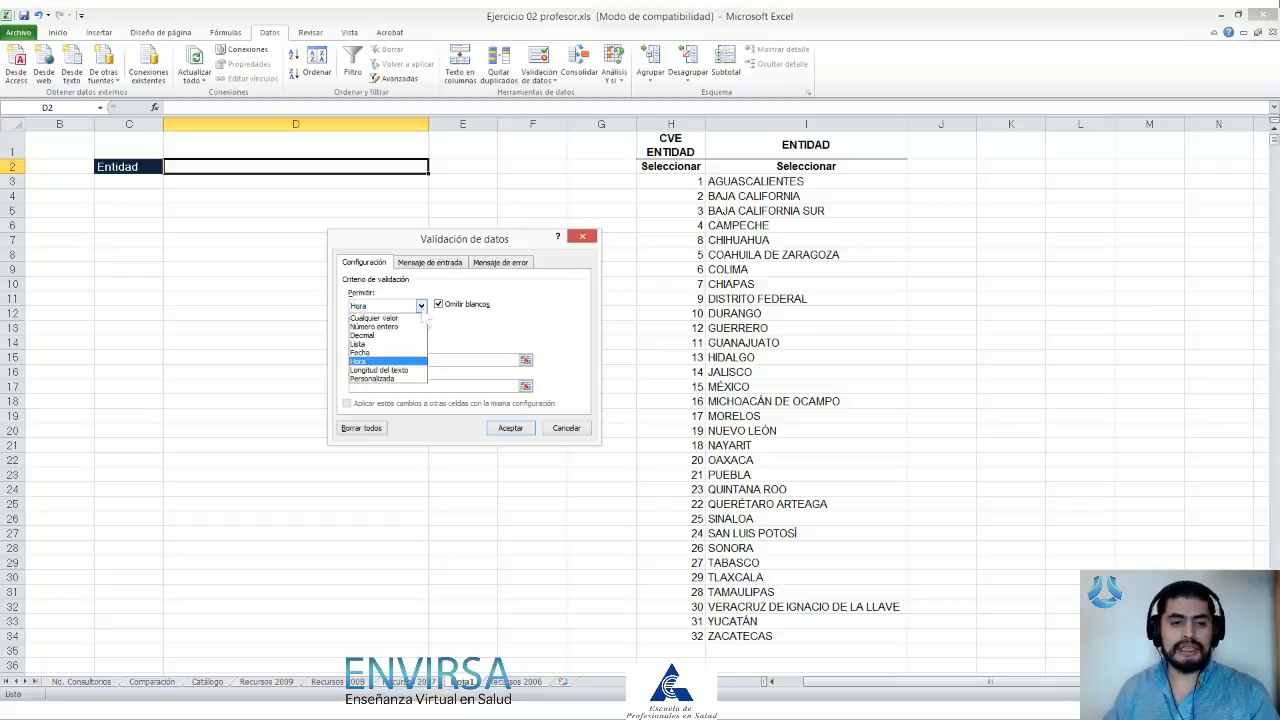
click(377, 370)
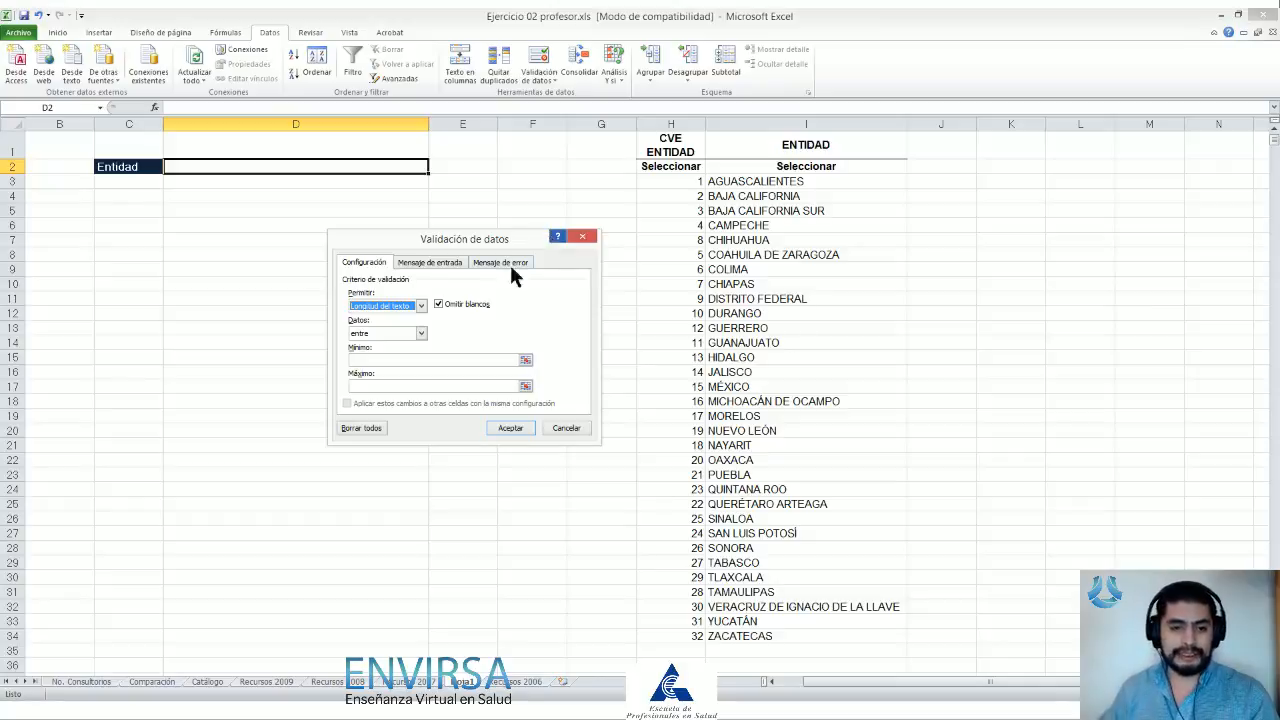
click(421, 305)
click(420, 379)
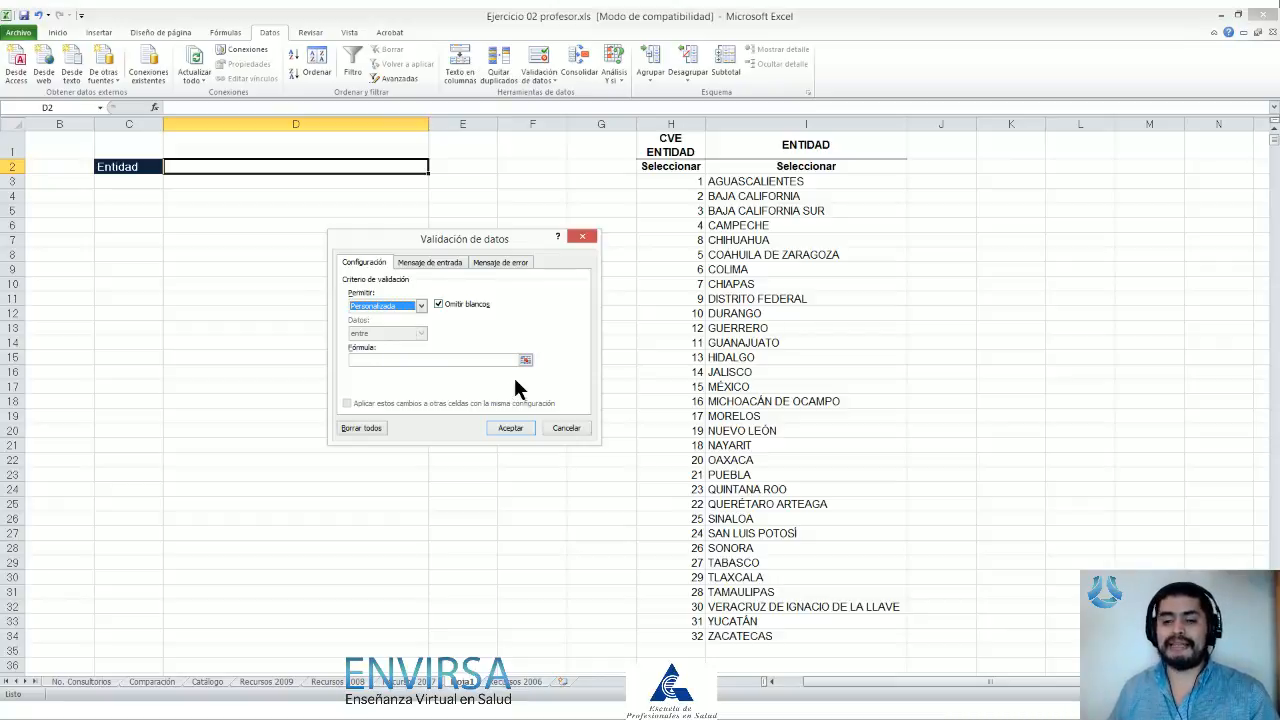
Step: Restrict D2 to an in-cell drop-down list (Lista) sourced from the state names in I2:I34
click(420, 305)
click(411, 344)
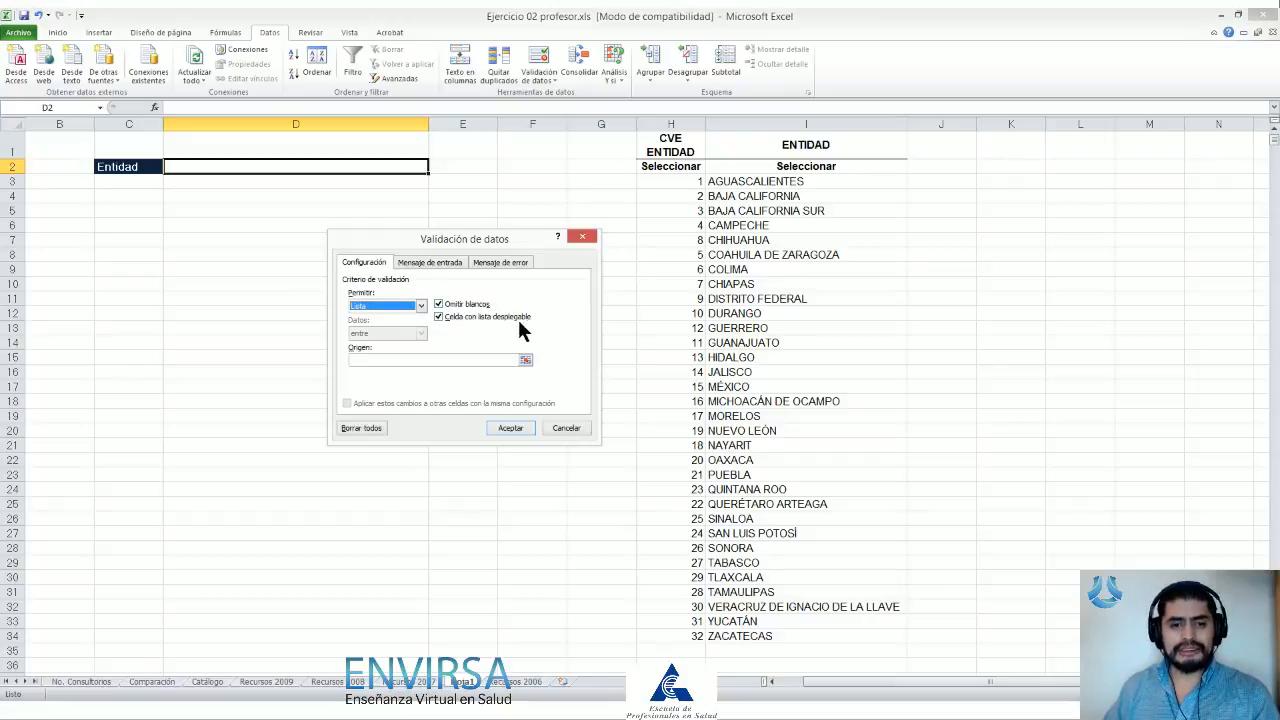
drag(474, 245, 402, 240)
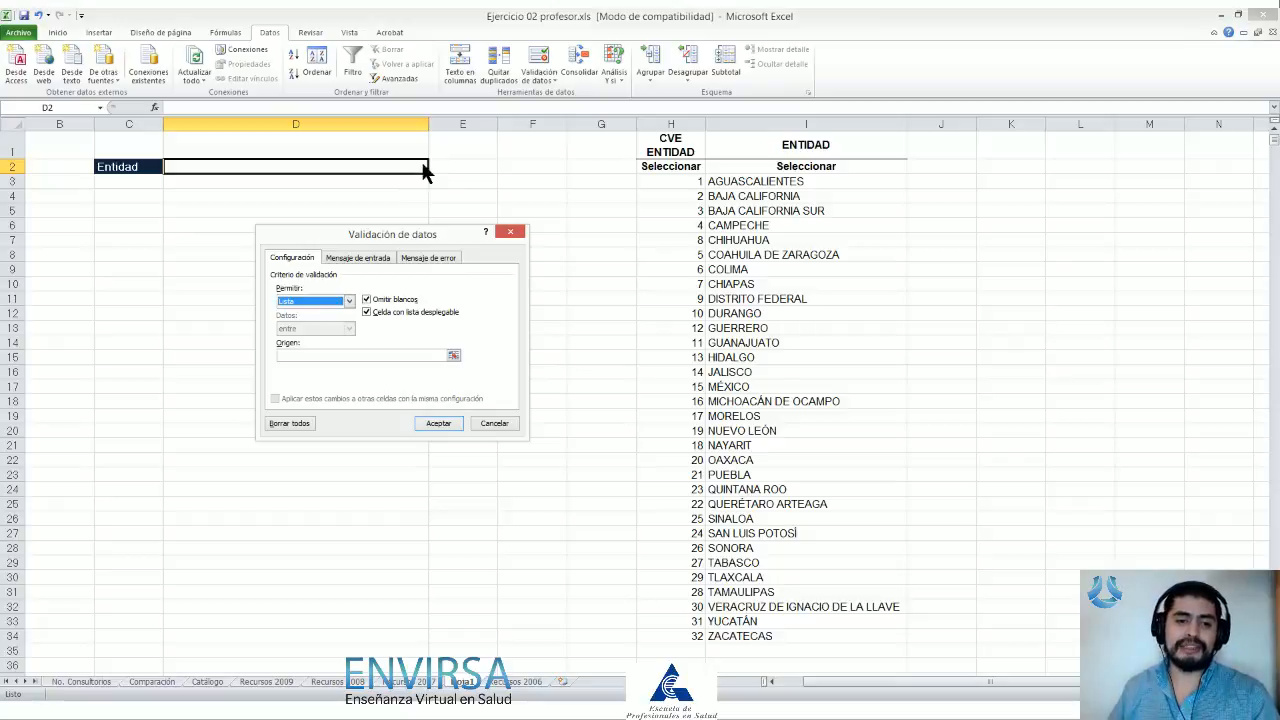
click(352, 356)
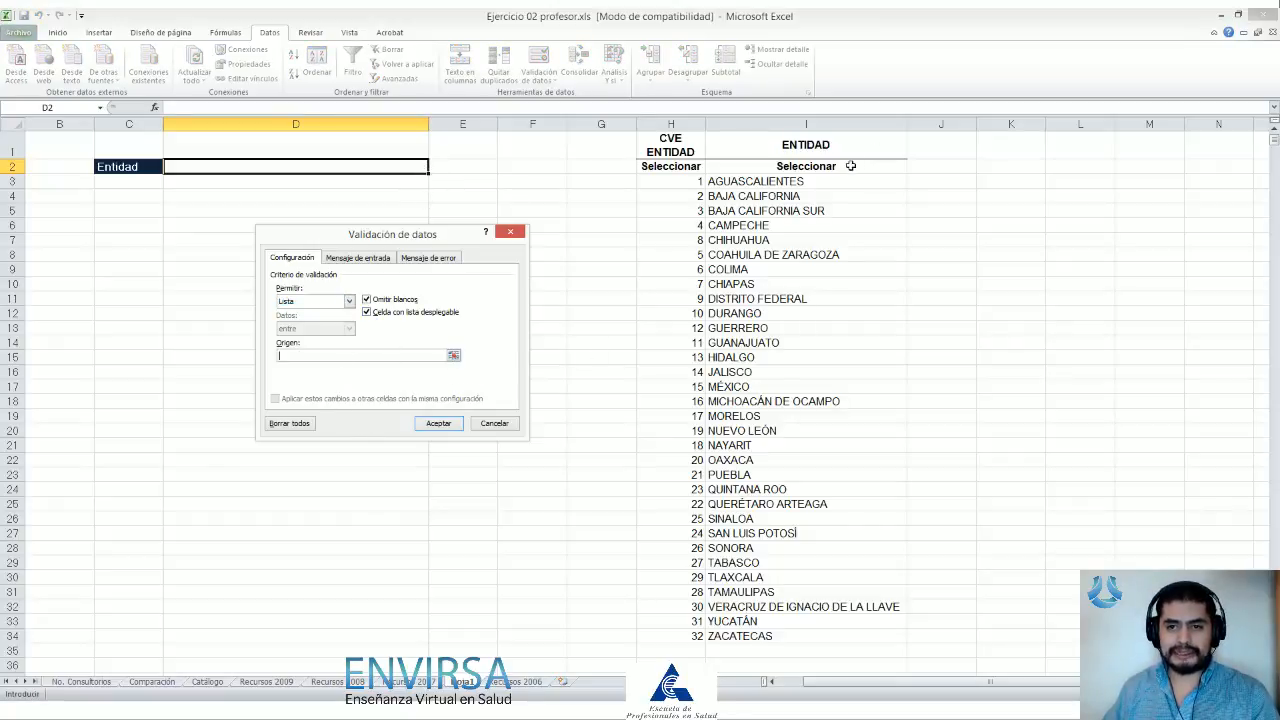
drag(852, 166, 853, 636)
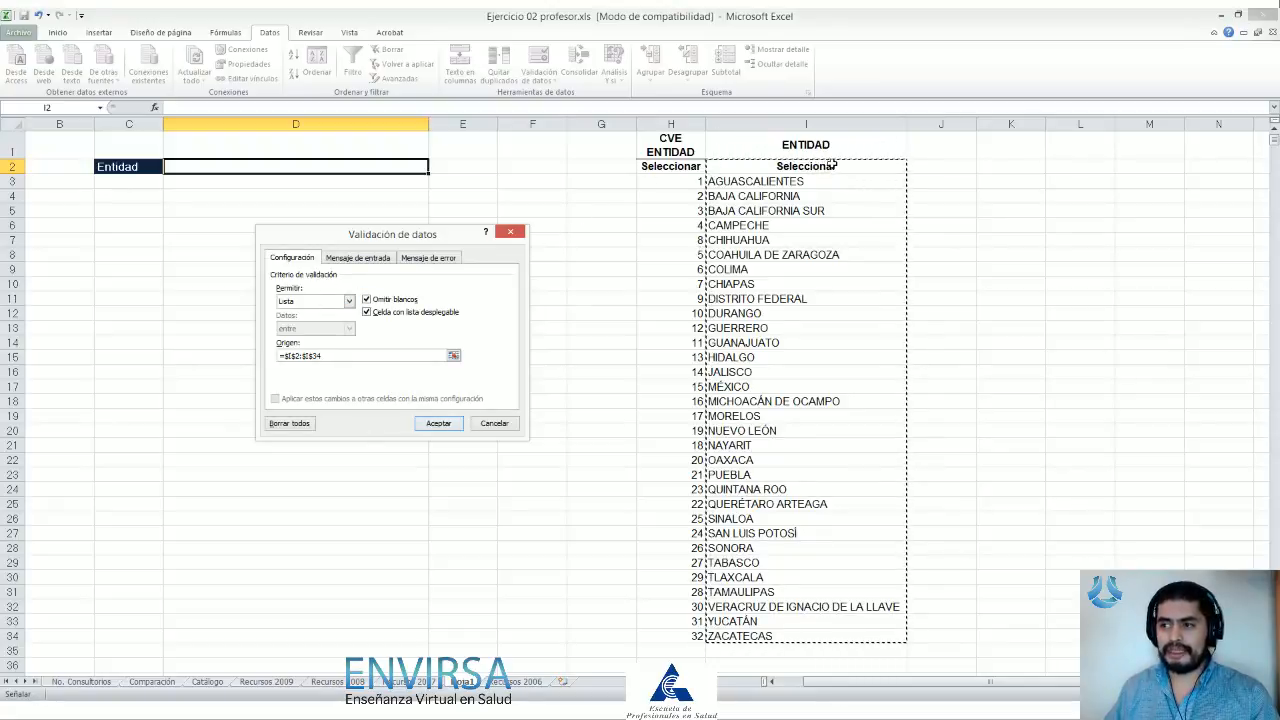
click(437, 422)
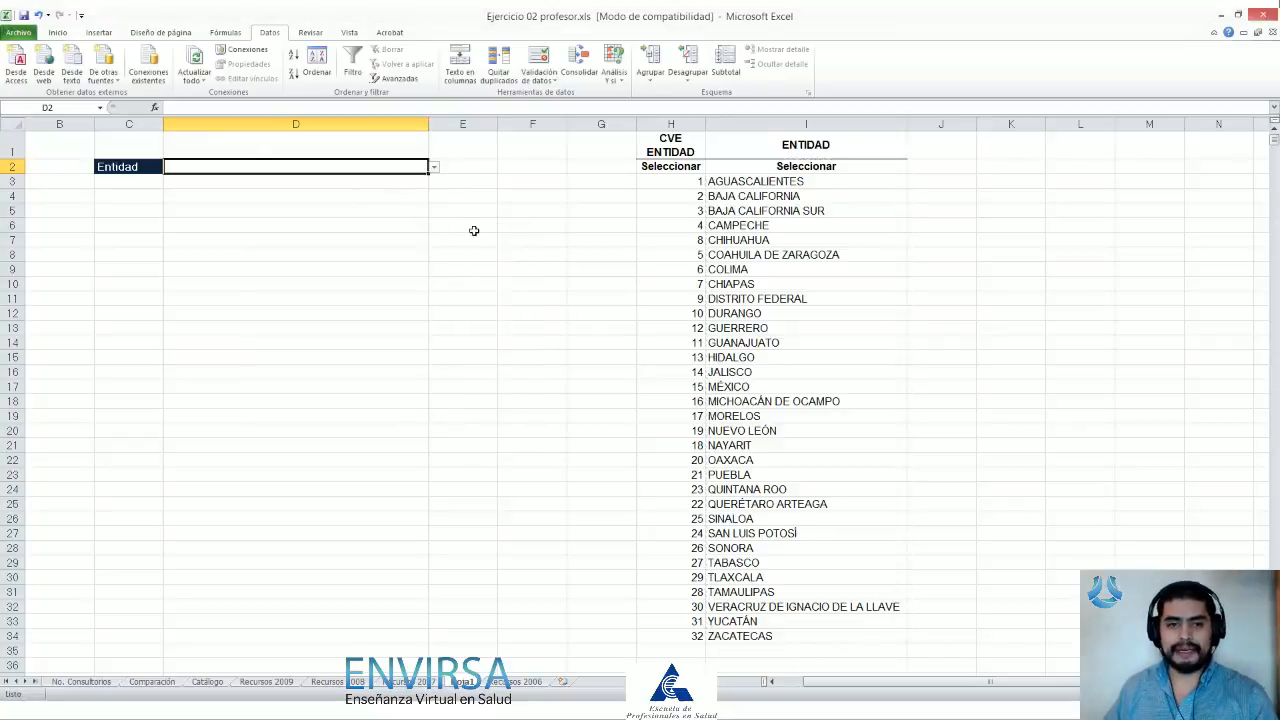
Step: Choose Seleccionar from the drop-down list in D2 and browse through the offered states
scroll(473, 235, up, 7)
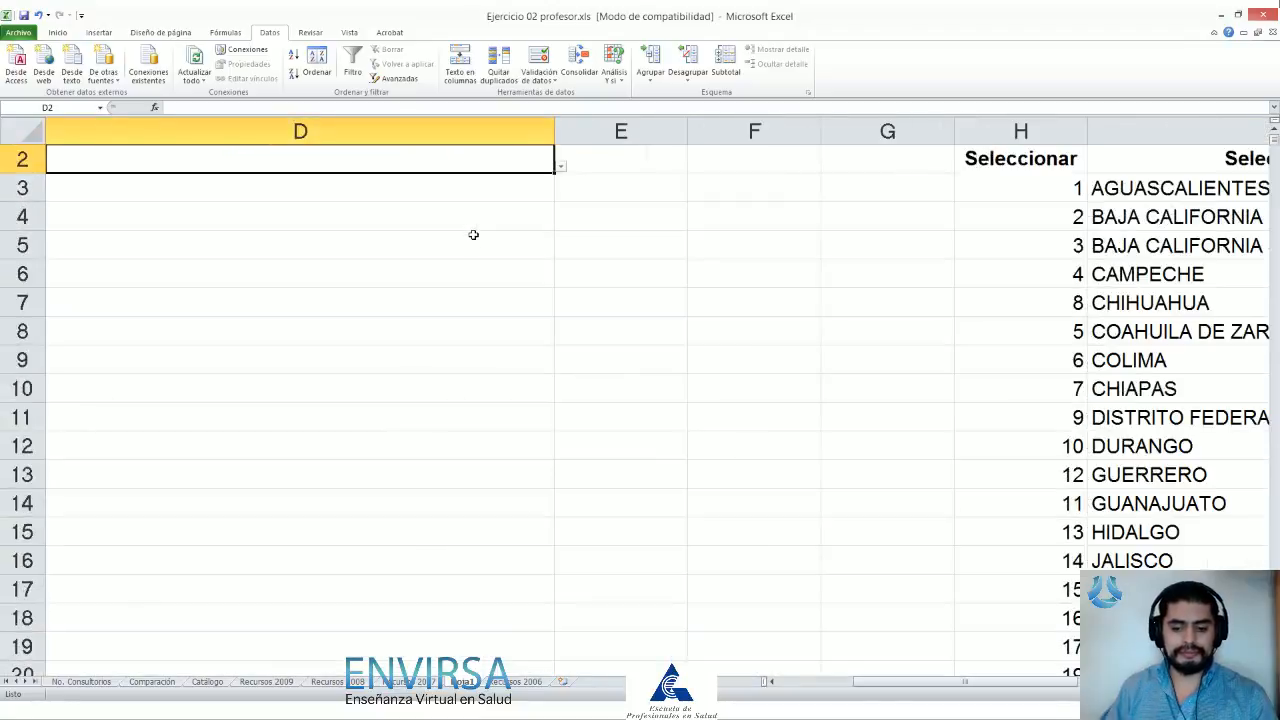
key(Left)
key(Up)
key(Right)
key(Down)
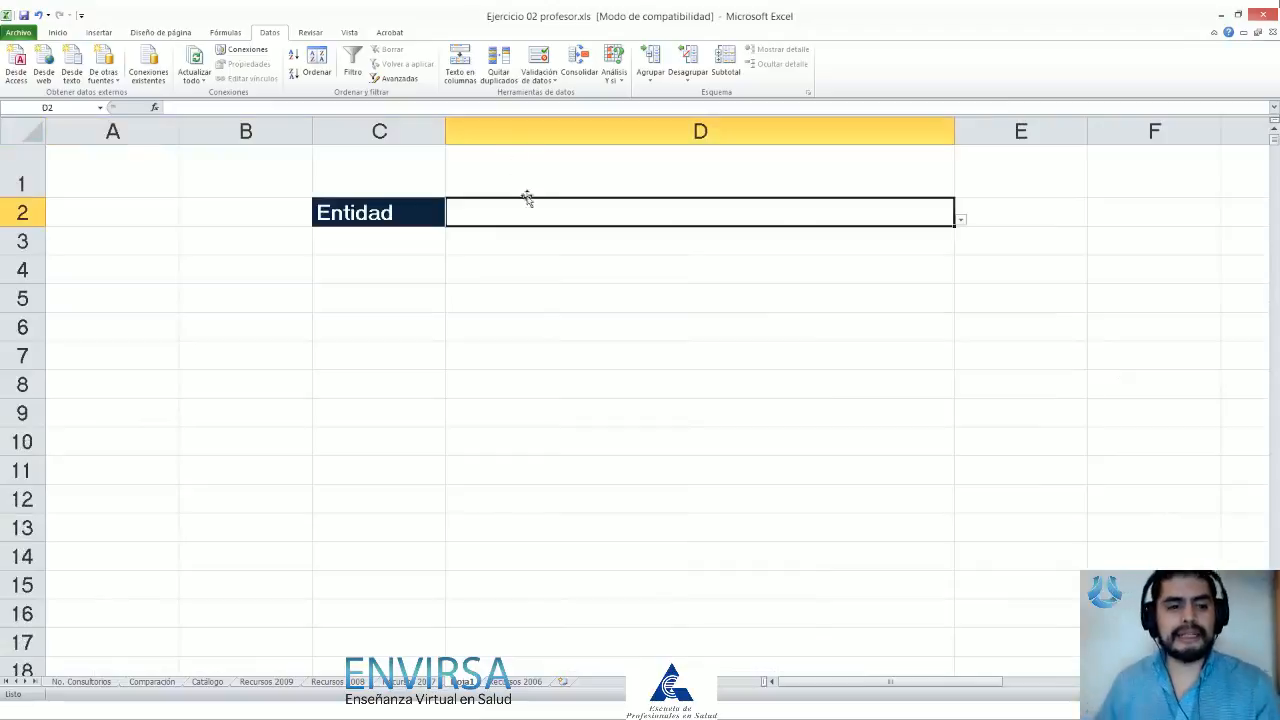
click(960, 218)
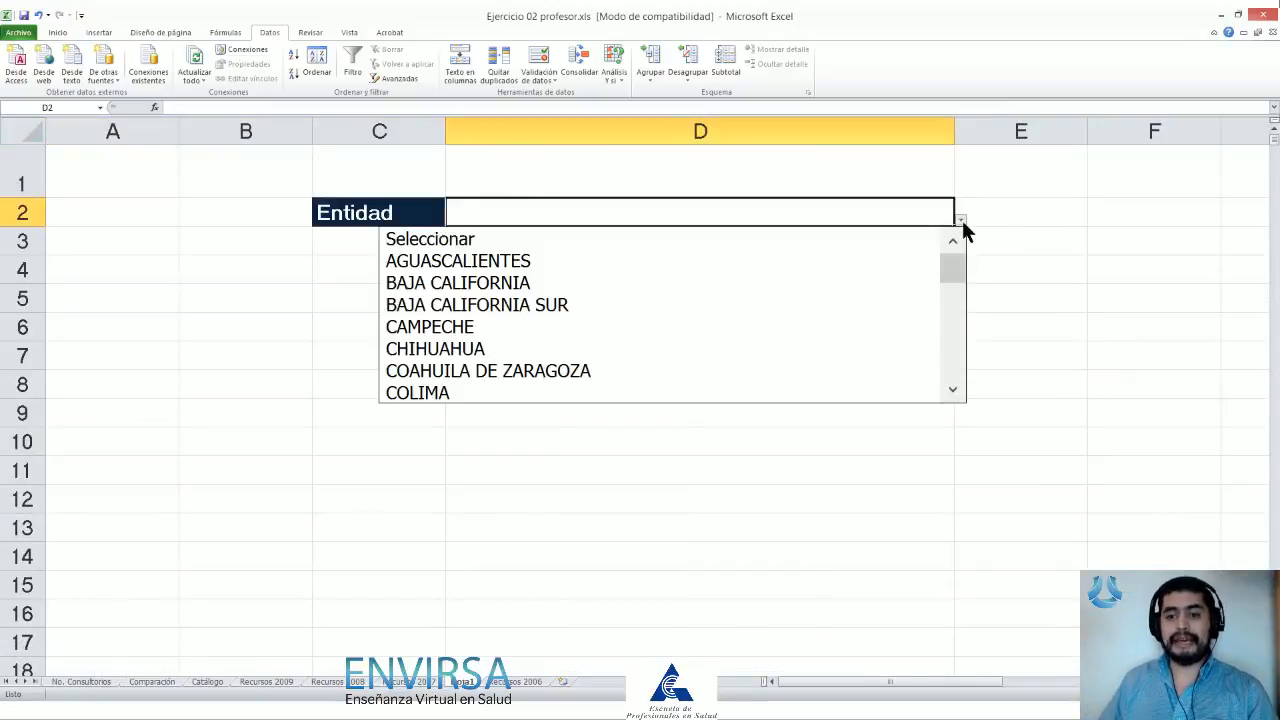
click(871, 238)
click(961, 221)
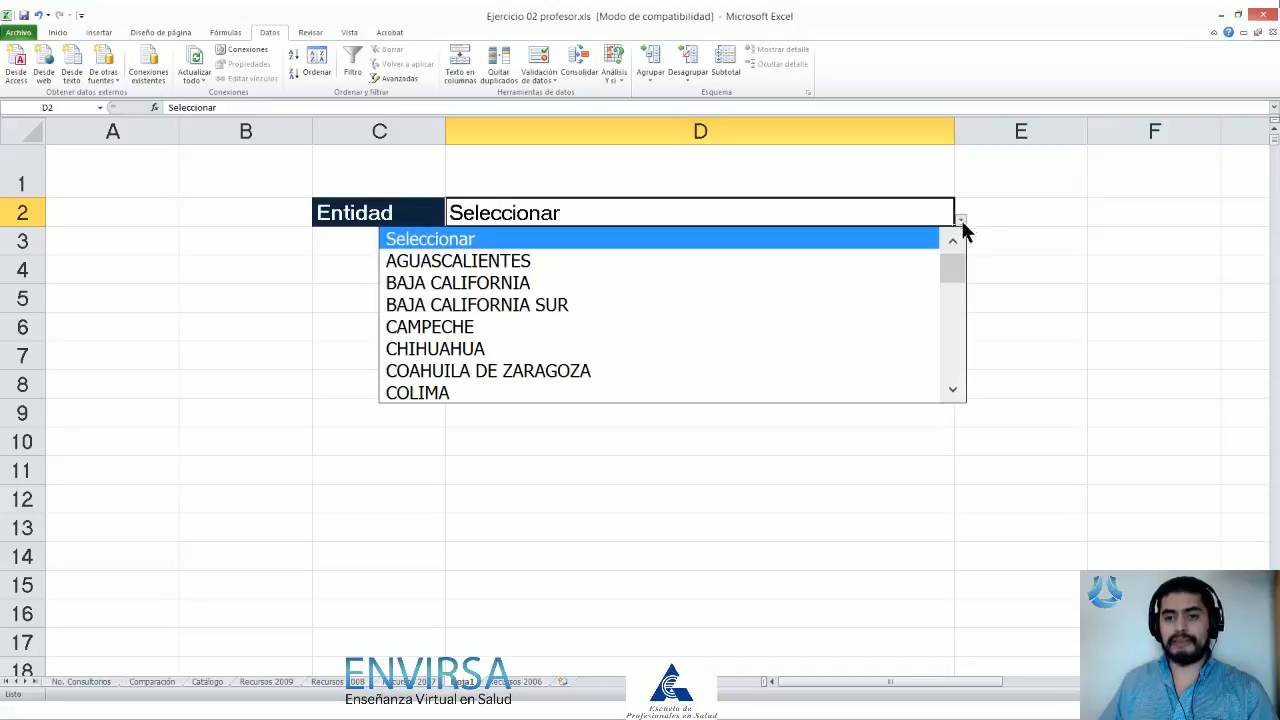
mouse_move(963, 274)
mouse_down()
mouse_move(970, 335)
mouse_move(953, 377)
mouse_move(949, 257)
mouse_up()
click(631, 205)
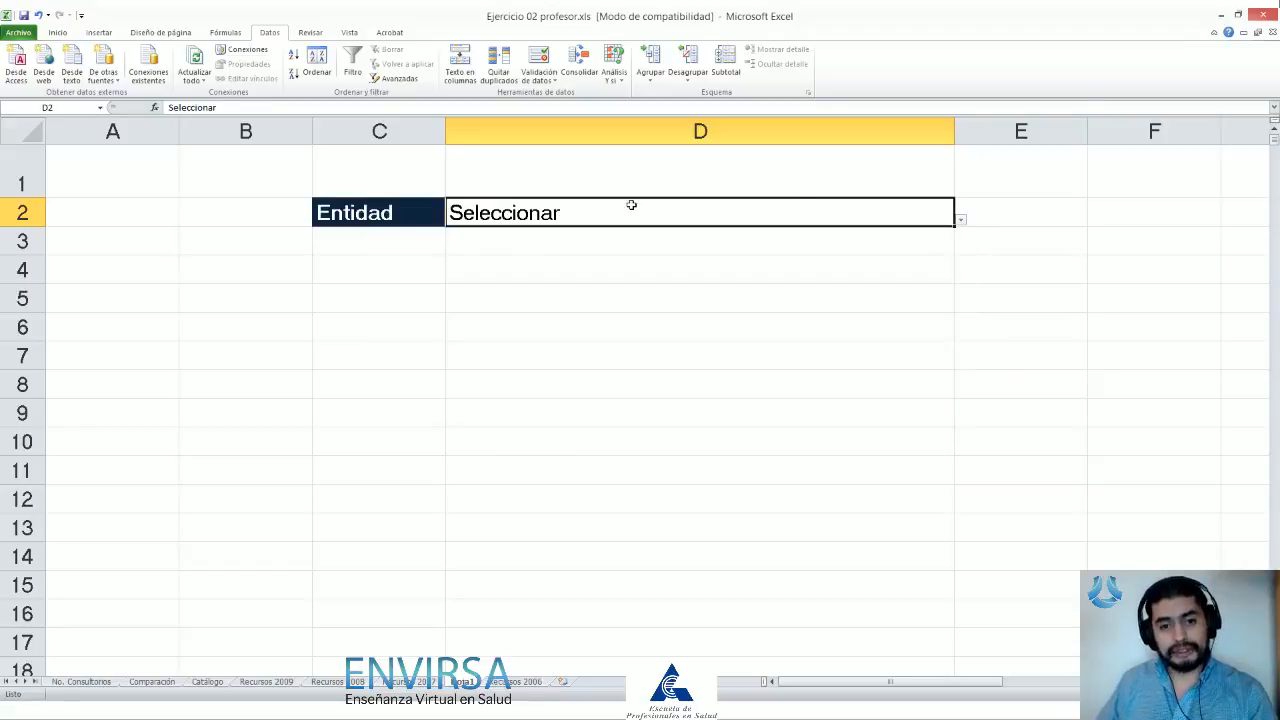
Step: Test D2's validation with the text sdfasdfasdfadsasf, cancel the entry and pick Seleccionar again
text(sdfasdfasdfa)
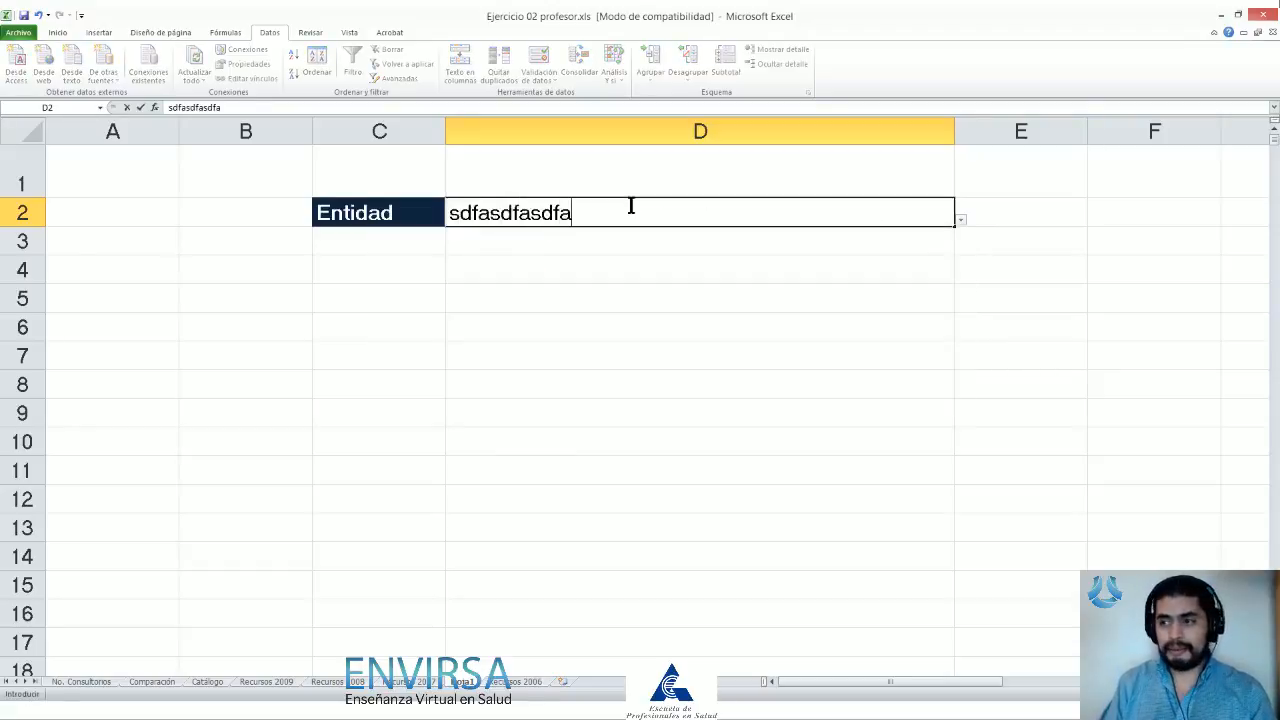
text(dsasf)
key(Return)
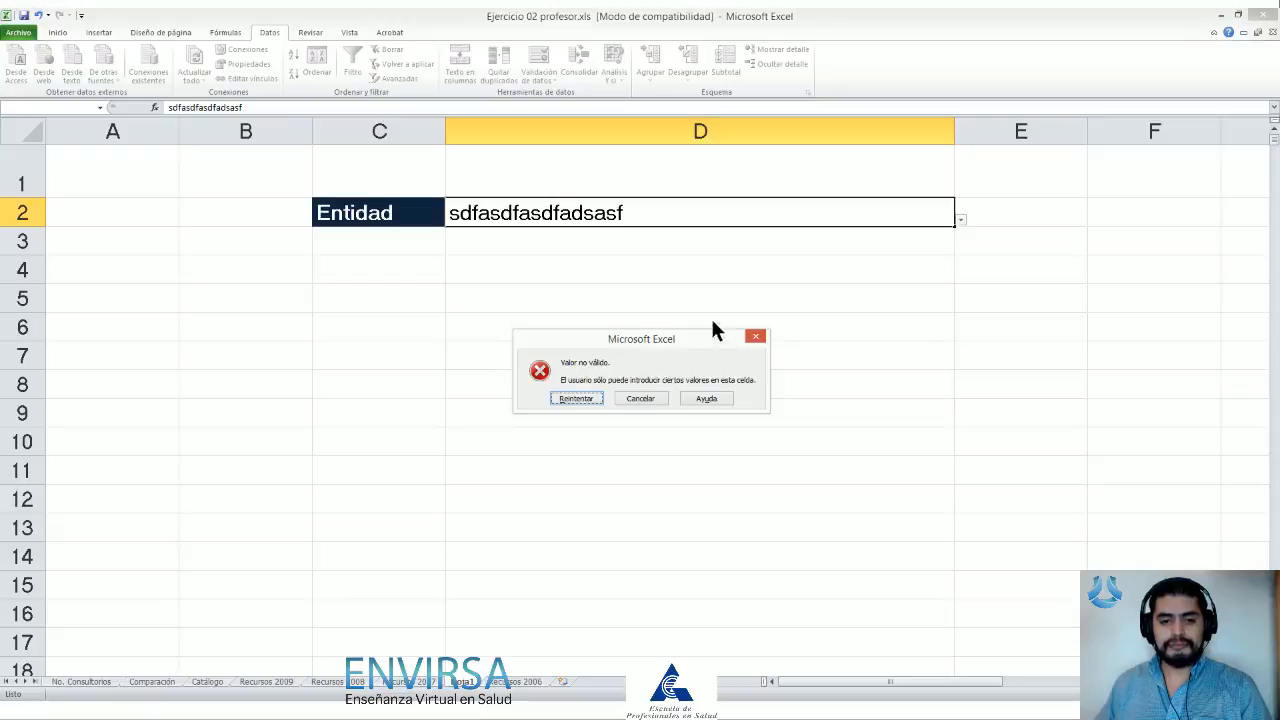
click(640, 399)
click(960, 219)
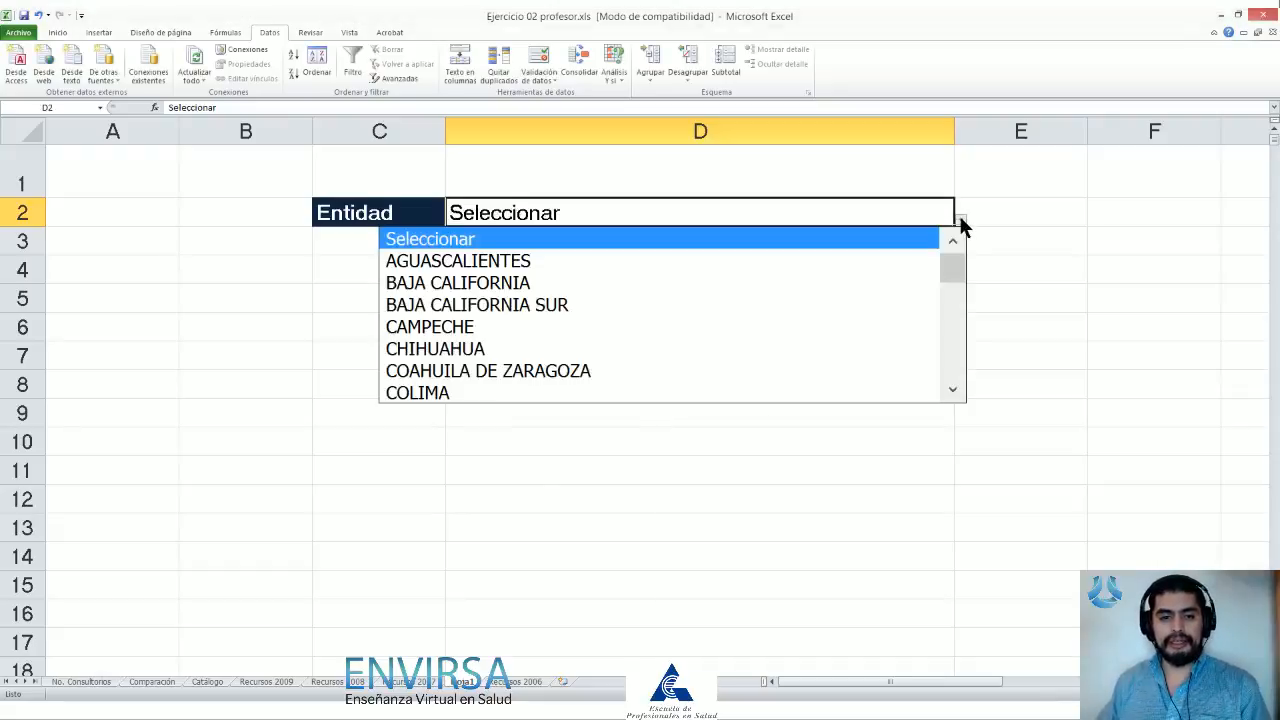
click(522, 241)
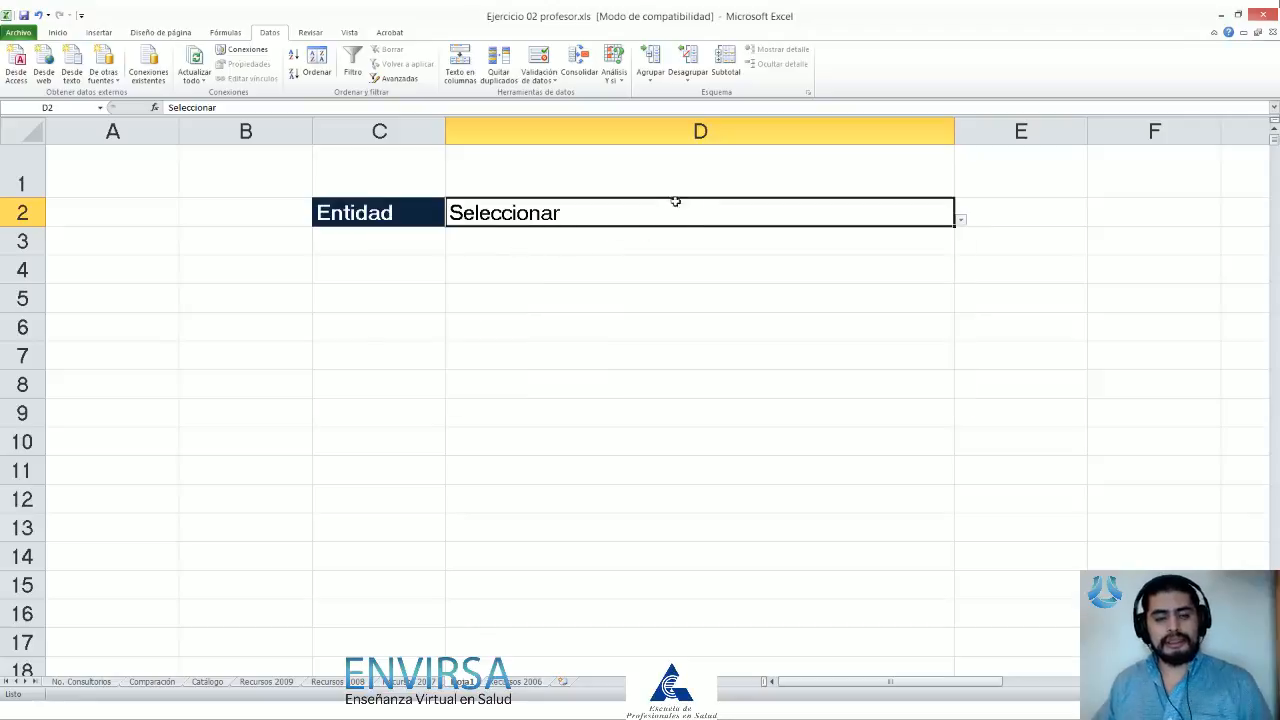
Step: Review the options of the Entidad drop-down alongside the state list in columns H and I
scroll(583, 265, down, 2)
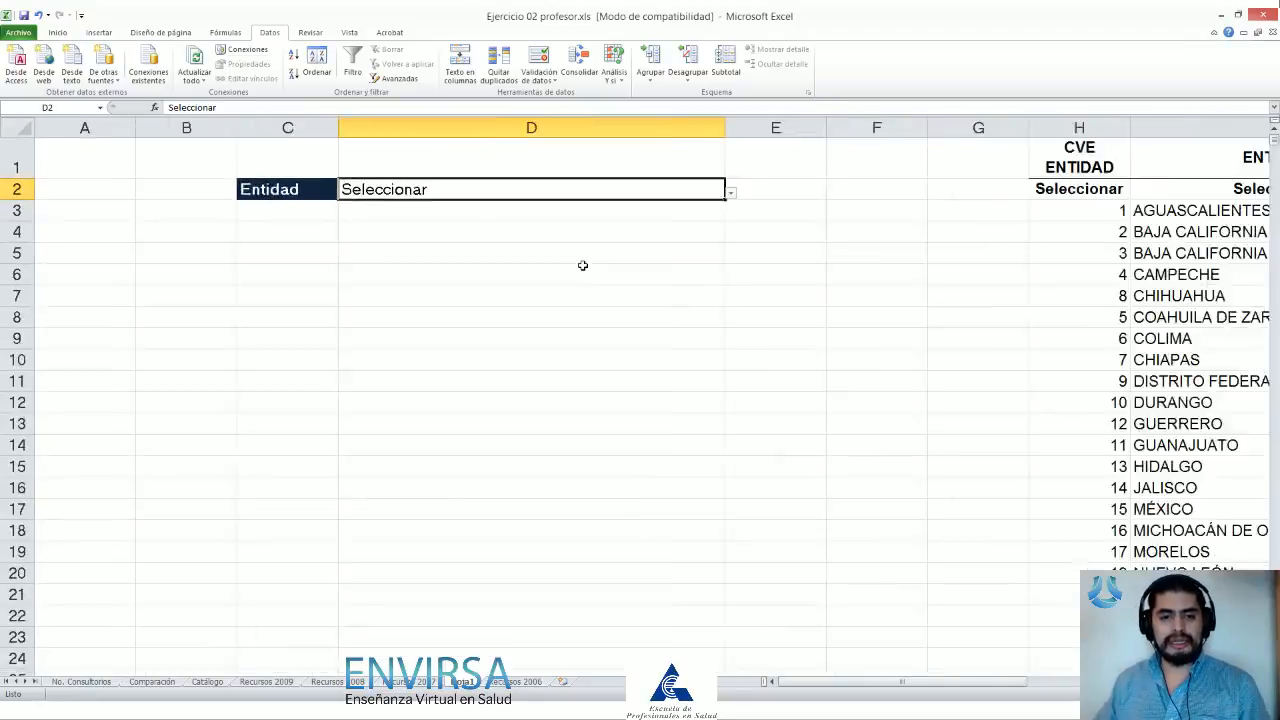
scroll(583, 265, down, 2)
scroll(583, 265, down, 1)
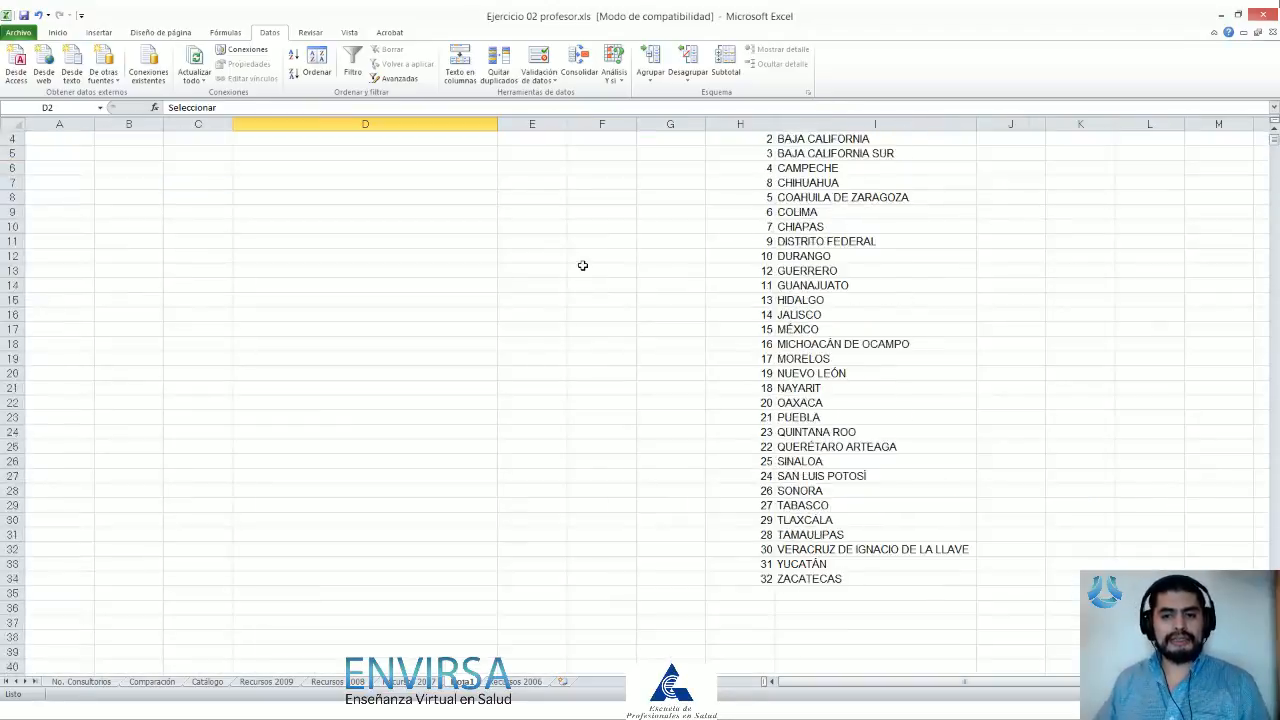
scroll(586, 261, up, 1)
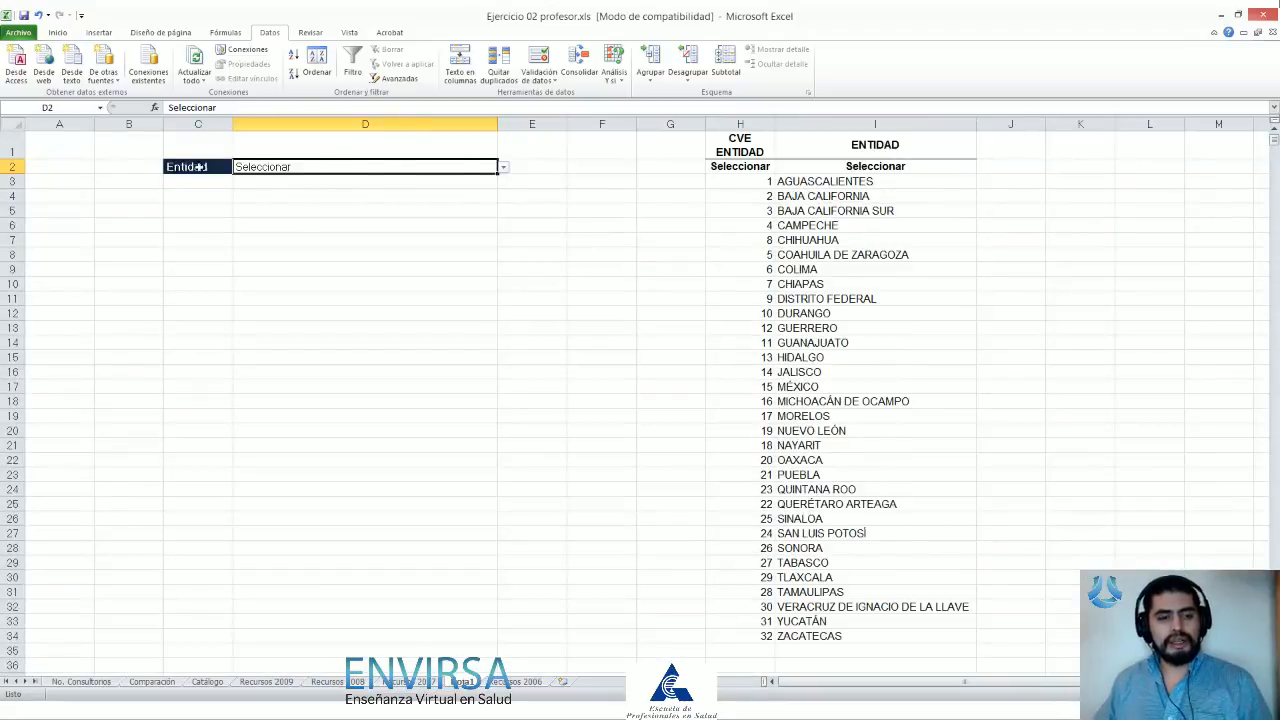
click(503, 167)
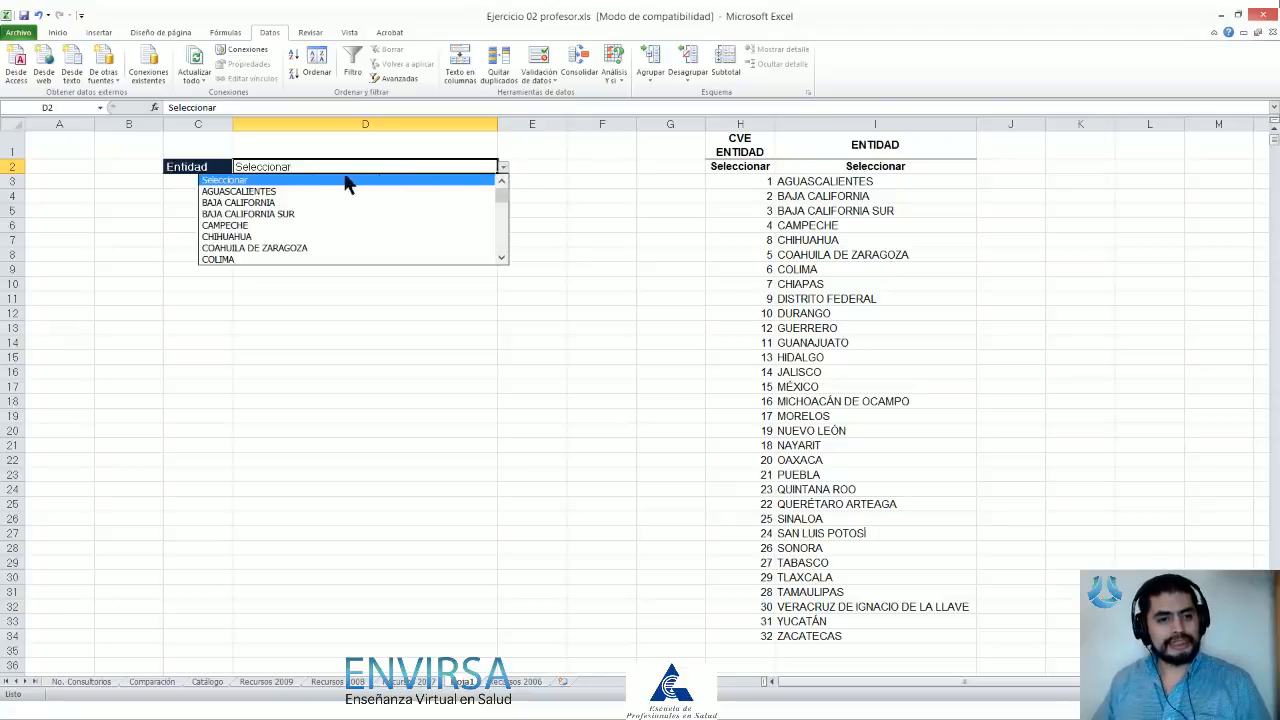
click(530, 171)
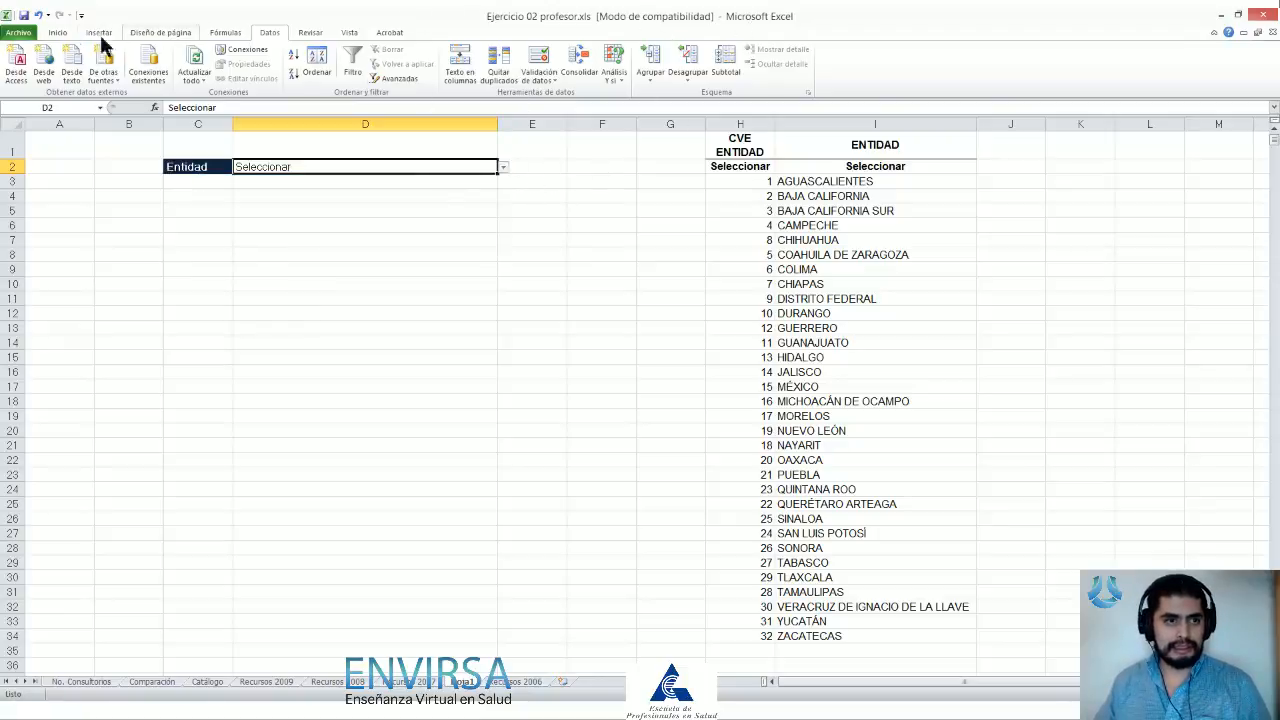
Step: Create a formula-based conditional formatting rule for D2 with the formula =si($D$2="seleccionar",1,0)
click(58, 32)
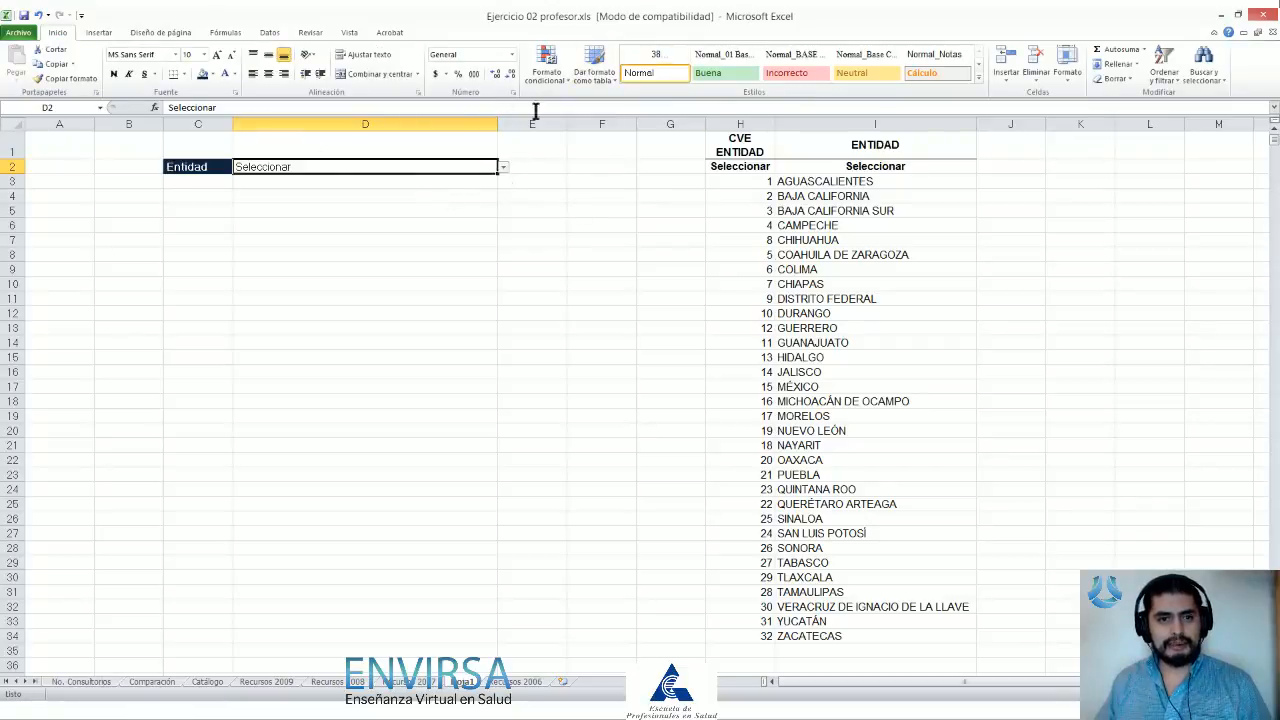
click(552, 78)
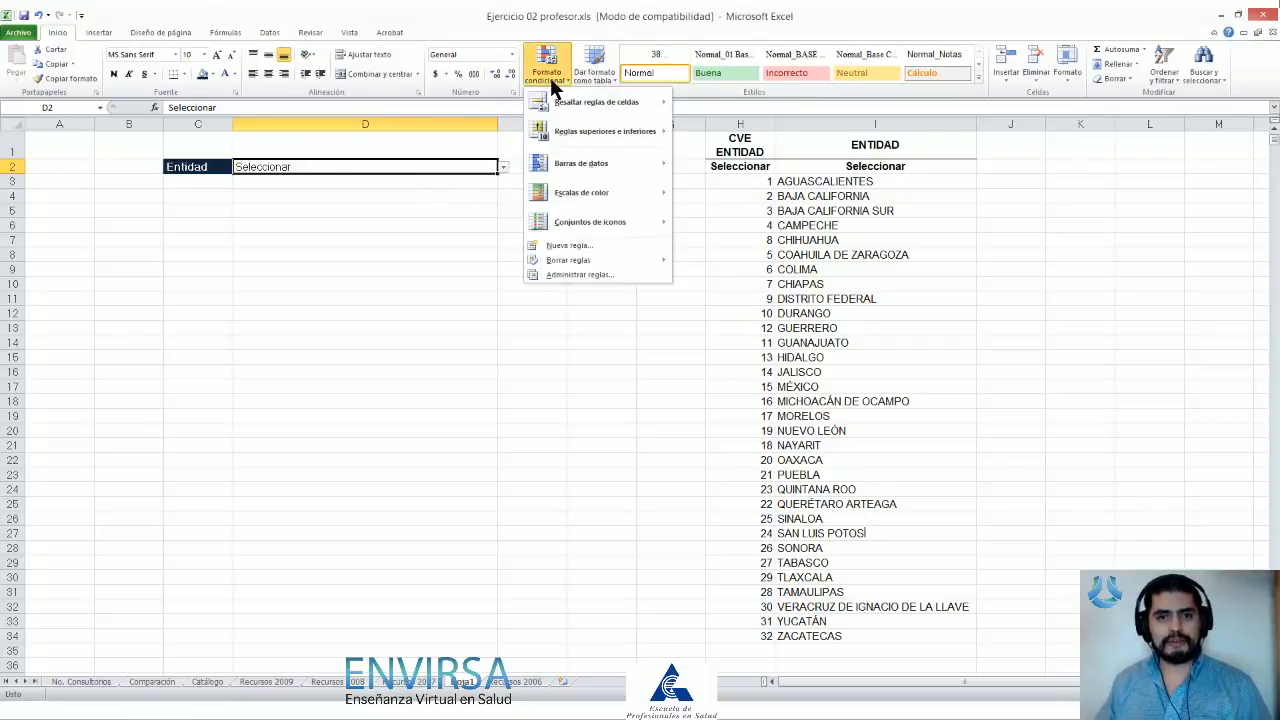
click(613, 247)
click(350, 309)
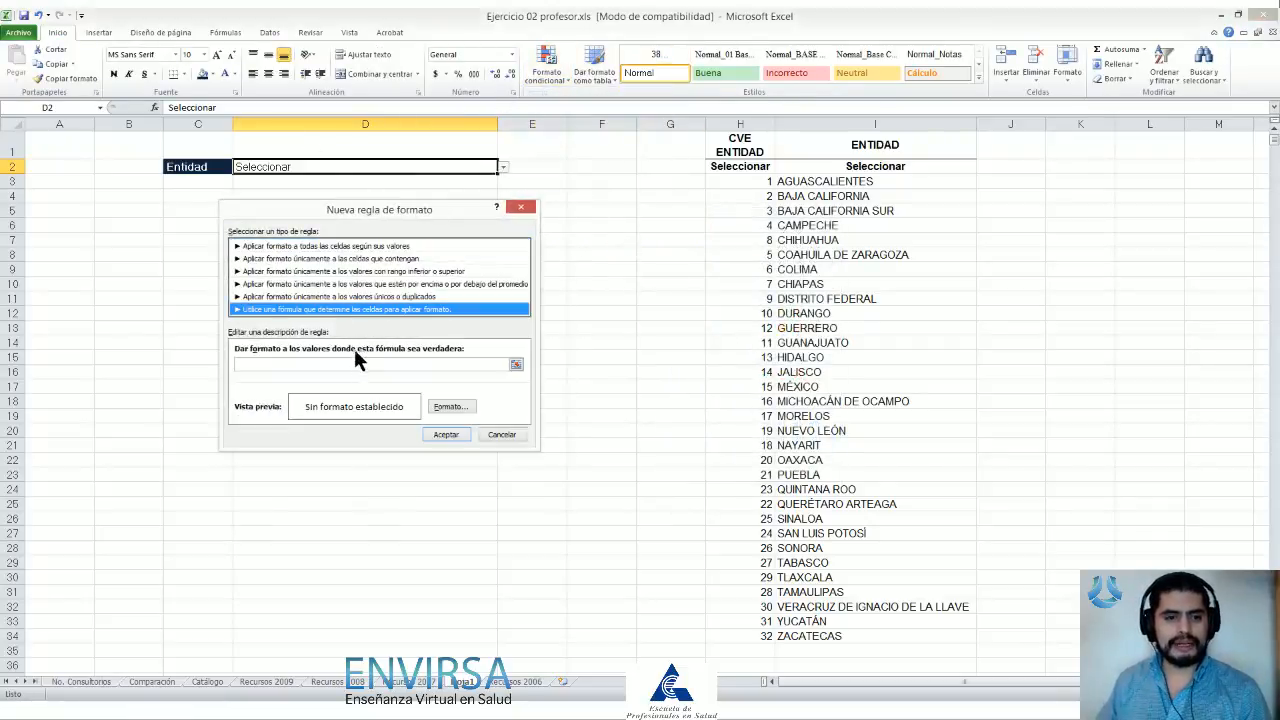
click(353, 364)
text(=)
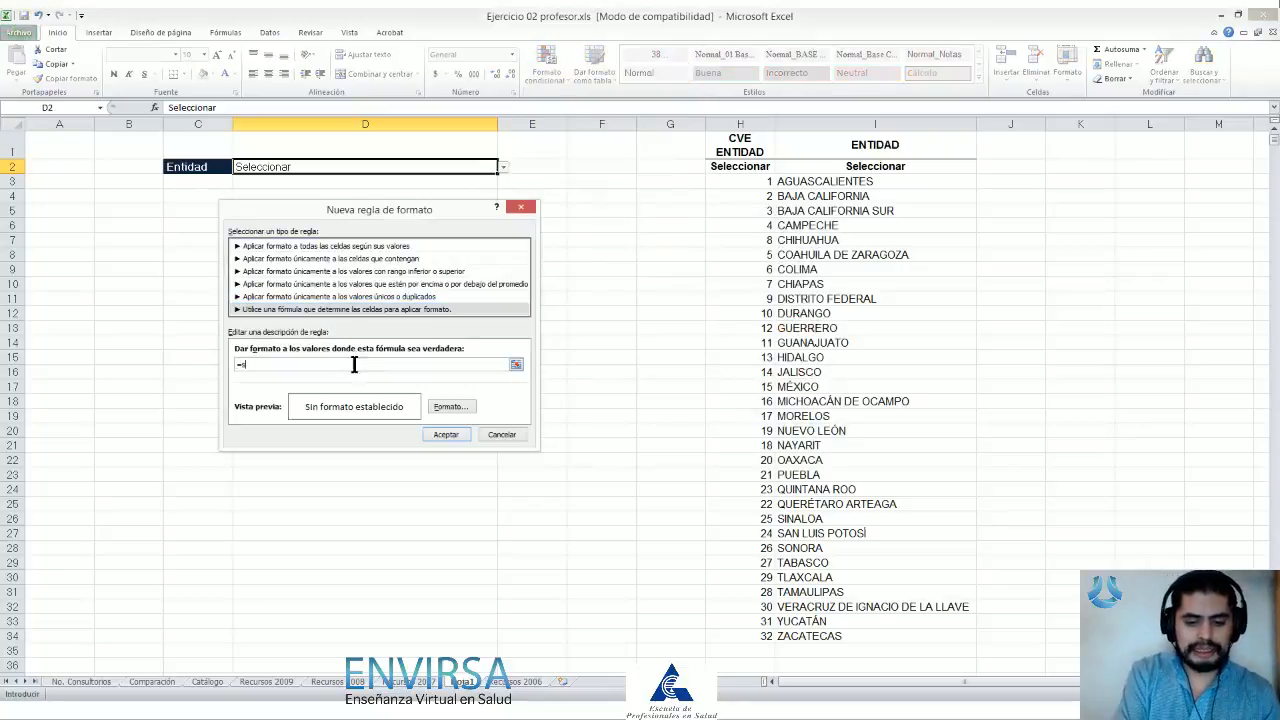
text(si()
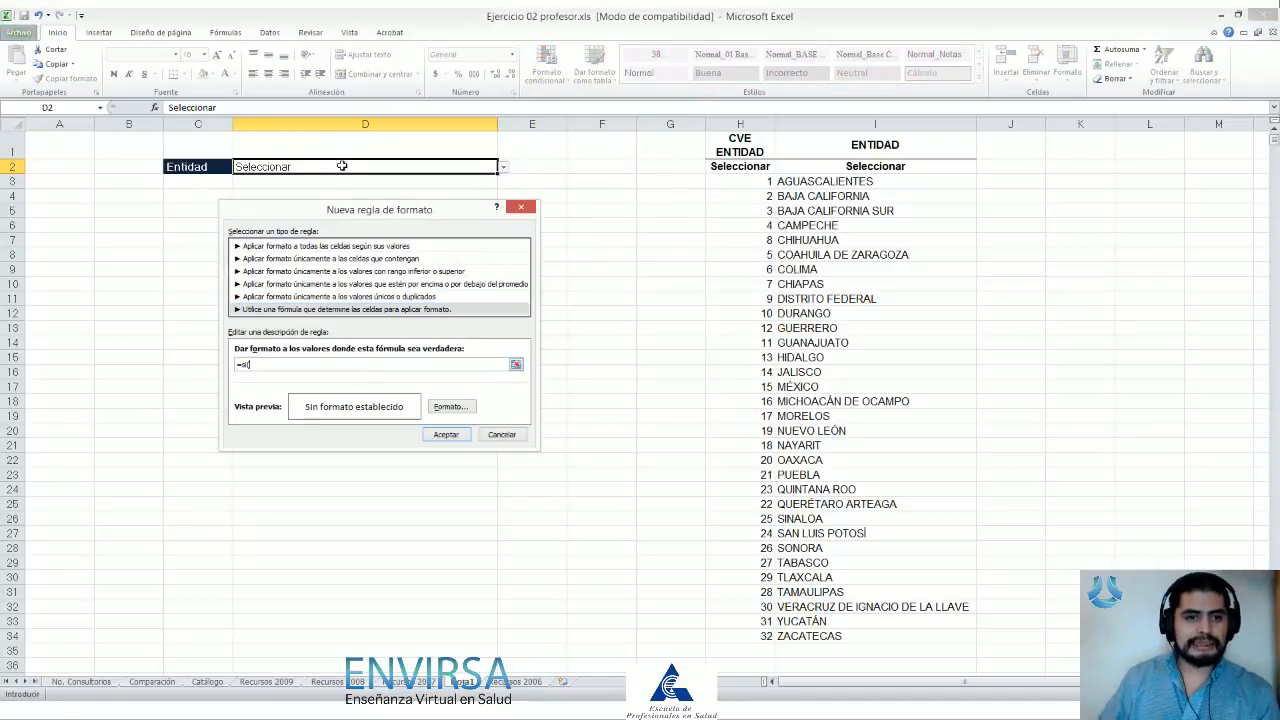
click(340, 166)
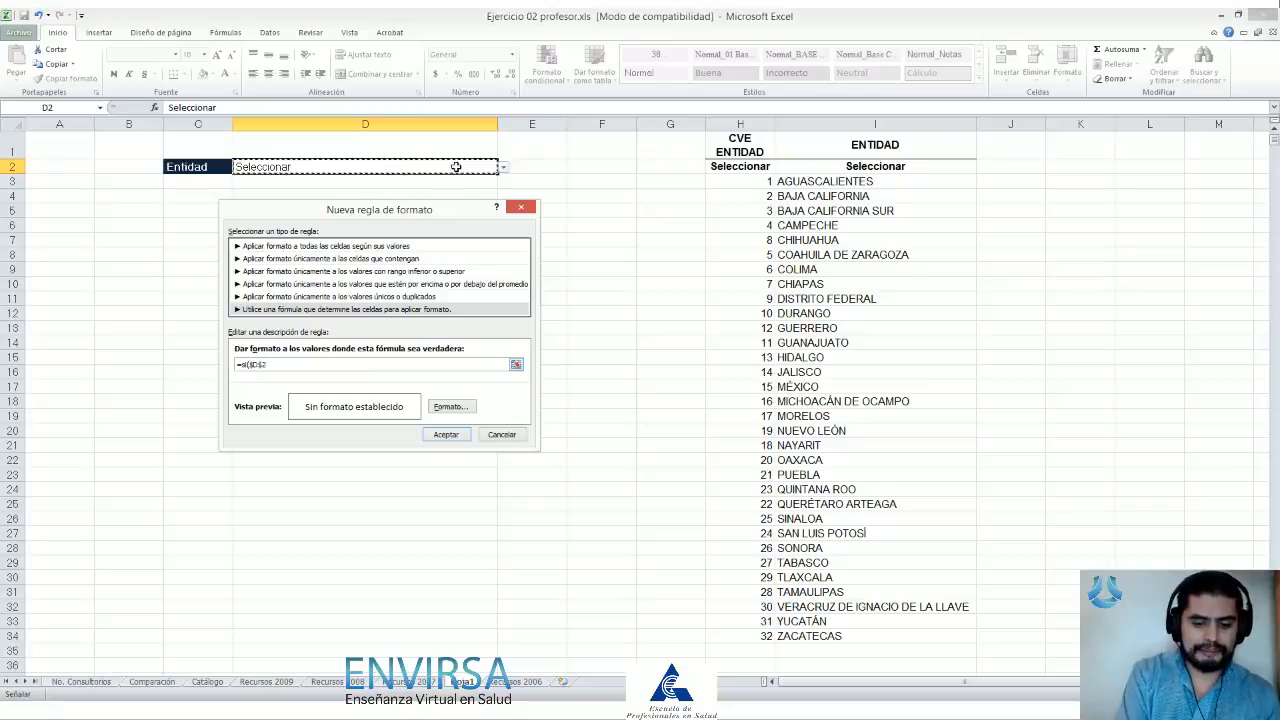
text(="seleccion)
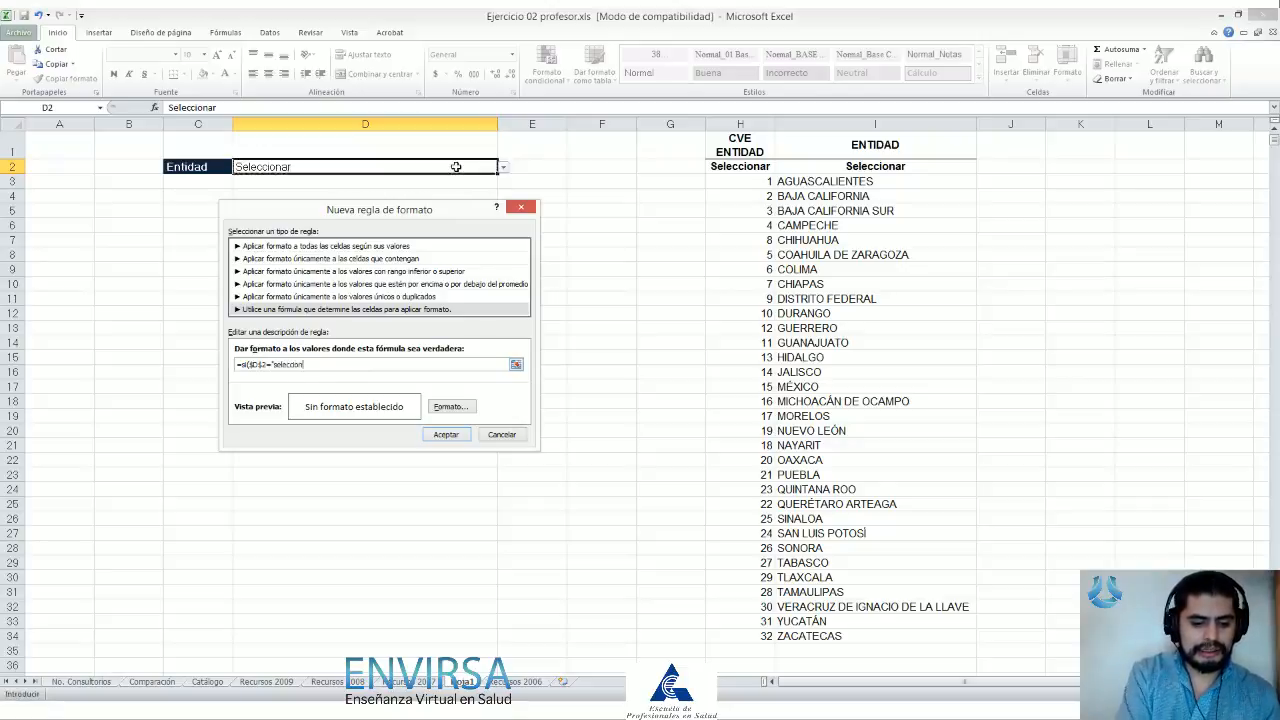
text(ar",1,0)
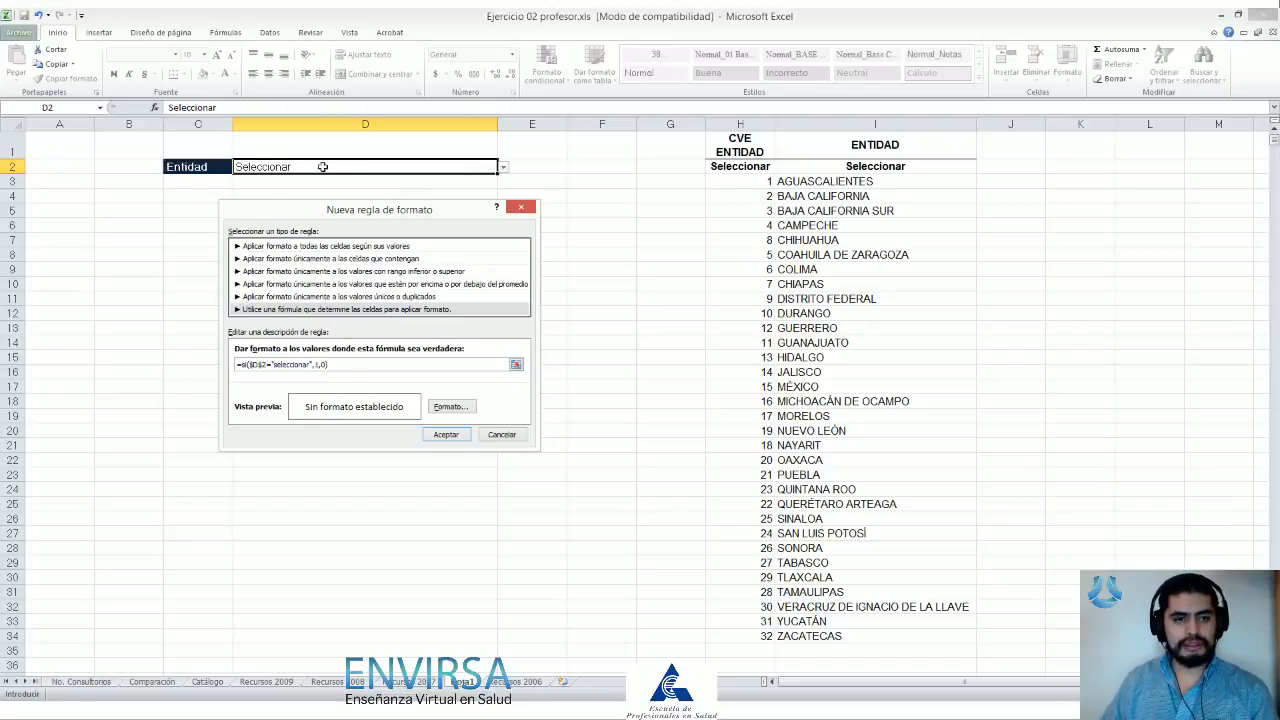
Step: Give the new rule a light orange background fill and apply it to D2
click(451, 410)
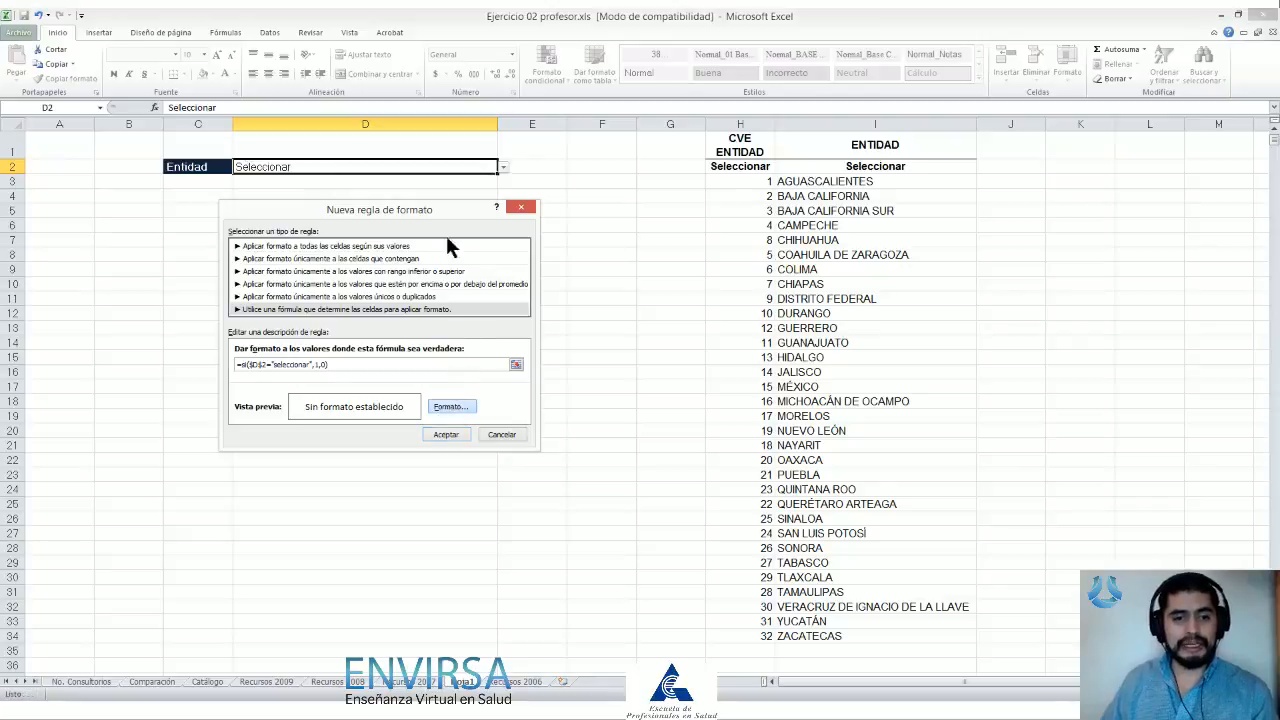
click(460, 407)
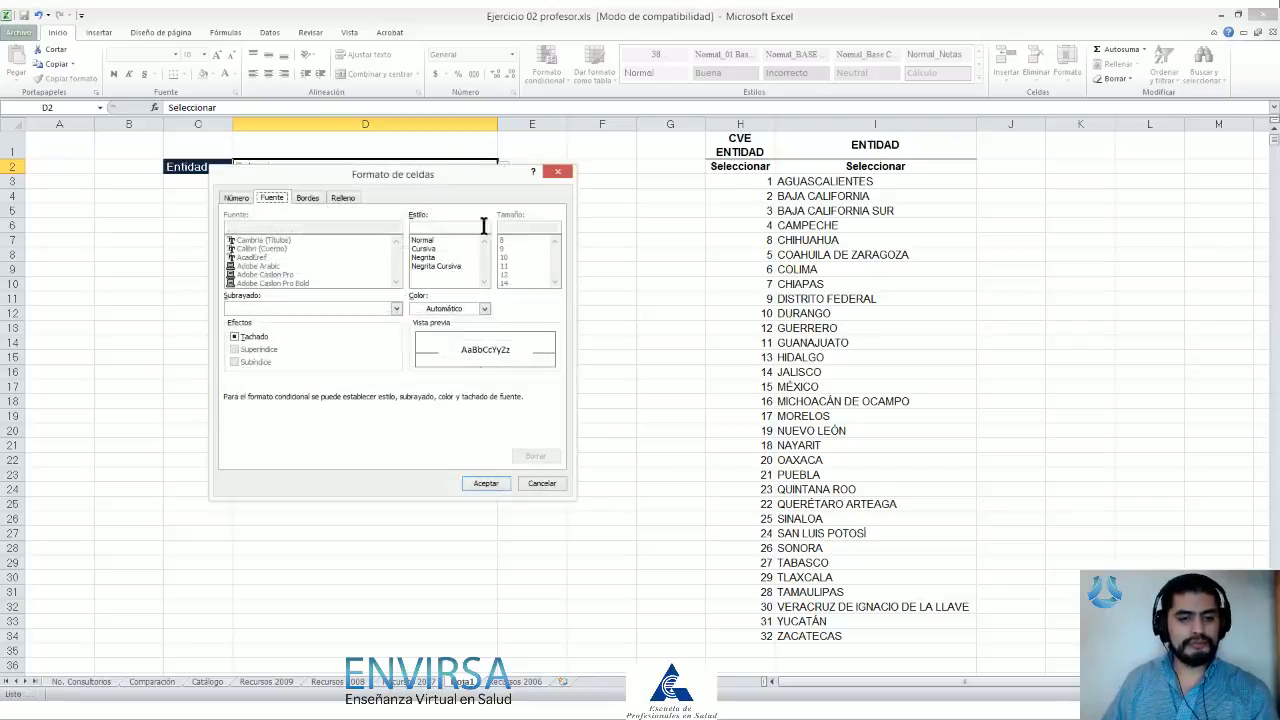
click(345, 198)
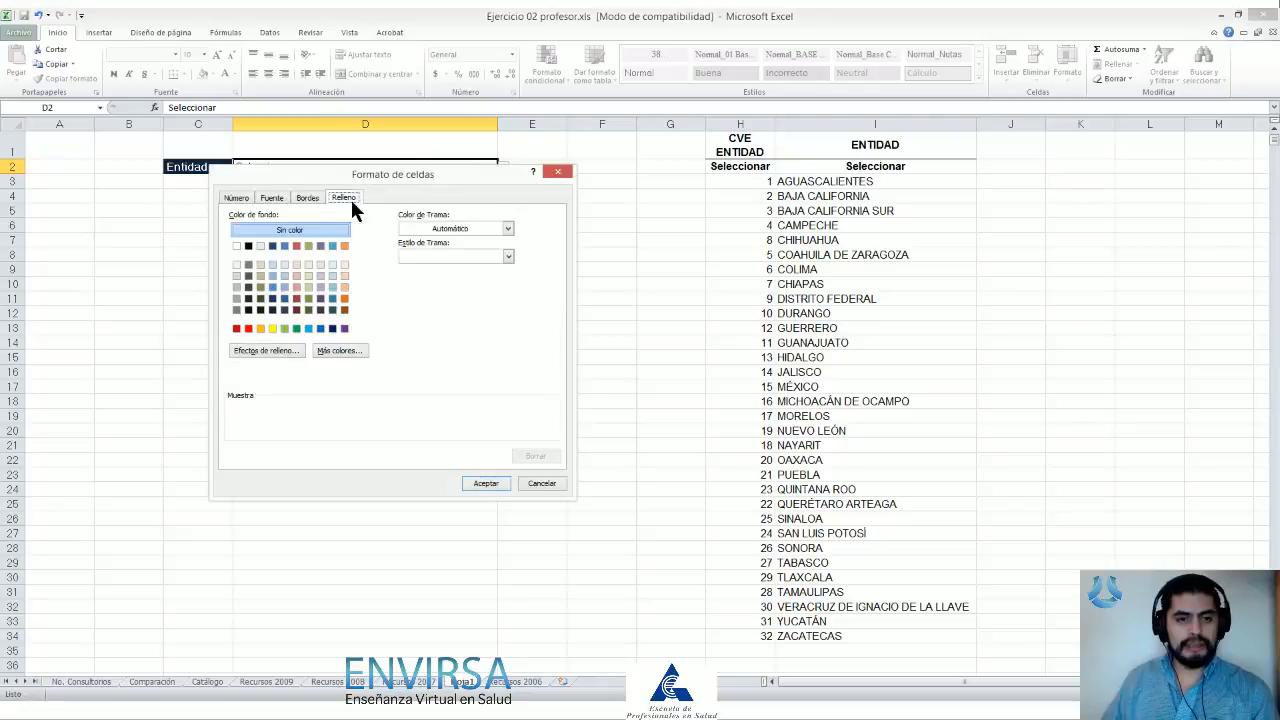
click(343, 277)
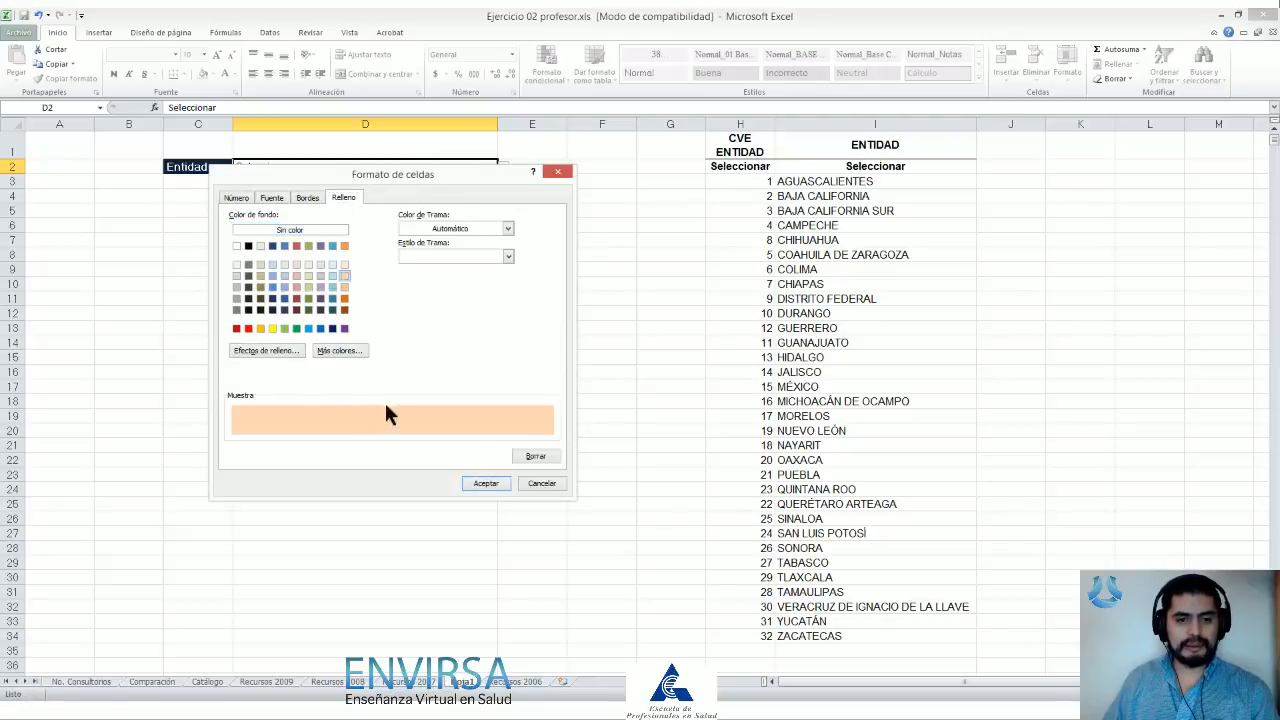
click(482, 483)
click(449, 435)
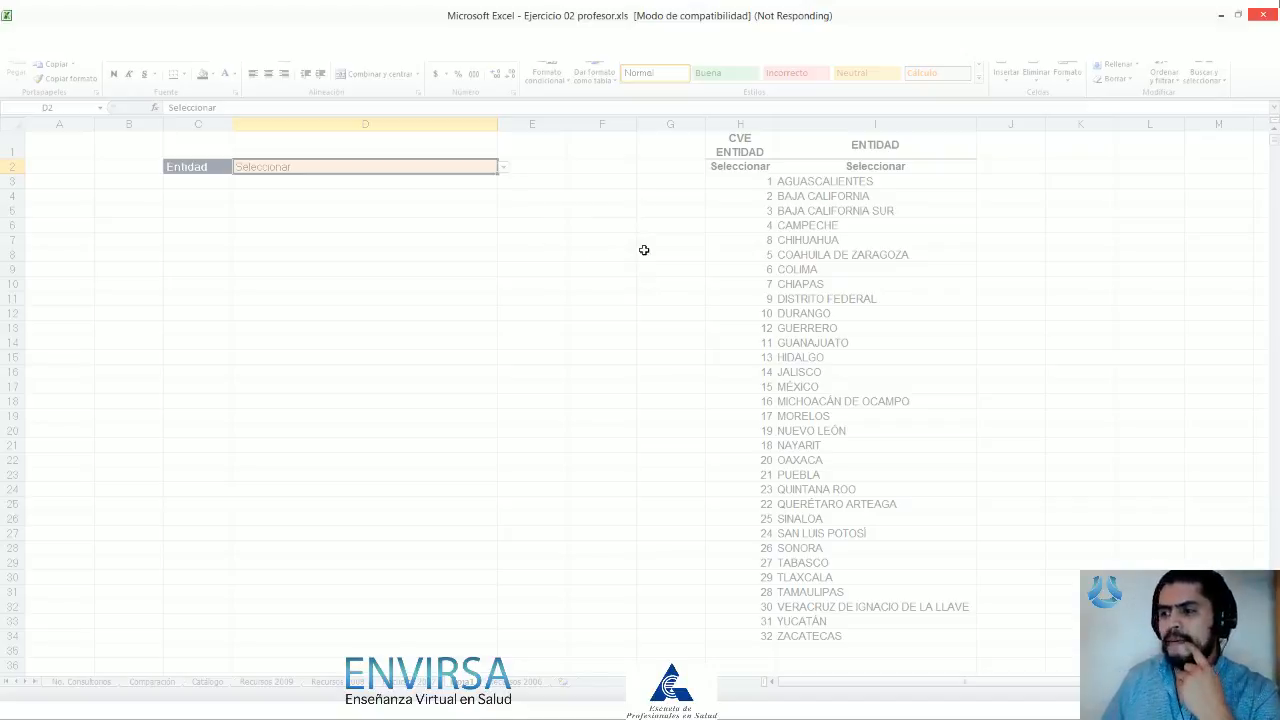
Step: Test D2's highlight by choosing BAJA CALIFORNIA, AGUASCALIENTES and Seleccionar from its list, and make the cell's text bold
click(420, 150)
click(420, 165)
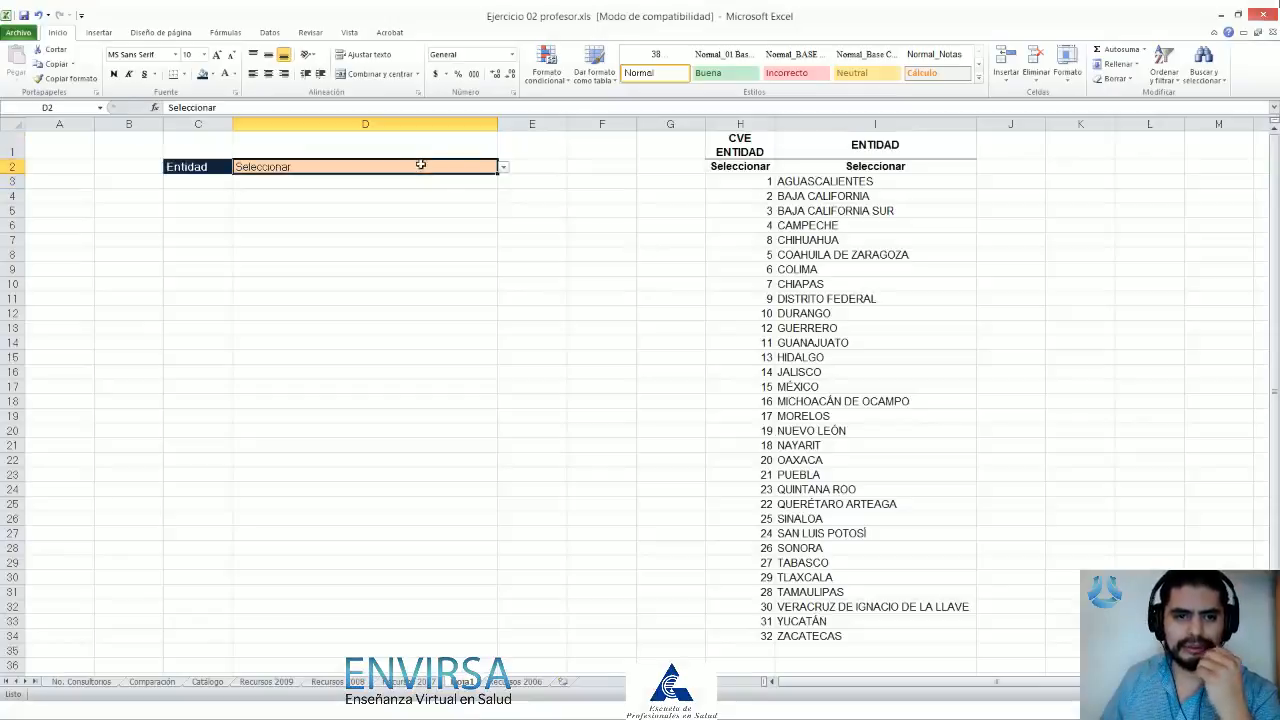
click(503, 168)
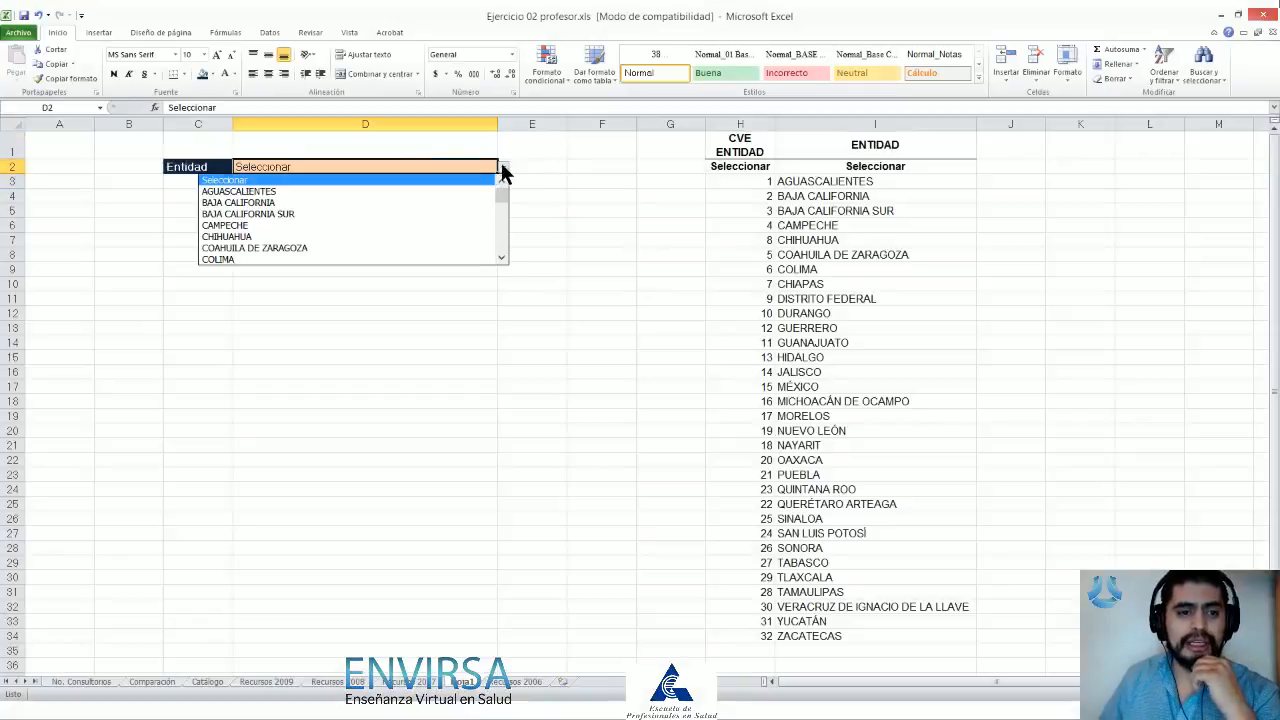
click(345, 202)
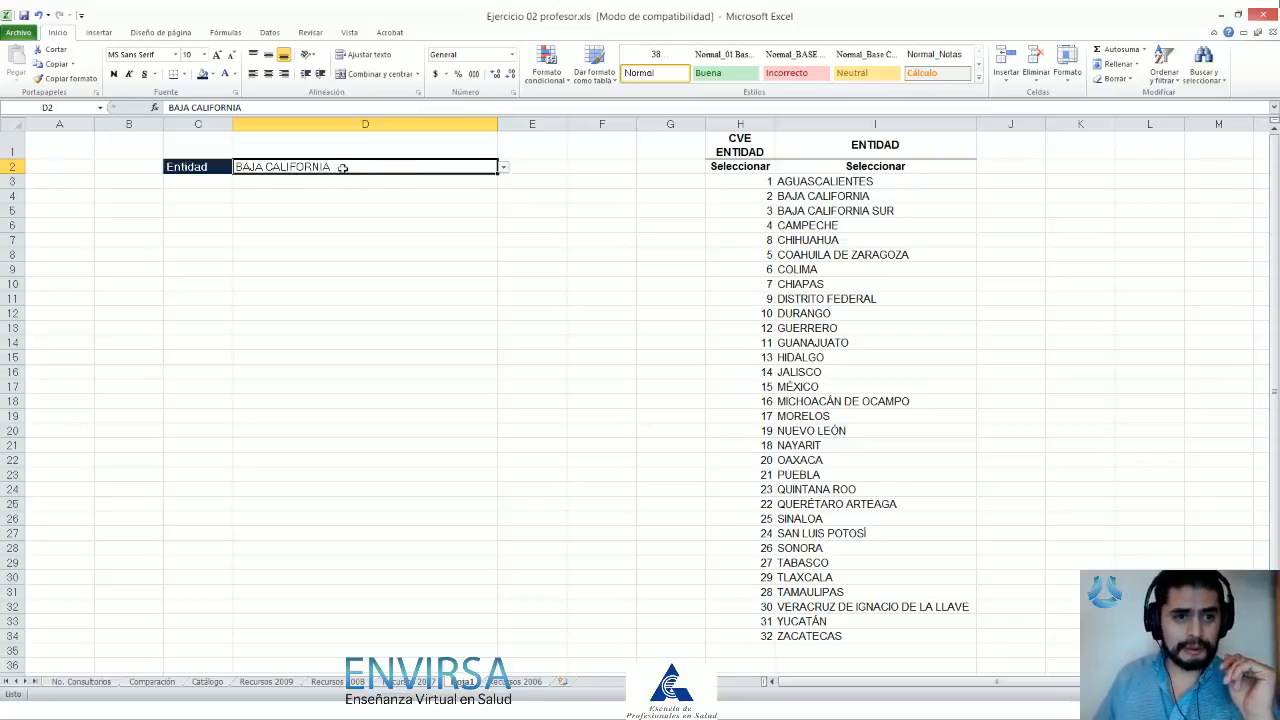
click(503, 168)
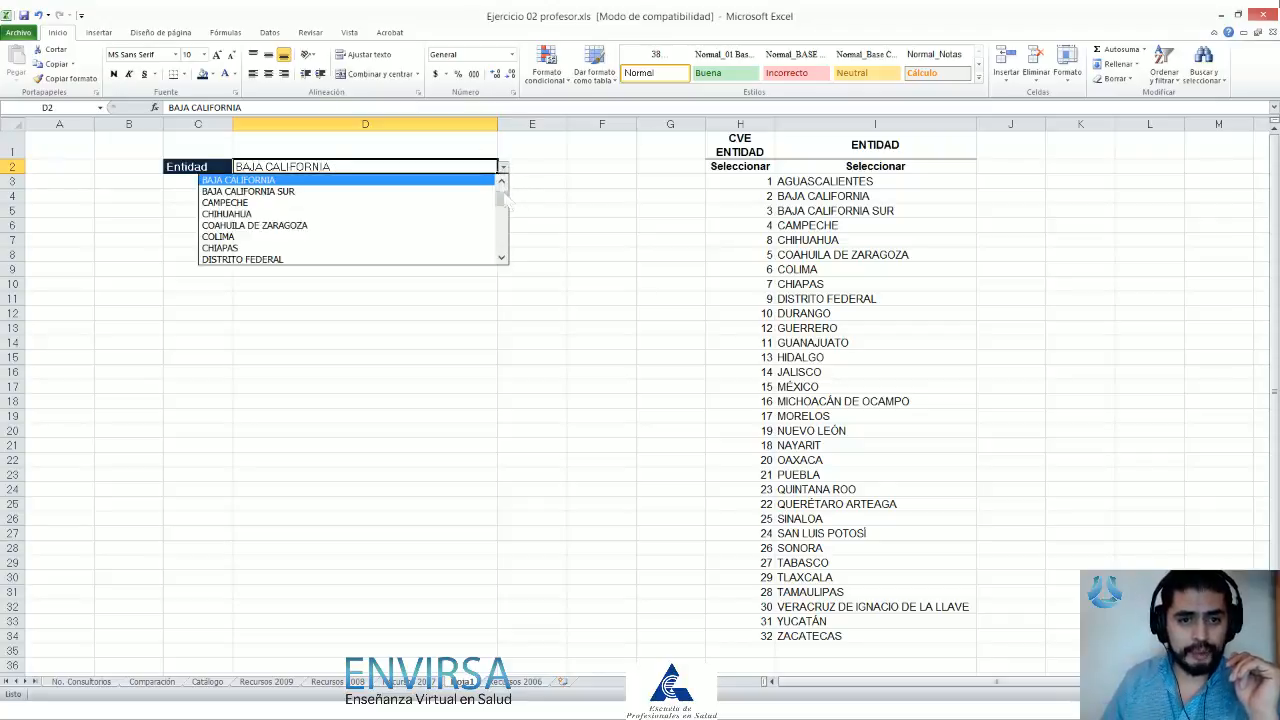
scroll(506, 198, up, 1)
click(382, 180)
click(502, 167)
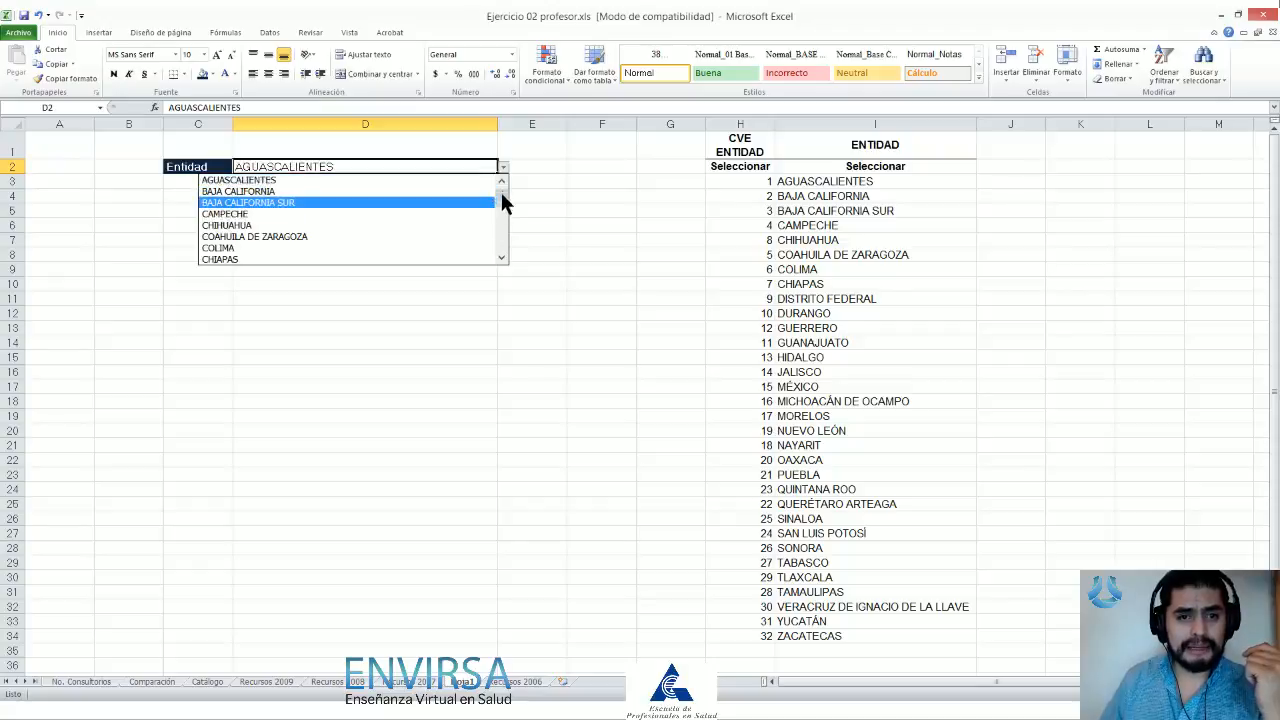
scroll(503, 198, up, 1)
click(367, 180)
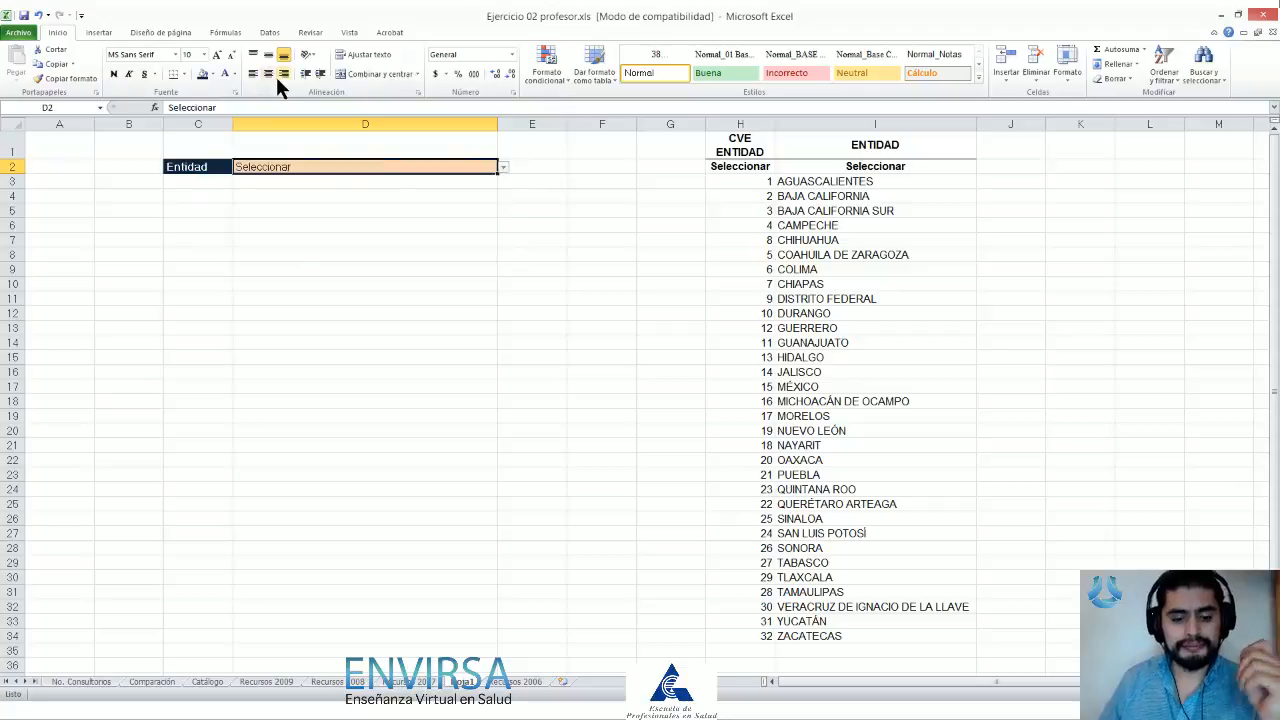
key(ctrl+n)
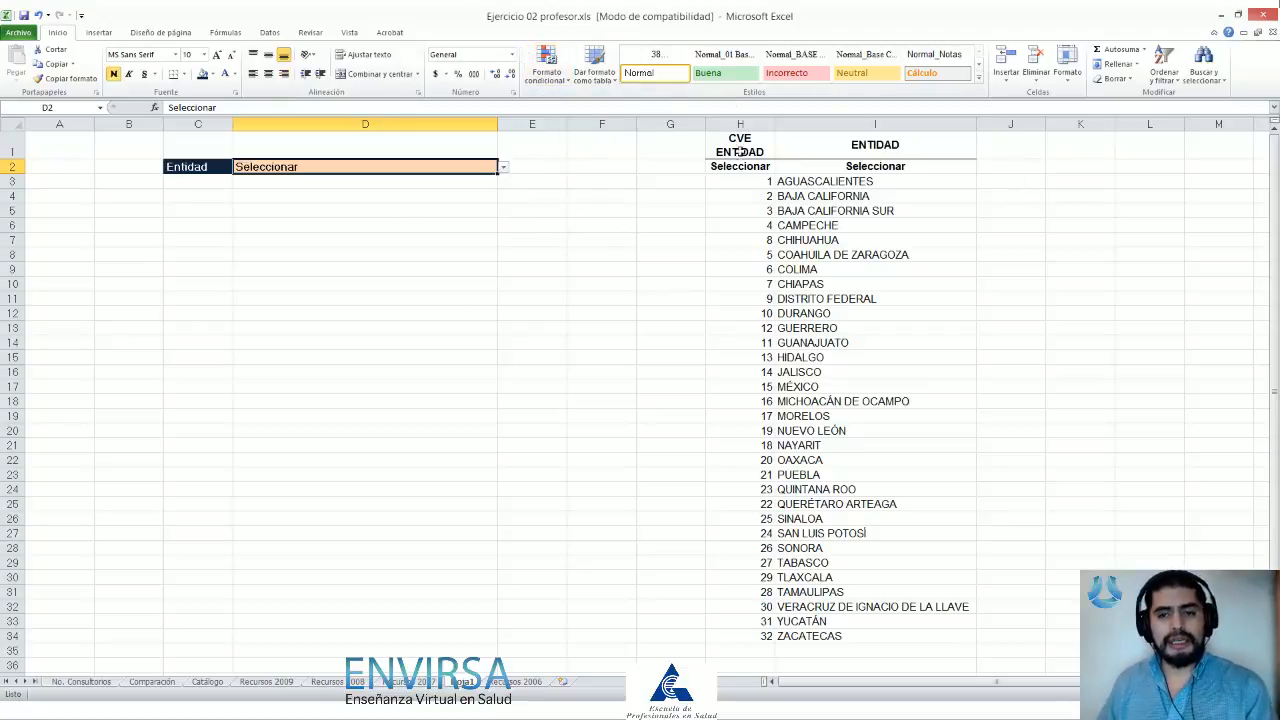
Step: Hide columns H and I, which hold the state codes and names
drag(766, 126, 874, 124)
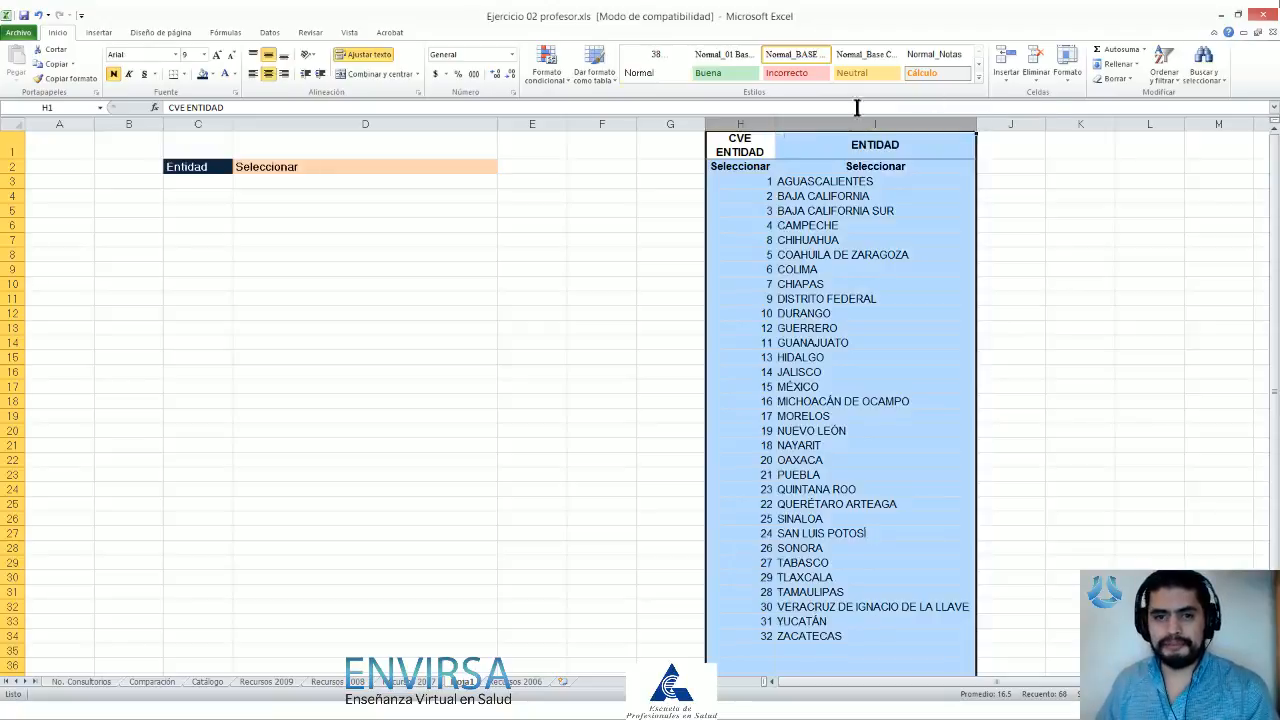
right_click(752, 128)
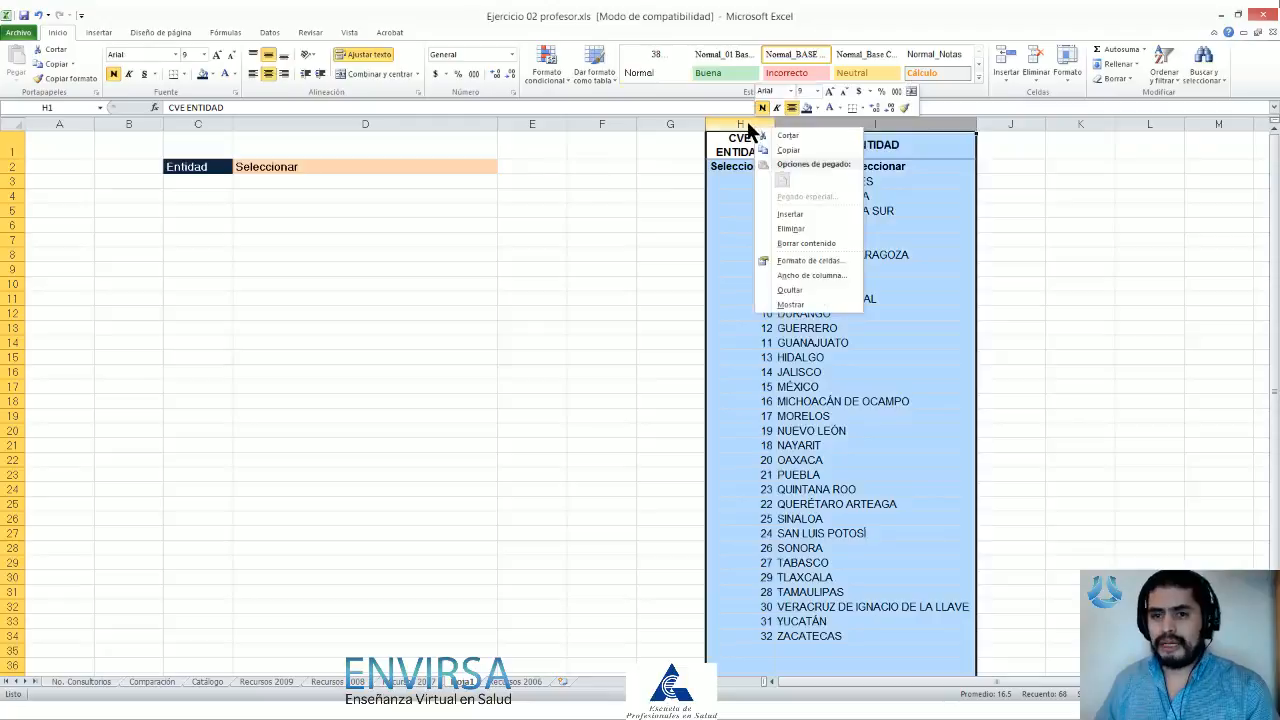
click(802, 292)
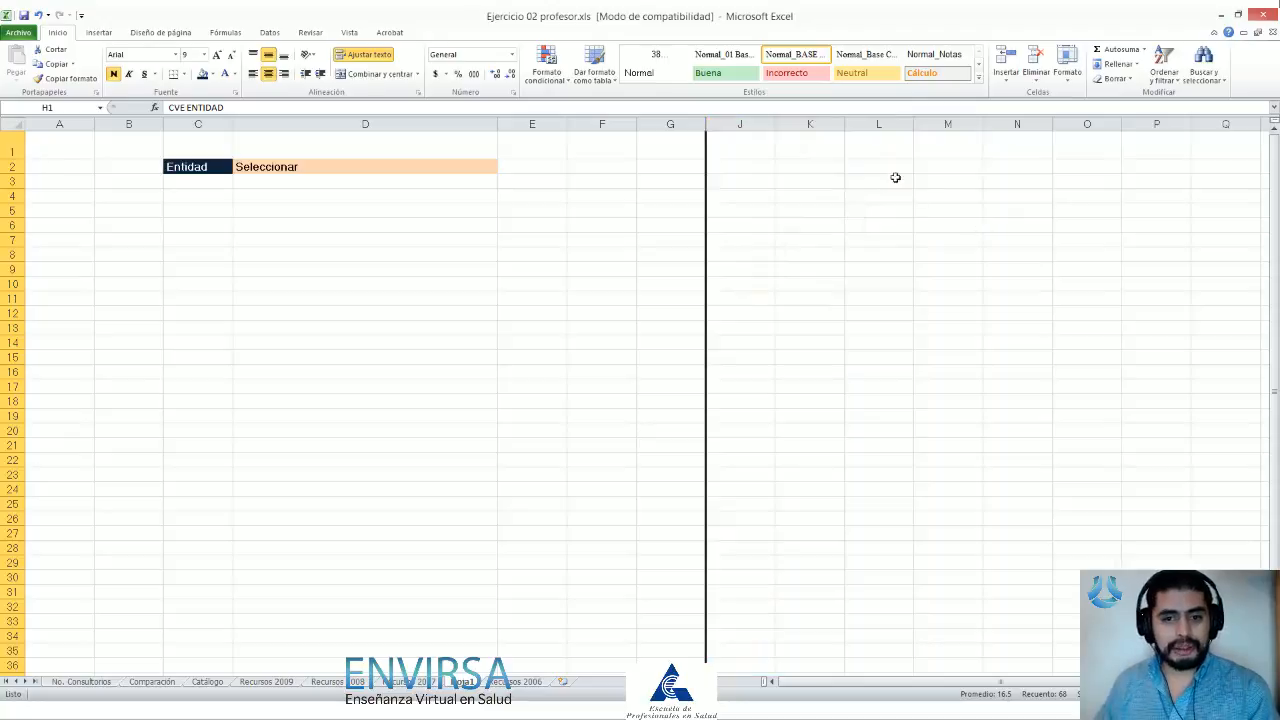
click(658, 150)
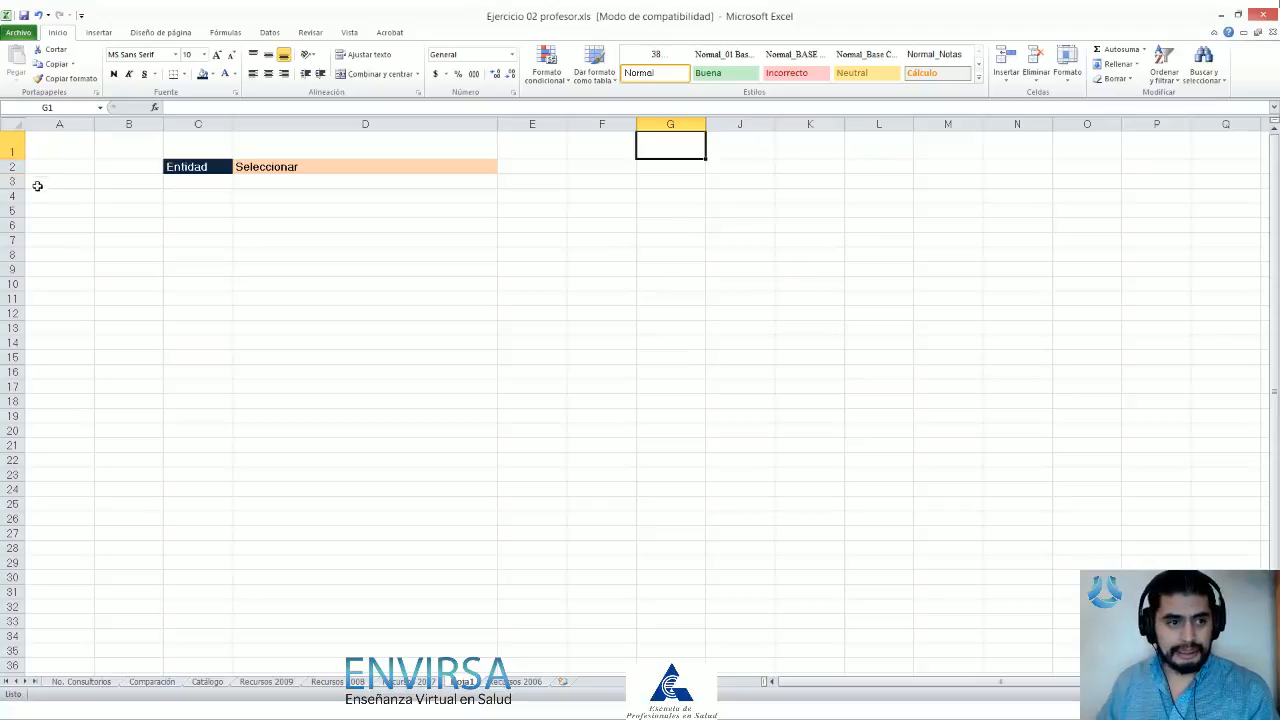
Step: Clear the contents of rows 4 to 6 and check the options in D2's drop-down list
drag(15, 195, 15, 226)
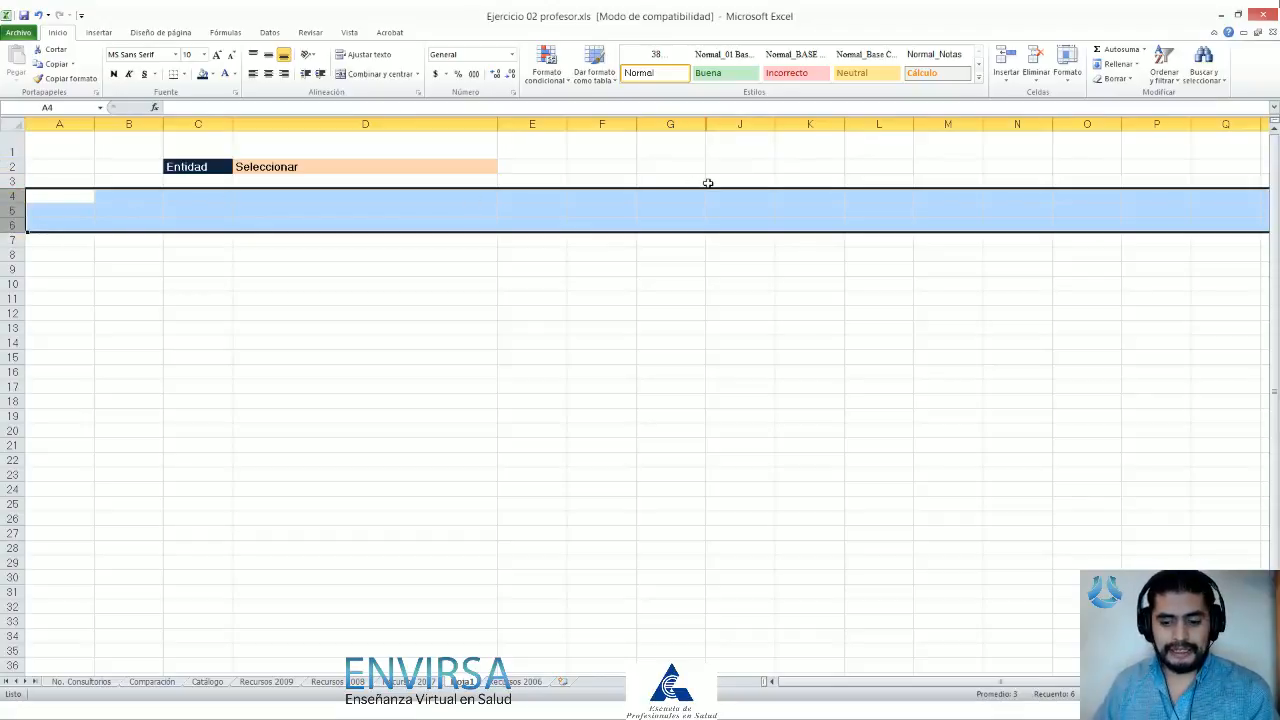
key(Delete)
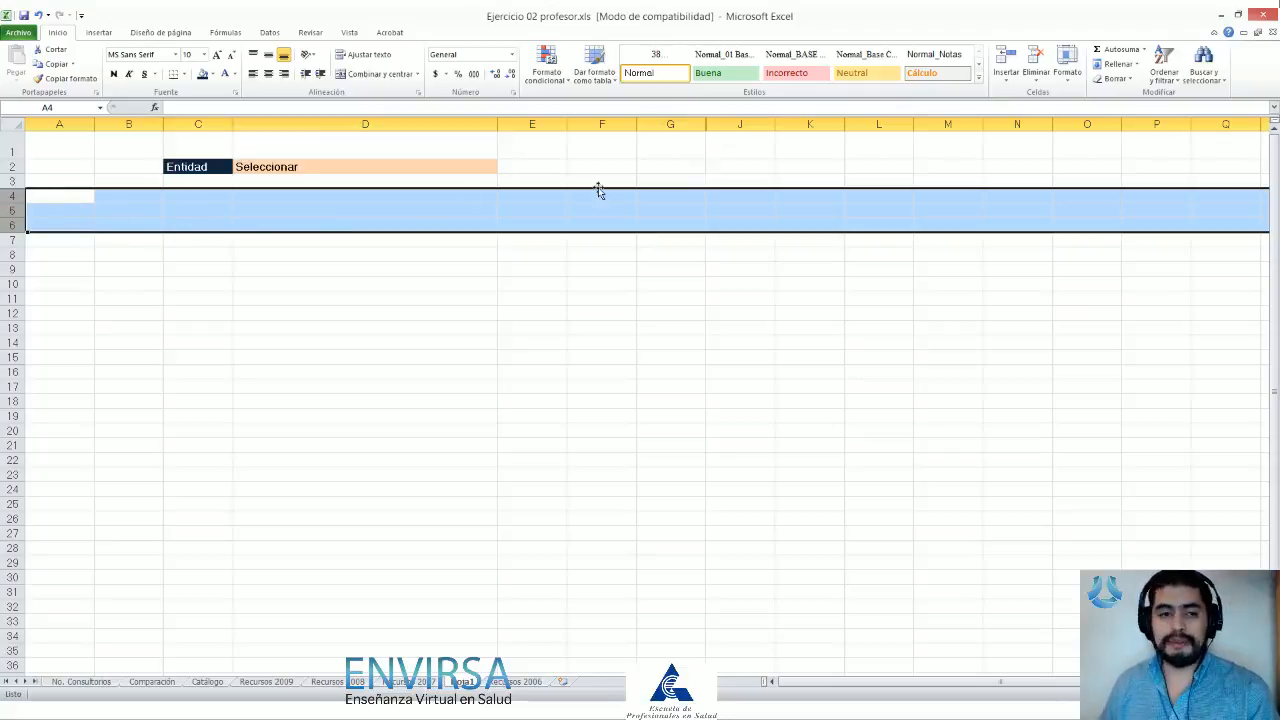
click(440, 164)
click(504, 170)
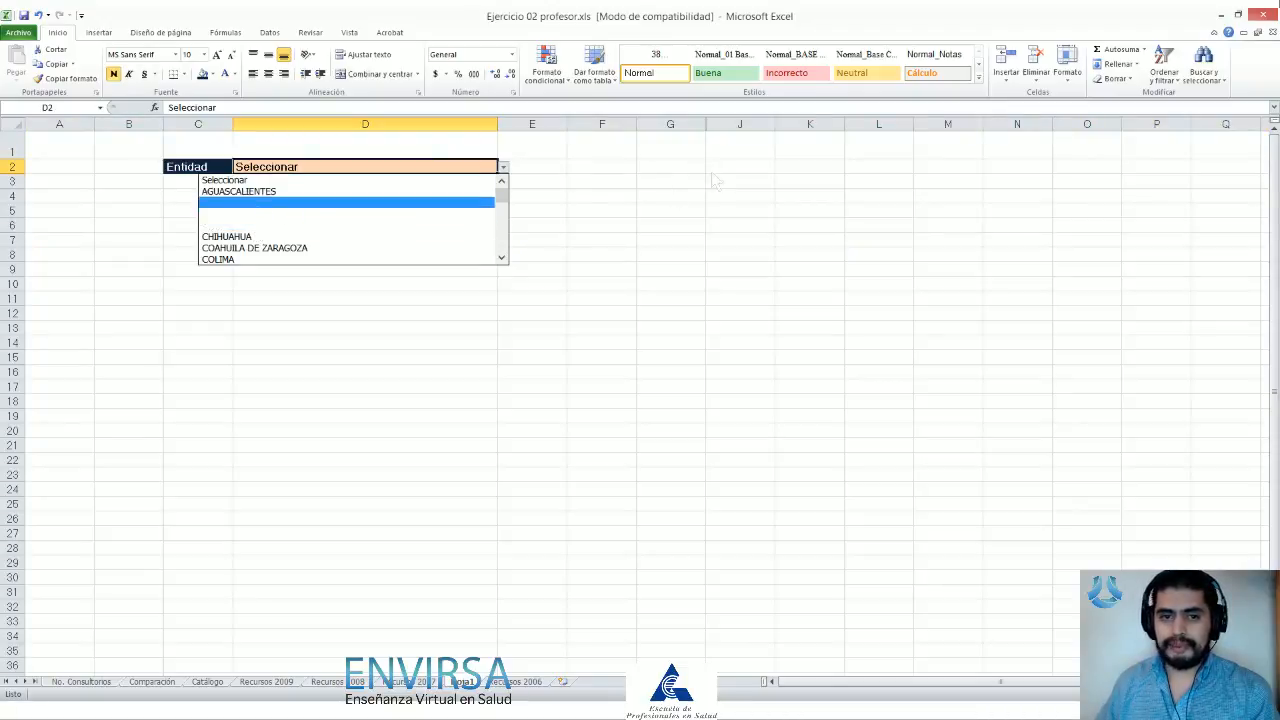
Step: Try to unhide the state list columns H and I
drag(601, 123, 658, 123)
right_click(658, 123)
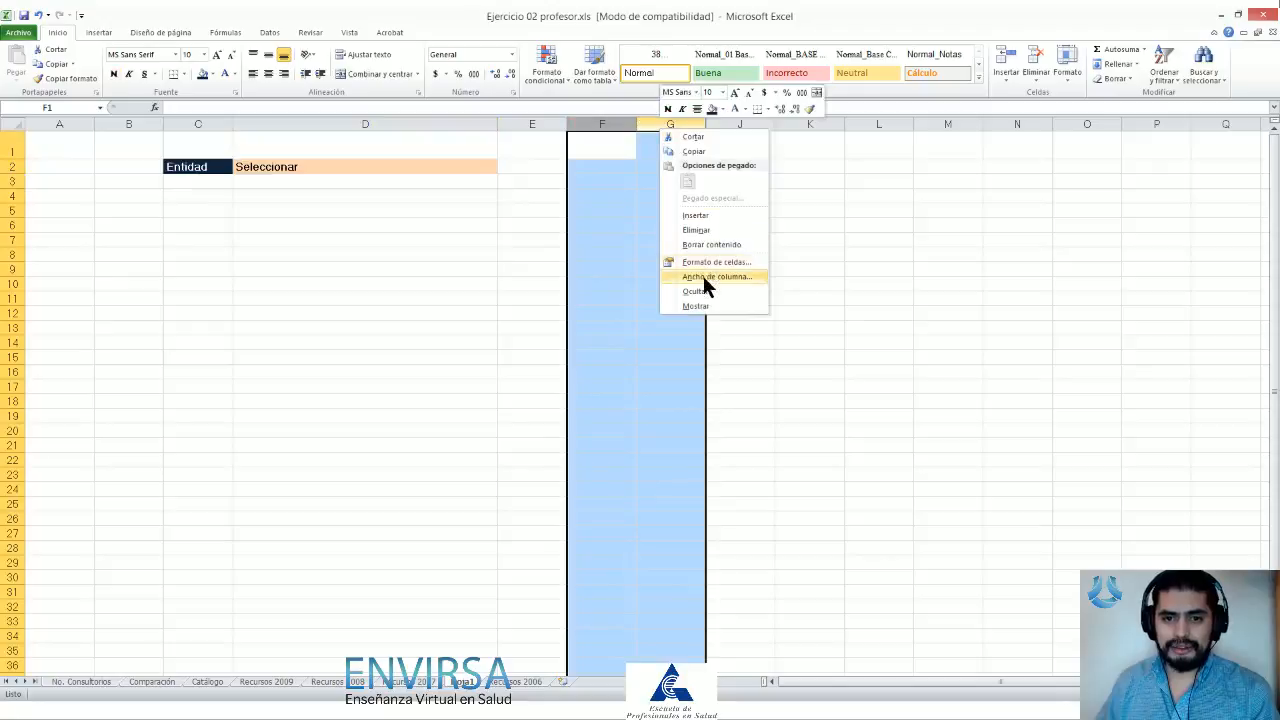
click(705, 280)
right_click(655, 123)
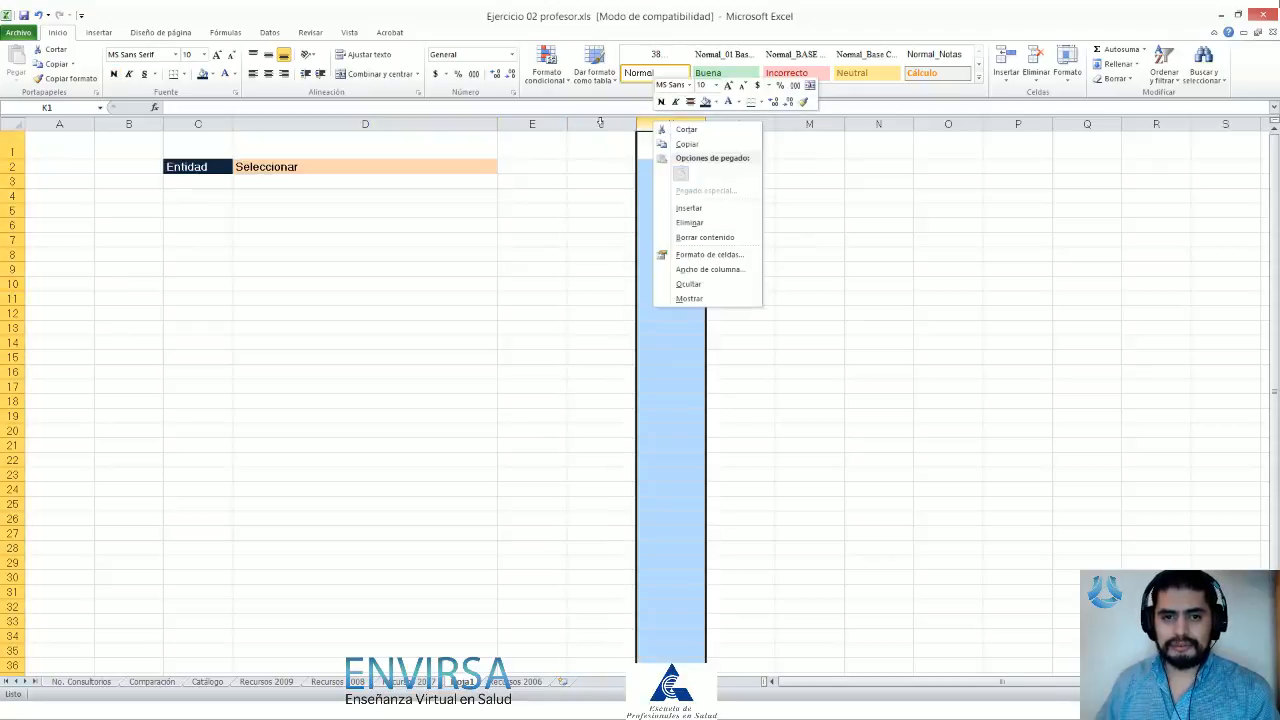
drag(601, 123, 672, 135)
right_click(672, 133)
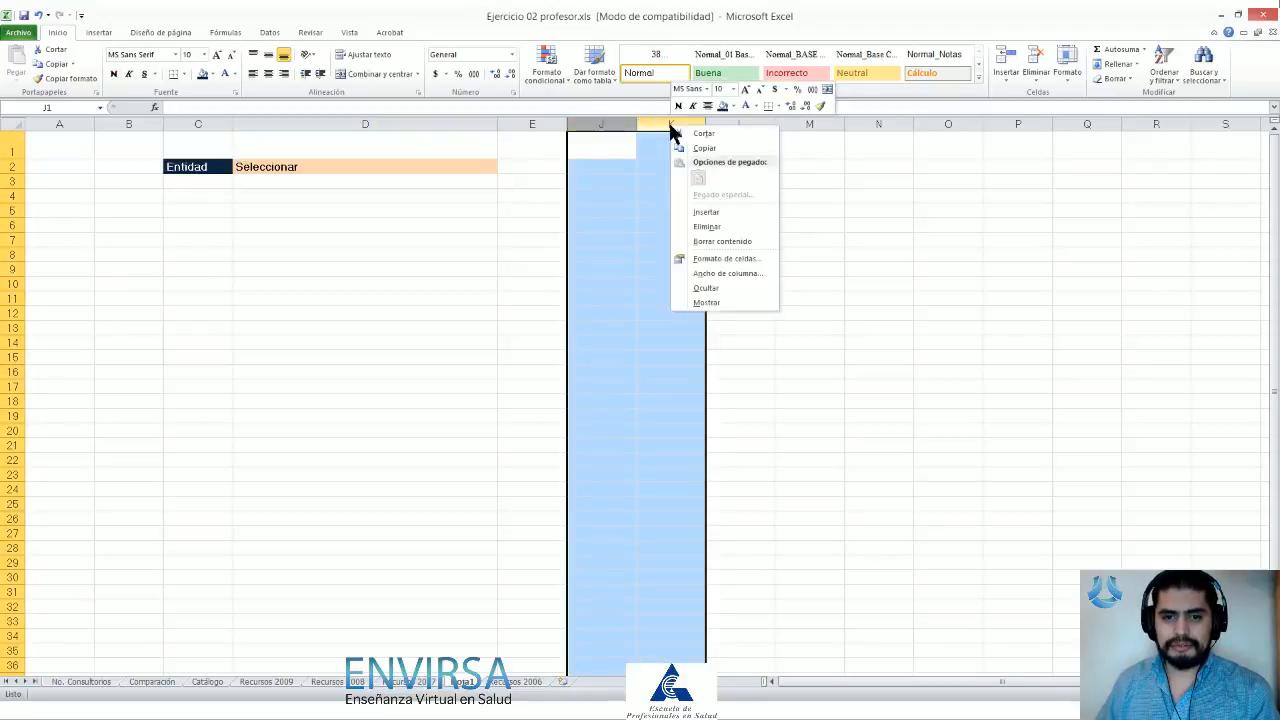
click(714, 302)
Step: Unhide all columns between E and J and select rows 4 to 6
drag(549, 123, 601, 124)
right_click(607, 125)
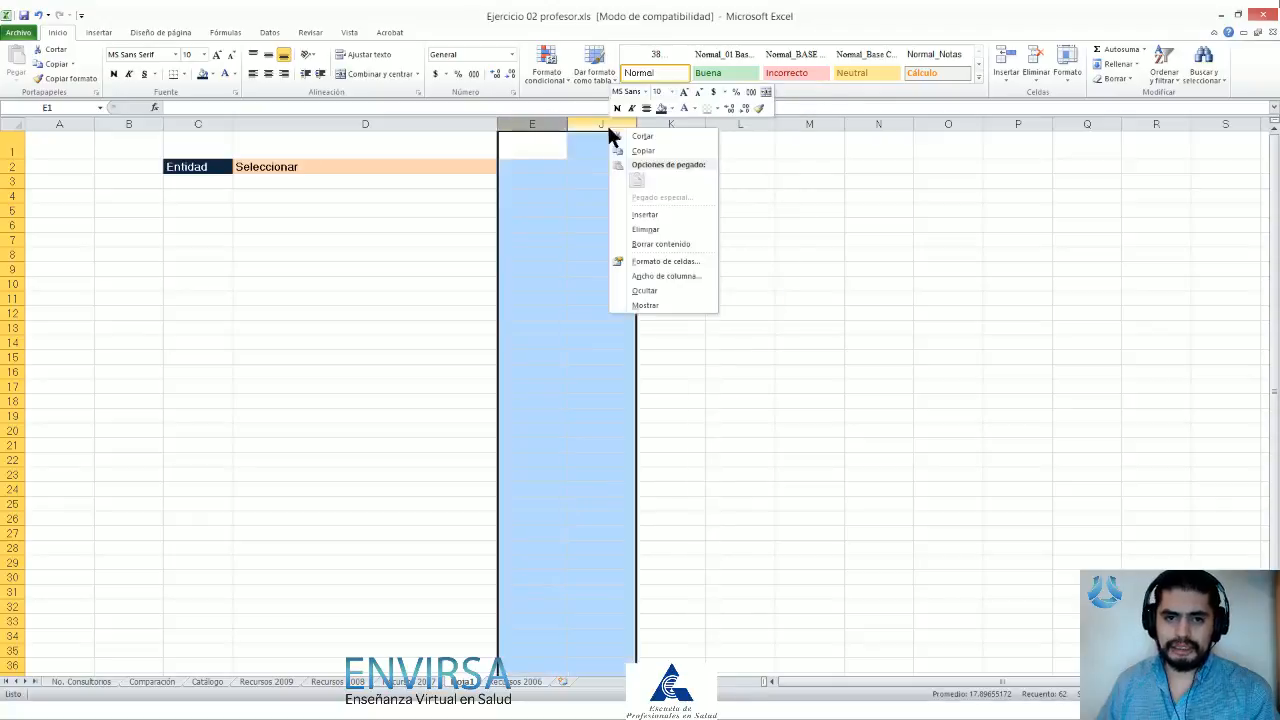
click(672, 304)
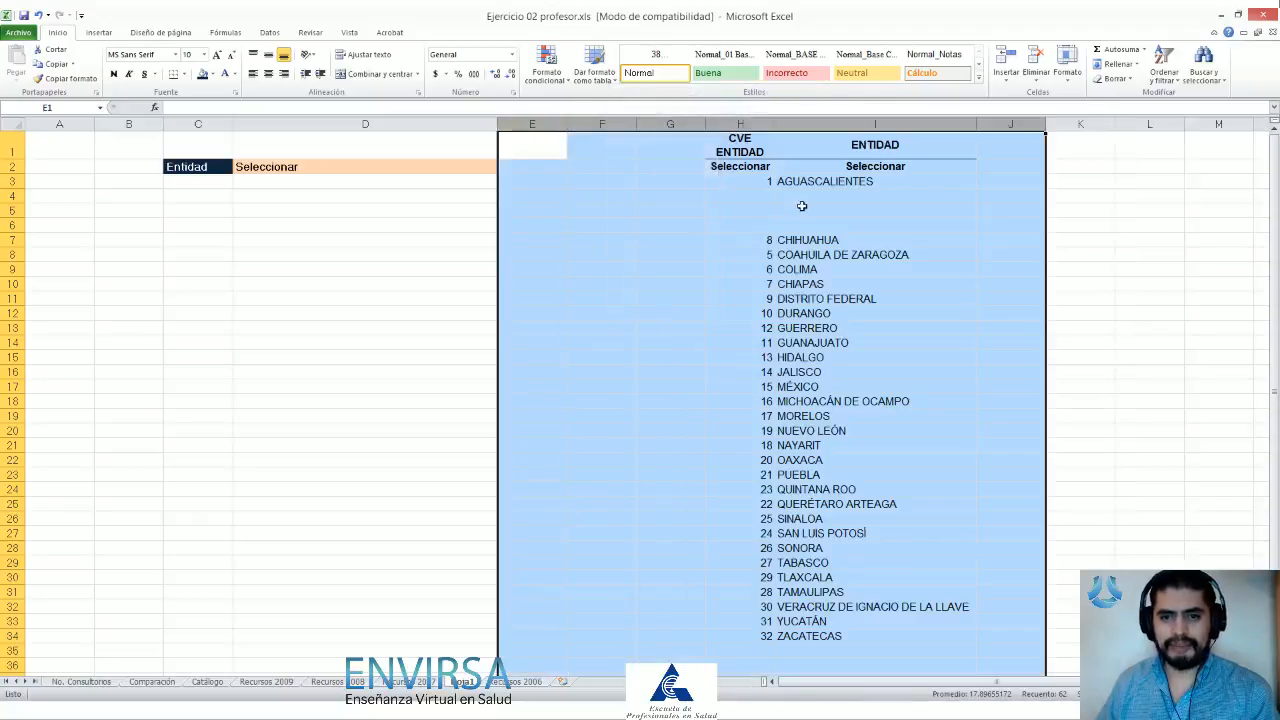
drag(804, 198, 12, 226)
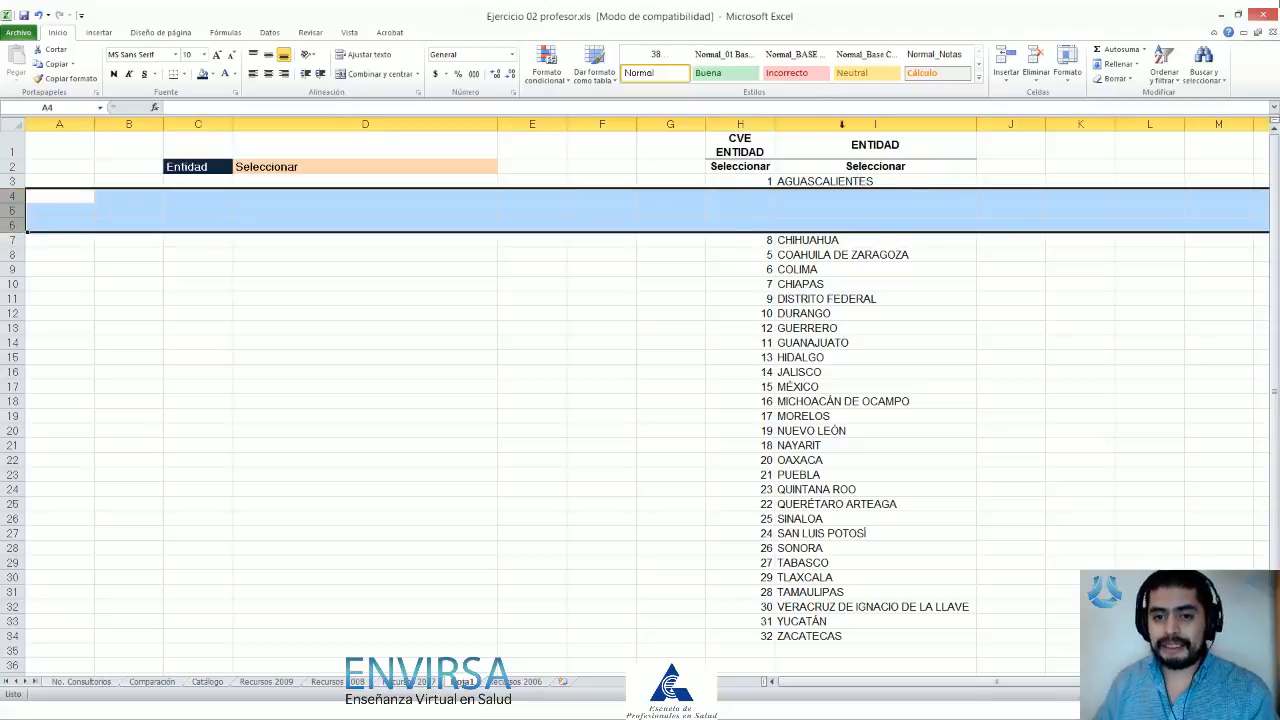
Step: Undo the column hiding and unhiding changes and the clearing of rows 4 to 6, restoring the full state list
key(ctrl+z)
key(ctrl+z)
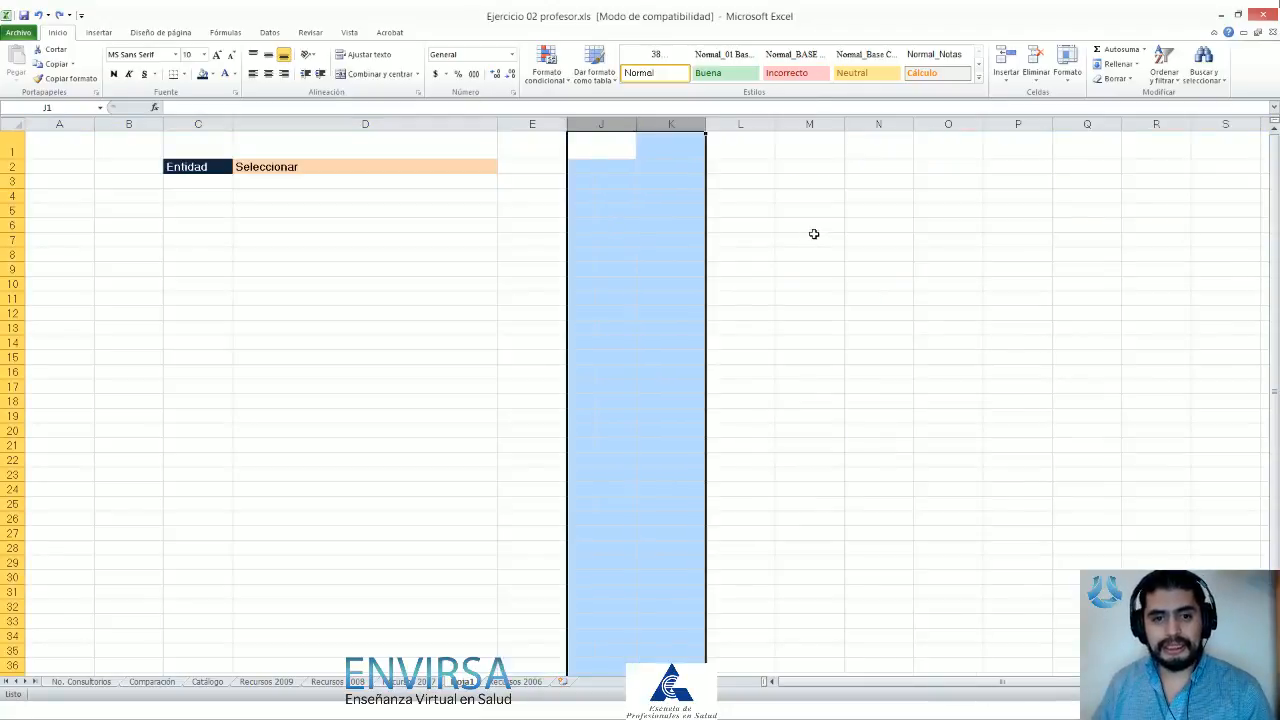
key(ctrl+z)
key(ctrl+z)
key(ctrl+z)
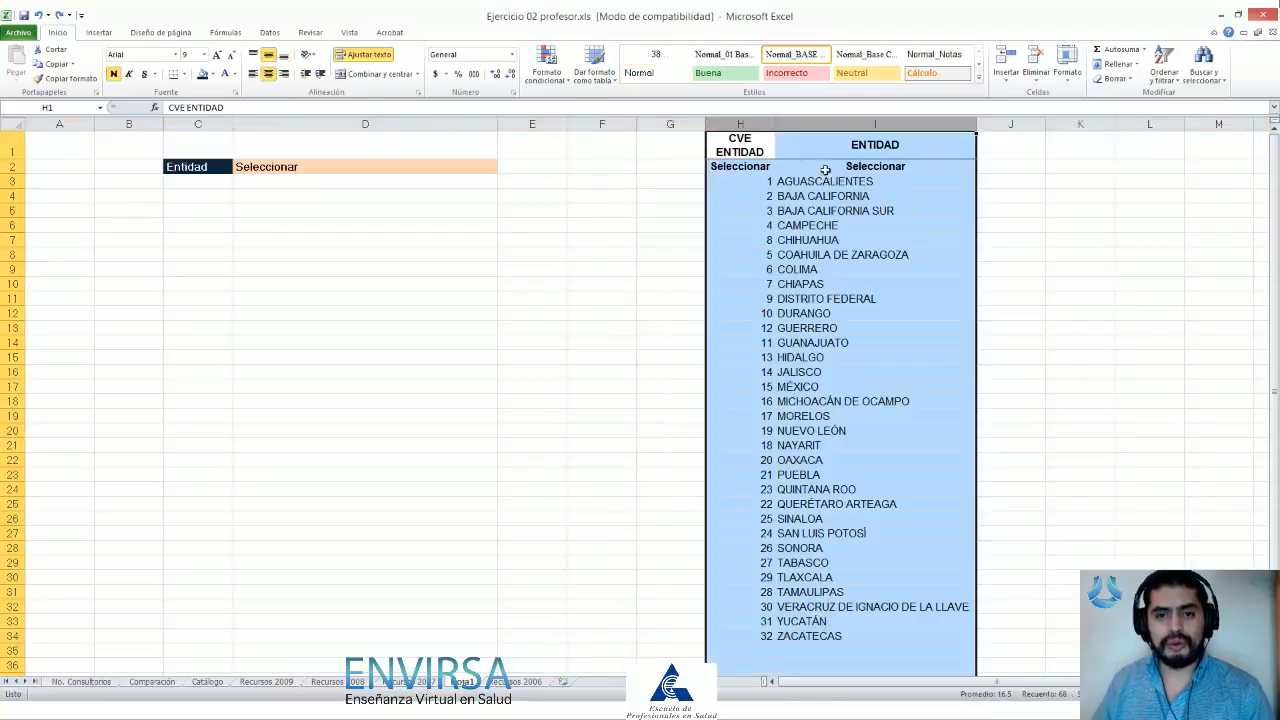
Step: Hide columns H and I containing the state list
right_click(755, 118)
key(Escape)
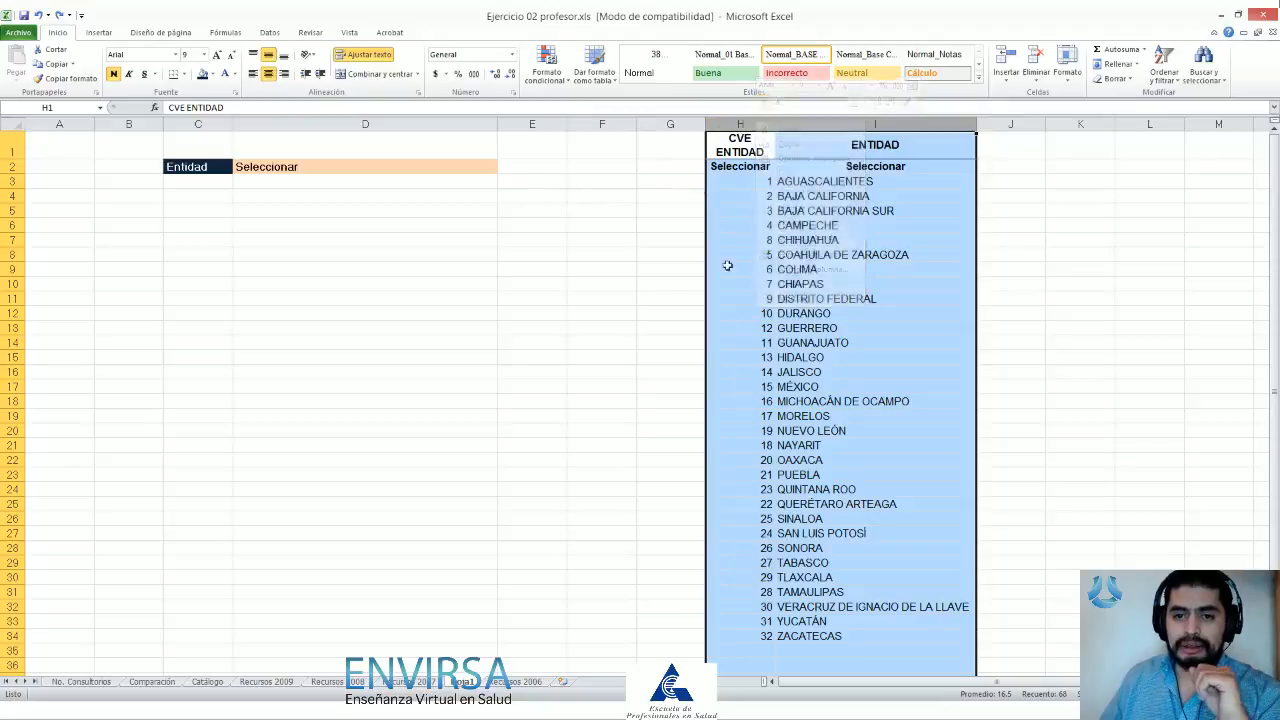
click(601, 284)
drag(745, 121, 851, 124)
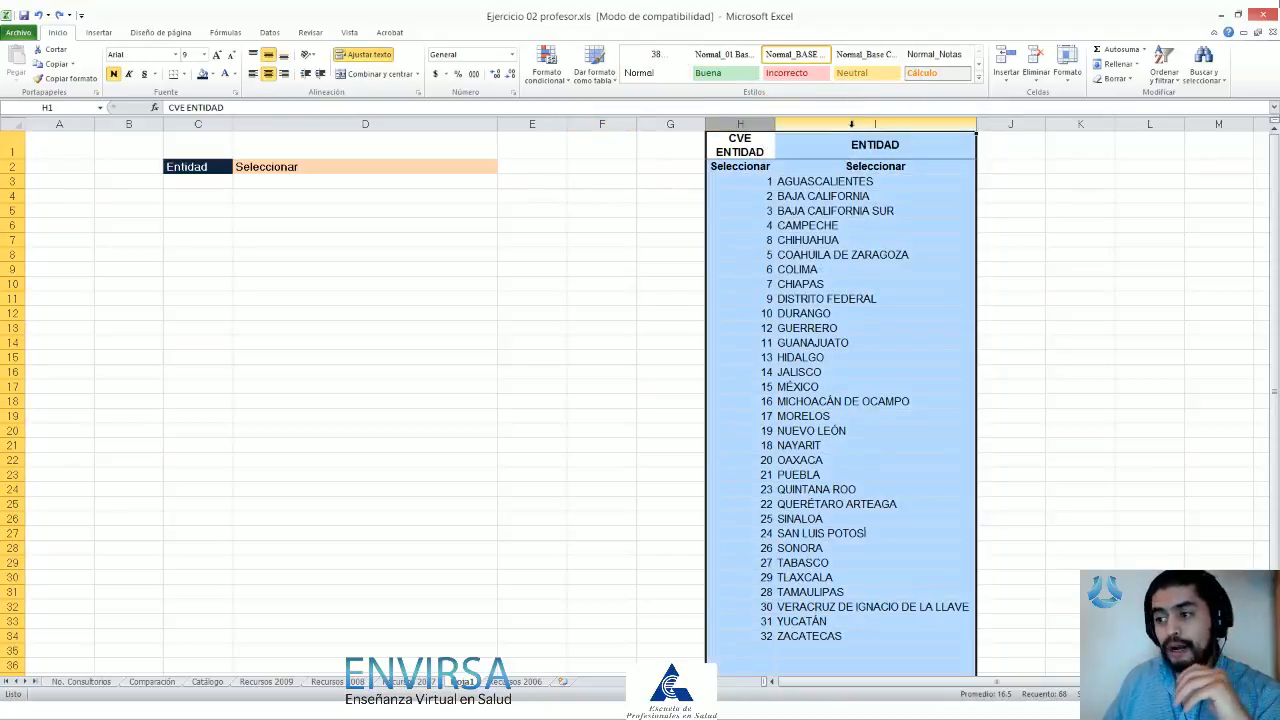
right_click(851, 124)
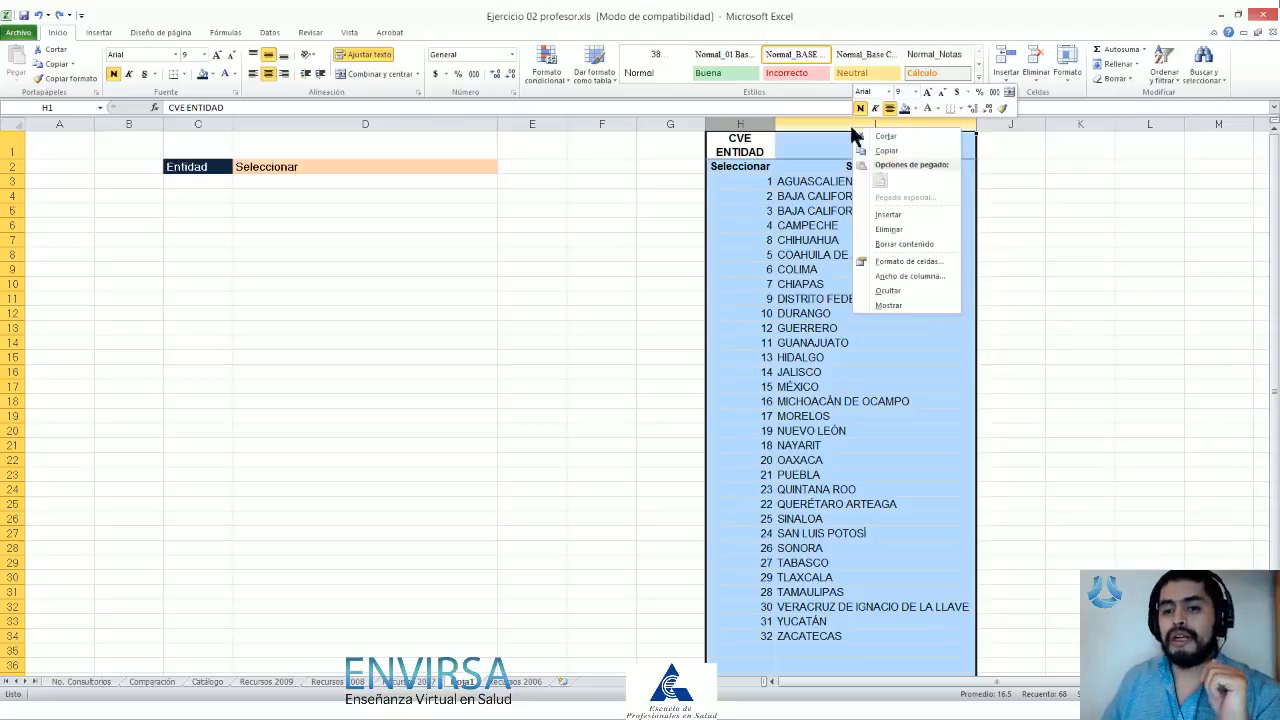
click(893, 290)
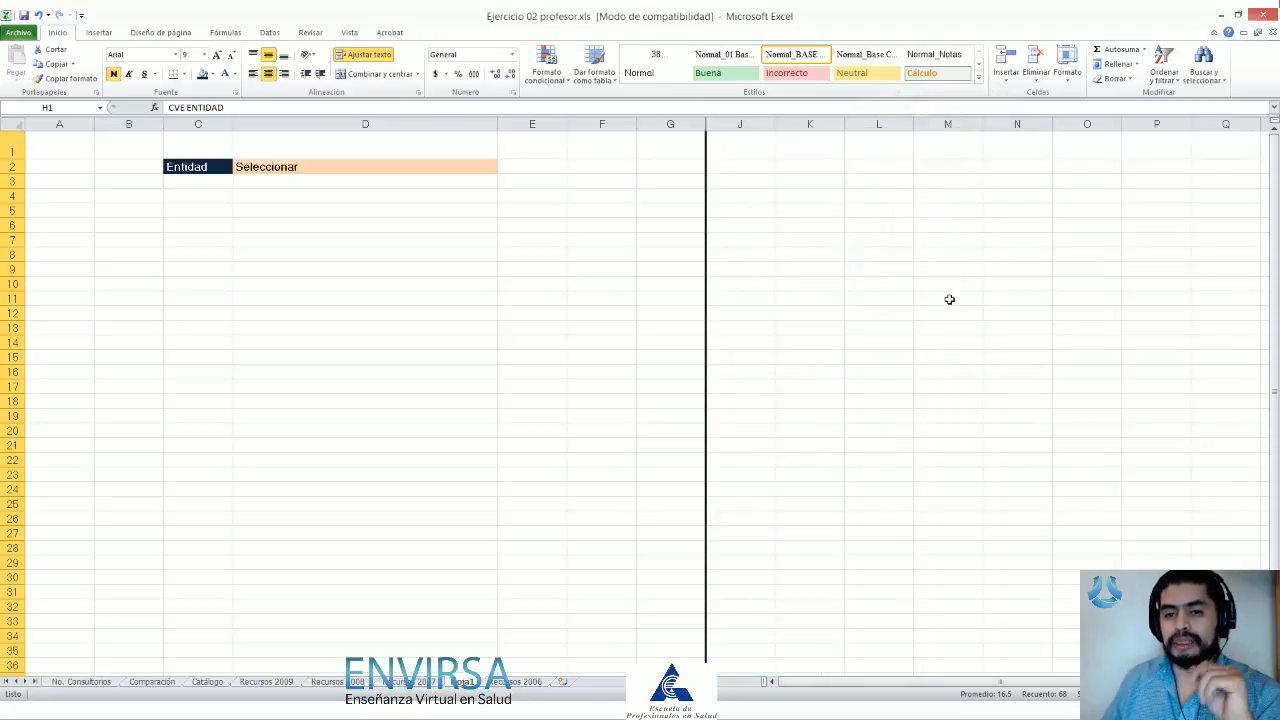
click(949, 299)
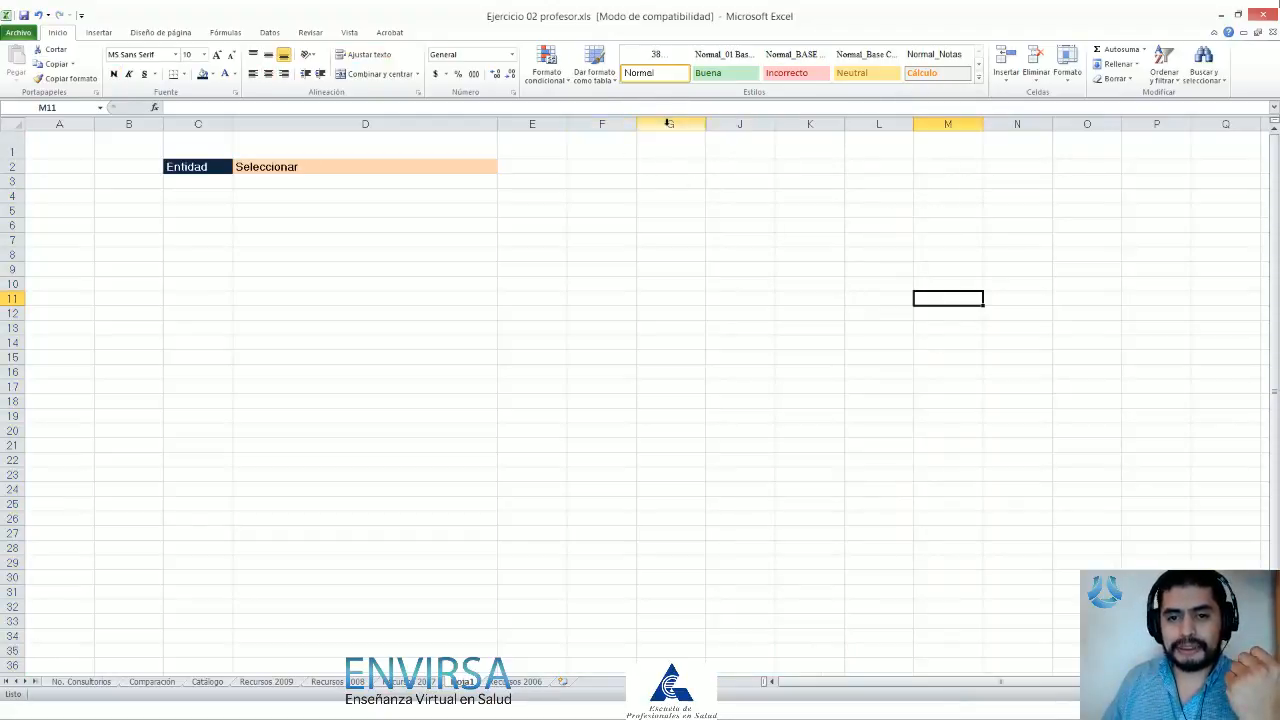
Step: Unhide the columns between G and J to bring back the state list
drag(669, 122, 740, 122)
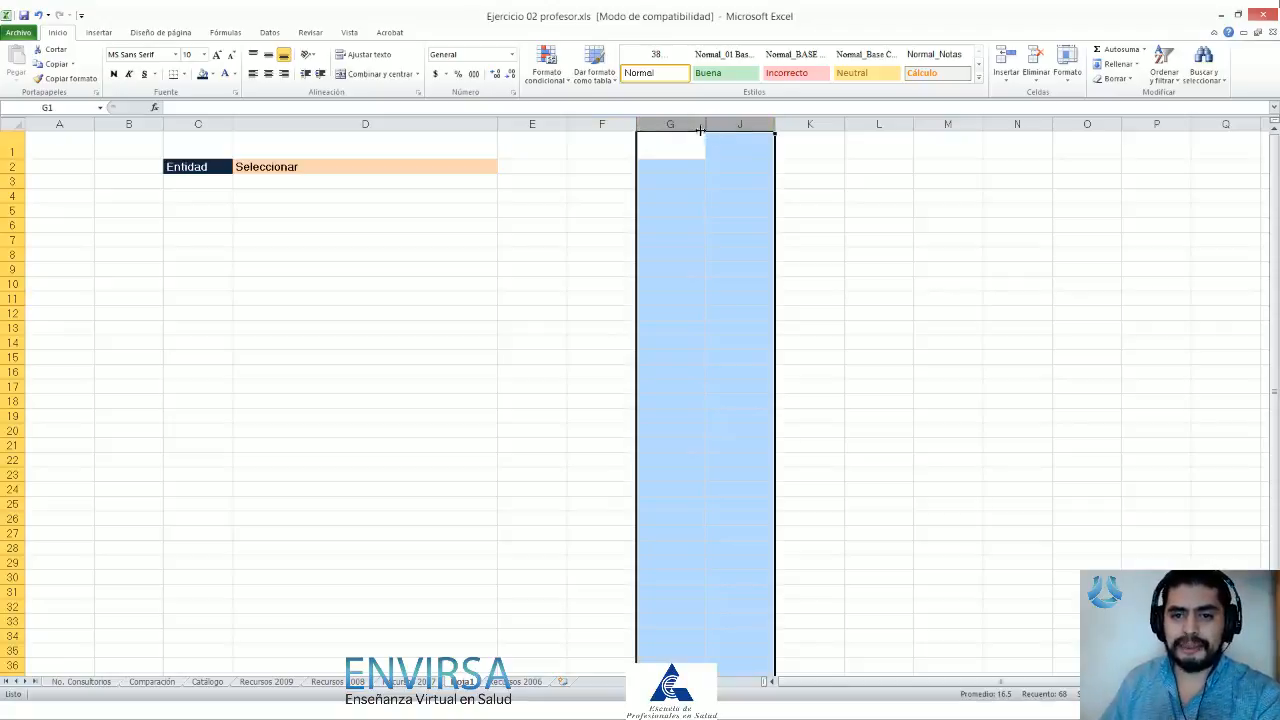
right_click(668, 124)
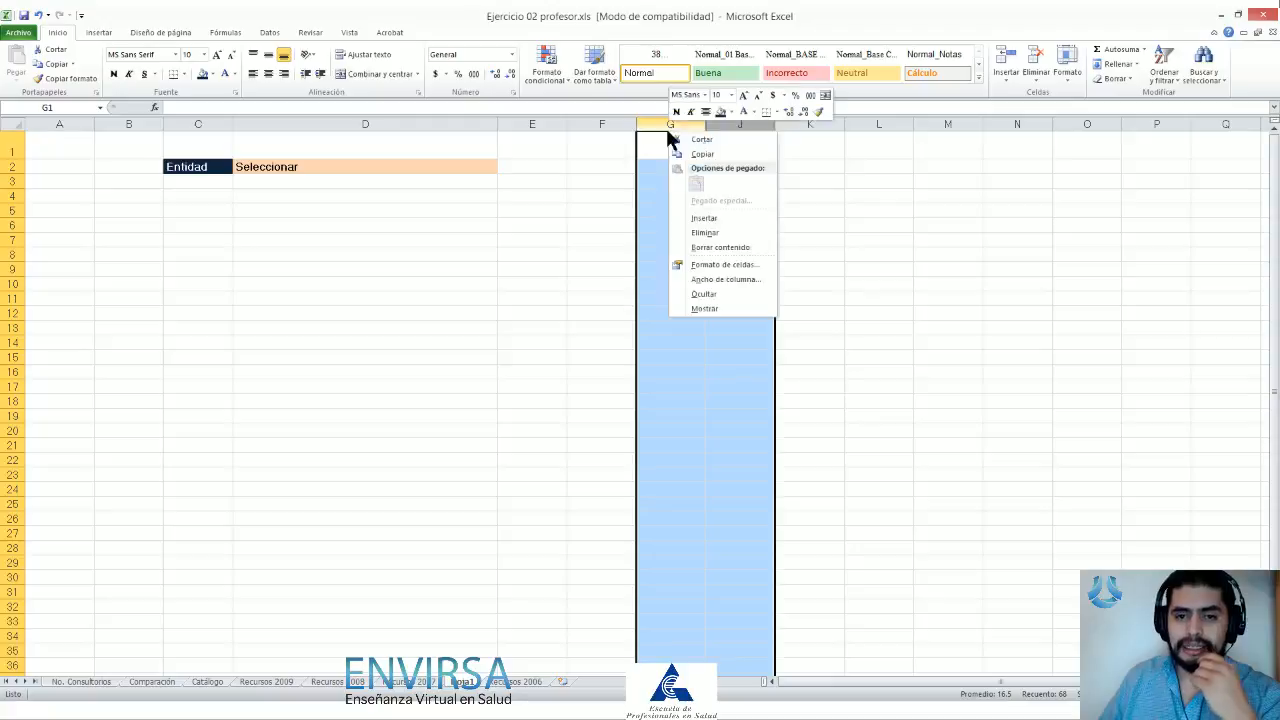
click(729, 308)
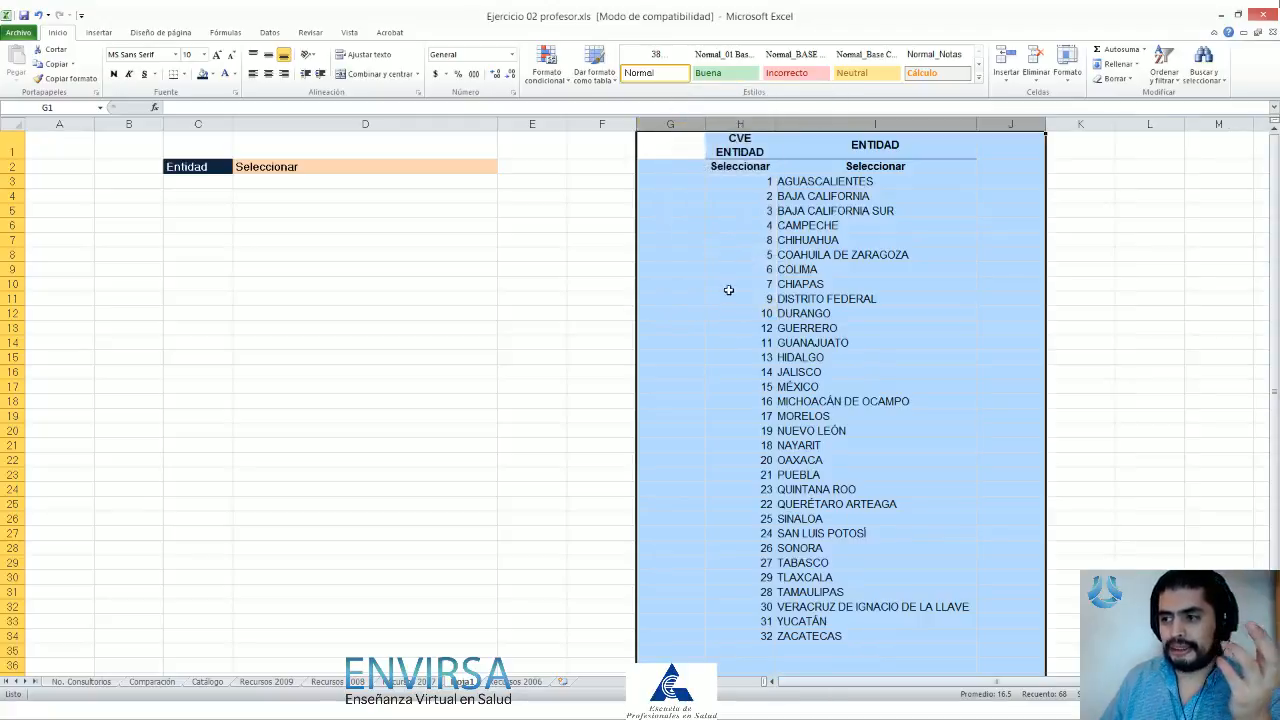
Step: Compare the options in D2's drop-down list with the state list in columns H and I
drag(740, 124, 875, 124)
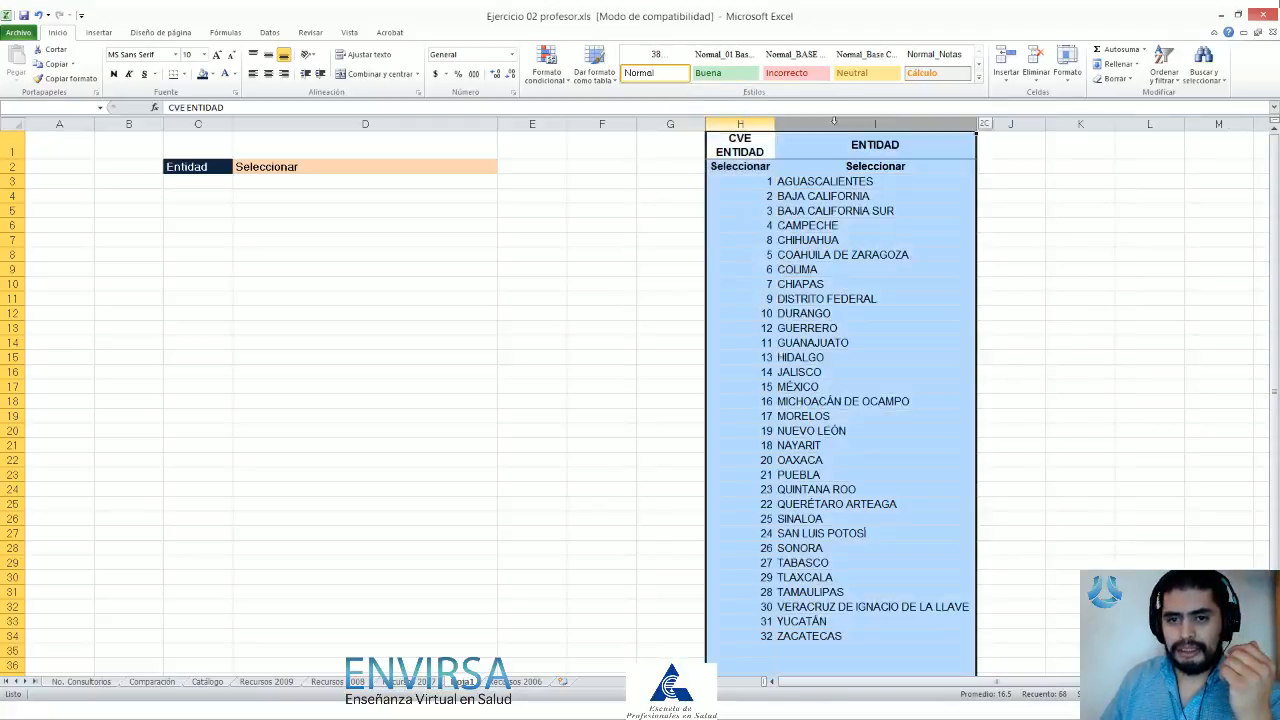
right_click(837, 125)
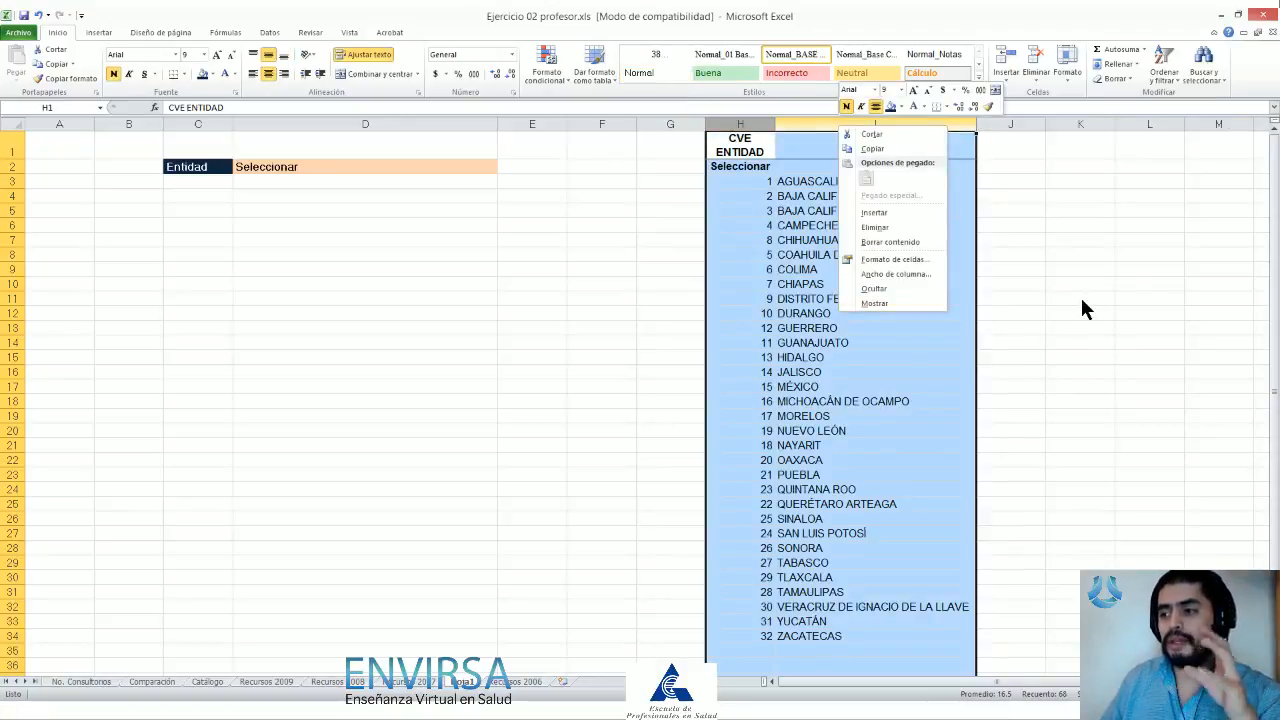
click(357, 181)
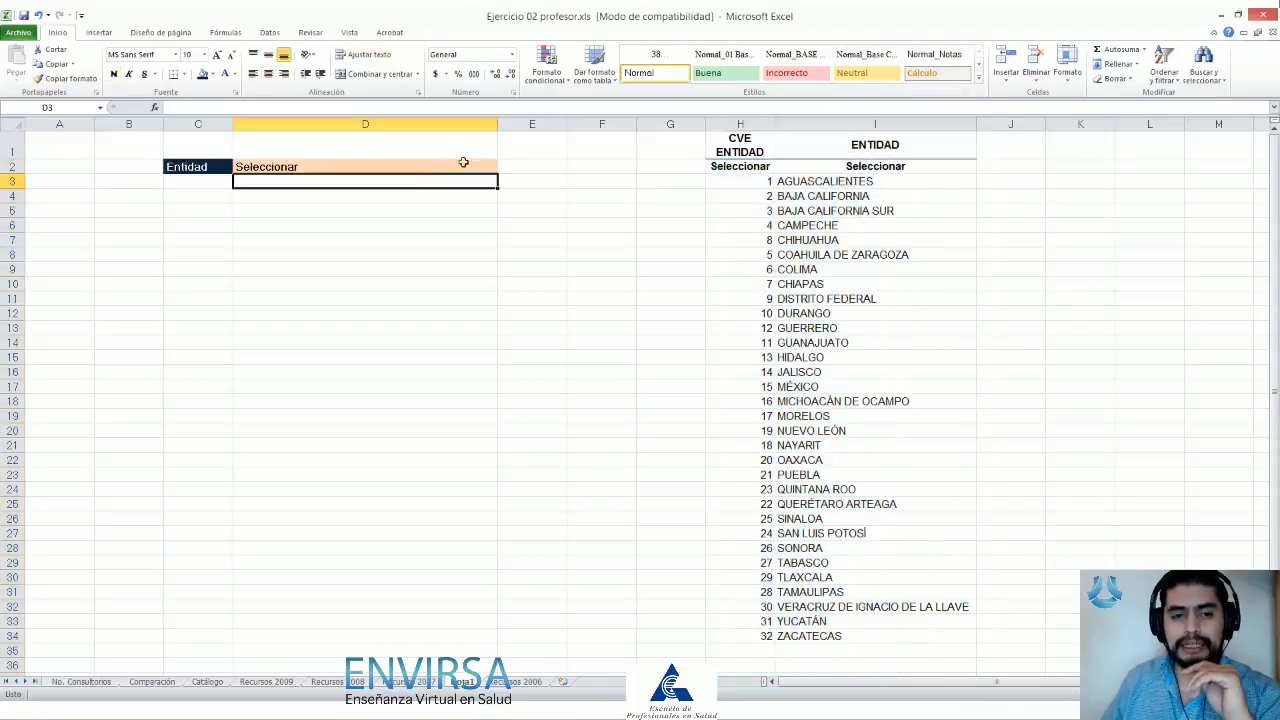
click(463, 162)
click(503, 167)
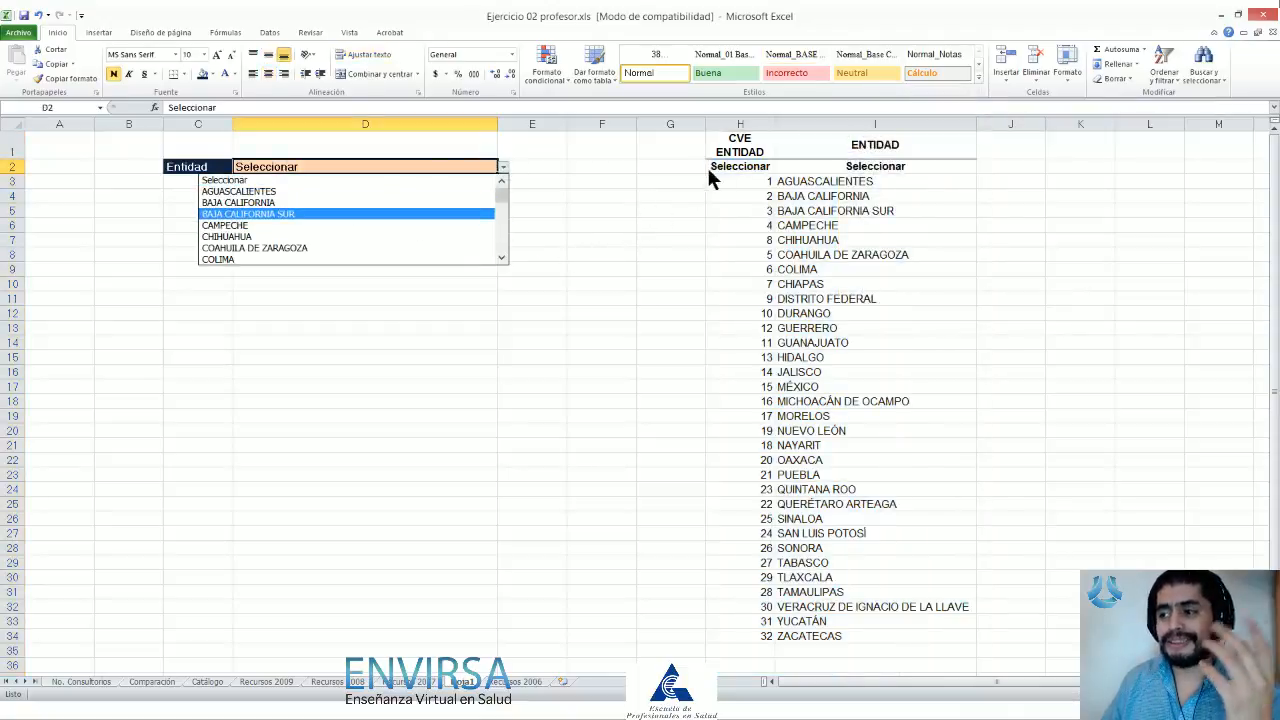
click(575, 208)
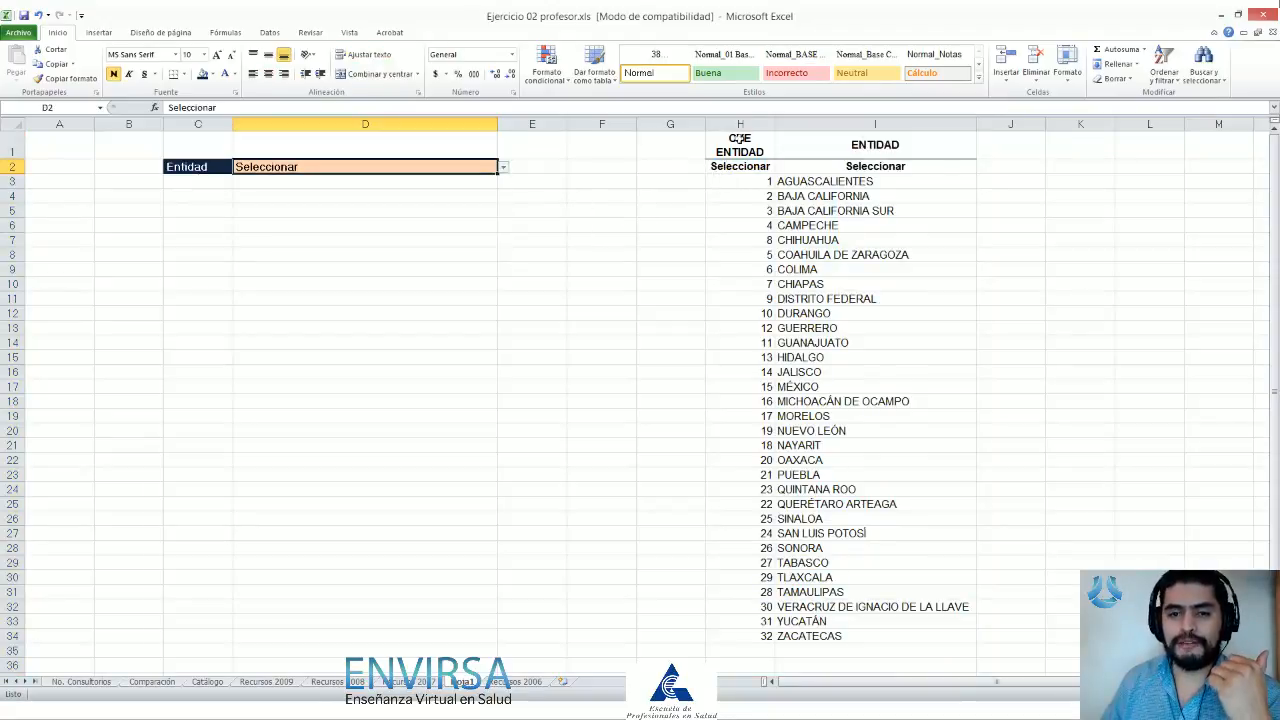
Step: Hide the CVE ENTIDAD and ENTIDAD columns, H and I, that feed the drop-down list
click(767, 118)
drag(767, 118, 841, 118)
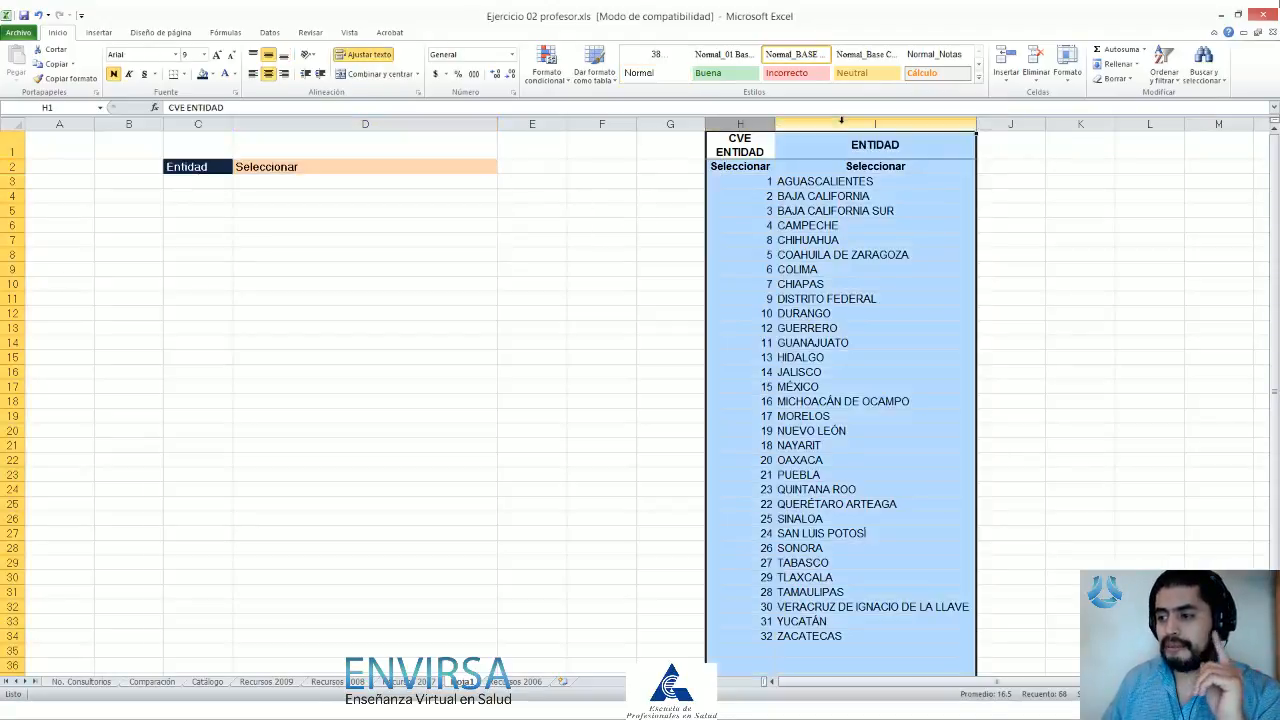
right_click(838, 122)
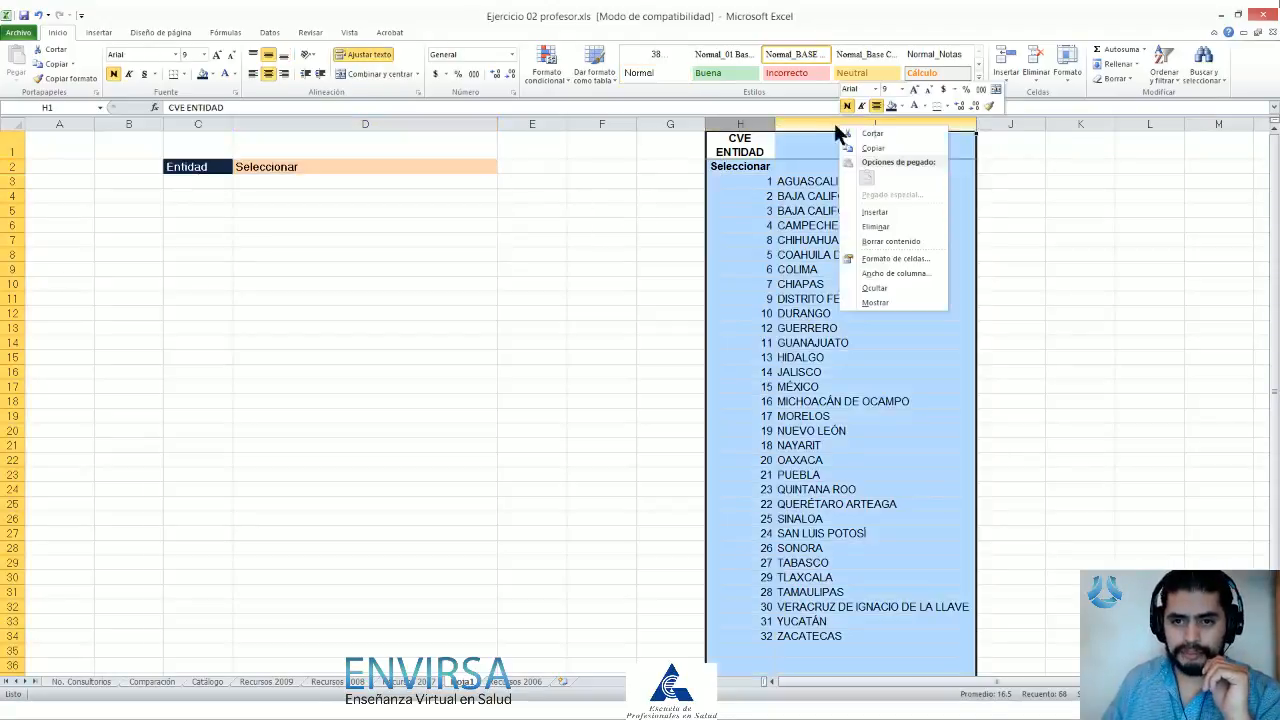
click(909, 290)
click(414, 269)
Step: Check D2's drop-down options with the source columns hidden and inspect the empty area below the selector
click(334, 170)
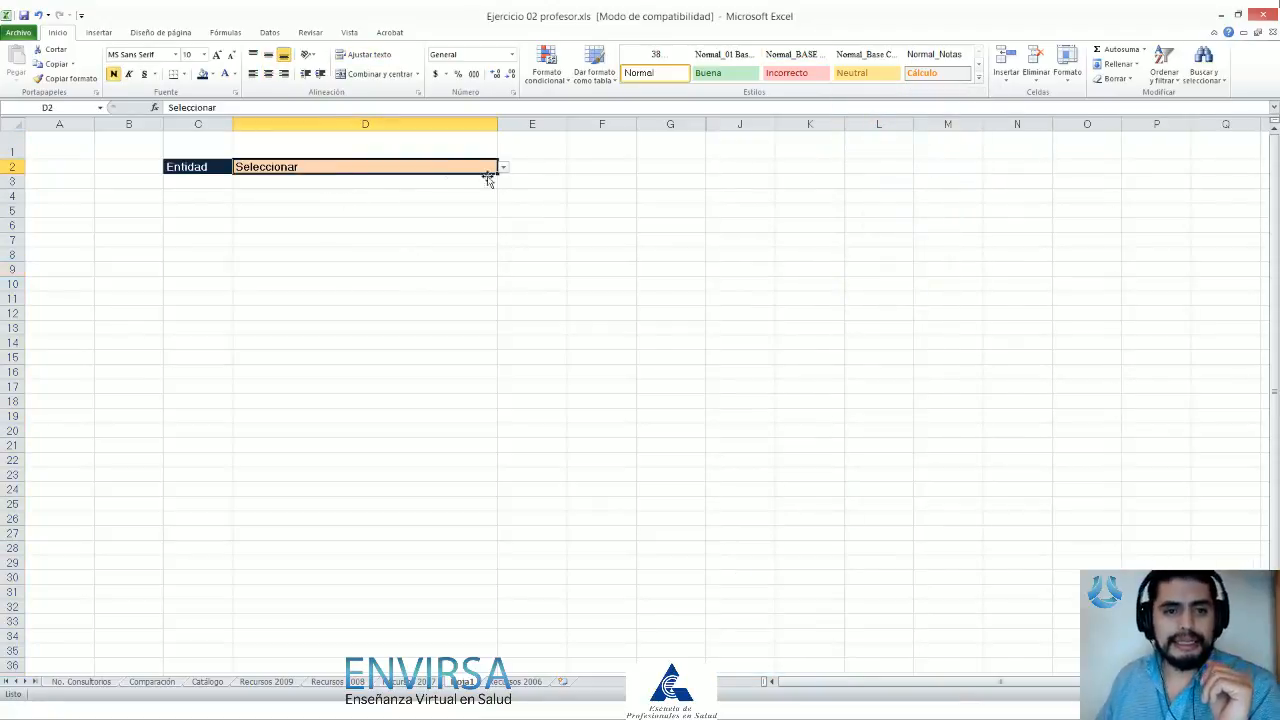
click(503, 170)
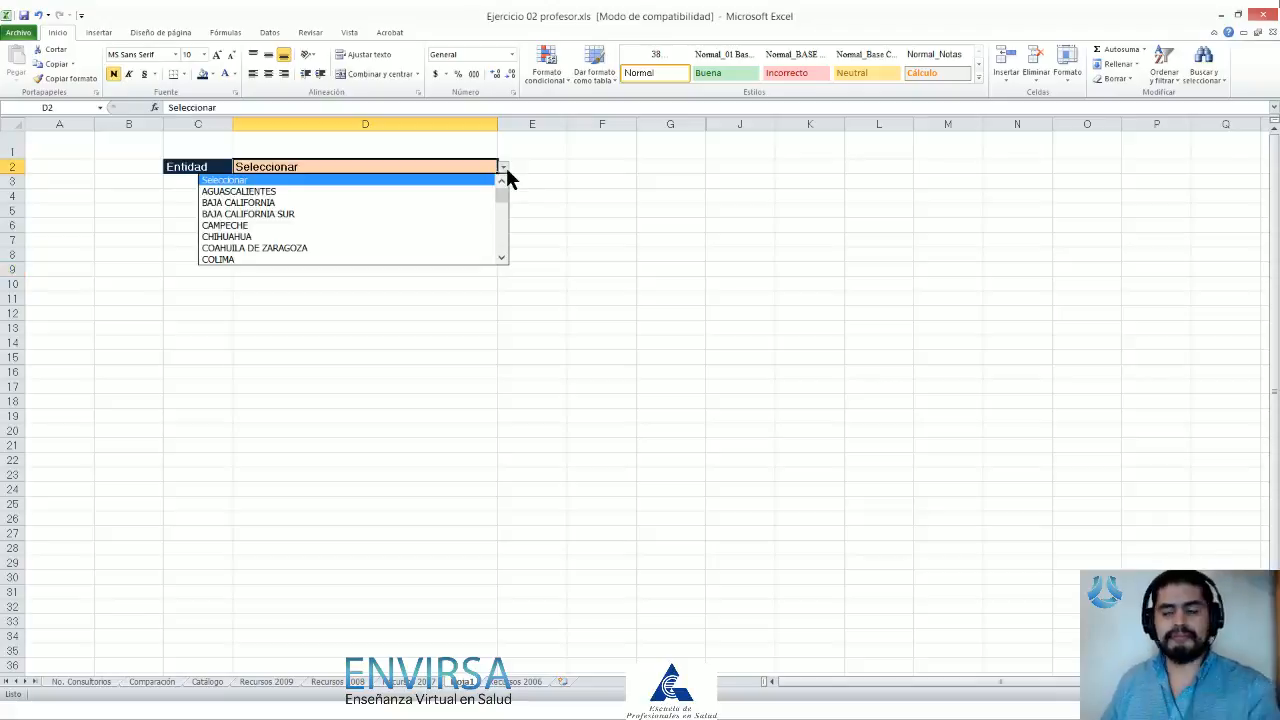
click(505, 169)
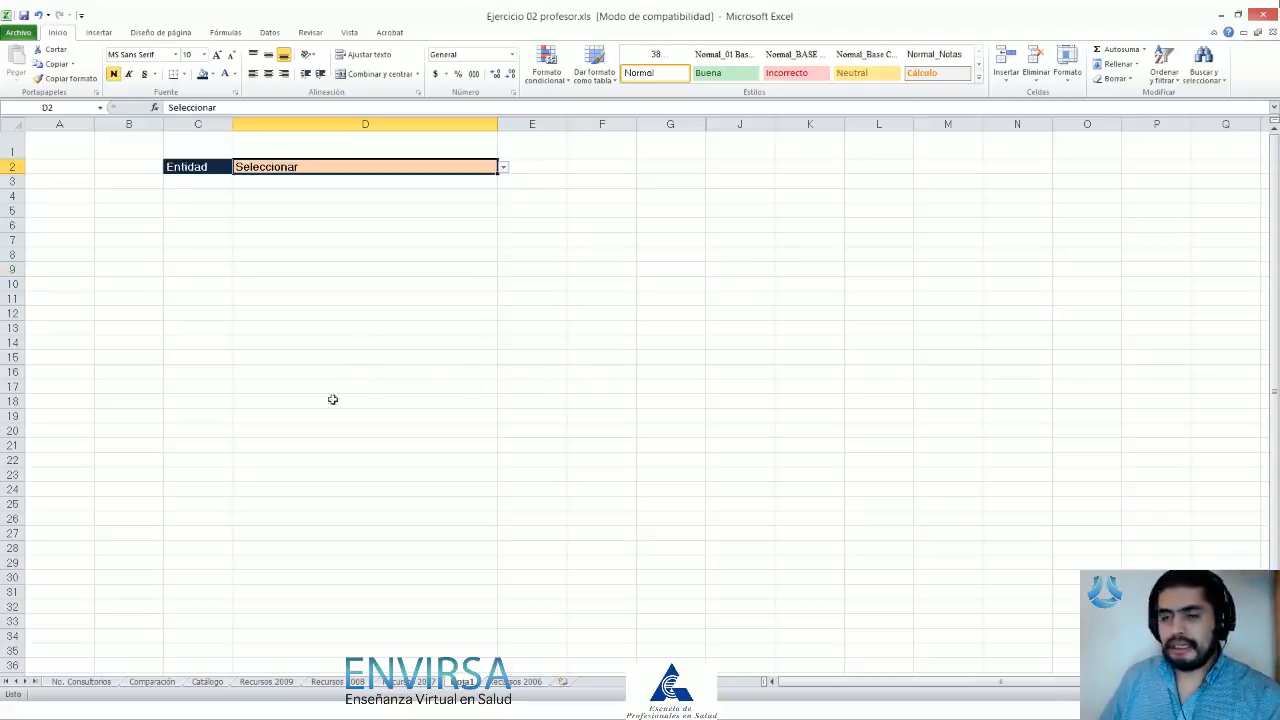
drag(266, 206, 120, 330)
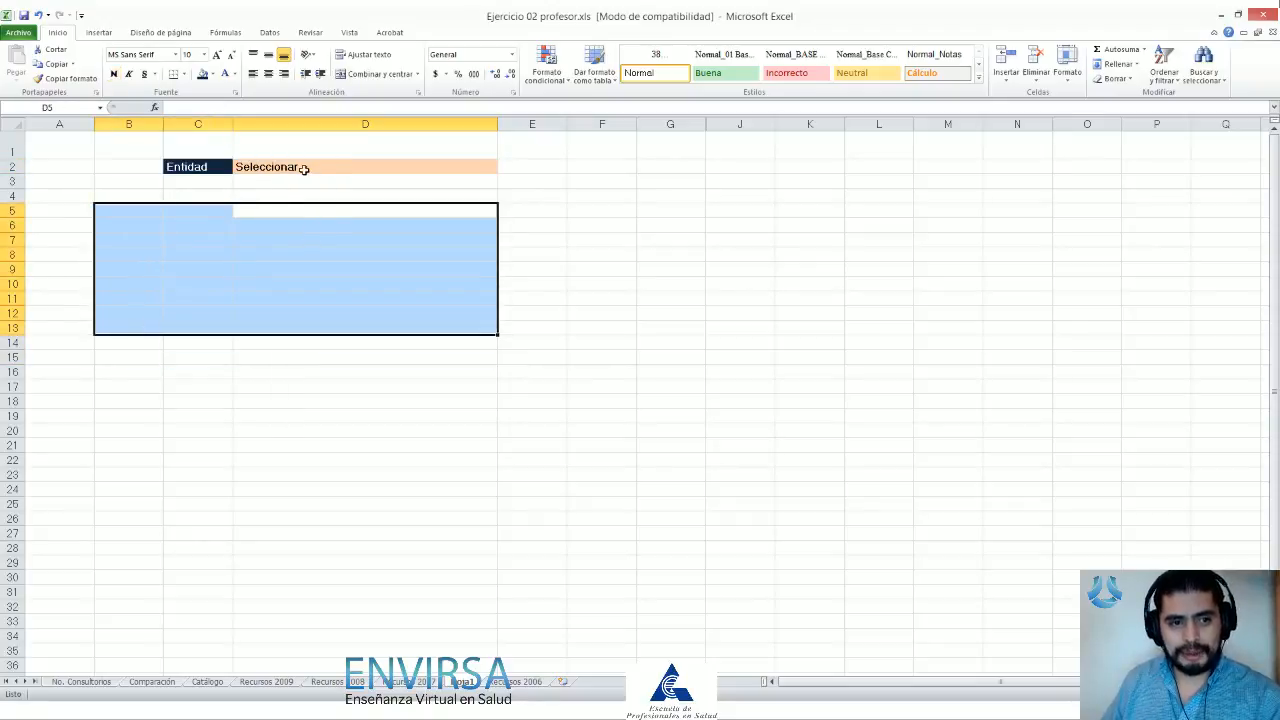
click(154, 237)
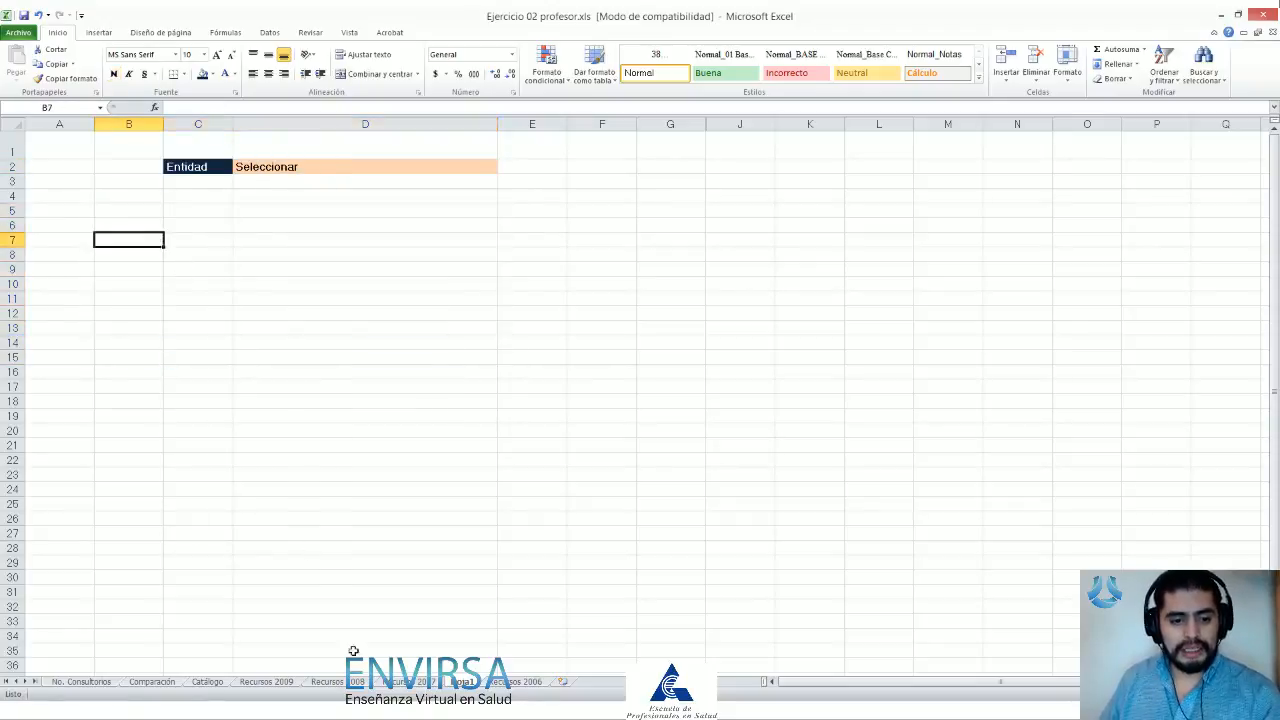
Step: Examine the row 4 headers of the Recursos 2006 sheet, from the municipality column through E13 and C1306
click(430, 683)
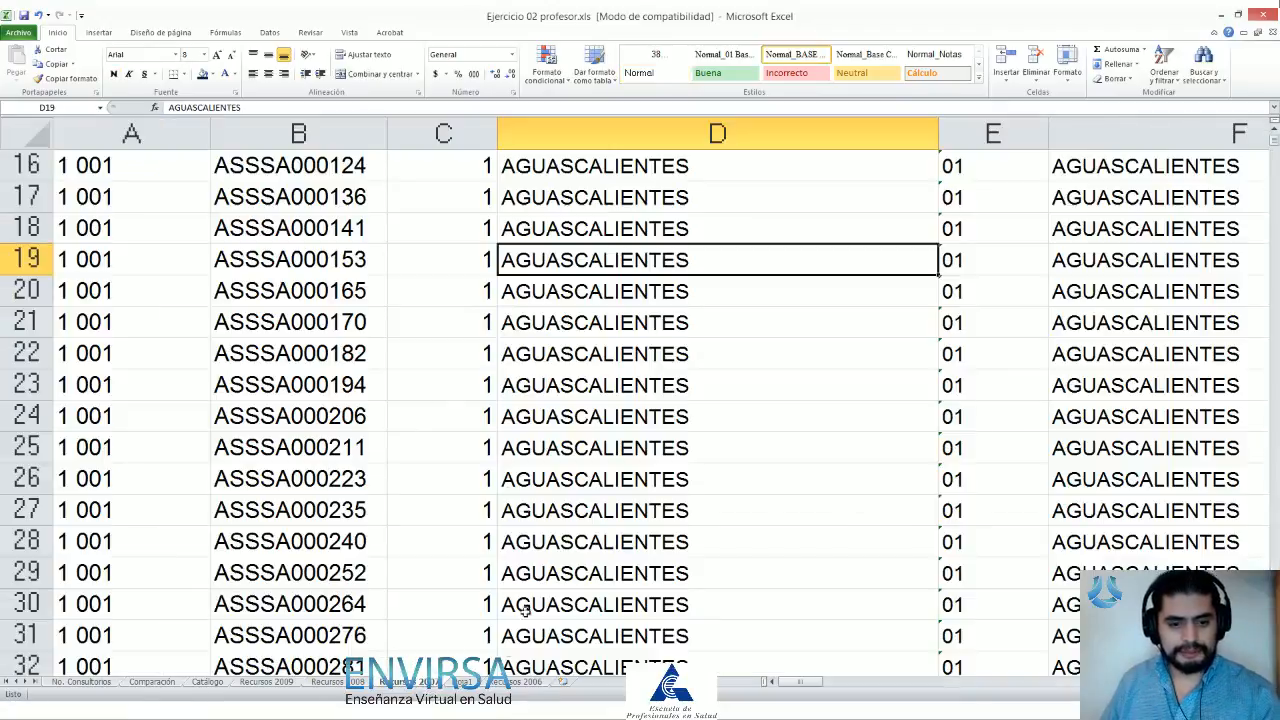
click(512, 684)
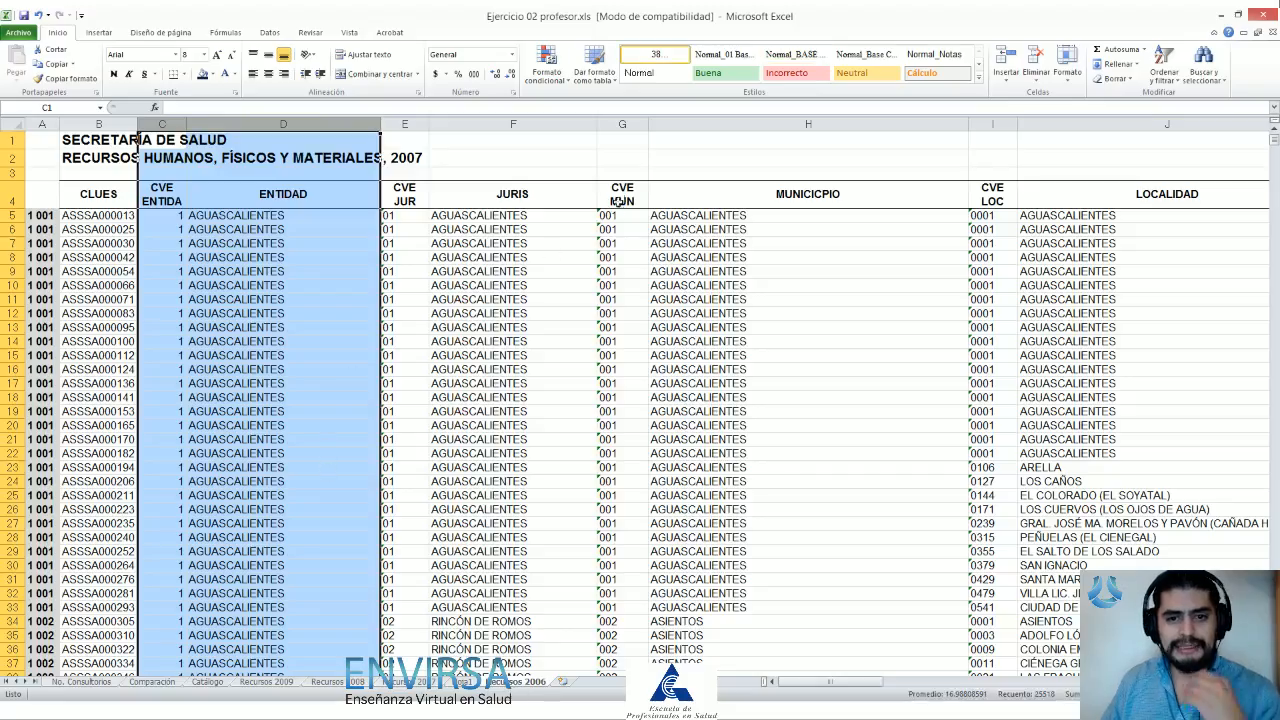
click(843, 194)
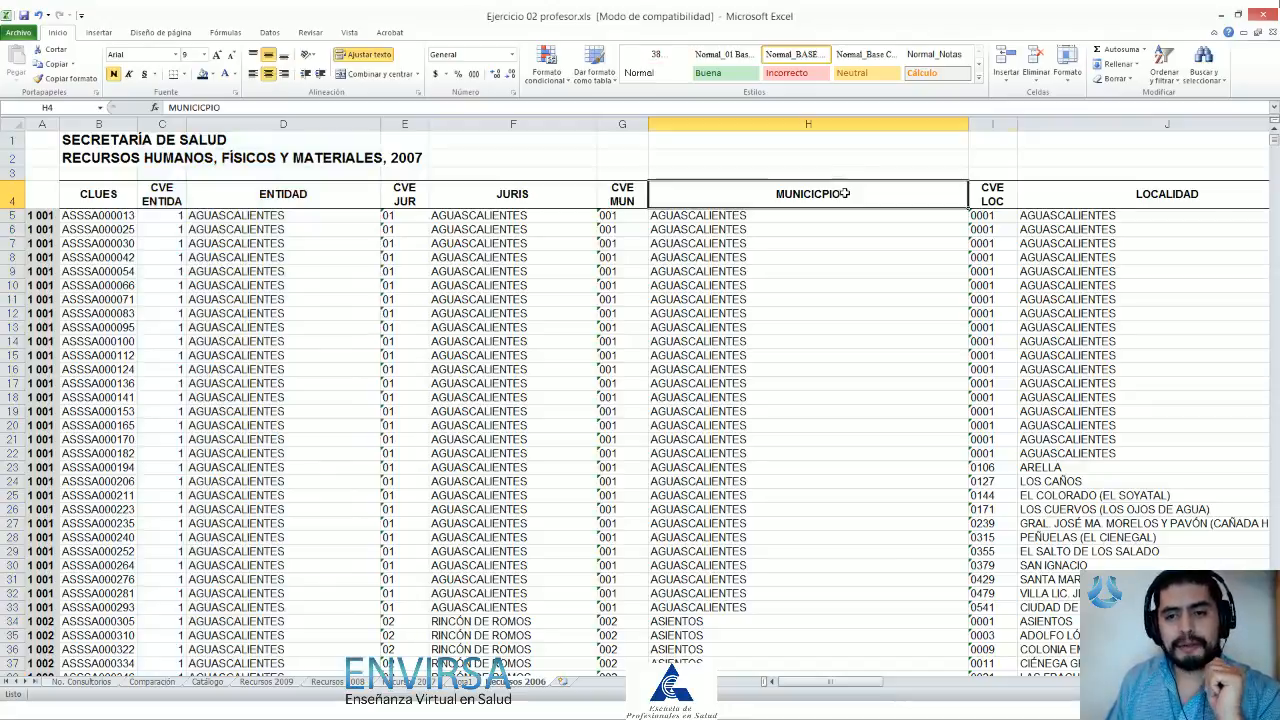
key(Right)
key(Right)
key(Right)
key(Right)
key(Right)
key(Right)
key(Right)
key(Right)
key(Right)
key(Right)
key(Right)
key(Right)
key(Right)
key(Right)
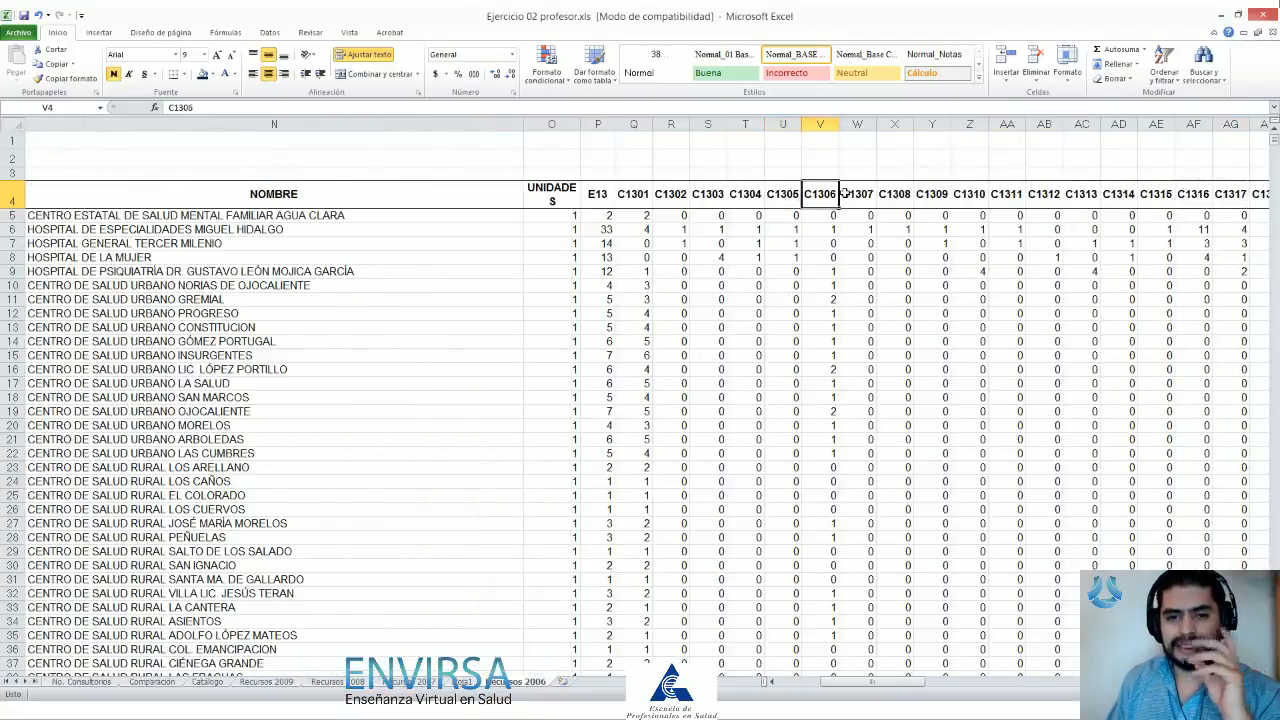
key(Left)
key(Left)
key(Left)
key(Left)
key(Left)
key(Left)
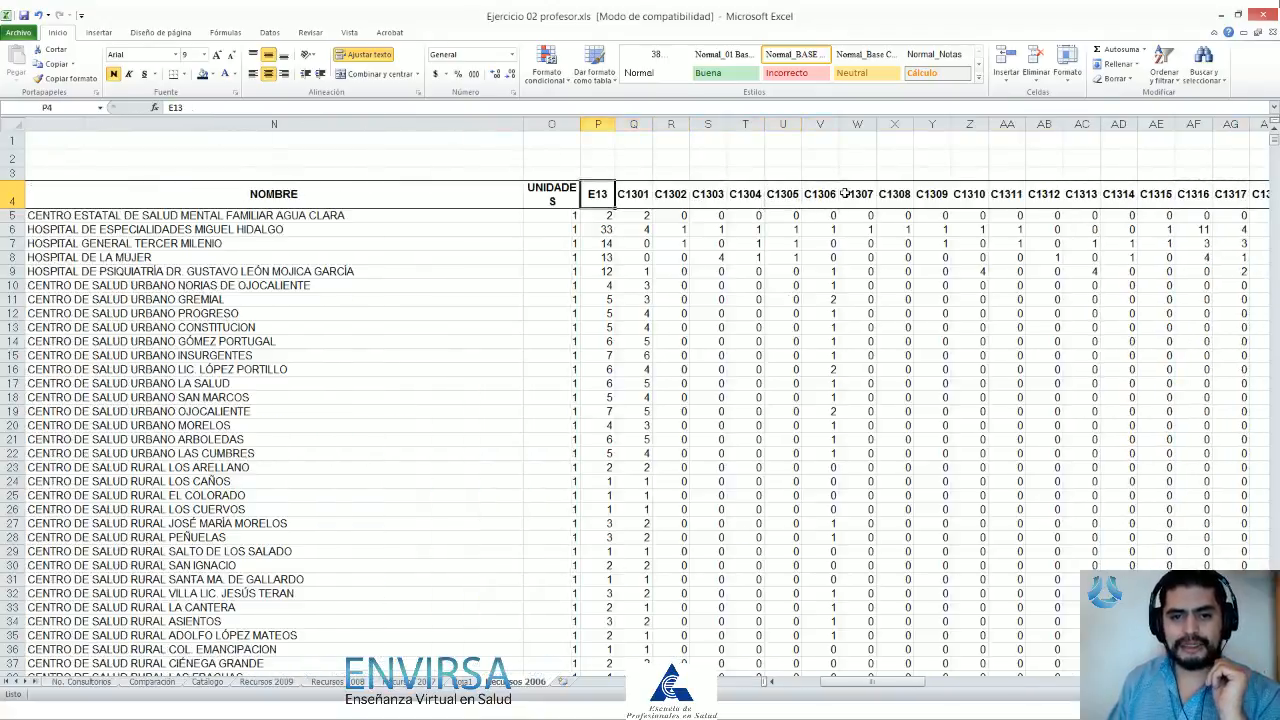
Step: Examine the No. Consultorios sheet's municipality table and its E13, E14, E15, E24 and C1312 year groups
click(82, 681)
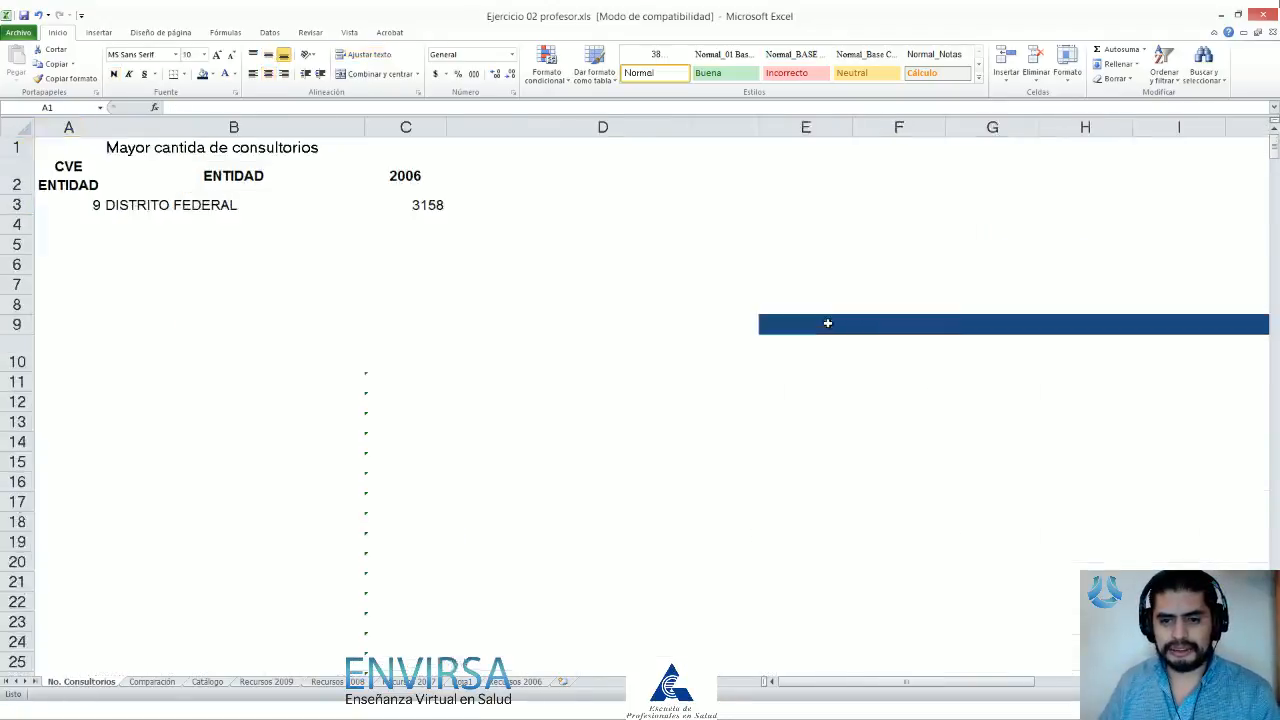
scroll(822, 311, up, 1)
click(1020, 342)
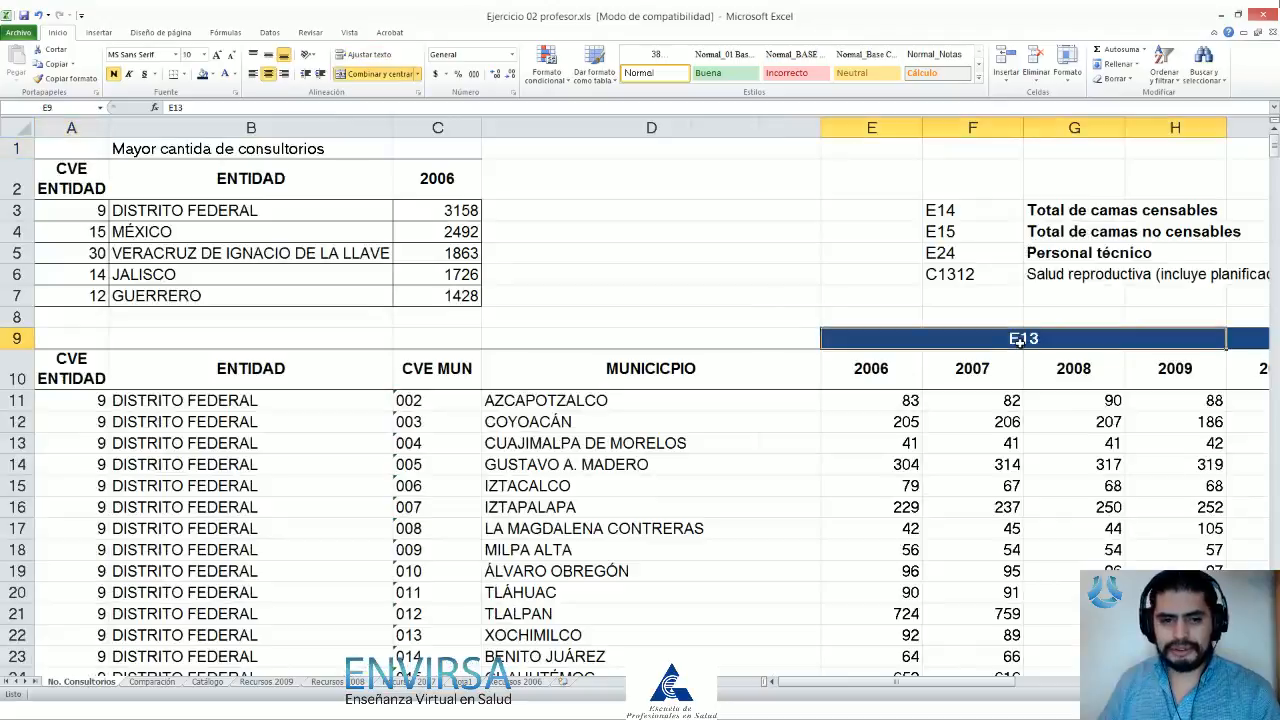
key(Right)
key(Right)
key(Right)
key(Right)
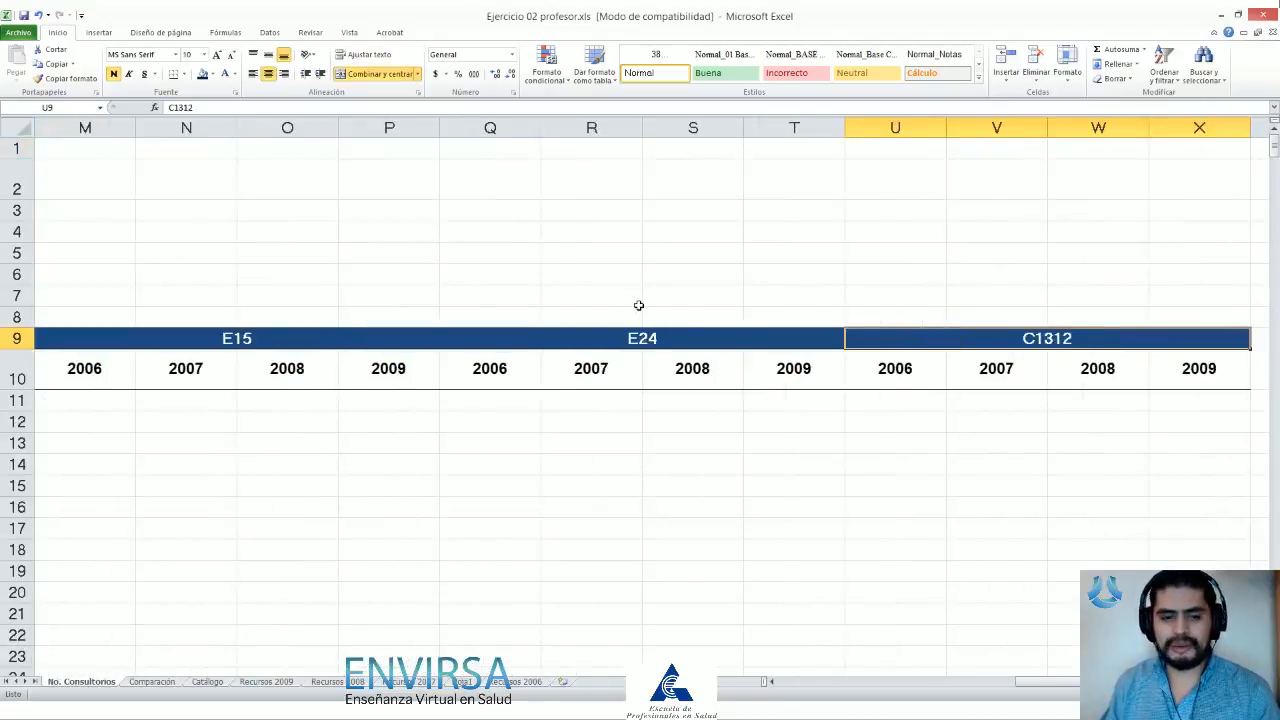
key(Left)
key(Left)
key(Left)
key(Left)
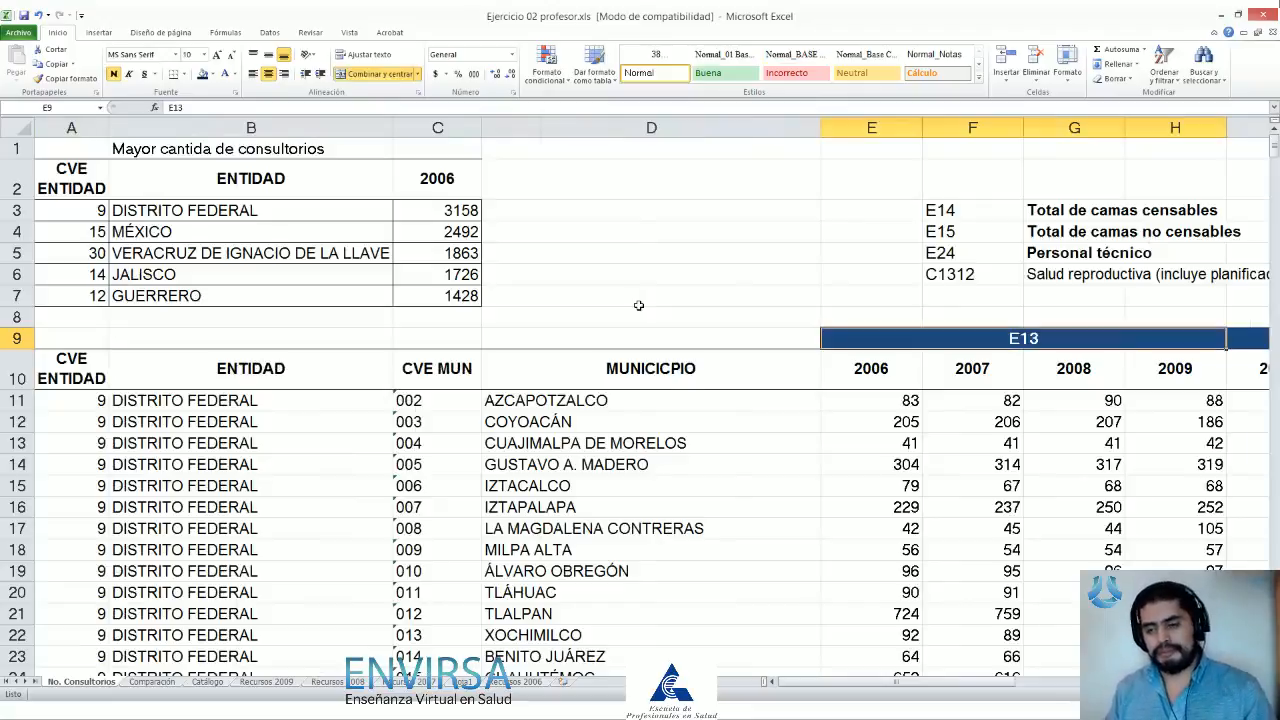
key(Right)
key(shift+Right)
key(Left)
key(Left)
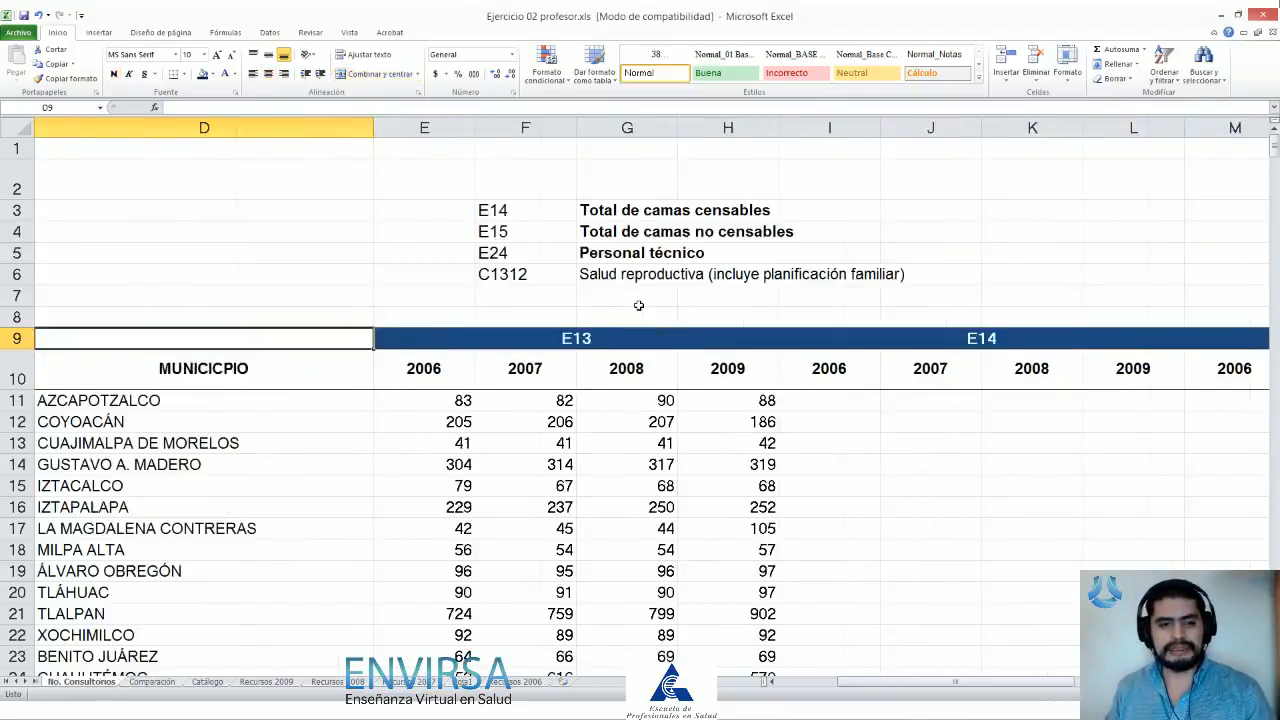
key(Left)
key(Right)
key(Right)
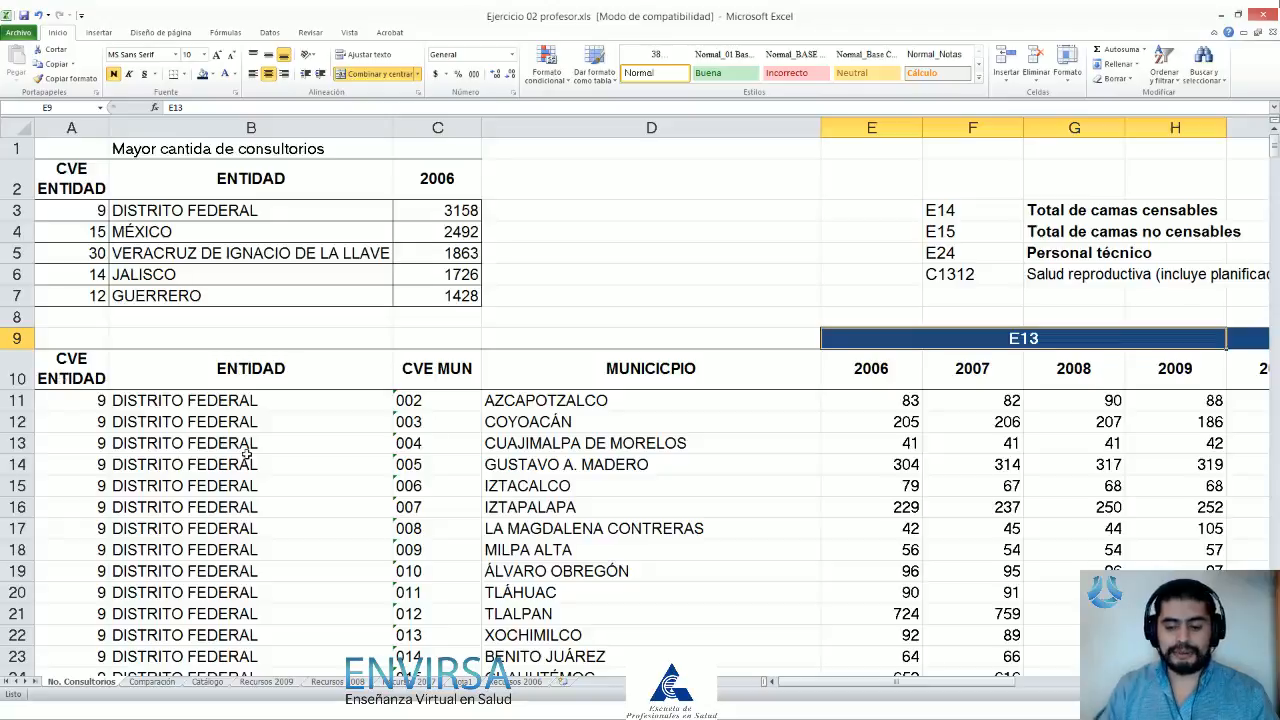
Step: Review the Recursos 2009 sheet and the state selector sheet, ending on the Recursos 2006 sheet
key(ctrl+Page_Down)
key(ctrl+Page_Down)
key(ctrl+Page_Down)
key(ctrl+Page_Down)
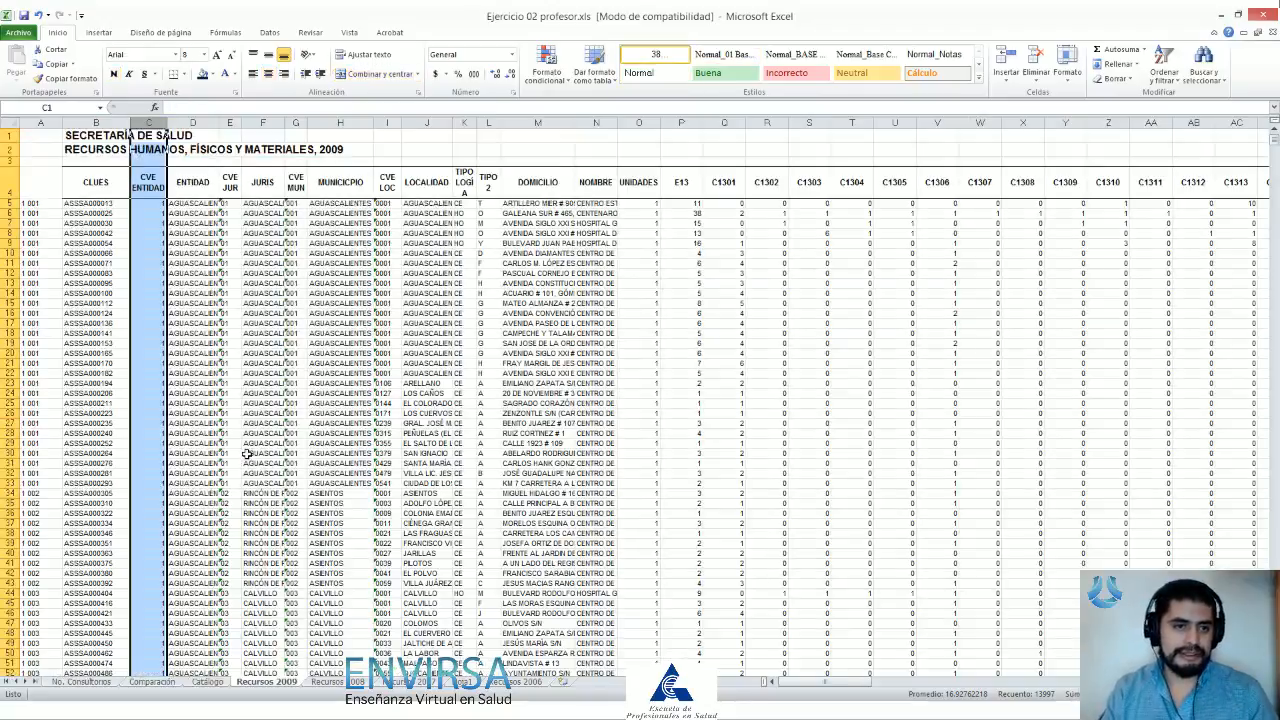
key(ctrl+Page_Down)
key(ctrl+Page_Down)
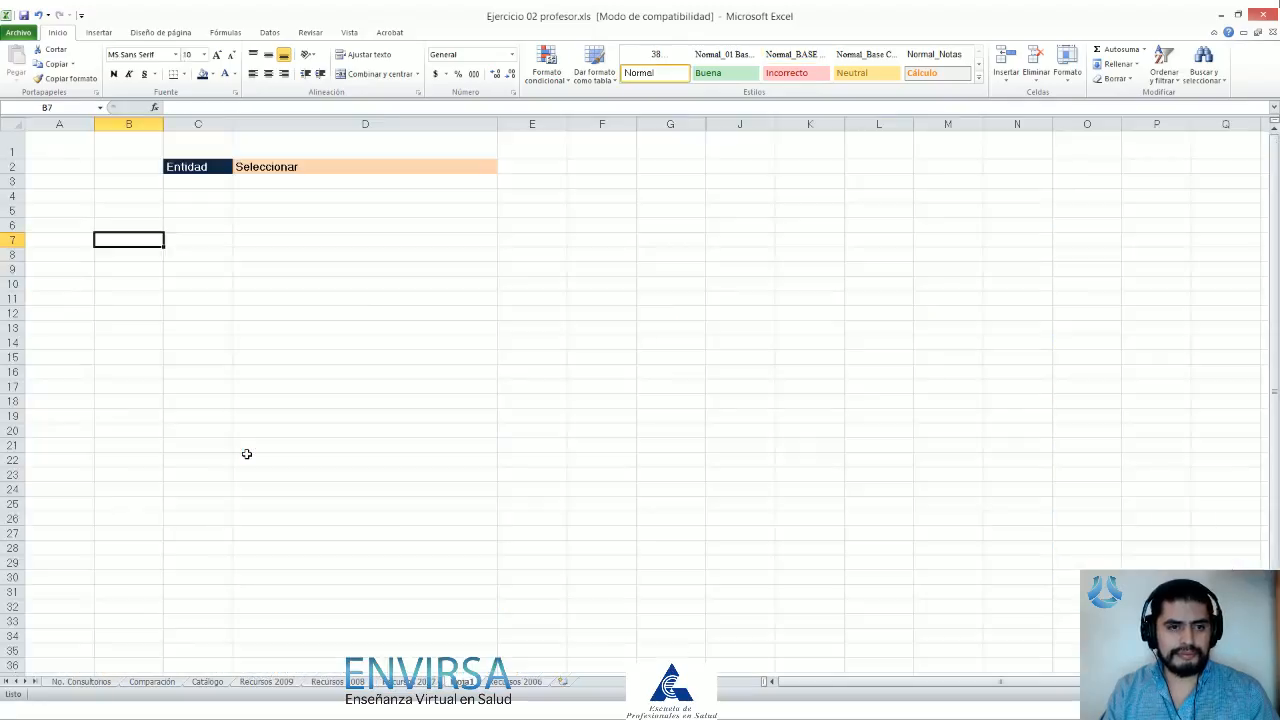
key(Up)
key(Up)
key(Up)
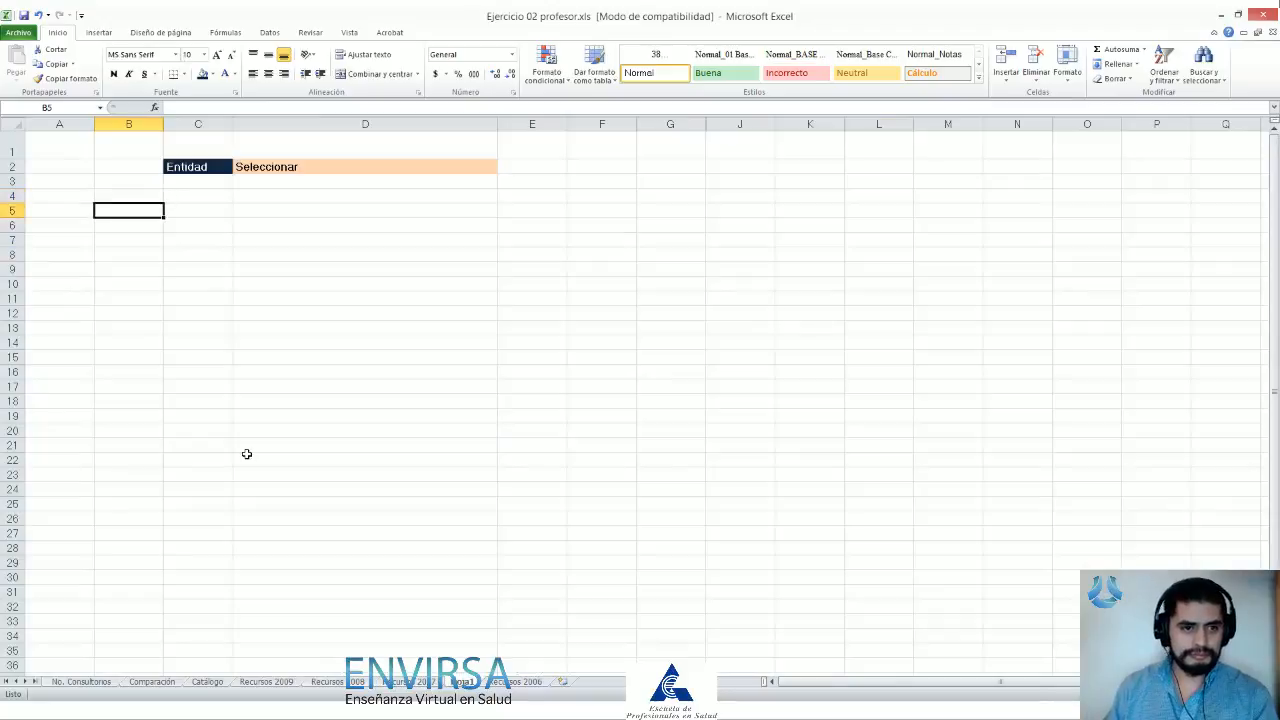
key(ctrl+Page_Down)
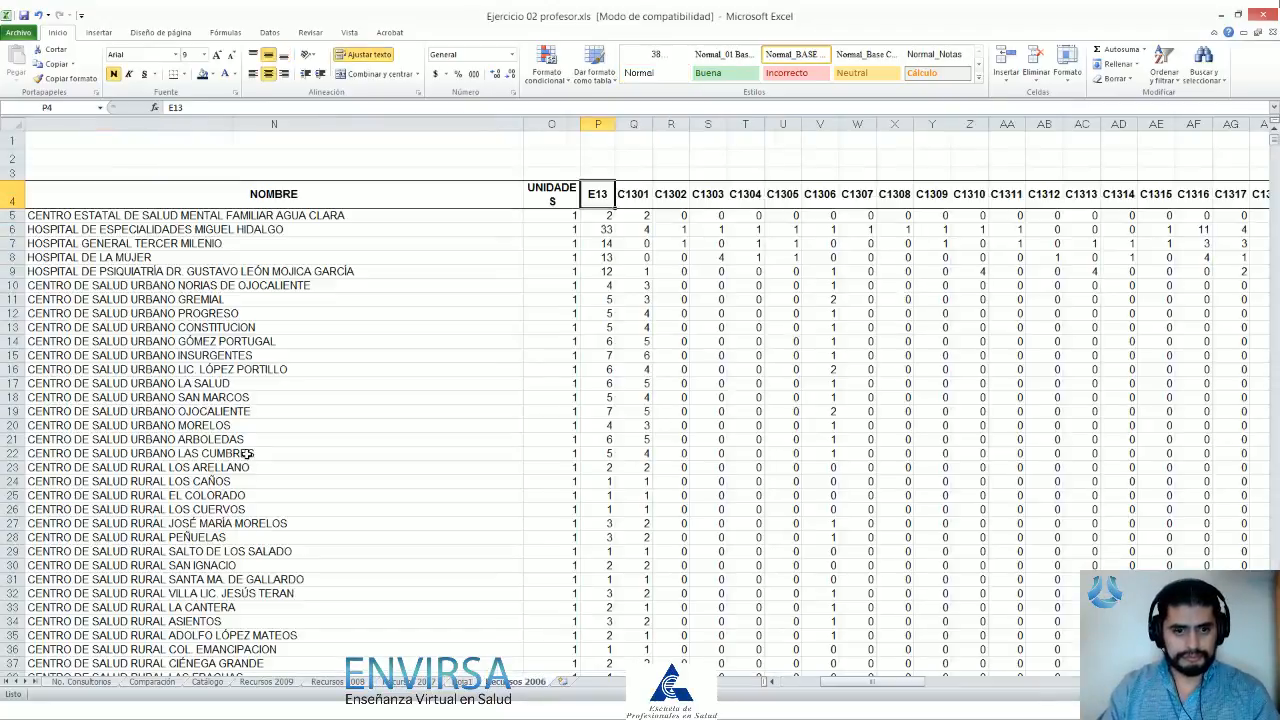
Step: Return to the selector sheet and enter the label "Clave E13" in cell B4
key(ctrl+Home)
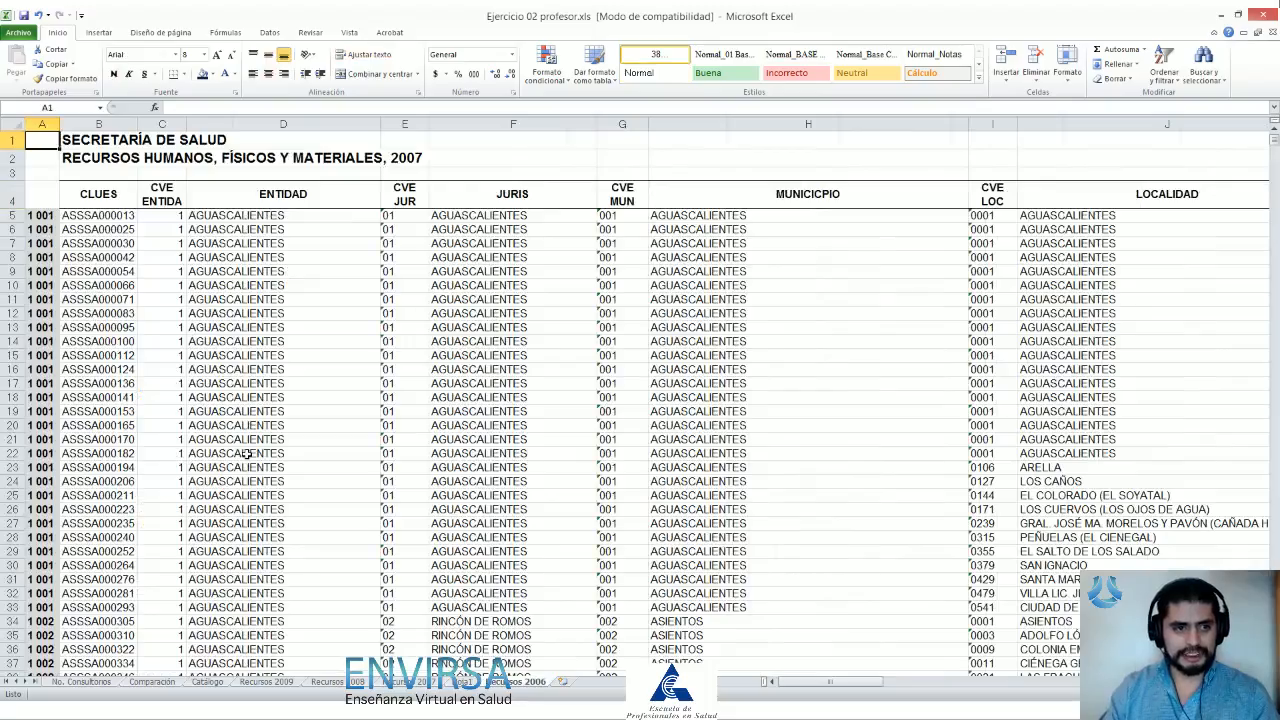
key(ctrl+Page_Up)
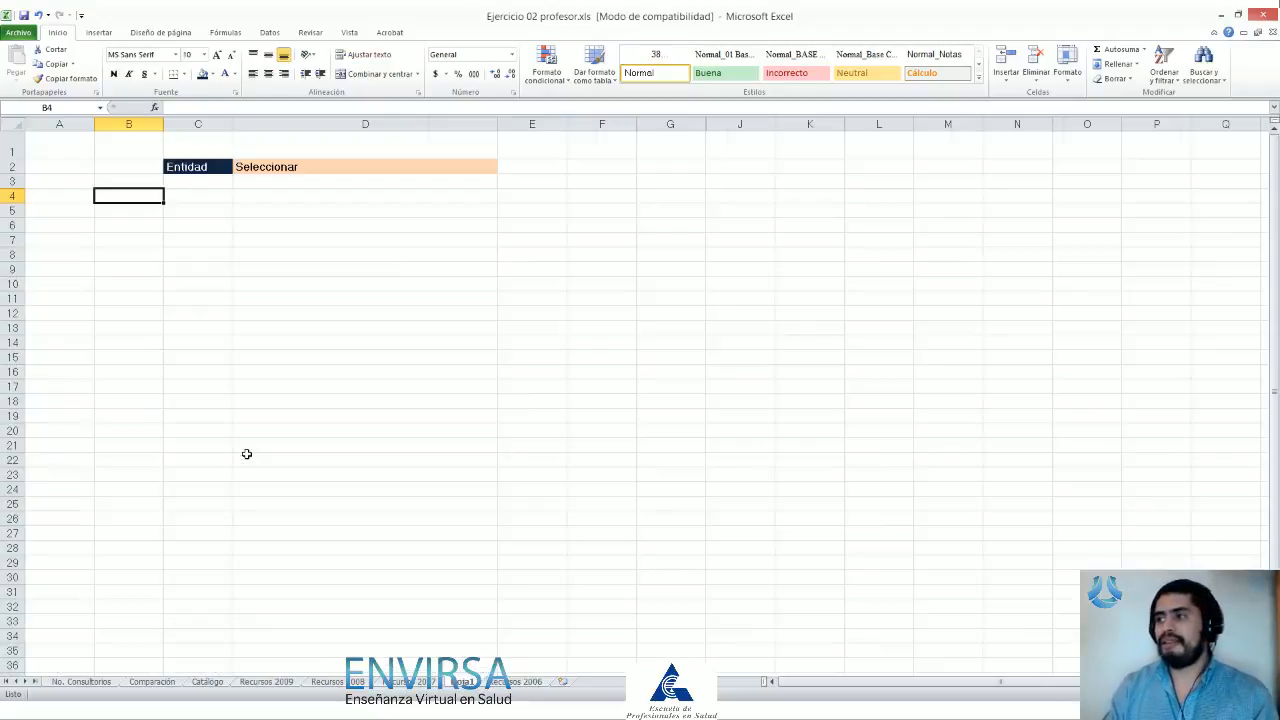
key(Right)
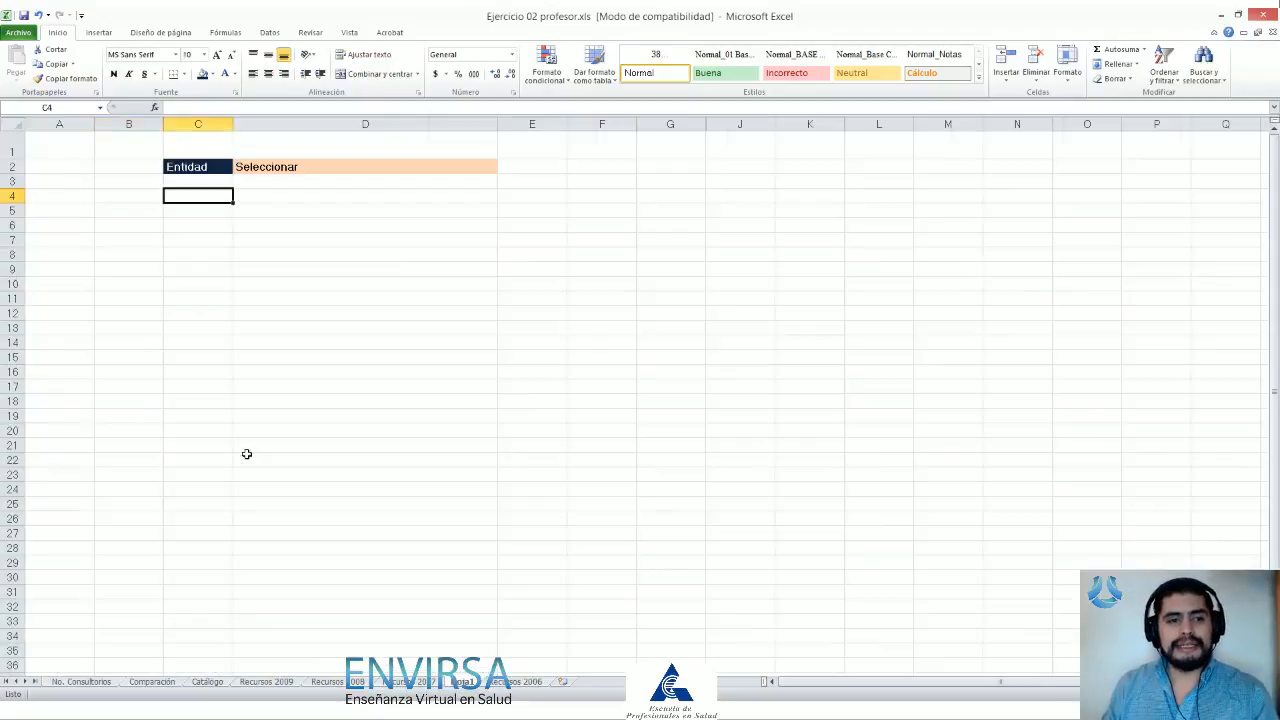
key(Left)
key(Right)
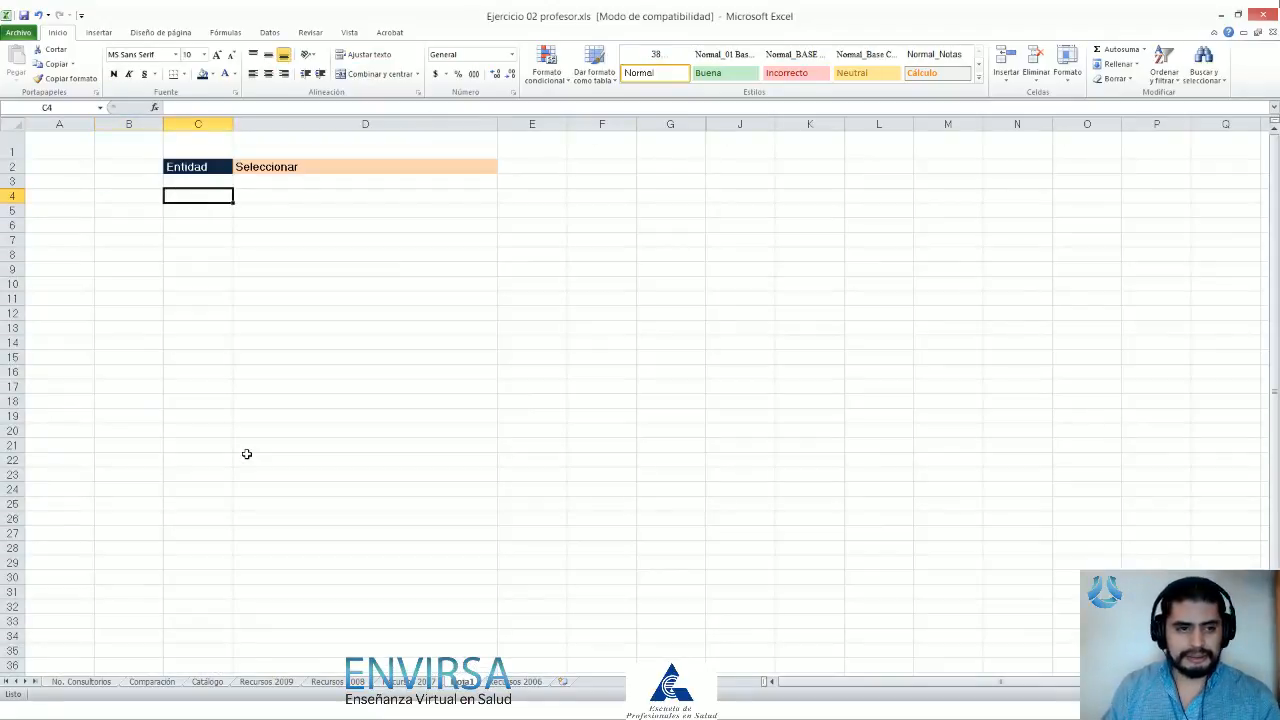
key(Left)
text(Cla)
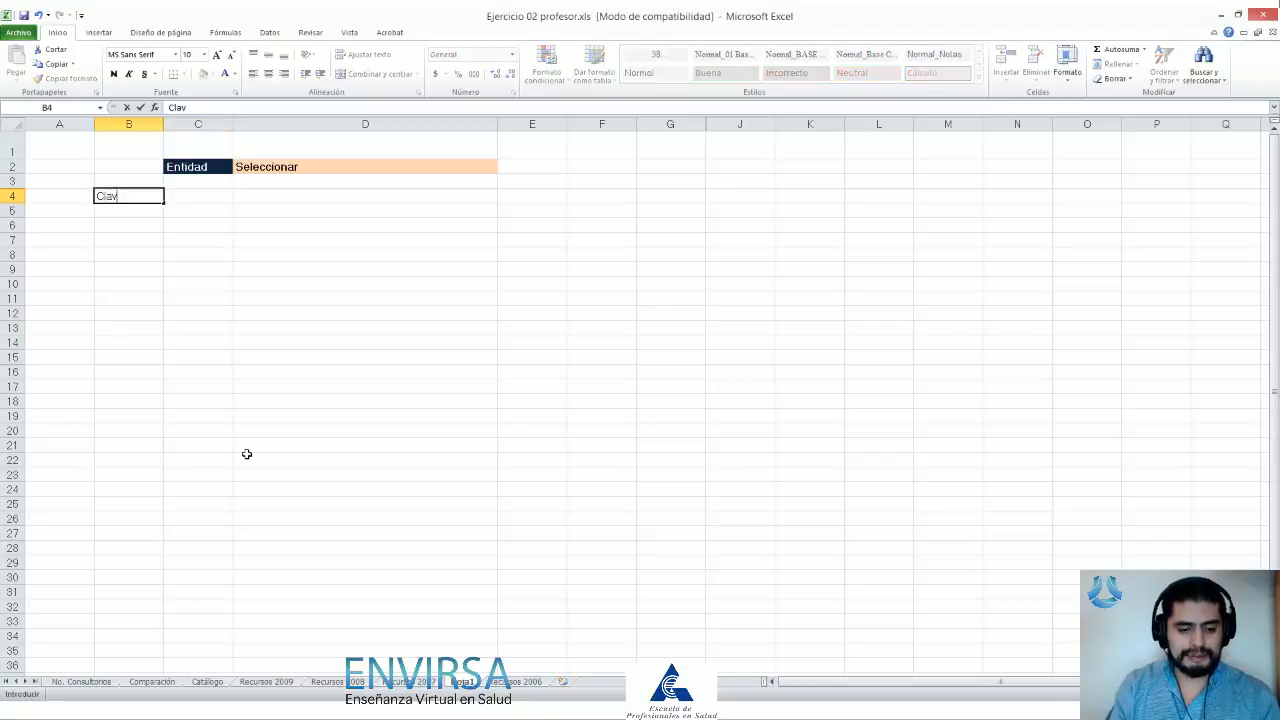
text(ve E13)
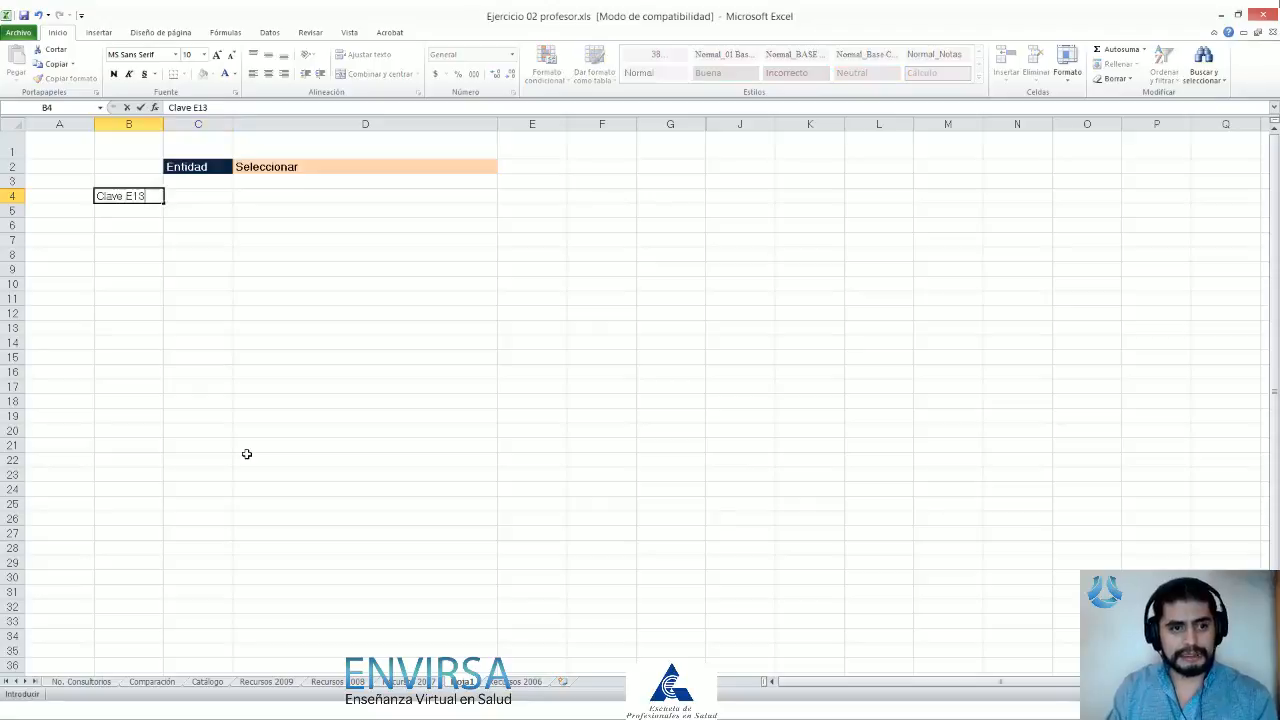
key(Return)
key(Return)
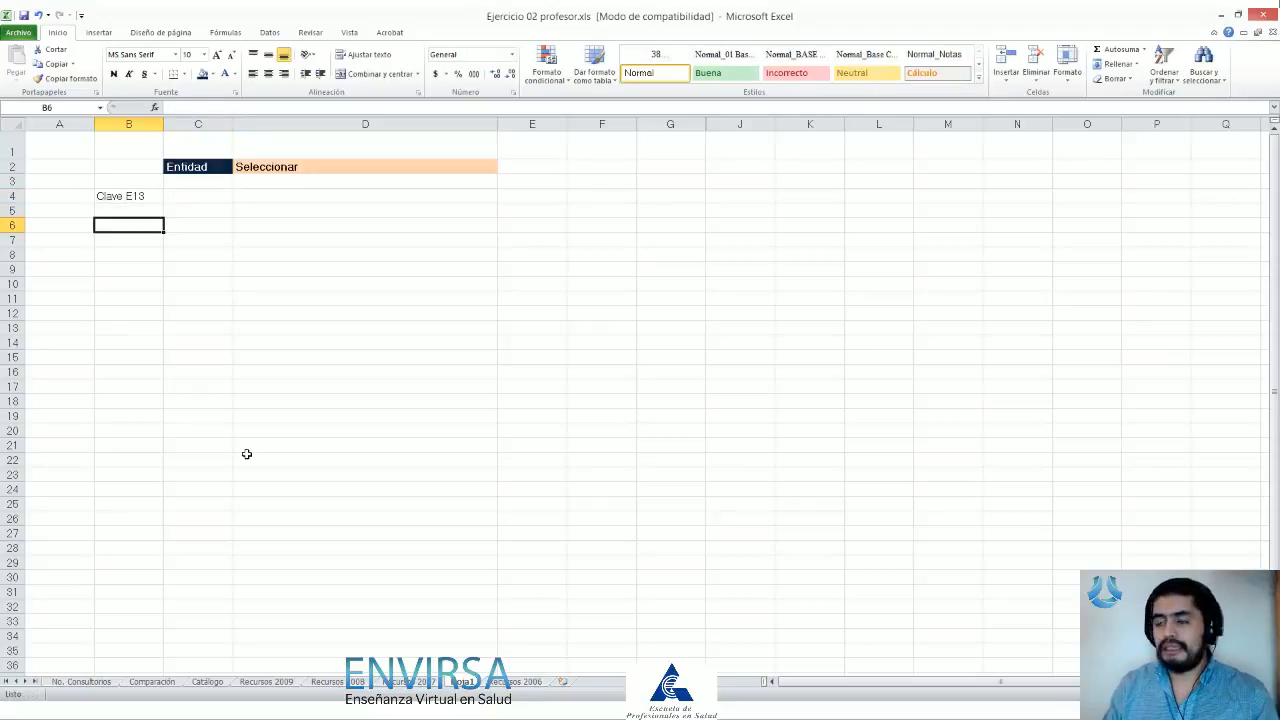
Step: Copy the E13 description "Total de consultorios" from cell B14 of the Catálogo sheet
key(Up)
key(ctrl+Page_Up)
key(ctrl+Page_Up)
key(ctrl+Page_Up)
key(ctrl+Page_Up)
key(ctrl+Page_Up)
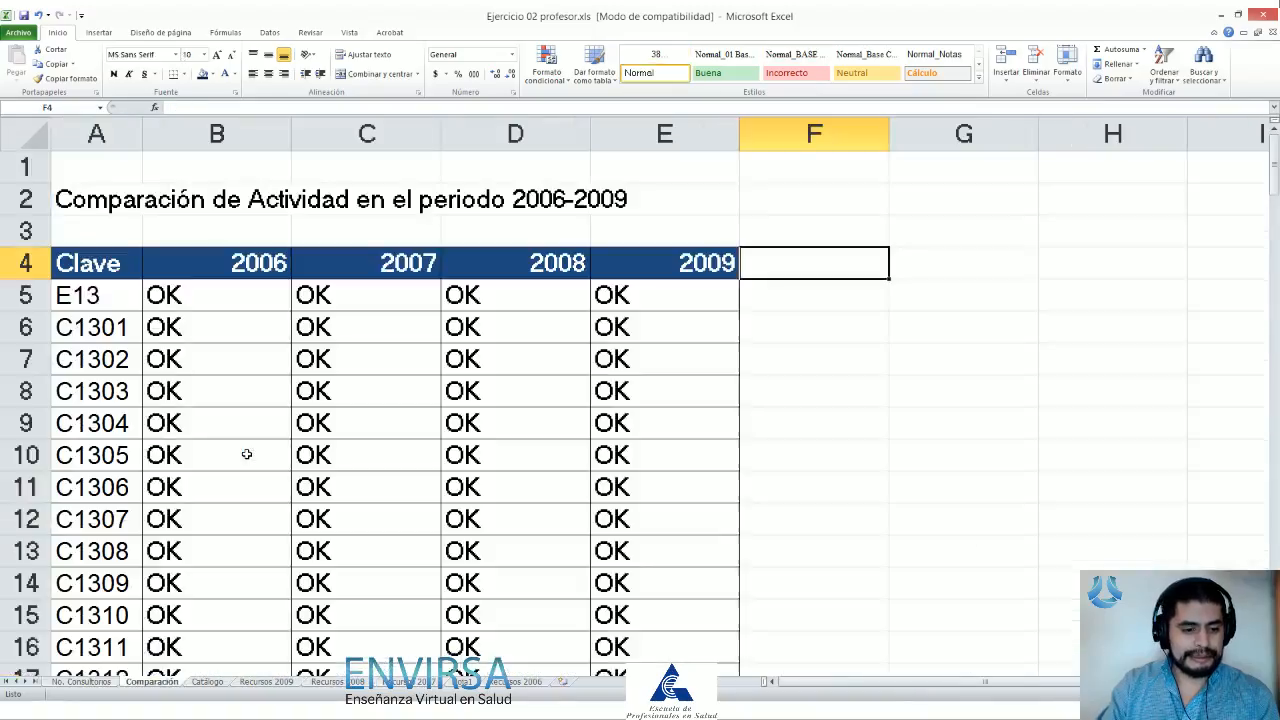
key(ctrl+Page_Up)
key(ctrl+Page_Down)
key(ctrl+Page_Down)
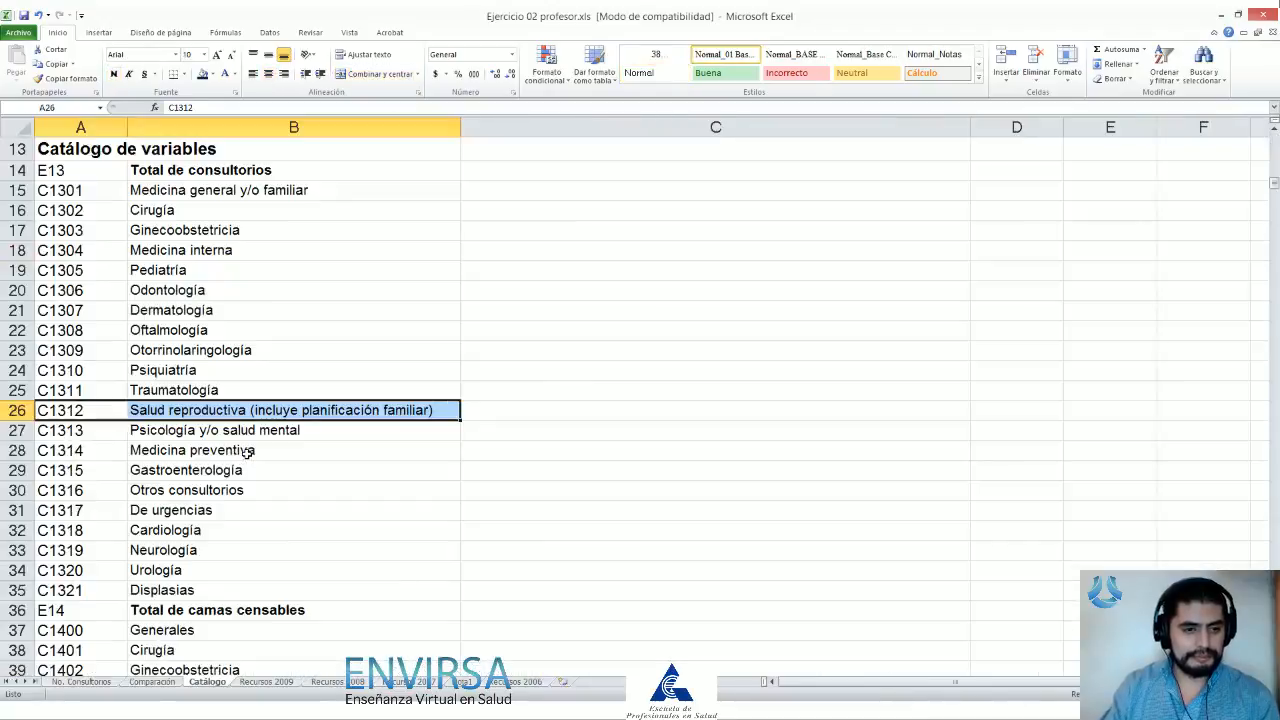
key(ctrl+Home)
key(Right)
key(F2)
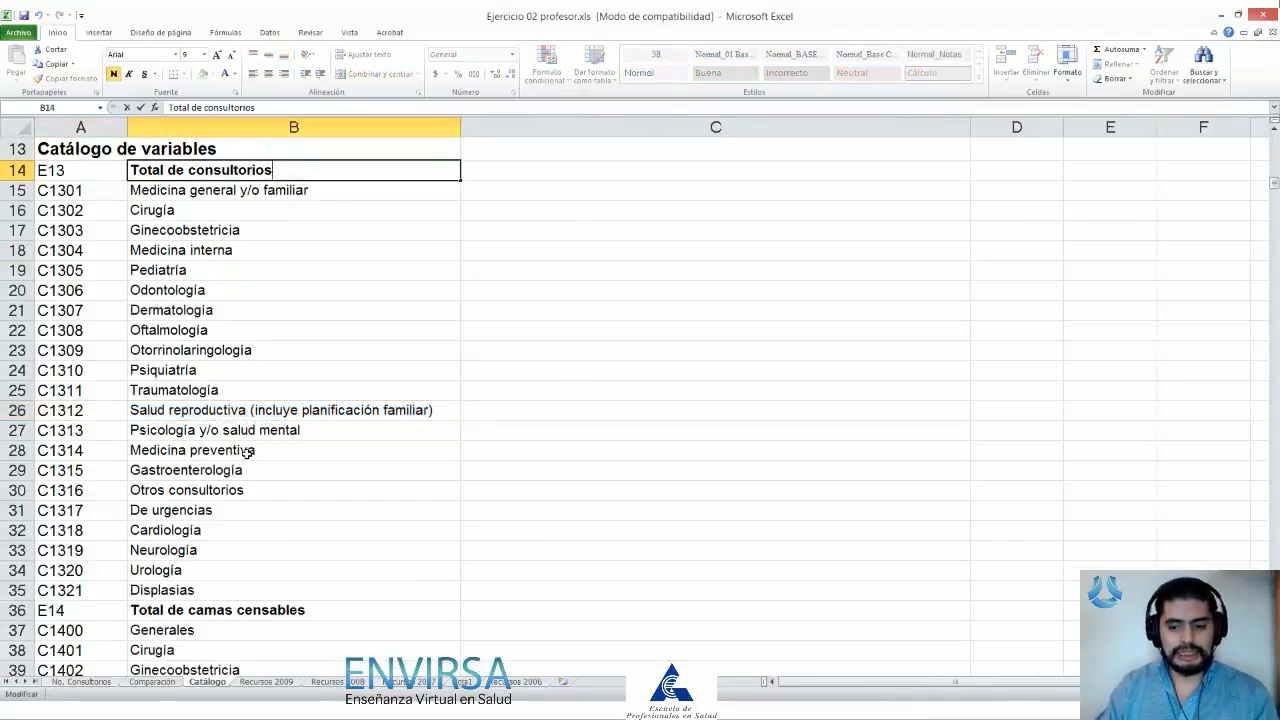
key(shift+Home)
key(ctrl+c)
key(Escape)
Step: Paste the copied description "Total de consultorios" into cell D4 of the selector sheet
key(ctrl+Page_Down)
key(ctrl+Page_Down)
key(ctrl+Page_Down)
key(ctrl+Page_Down)
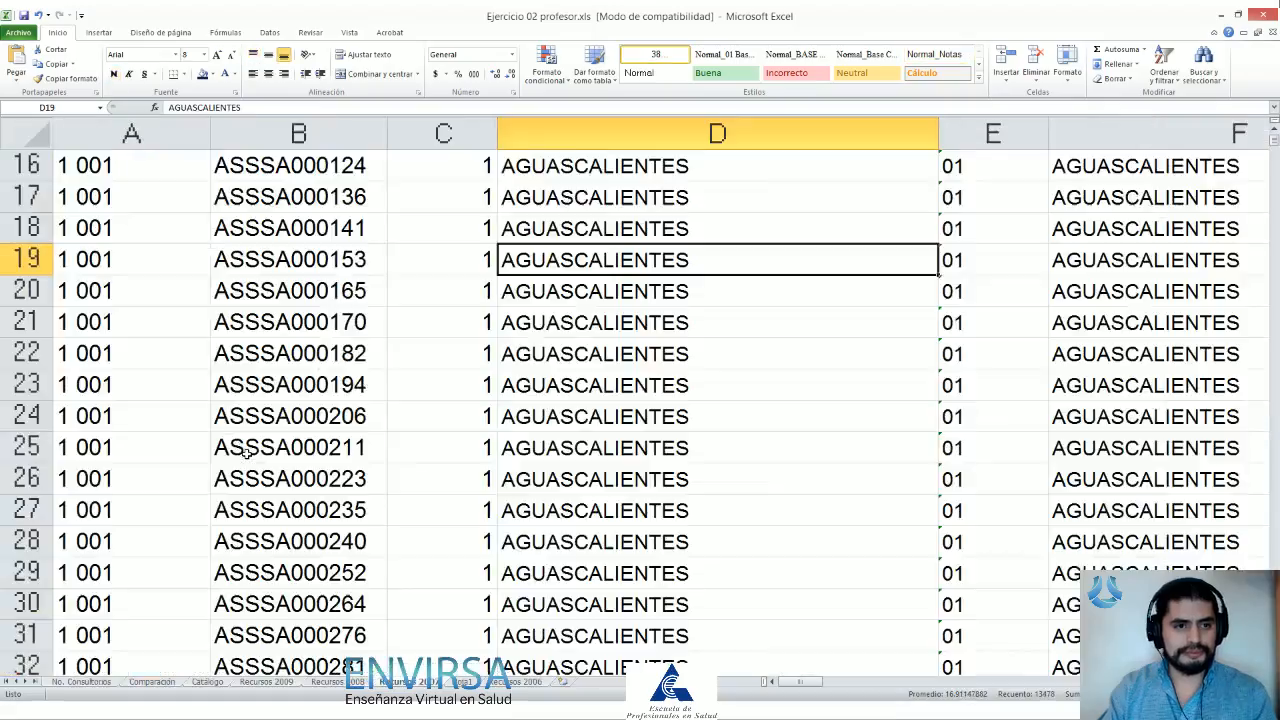
key(Right)
key(Up)
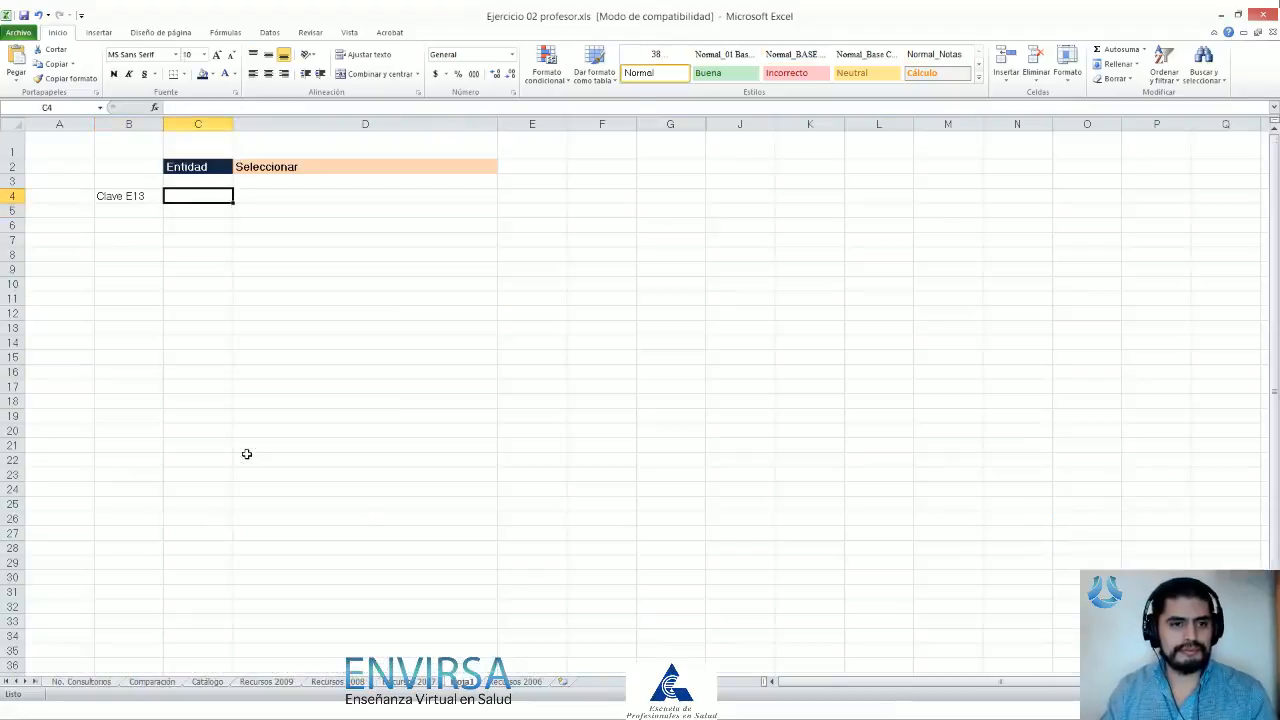
key(Right)
key(ctrl+v)
key(Left)
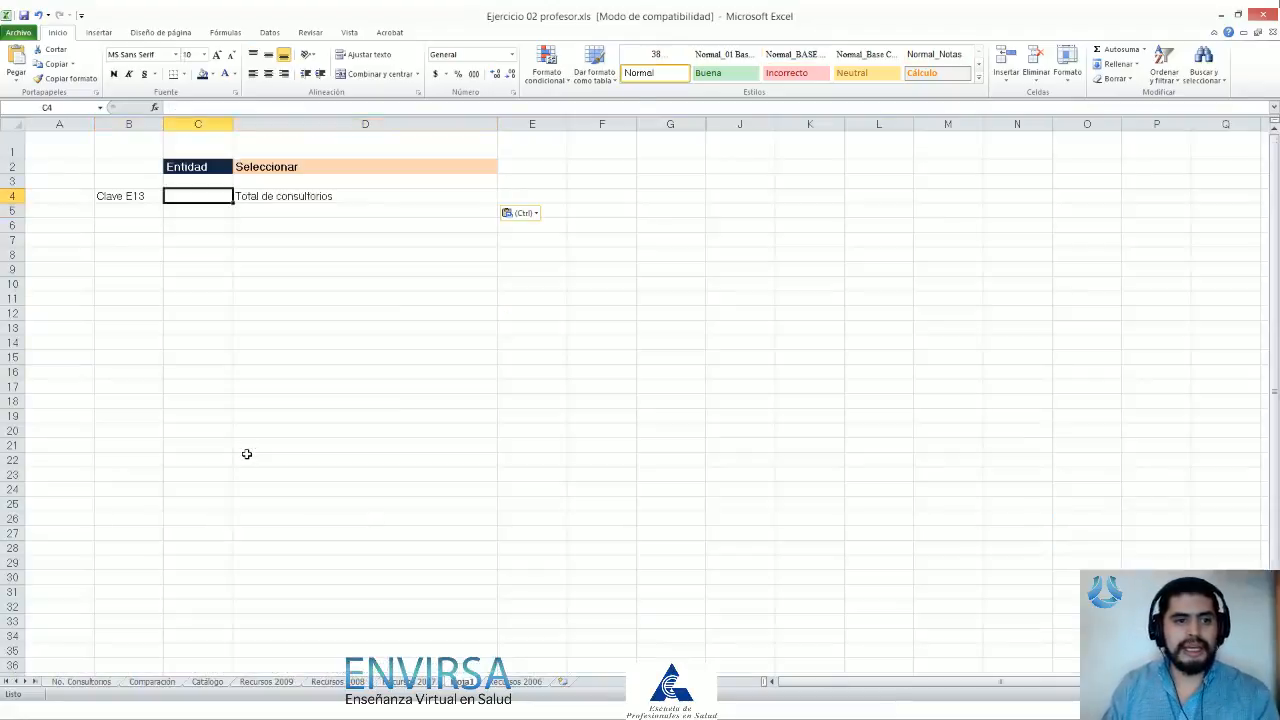
Step: Browse the state options in D2's drop-down list without choosing one, and check the row 4 labels below it
key(Down)
key(Left)
key(Up)
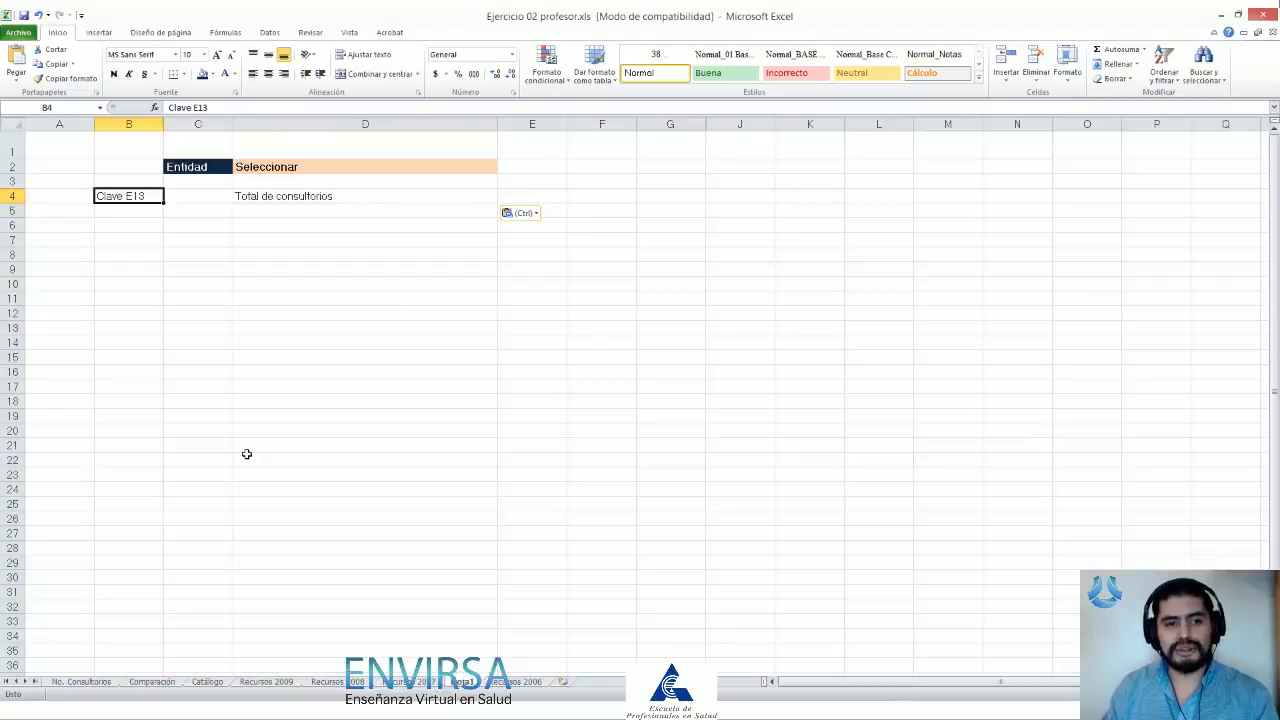
key(Right)
key(Right)
key(Up)
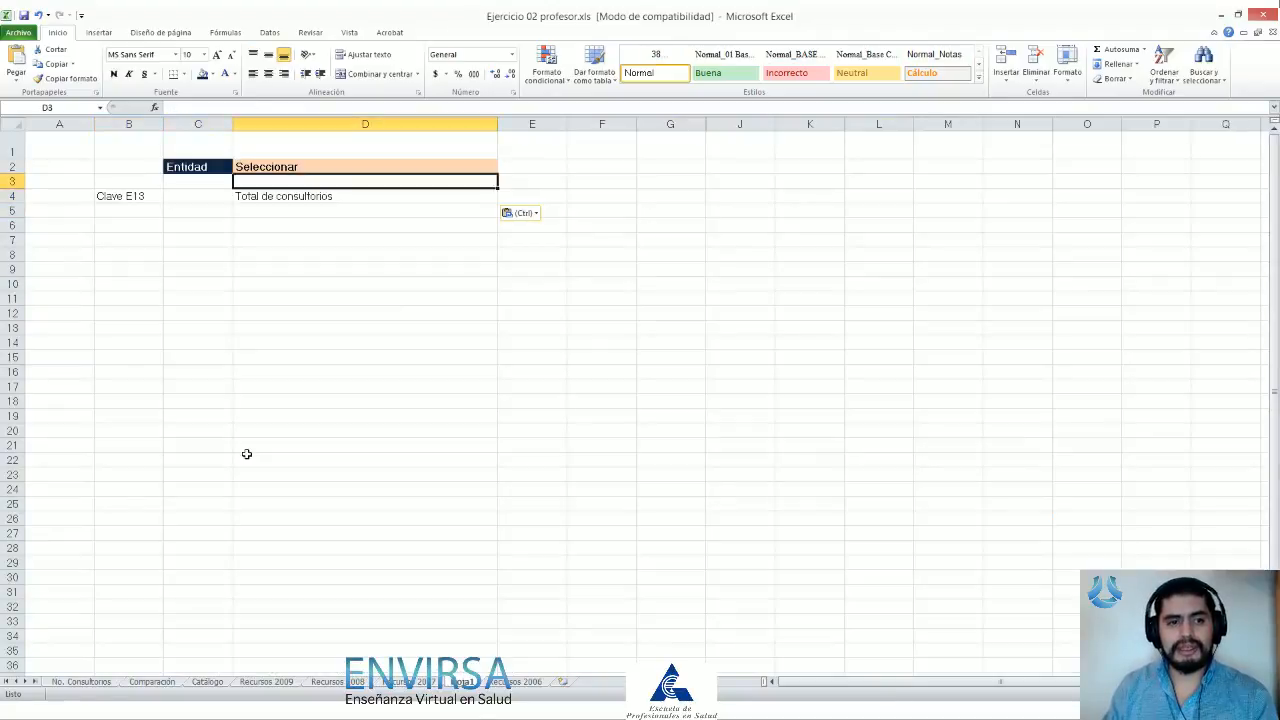
key(Up)
key(alt+Down)
key(Down)
key(Down)
key(Down)
key(Down)
key(Down)
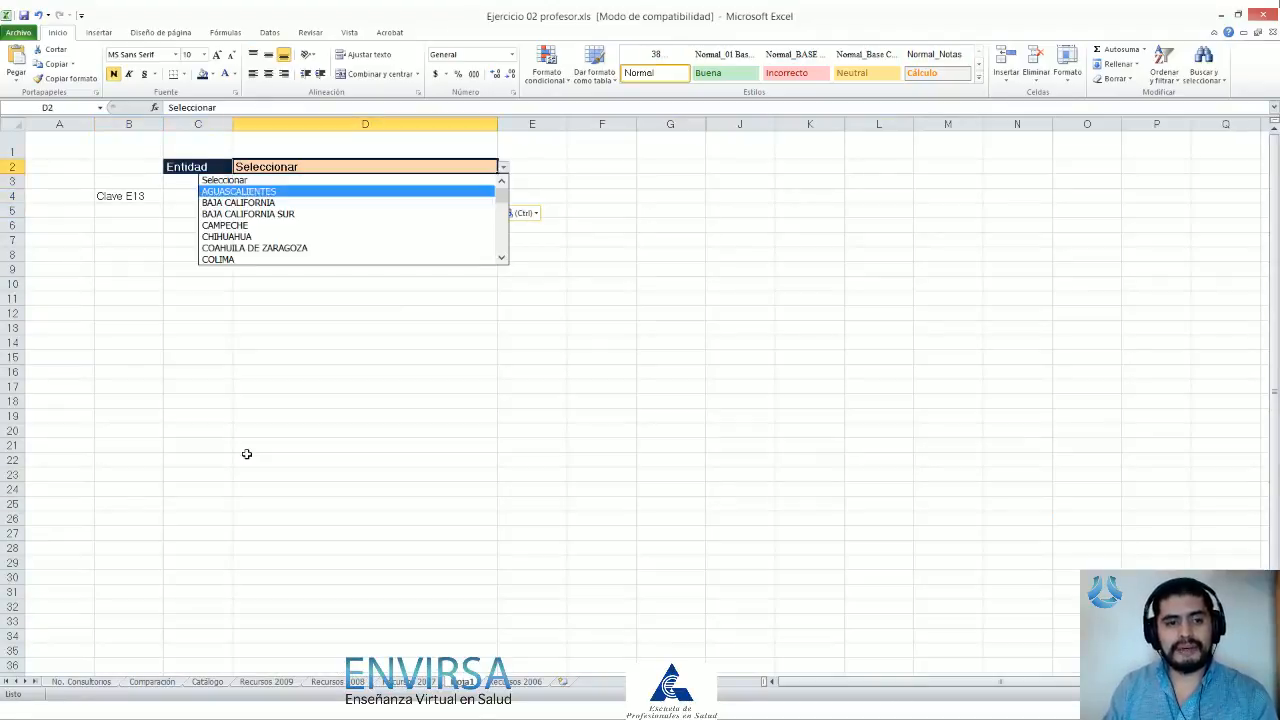
key(Up)
key(Up)
key(Up)
key(Up)
key(Up)
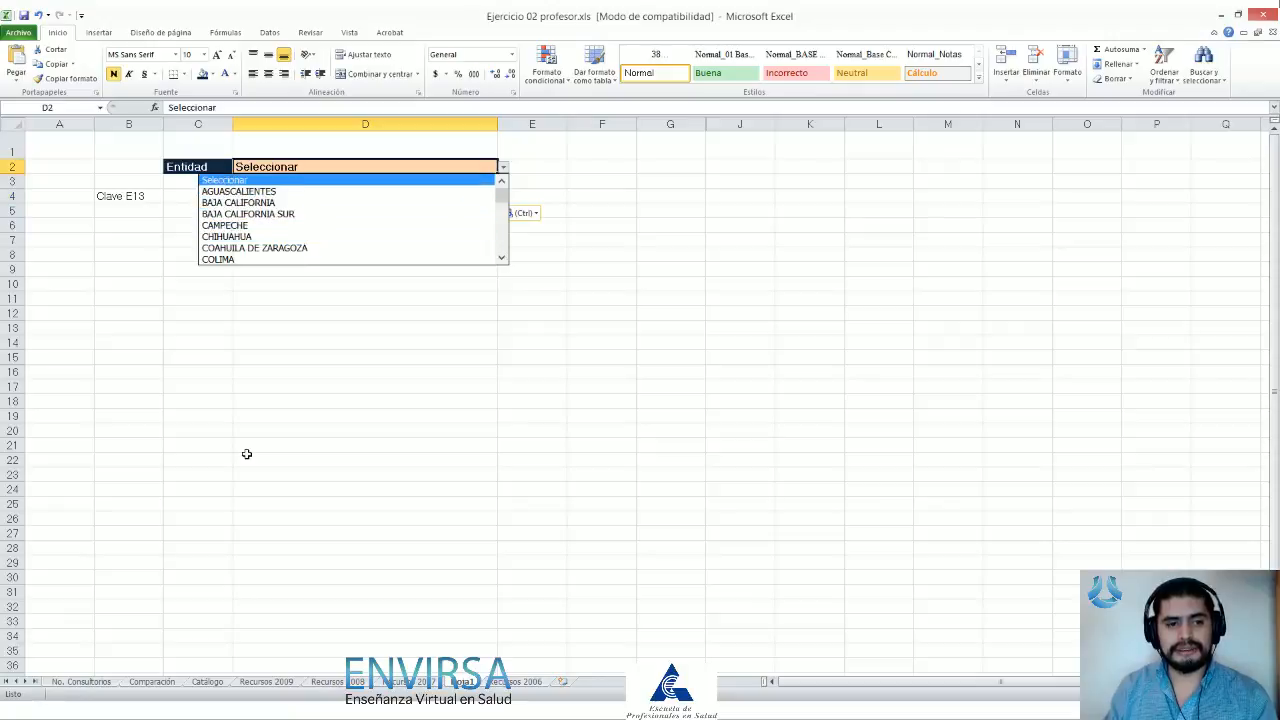
key(Down)
key(Down)
key(Down)
key(Down)
key(Down)
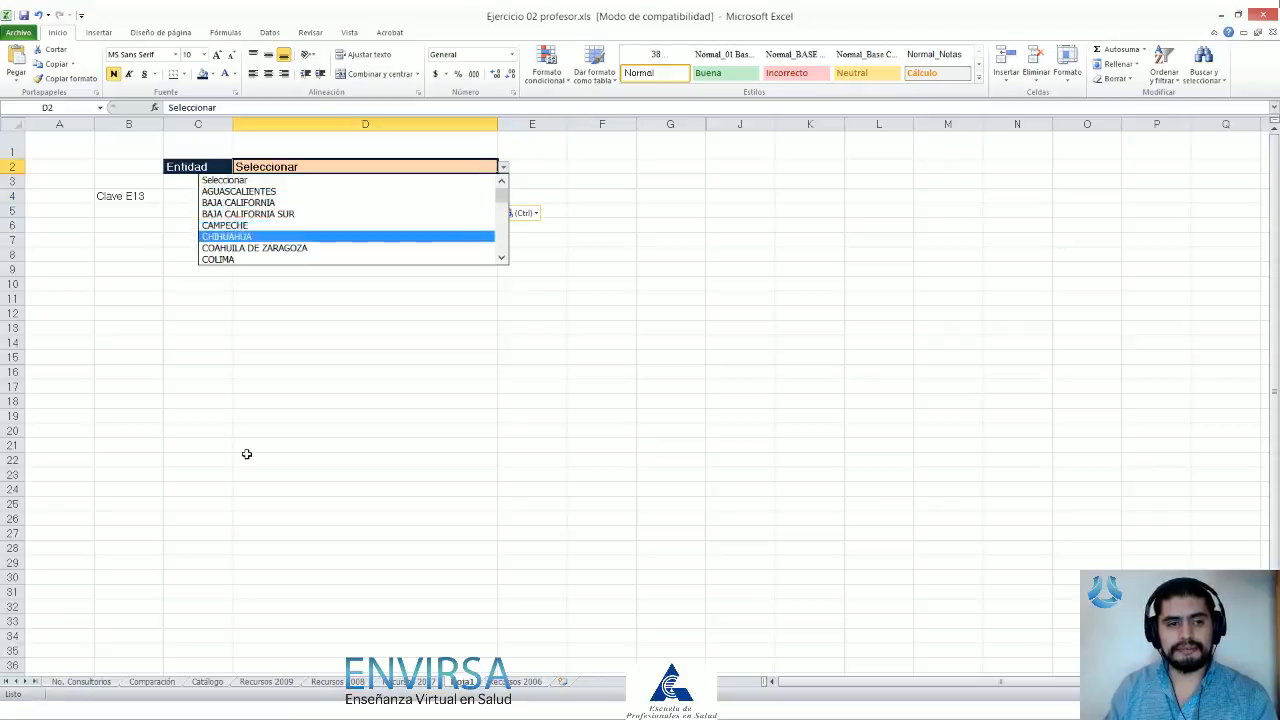
key(Escape)
key(Down)
key(Left)
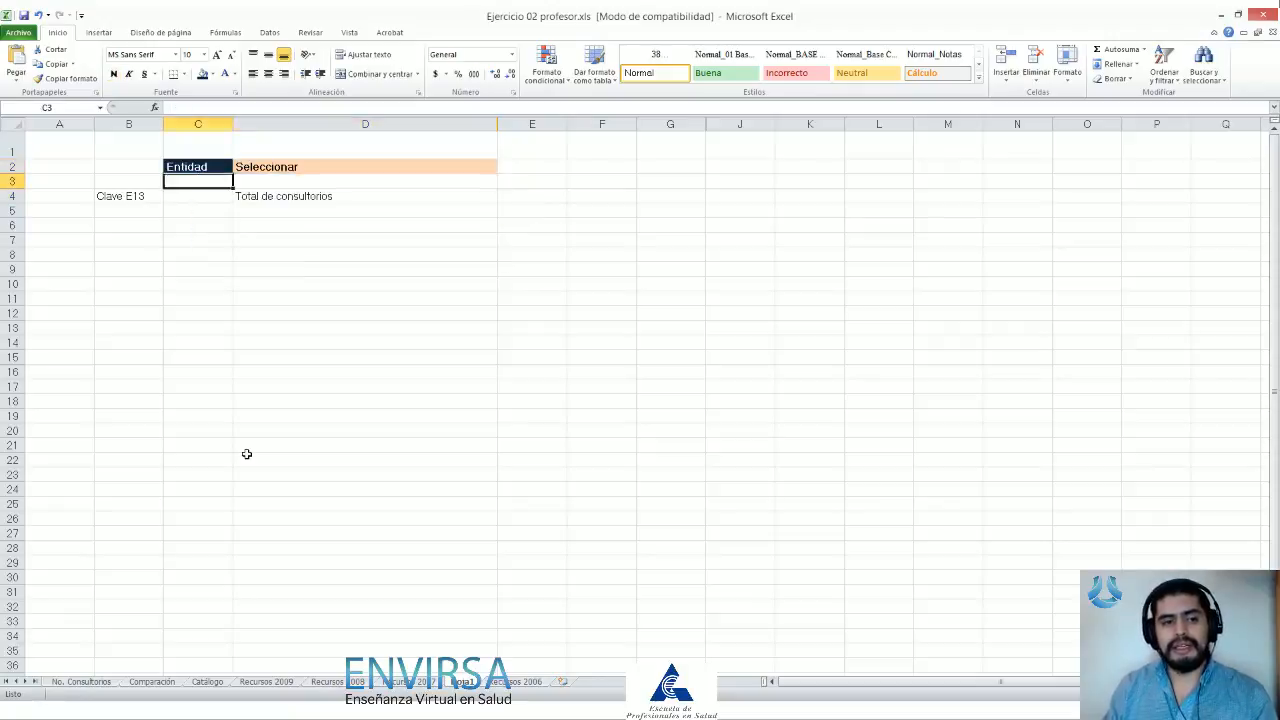
key(Down)
key(Right)
key(Left)
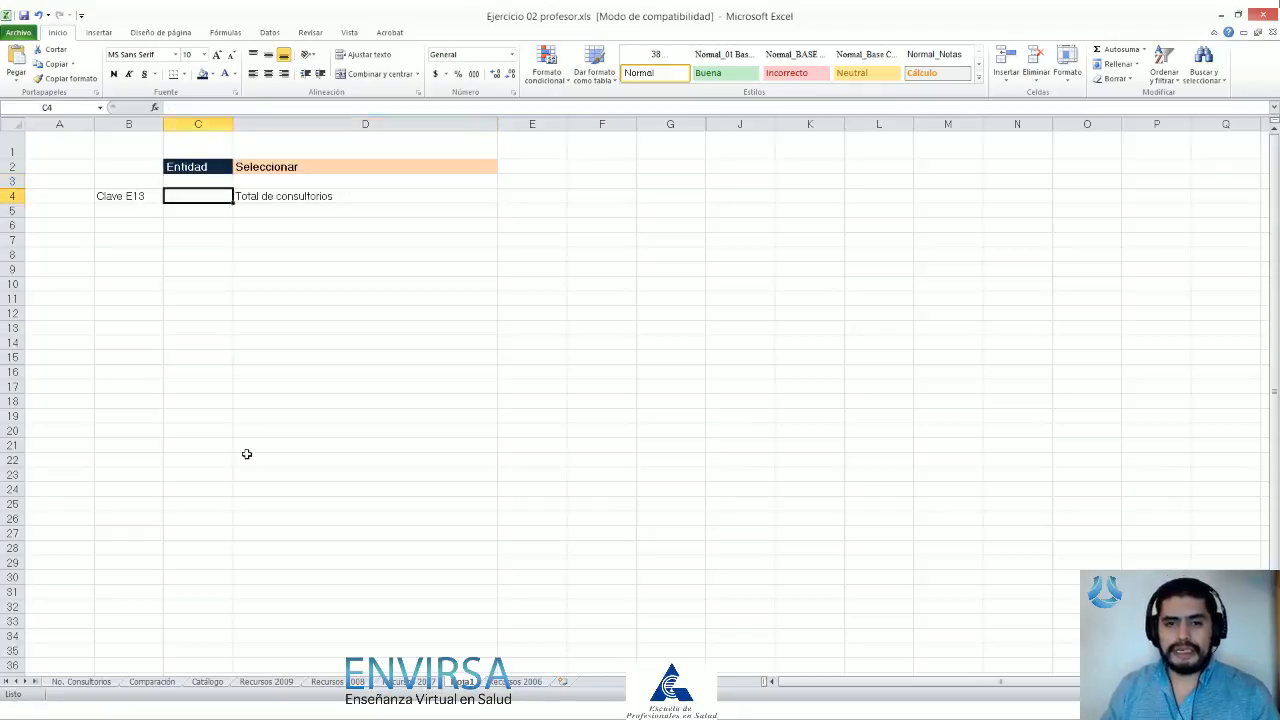
Step: Unhide columns H and I and compare their state codes and names with D2's drop-down options
drag(699, 131, 767, 131)
right_click(767, 134)
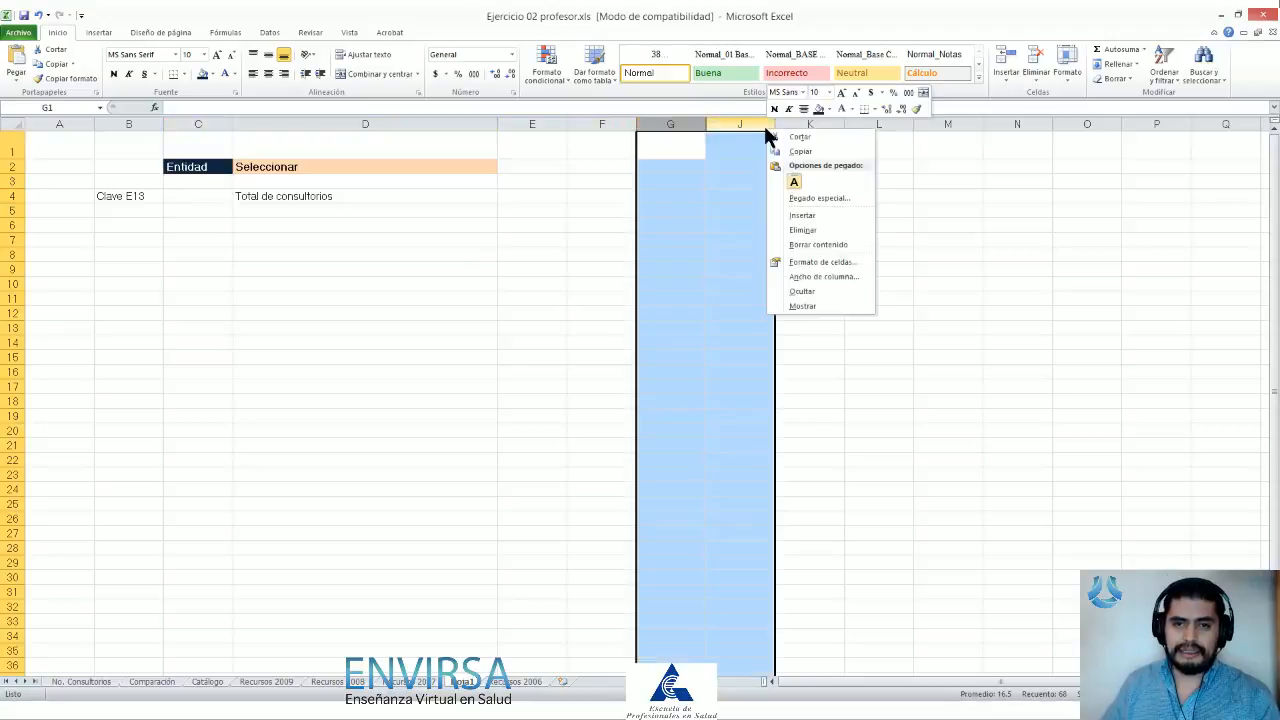
click(829, 300)
drag(740, 181, 766, 637)
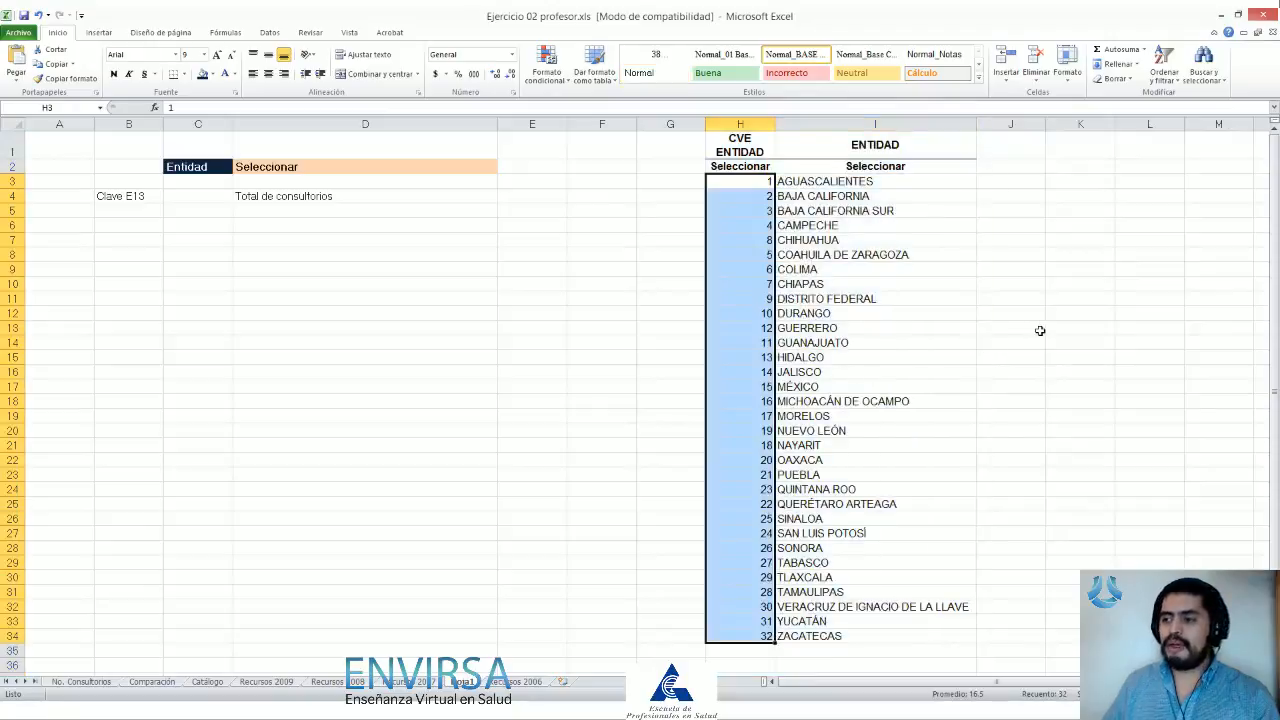
click(424, 170)
click(503, 168)
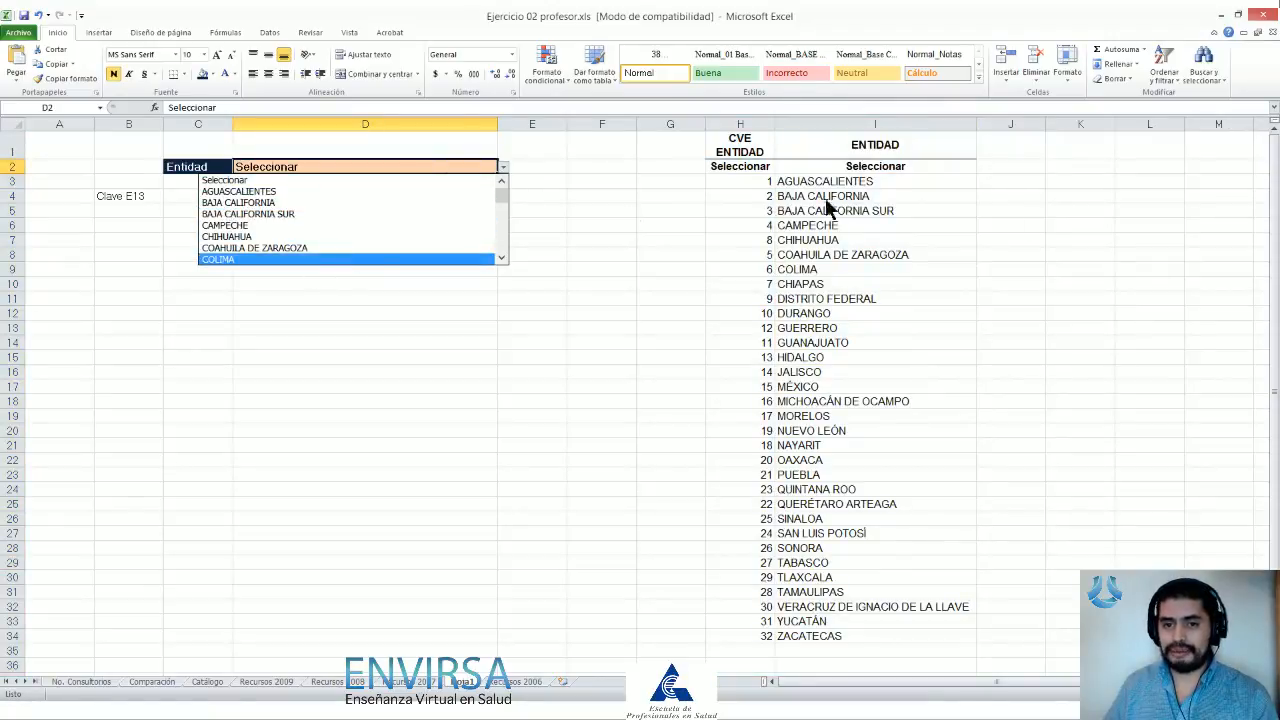
key(Escape)
Step: Move the CVE ENTIDAD column from H to J so the codes follow the ENTIDAD names
click(741, 123)
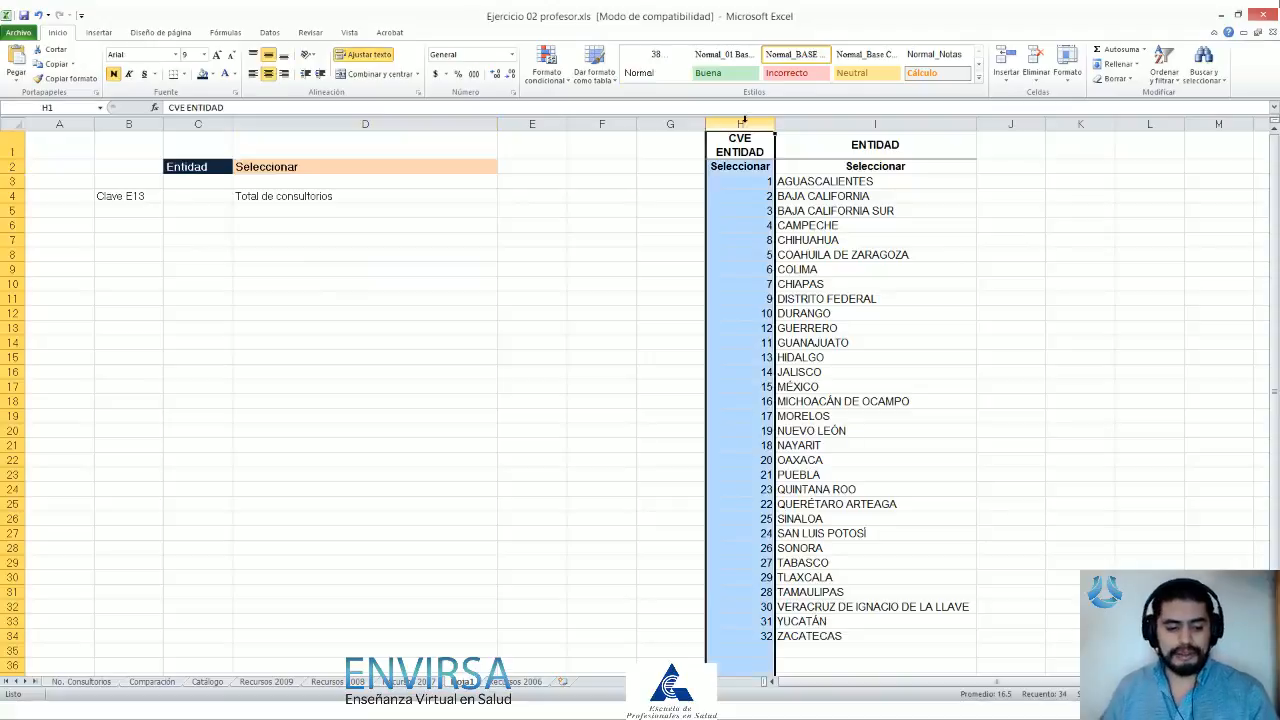
key(ctrl+c)
key(Right)
key(Right)
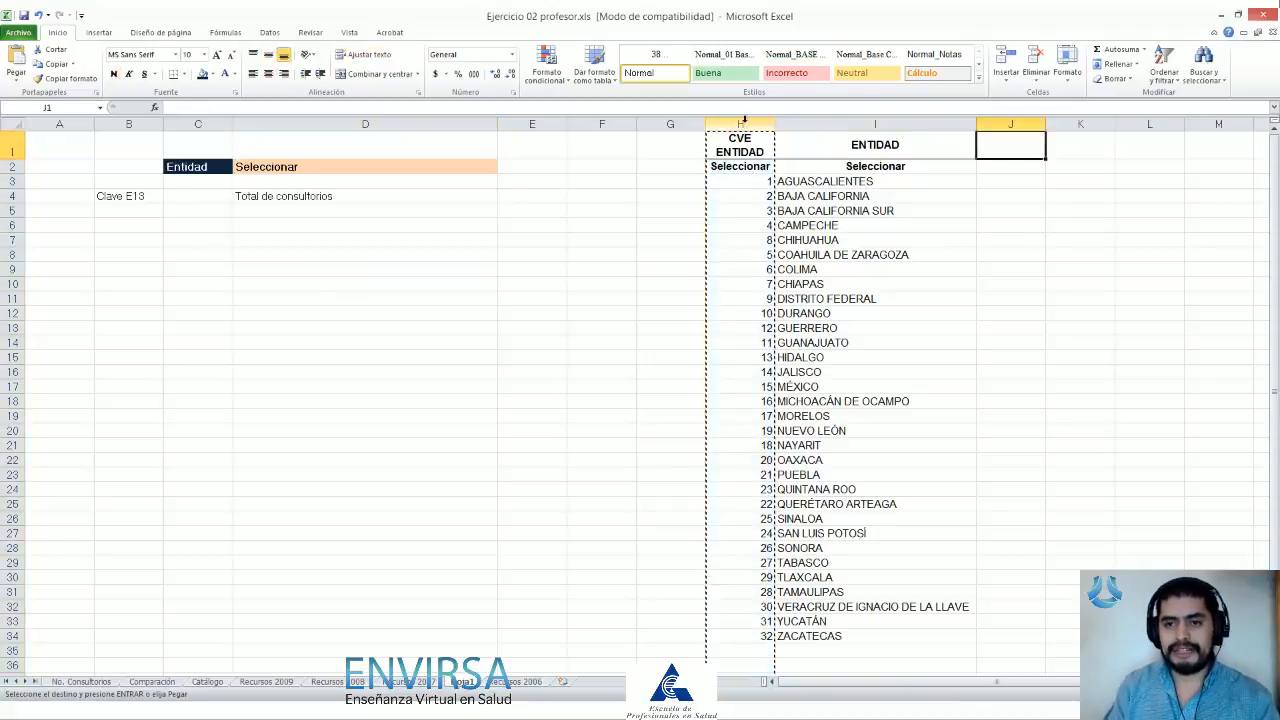
key(ctrl+v)
key(Down)
key(Down)
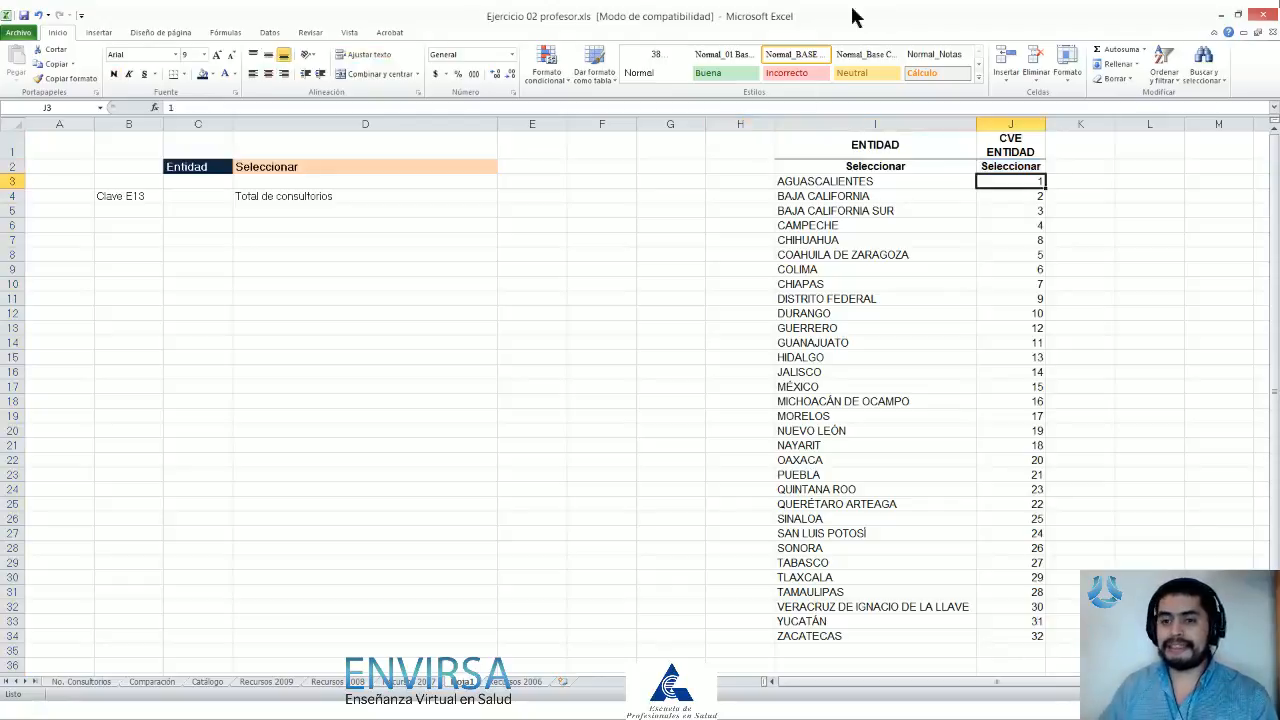
click(881, 123)
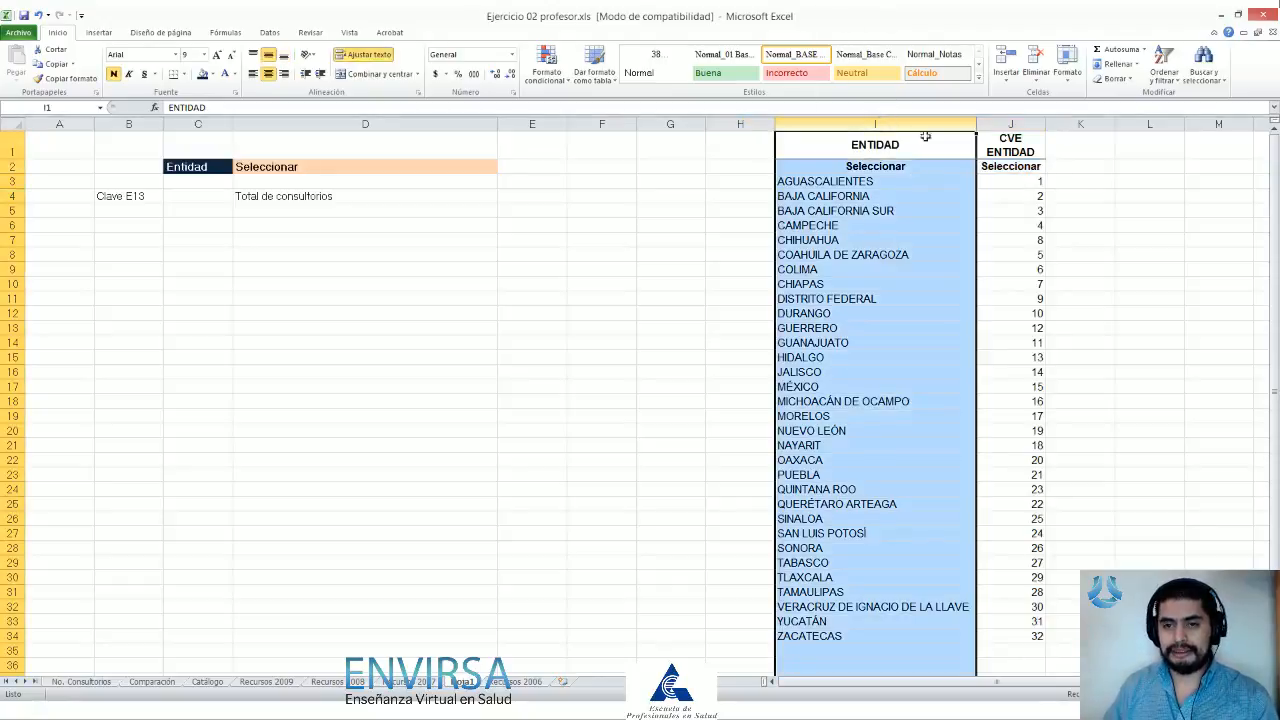
Step: Add a border around cell D5, below the "Total de consultorios" label
click(183, 197)
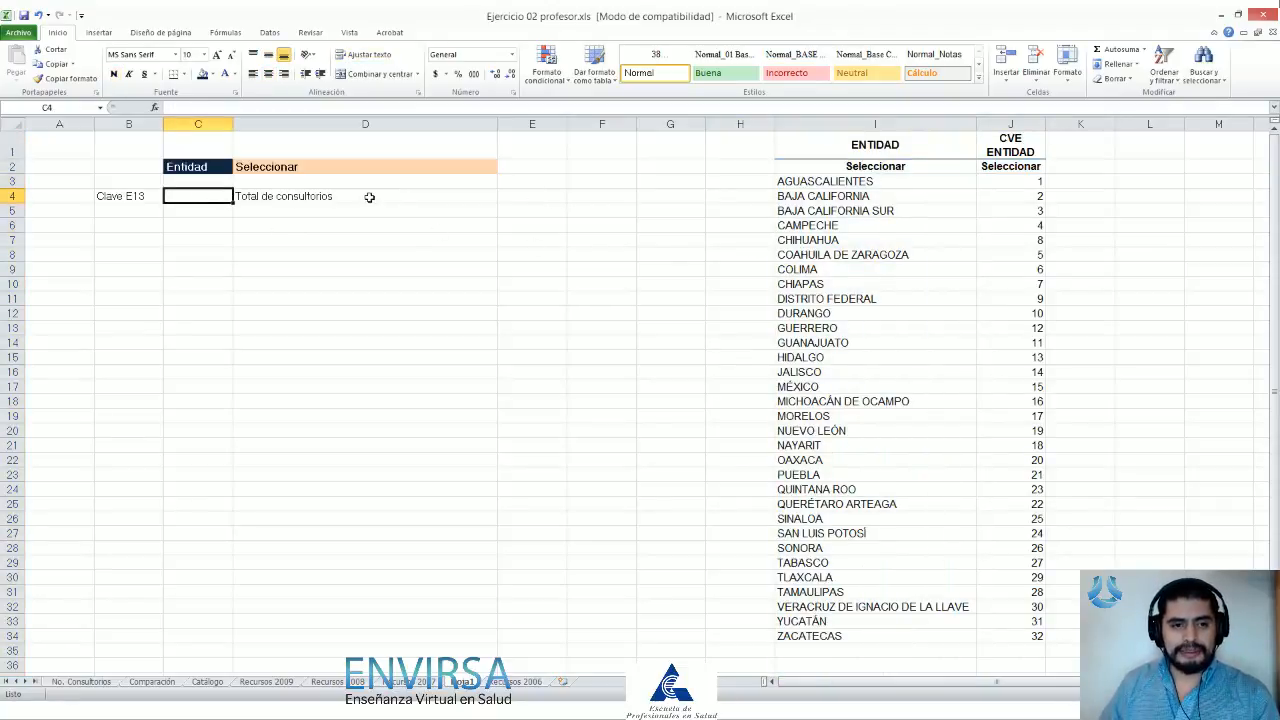
click(369, 197)
click(362, 212)
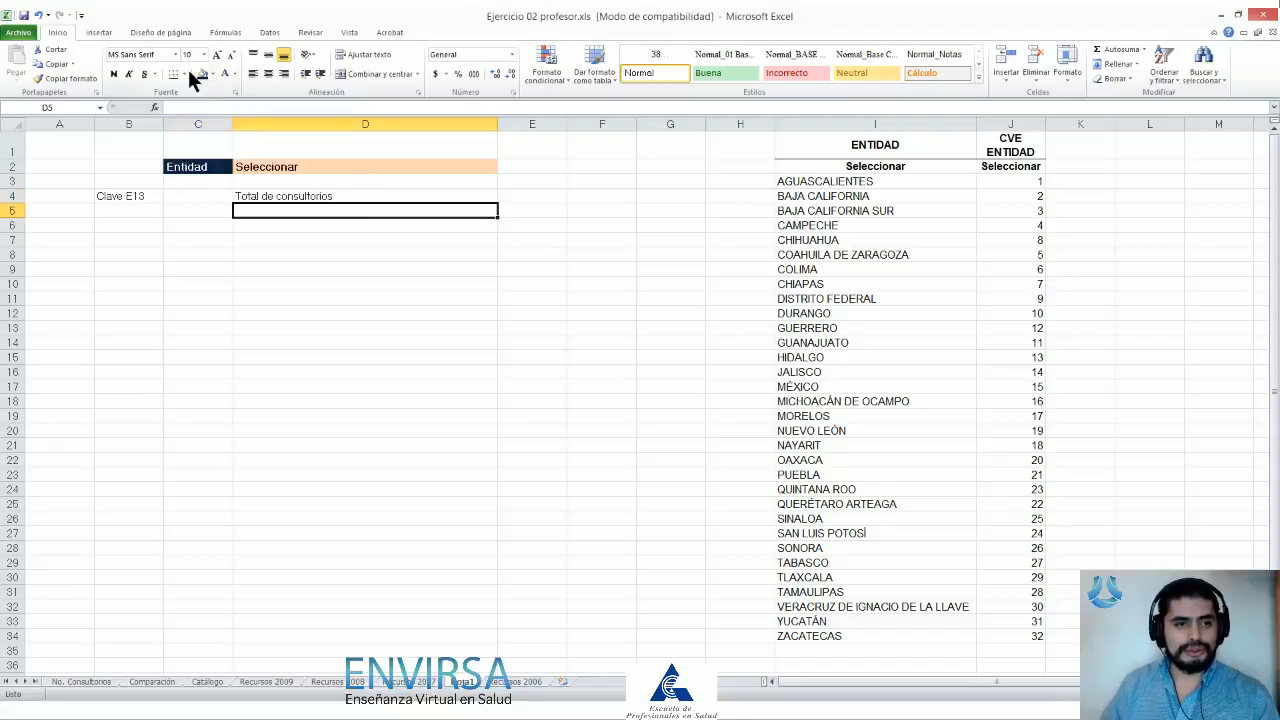
click(183, 74)
click(198, 147)
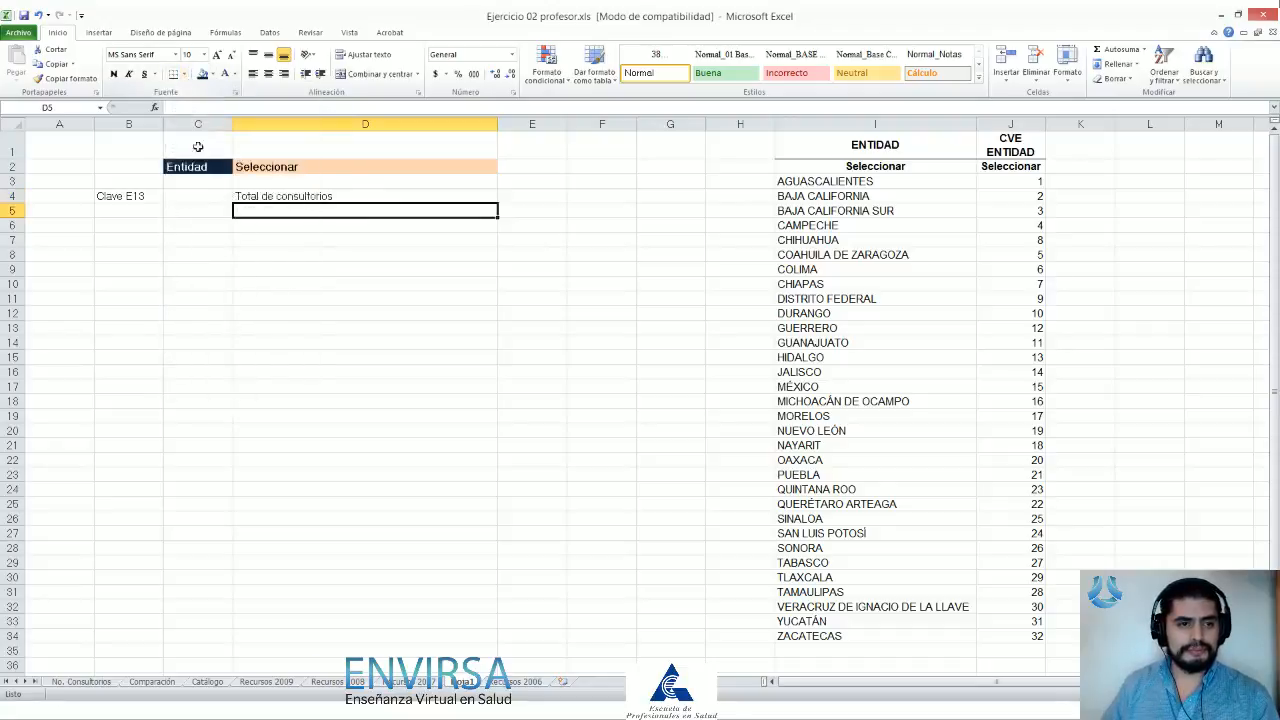
click(184, 74)
click(208, 206)
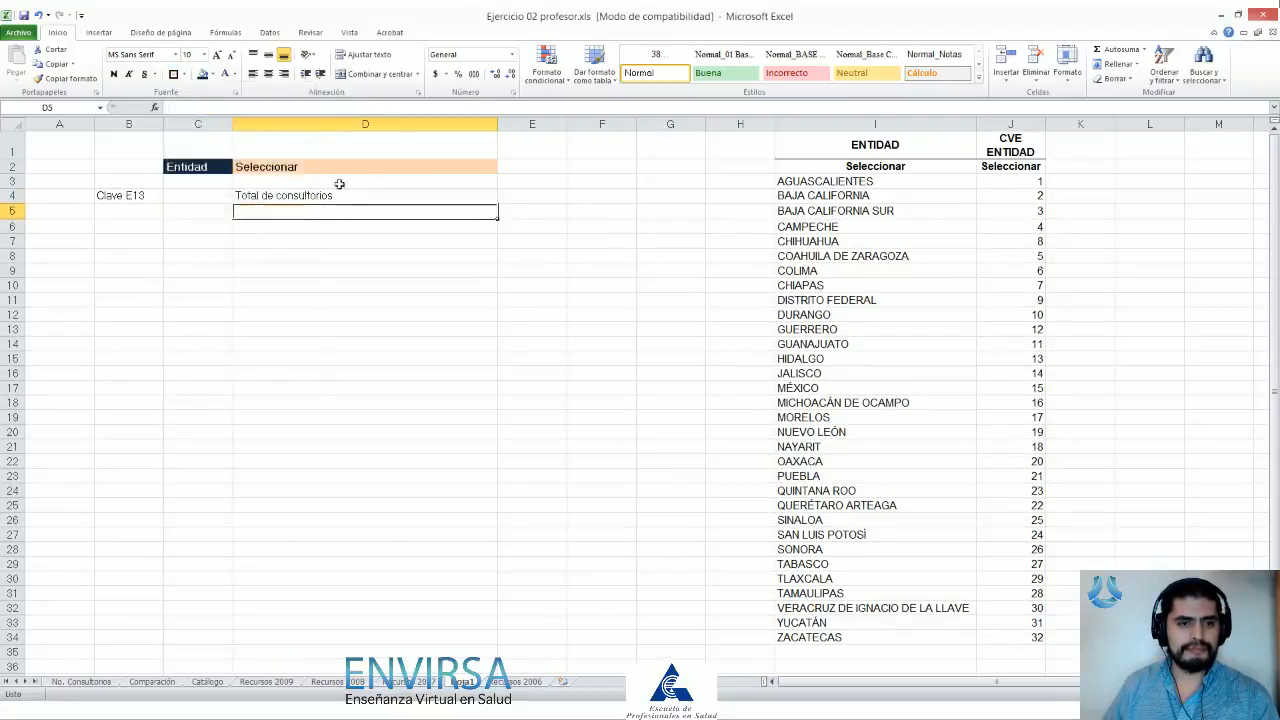
Step: Bold D4, apply the Entidad cell's dark header format to D4 and B4, and select D5
click(281, 196)
key(ctrl+n)
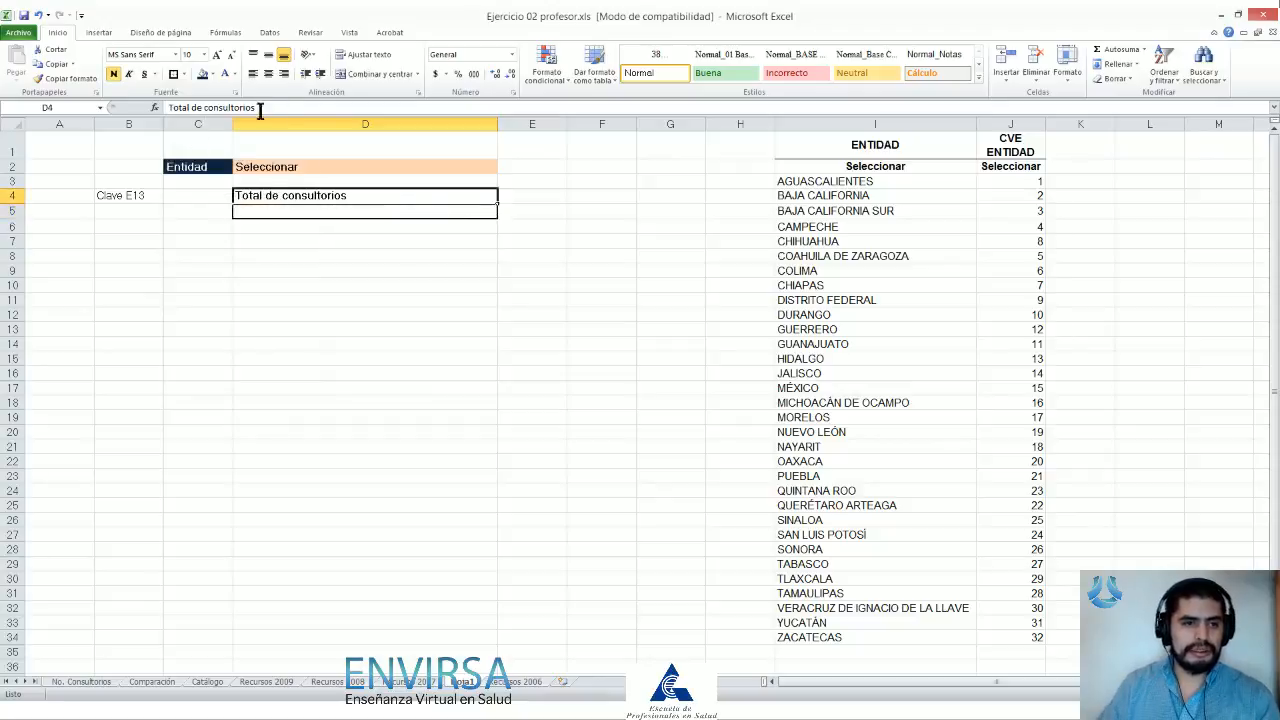
click(202, 168)
click(62, 78)
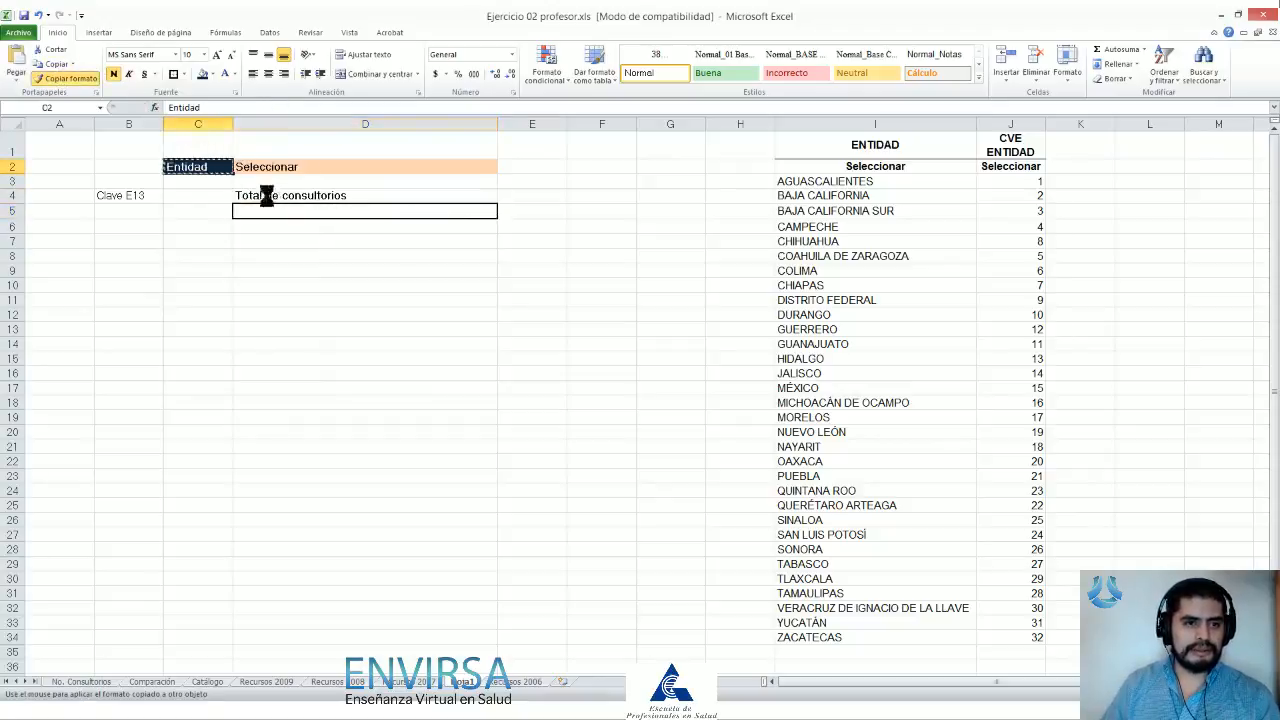
click(255, 196)
click(65, 78)
click(130, 198)
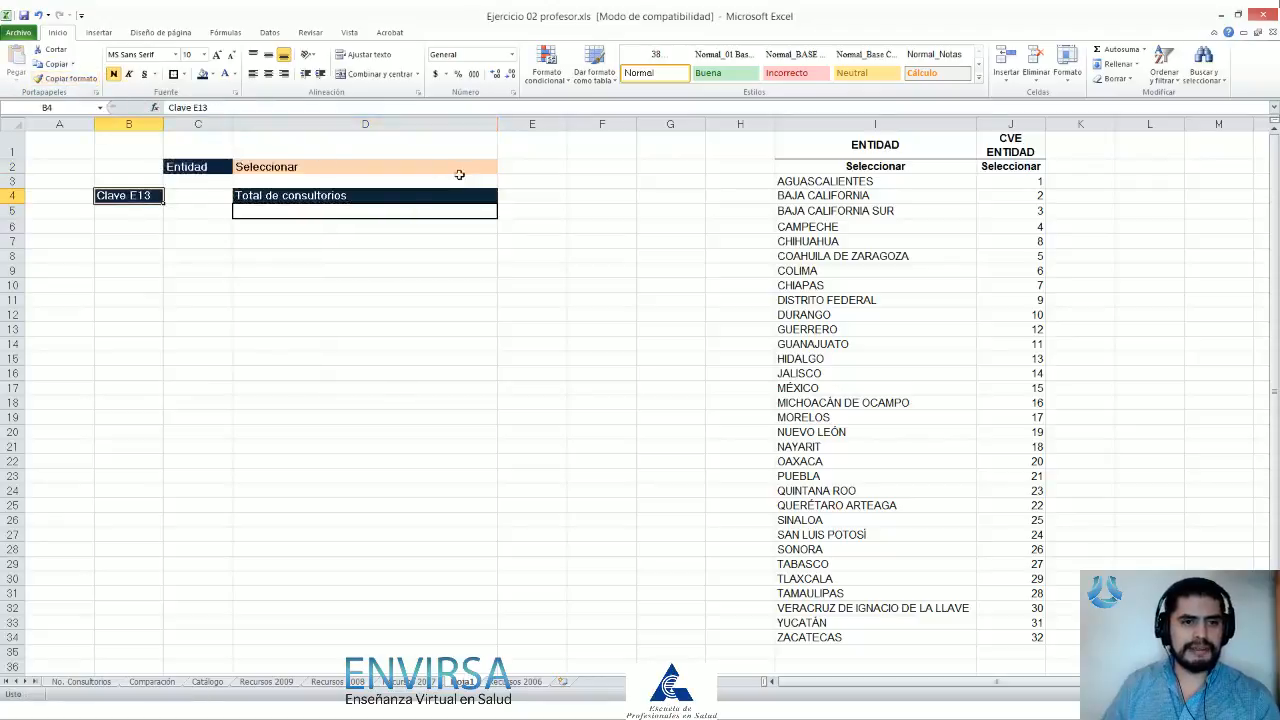
click(356, 211)
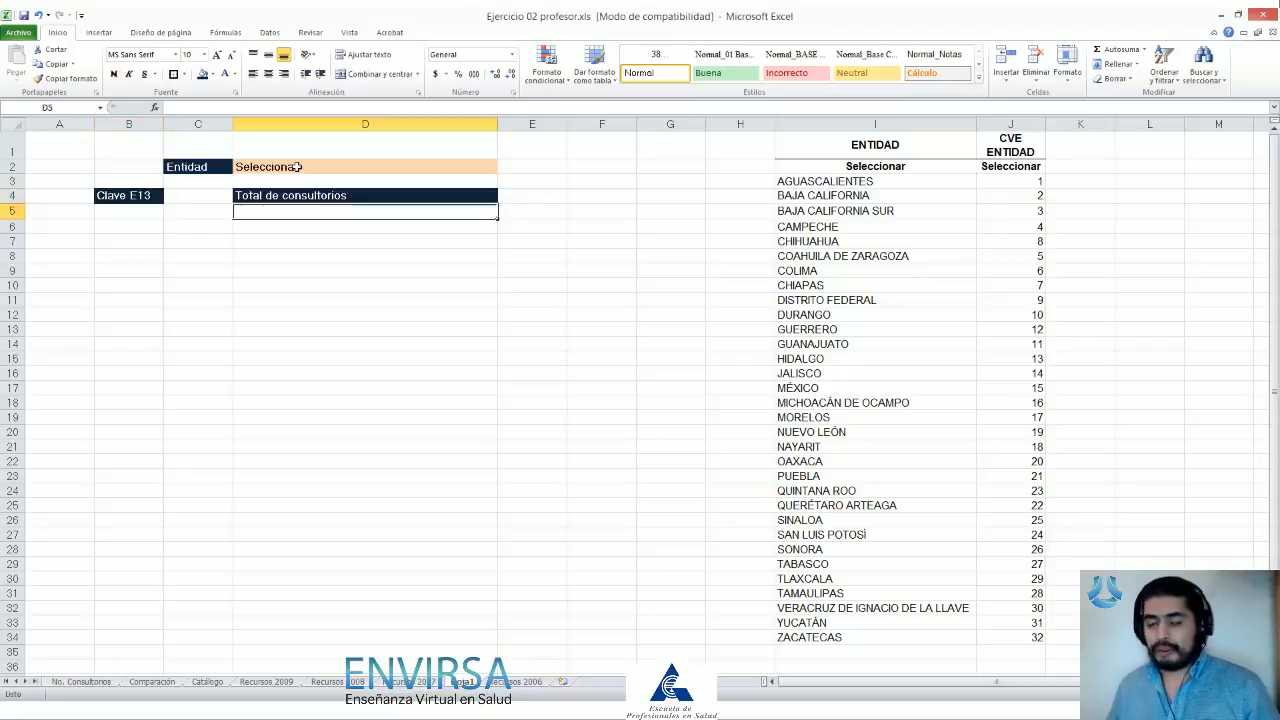
Step: Review the state options in D2's drop-down list
click(343, 163)
click(504, 167)
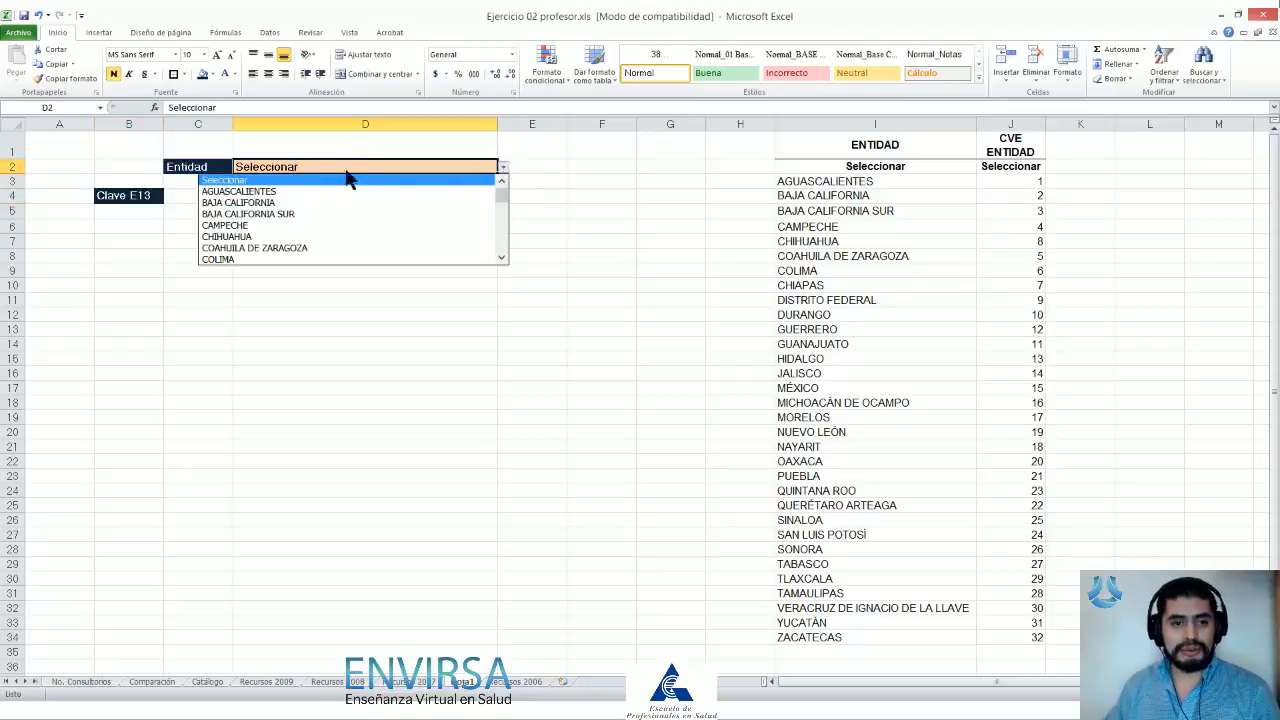
click(540, 201)
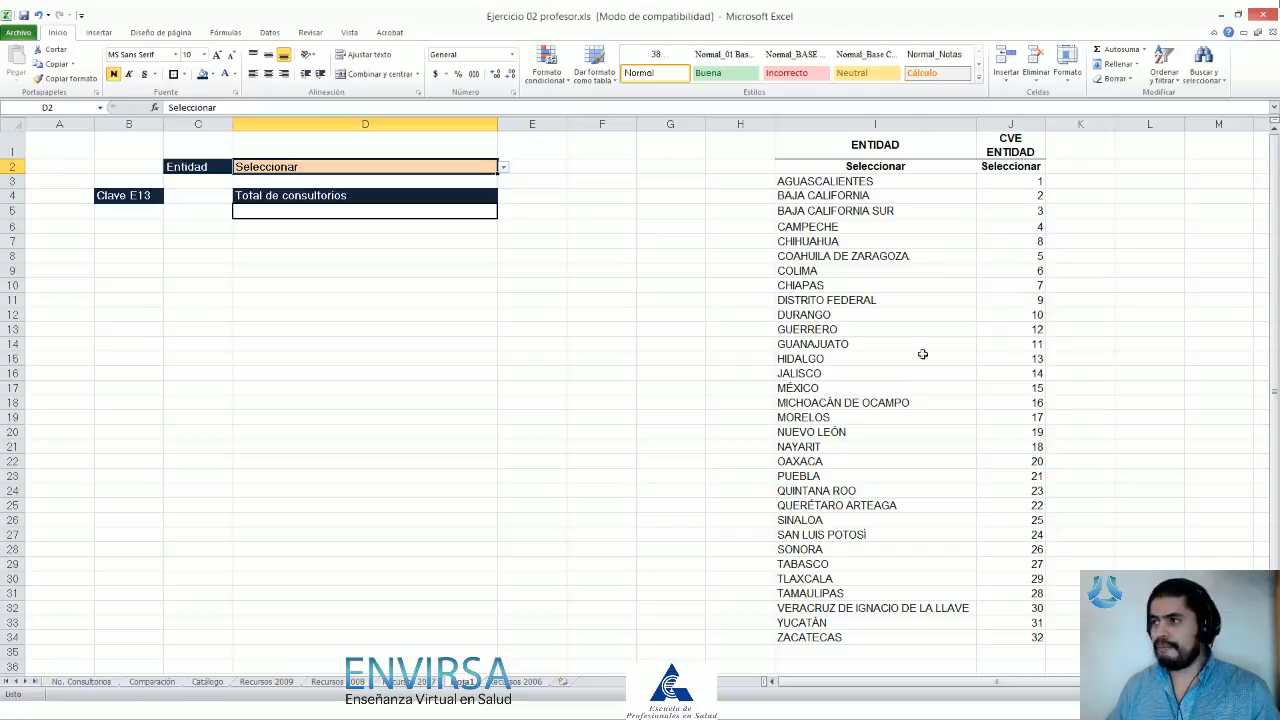
Step: Start a SUMAR.SI formula in D5 with 'Recursos 2006'!C:C, the CVE ENTIDAD column, as its range
click(322, 210)
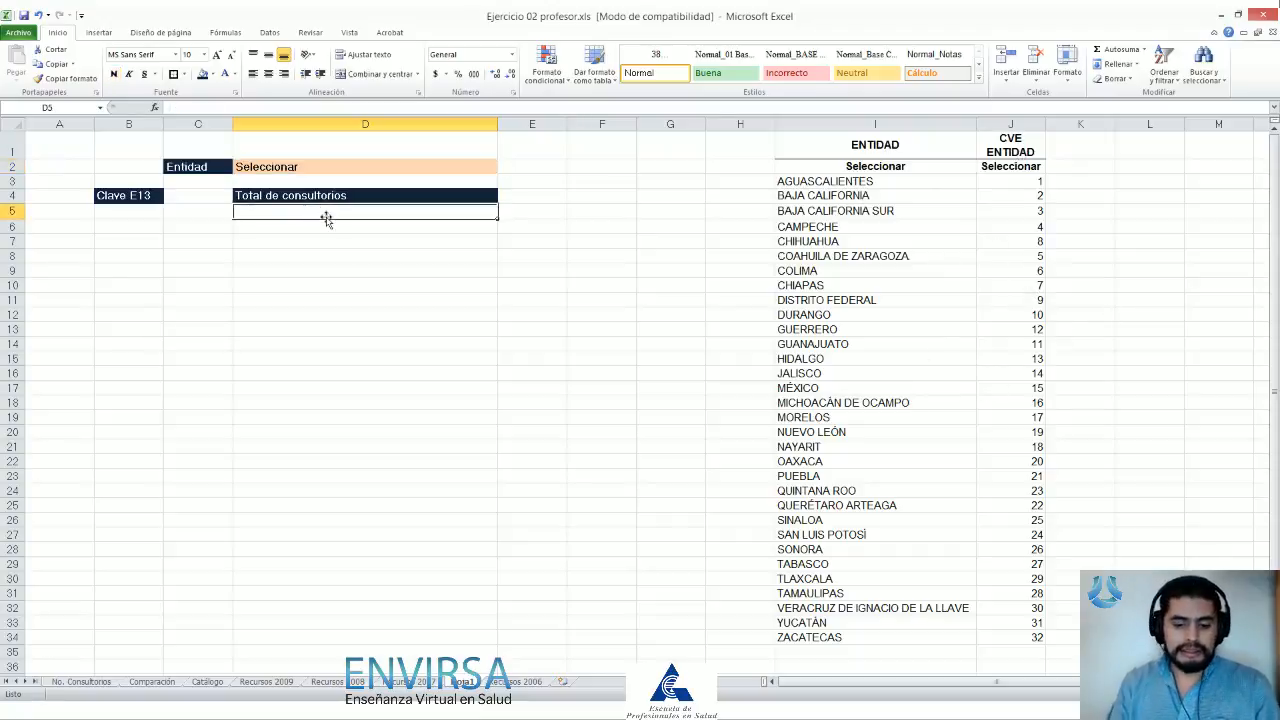
text(=sumar)
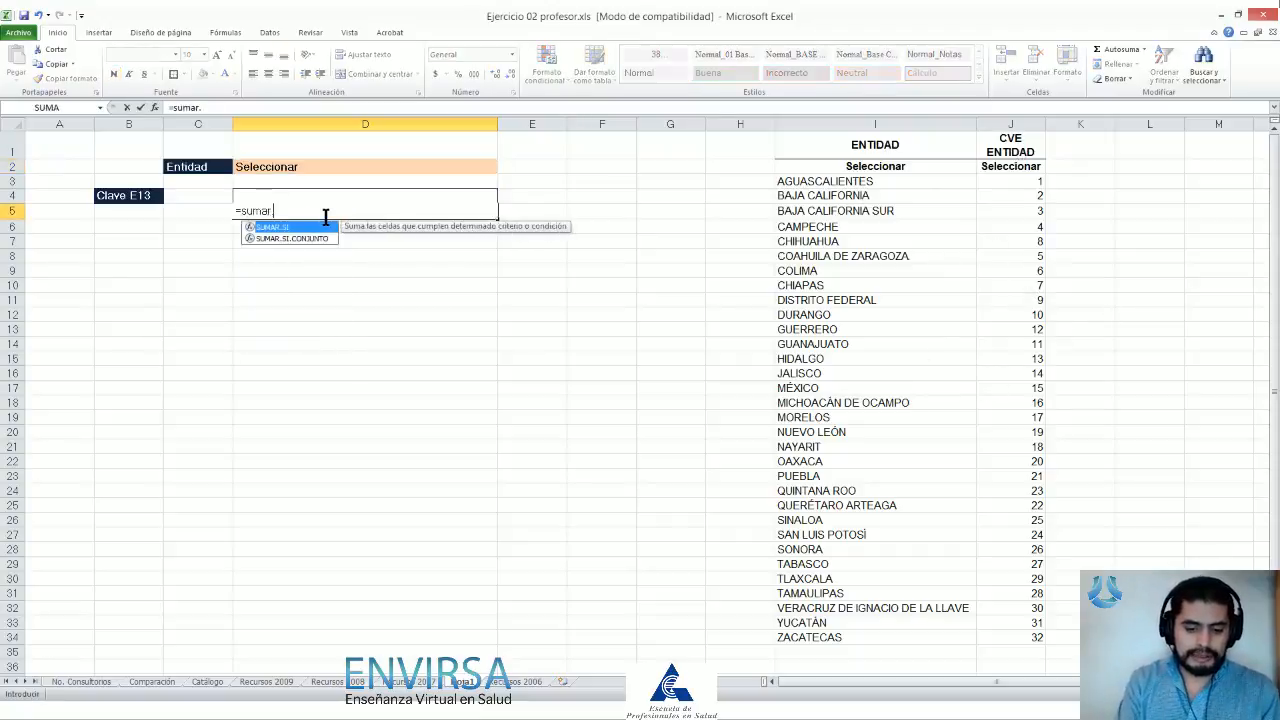
text(.si()
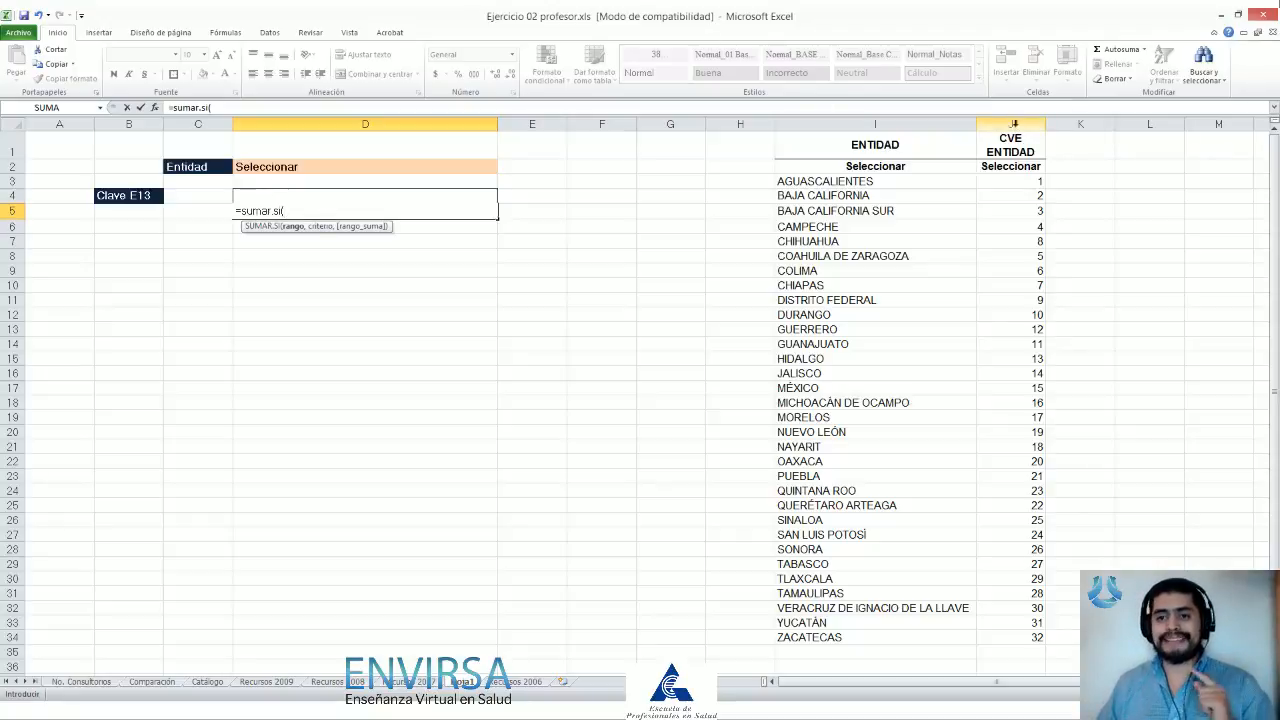
click(531, 681)
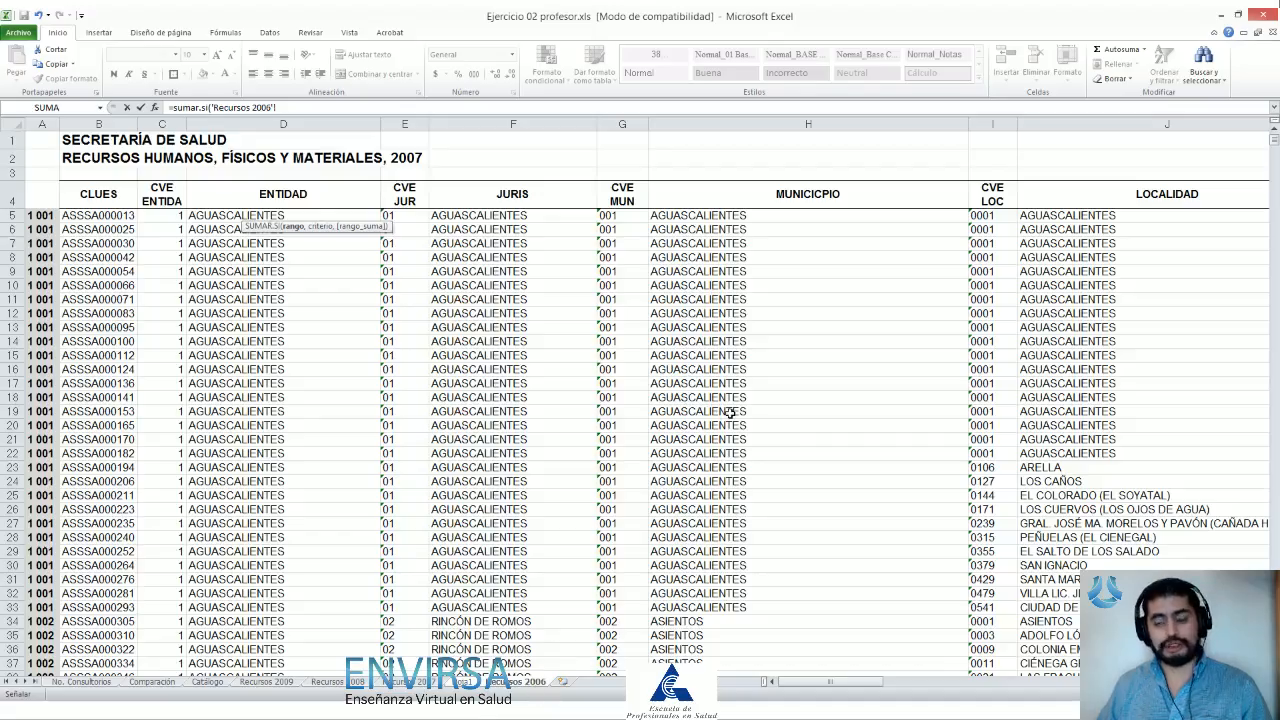
click(170, 121)
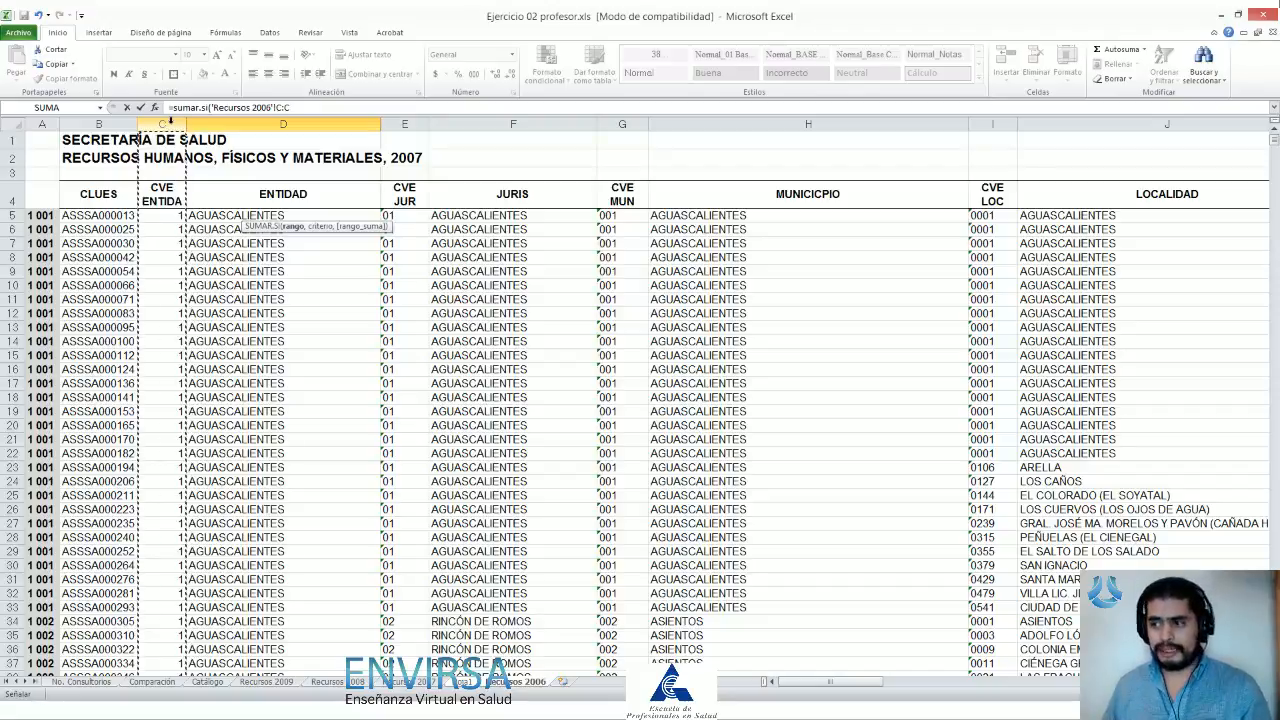
text(,)
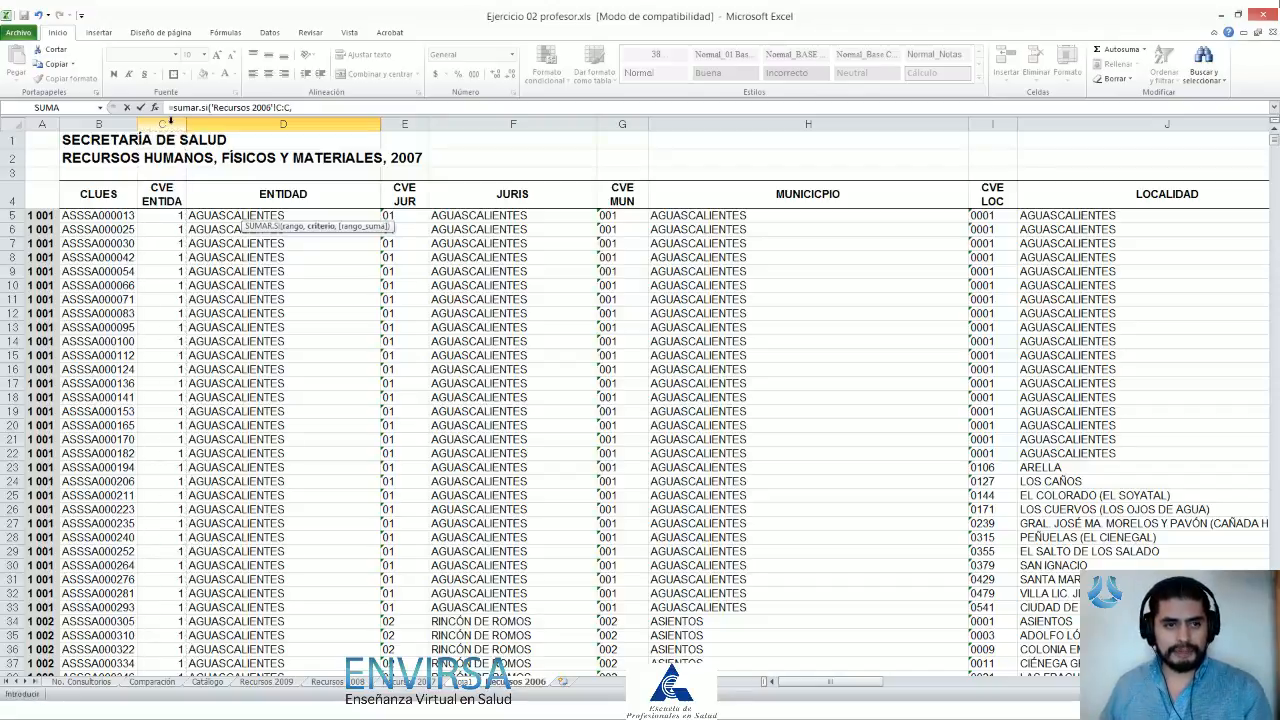
Step: Remove the stray Hoja1! reference from the formula, copy =sumar.si('Recursos 2006'!C:C, and leave D5 without saving the entry
click(465, 682)
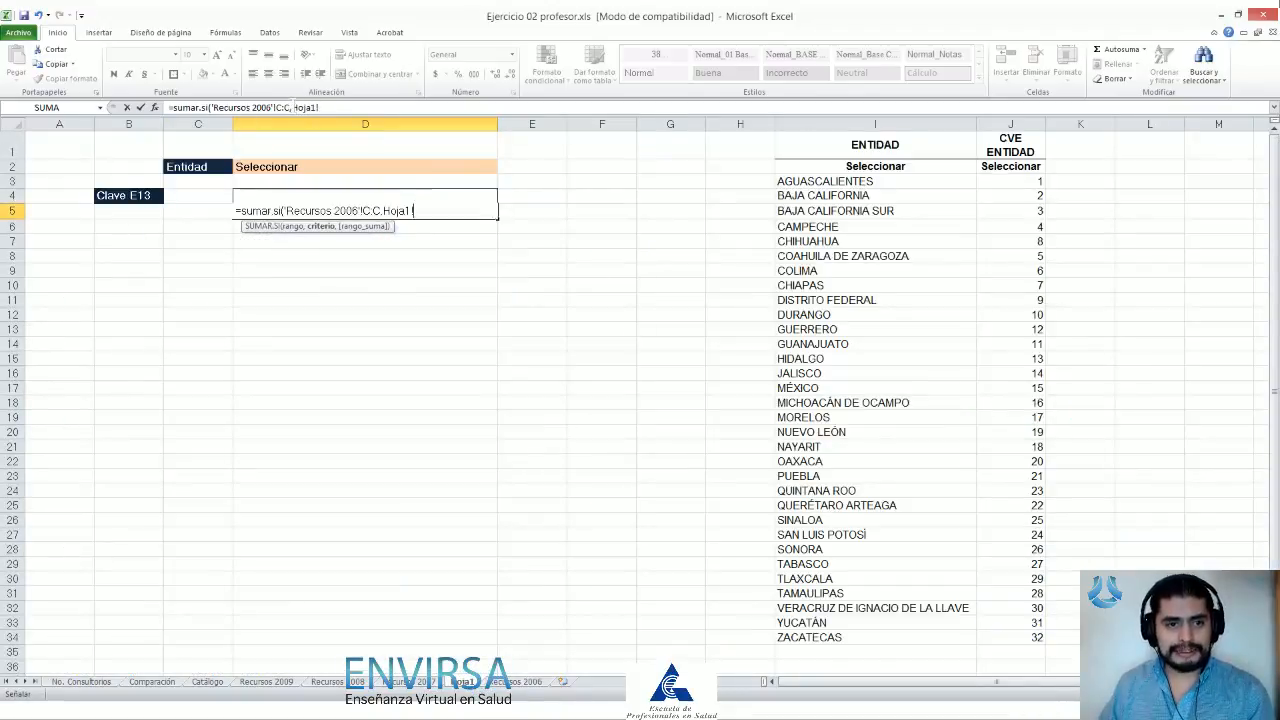
drag(291, 107, 320, 107)
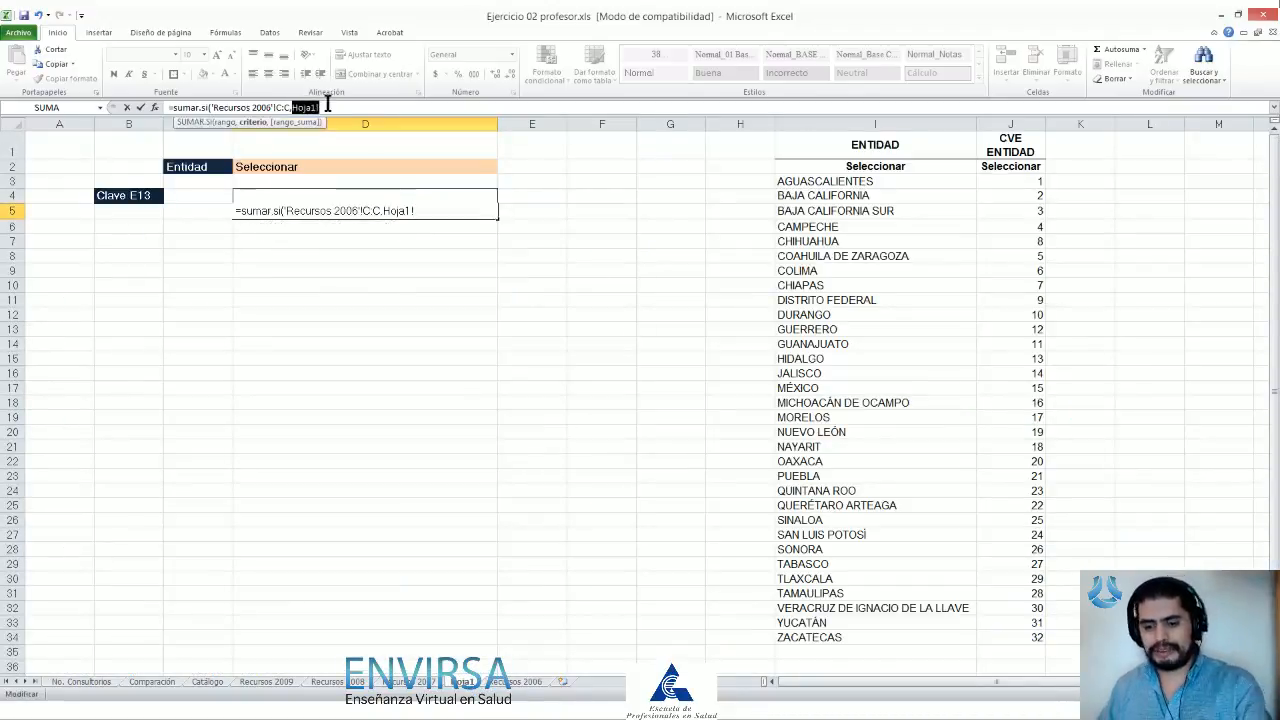
key(BackSpace)
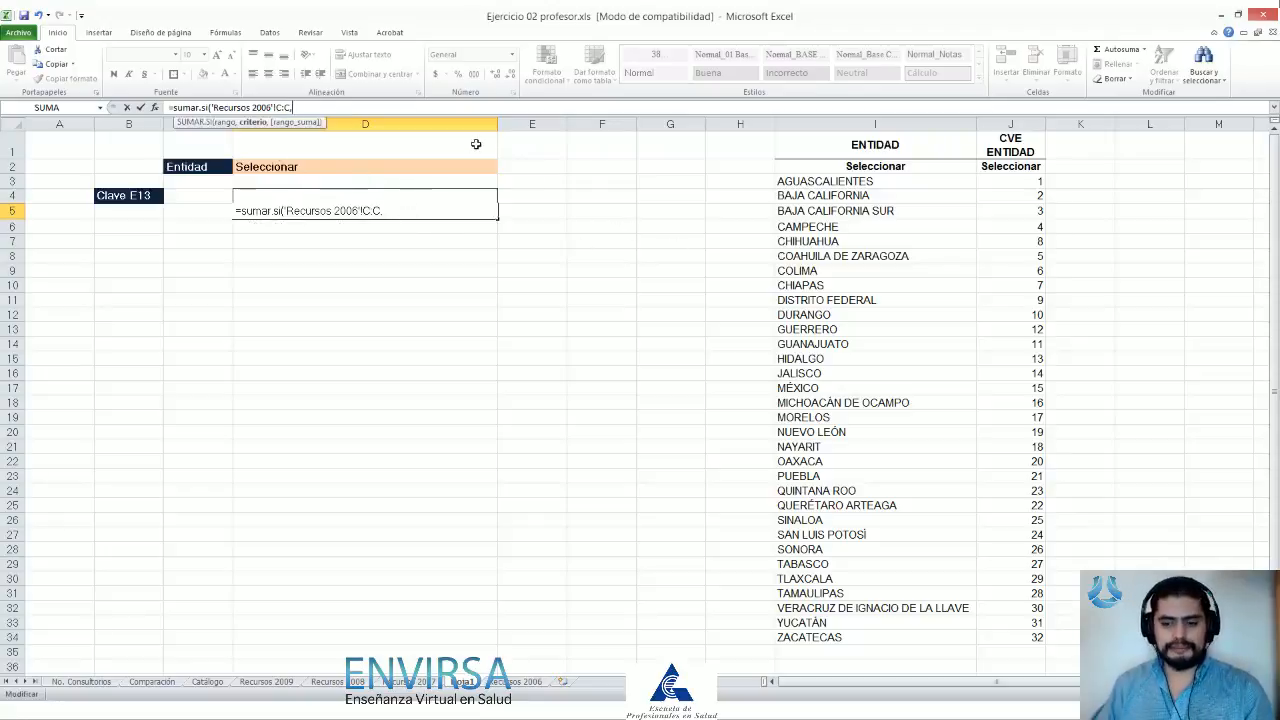
key(shift+Home)
key(ctrl+c)
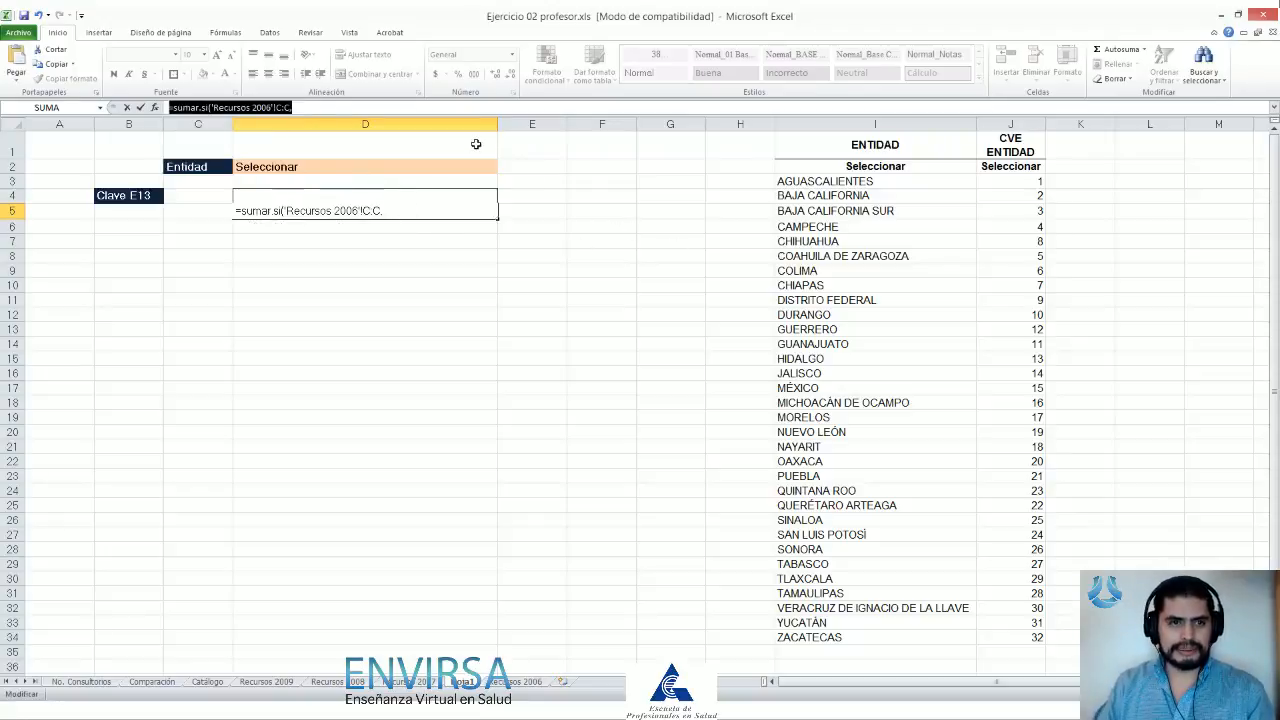
key(Escape)
scroll(485, 179, up, 7)
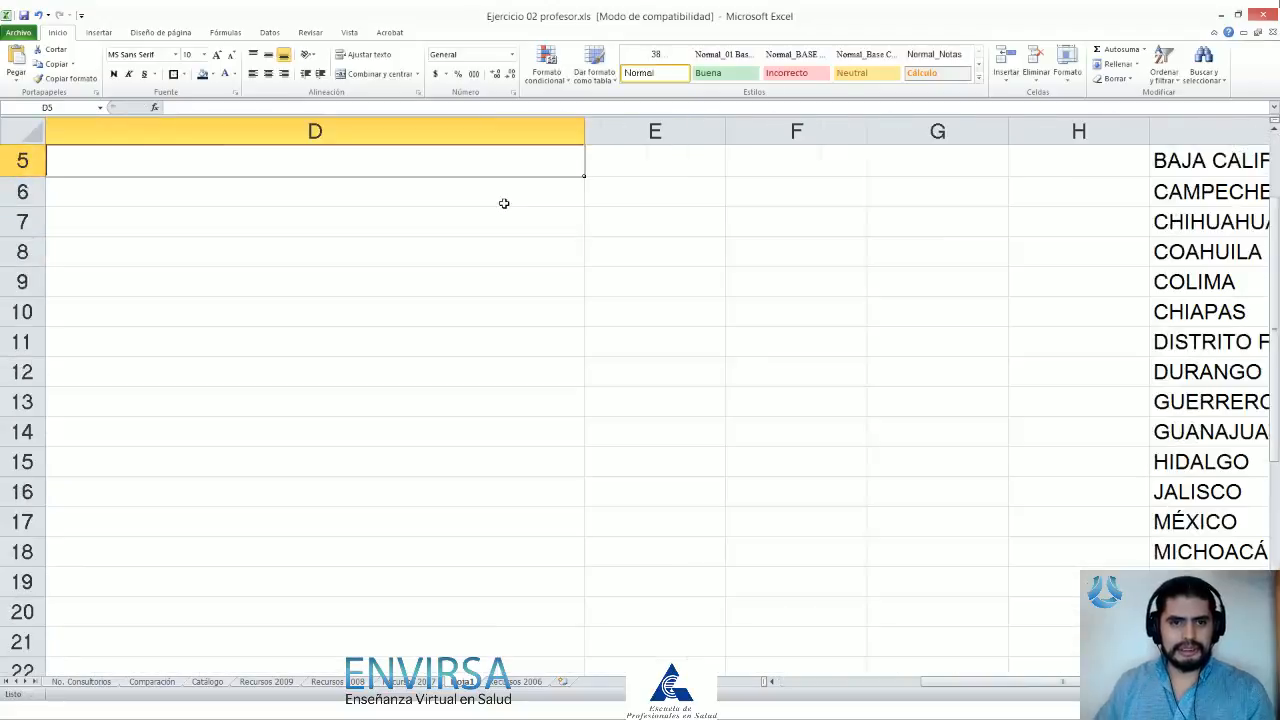
key(Up)
key(ctrl+Home)
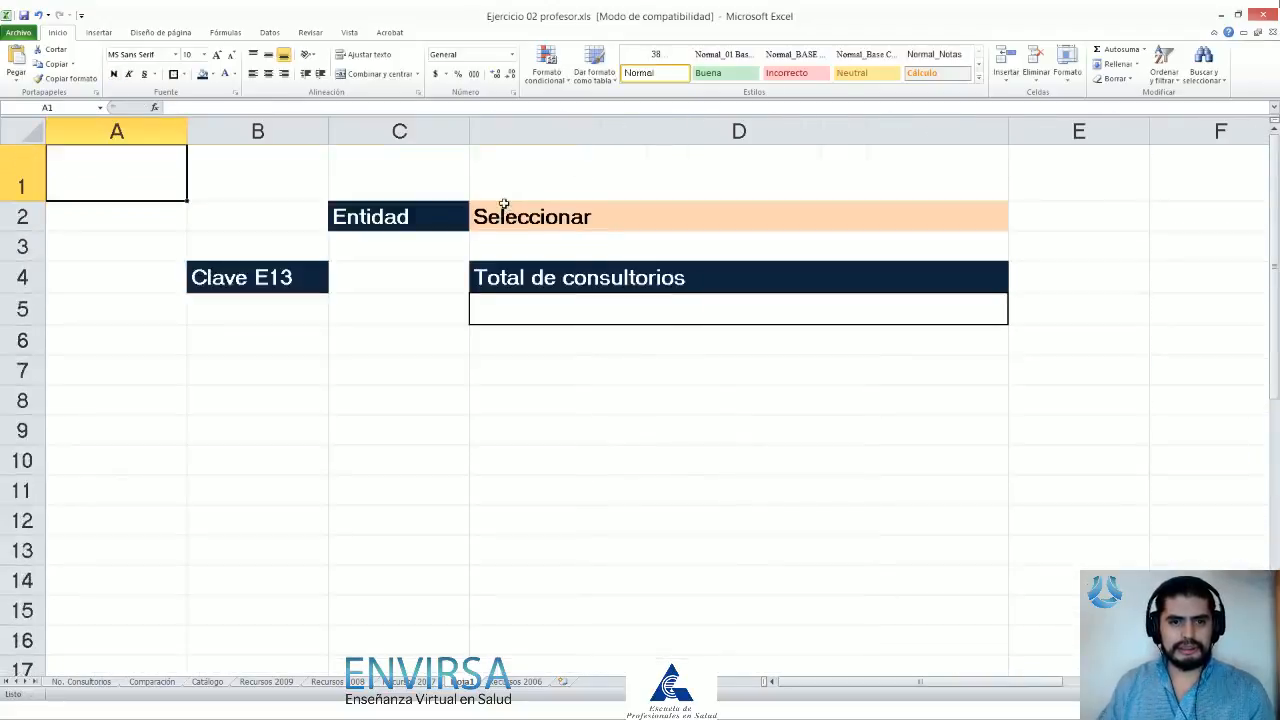
double_click(582, 317)
key(ctrl+v)
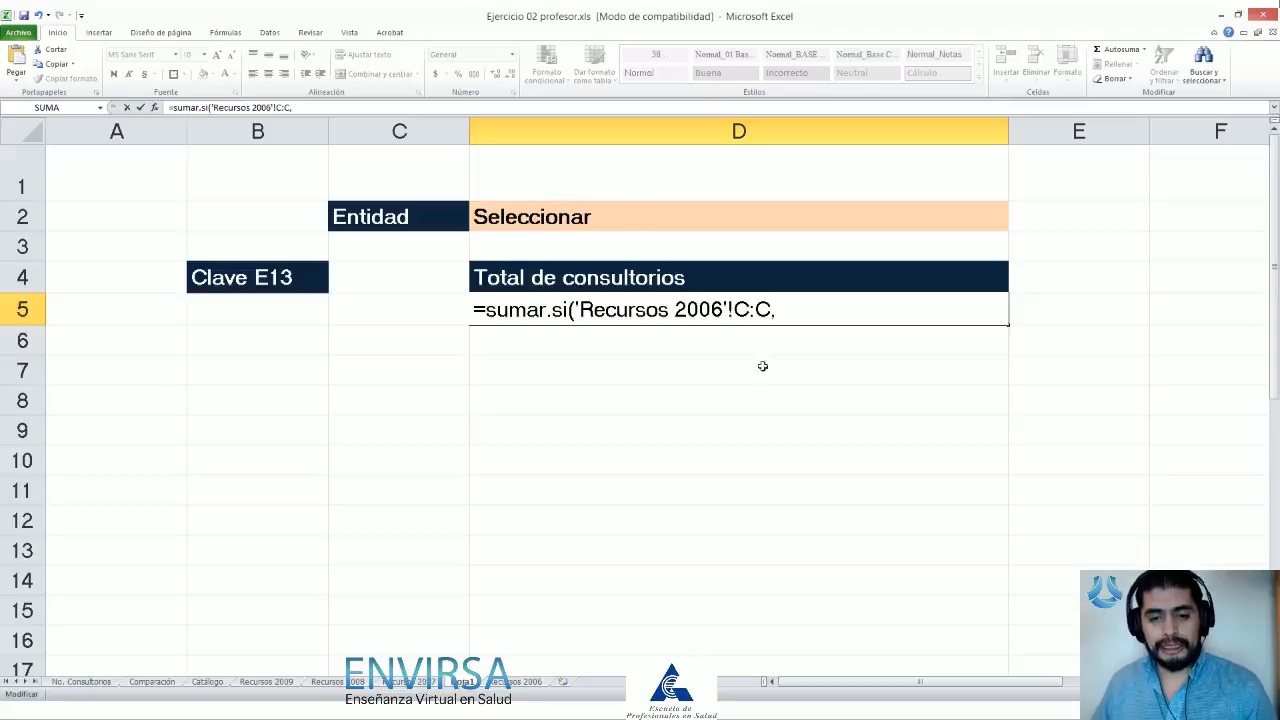
drag(1019, 688, 1172, 686)
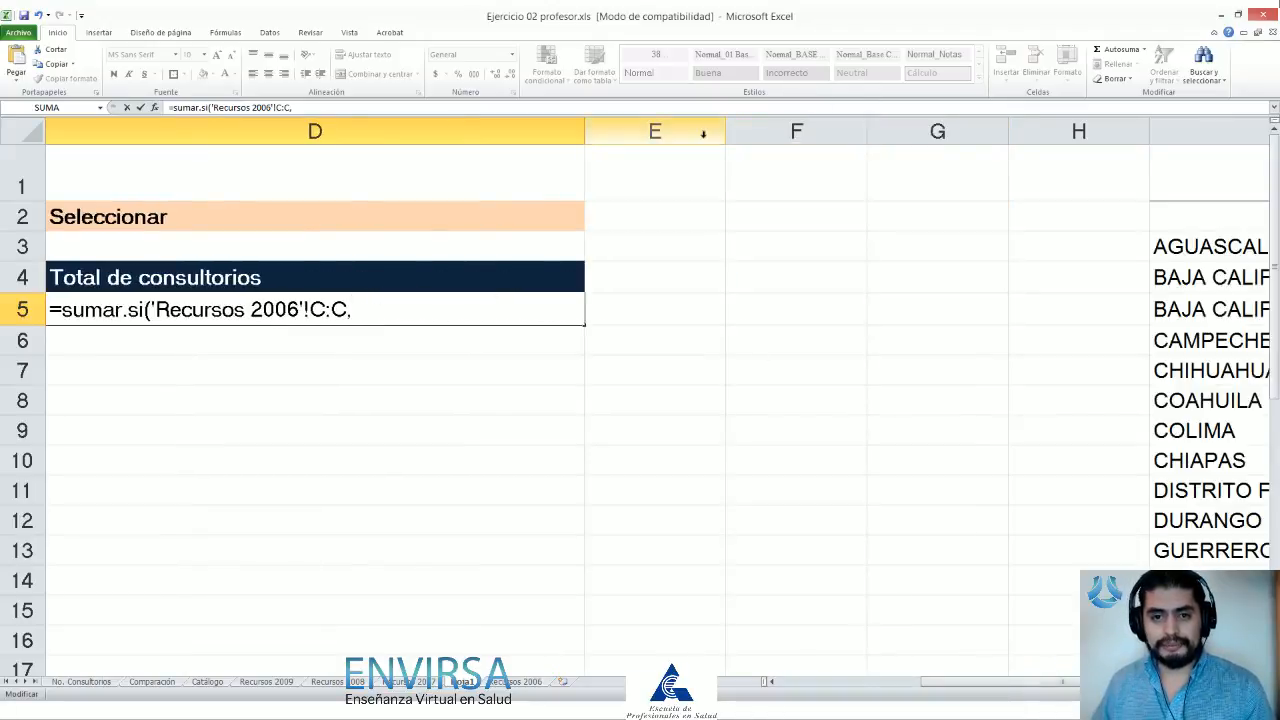
key(Escape)
Step: Hide the empty columns E through H so the ENTIDAD list sits beside column D
drag(701, 131, 1020, 129)
right_click(1021, 129)
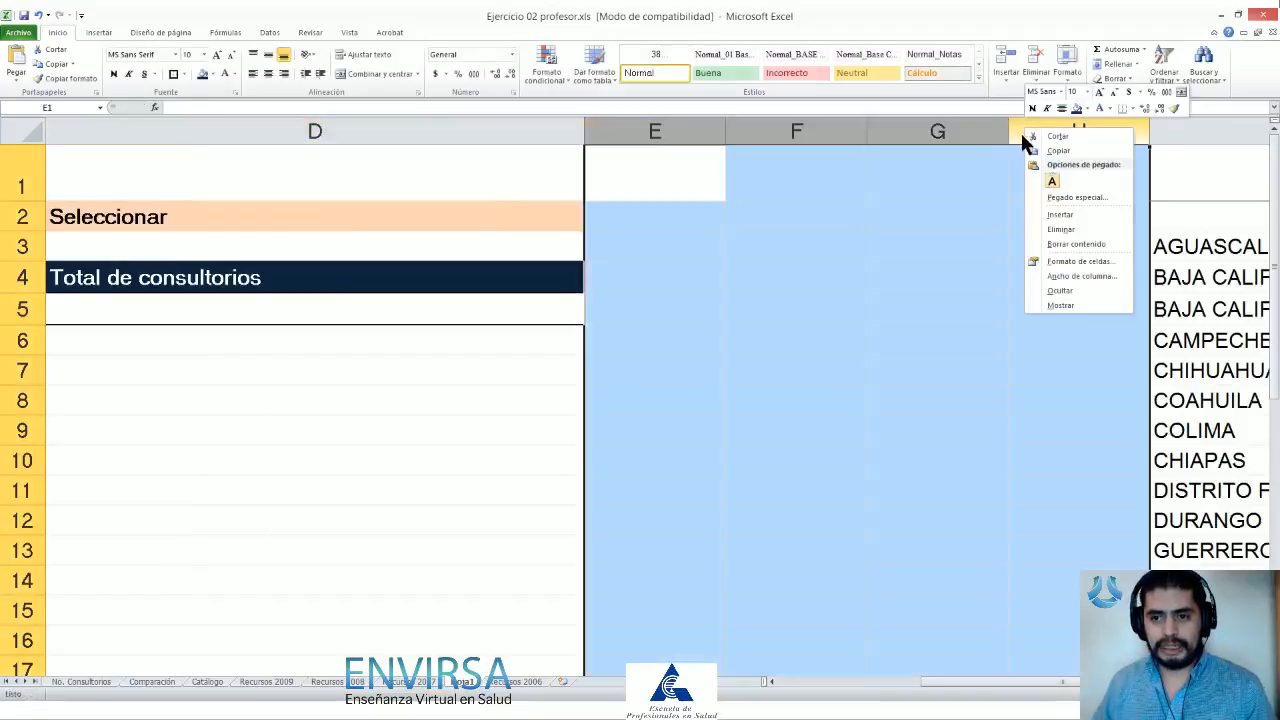
click(1073, 290)
click(957, 670)
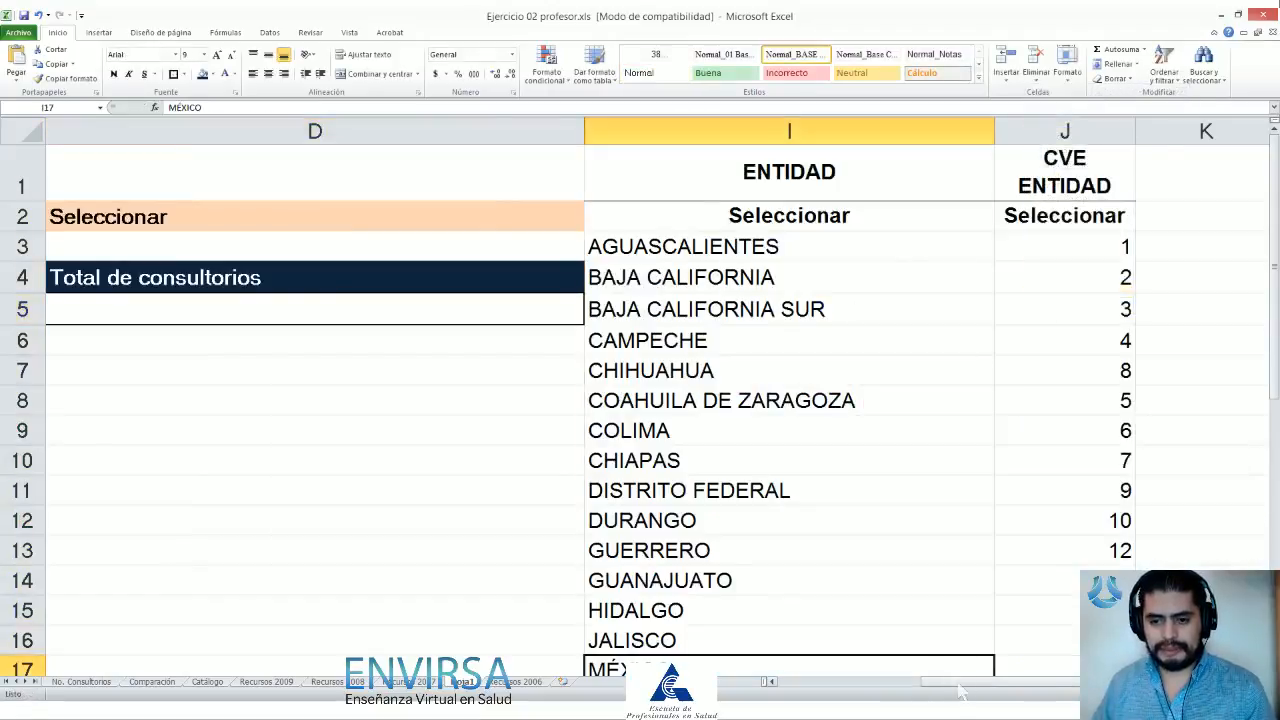
Step: Narrow columns A, B and C so that columns D, I and J fit on screen together
drag(959, 684, 920, 687)
key(Home)
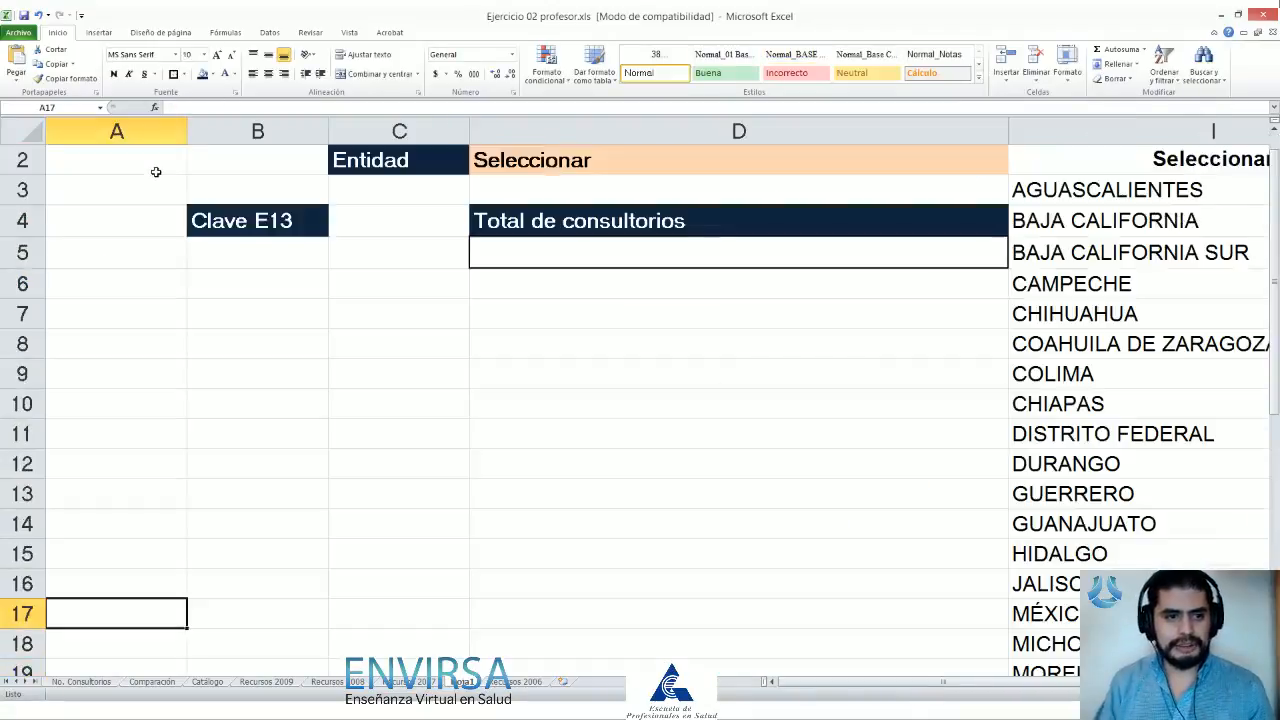
drag(184, 130, 60, 127)
click(185, 127)
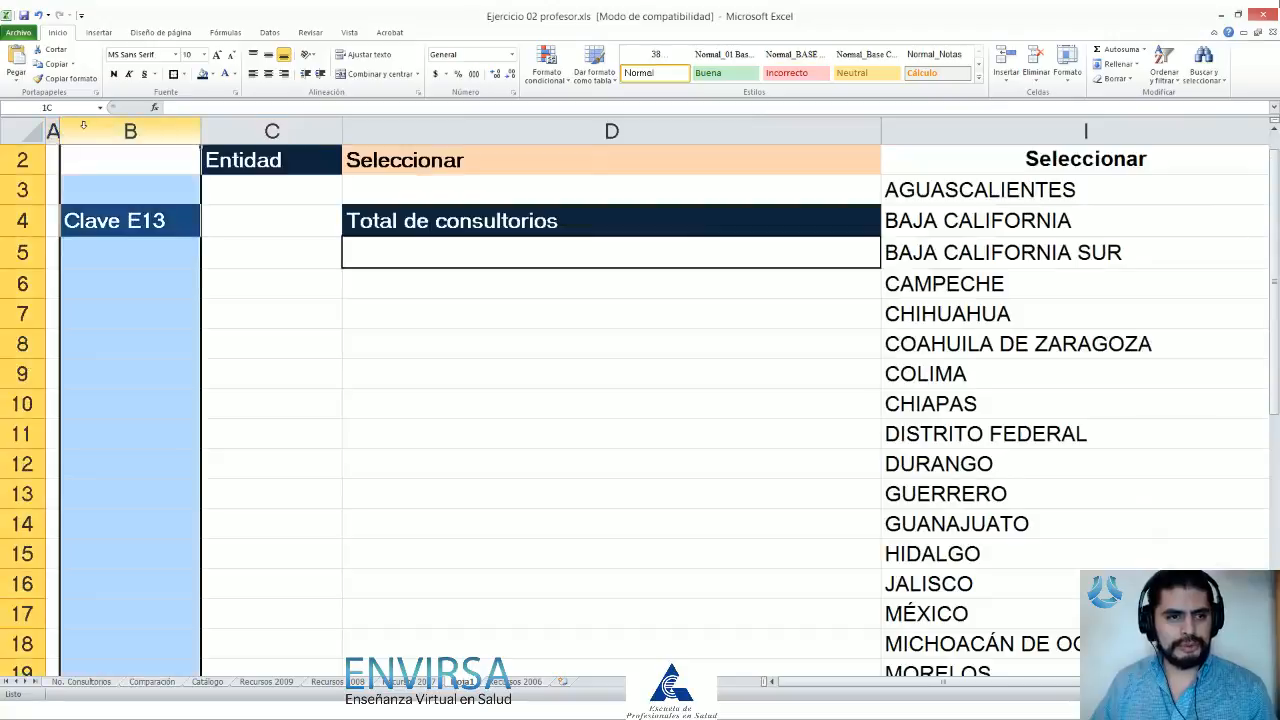
drag(200, 130, 116, 125)
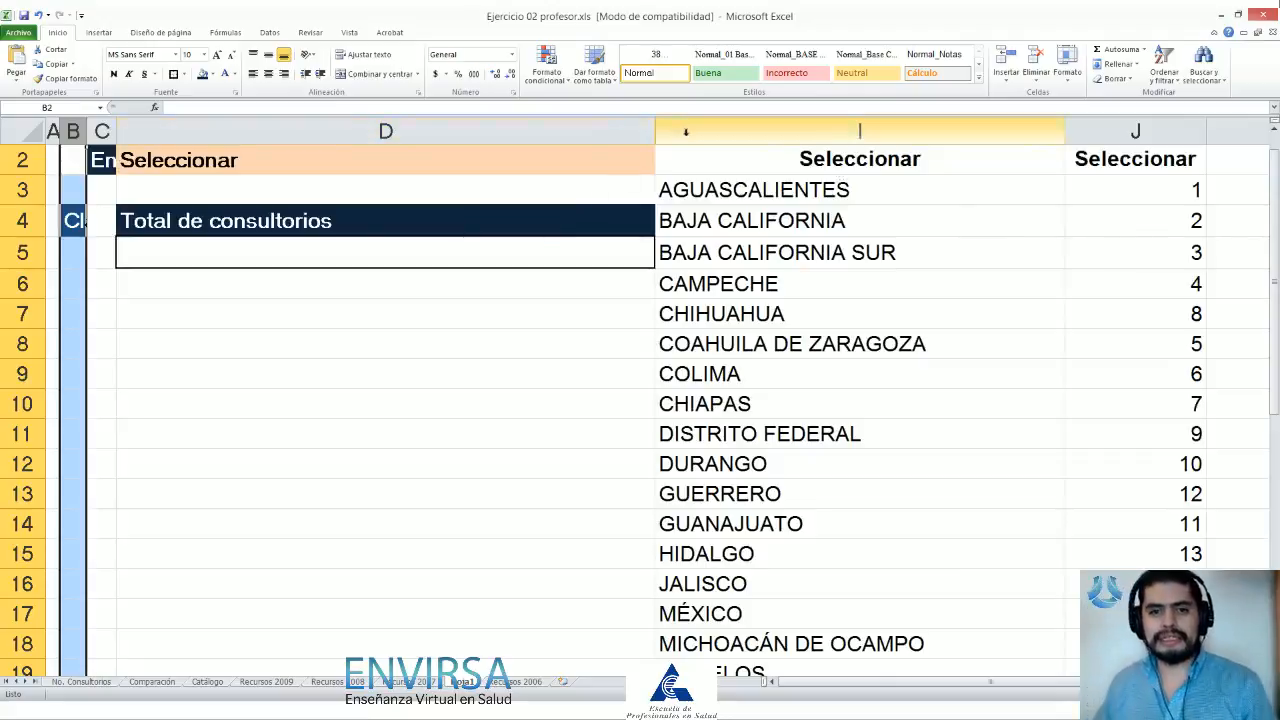
Step: Paste the copied partial formula =sumar.si('Recursos 2006'!C:C, into D5 and keep the cell open for editing
drag(630, 129, 700, 131)
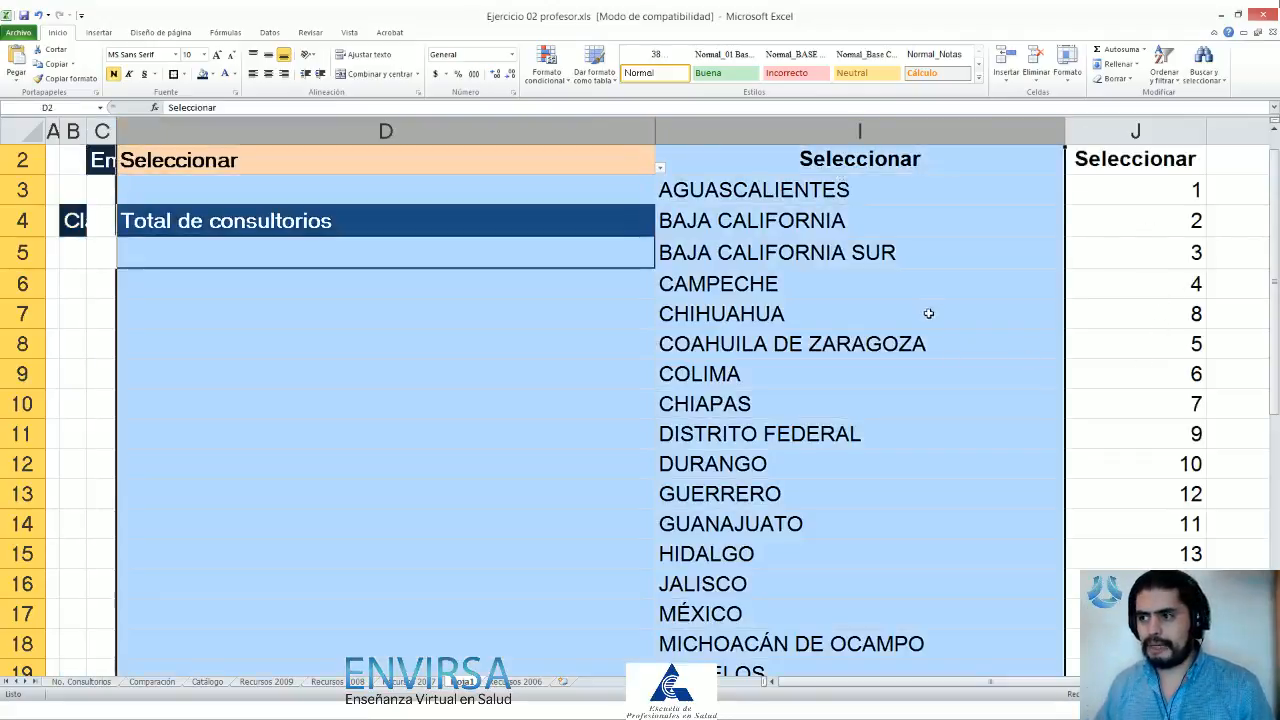
click(478, 255)
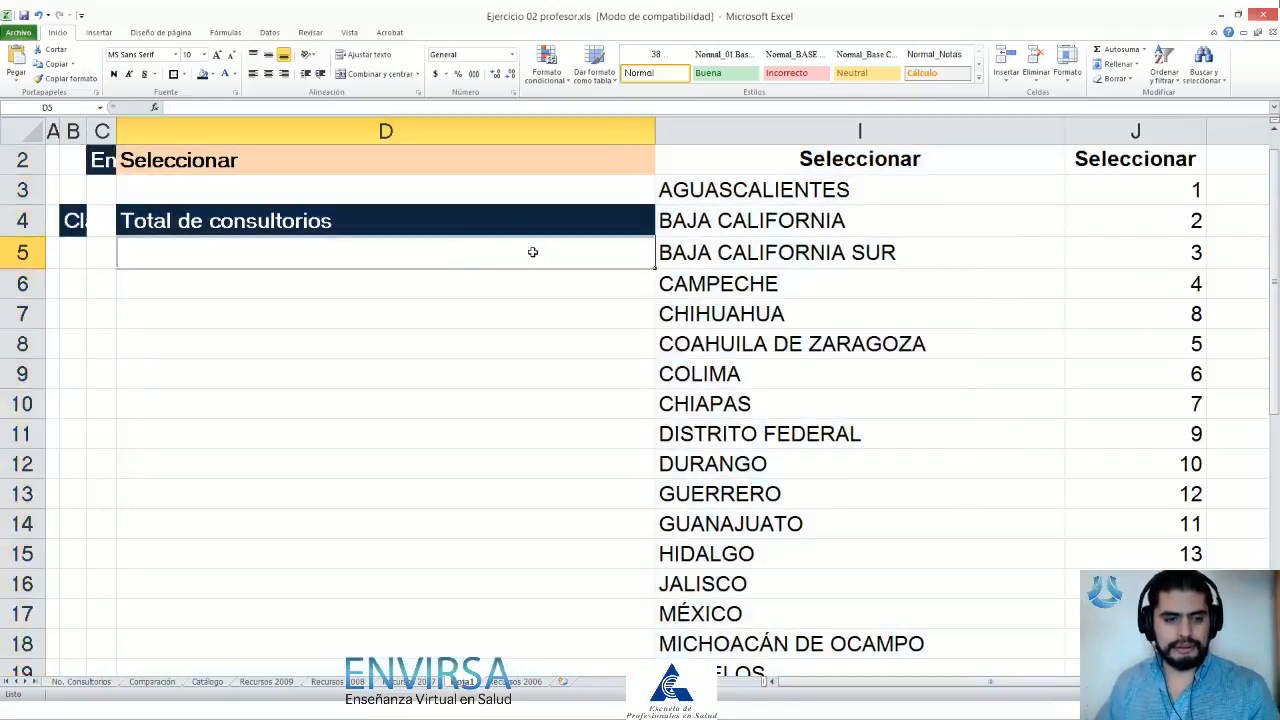
double_click(533, 252)
key(ctrl+v)
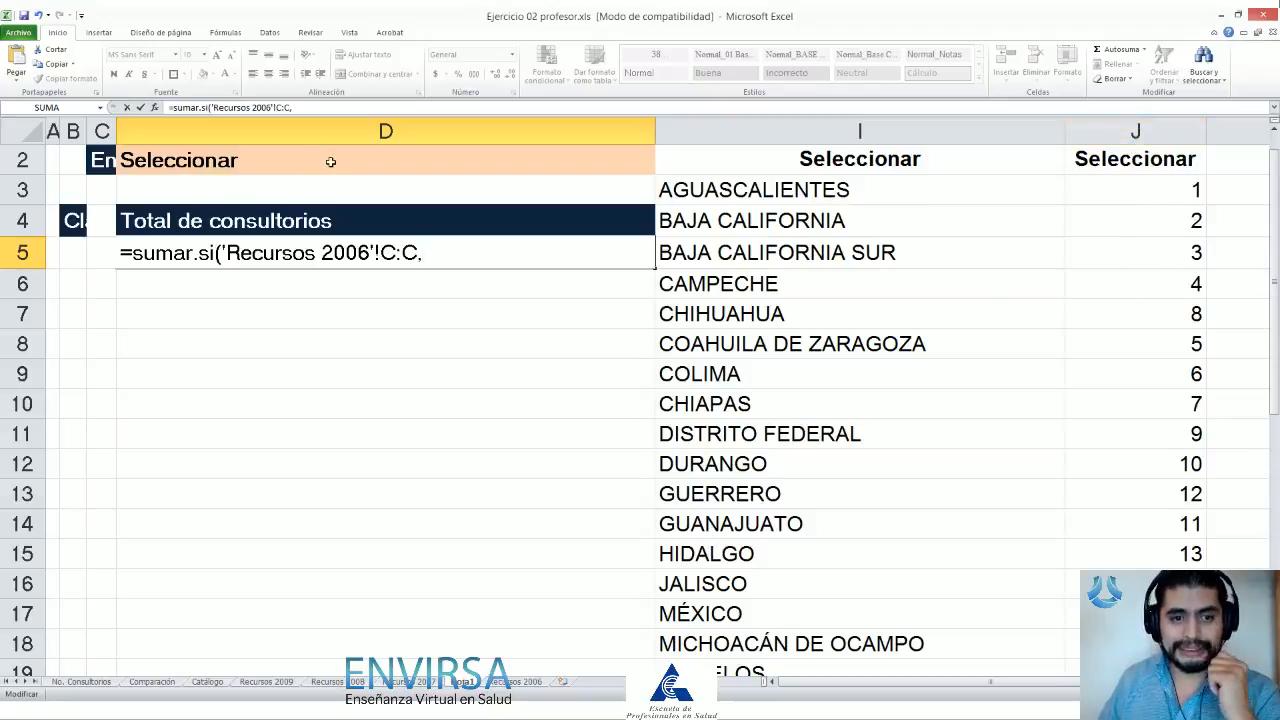
Step: Add buscarv(D2,I:J,2,0) as the SUMAR.SI criterion in D5, followed by a comma, and highlight that criterion
text(b)
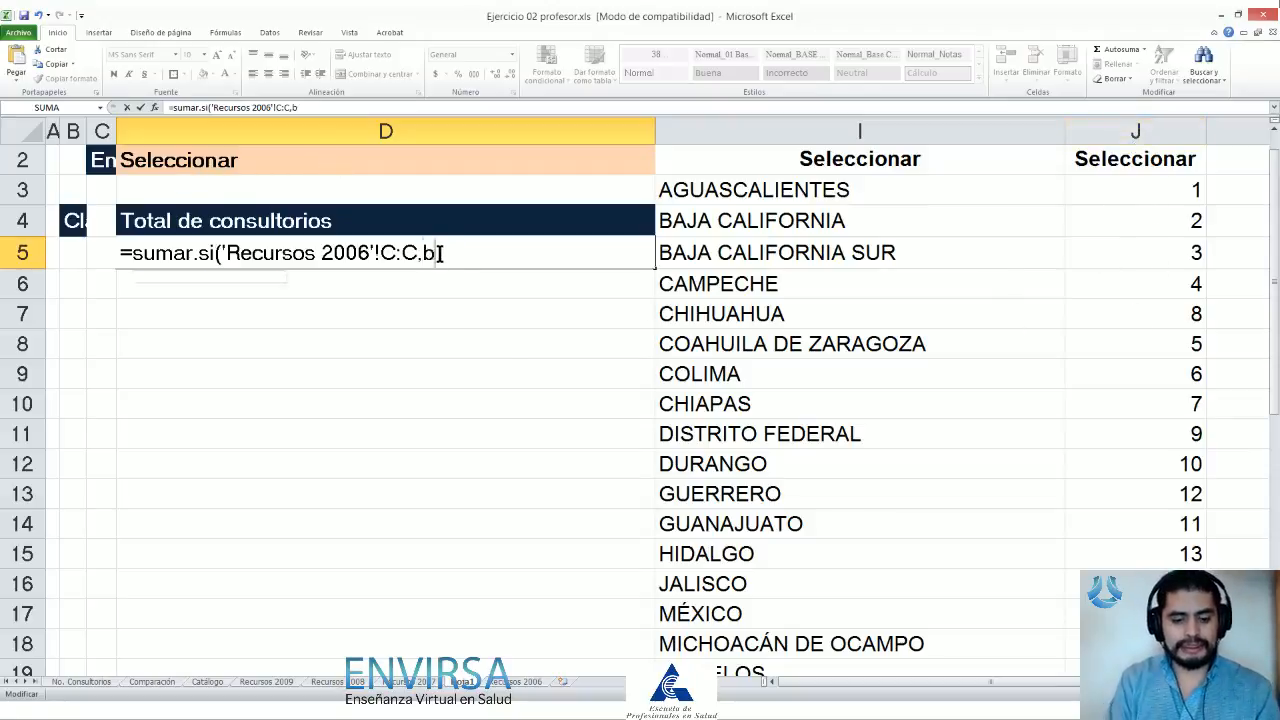
text(uscarv)
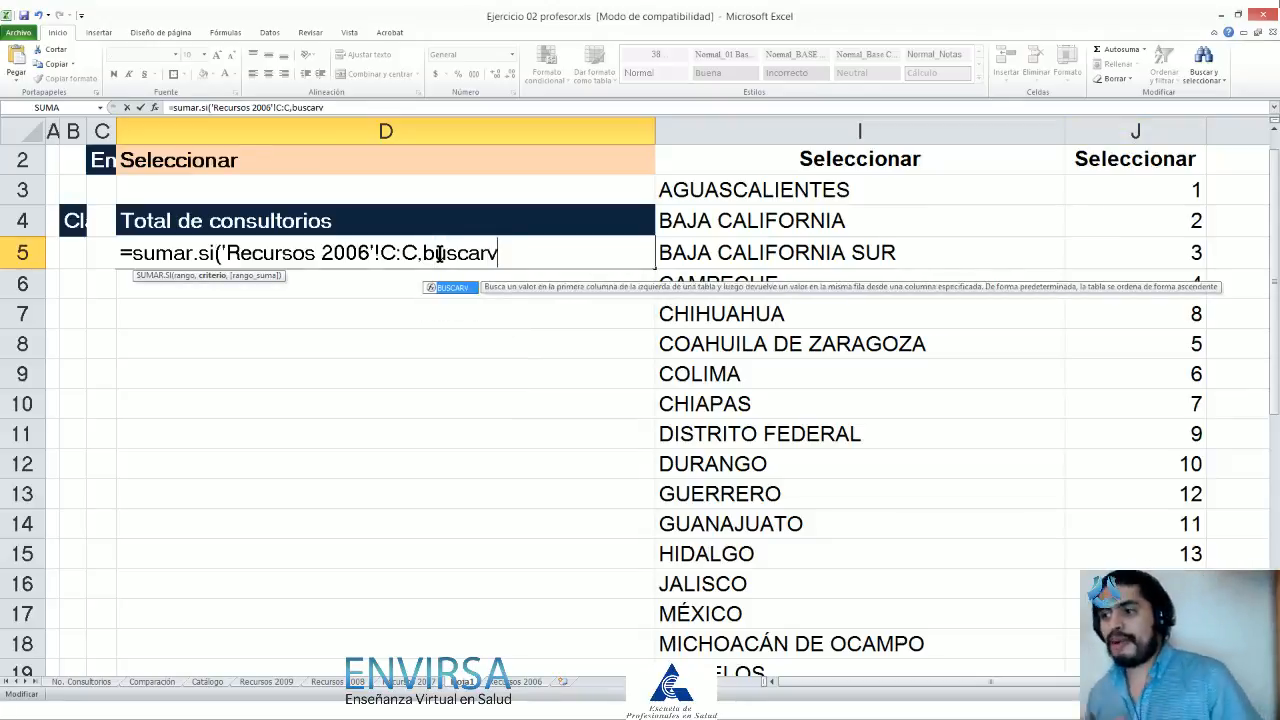
text(()
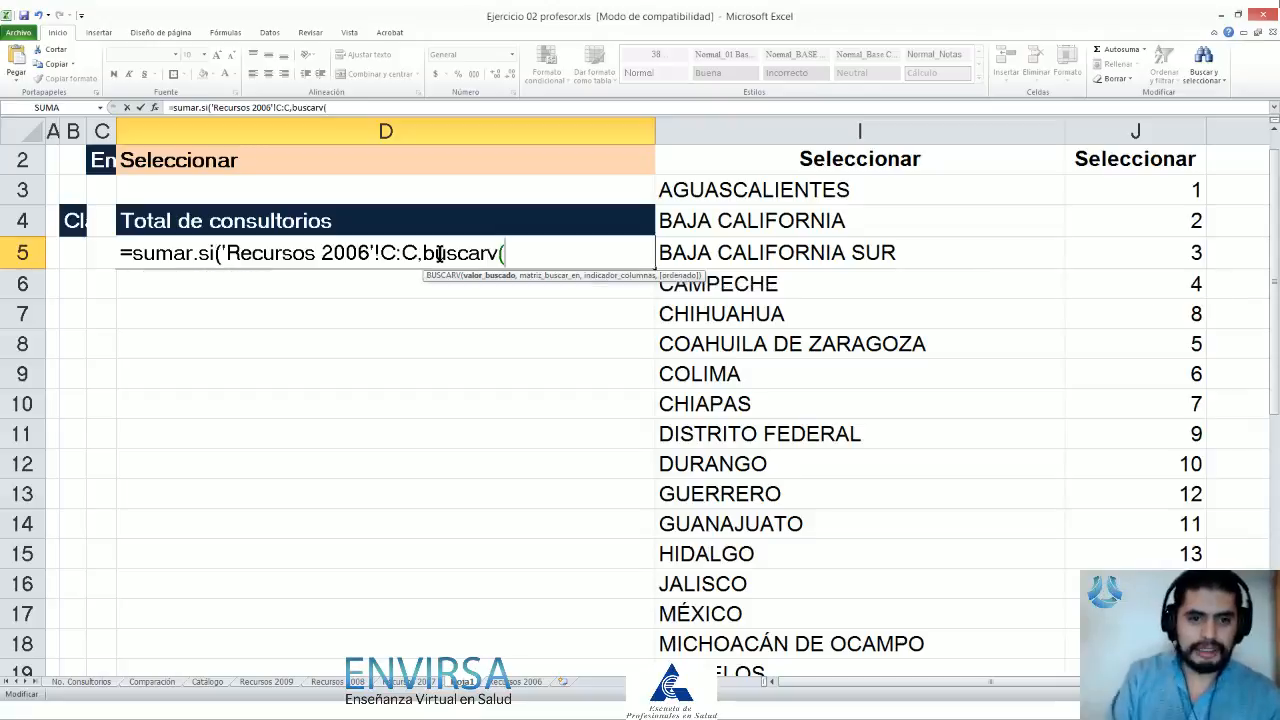
click(535, 161)
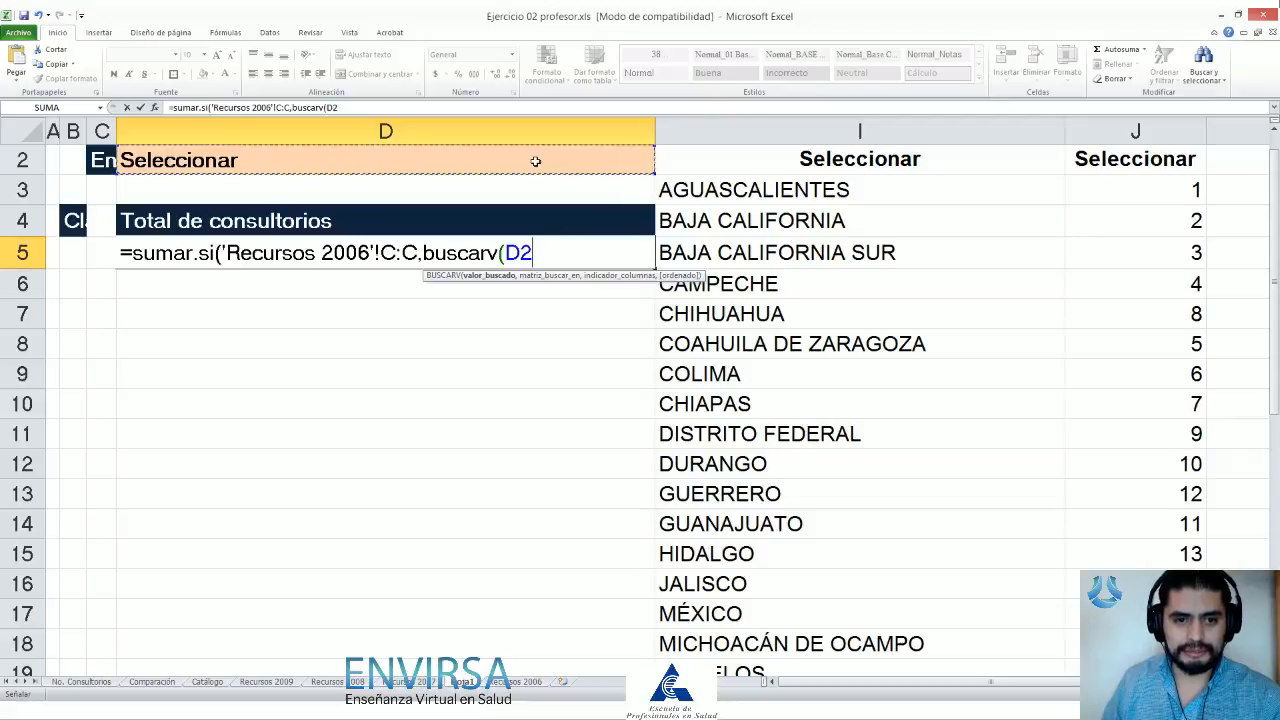
text(,)
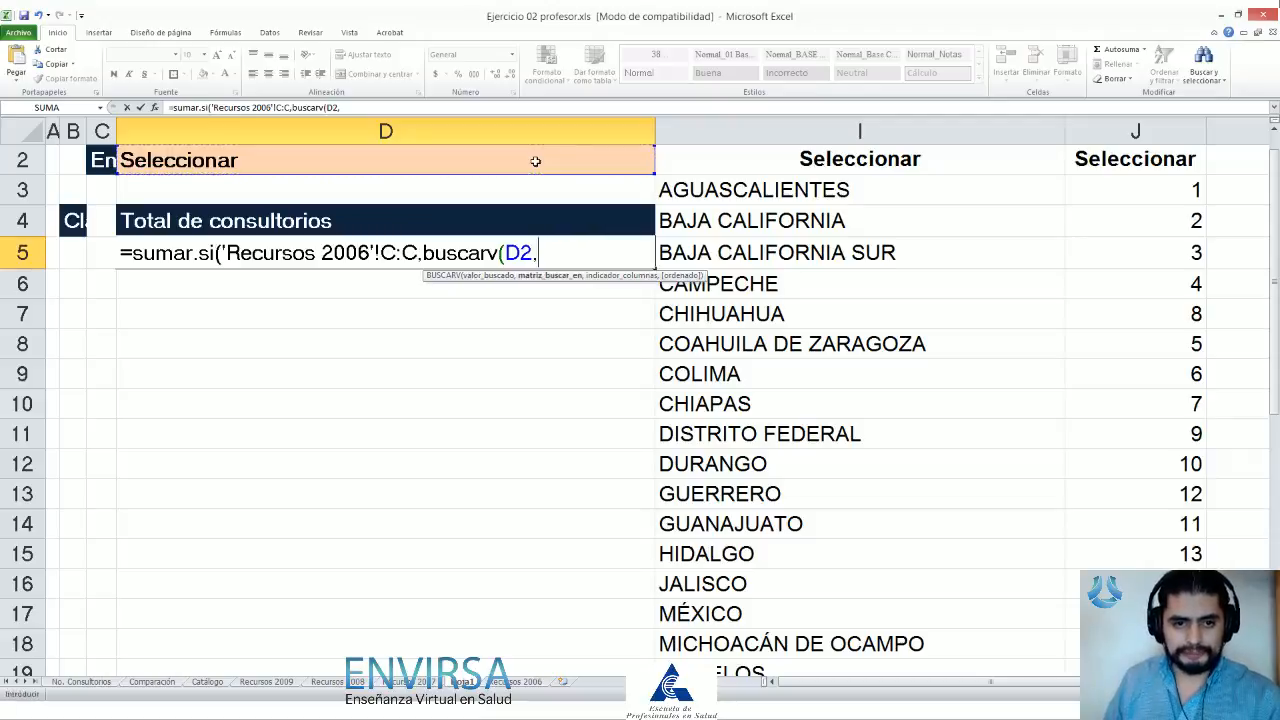
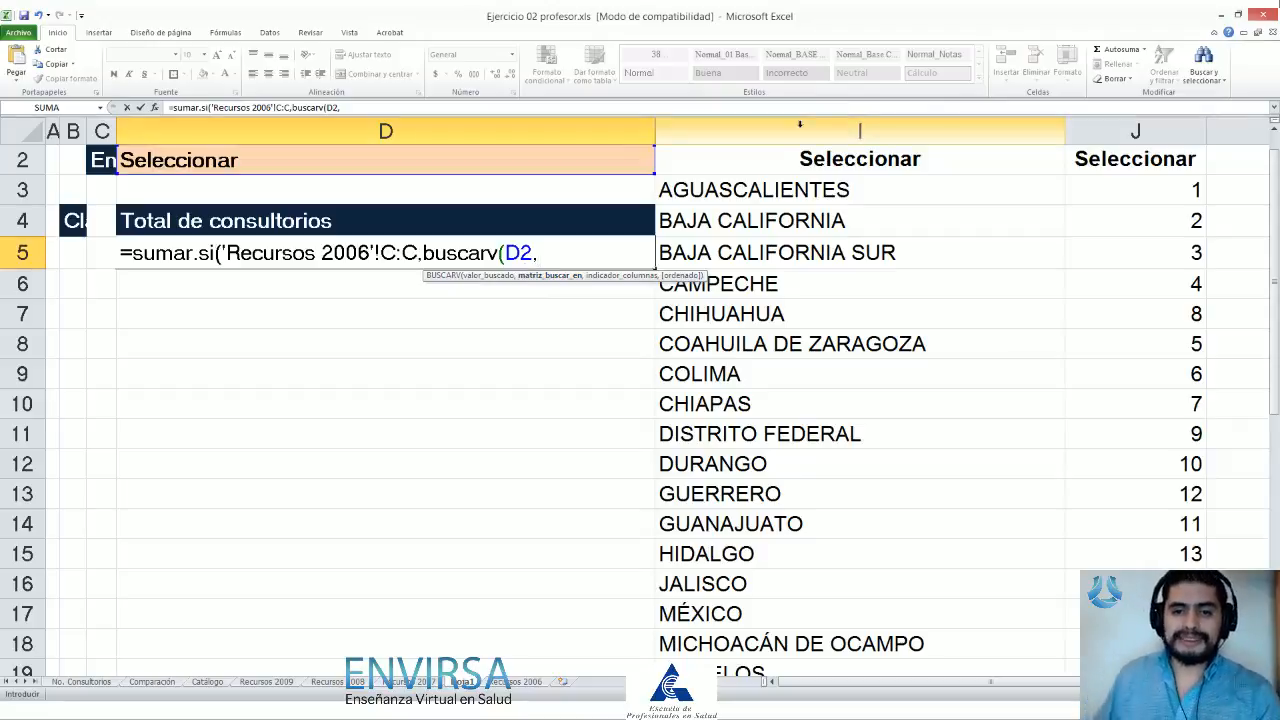
drag(800, 124, 1084, 131)
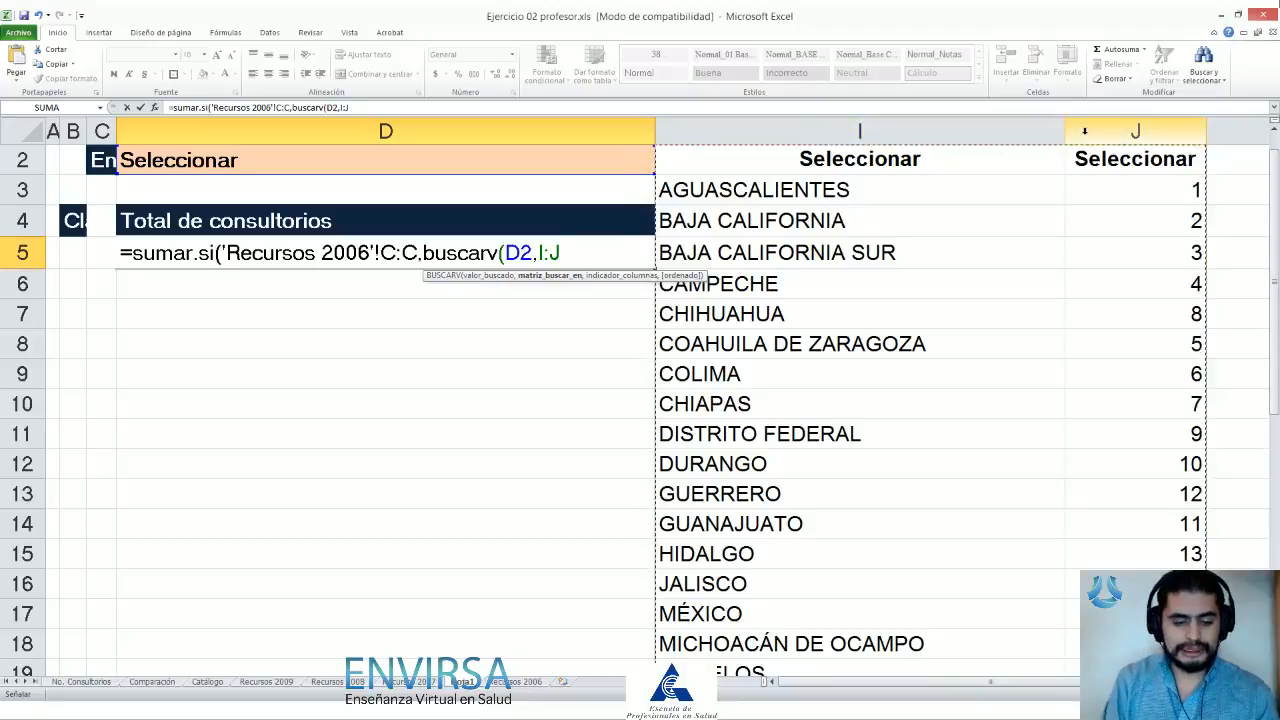
text(,)
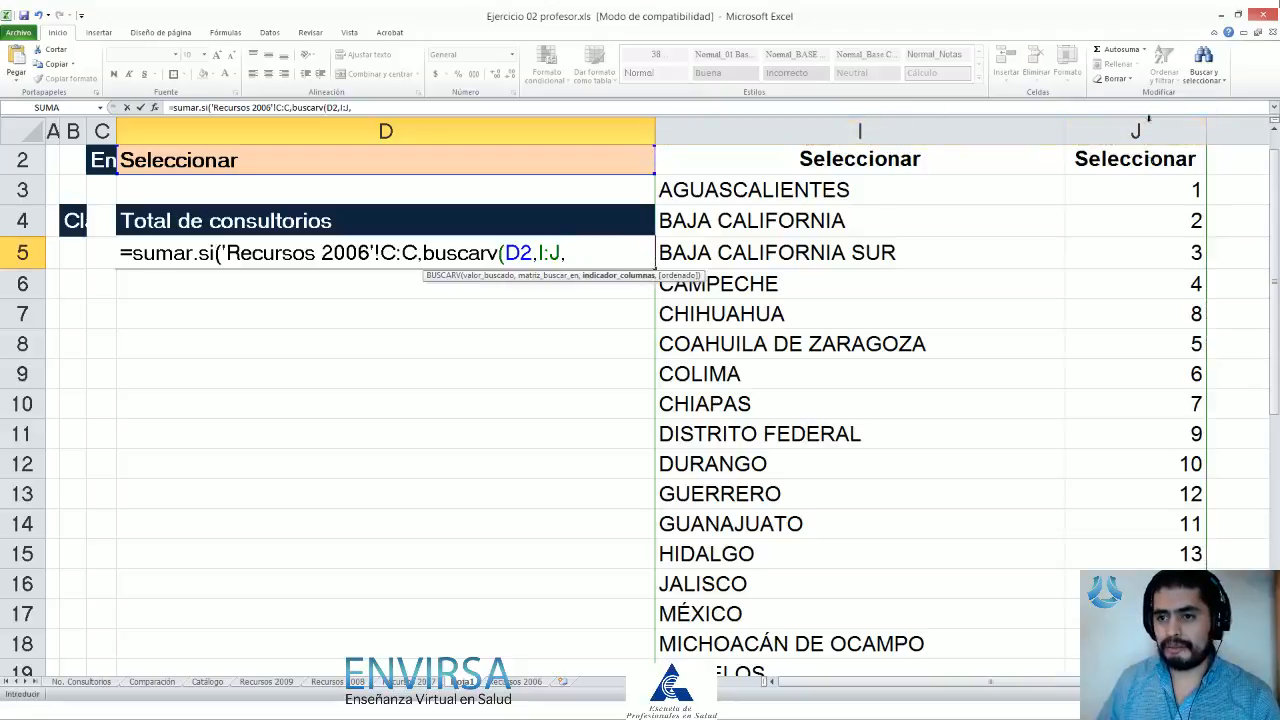
text(2,0))
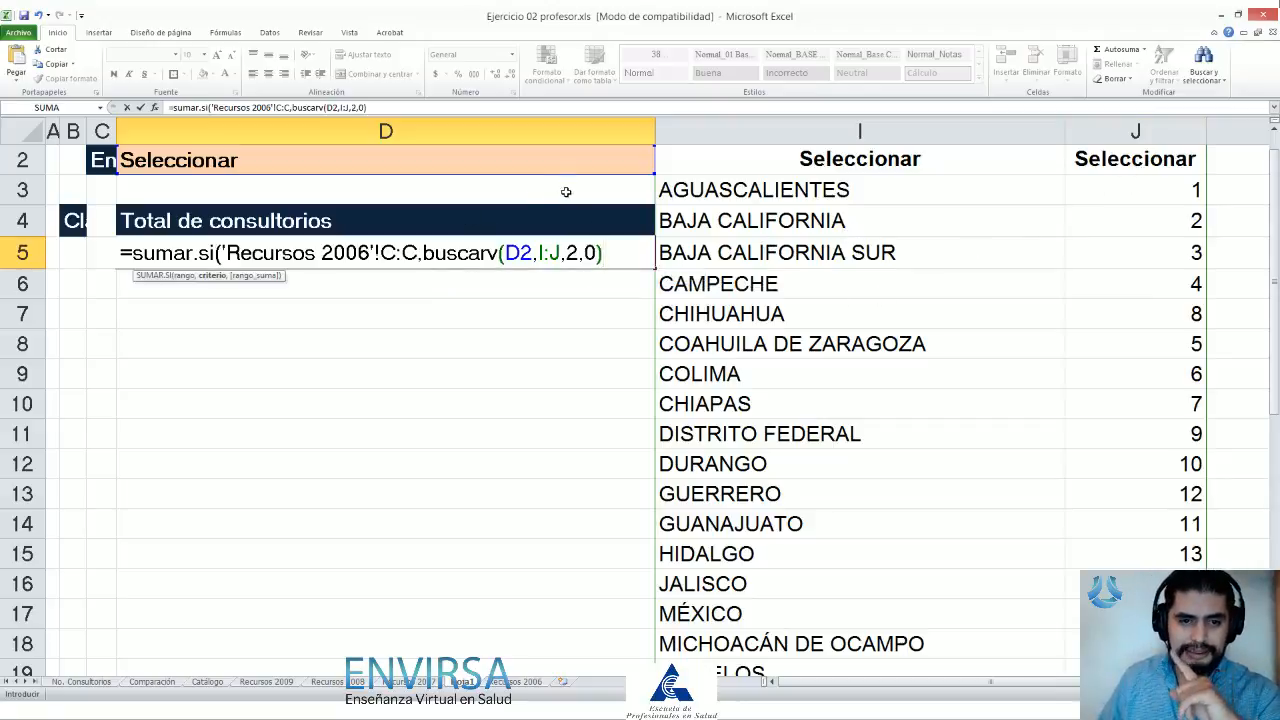
text(,)
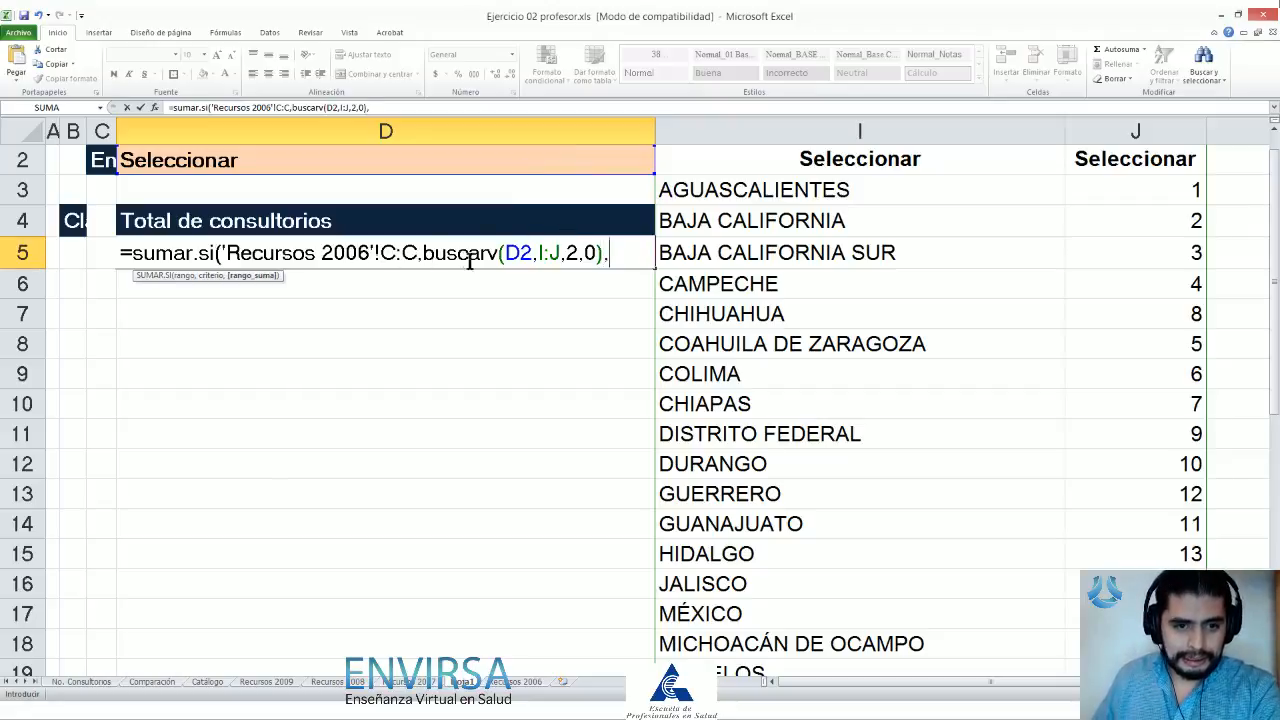
drag(421, 253, 603, 253)
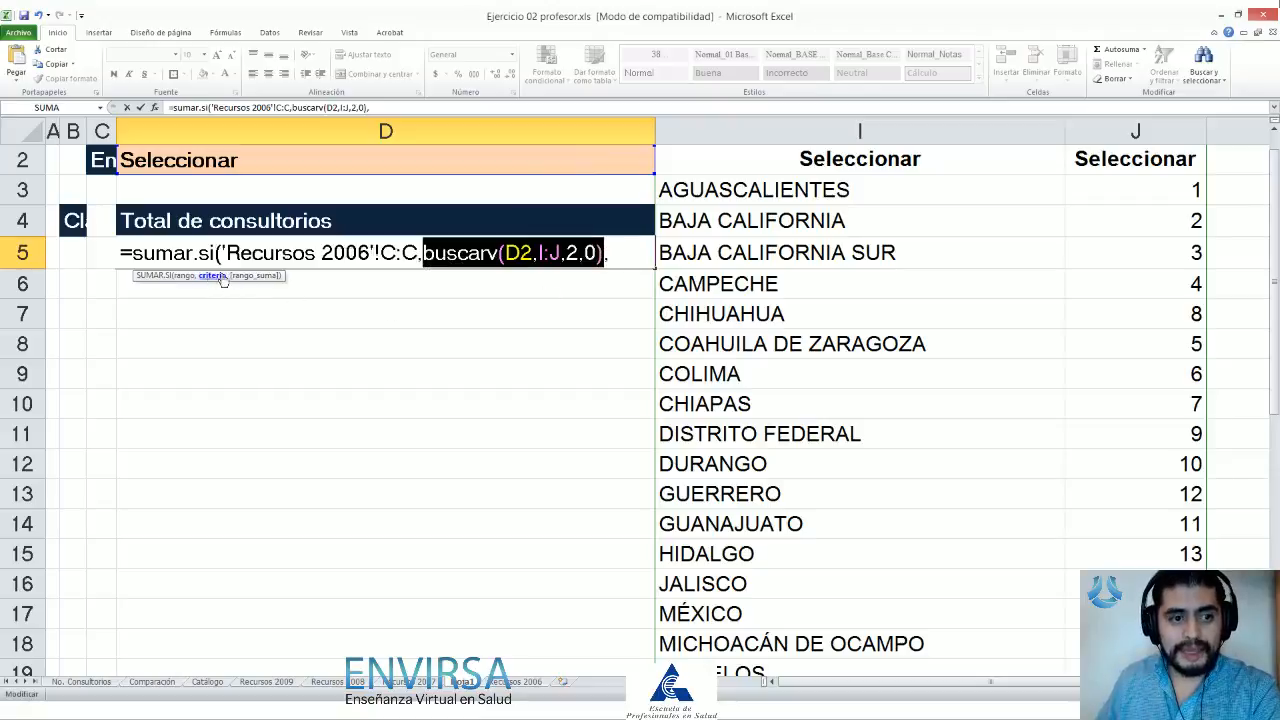
Step: Complete the SUMAR.SI formula in D5 with column P of Recursos 2006 as the sum range and check the entered formula
click(625, 253)
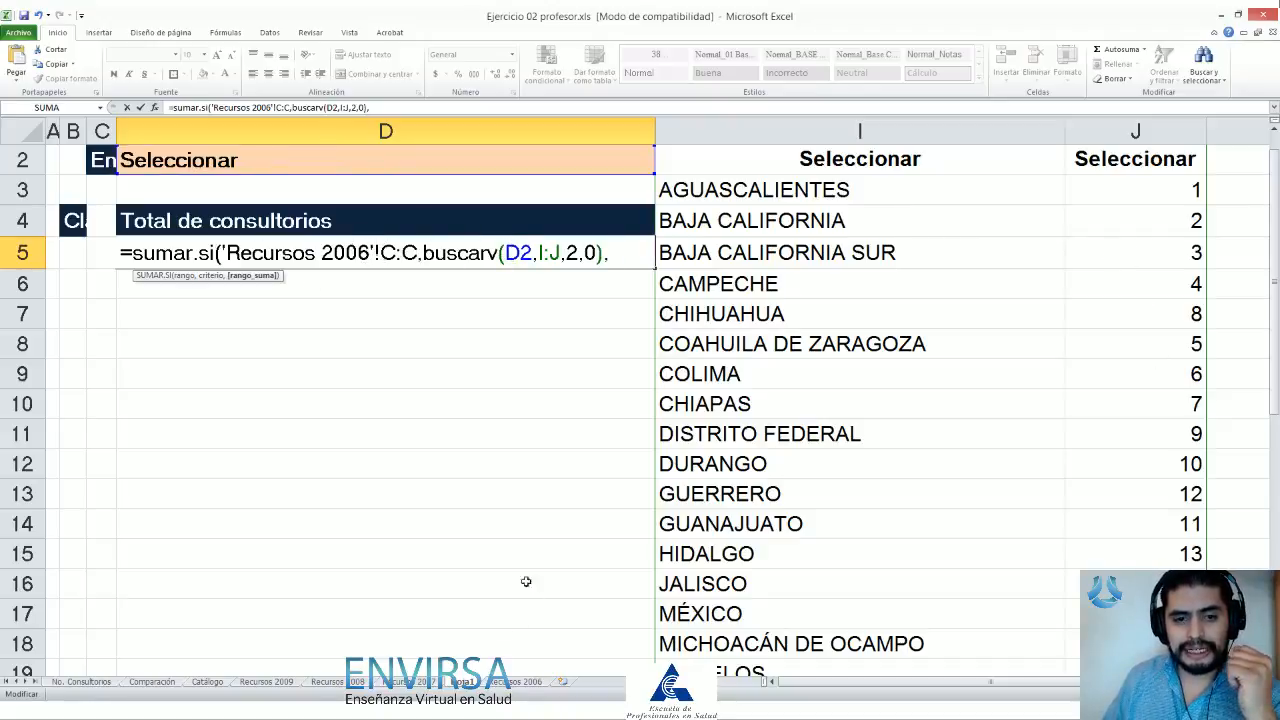
click(512, 682)
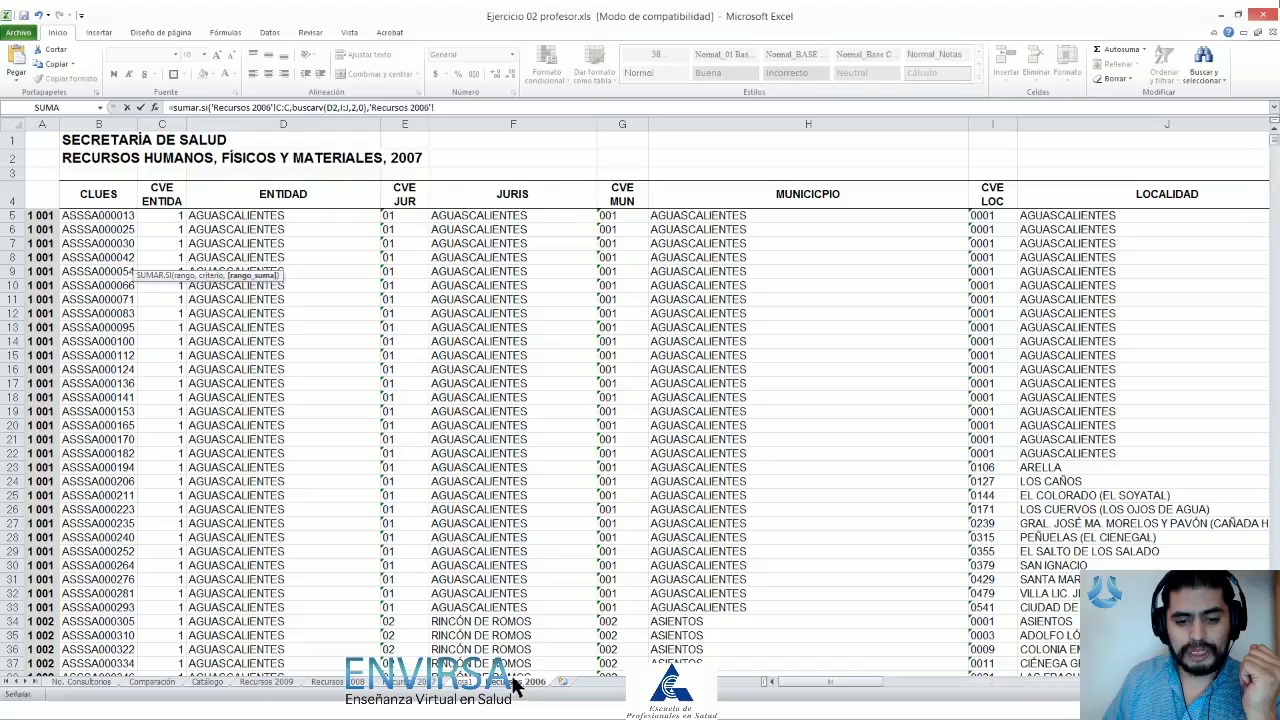
drag(871, 688, 905, 684)
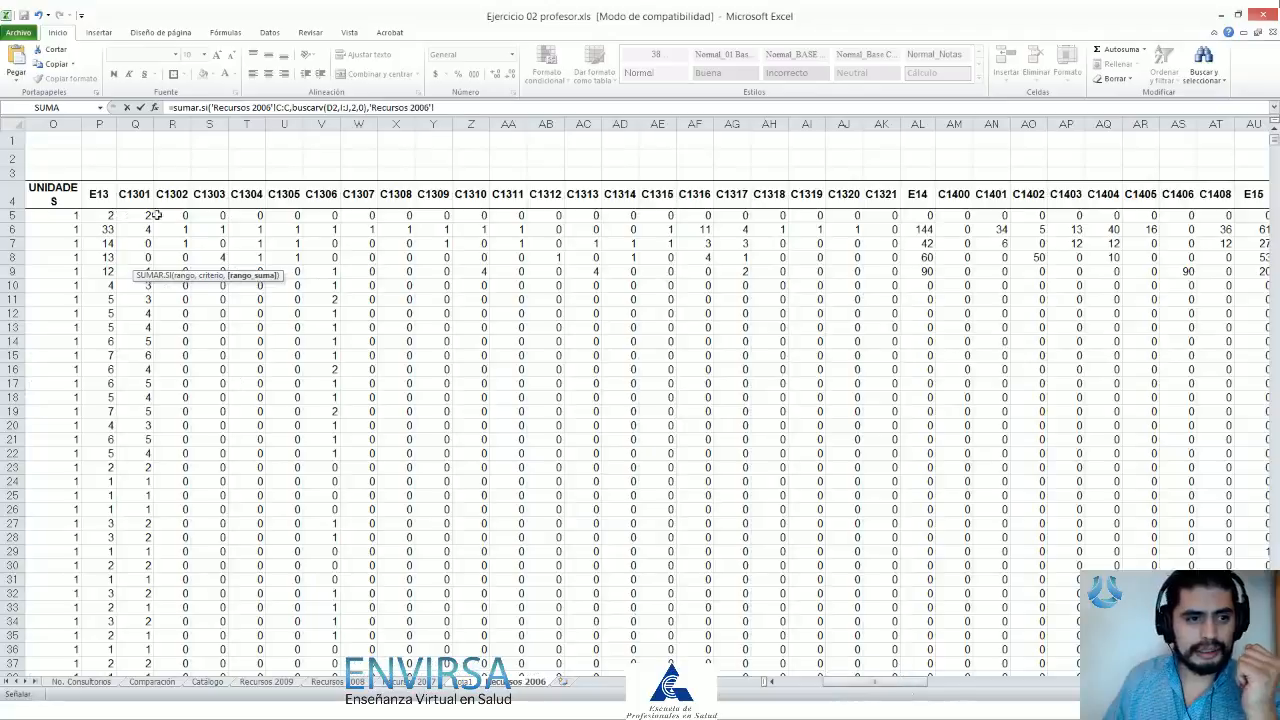
click(101, 123)
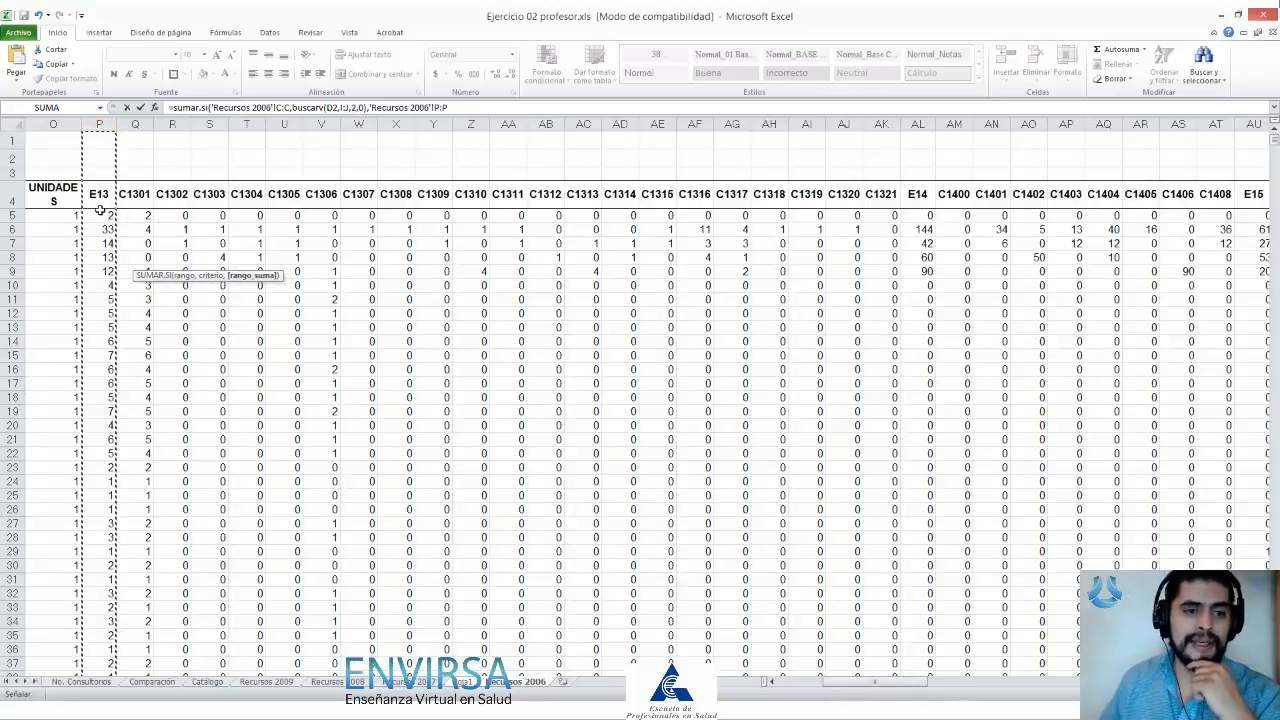
text())
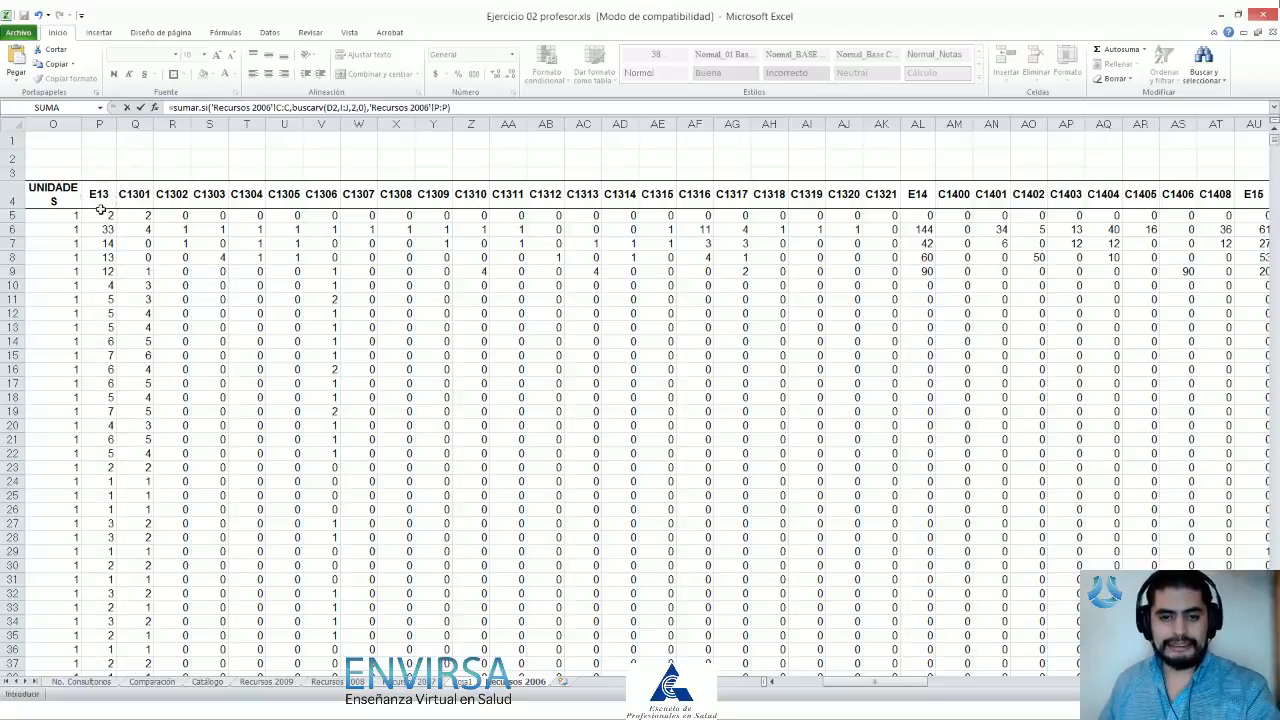
key(Return)
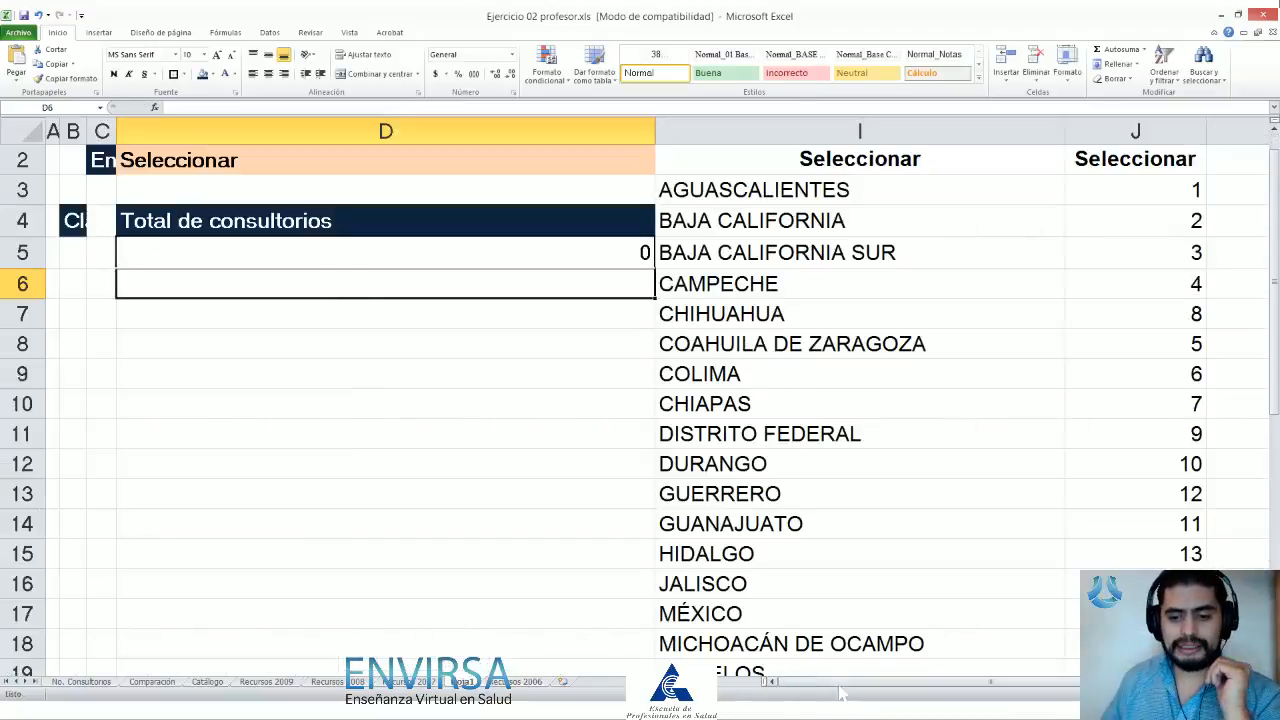
double_click(546, 252)
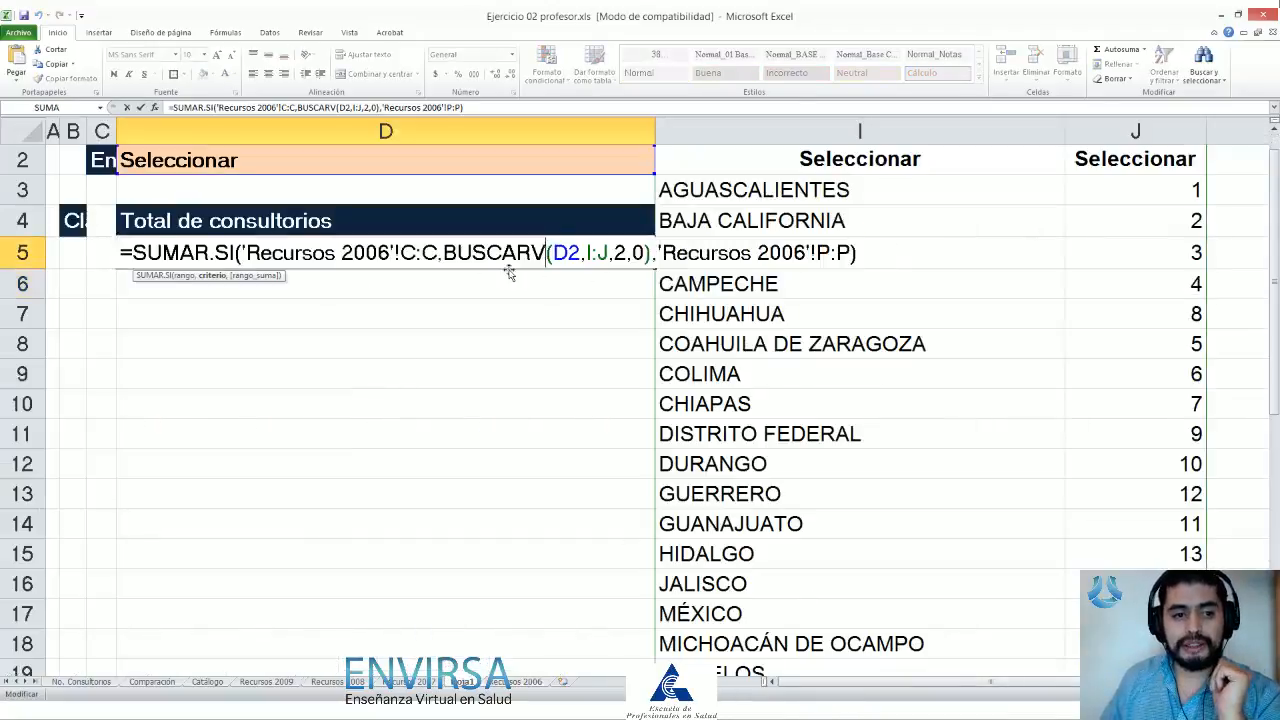
key(Escape)
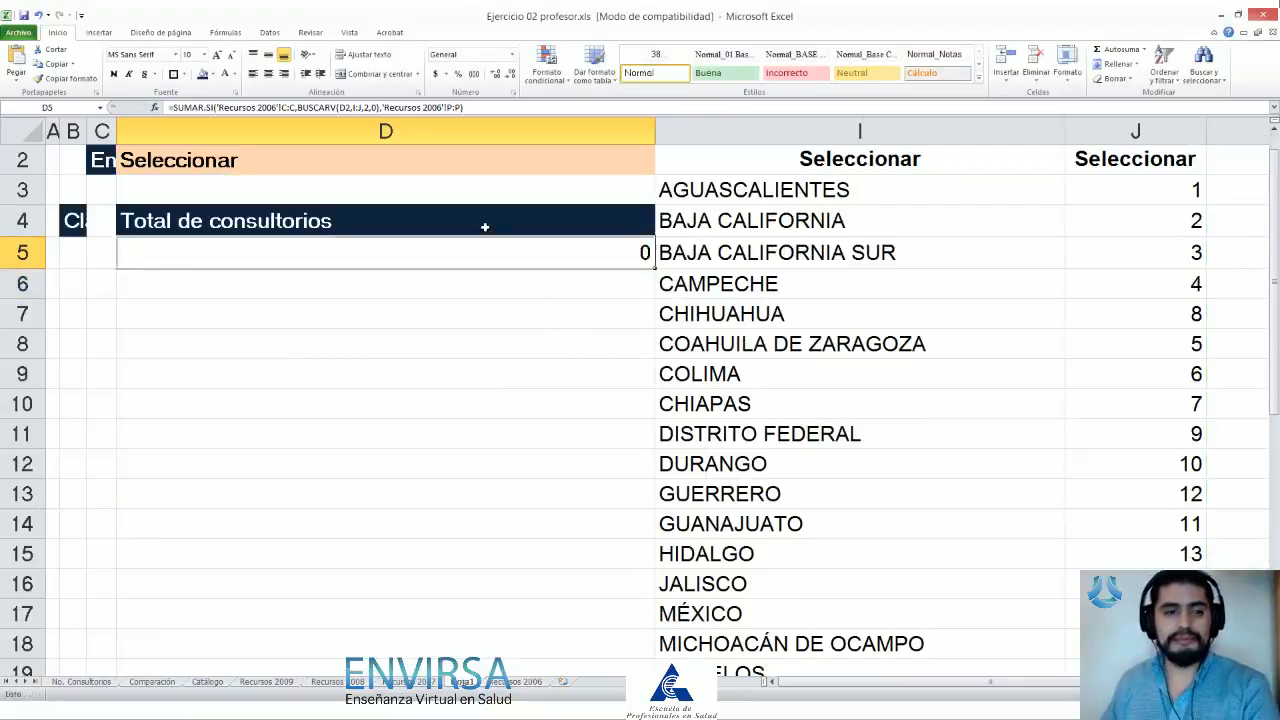
Step: Test the formula by choosing AGUASCALIENTES as the state in D2
click(481, 165)
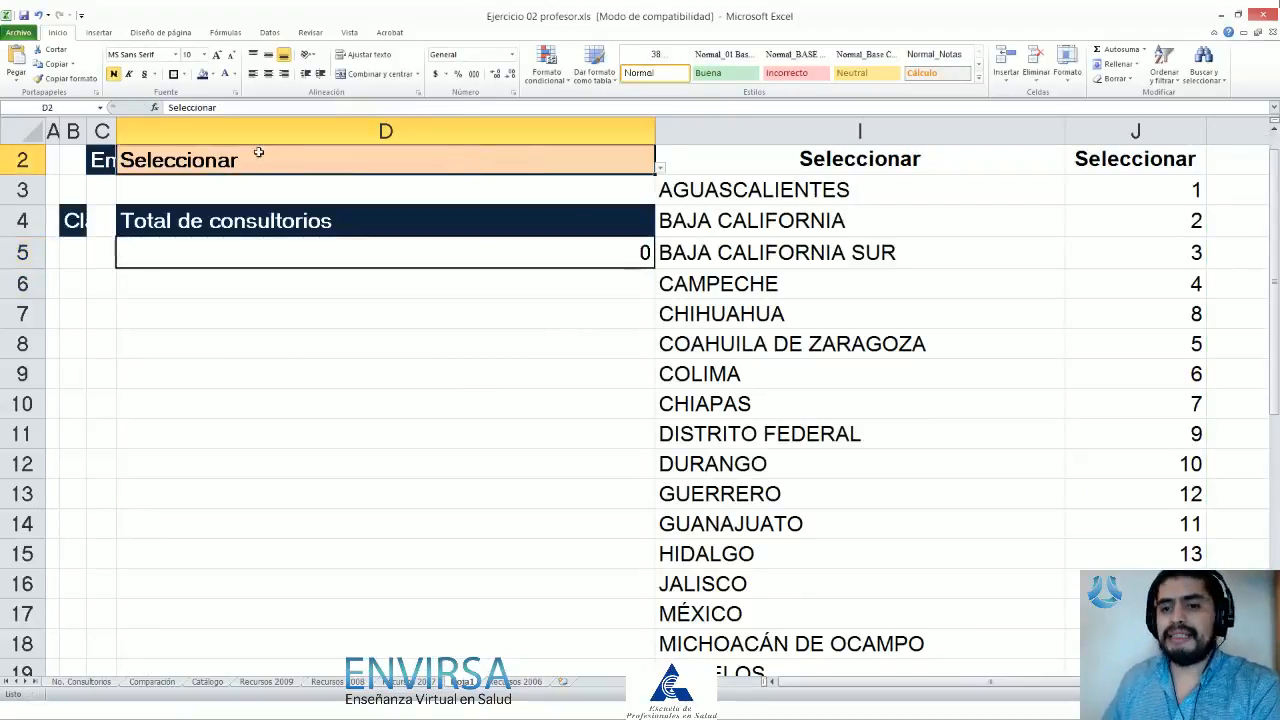
click(895, 253)
scroll(895, 255, up, 1)
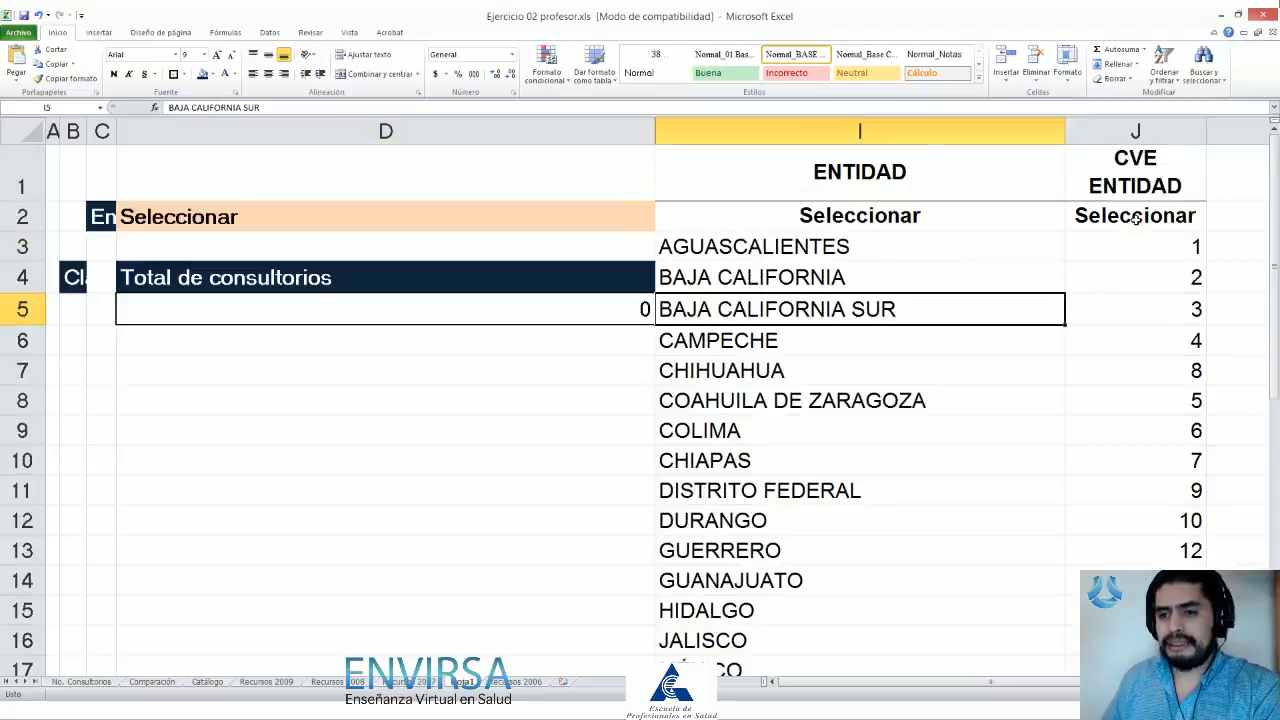
click(1112, 217)
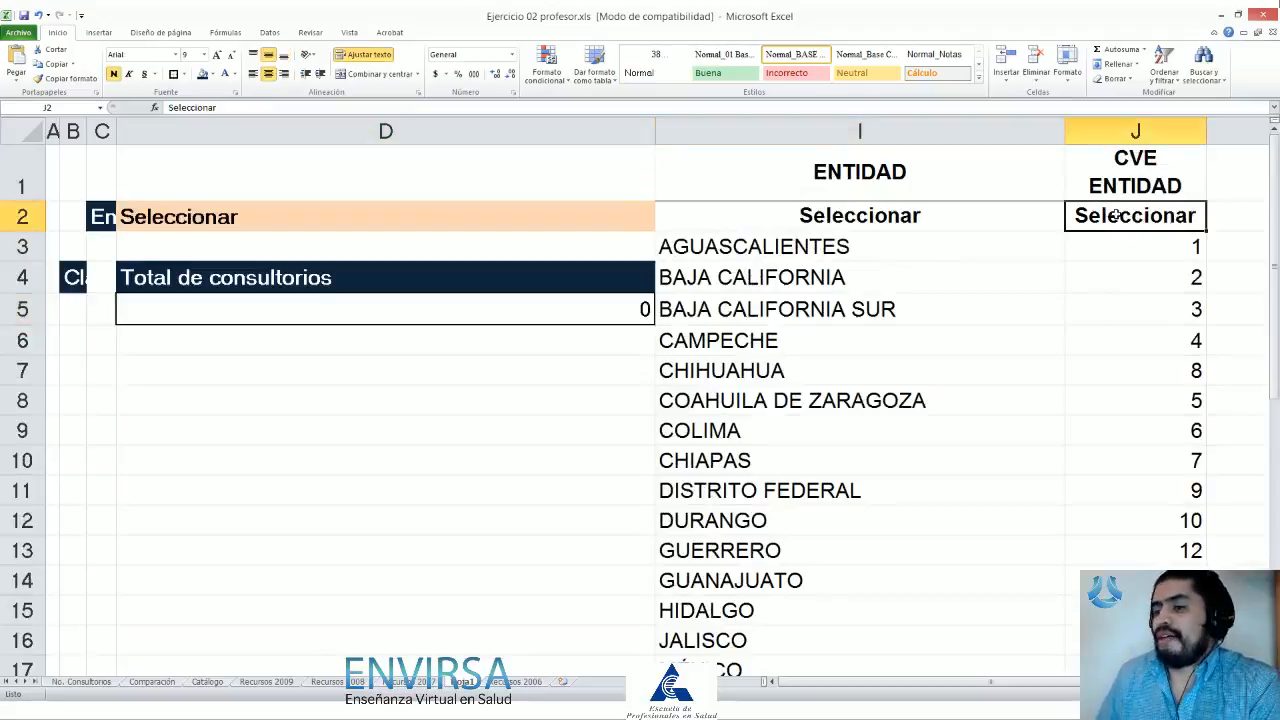
click(629, 219)
click(663, 232)
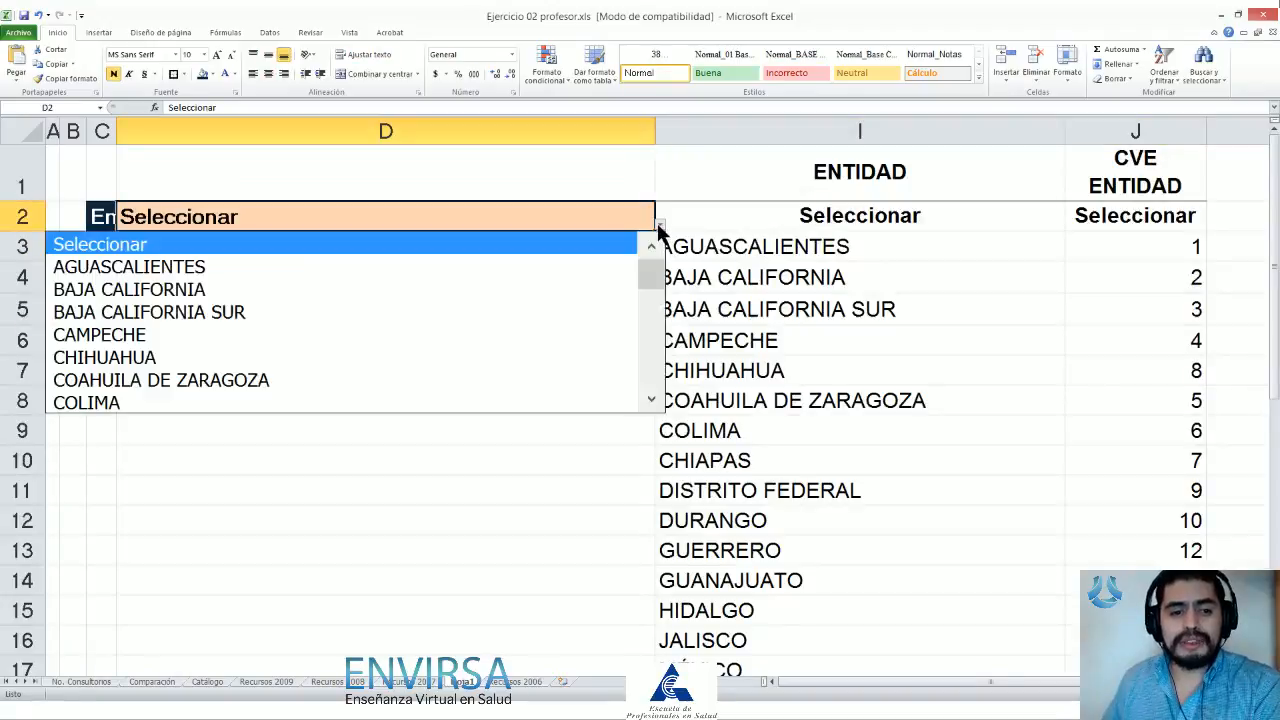
click(524, 265)
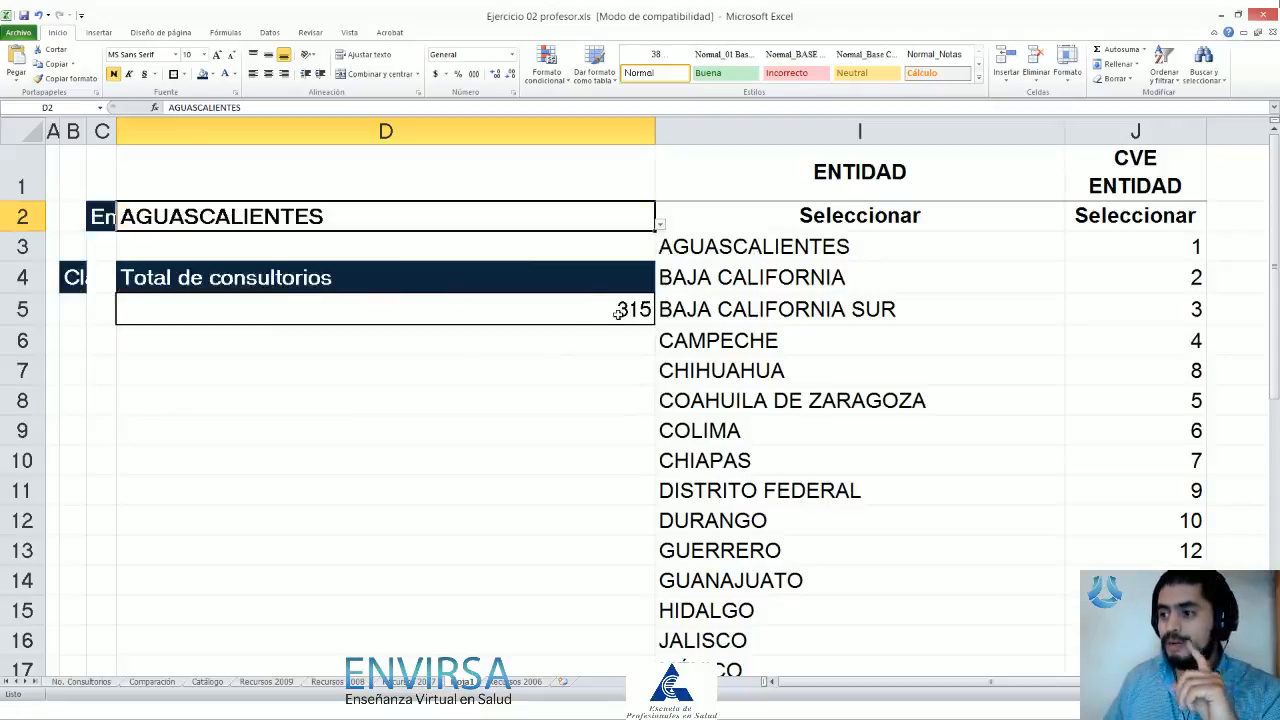
Step: Test the formula with CHIHUAHUA as the state in D2 and compare it with its row in the ENTIDAD list
click(747, 246)
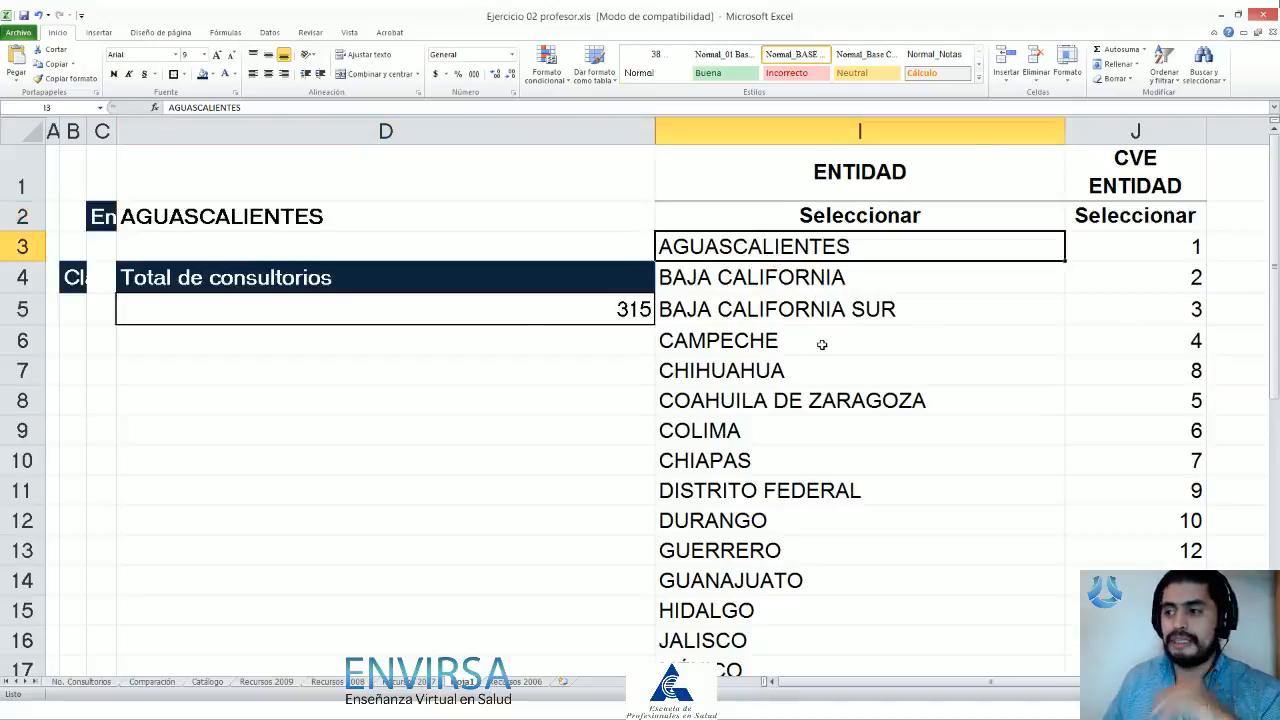
click(583, 218)
click(662, 225)
click(416, 336)
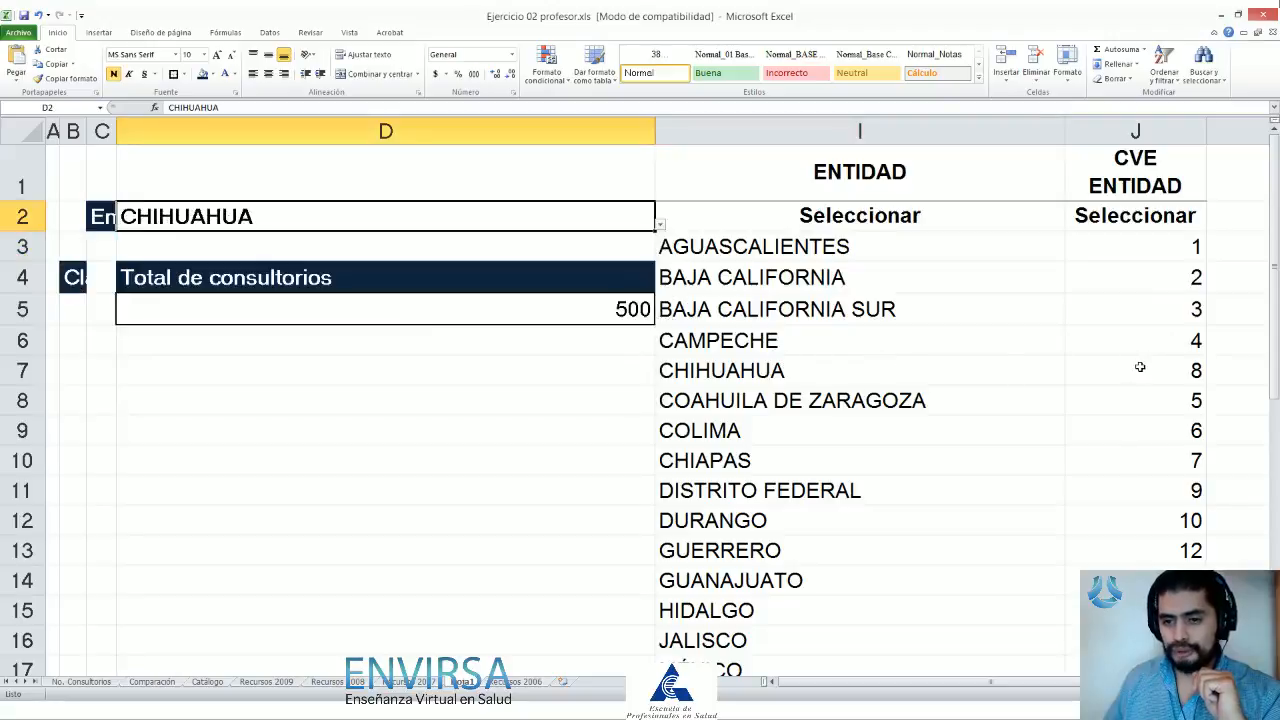
drag(1140, 367, 900, 370)
Step: Switch the state in D2 to DISTRITO FEDERAL and after that to MÉXICO to test the total
click(640, 208)
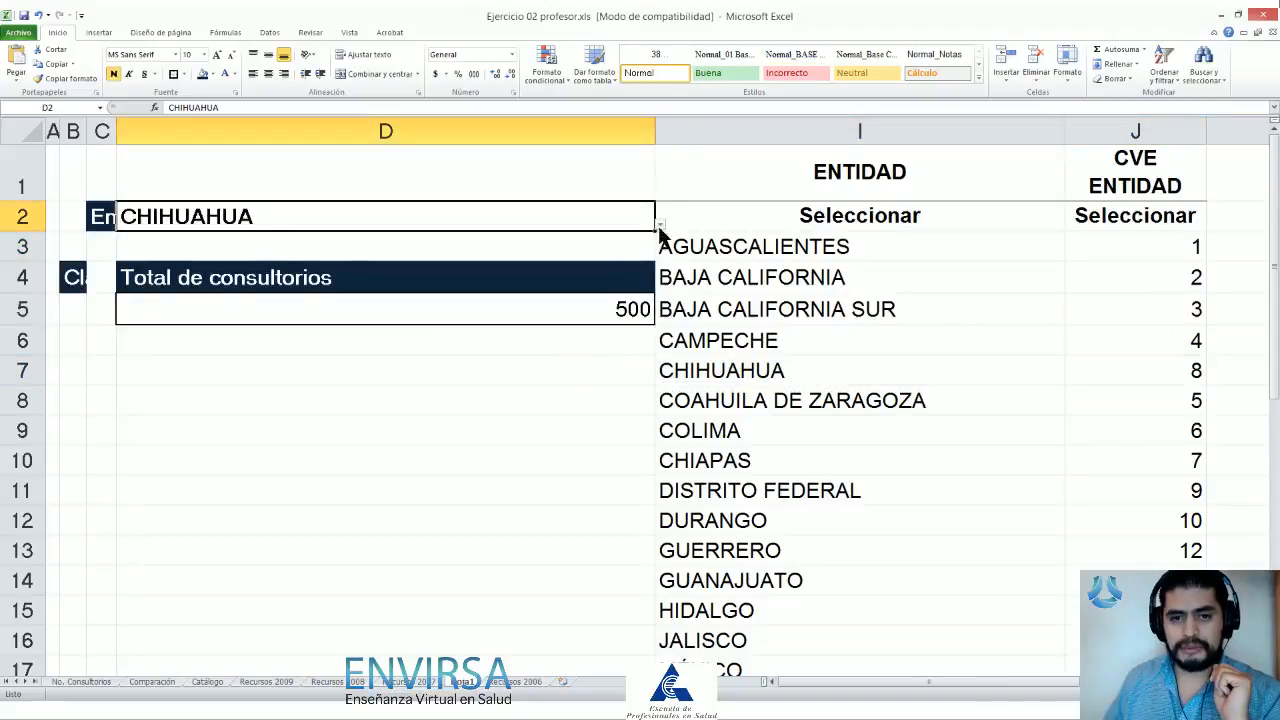
click(660, 226)
click(366, 335)
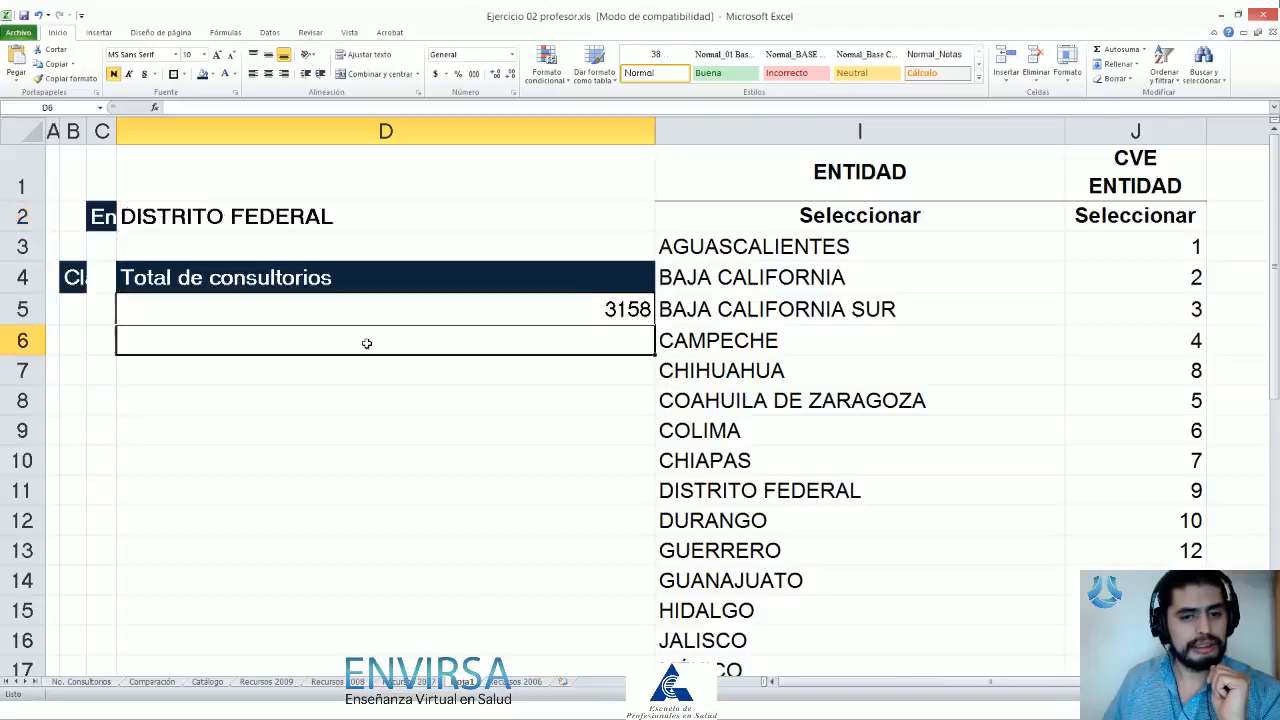
click(661, 226)
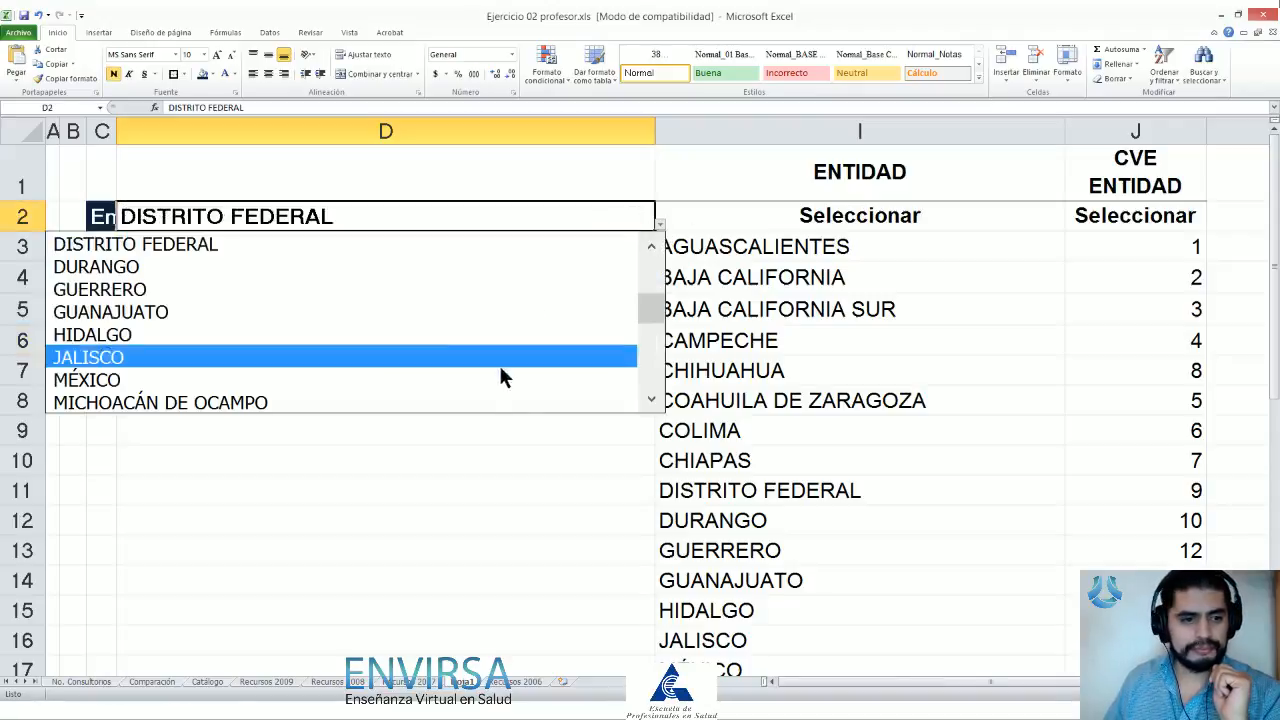
click(490, 382)
Step: Switch the state in D2 to PUEBLA and after that to SONORA to test the total
click(660, 226)
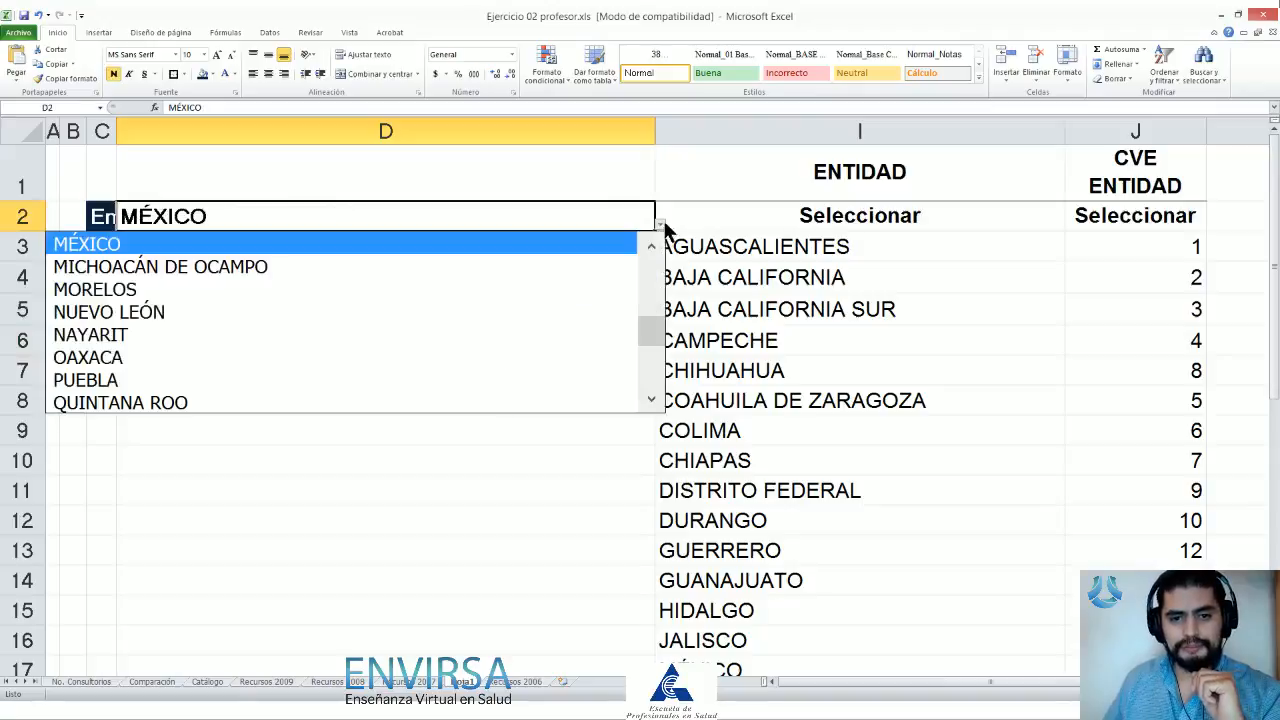
click(429, 380)
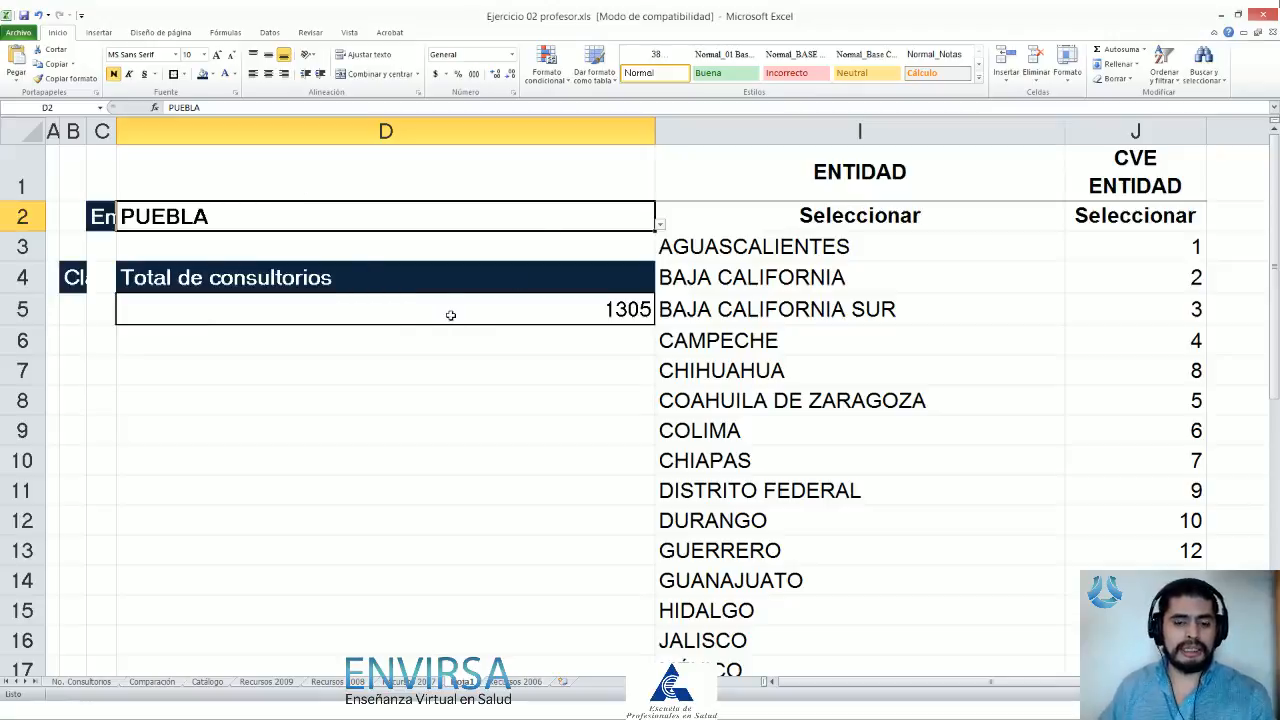
click(660, 224)
click(287, 360)
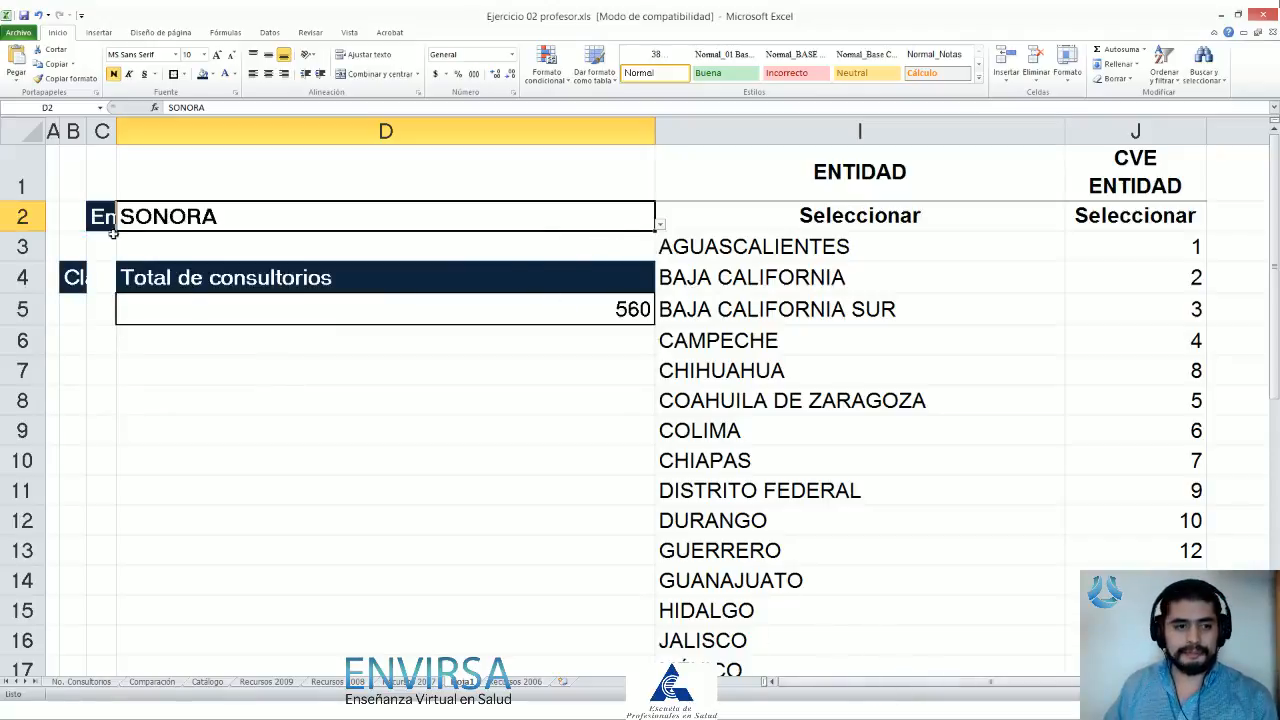
Step: Autofit the widths of columns B and C so their labels show in full
drag(73, 131, 112, 131)
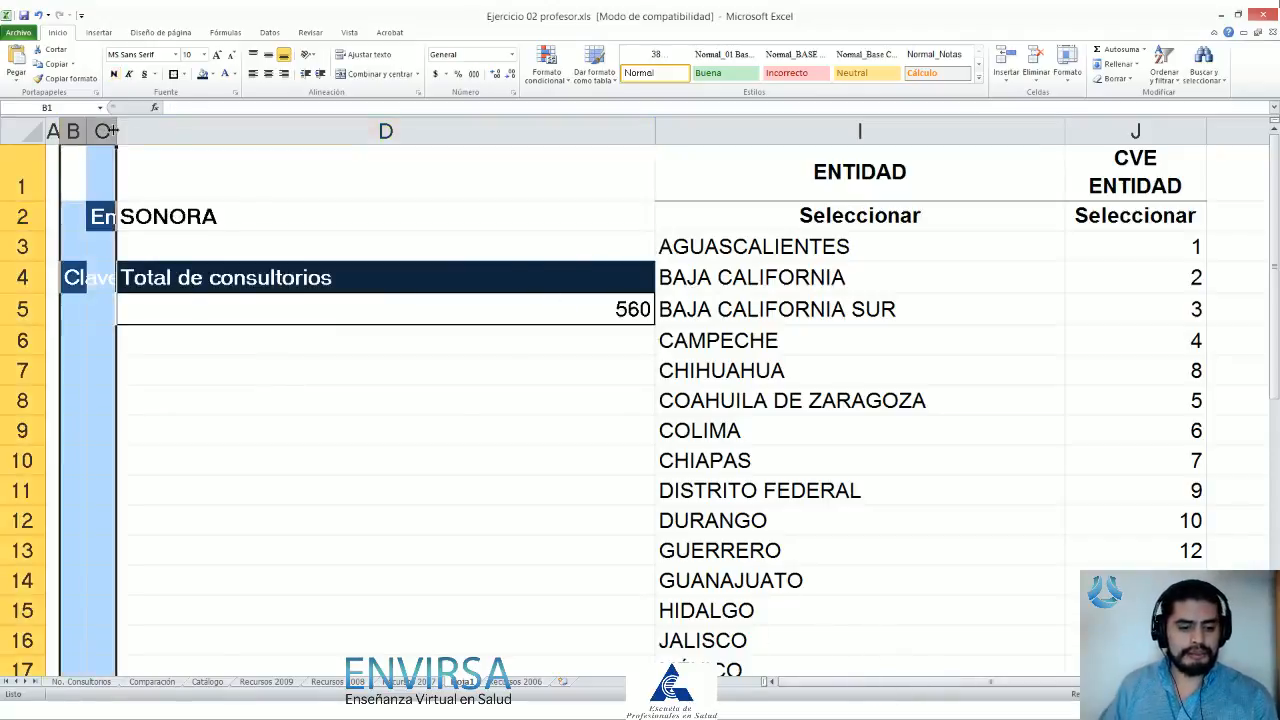
double_click(113, 131)
click(520, 420)
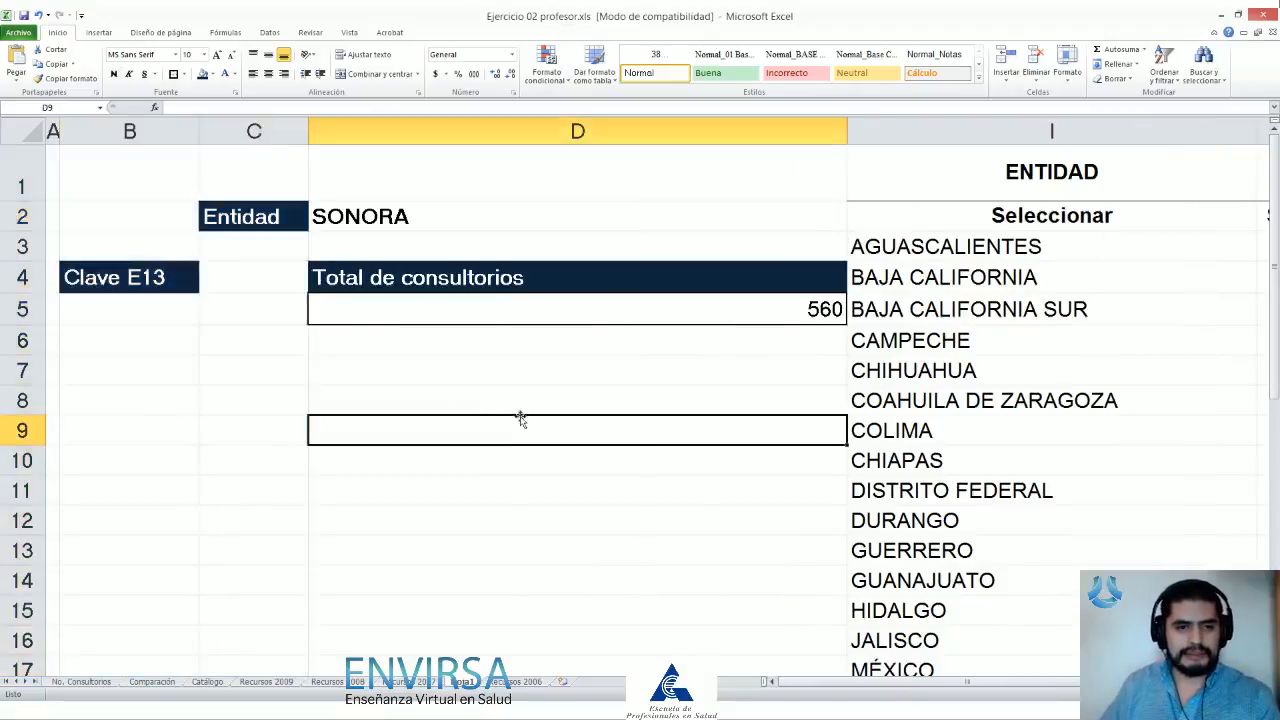
Step: Move the Clave E13 header from B4 to C4 and fit column C to its text
click(181, 277)
drag(198, 278, 322, 280)
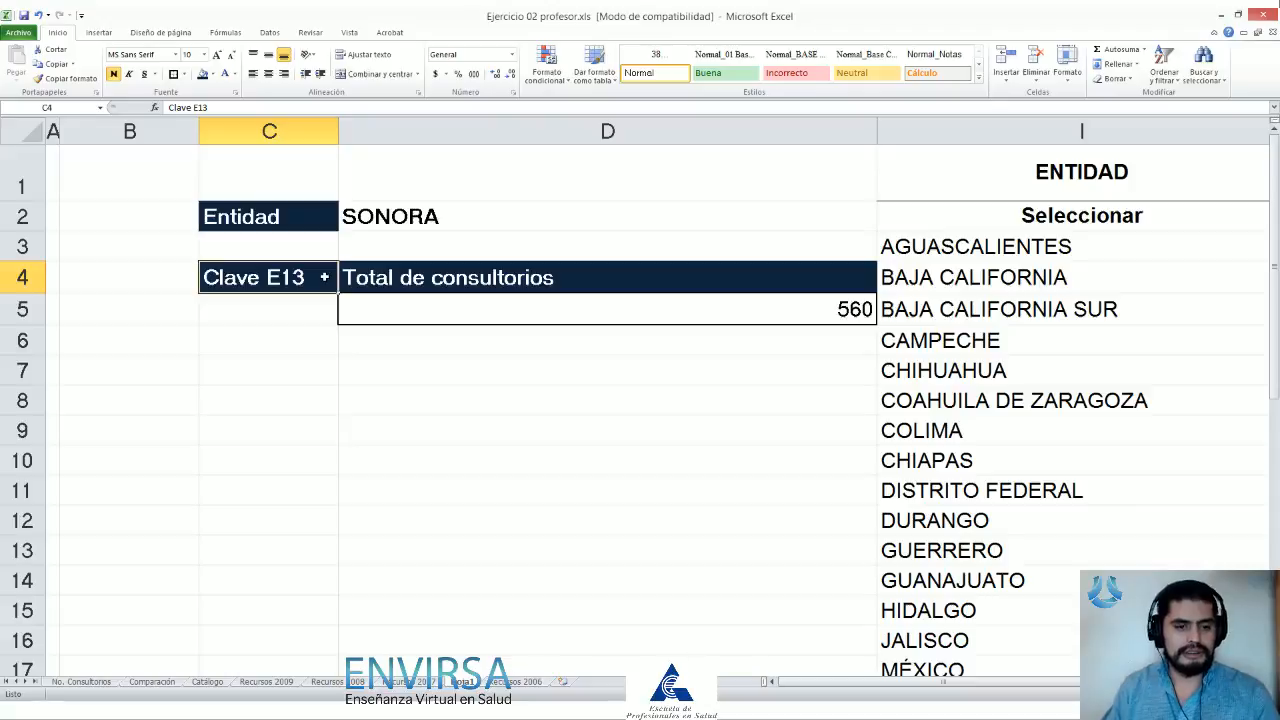
key(ctrl+z)
key(ctrl+y)
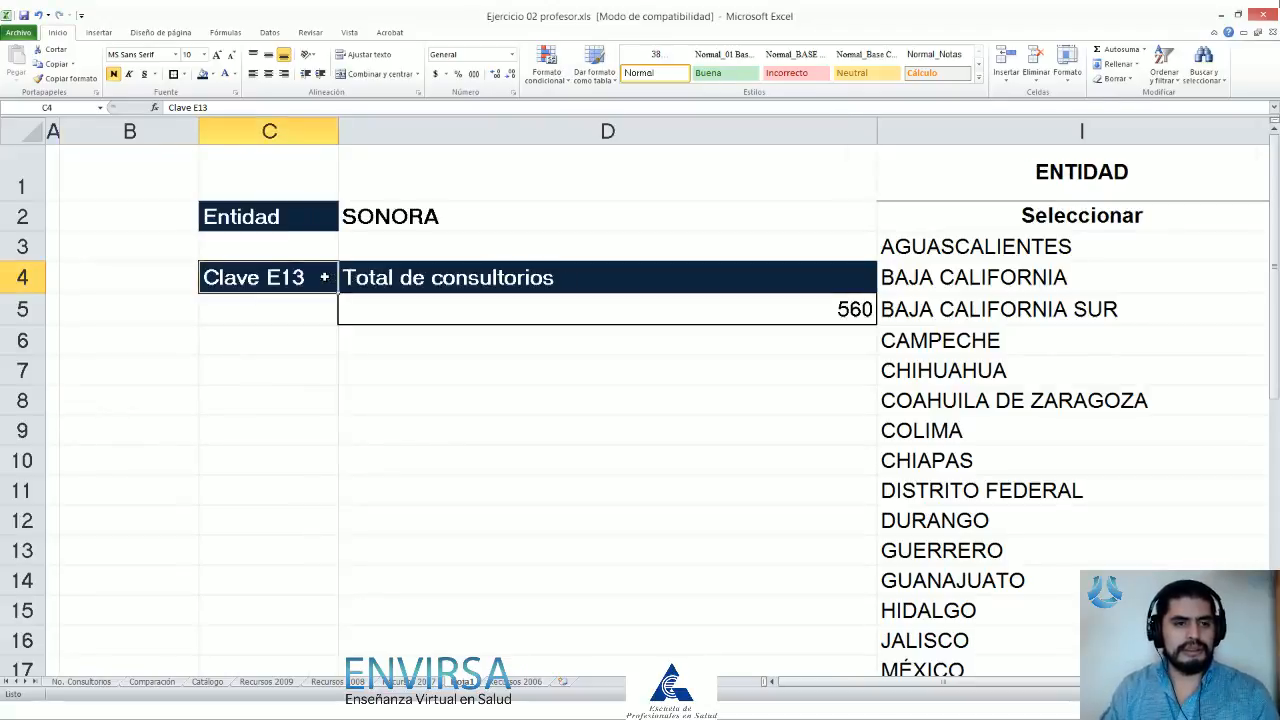
Step: Delete the empty column B so the Entidad and Clave E13 labels sit next to the narrow column A
key(Left)
key(ctrl+space)
key(ctrl+minus)
key(Right)
key(Left)
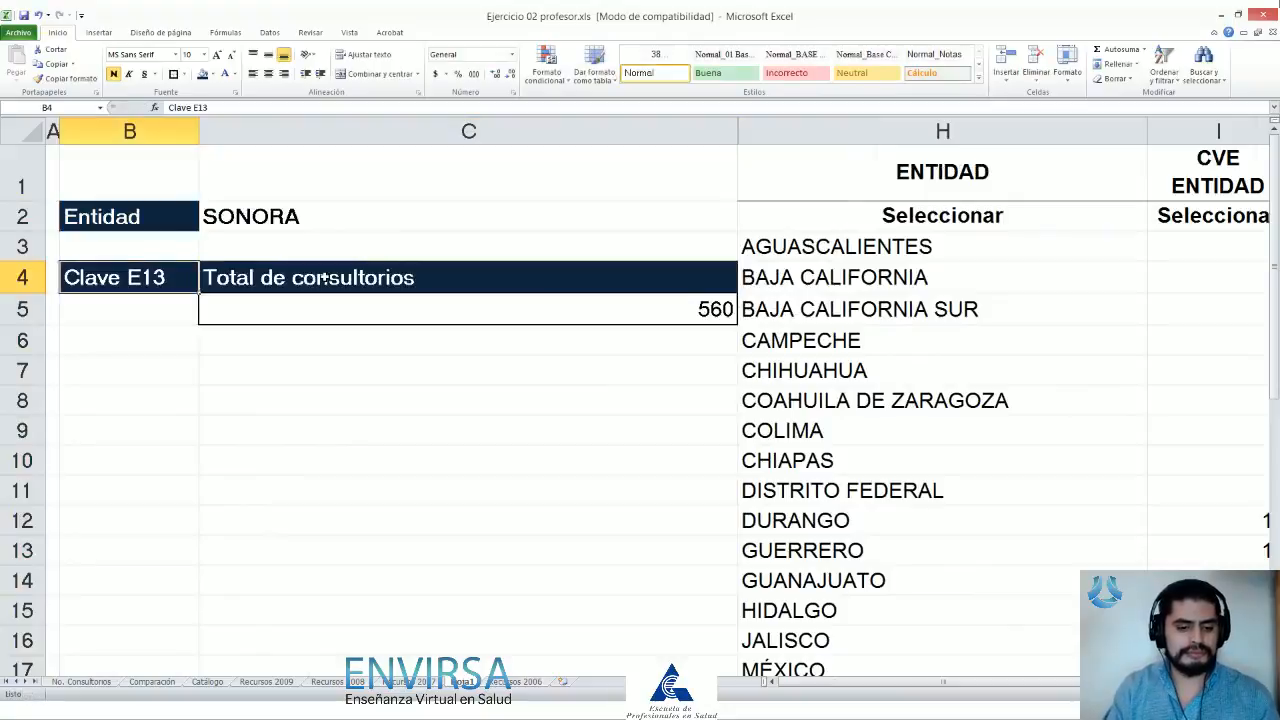
key(ctrl+space)
key(Right)
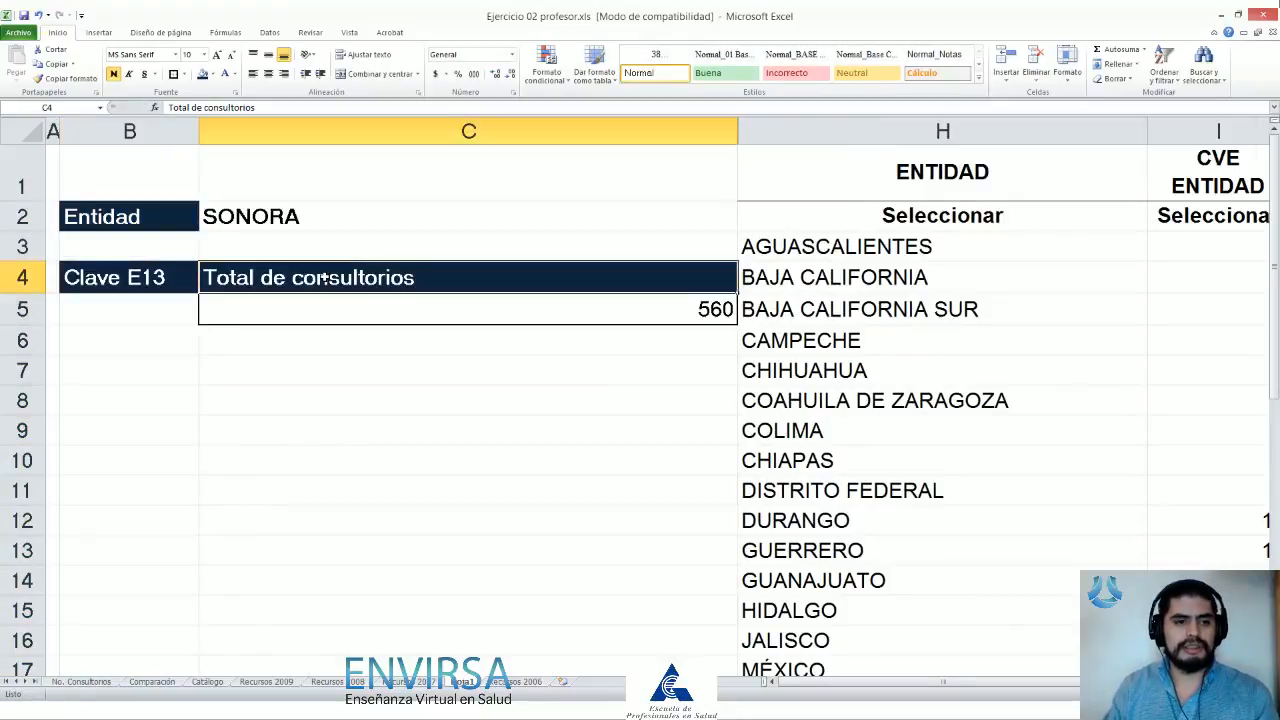
key(Up)
key(Left)
key(Down)
key(Right)
key(Down)
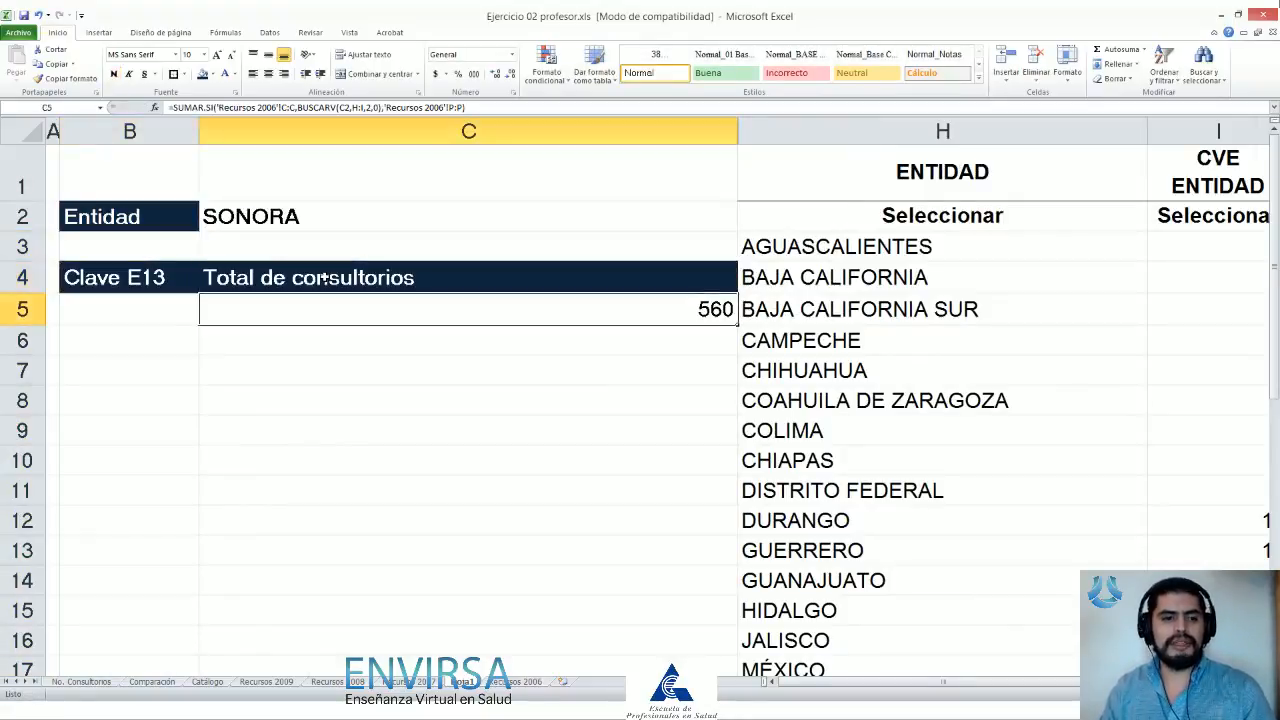
key(Up)
key(Up)
key(Up)
key(Up)
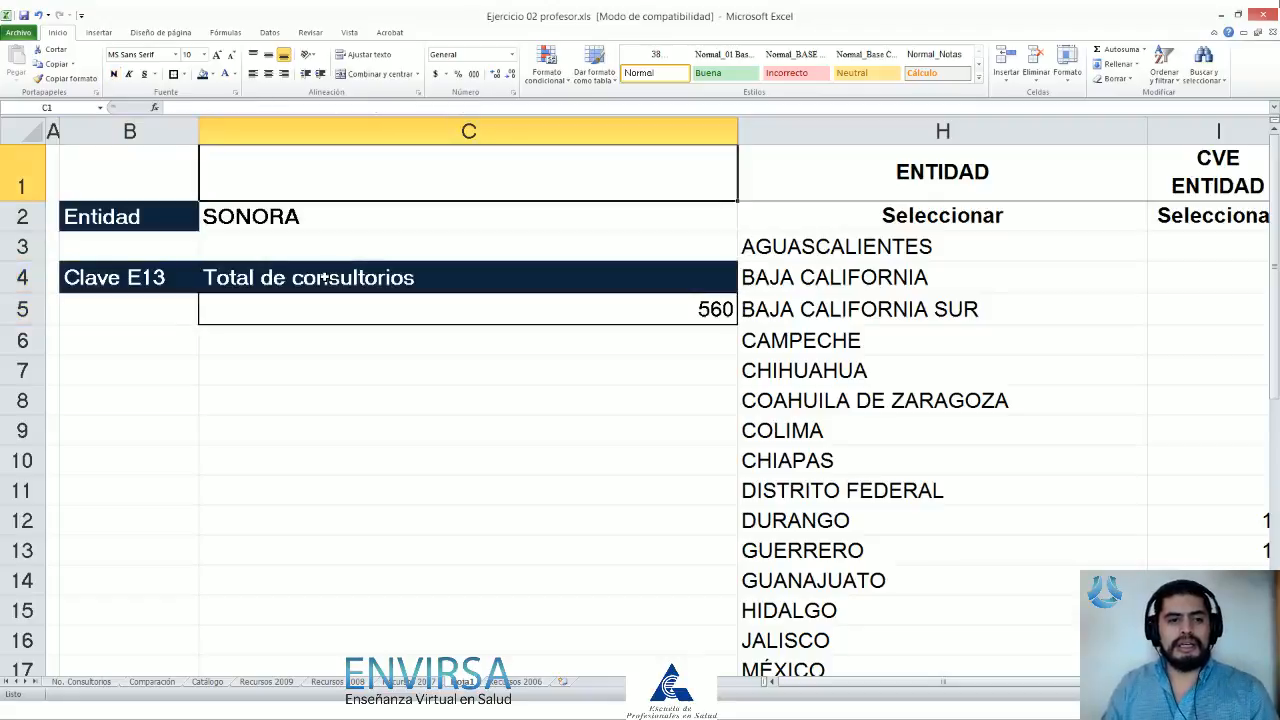
Step: Add a border around the state selection cell C2
key(Down)
key(alt+Down)
key(Escape)
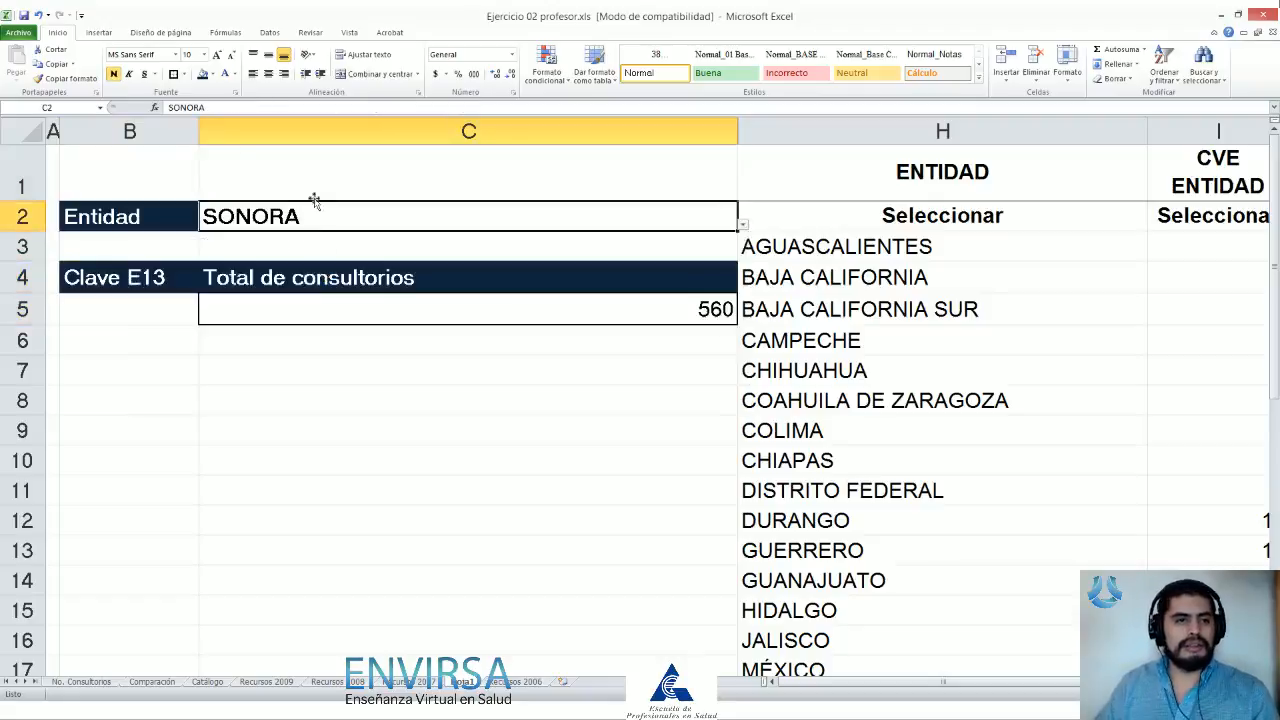
click(172, 78)
Step: Check the end of the ENTIDAD list in column H and choose VERACRUZ DE IGNACIO DE LA LLAVE as the state in C2
click(745, 234)
key(ctrl+Down)
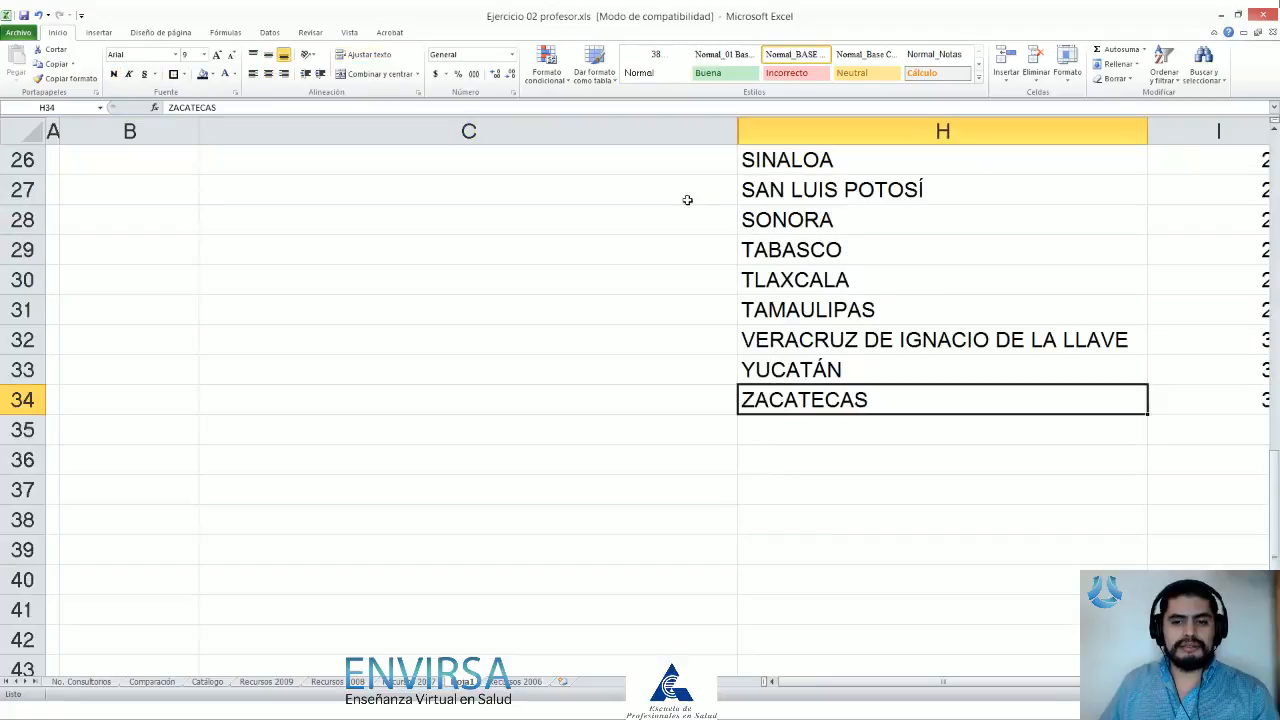
key(ctrl+Up)
key(Left)
key(Down)
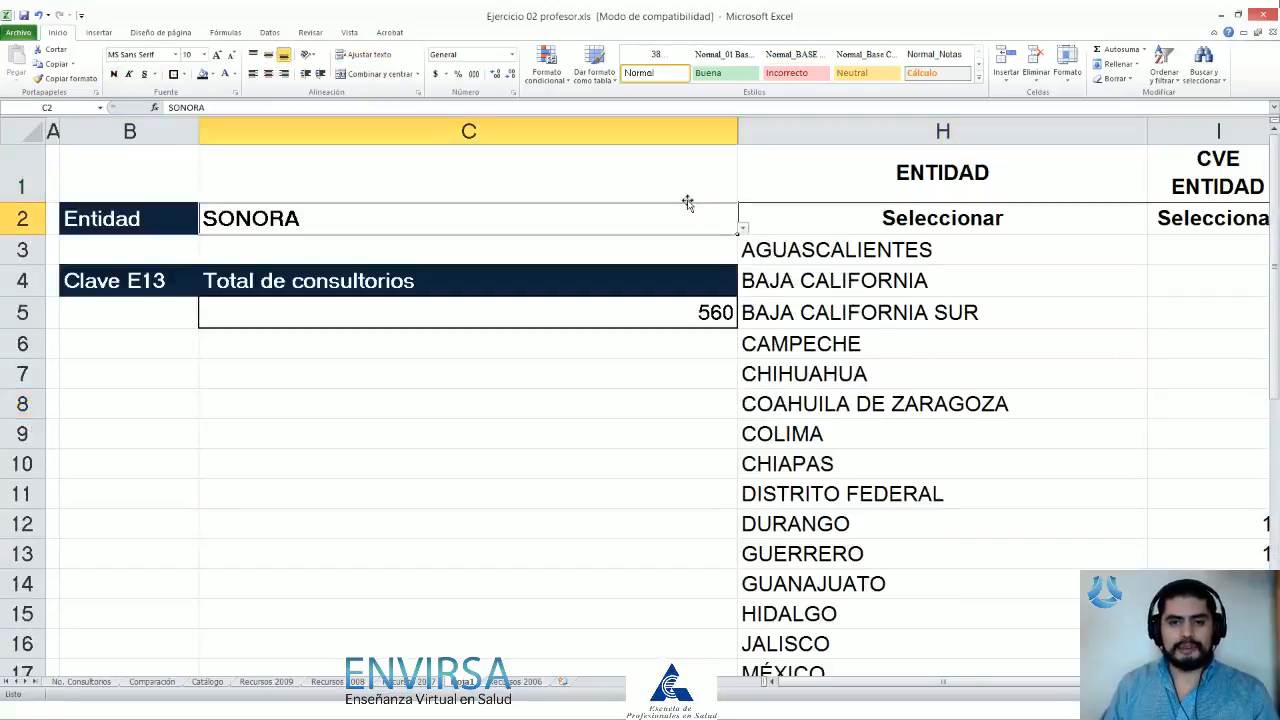
click(743, 228)
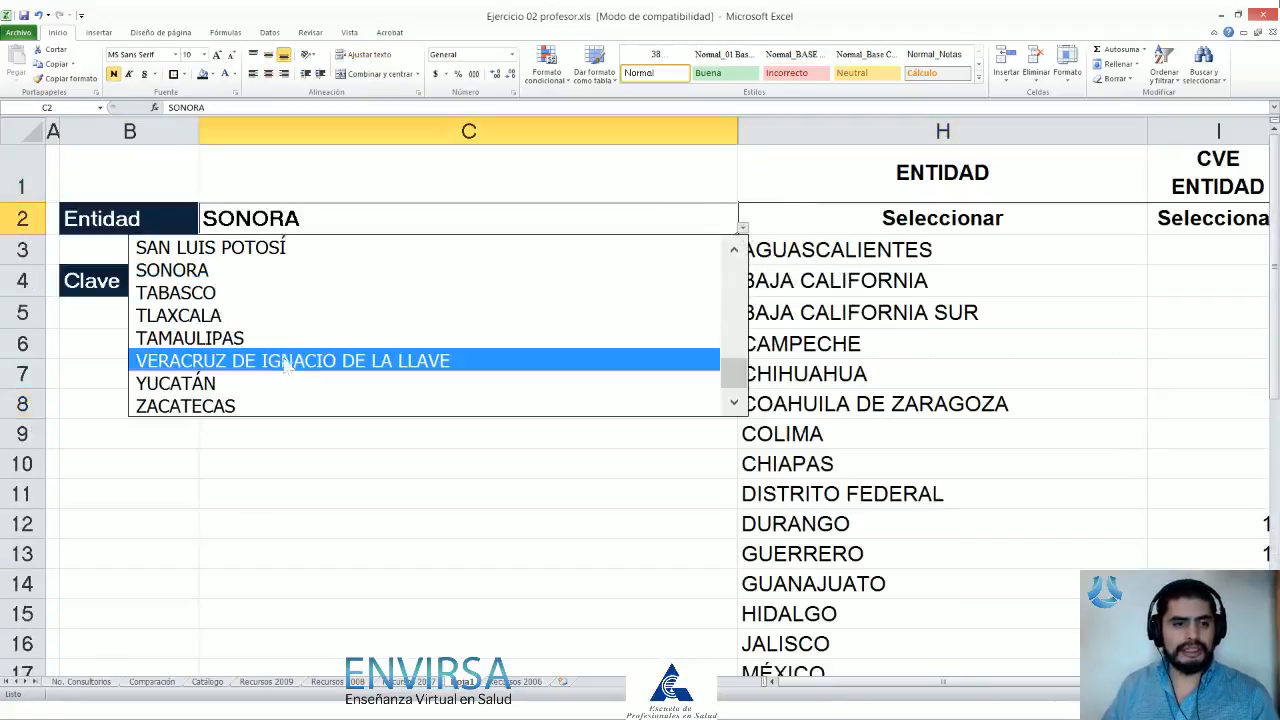
click(331, 357)
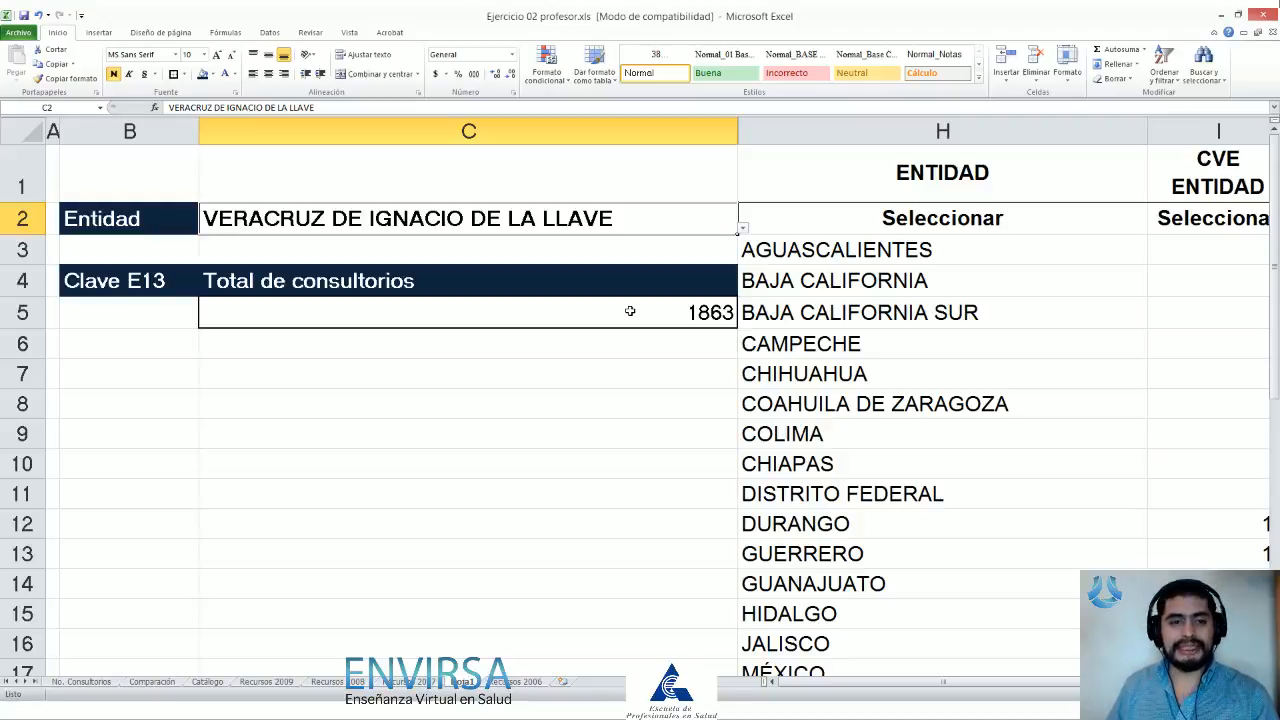
Step: Unhide columns D to G between columns C and H
click(776, 129)
key(shift+Left)
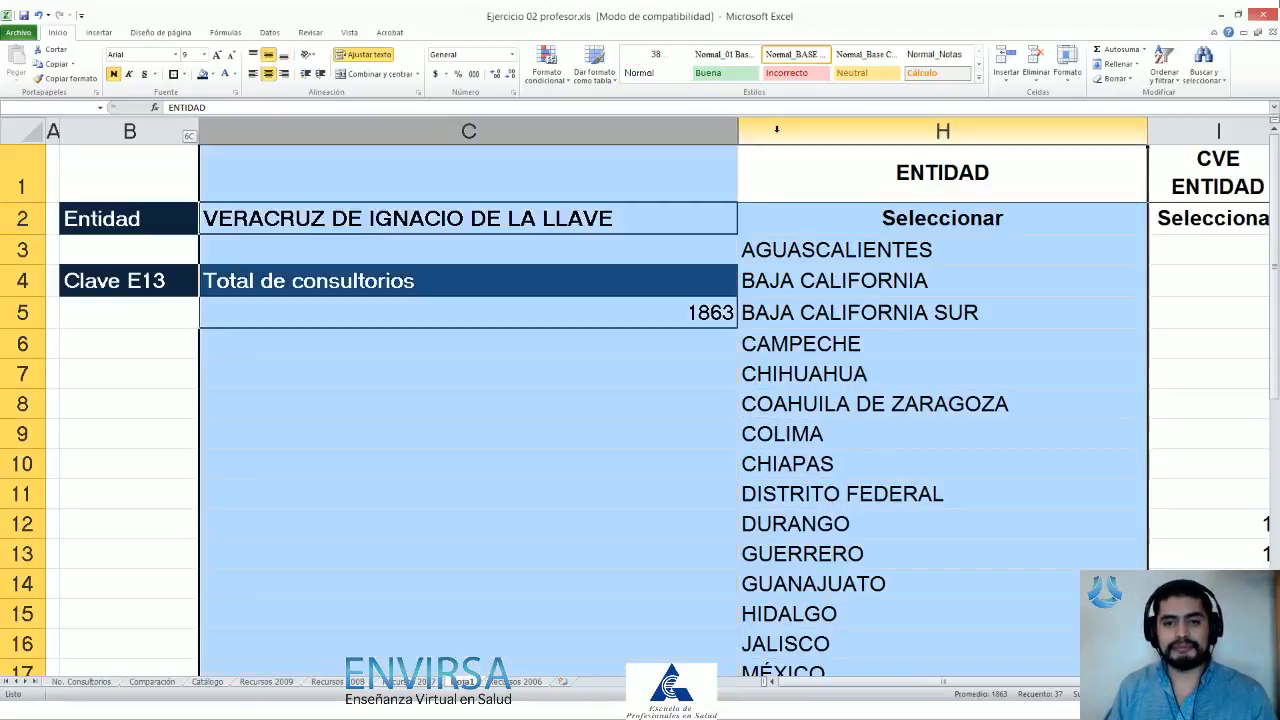
key(shift+F10)
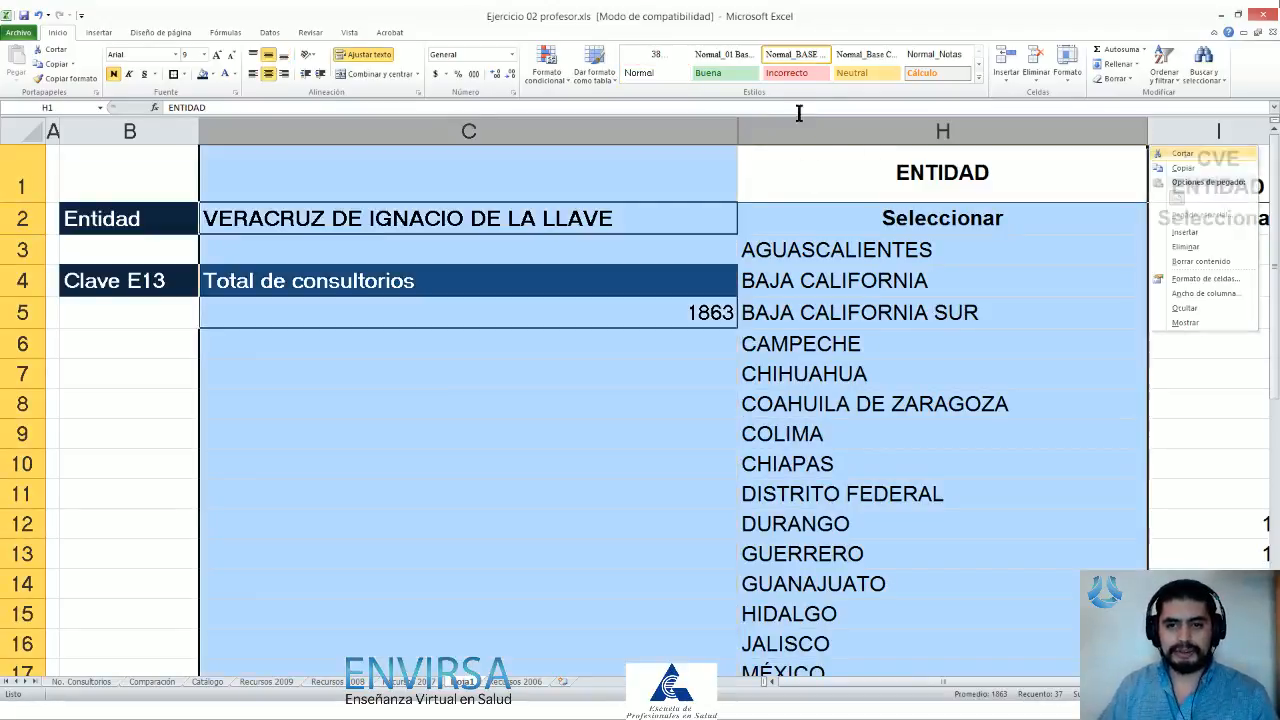
right_click(802, 126)
click(838, 300)
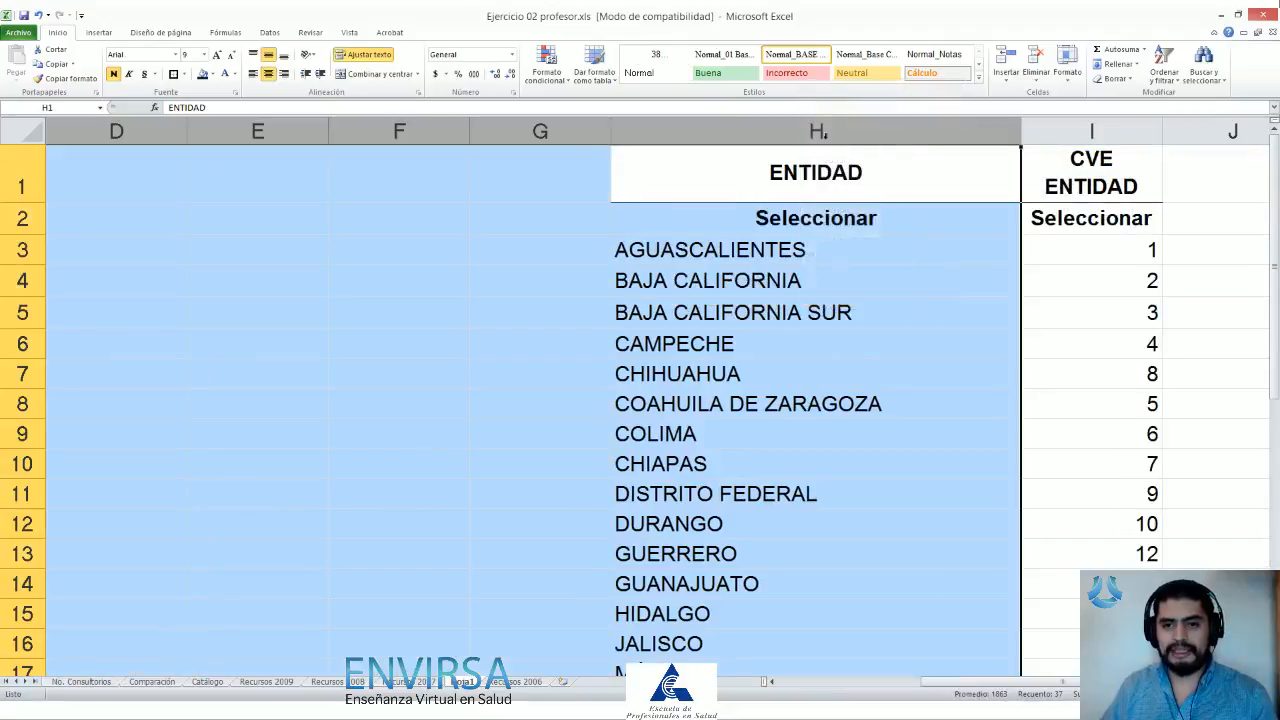
Step: Hide the ENTIDAD and CVE ENTIDAD lookup columns H and I and return to cell A1
click(816, 131)
shift+click(1090, 131)
right_click(1092, 138)
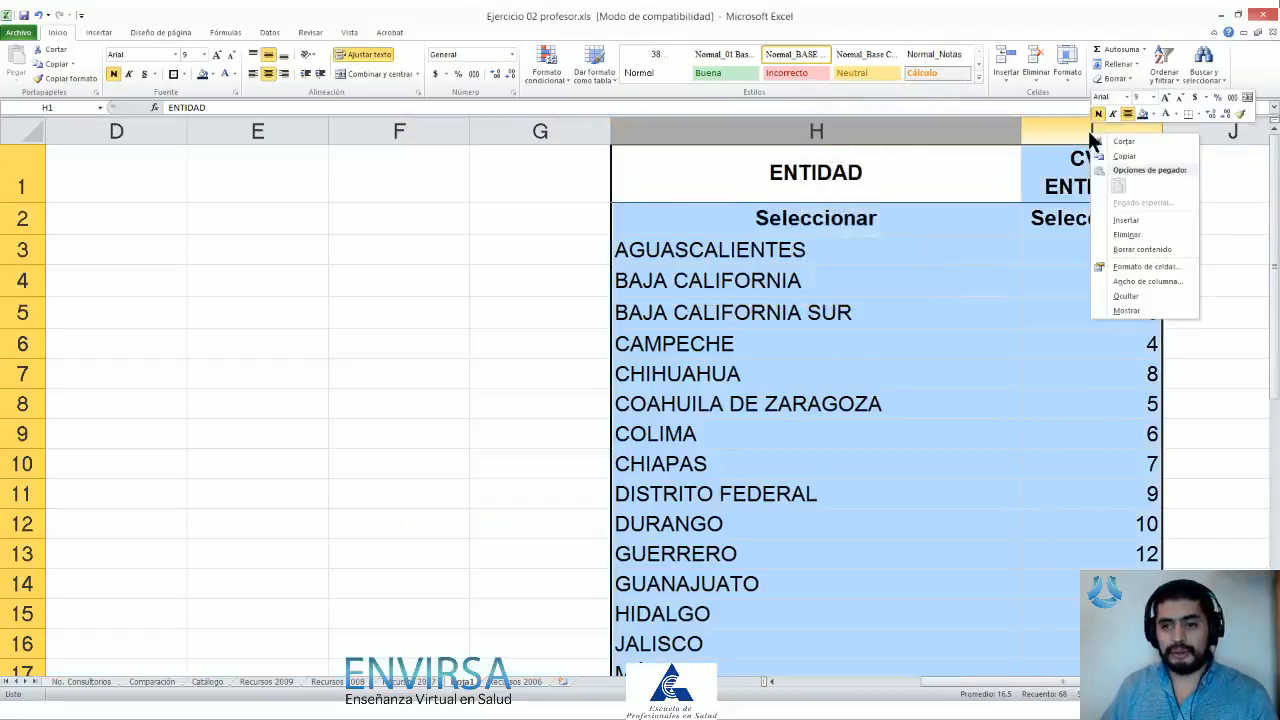
click(1127, 297)
key(ctrl+Home)
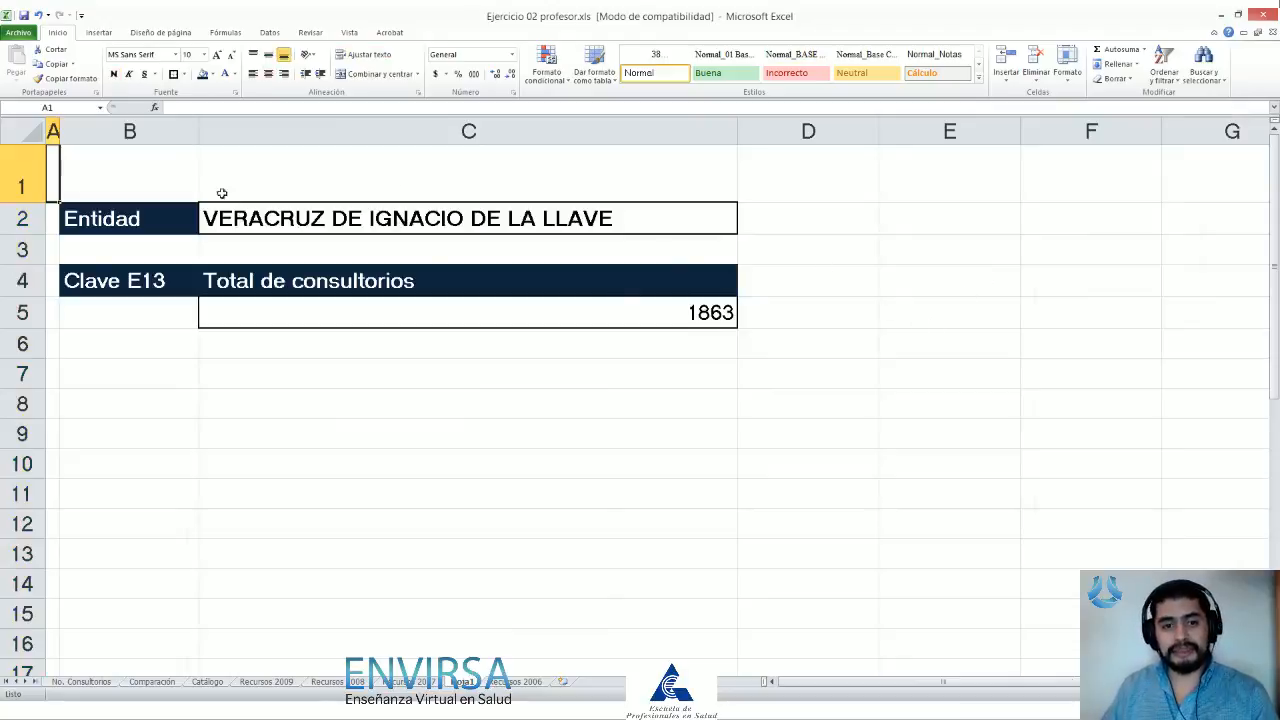
Step: Choose TLAXCALA as the state in C2
ctrl+scroll(568, 246, down, 5)
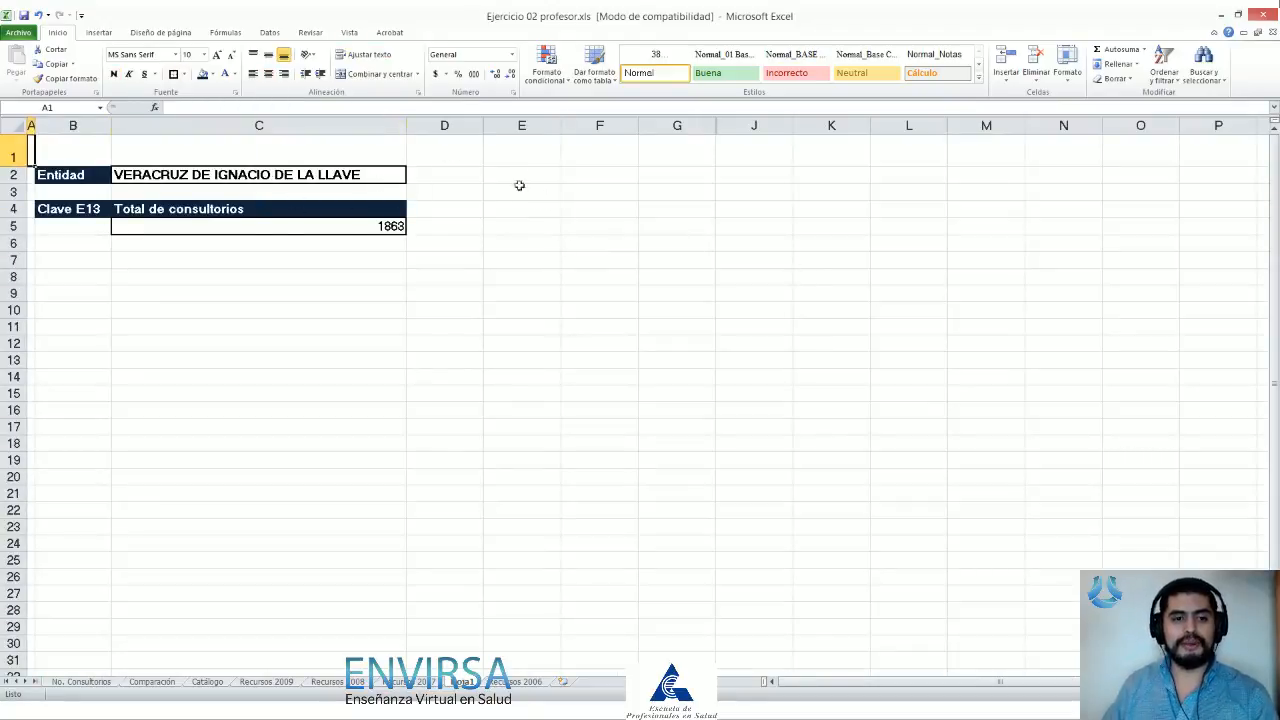
double_click(345, 174)
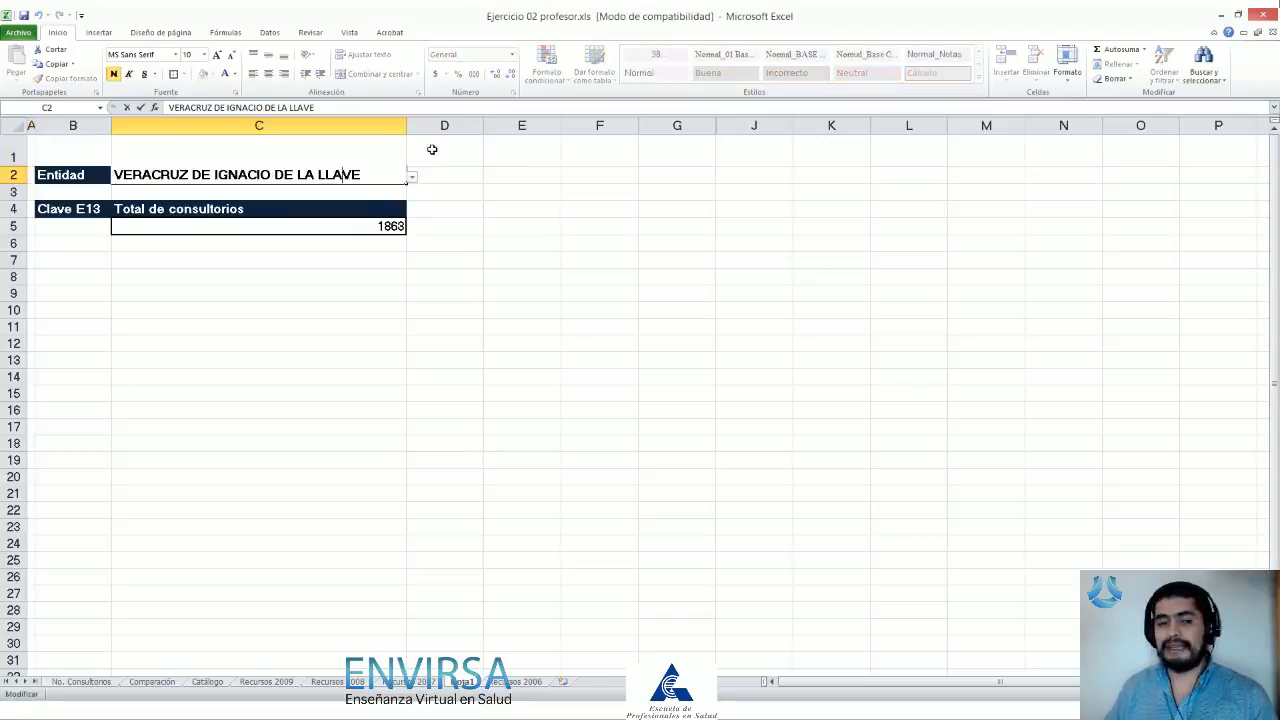
key(Escape)
click(411, 177)
click(145, 229)
Step: Format the total in C5 with a thousands separator and no decimals
click(145, 229)
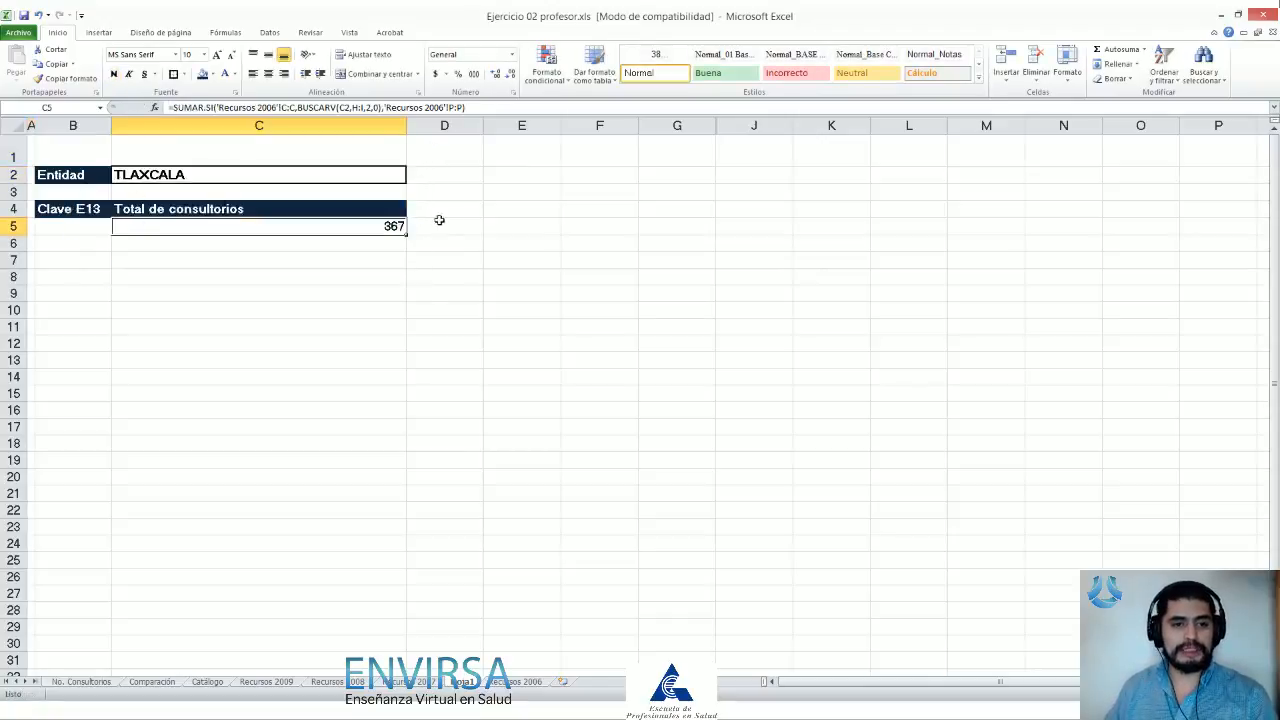
click(474, 74)
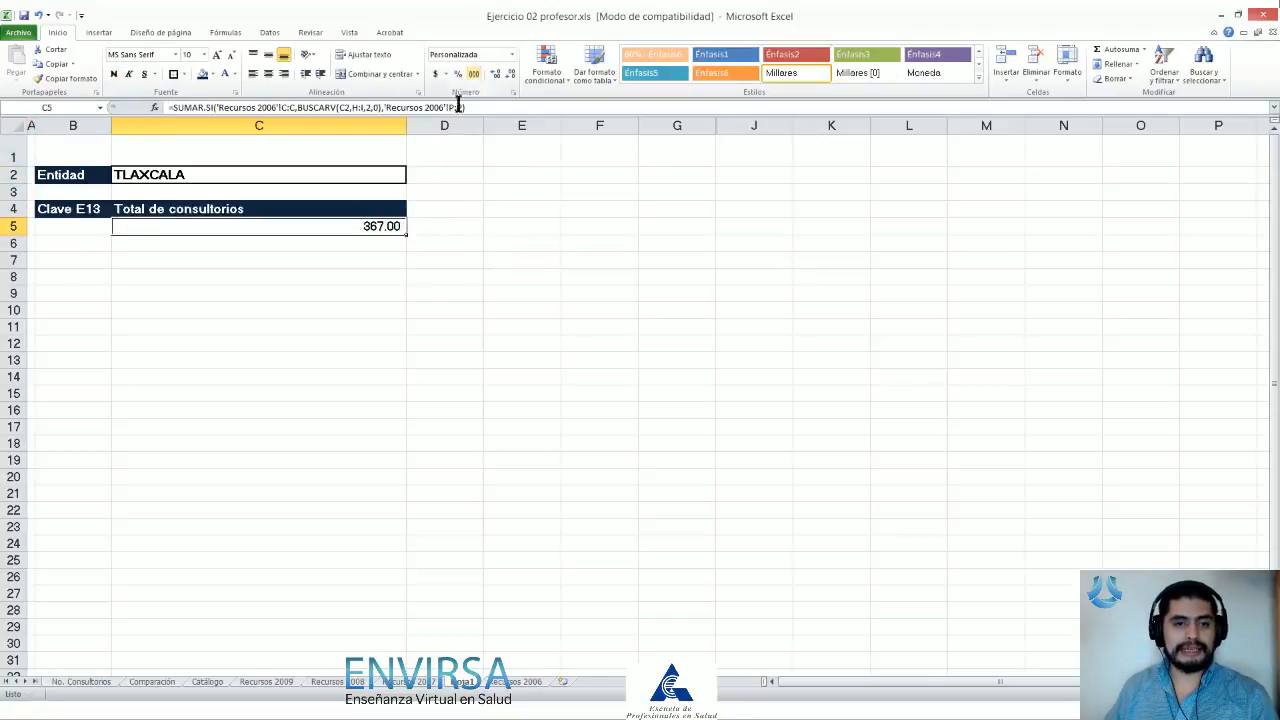
click(510, 74)
click(510, 74)
click(398, 208)
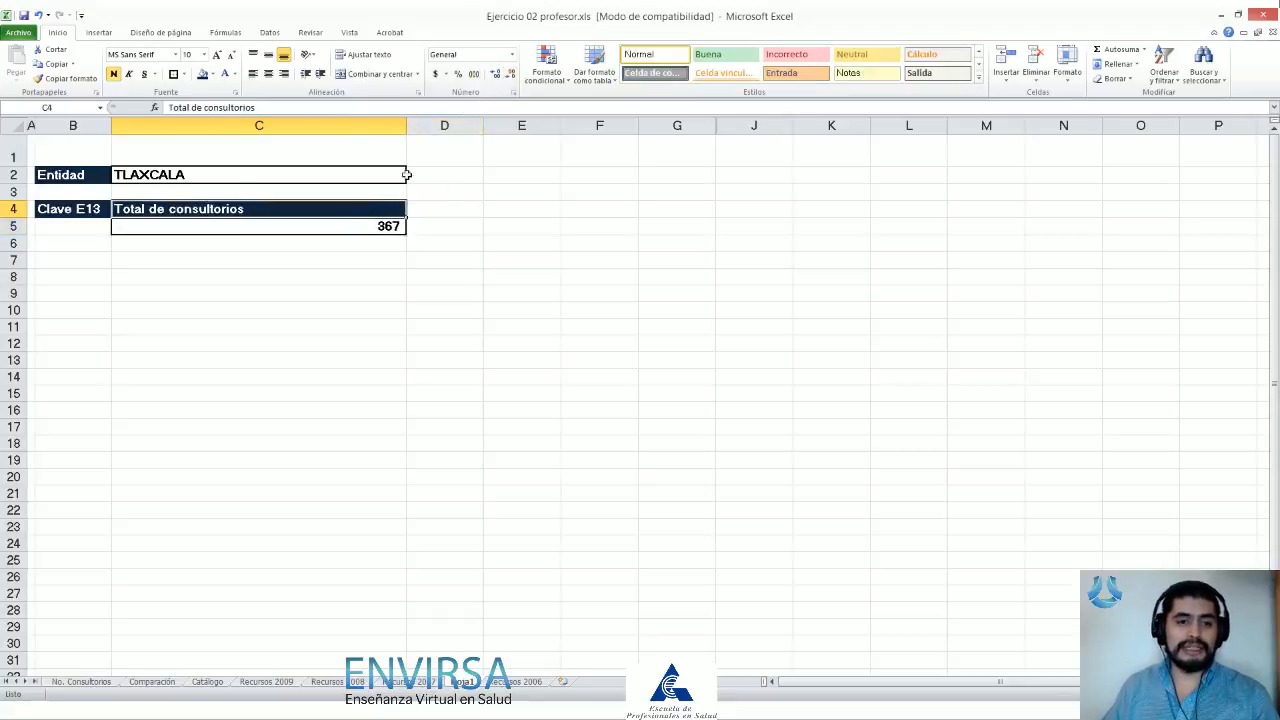
Step: Reset the state choice in C2 to Seleccionar, the first entry of its list
click(410, 175)
click(383, 171)
click(411, 176)
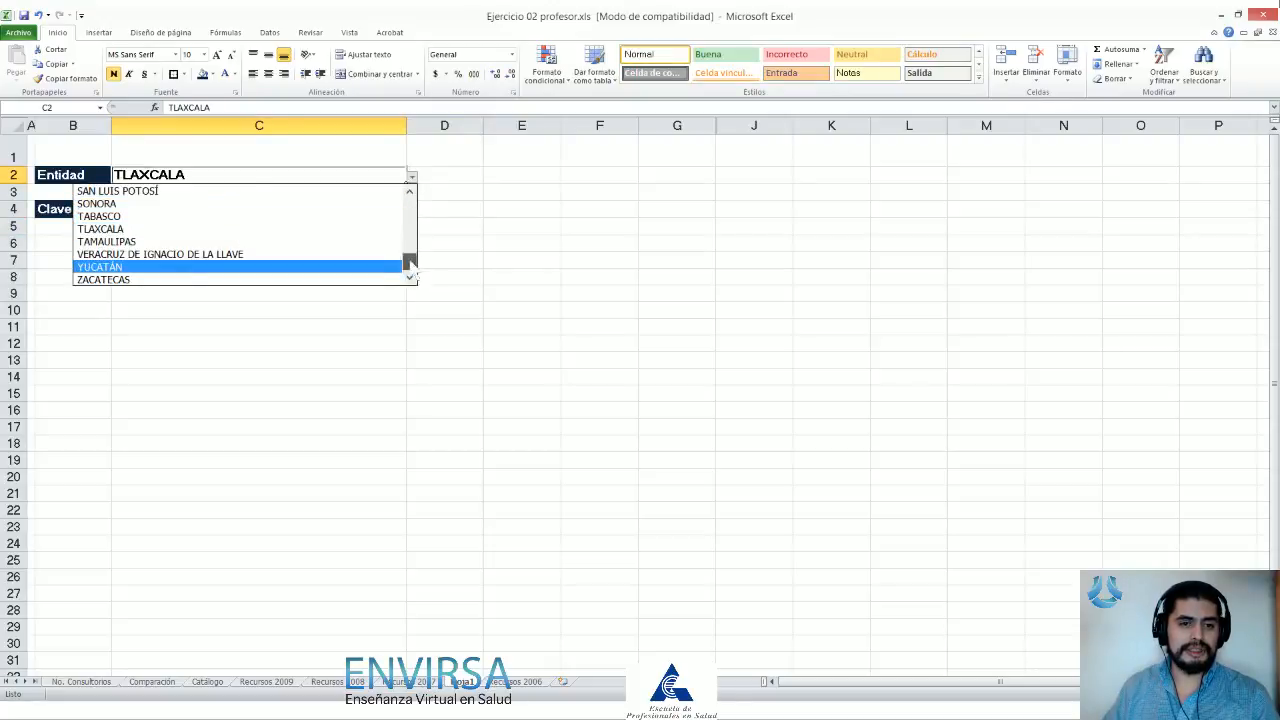
drag(409, 263, 408, 206)
click(330, 203)
click(411, 176)
click(317, 191)
click(317, 191)
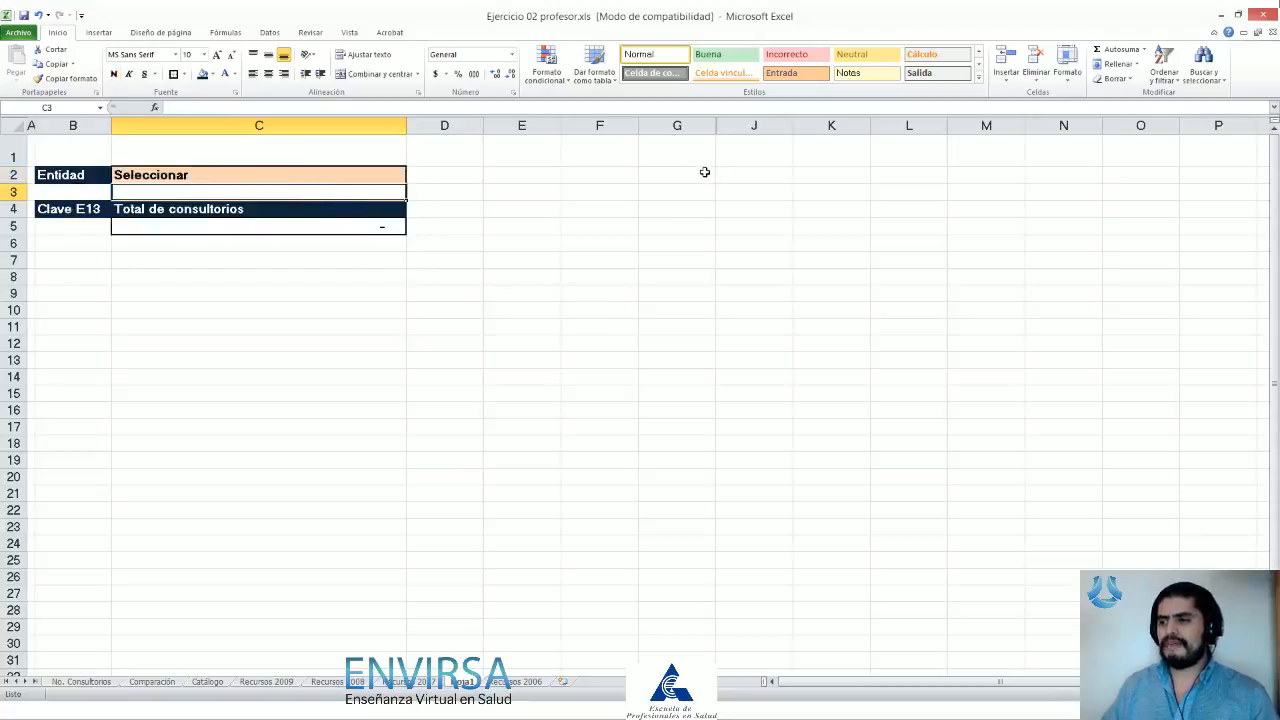
Step: Compare the C5 formula with the E13 data in column P of the Recursos 2006 sheet
click(210, 230)
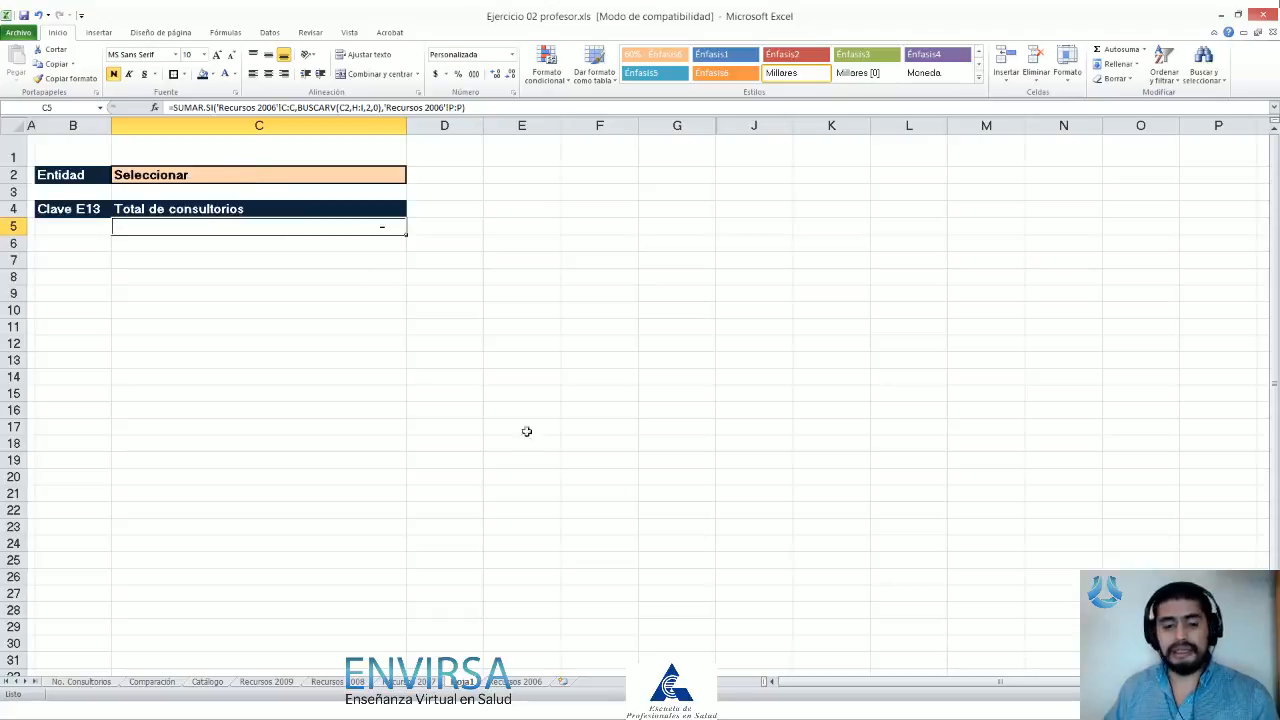
click(514, 681)
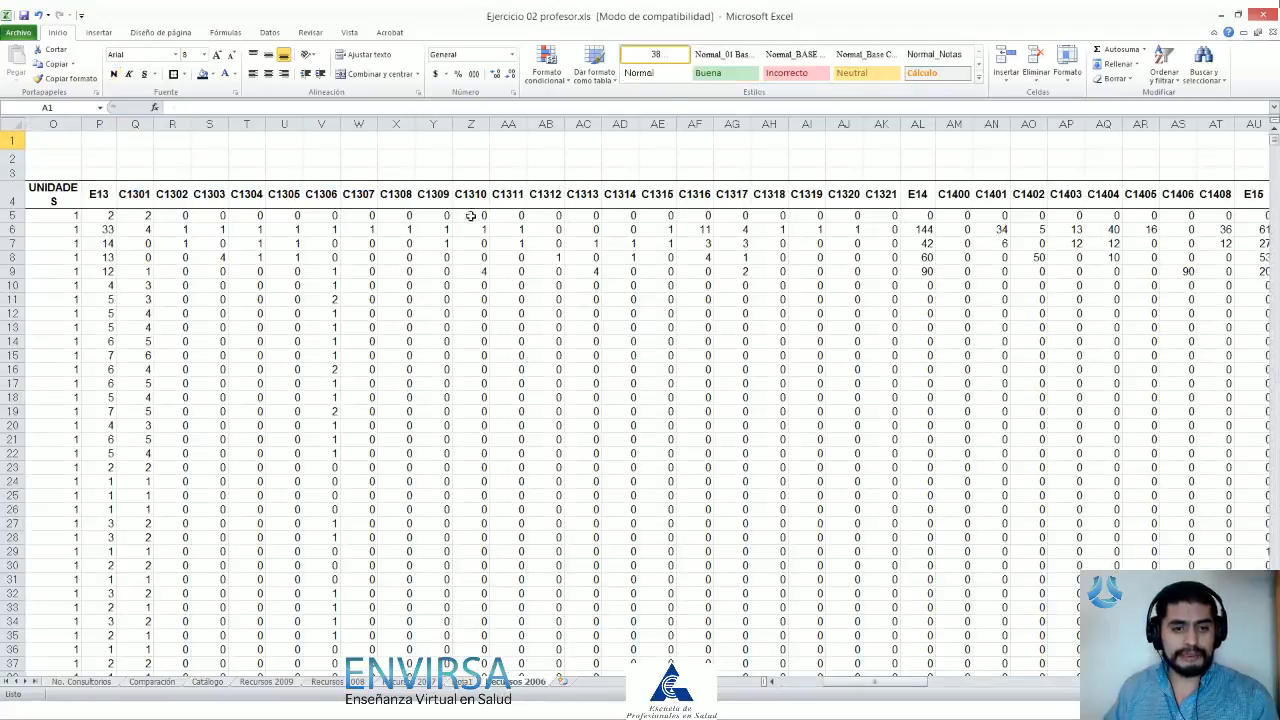
click(99, 125)
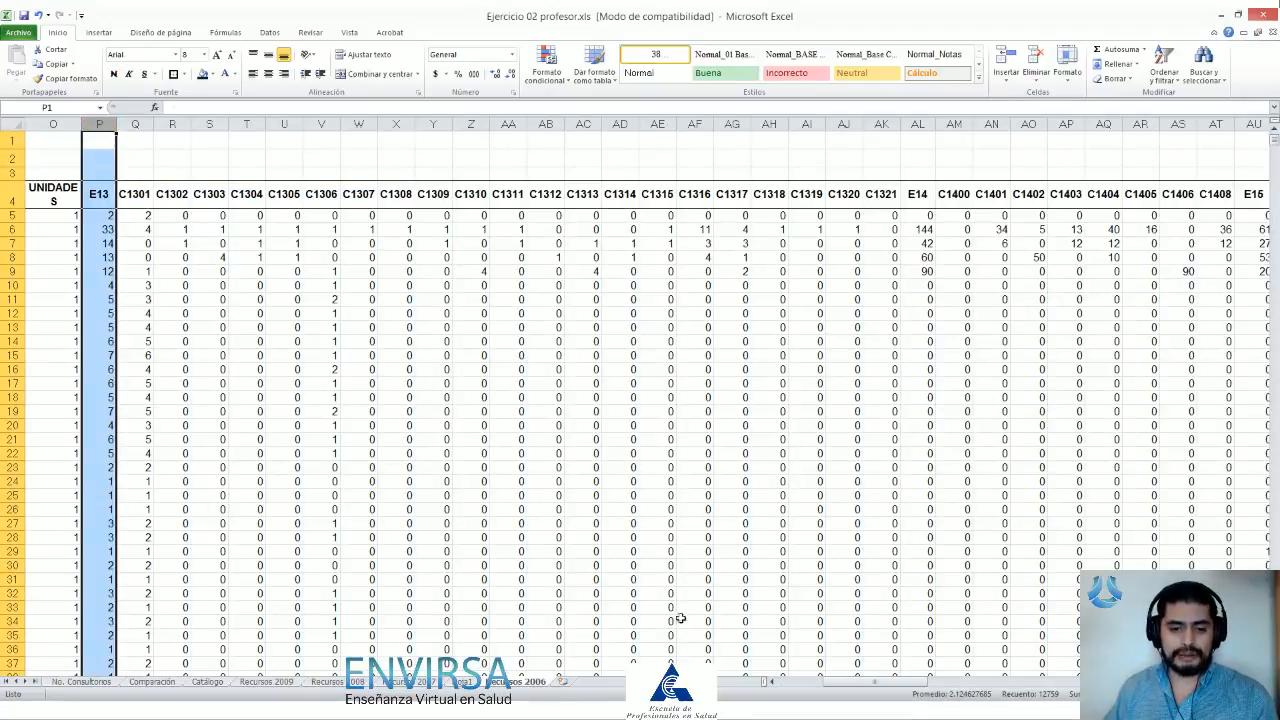
click(466, 686)
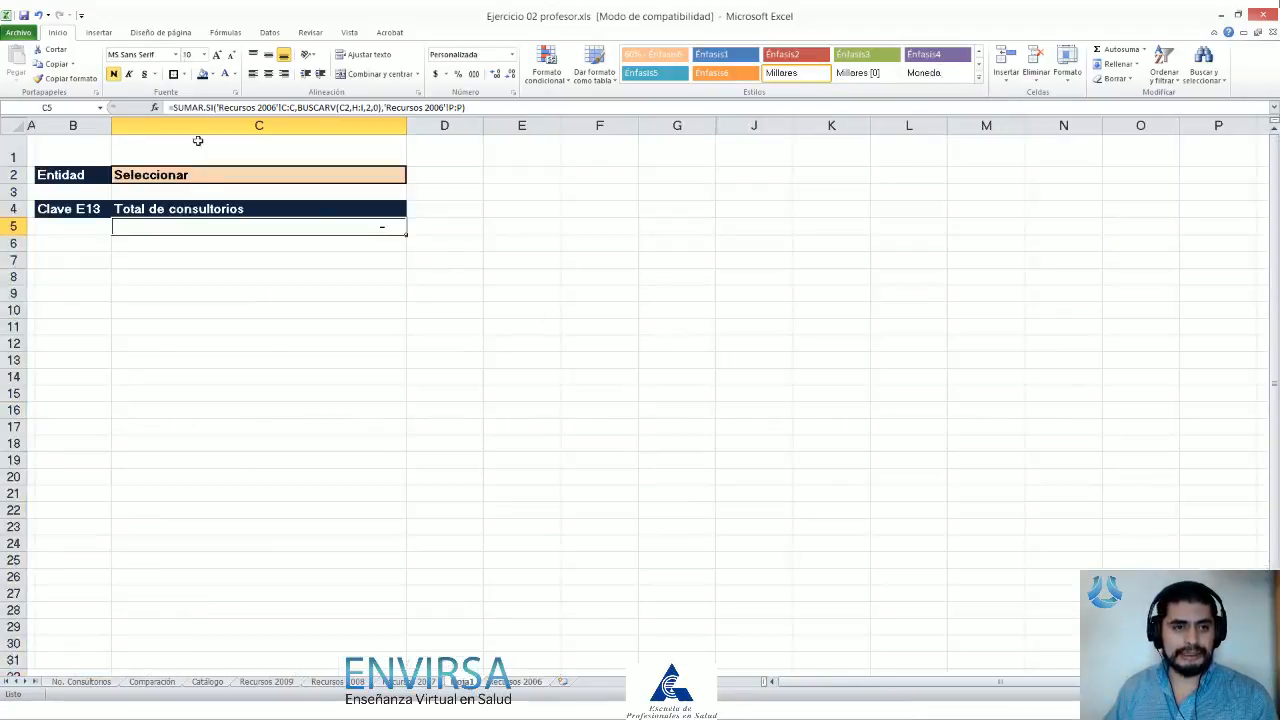
Step: Edit the C5 formula and insert an opening SI( function directly before SUMAR.SI
click(173, 108)
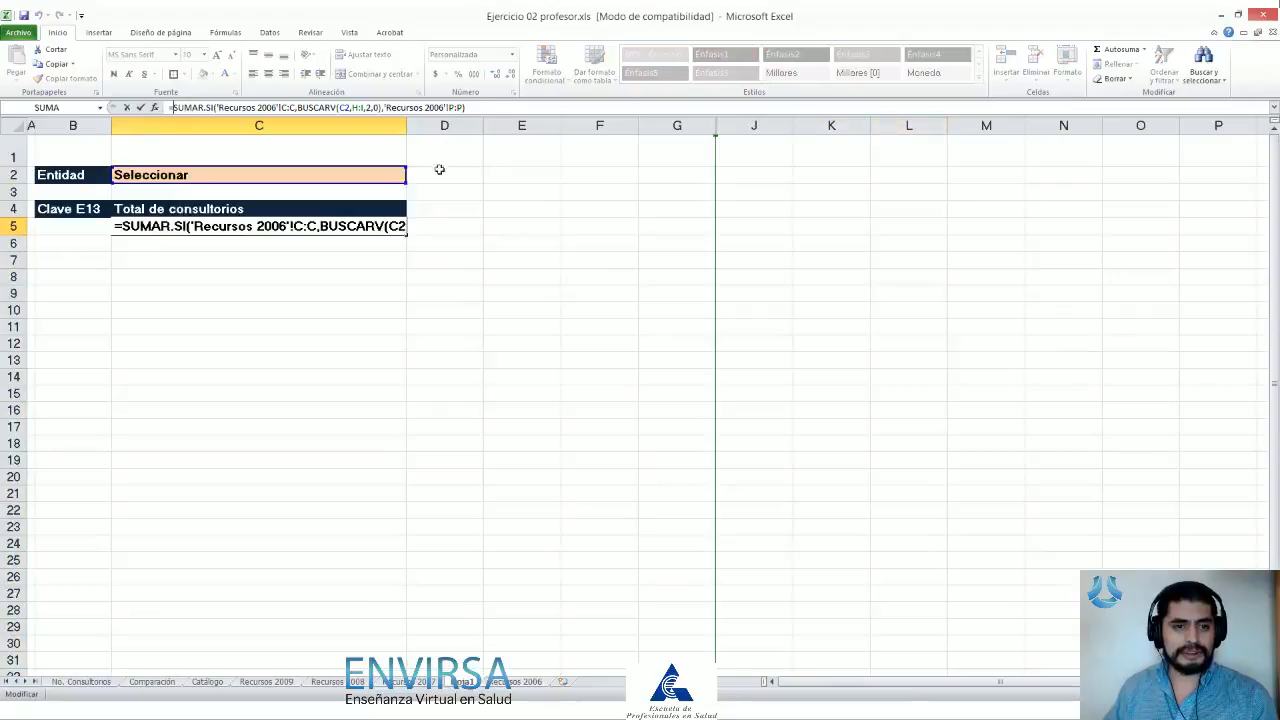
key(Escape)
ctrl+scroll(531, 283, up, 2)
ctrl+scroll(533, 283, up, 2)
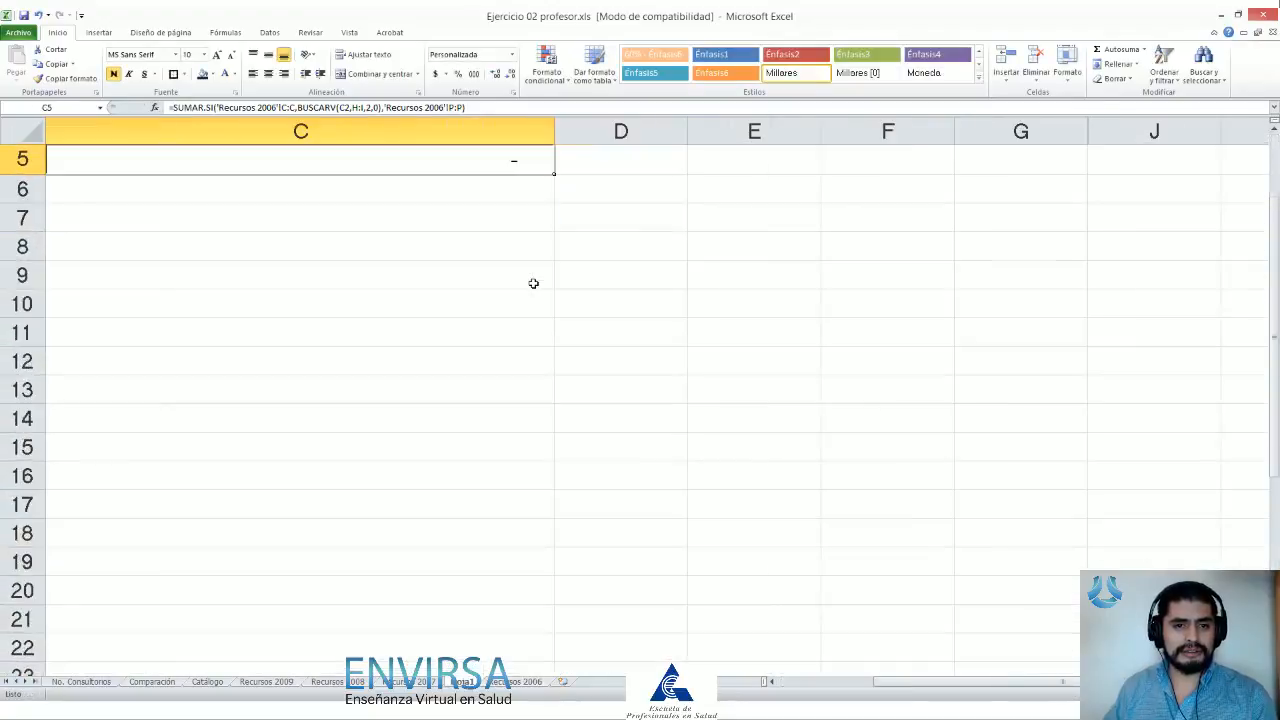
scroll(533, 283, up, 1)
key(Home)
key(Right)
key(Right)
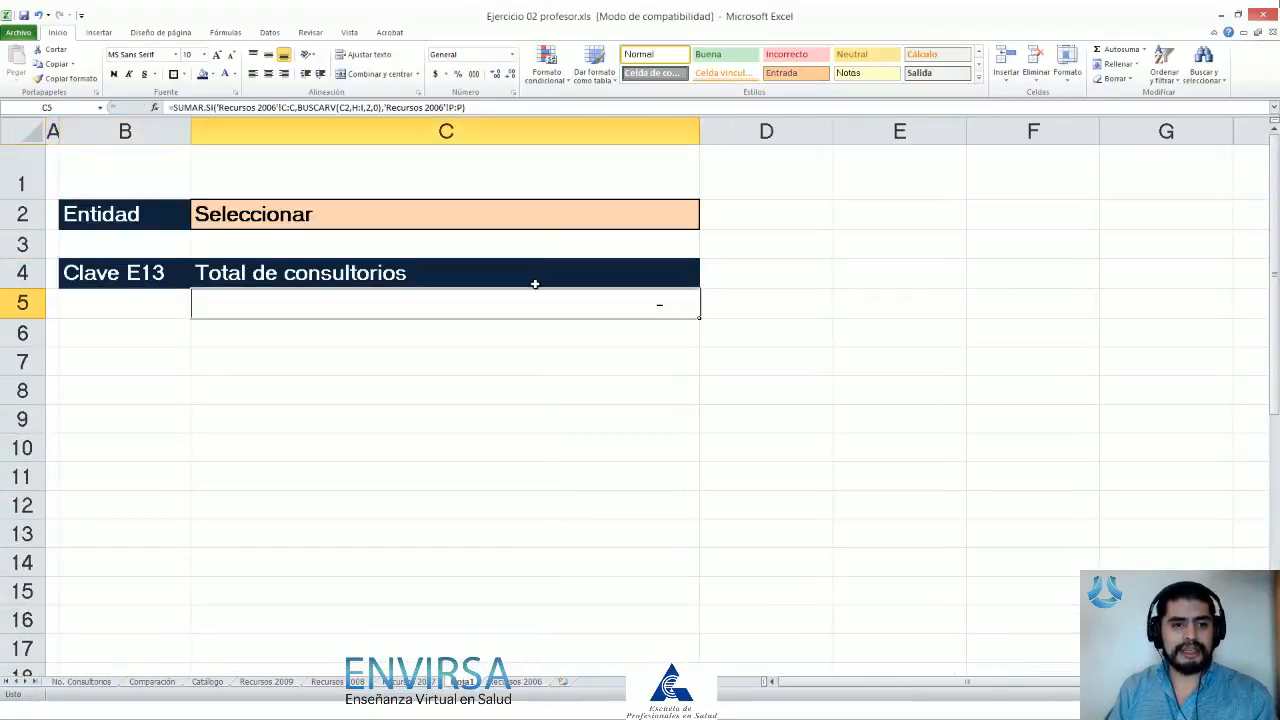
key(F2)
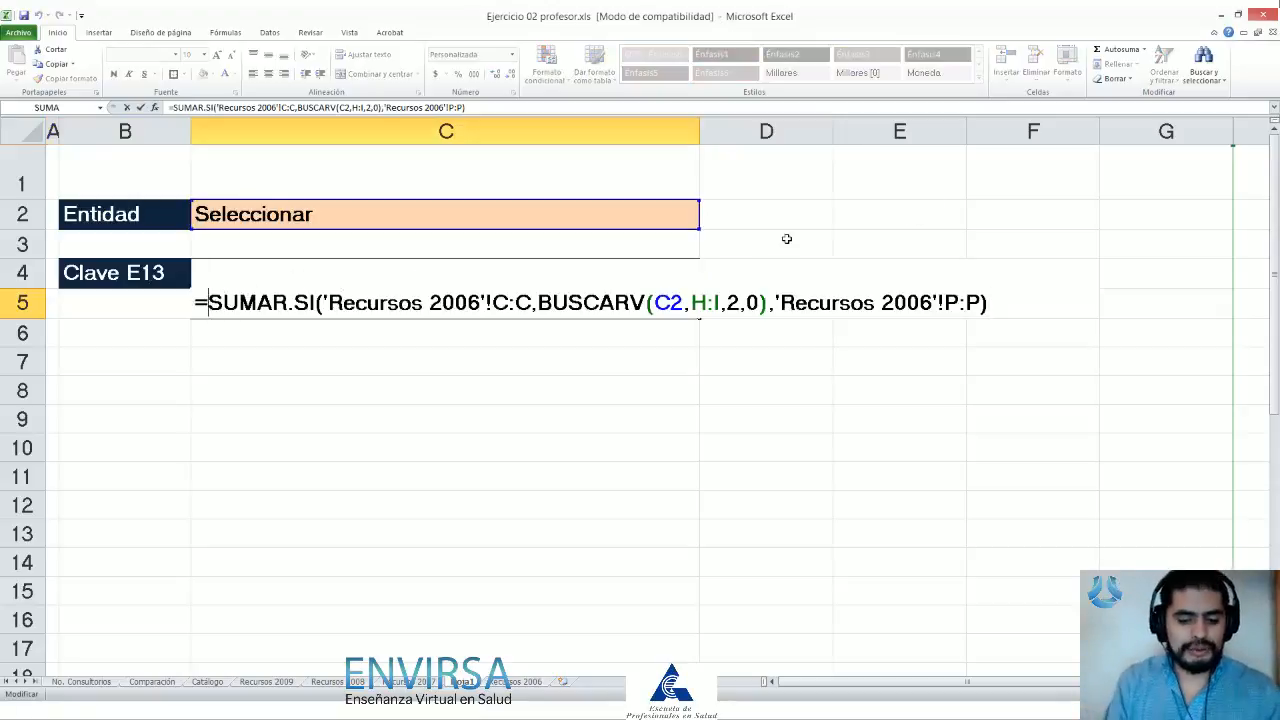
text(a)
key(BackSpace)
text(si()
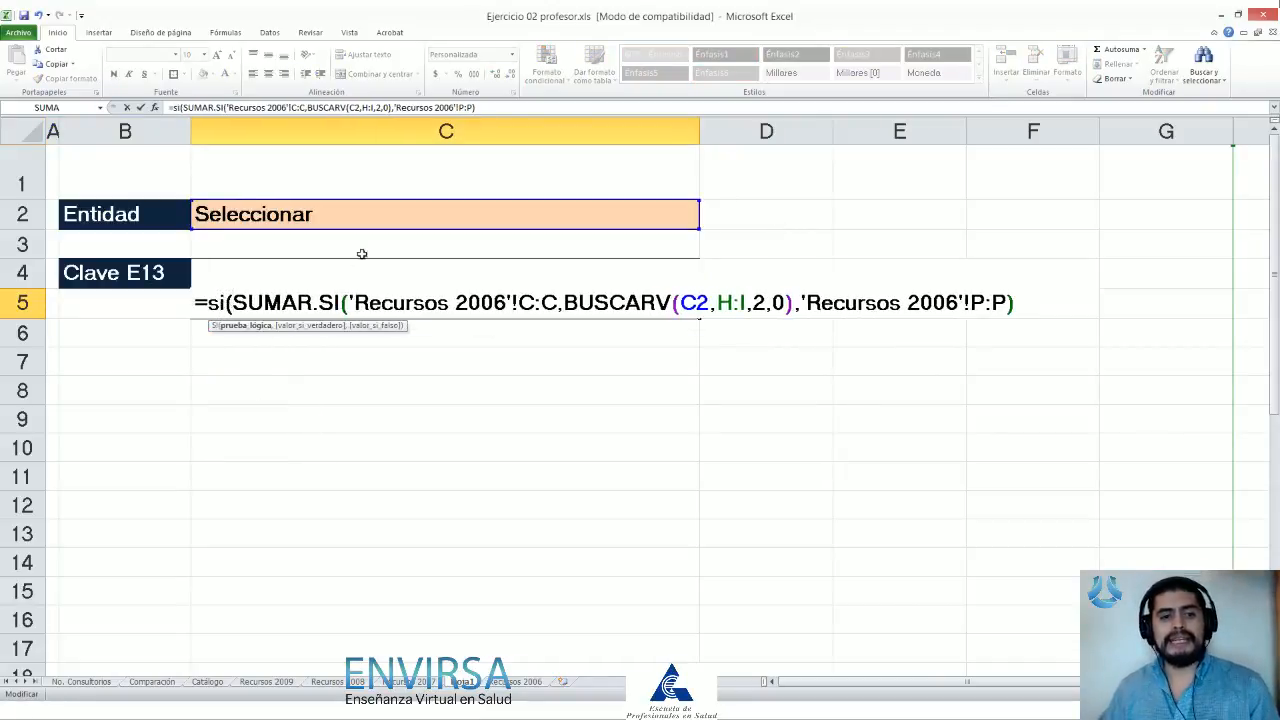
Step: Enter C2="Seleccionar" as the logical test of the SI function in C5
click(523, 218)
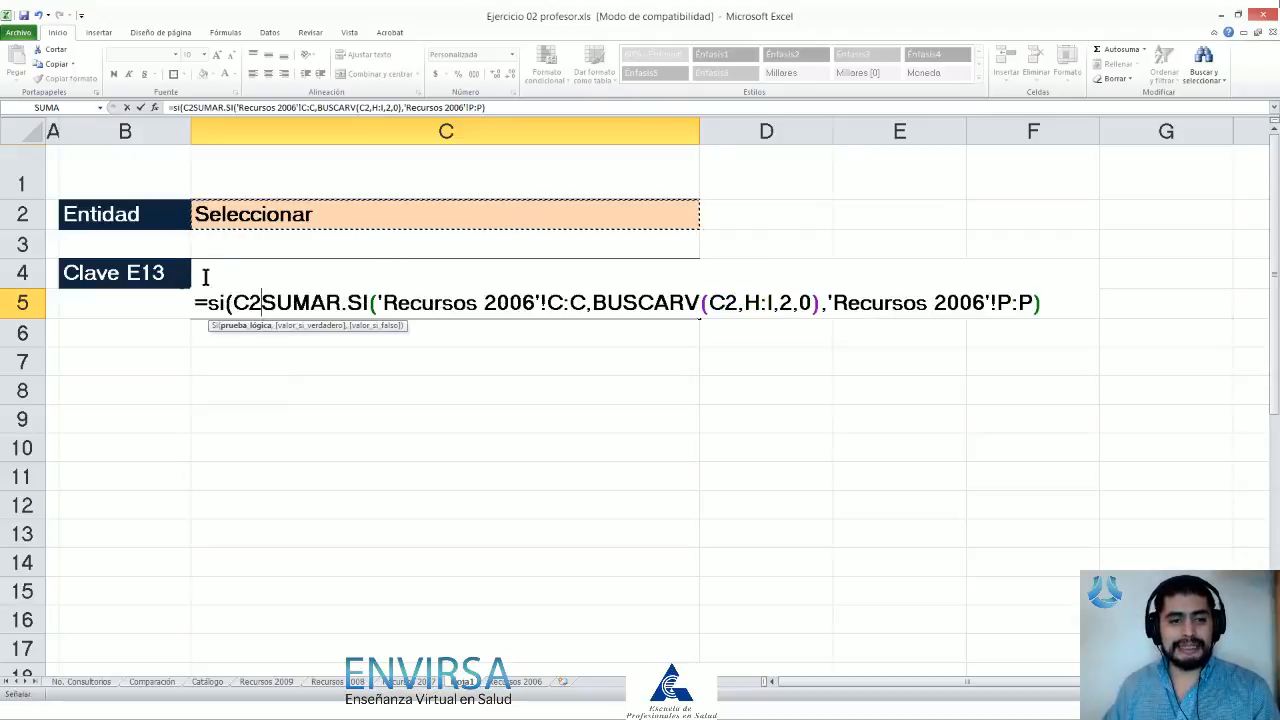
text(="Se)
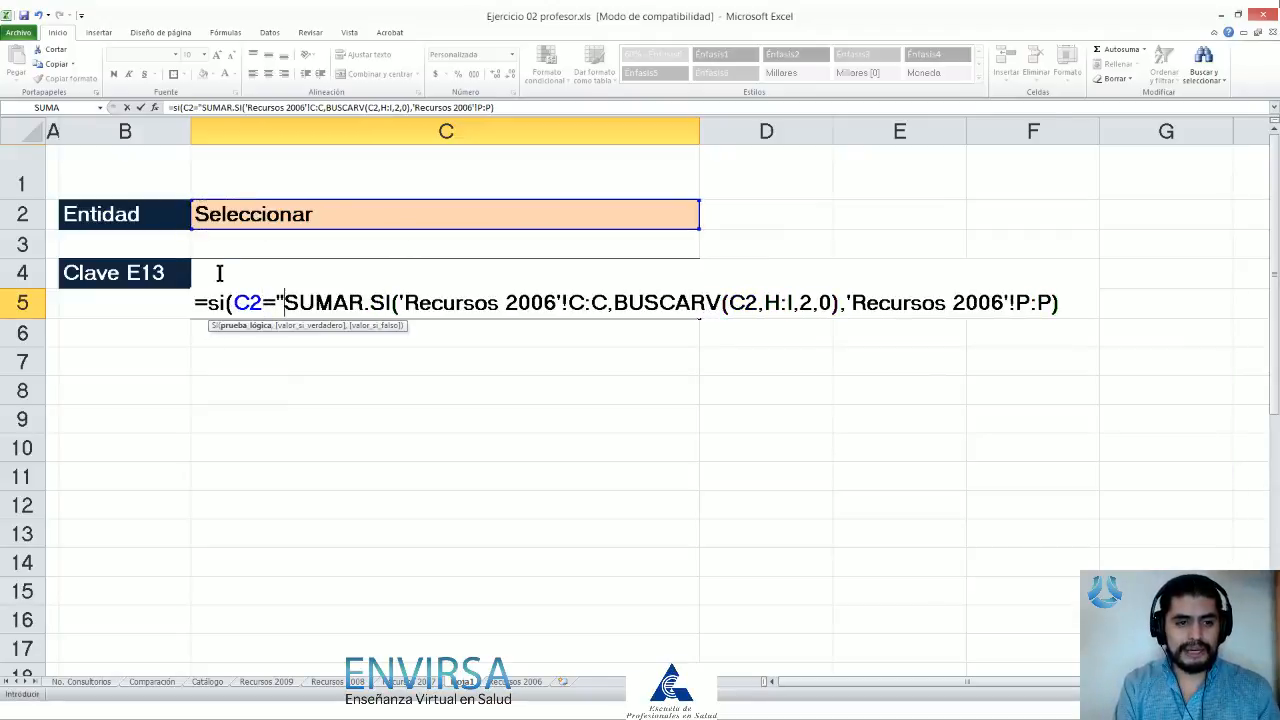
text(leccionar")
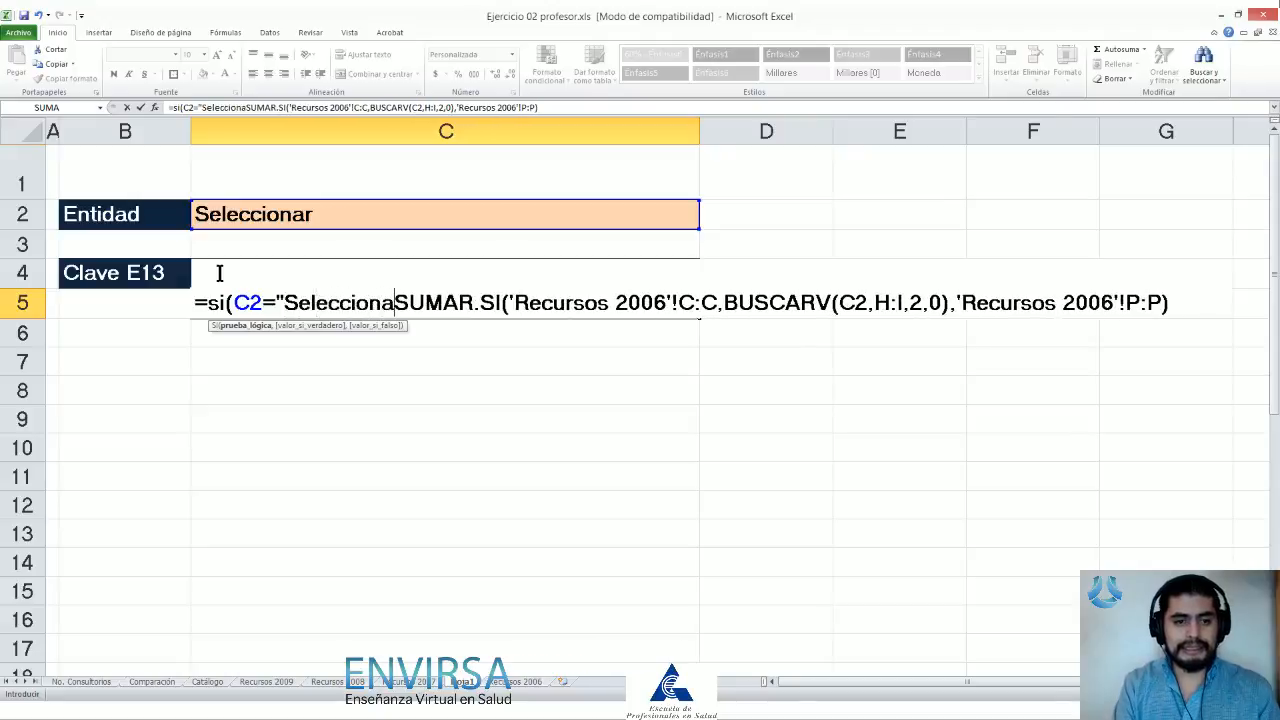
text(,)
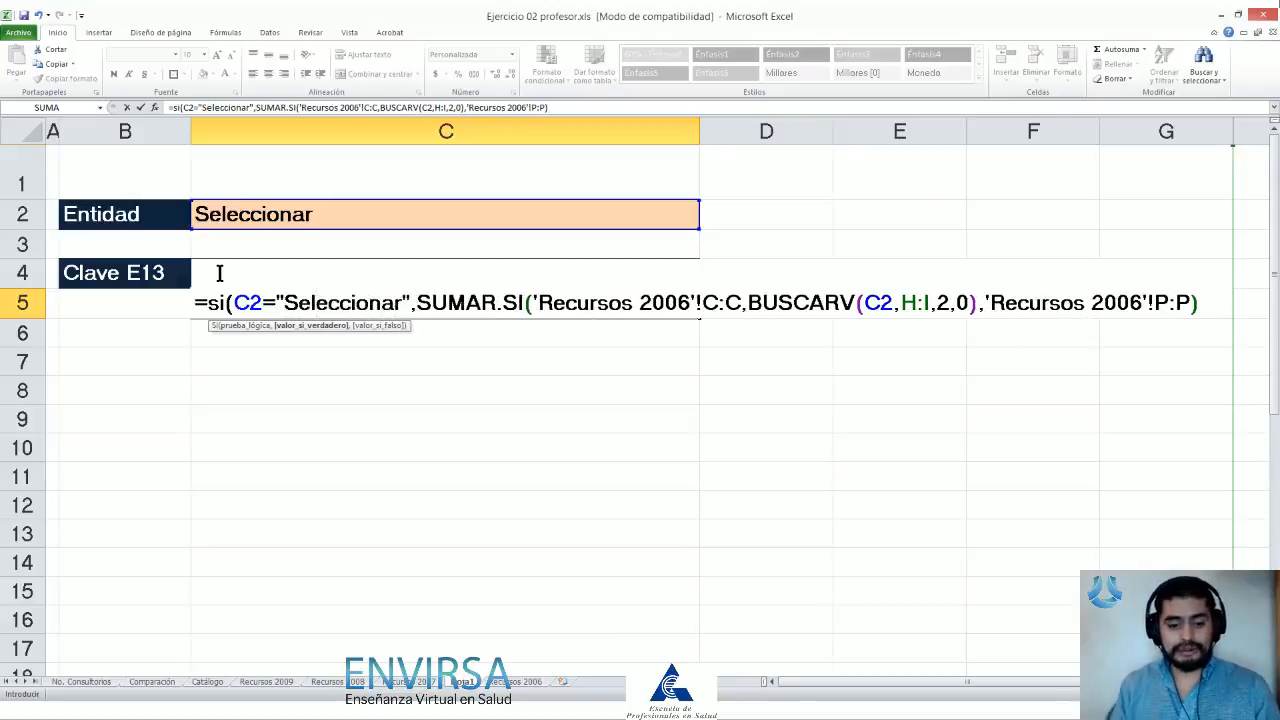
Step: Add SUMA('Recursos 2006'!P:P) as the value if true, keep SUMAR.SI as the value if false, and enter the C5 formula
text(sumar)
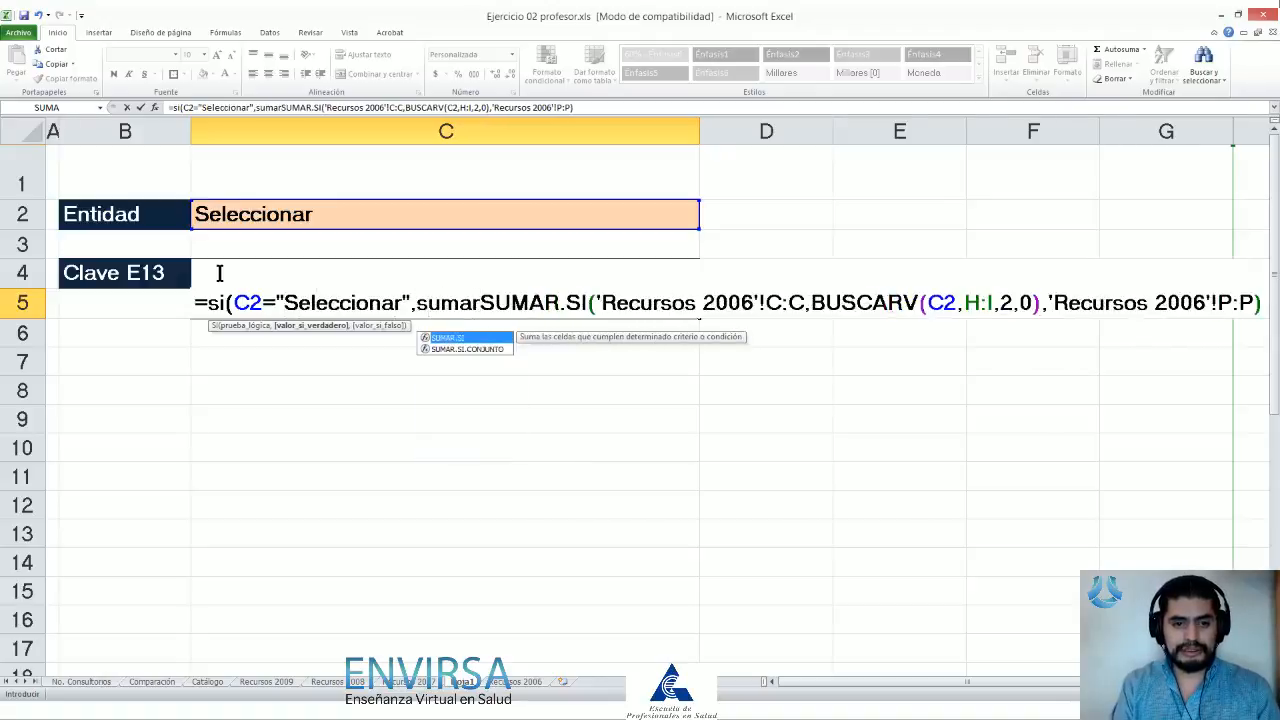
key(BackSpace)
text(()
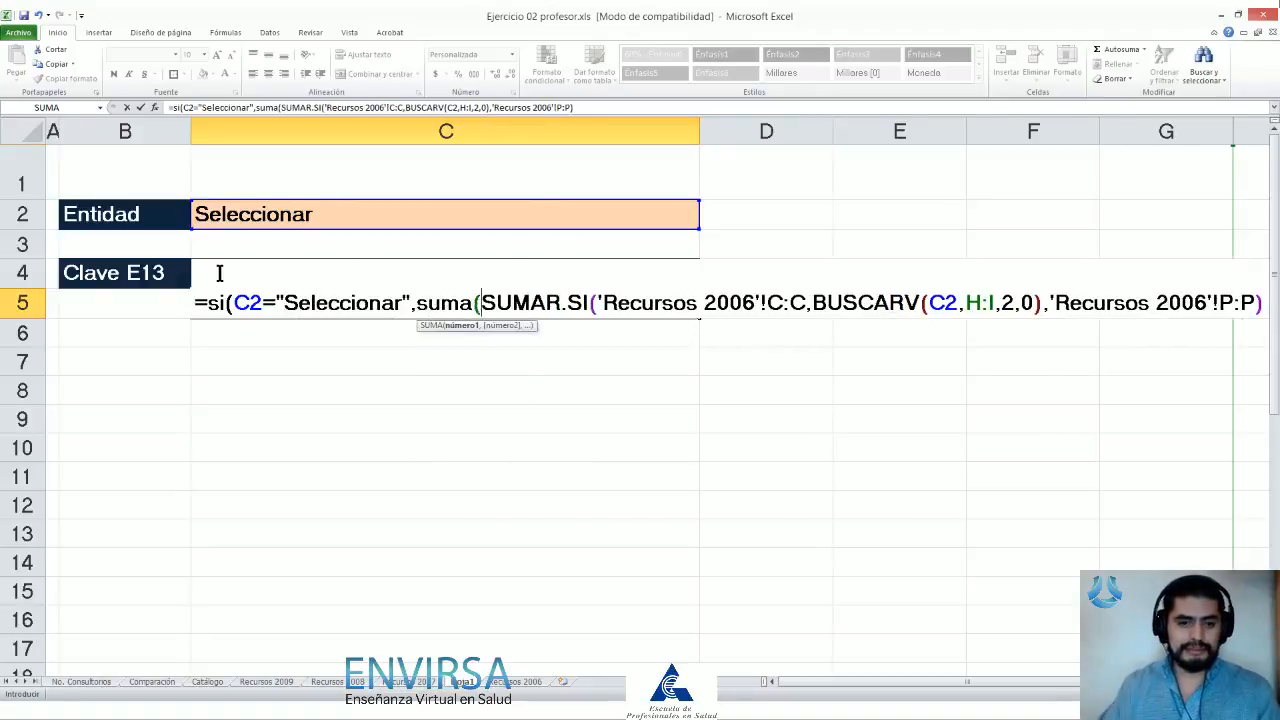
click(515, 681)
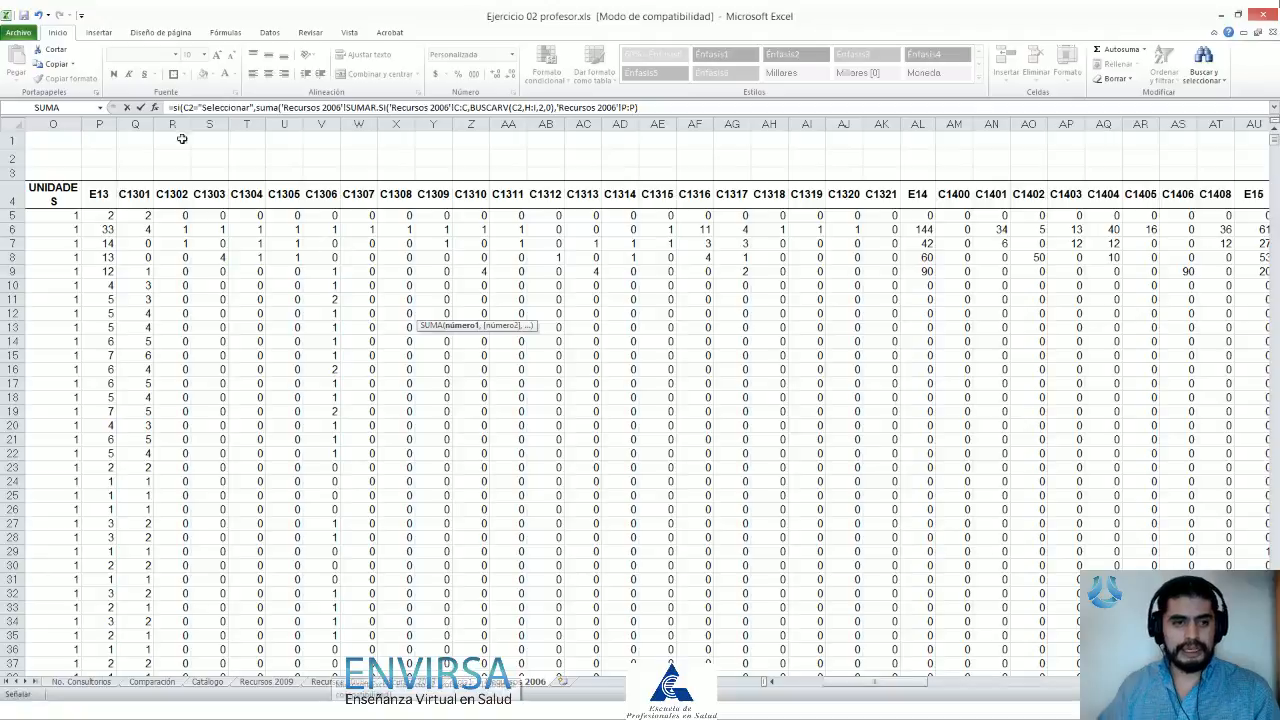
click(106, 124)
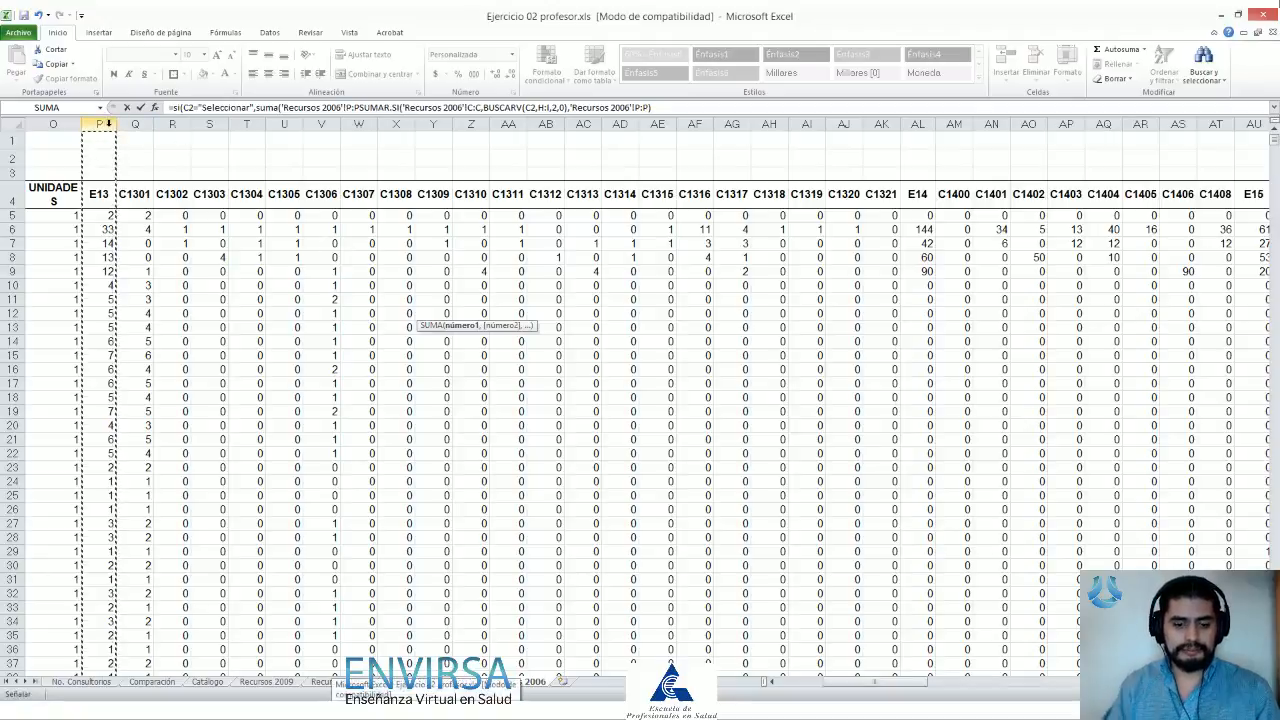
text())
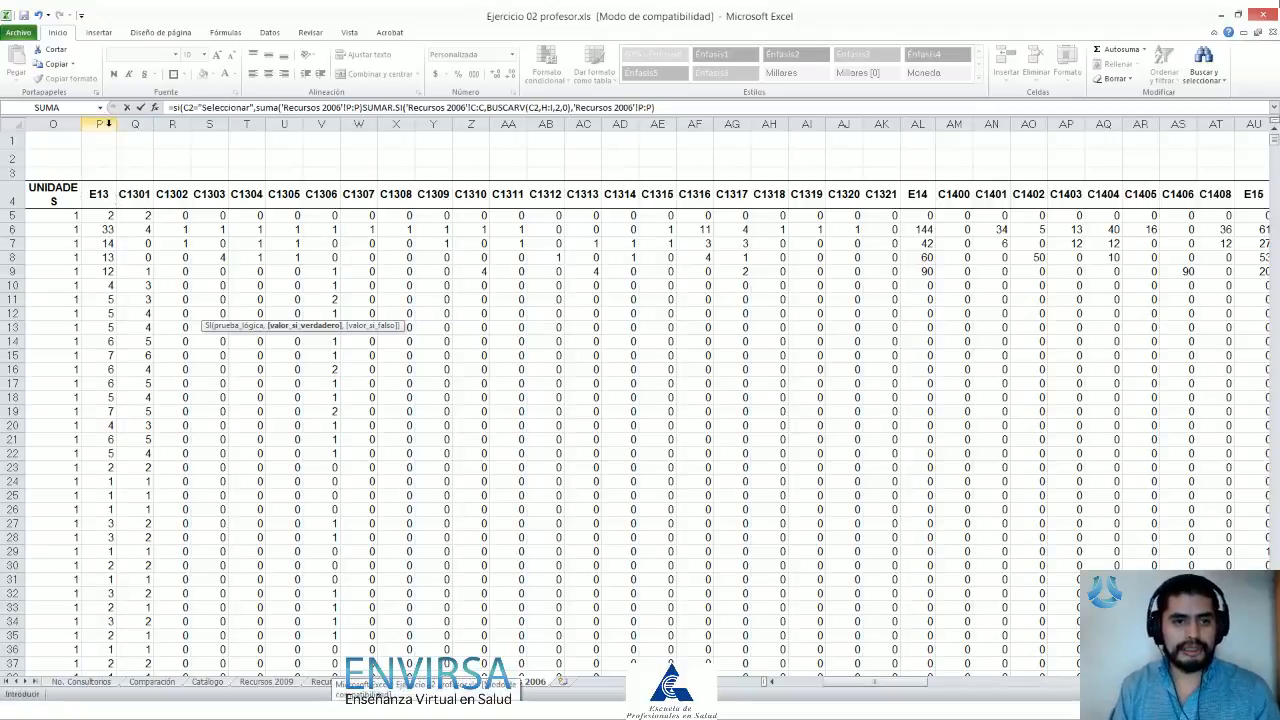
text(,)
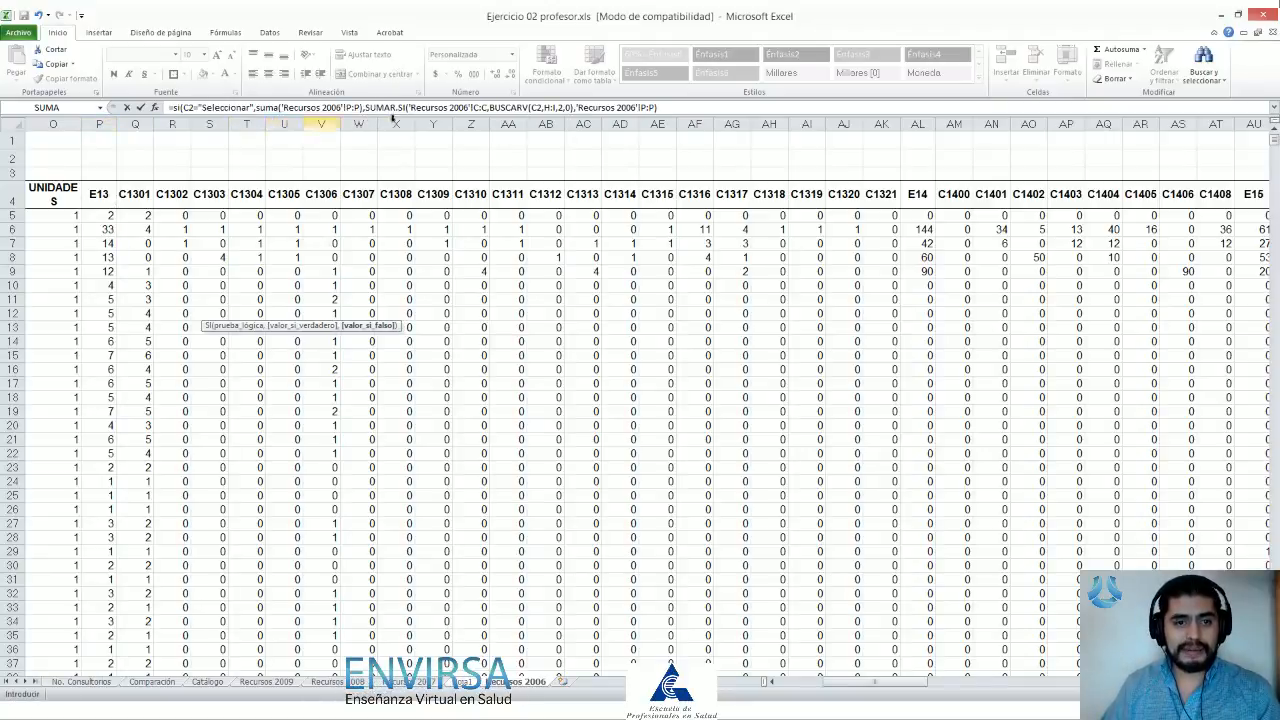
click(688, 106)
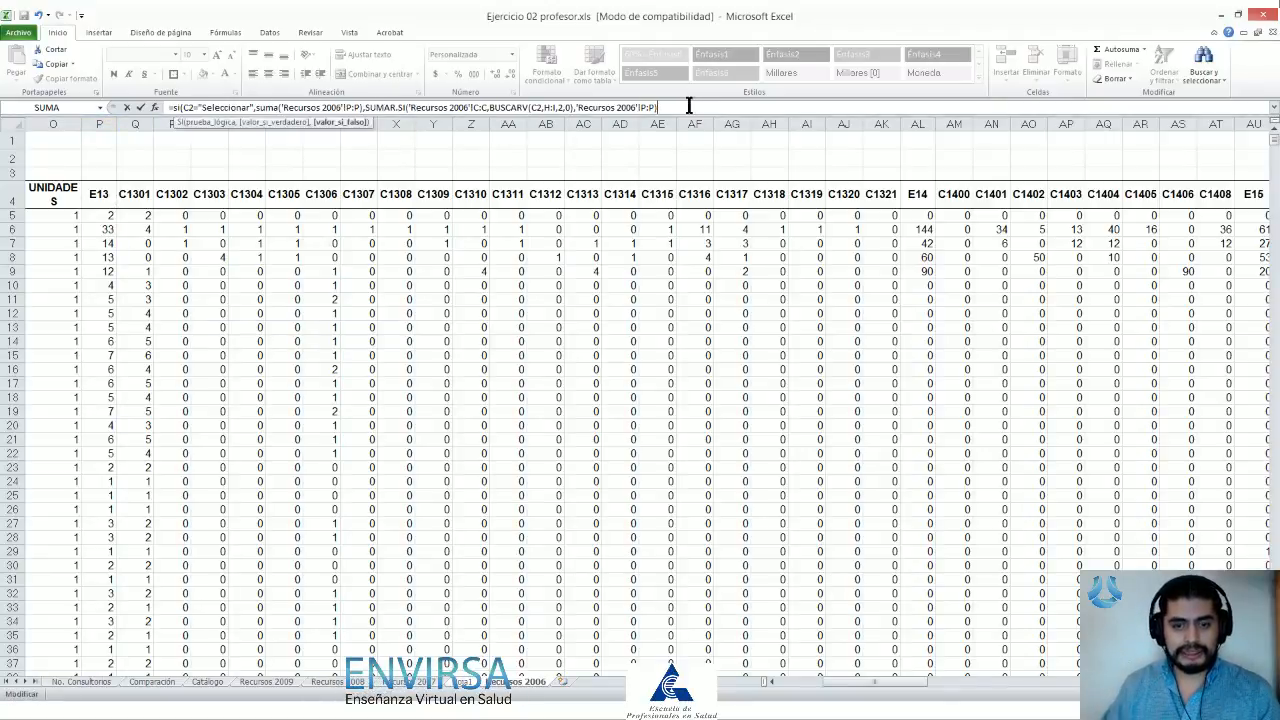
key(Return)
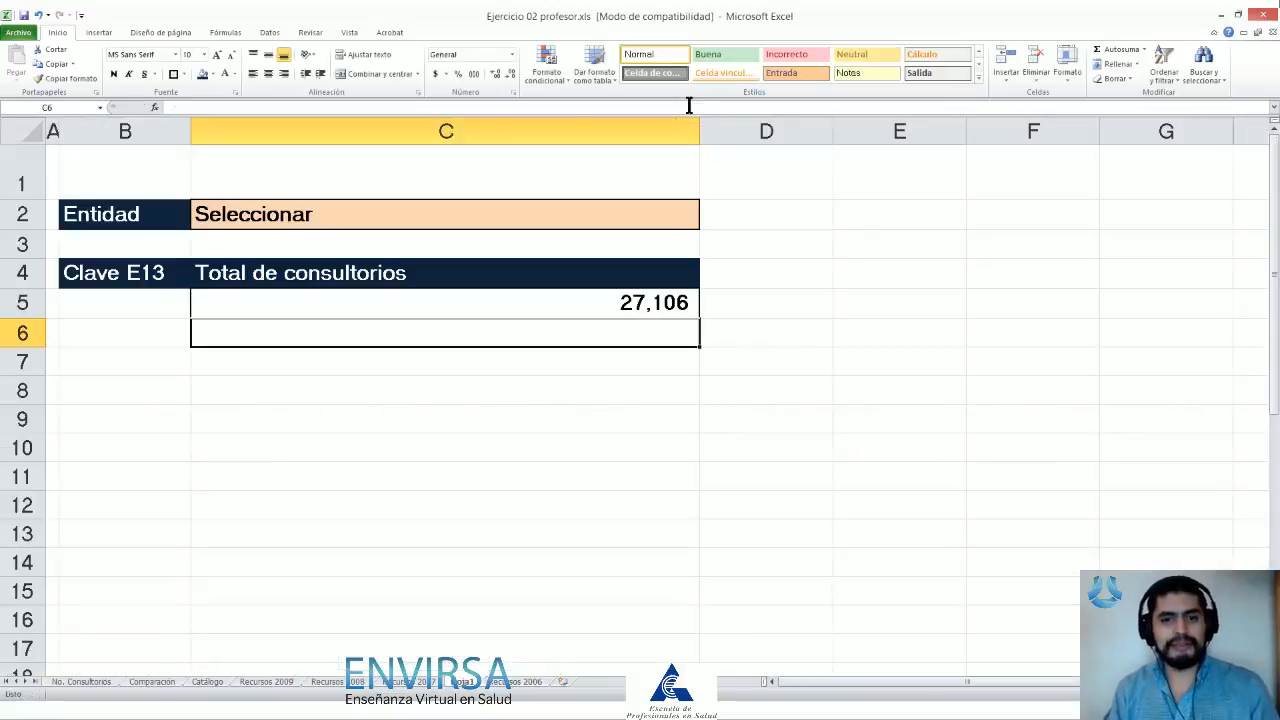
Step: Open the finished C5 formula for review and highlight its BUSCARV(C2,H:I,2,0) part
key(Up)
click(688, 106)
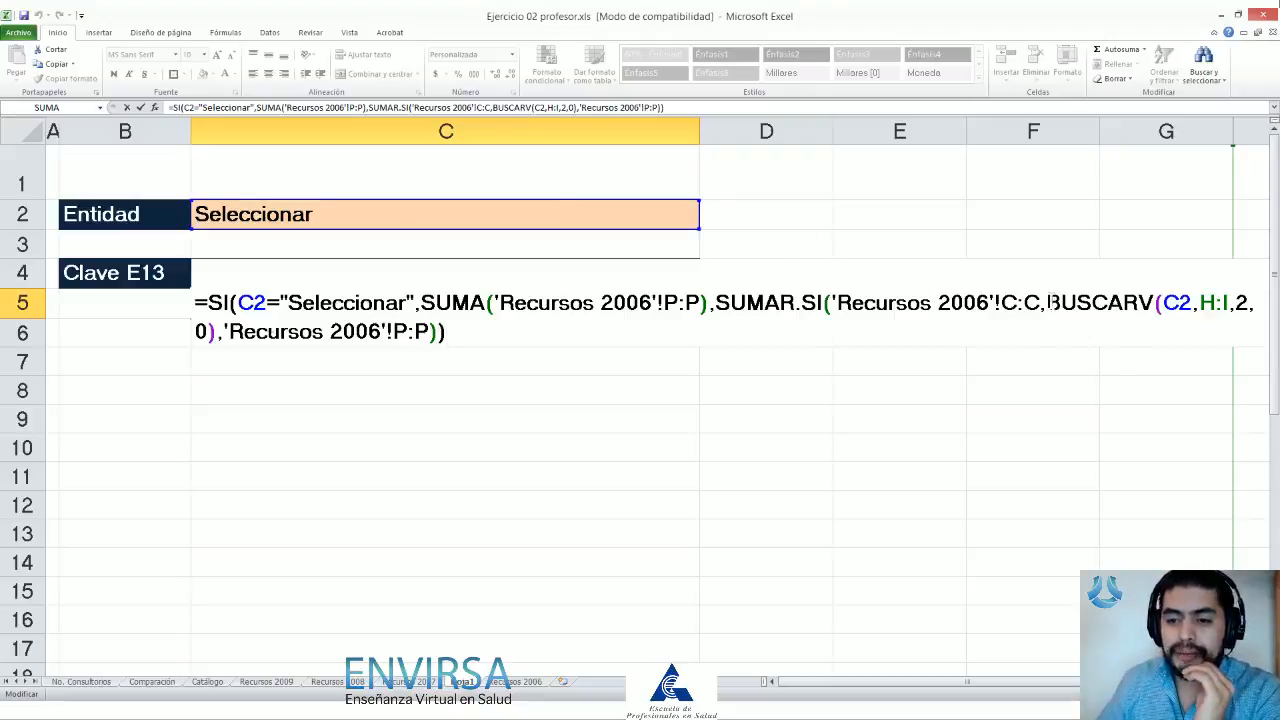
drag(1049, 302, 206, 332)
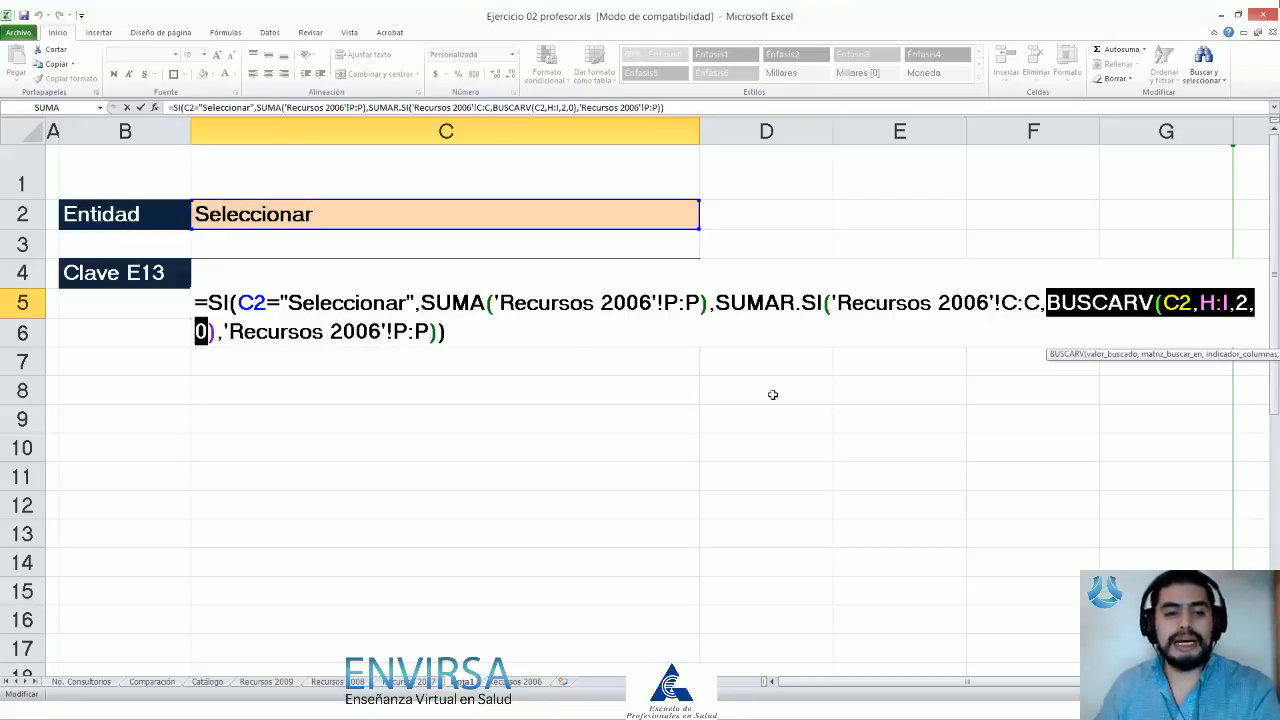
Step: Review the C5 formula's SI logical test, SUMA value if true and SUMAR.SI value if false, then close it and select C2
double_click(216, 302)
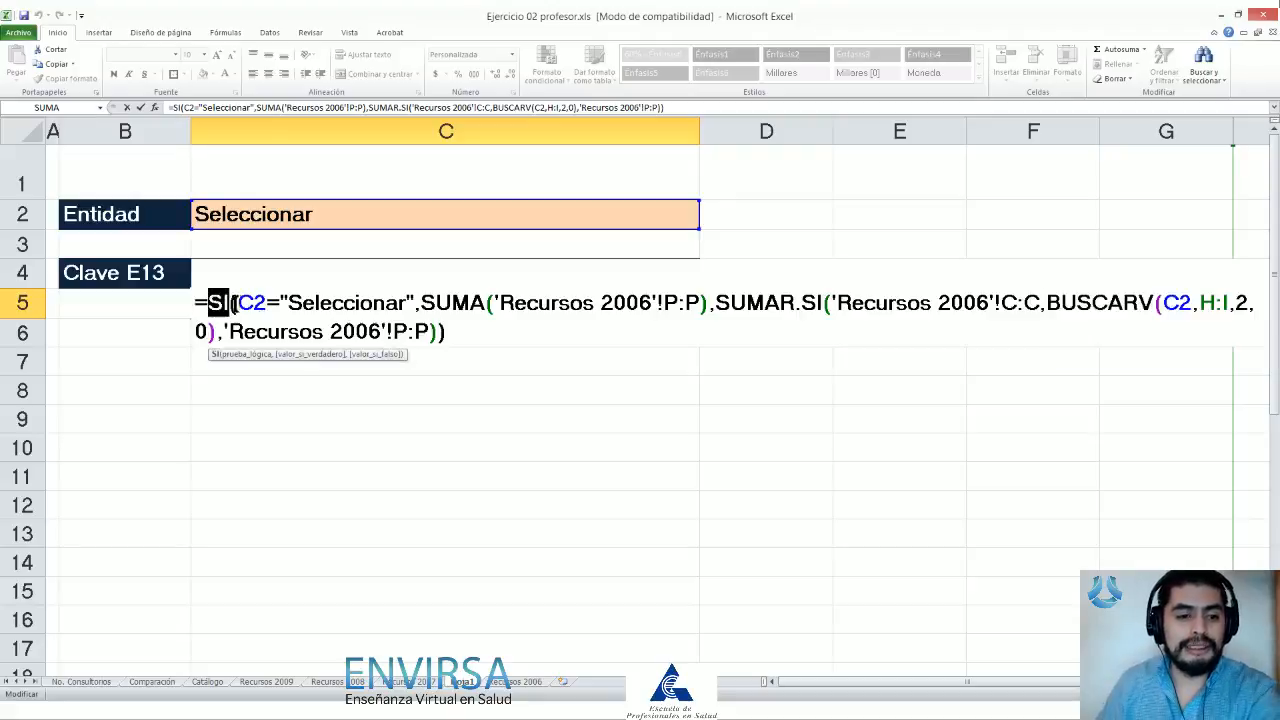
drag(237, 302, 416, 302)
click(410, 302)
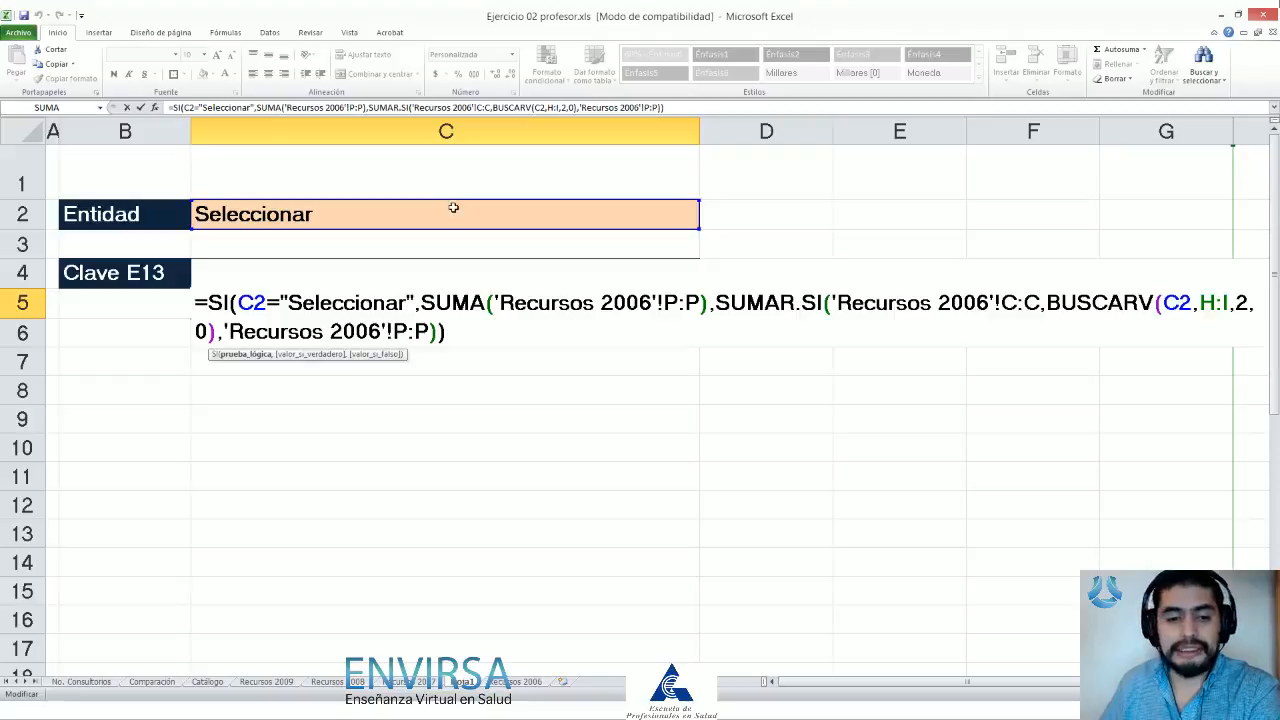
drag(420, 302, 709, 302)
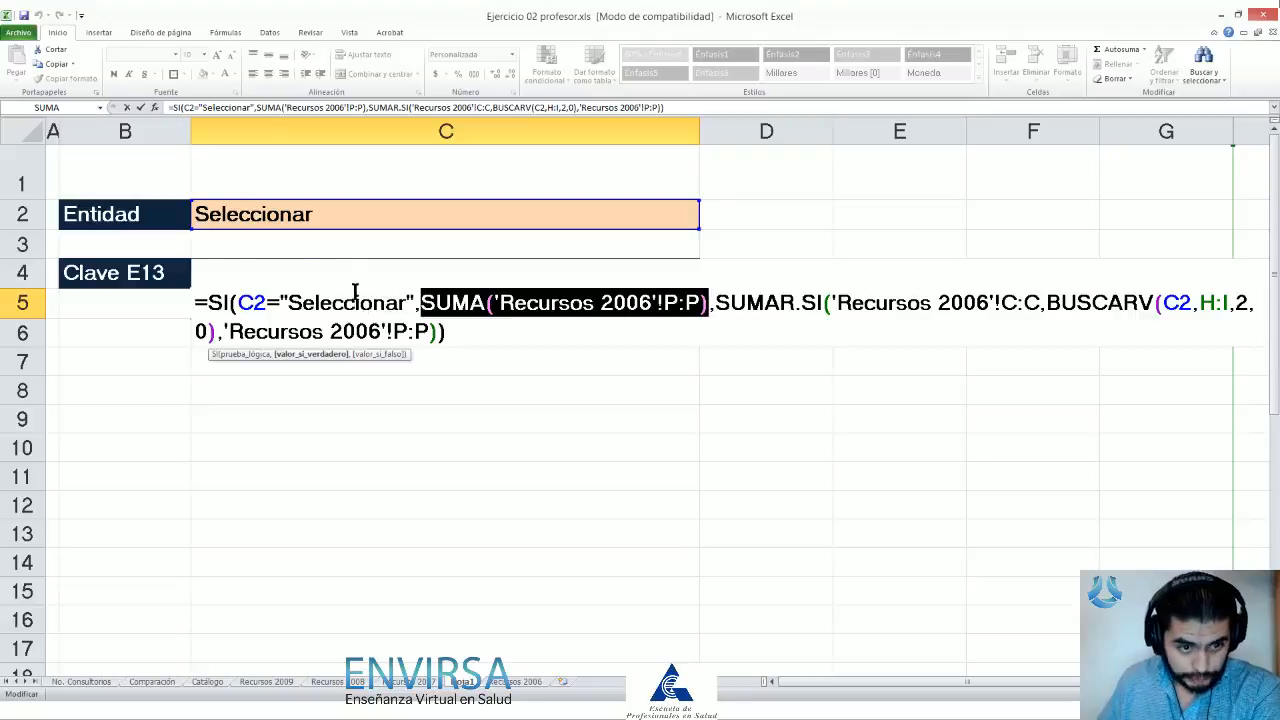
double_click(736, 304)
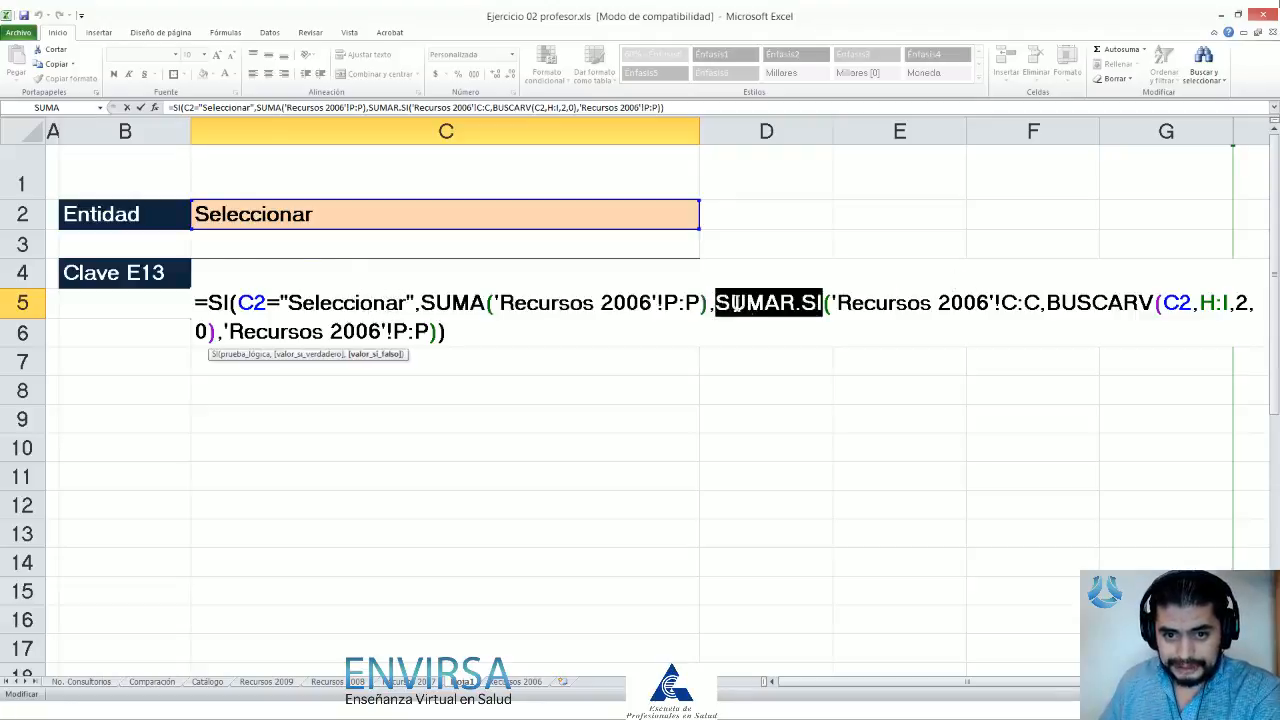
drag(736, 304, 447, 336)
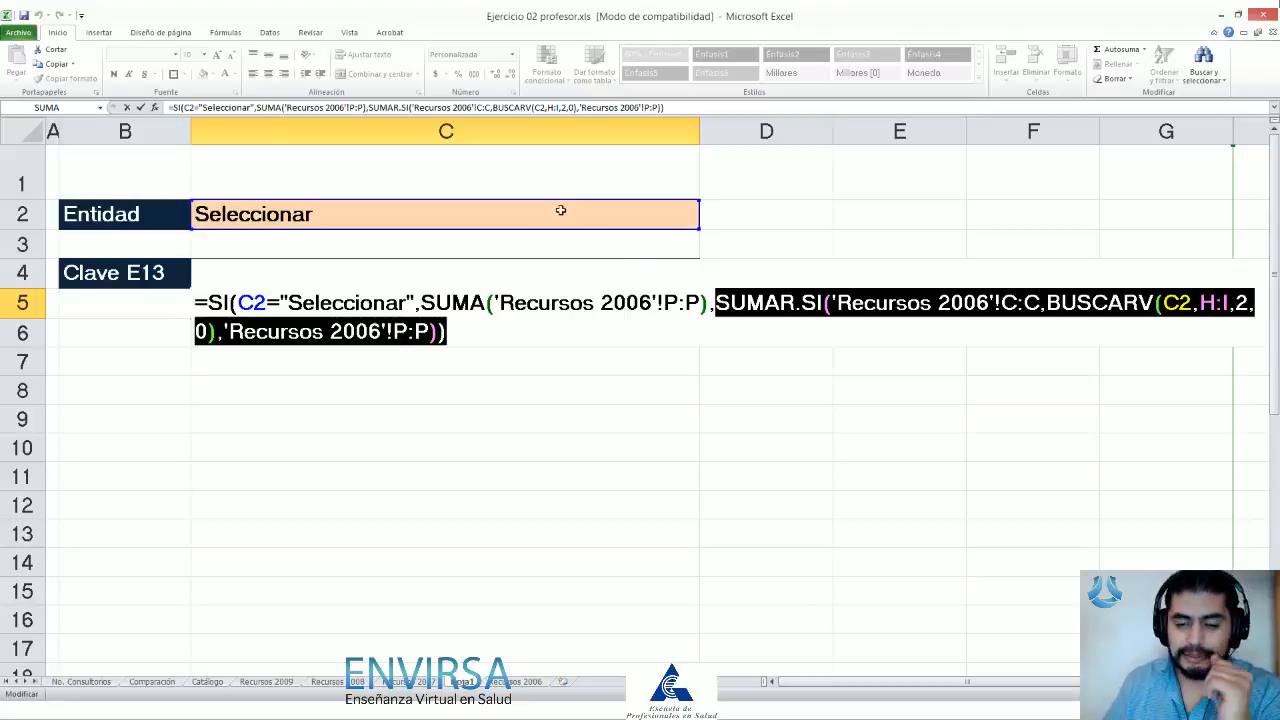
key(Return)
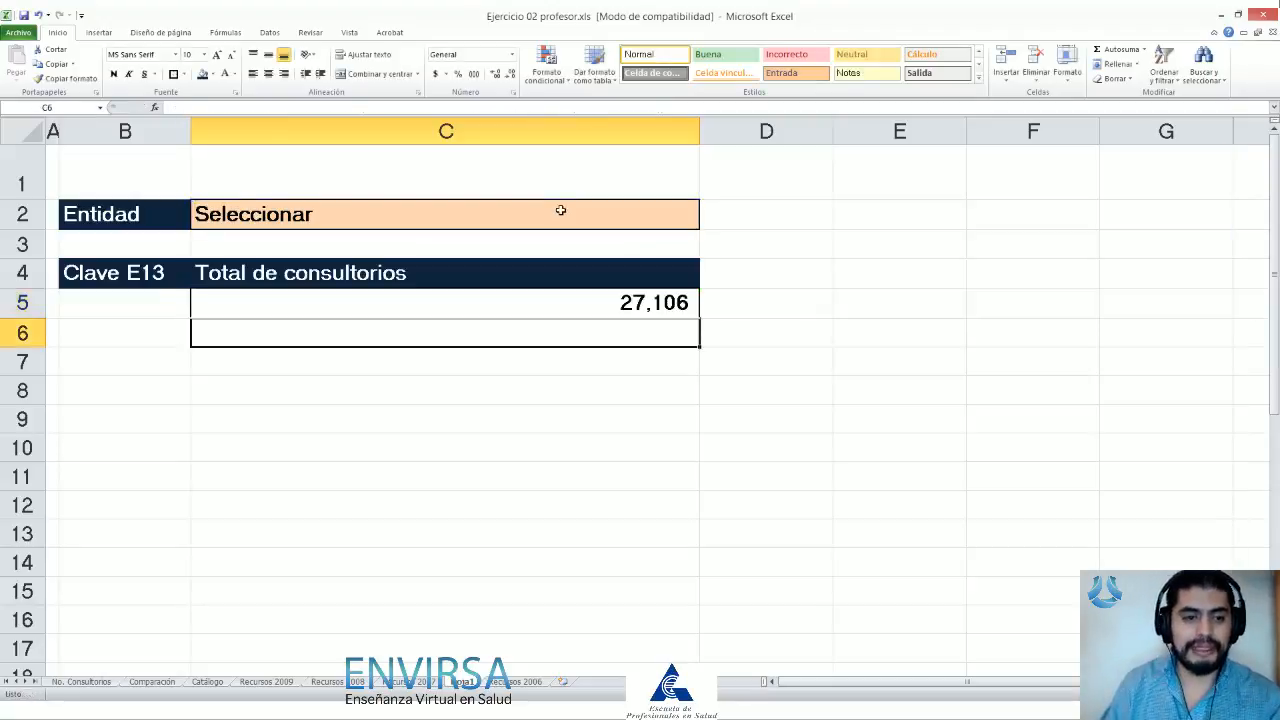
key(Up)
click(561, 210)
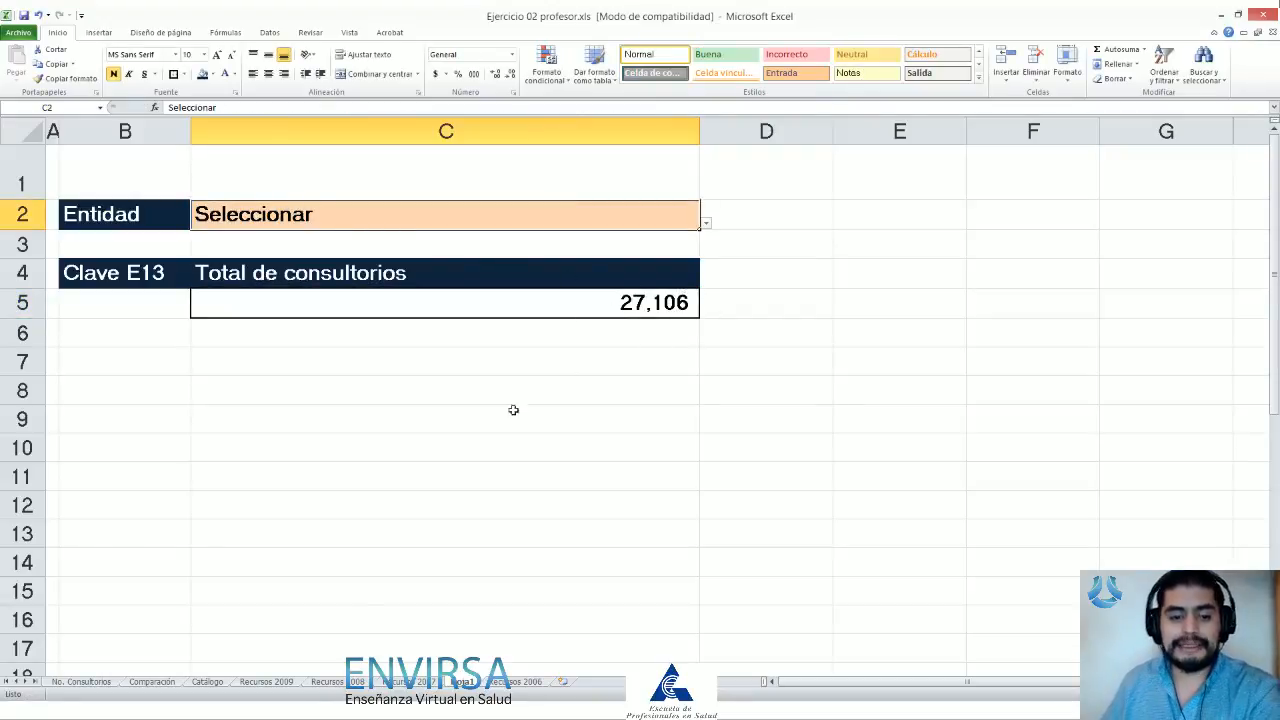
Step: Open the Recursos 2006 sheet, check the E13 header in P4 and select the whole column P
click(515, 681)
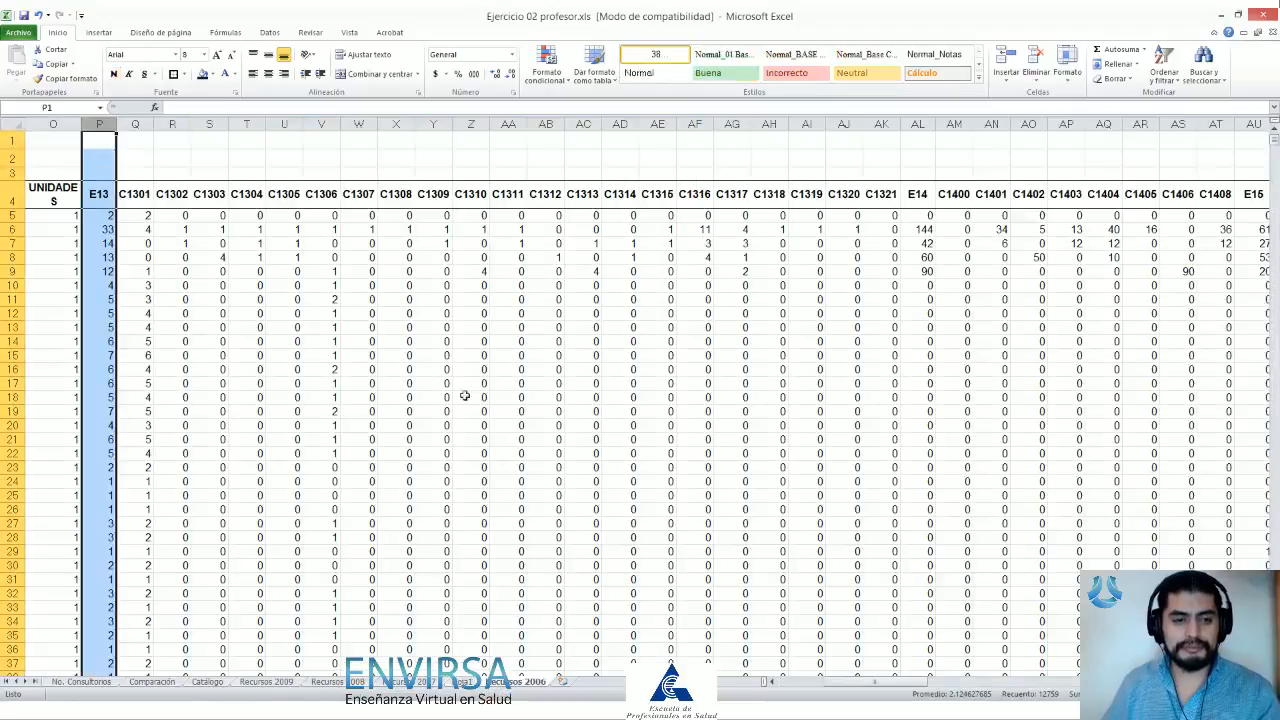
key(Down)
key(Down)
key(Down)
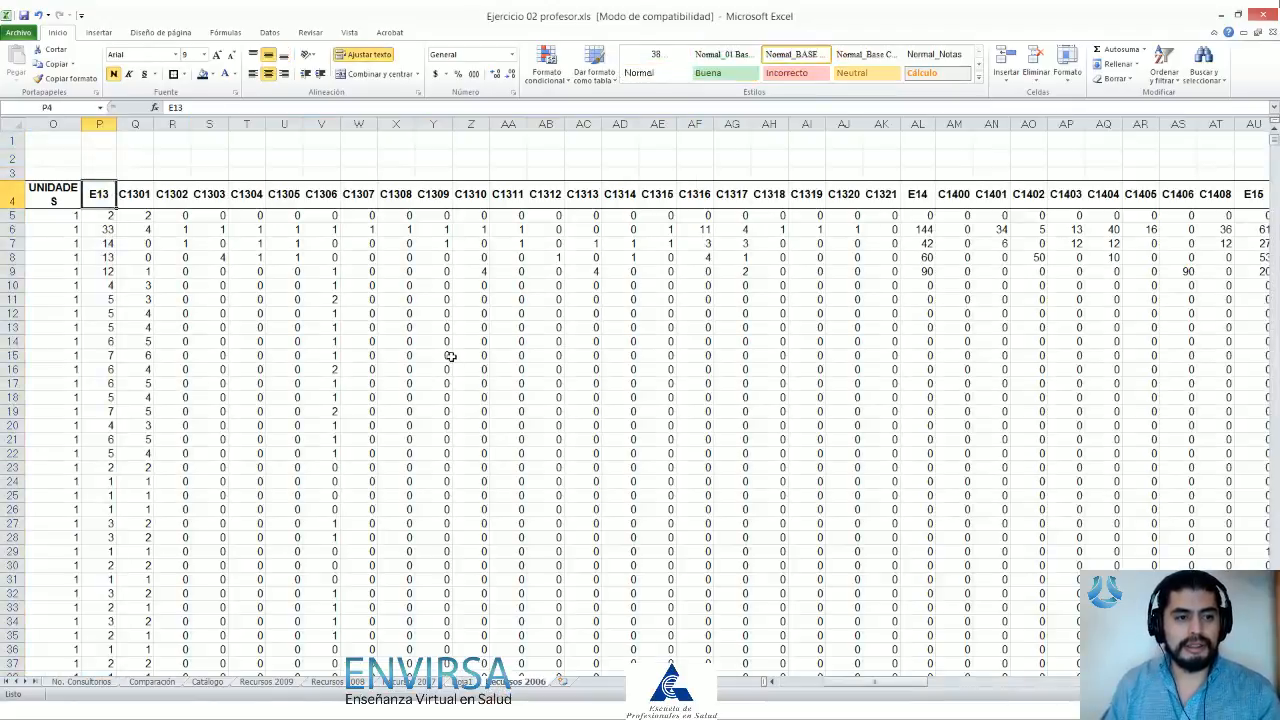
key(Up)
key(Up)
key(Up)
key(ctrl+space)
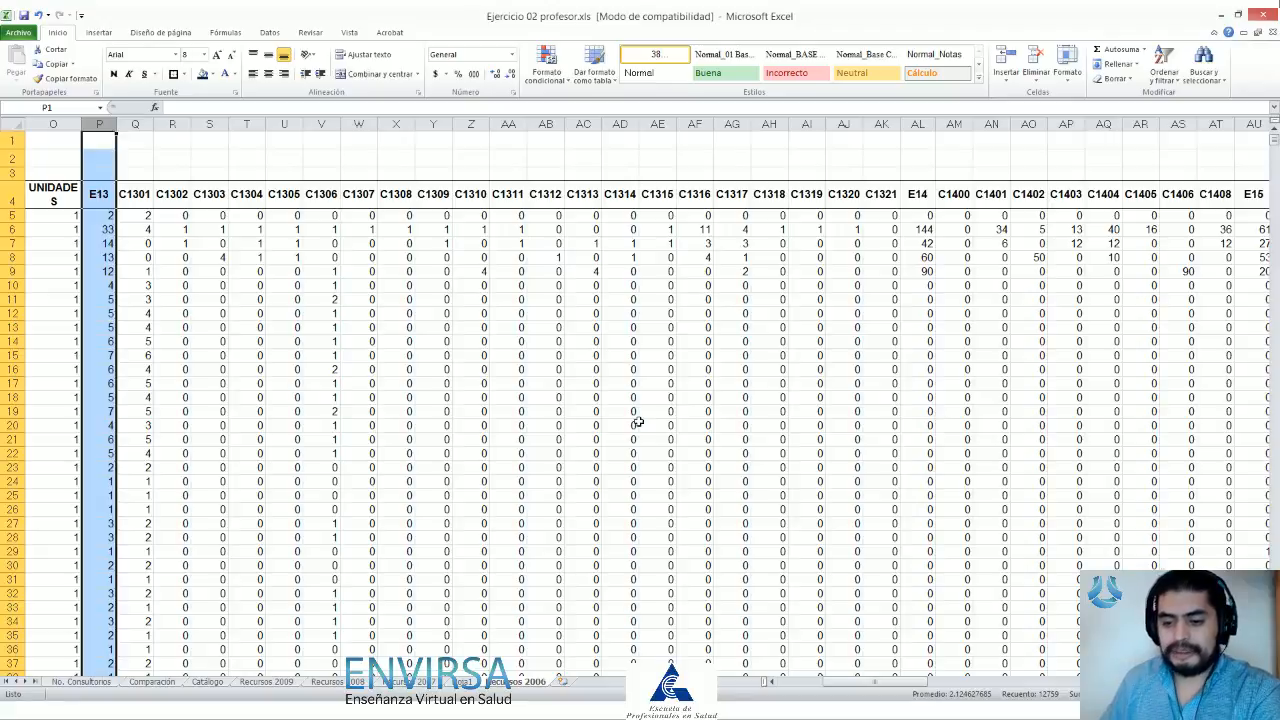
Step: Enter =SUMA(P5:P12762) in P2 above the E13 header and apply the Millares number style to it
key(Down)
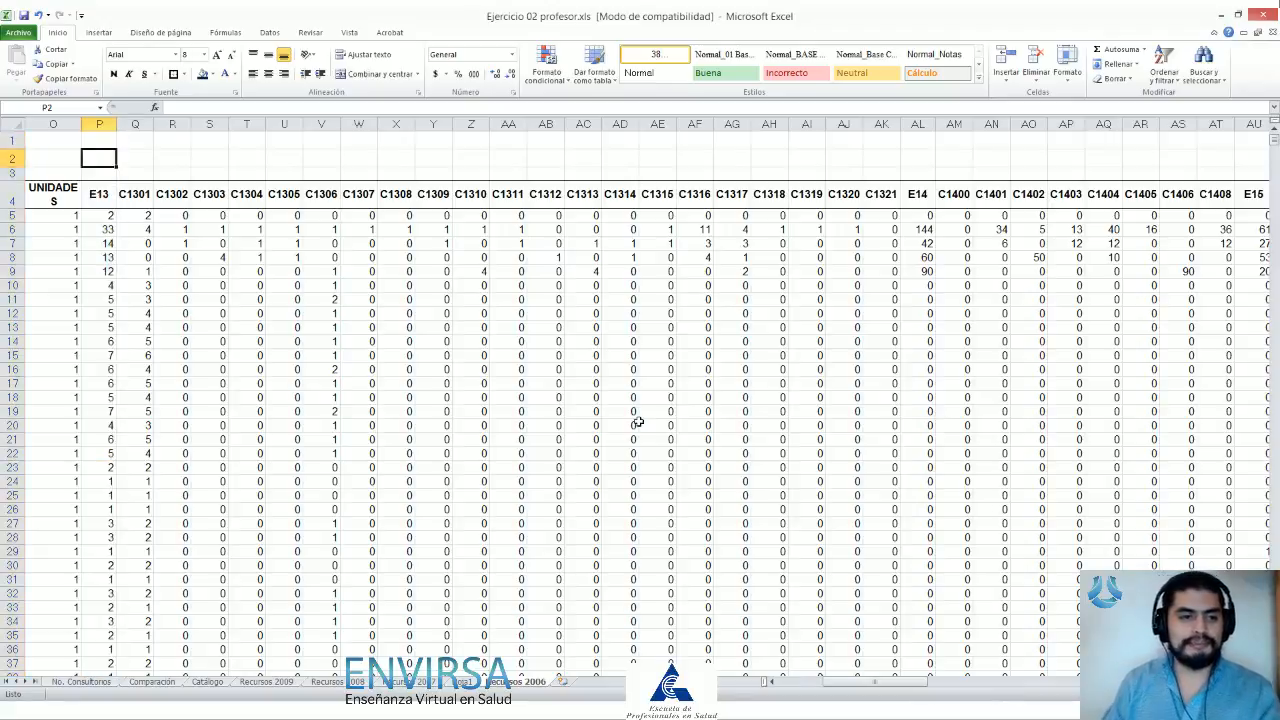
ctrl+scroll(306, 274, up, 6)
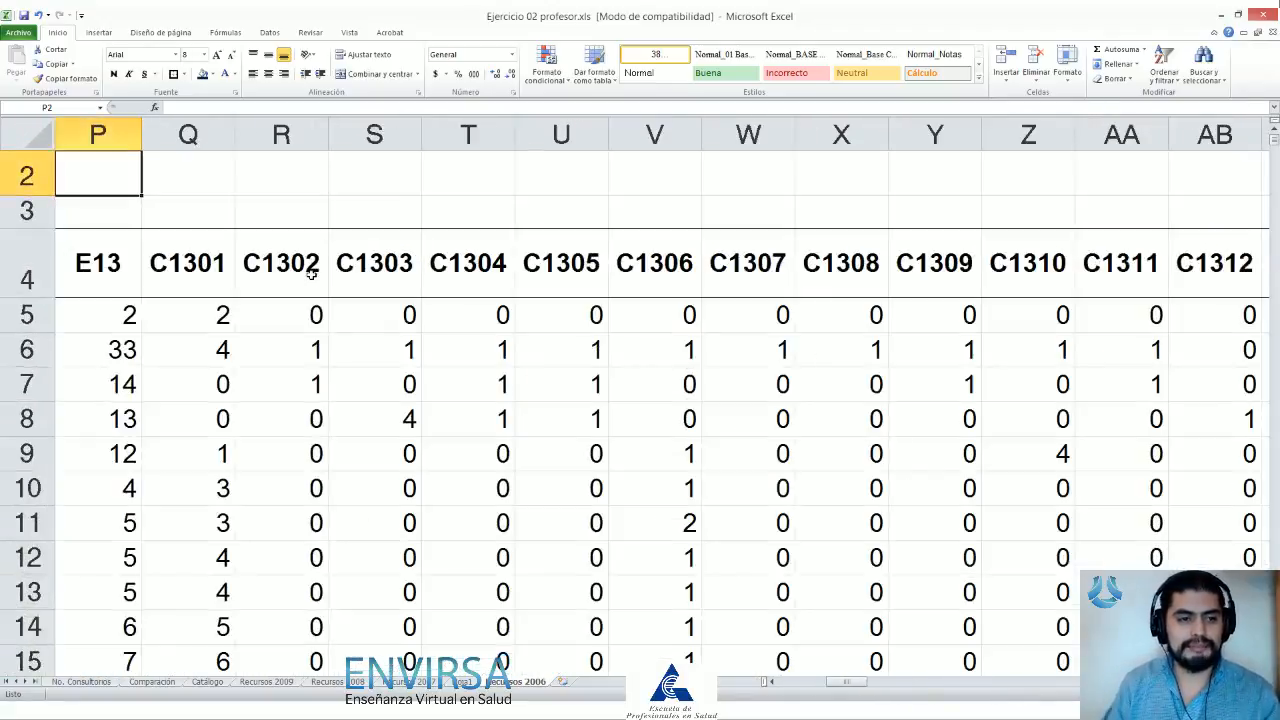
text(=suma()
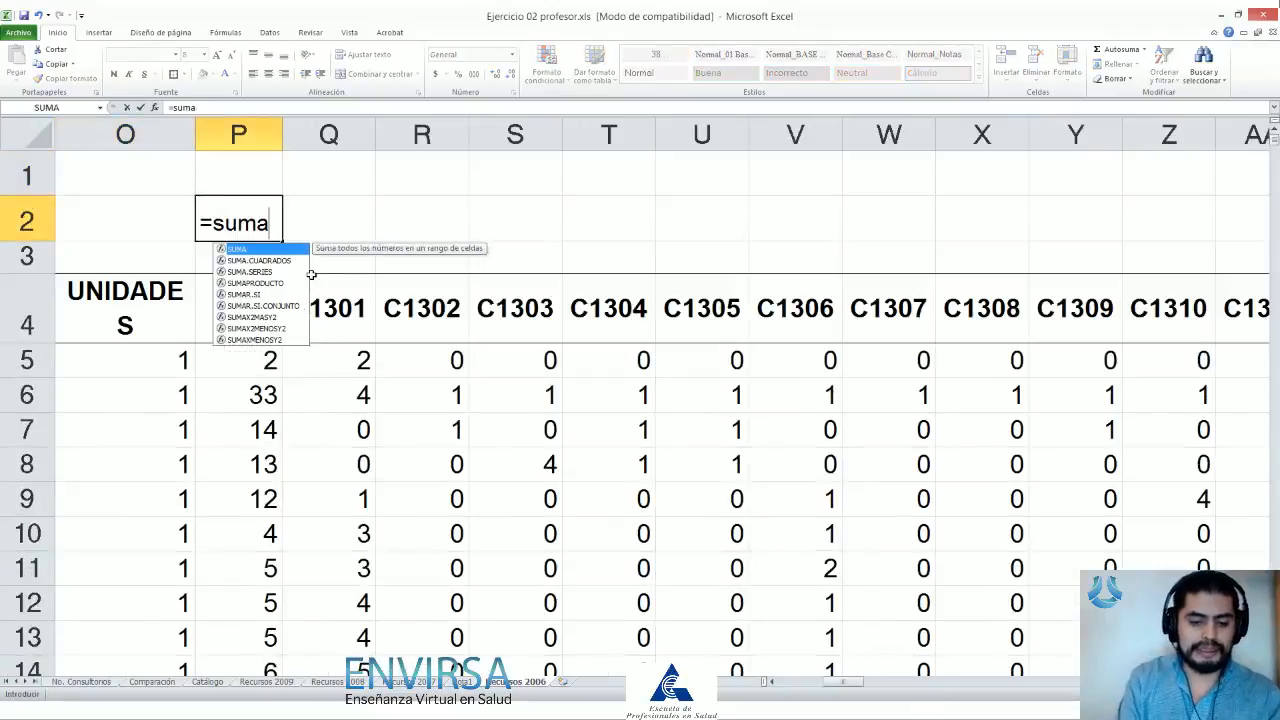
key(Down)
key(Down)
key(Down)
key(ctrl+shift+Down)
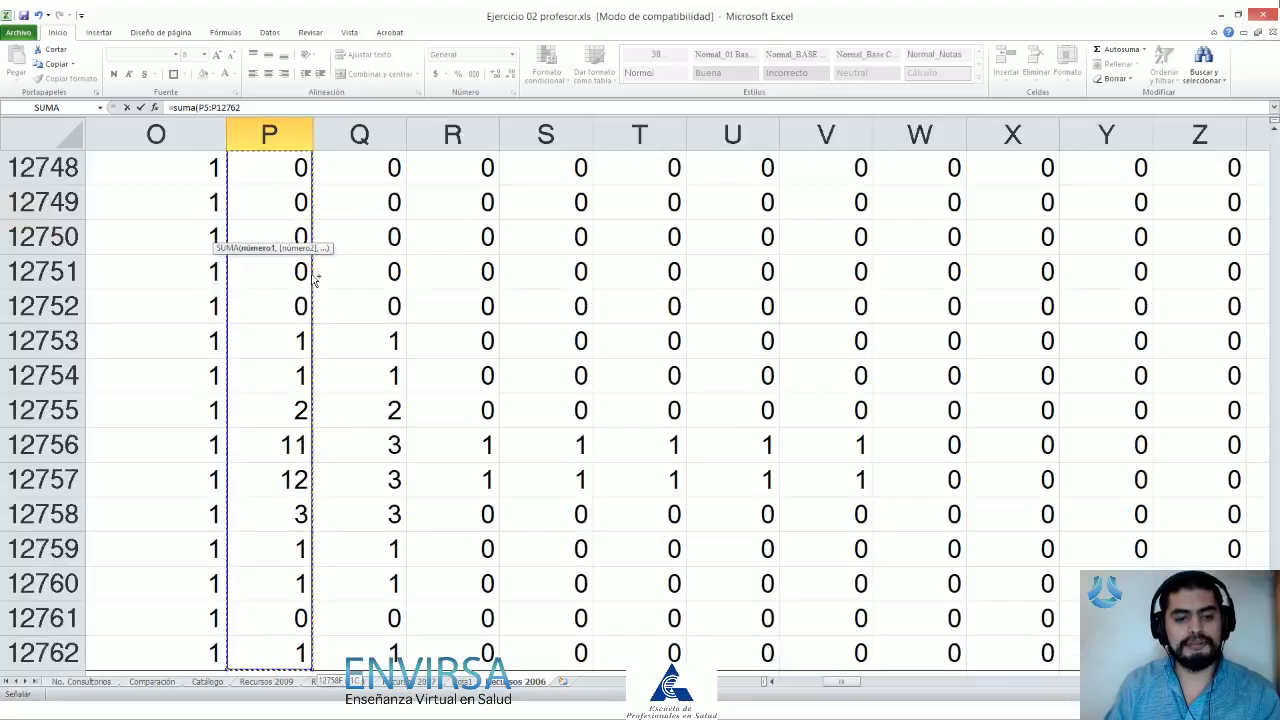
key(Return)
key(Up)
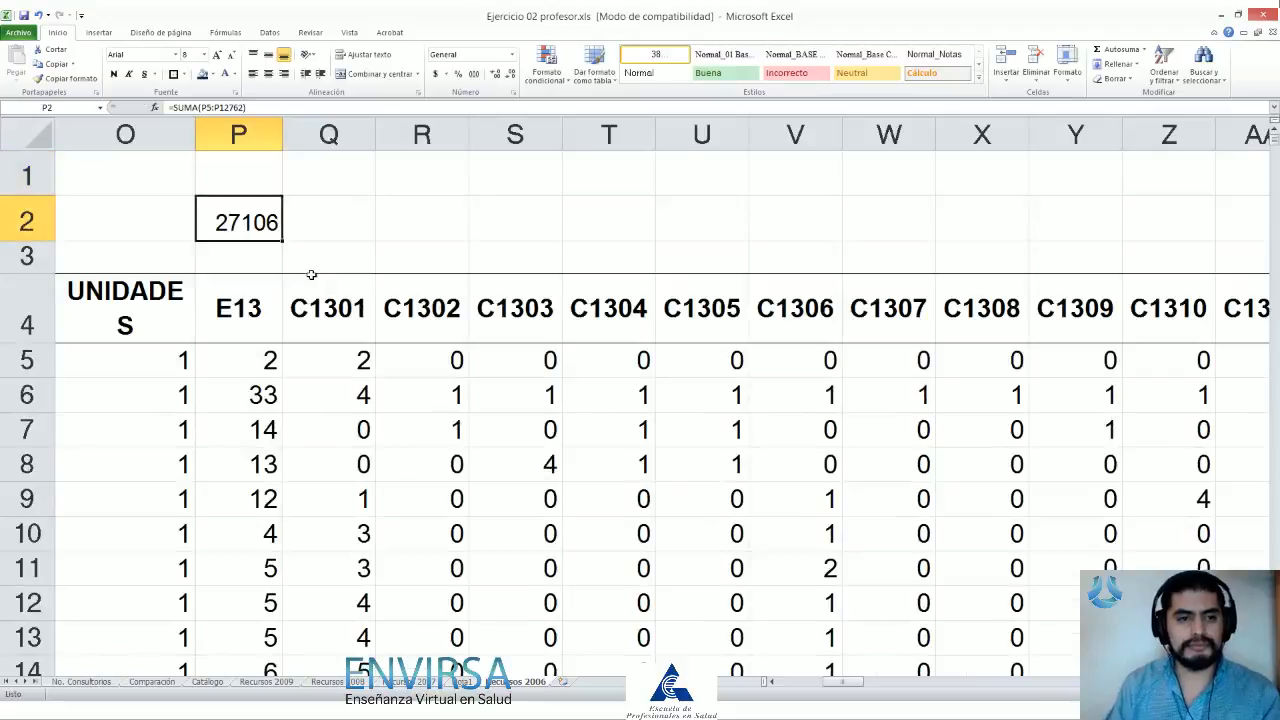
click(474, 73)
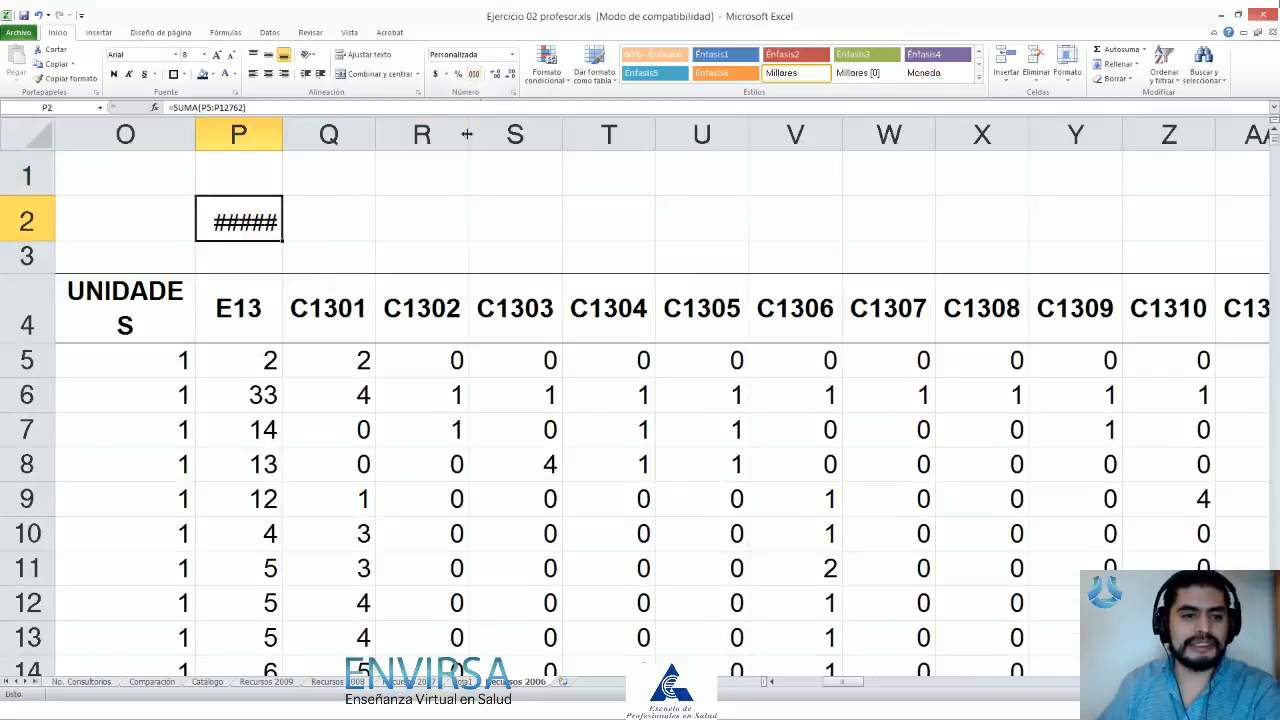
Step: Format the E13 total in P2 on Recursos 2006 without decimals and widen column P to fit it
click(516, 76)
click(516, 76)
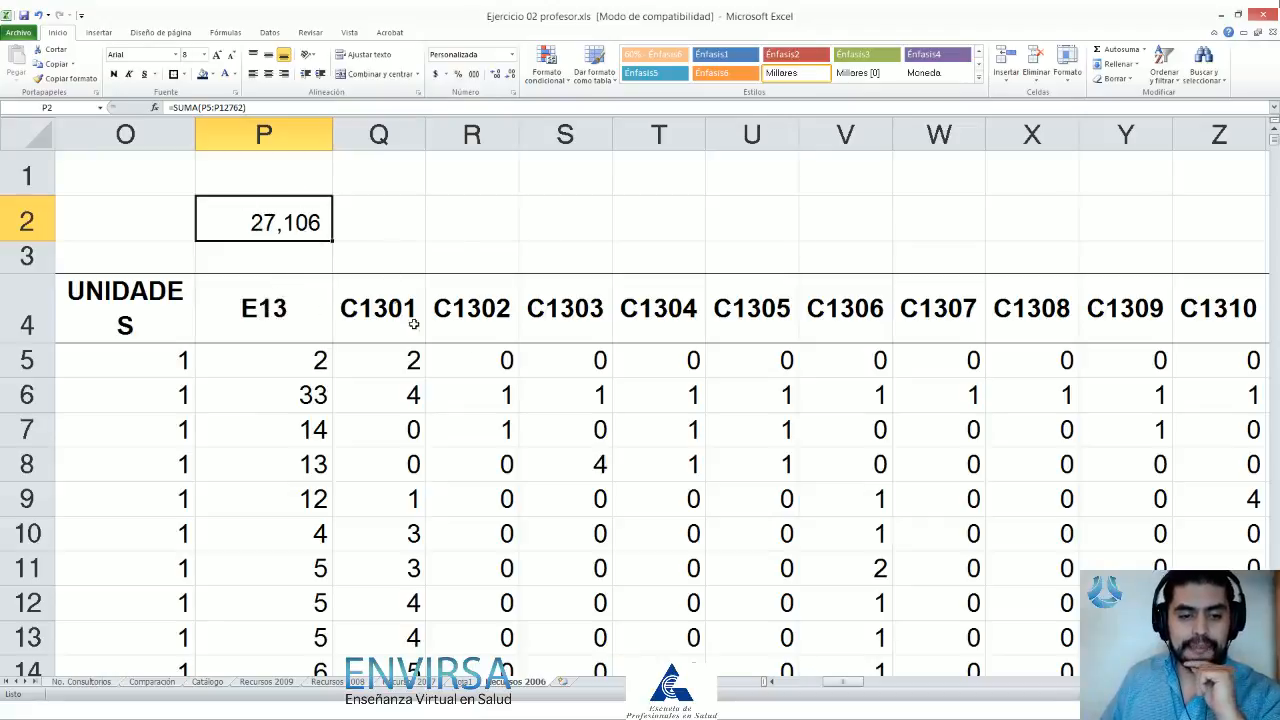
Step: Compare the total in C5 on Hoja1, including its formula, with the E13 sum in P2 on Recursos 2006
click(463, 684)
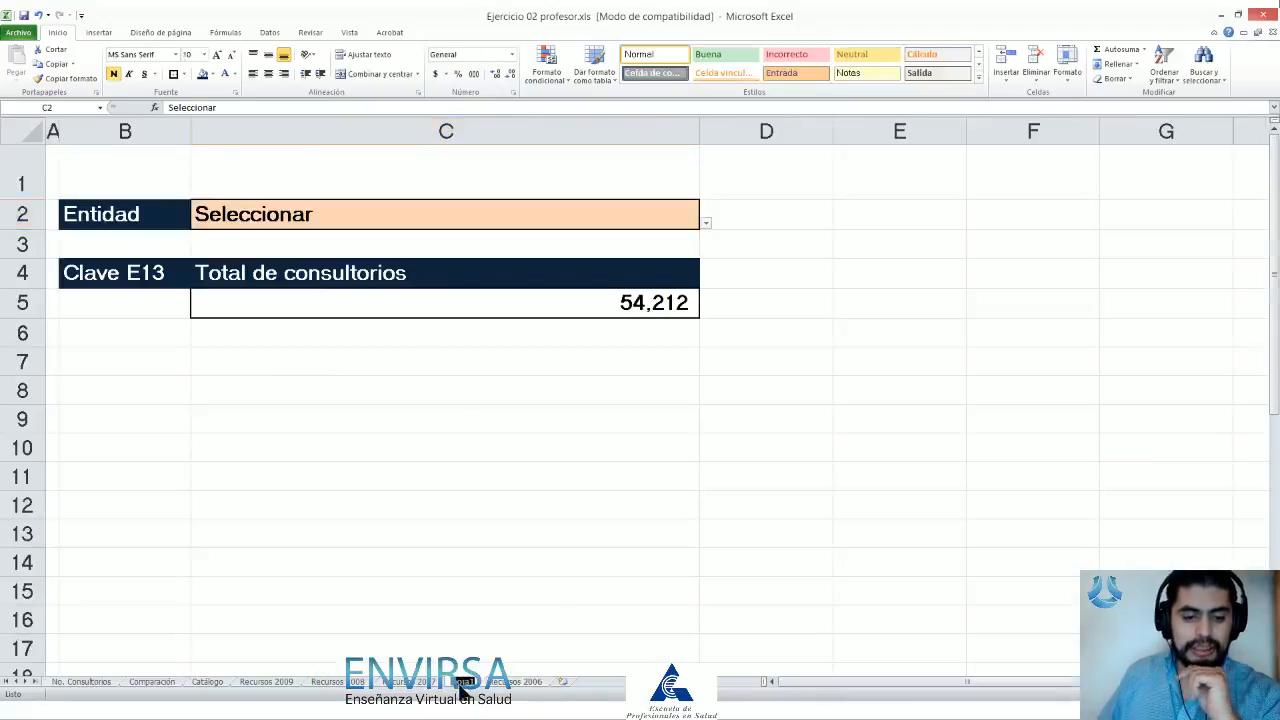
click(664, 320)
key(Up)
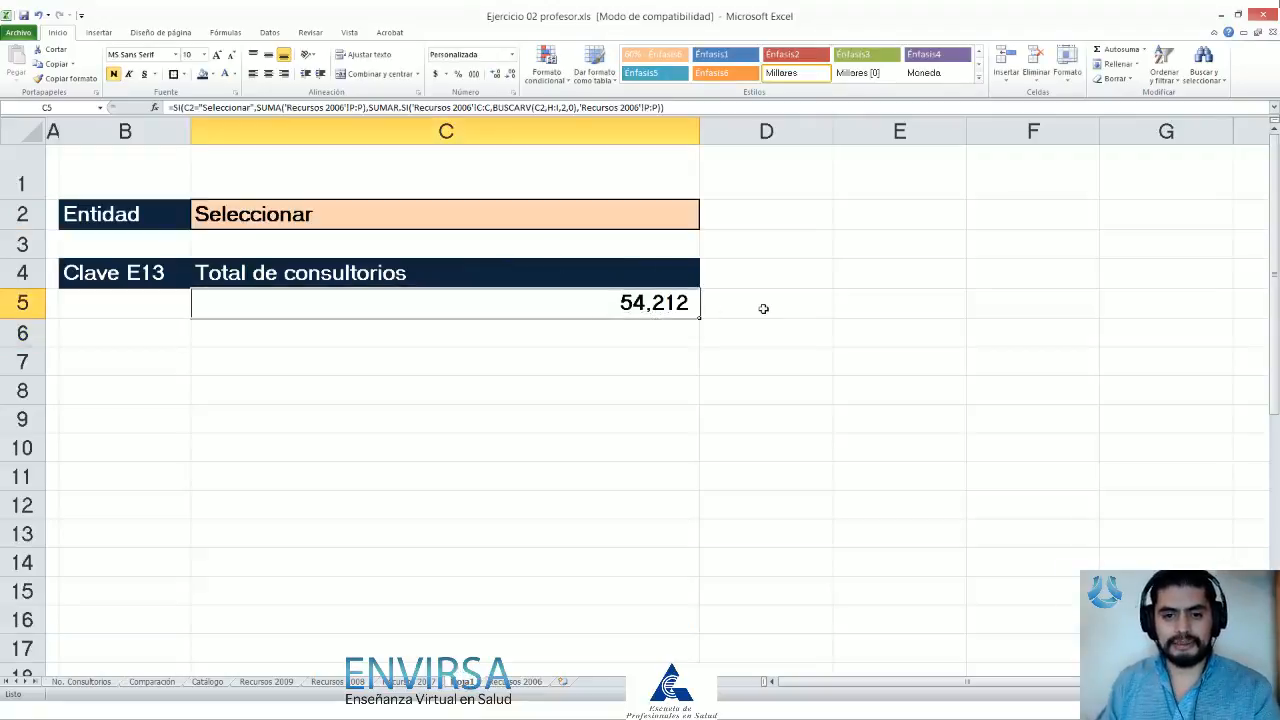
key(ctrl+Page_Up)
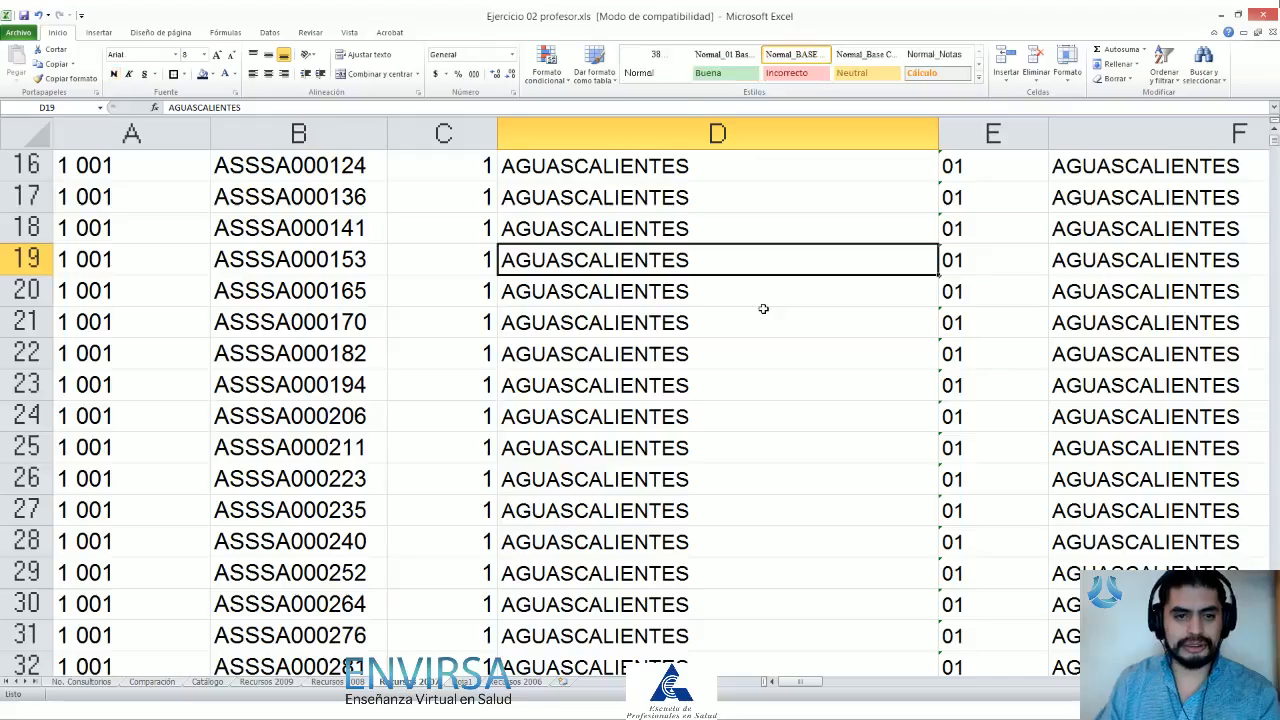
key(ctrl+Page_Down)
key(ctrl+Page_Down)
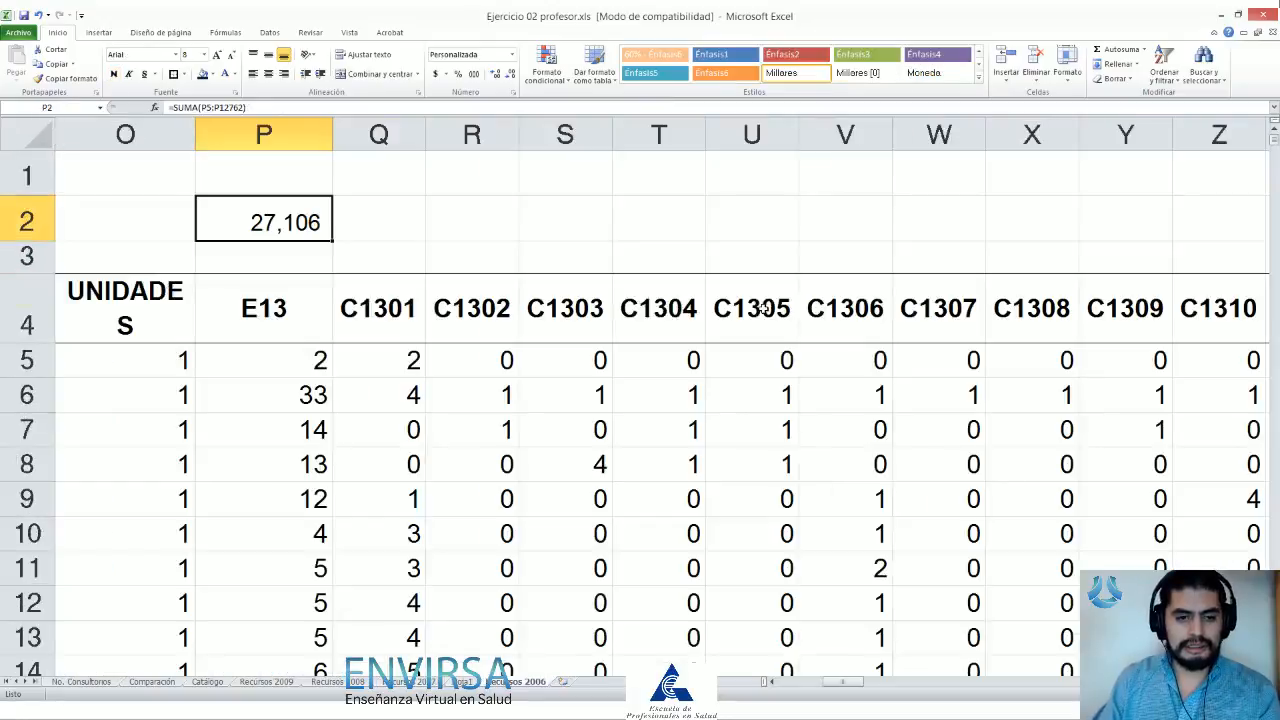
key(ctrl+Page_Up)
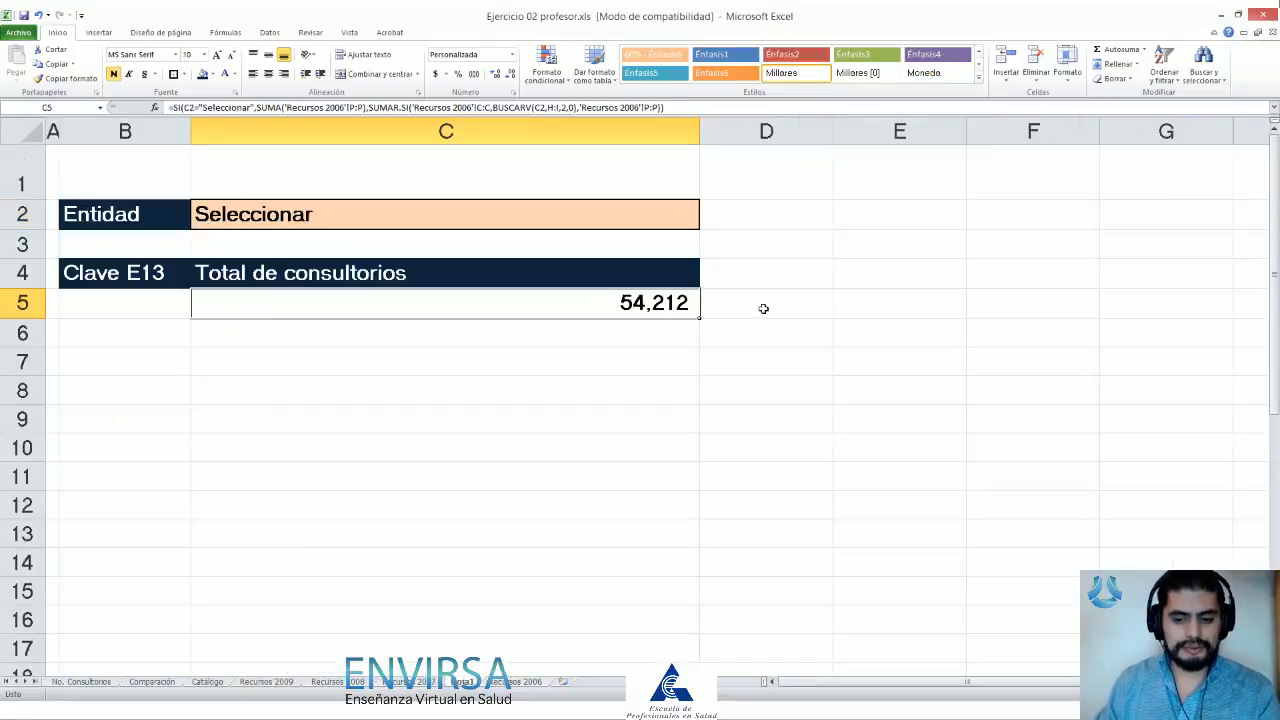
key(ctrl+Page_Up)
key(ctrl+Page_Down)
key(ctrl+Page_Down)
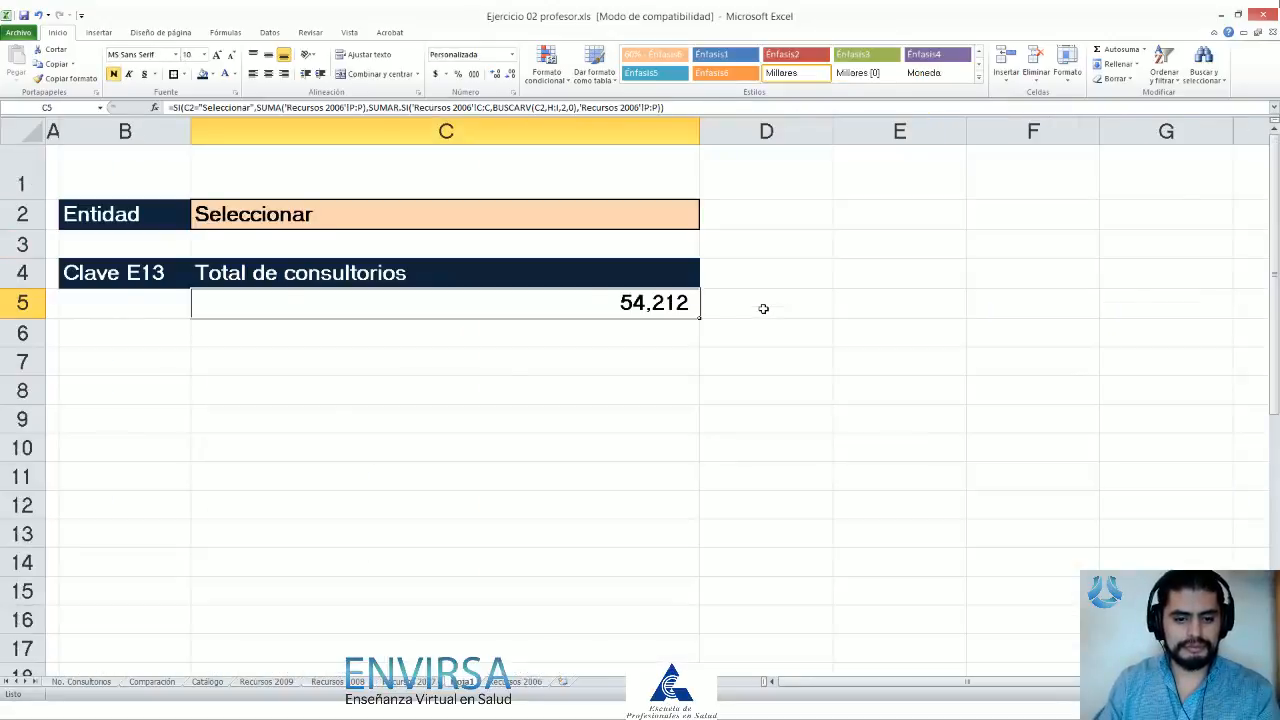
Step: Check how far the E13 data in column P extends on Recursos 2006 and inspect the range summed in P2
key(ctrl+Down)
key(ctrl+Down)
key(Down)
key(Down)
key(Down)
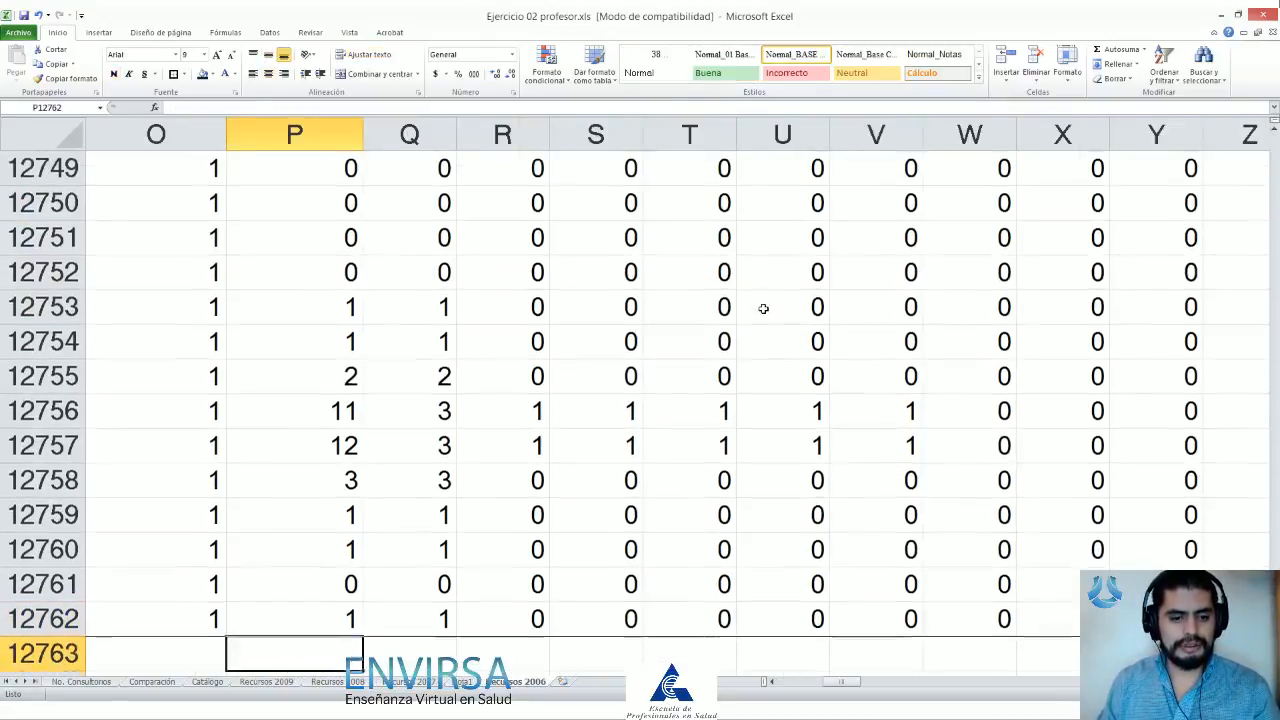
key(ctrl+Down)
key(ctrl+Up)
key(ctrl+shift+Up)
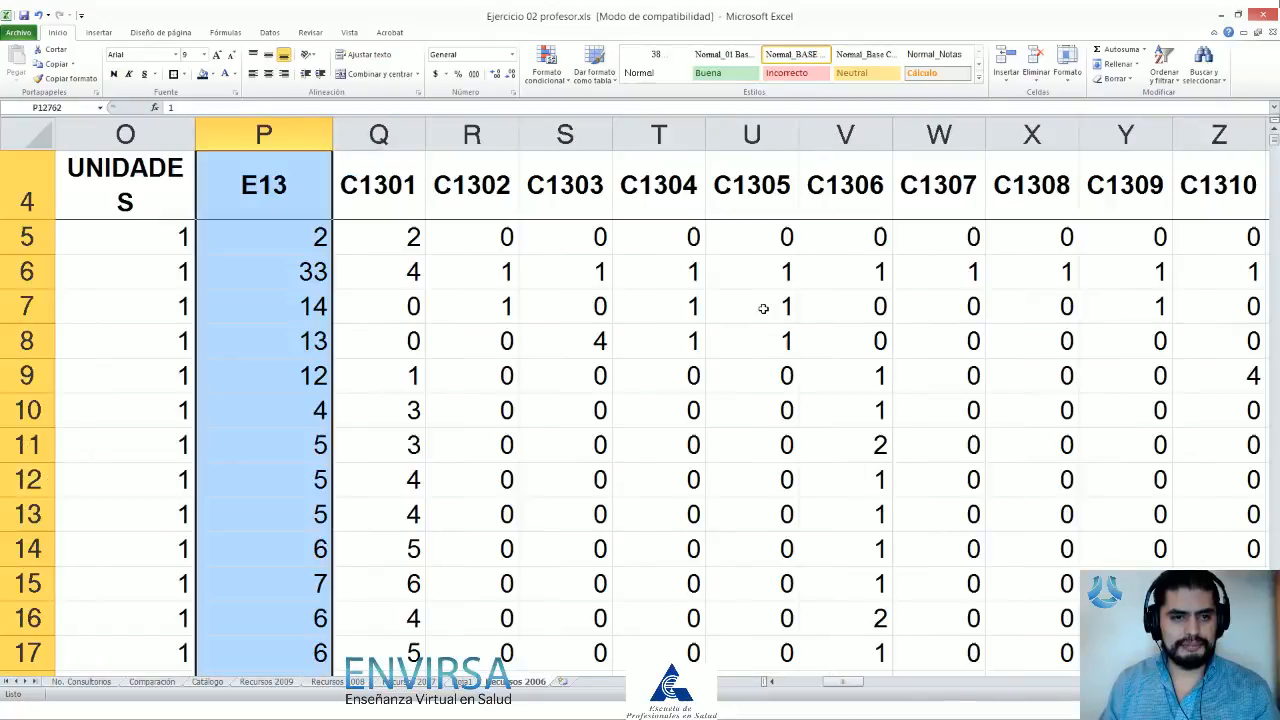
key(shift+Down)
key(ctrl+Up)
key(ctrl+Up)
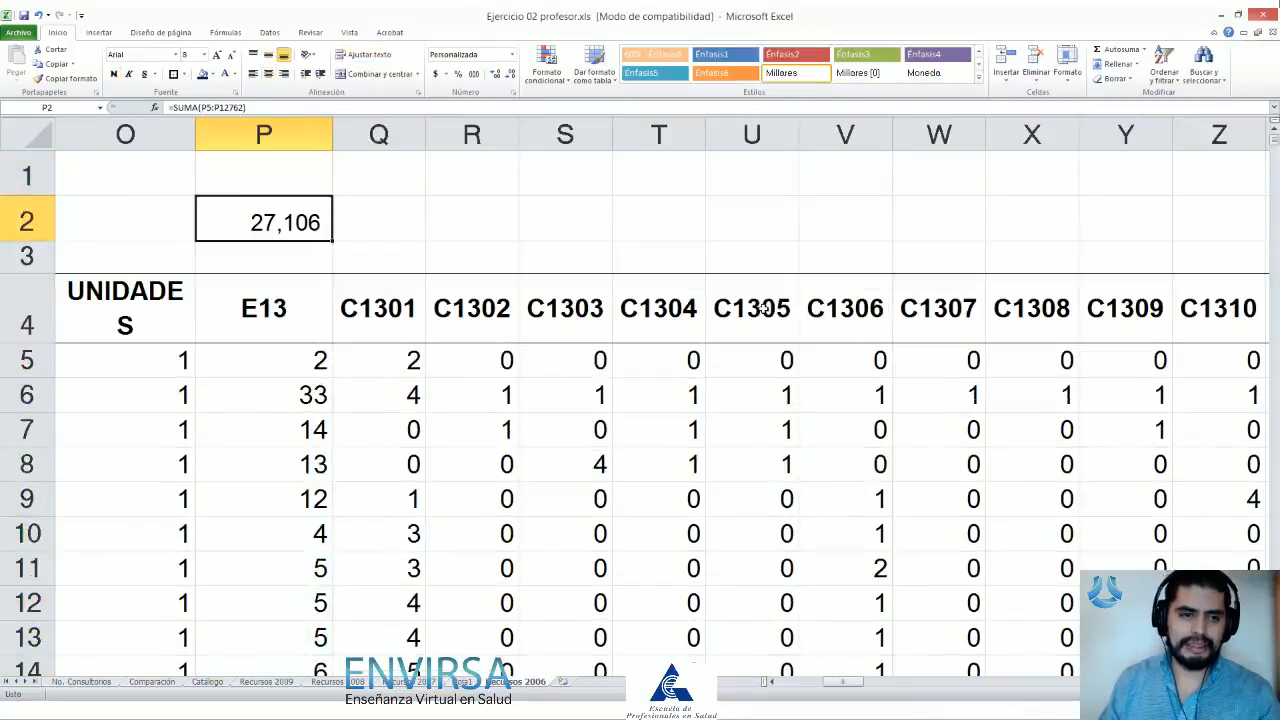
key(F2)
key(Escape)
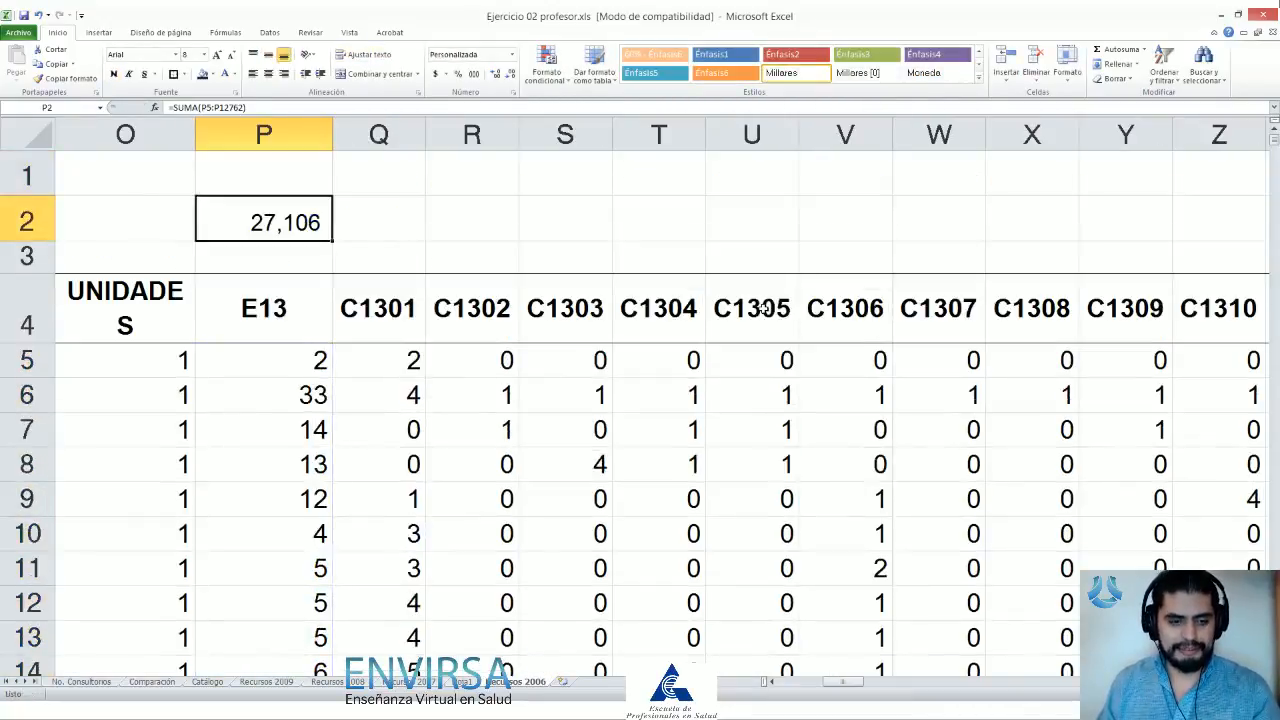
Step: Move the SUMA formula from P2 to Q2 on Recursos 2006 so it lies outside column P
key(ctrl+x)
key(Right)
key(ctrl+v)
key(Left)
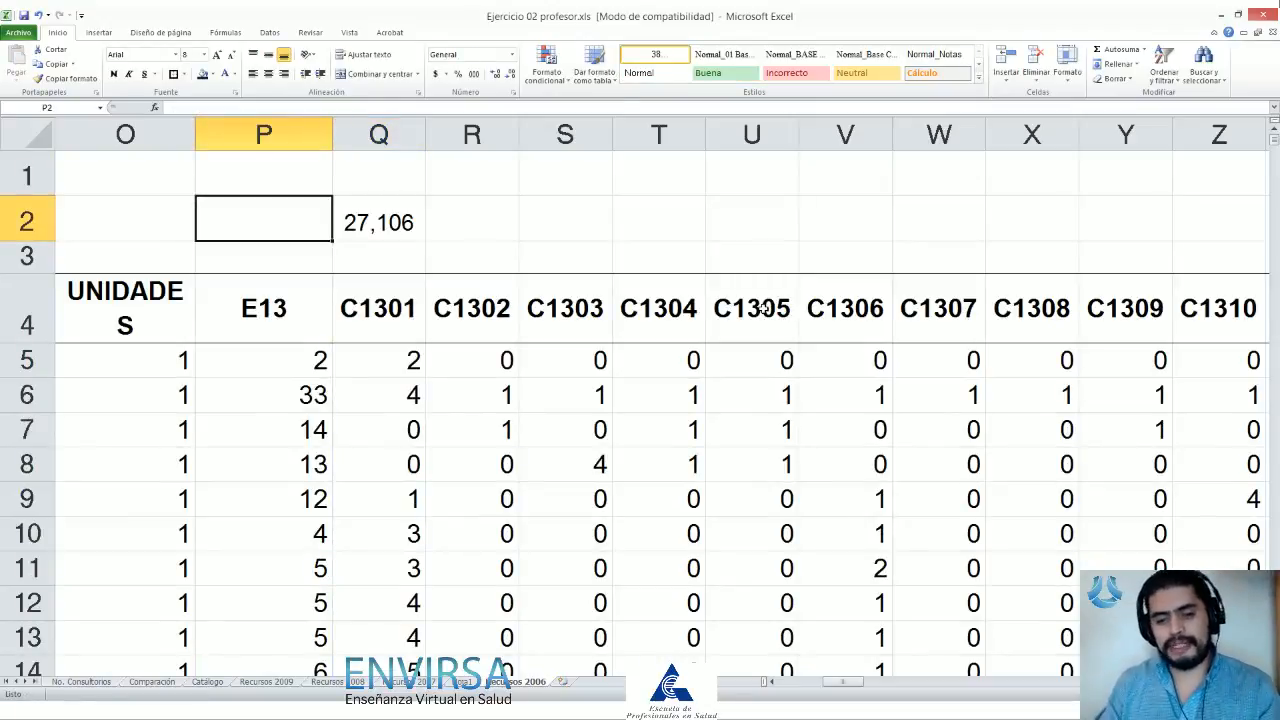
Step: Verify the total on Hoja1 against column P and the sum in Q2 on Recursos 2006
key(ctrl+Page_Up)
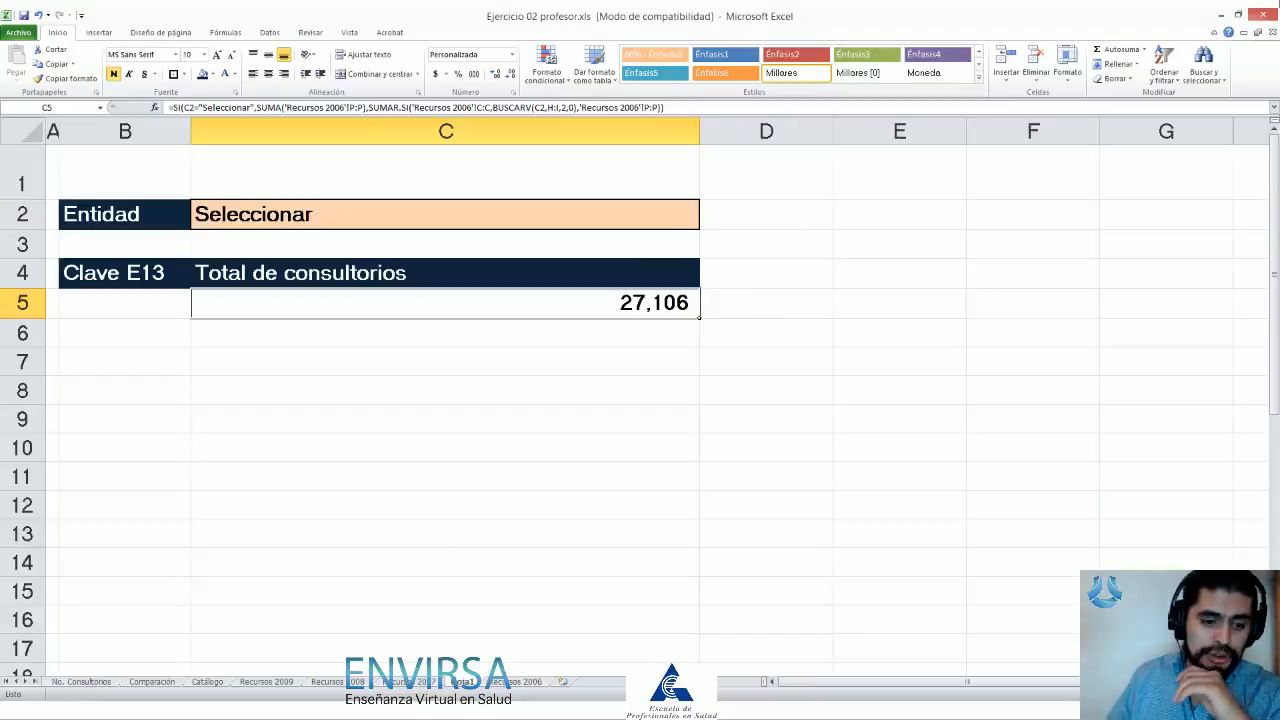
click(505, 684)
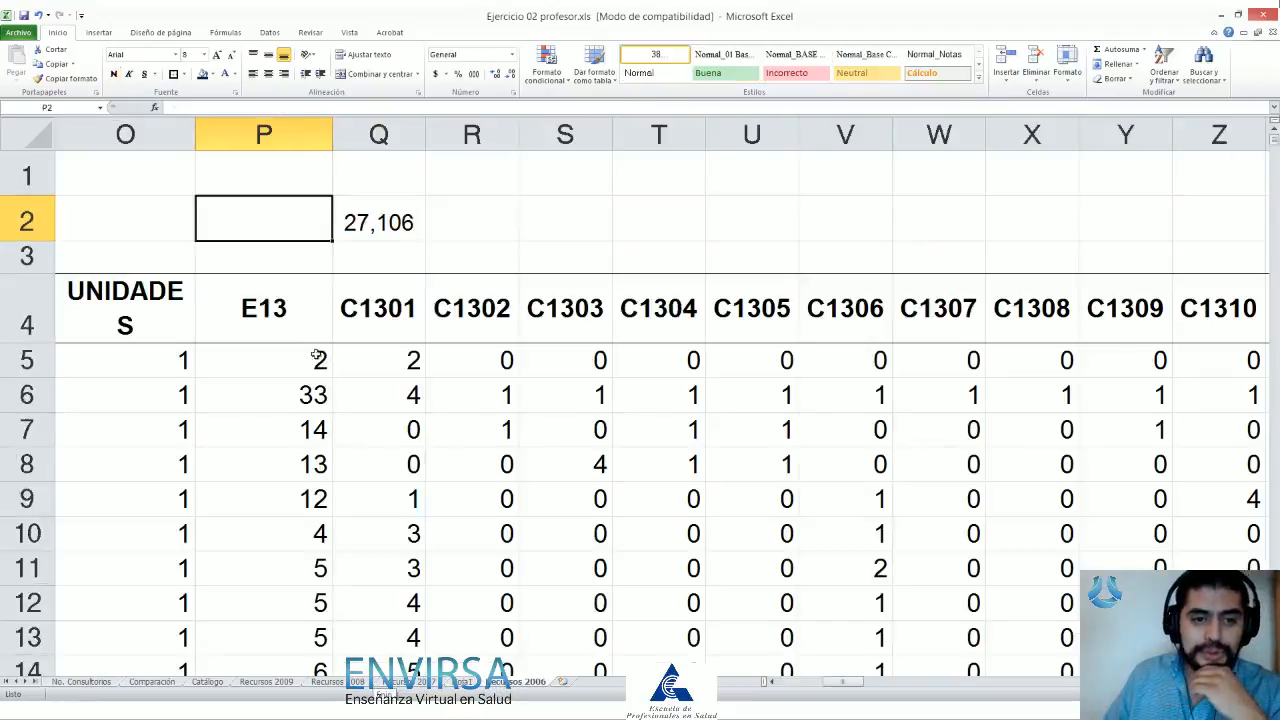
click(274, 150)
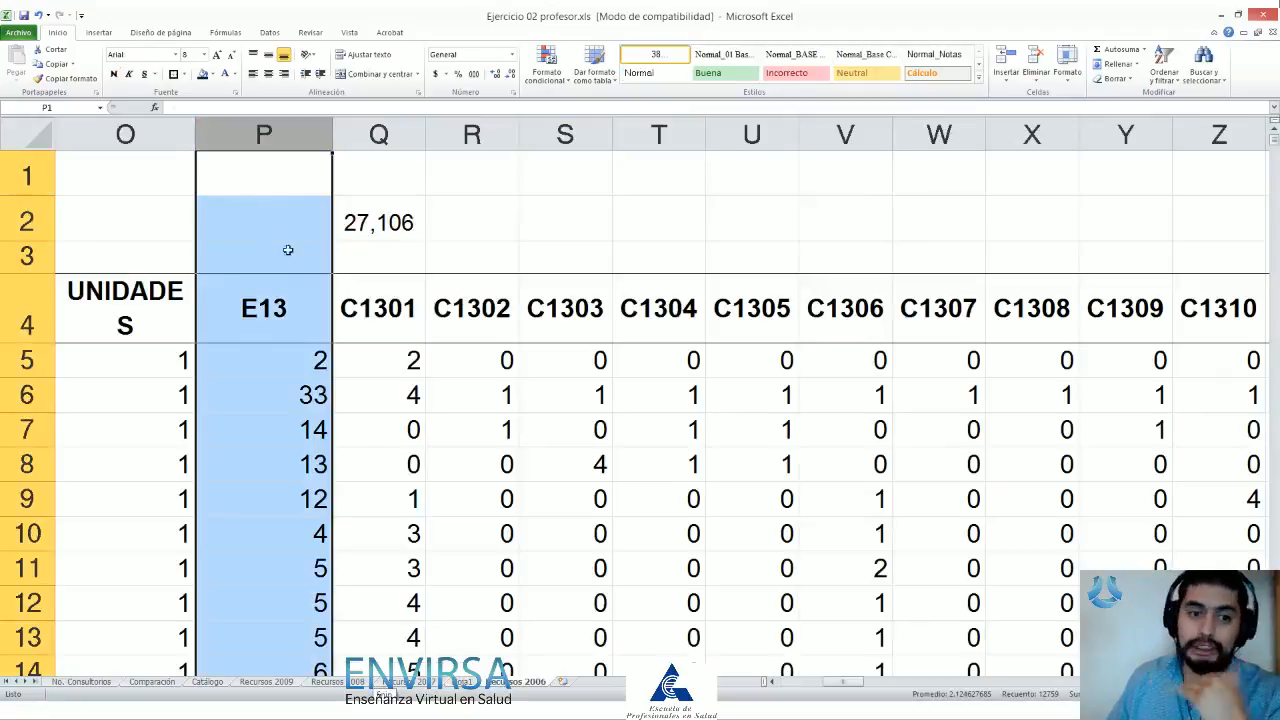
click(370, 223)
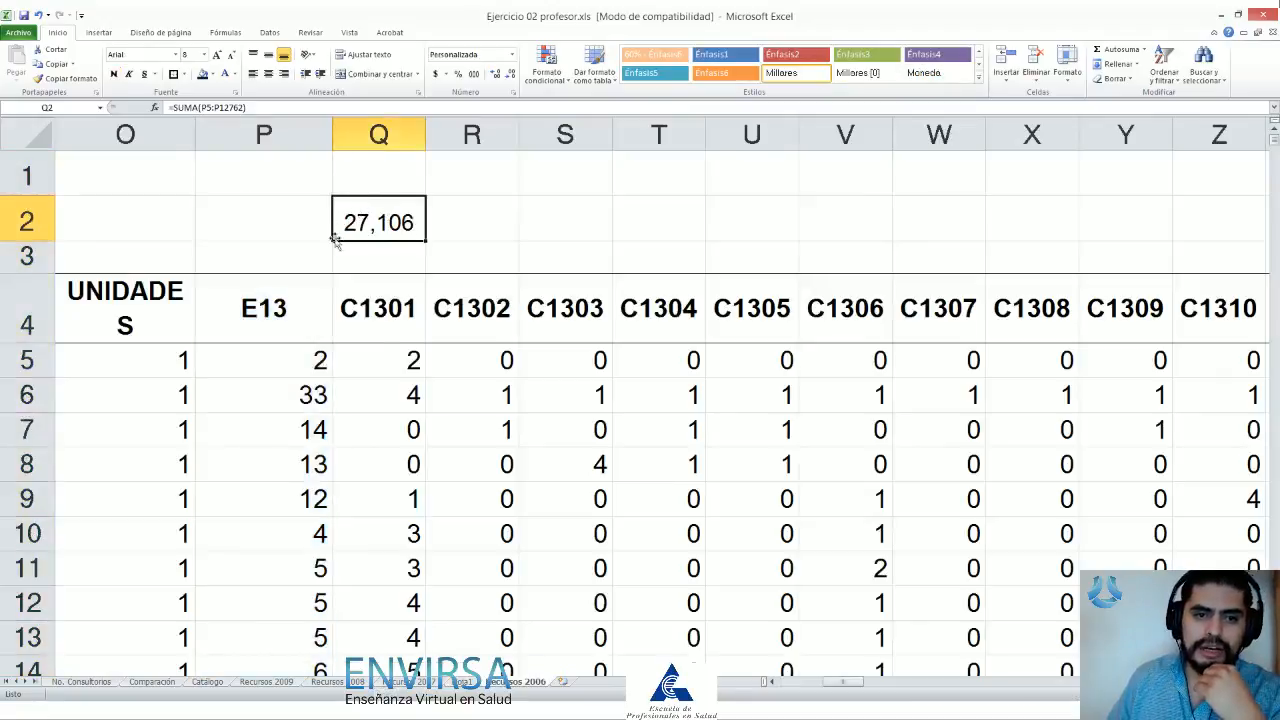
click(458, 682)
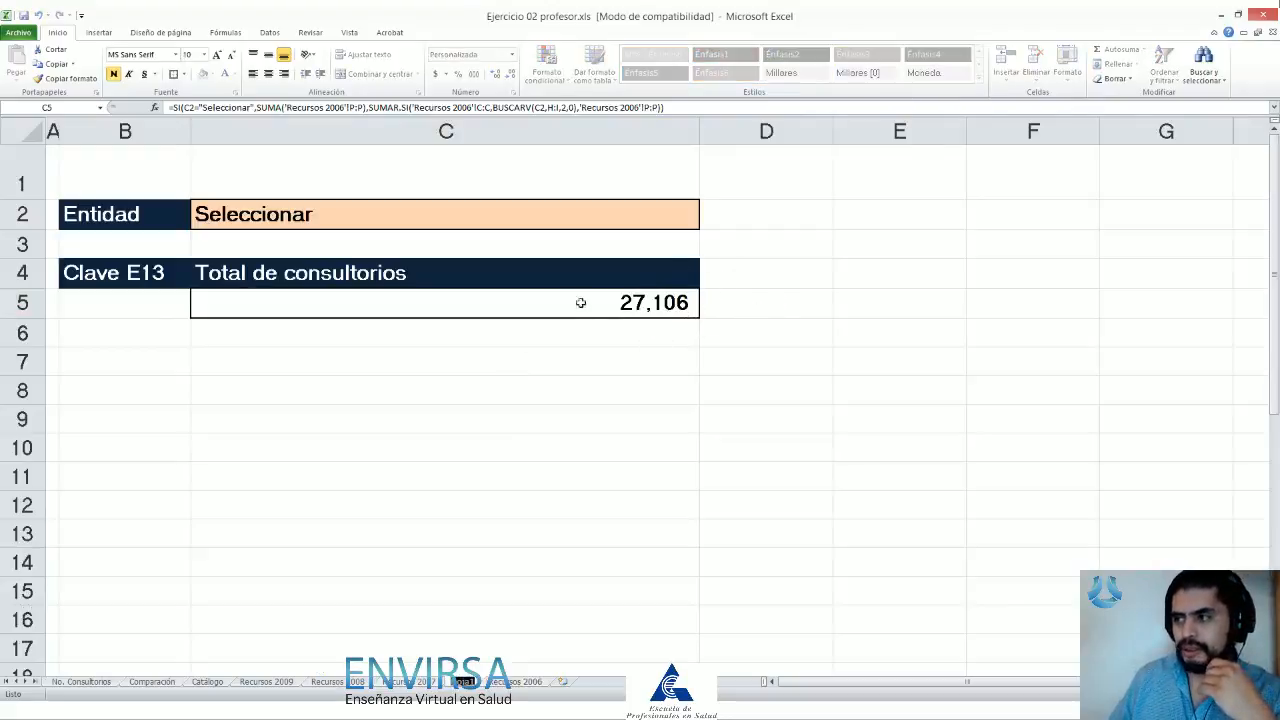
Step: Set the Entidad selection in C2 on Hoja1 to AGUASCALIENTES
click(336, 216)
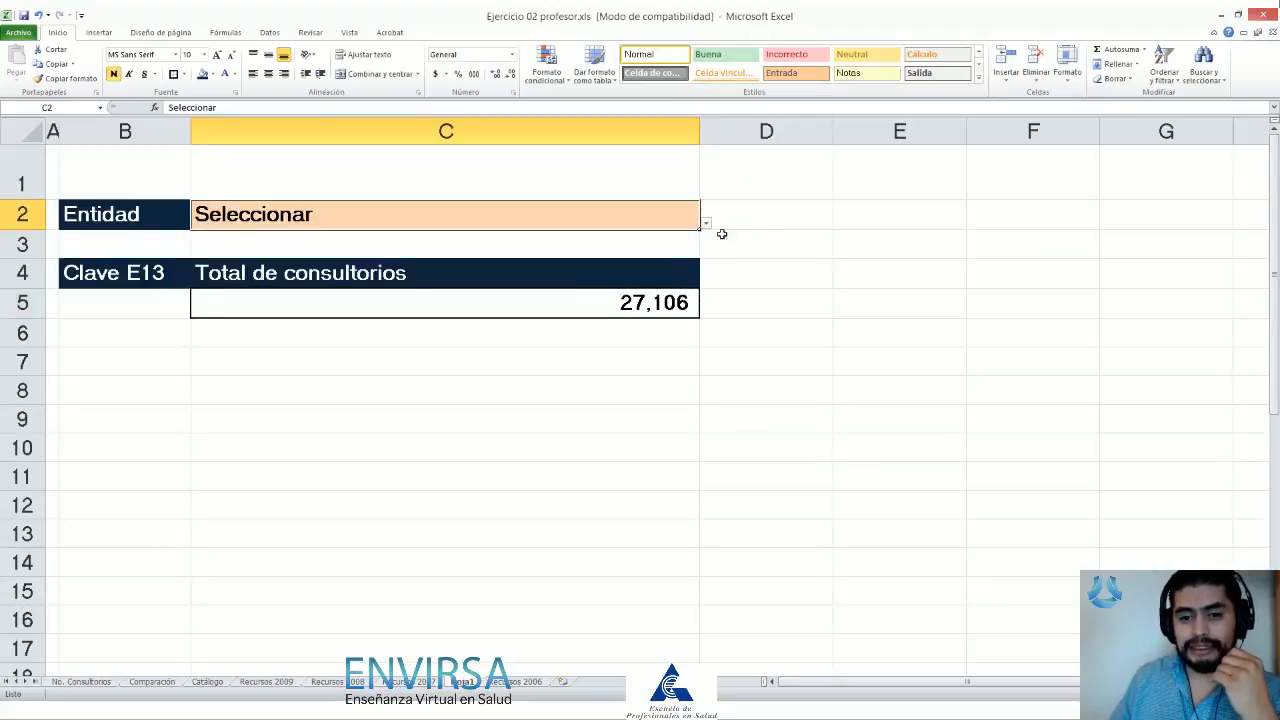
click(705, 222)
click(312, 263)
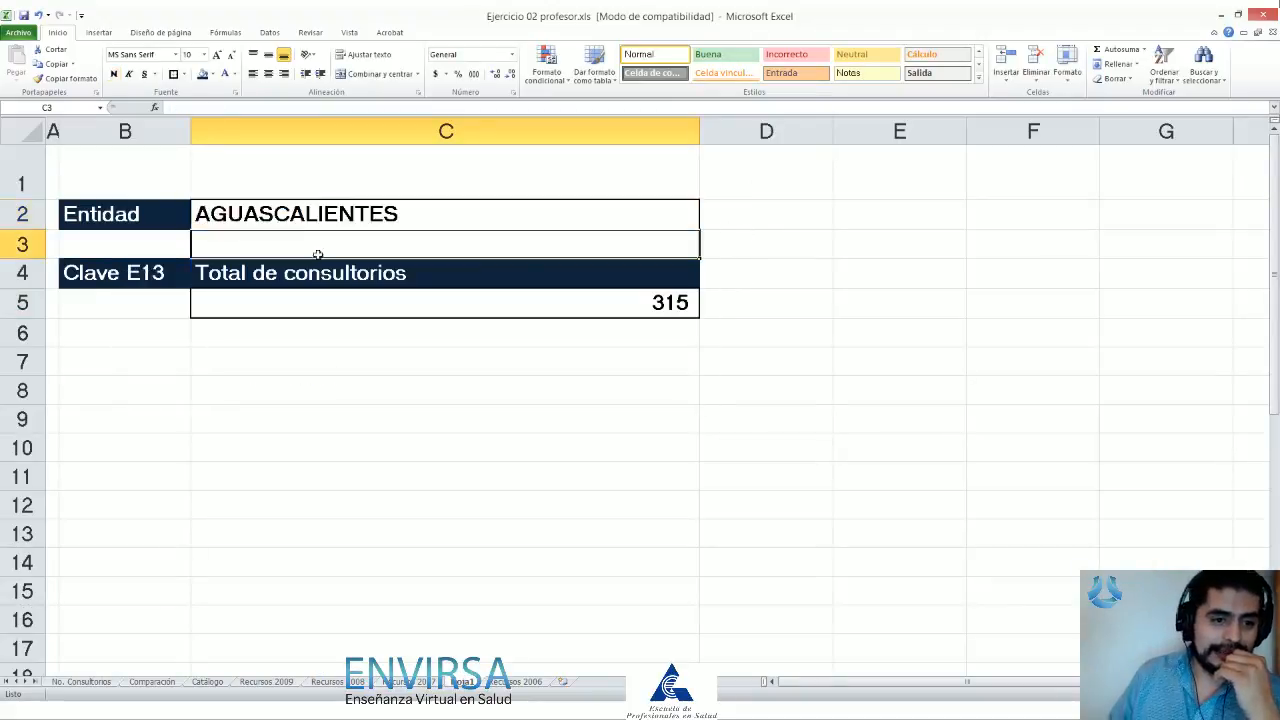
Step: Change the Entidad selection in C2 to COAHUILA DE ZARAGOZA
click(710, 223)
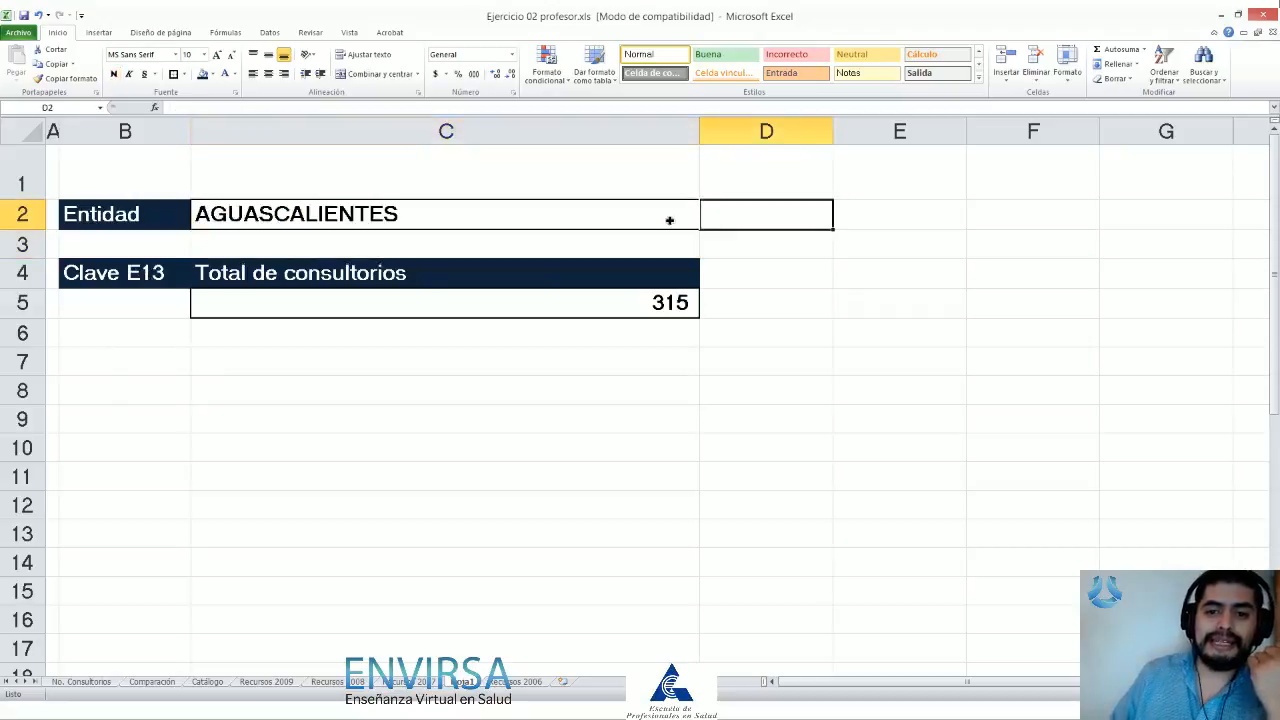
click(671, 217)
click(706, 222)
click(503, 351)
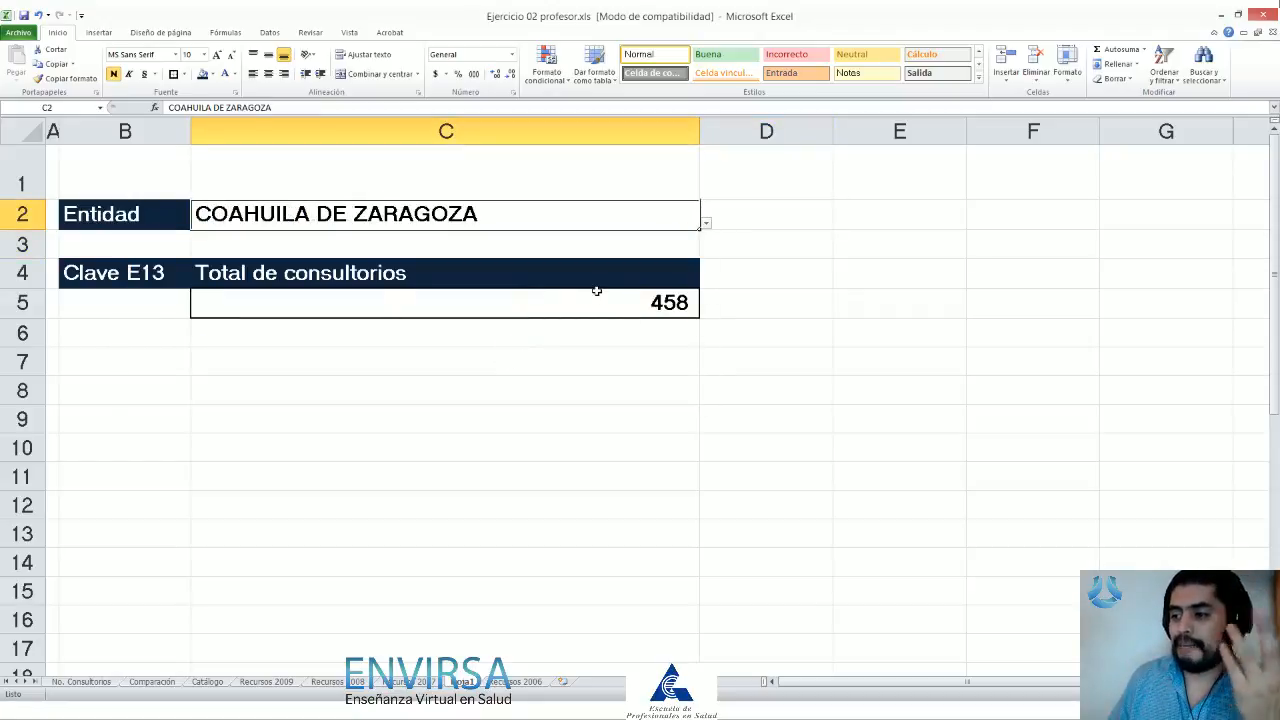
Step: Test the Entidad list in C2 with DISTRITO FEDERAL and leave it set to GUERRERO
click(706, 225)
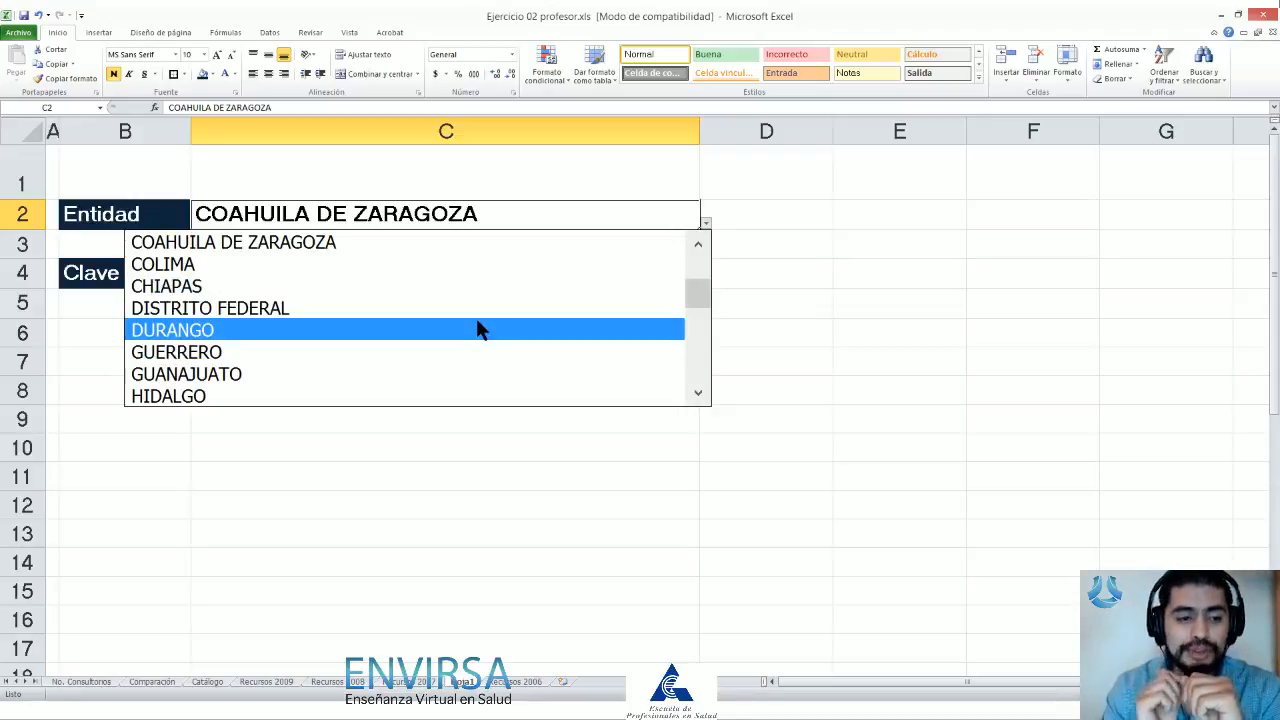
click(400, 308)
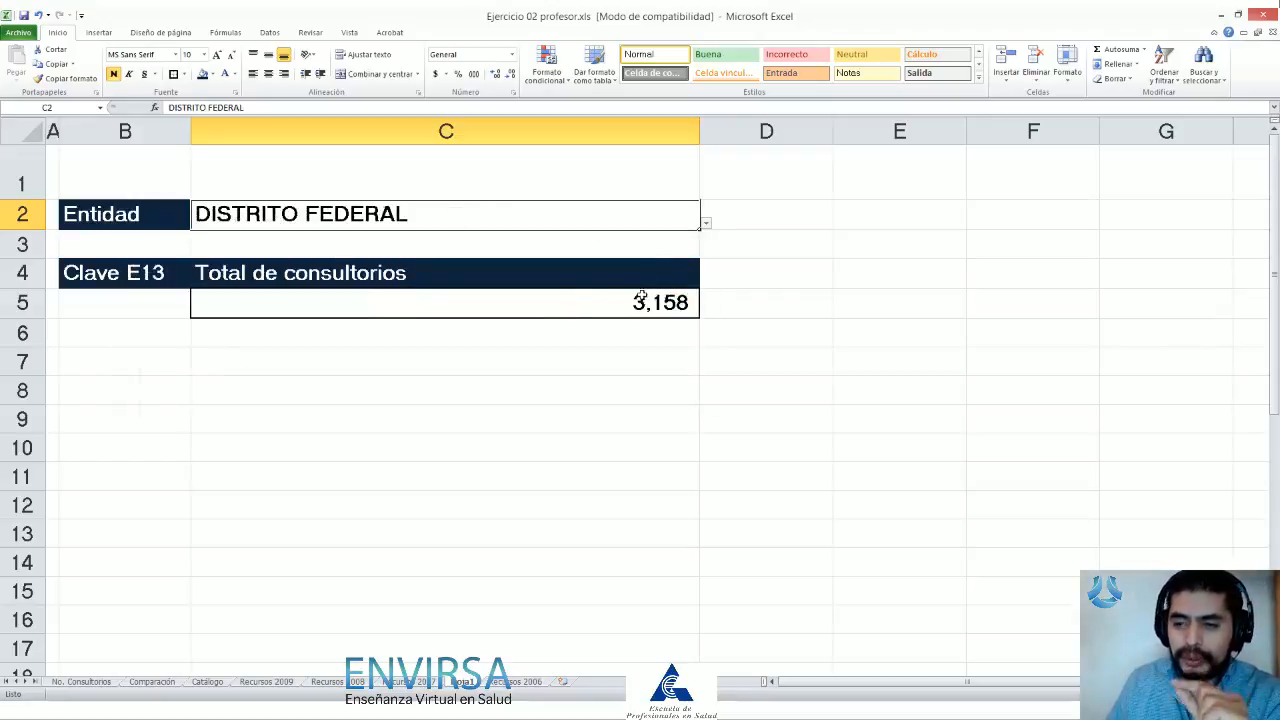
click(704, 224)
click(480, 286)
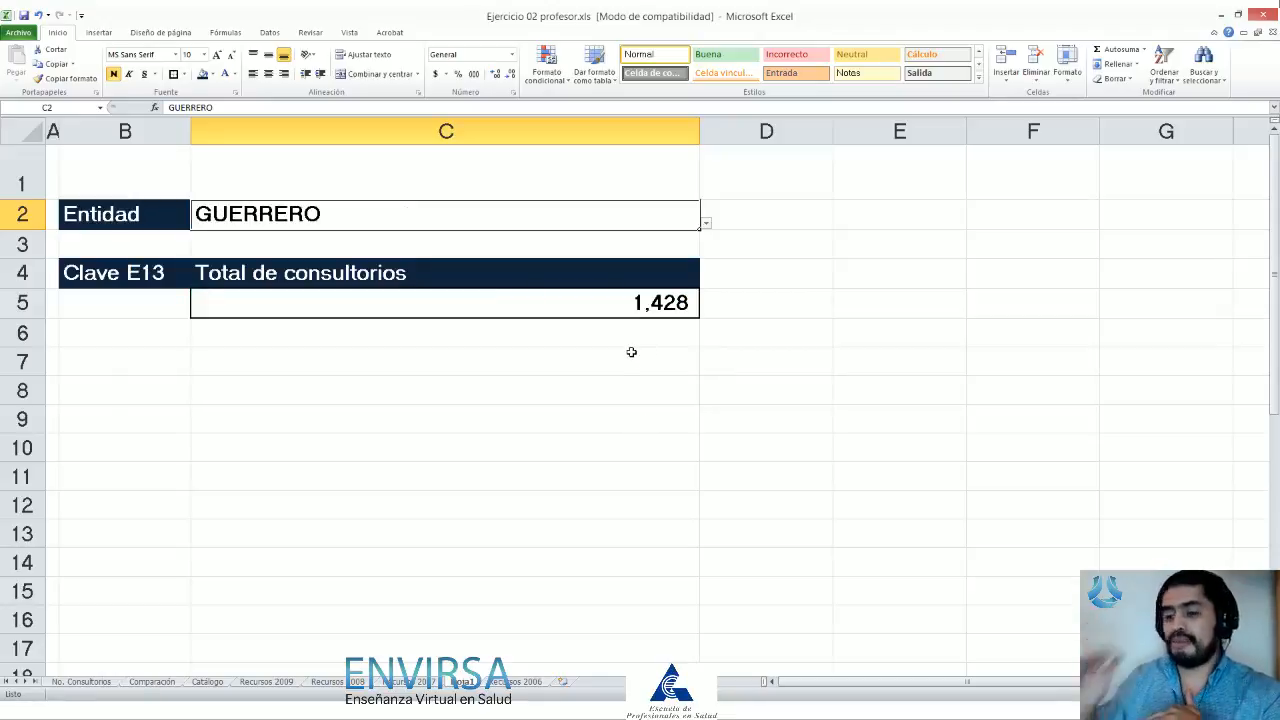
Step: Check the GUERRERO and DISTRITO FEDERAL totals against the 2006 ranking on No. Consultorios, and return to Hoja1
click(95, 684)
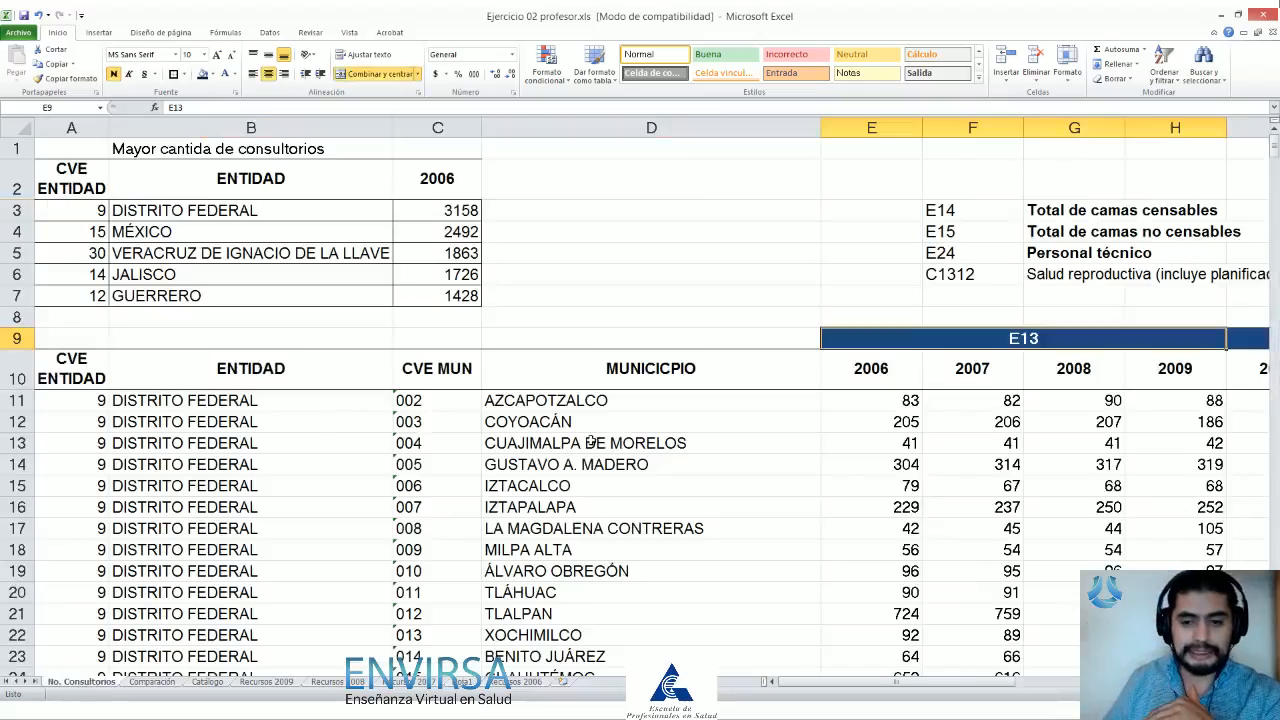
scroll(592, 442, down, 2)
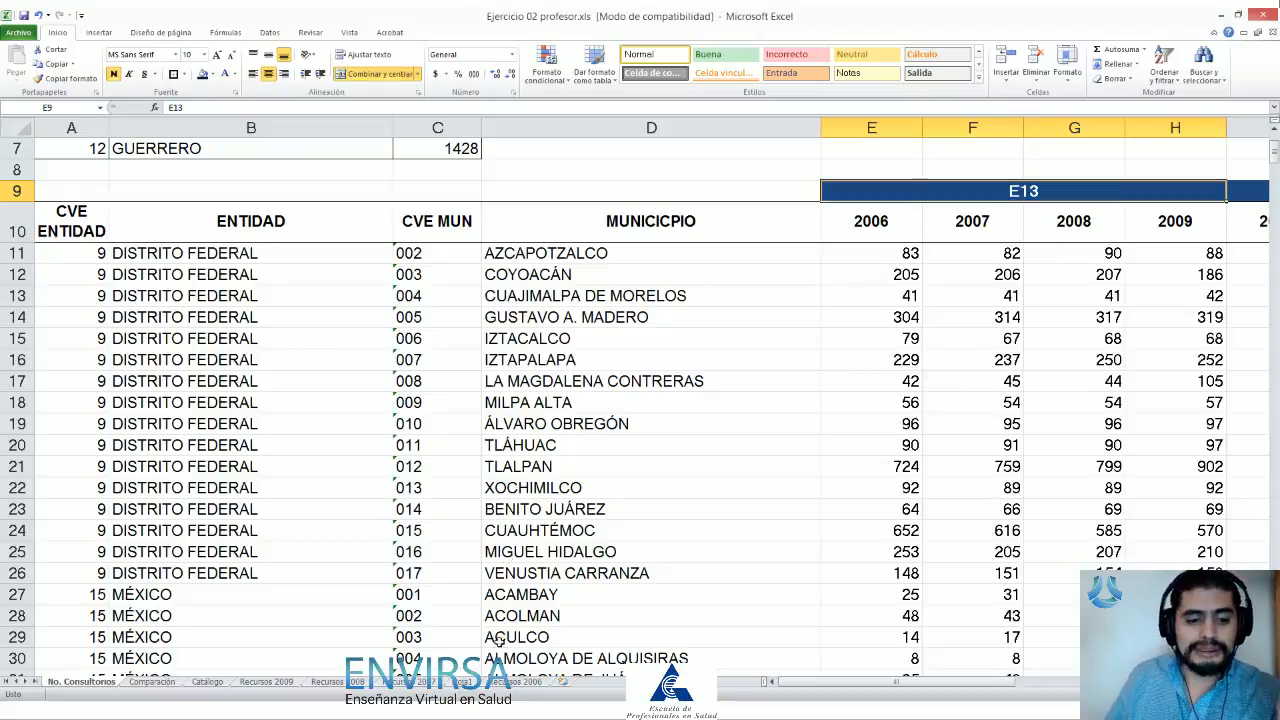
click(513, 684)
click(466, 684)
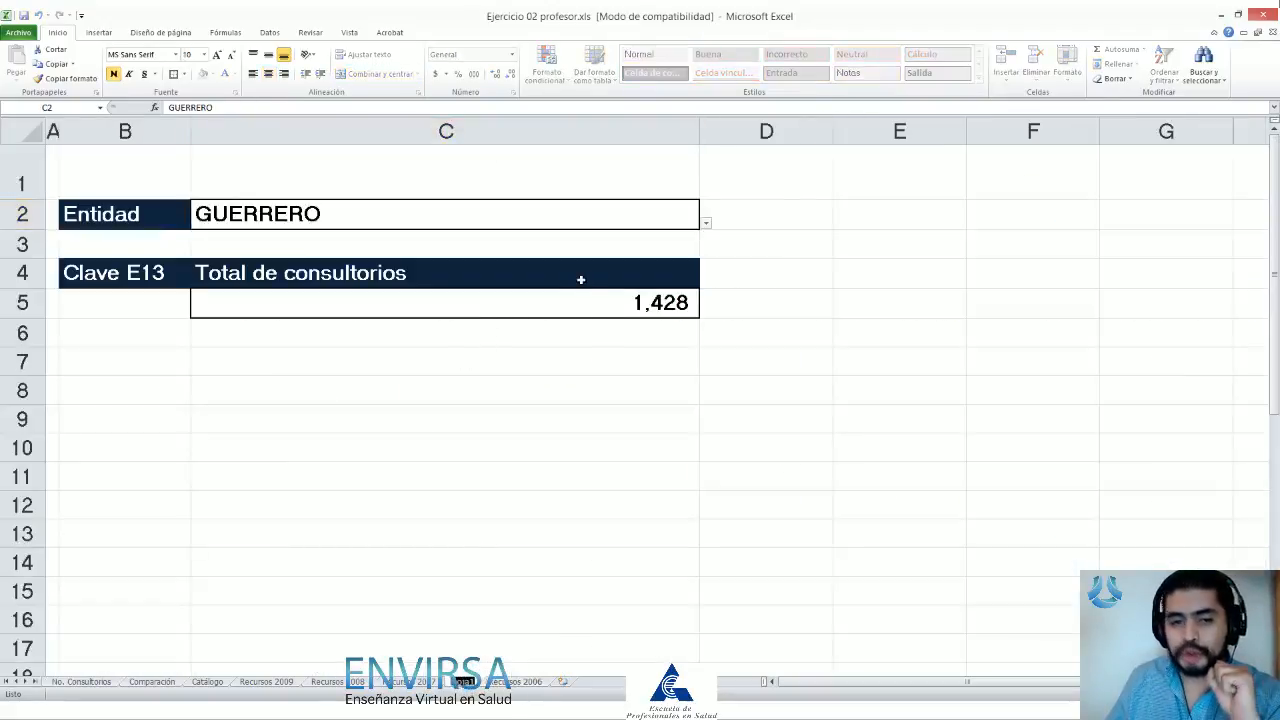
Step: Hide the gridlines on Hoja1
click(810, 418)
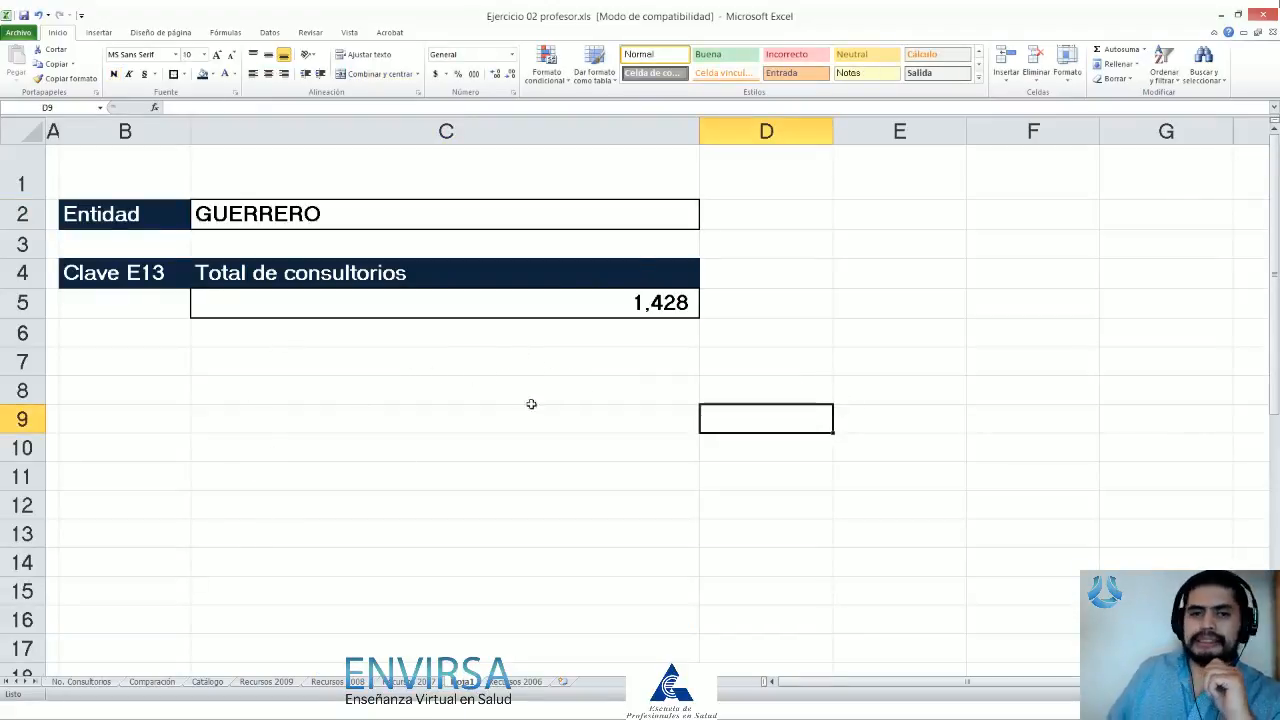
click(349, 33)
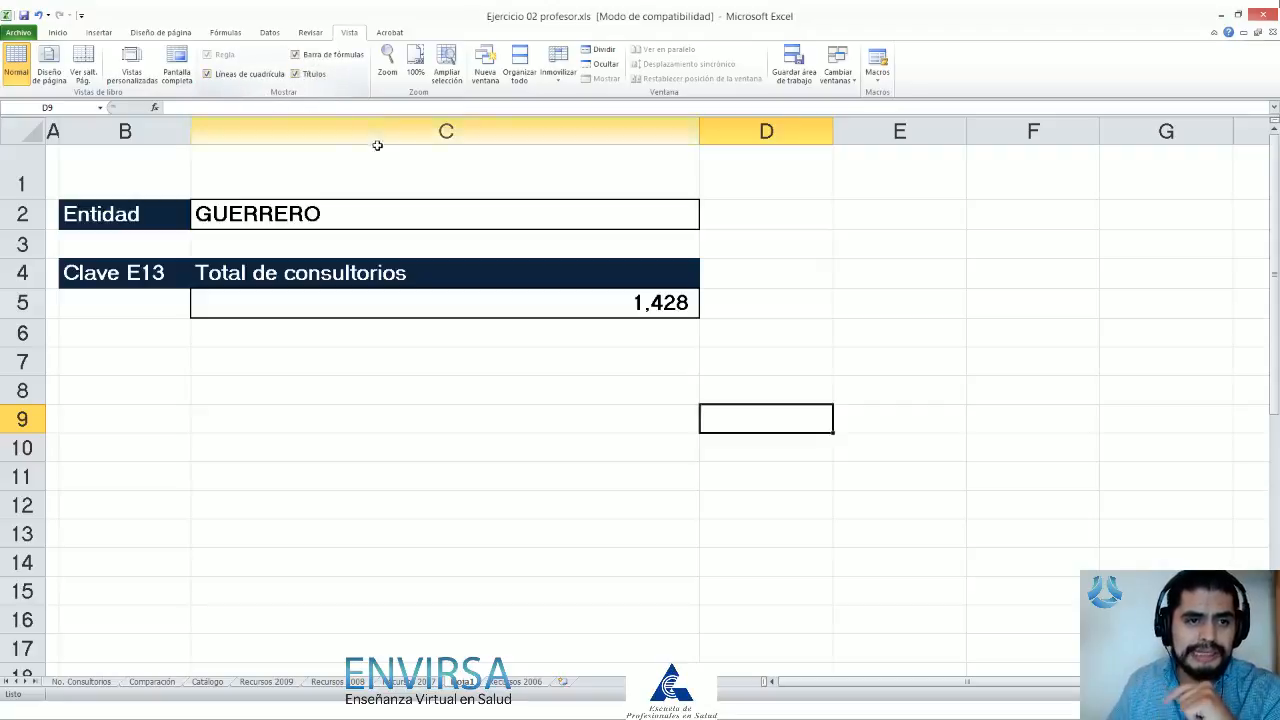
click(208, 73)
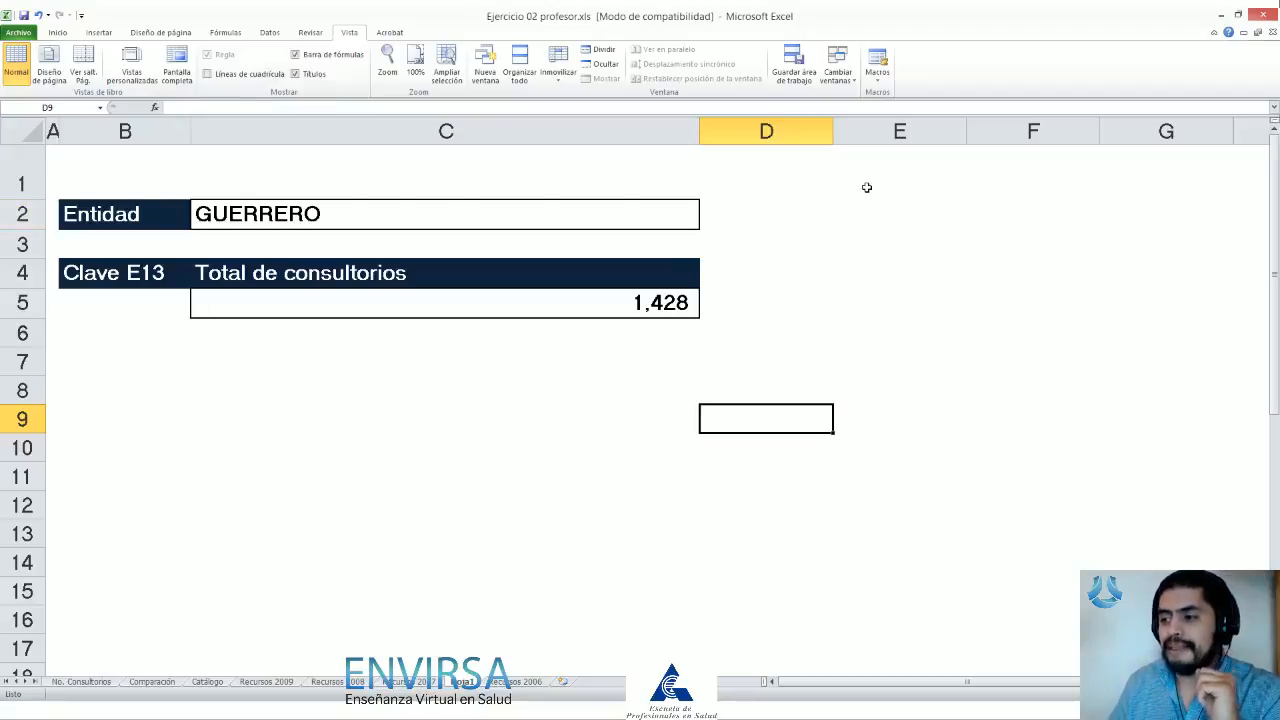
click(57, 32)
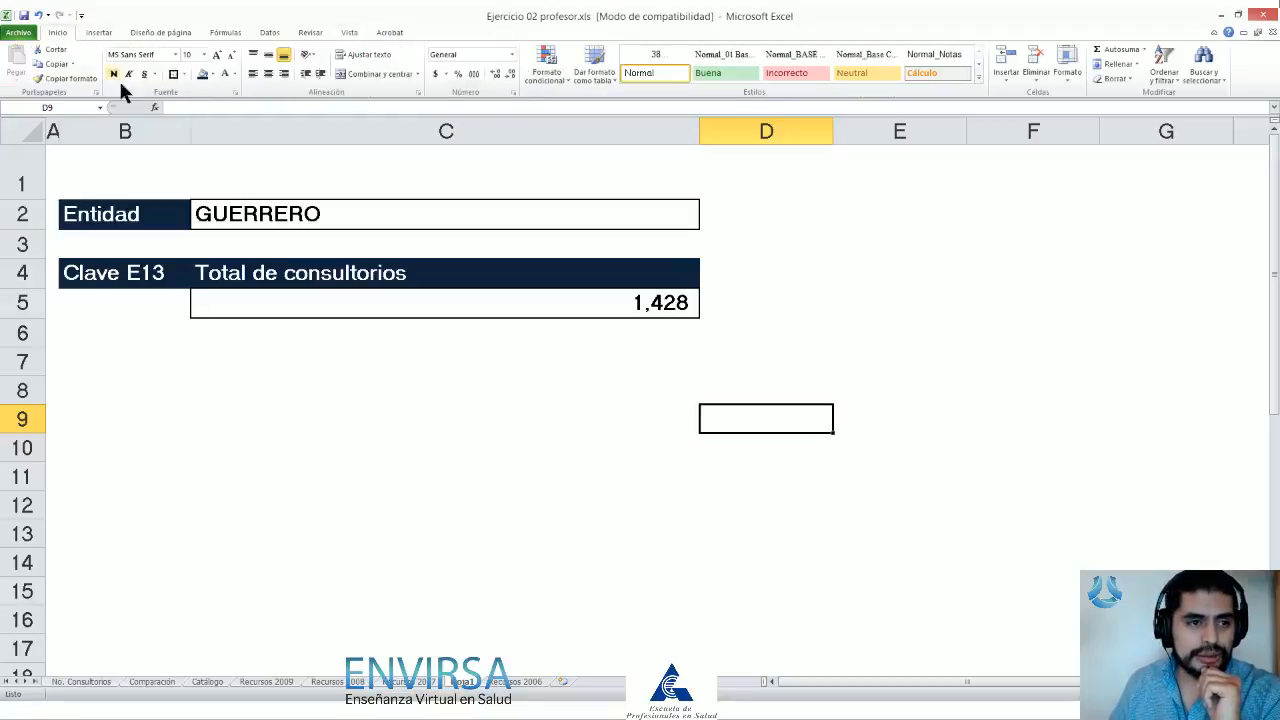
click(183, 75)
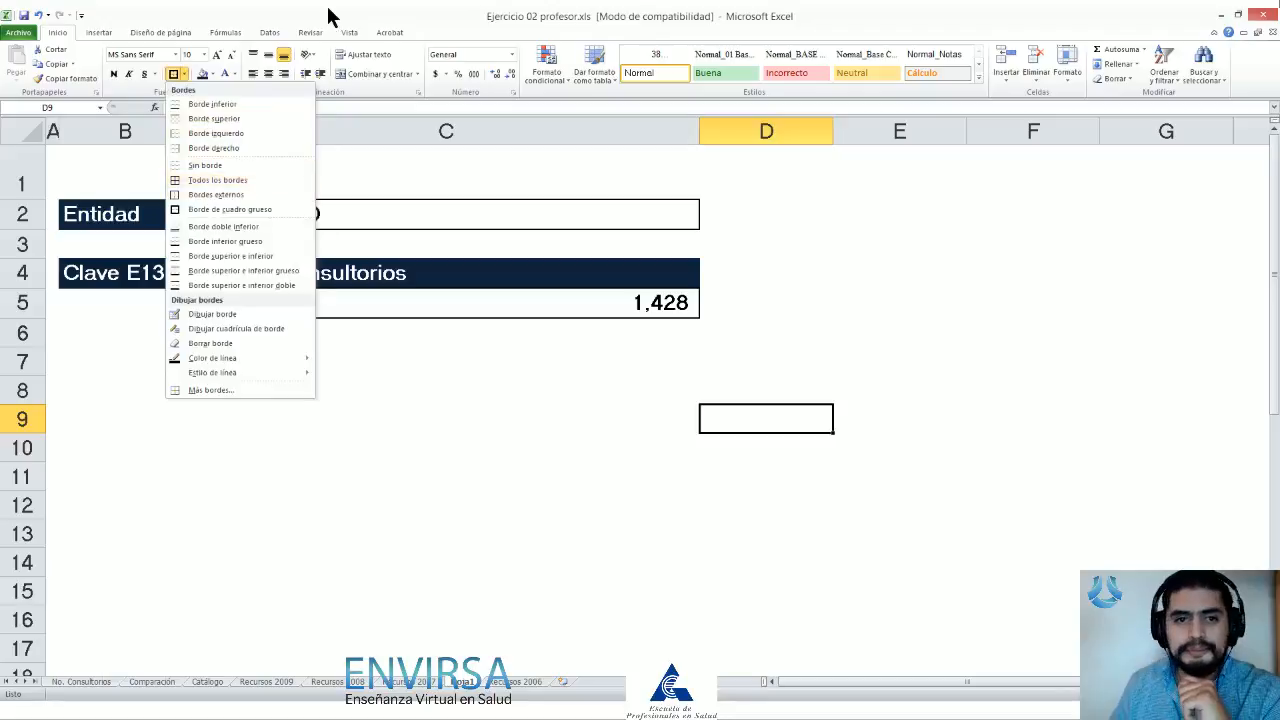
click(46, 22)
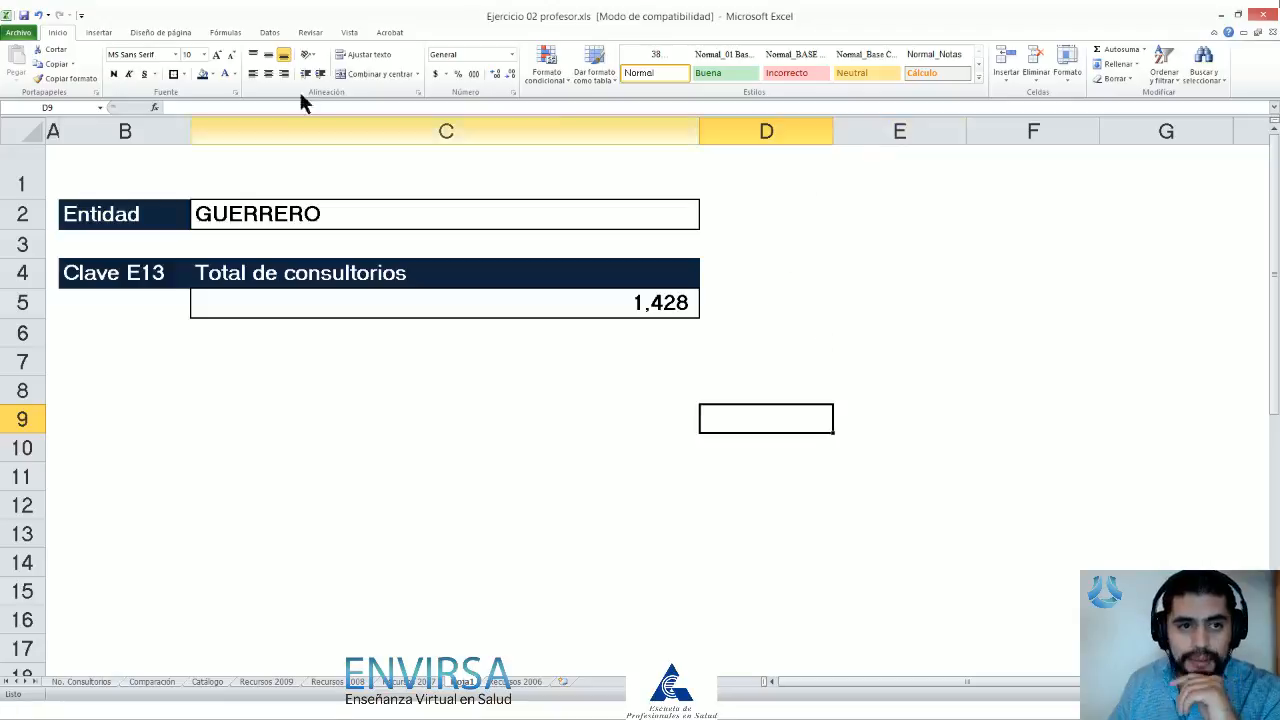
Step: Hide the row and column headings on Hoja1
click(350, 32)
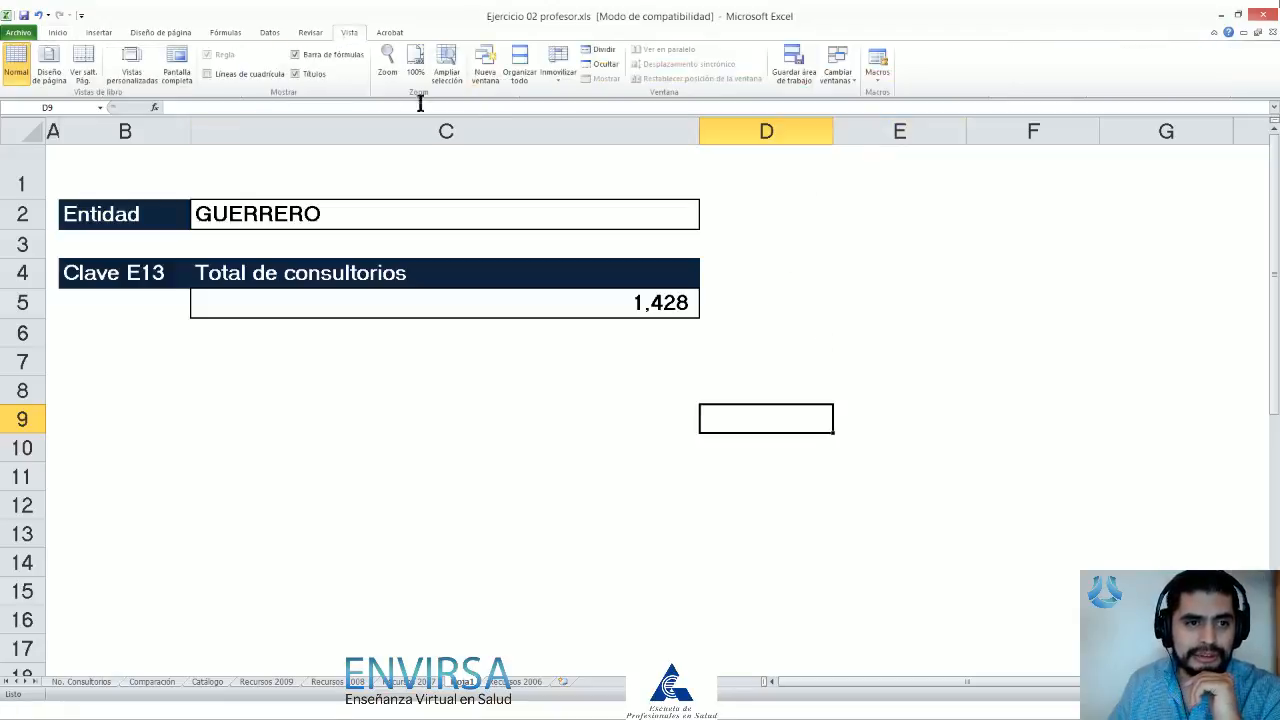
click(318, 75)
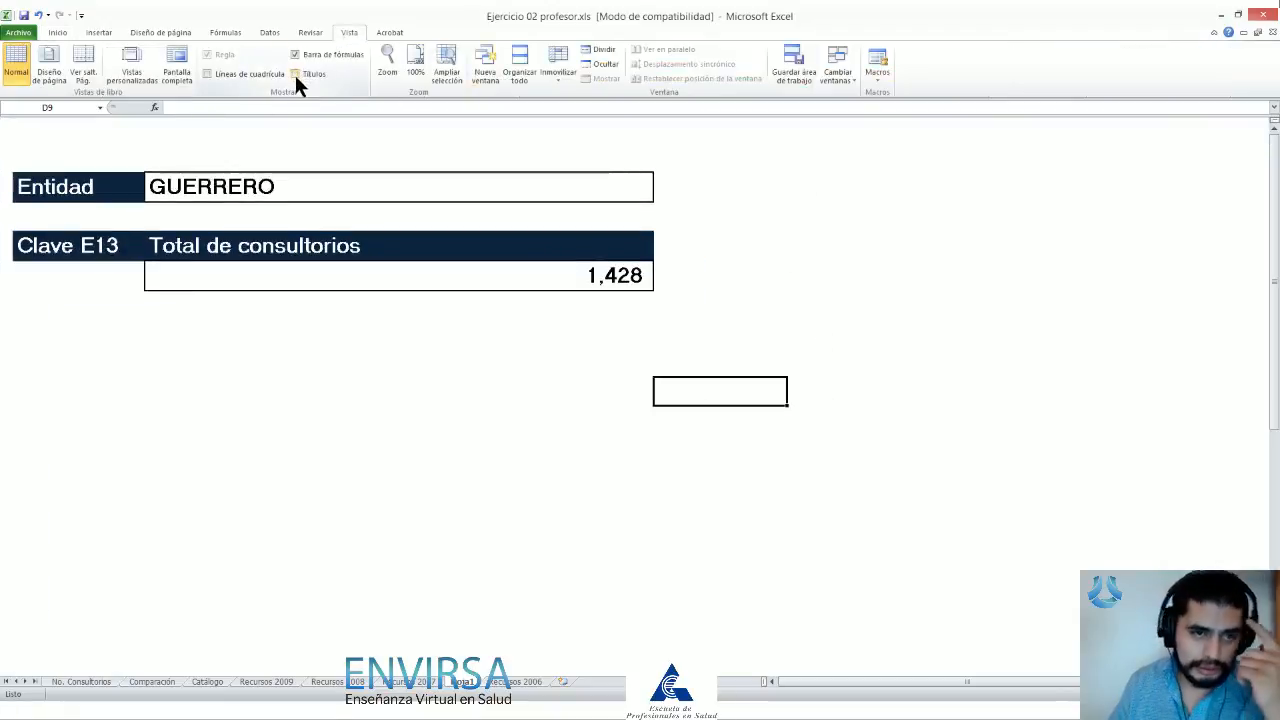
Step: Show the row and column headings briefly to inspect them, and hide them again
click(296, 76)
click(26, 128)
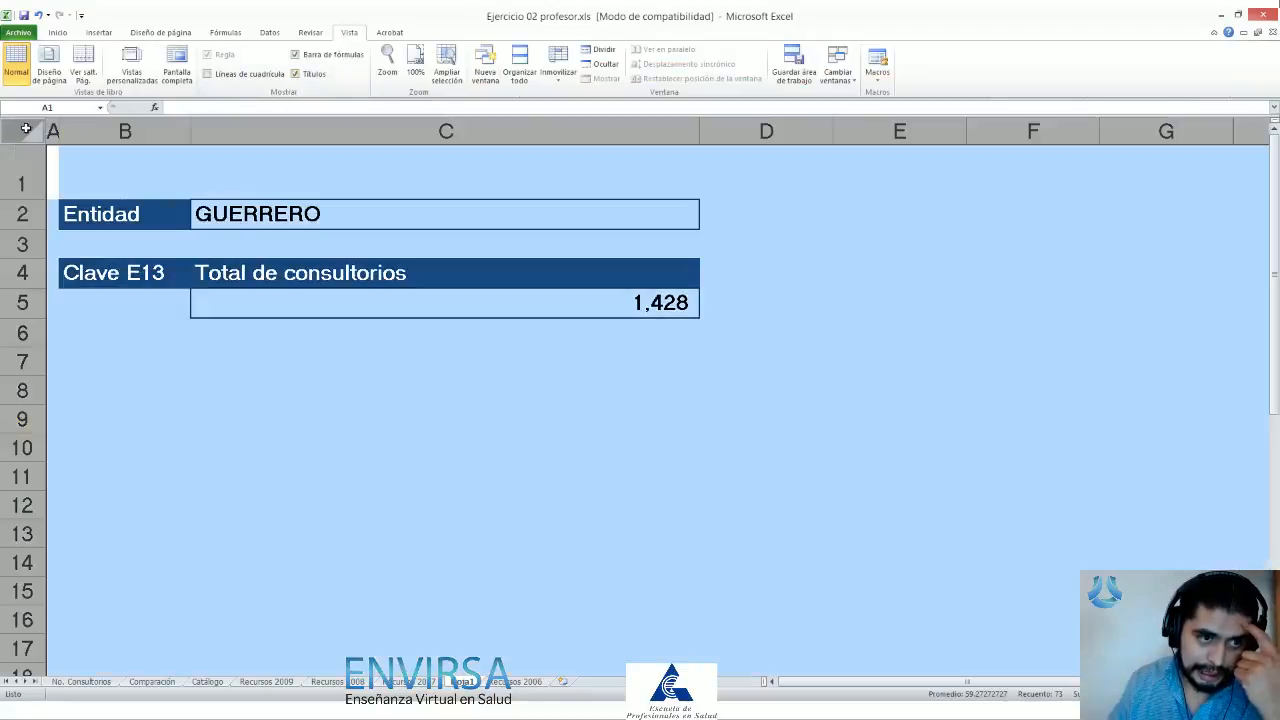
click(78, 125)
click(205, 125)
click(28, 172)
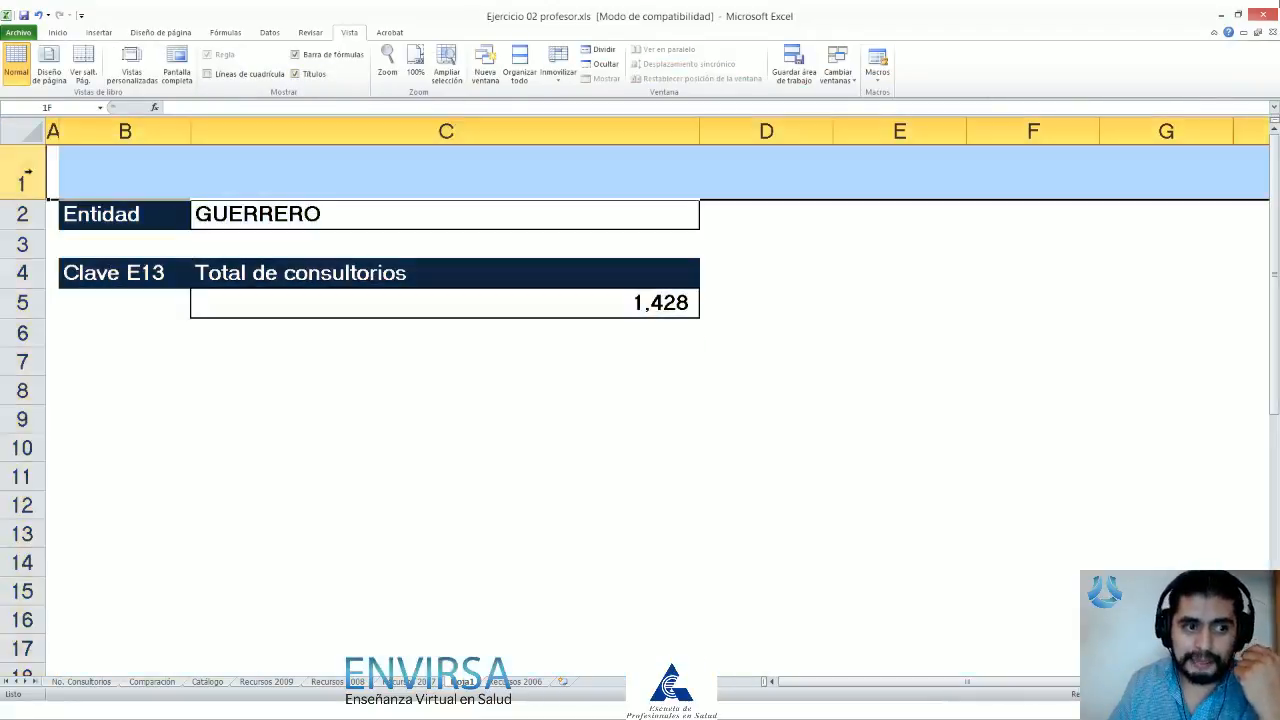
click(23, 214)
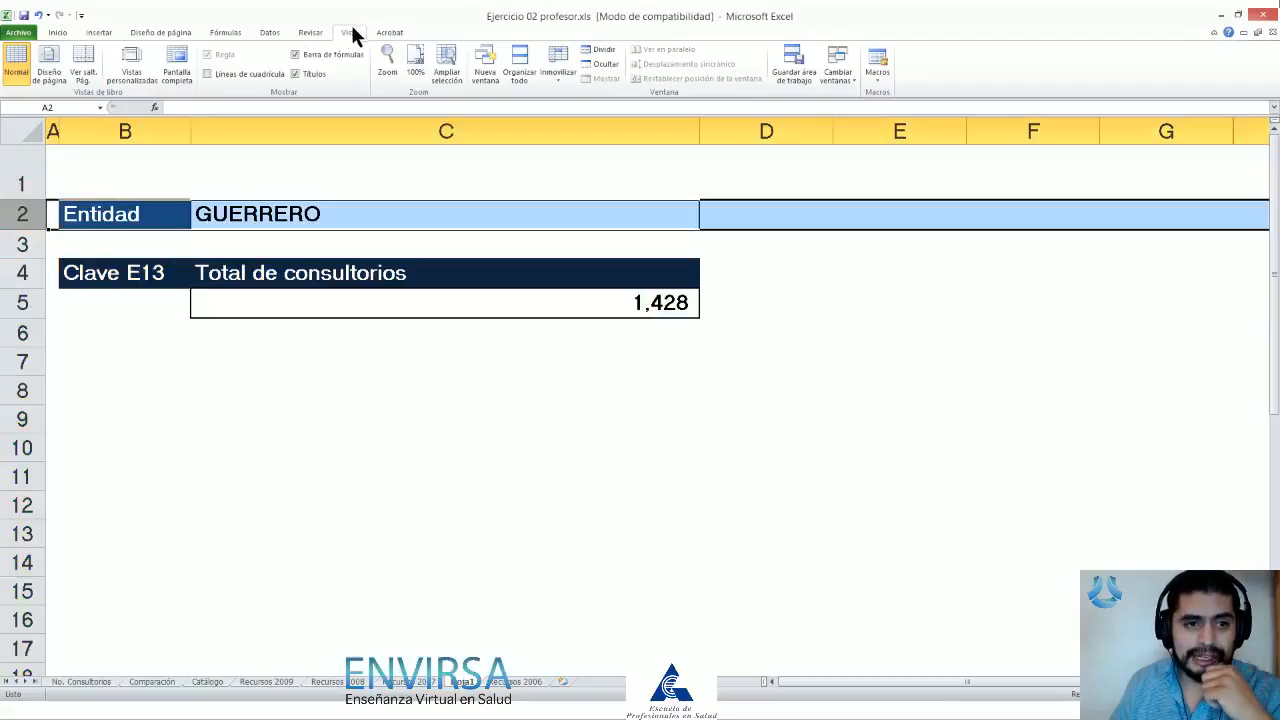
click(306, 75)
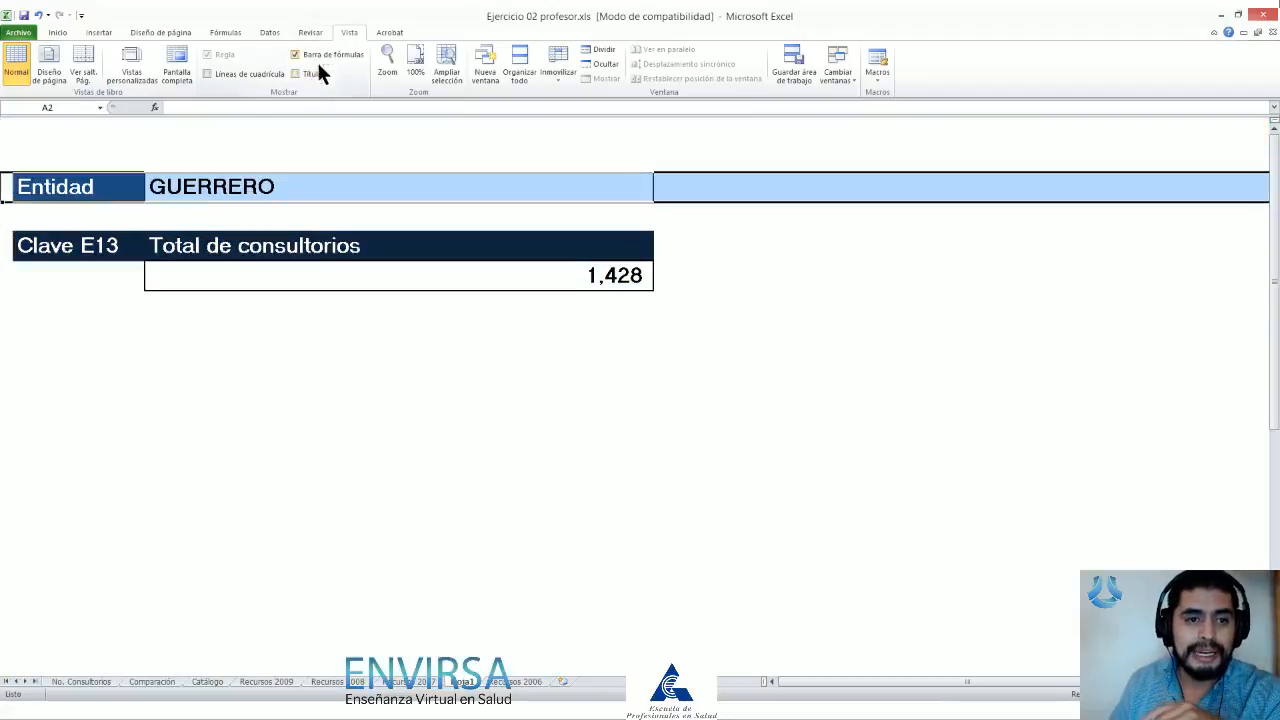
Step: Hide the formula bar and select the Entidad value cell
click(295, 54)
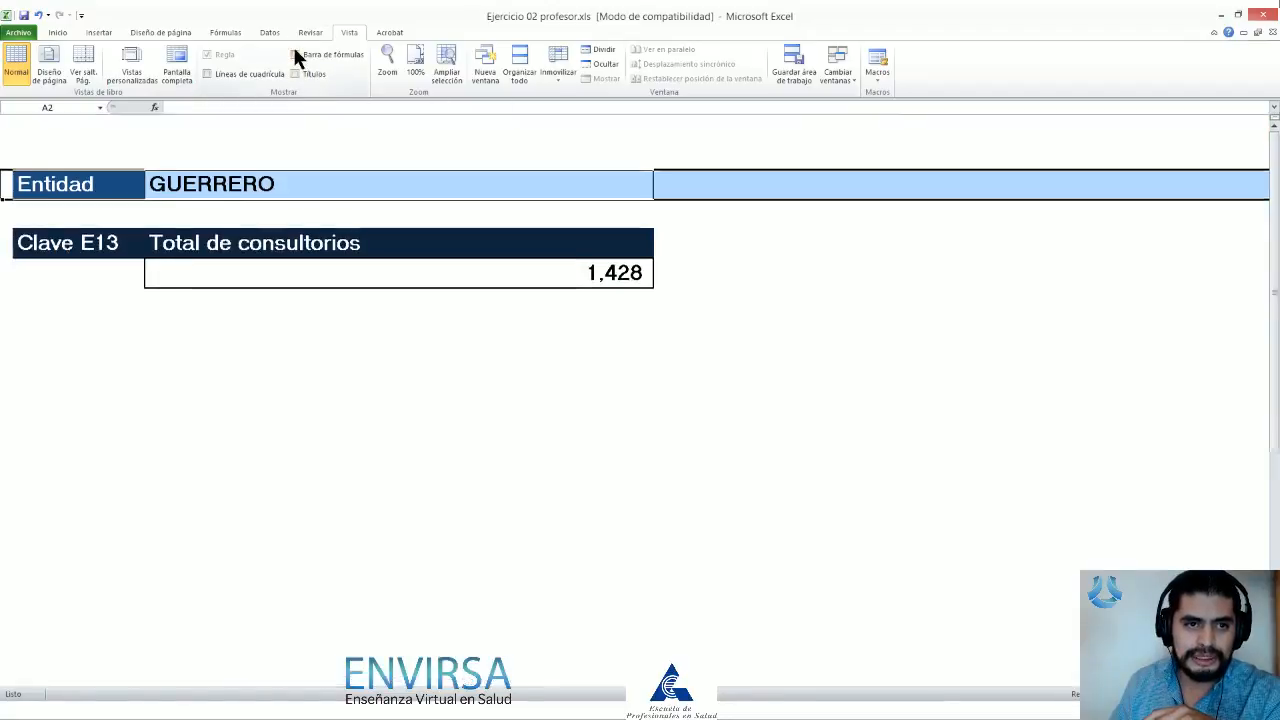
click(698, 264)
click(490, 158)
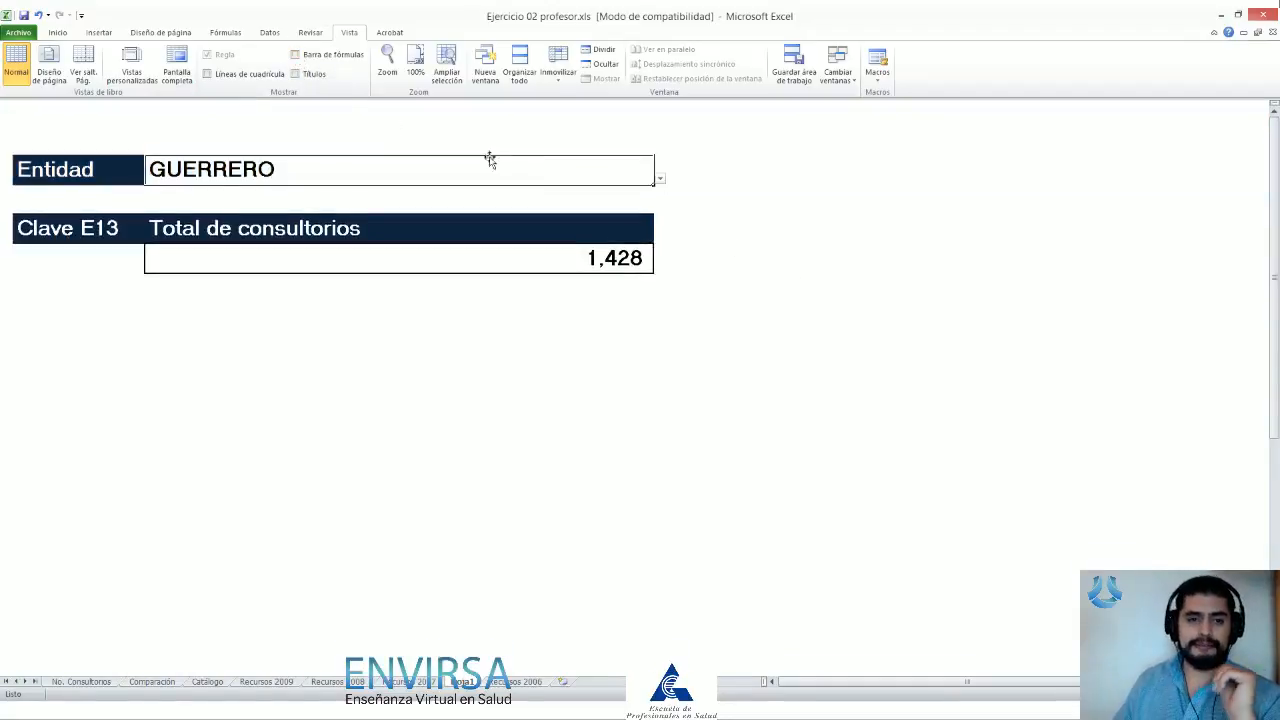
Step: Browse the states offered in the Entidad list and close it without choosing another one
click(660, 180)
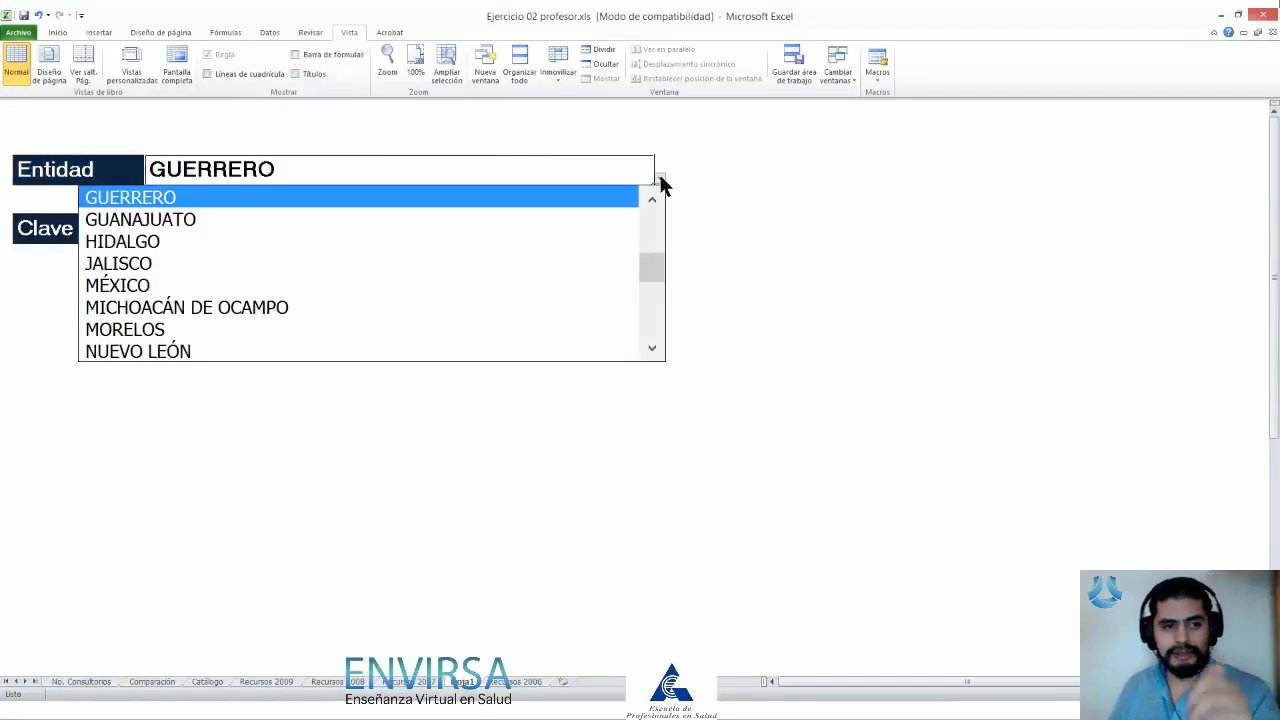
click(660, 179)
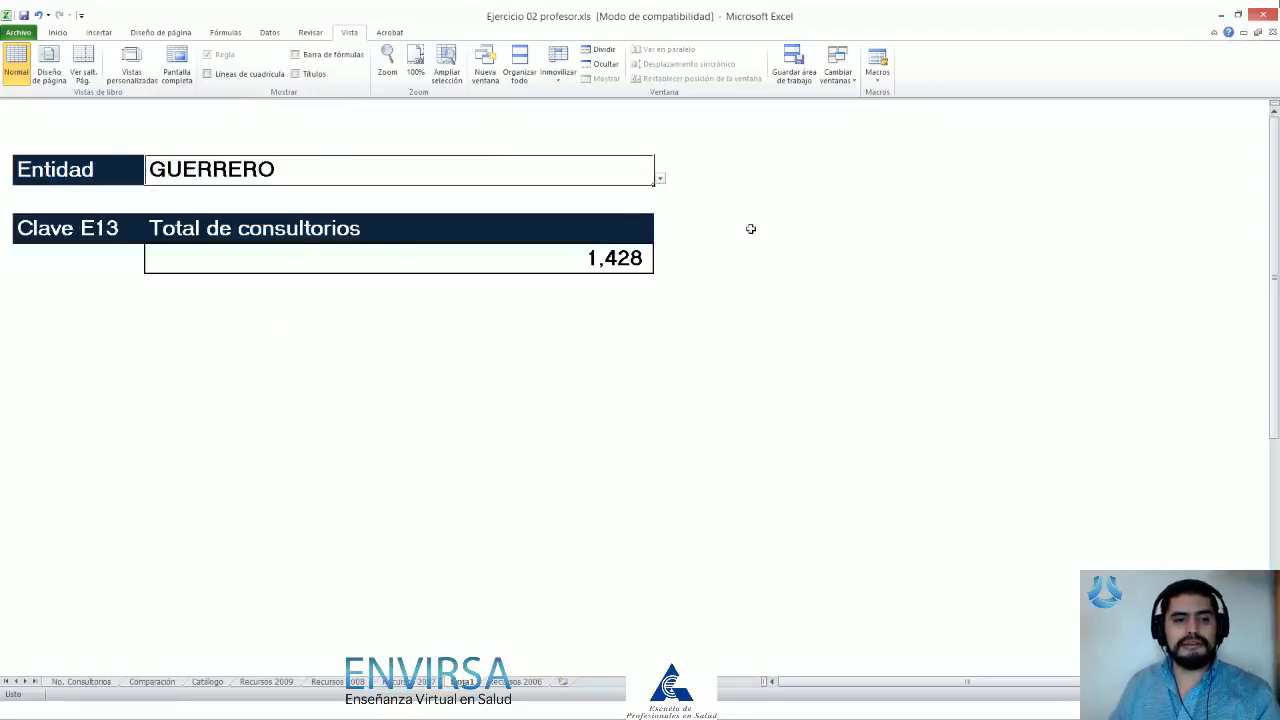
click(660, 180)
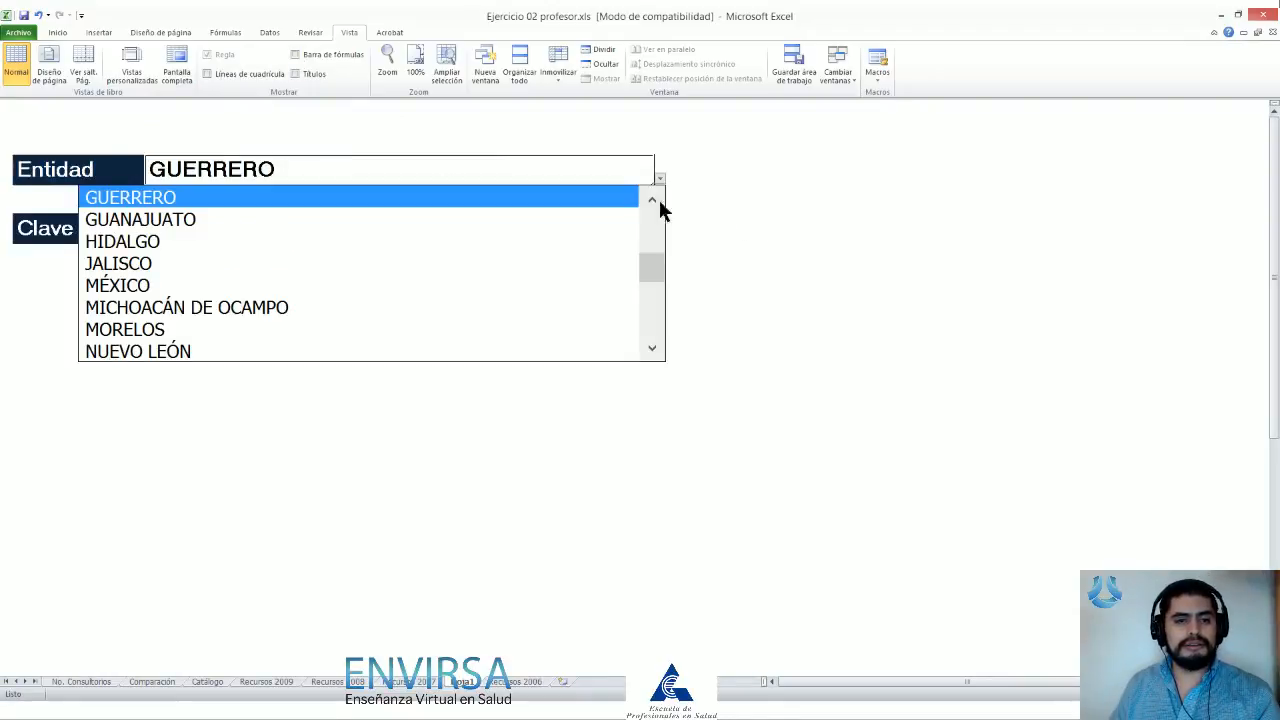
drag(659, 275, 657, 230)
drag(655, 252, 665, 215)
click(666, 213)
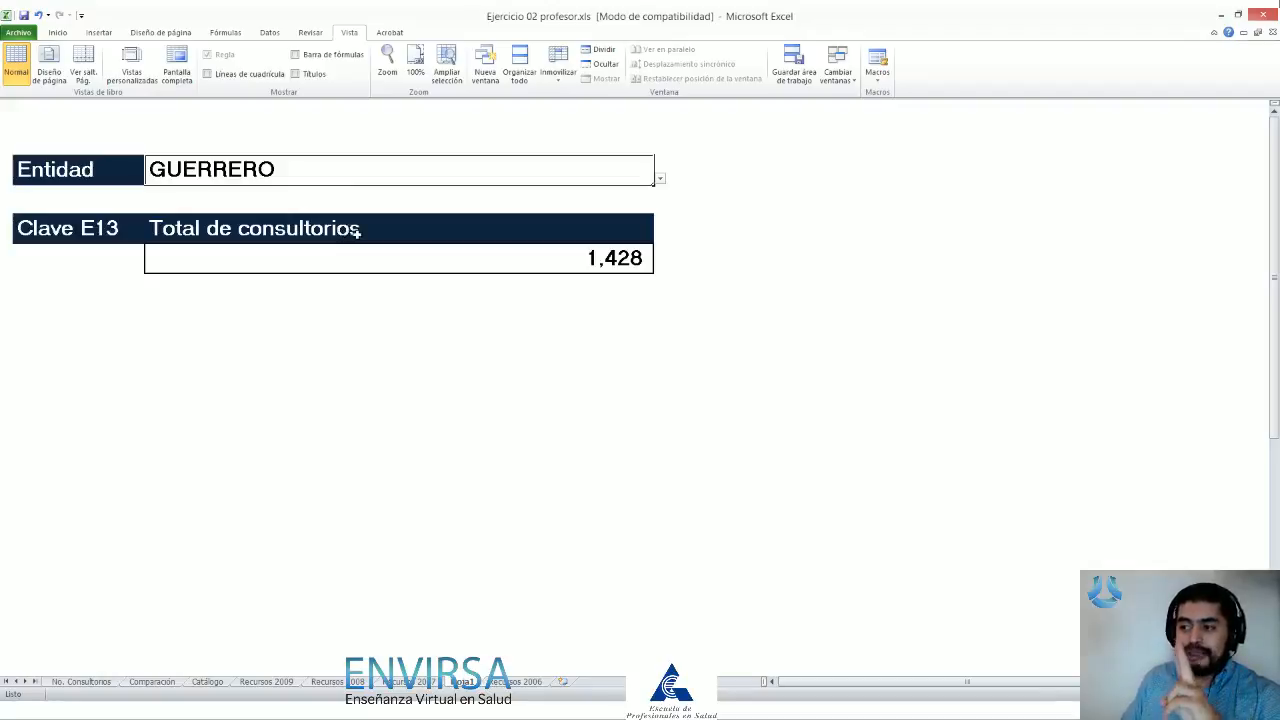
Step: Bring back the row and column headings on Hoja1 while keeping the gridlines hidden
click(826, 127)
click(315, 74)
click(262, 74)
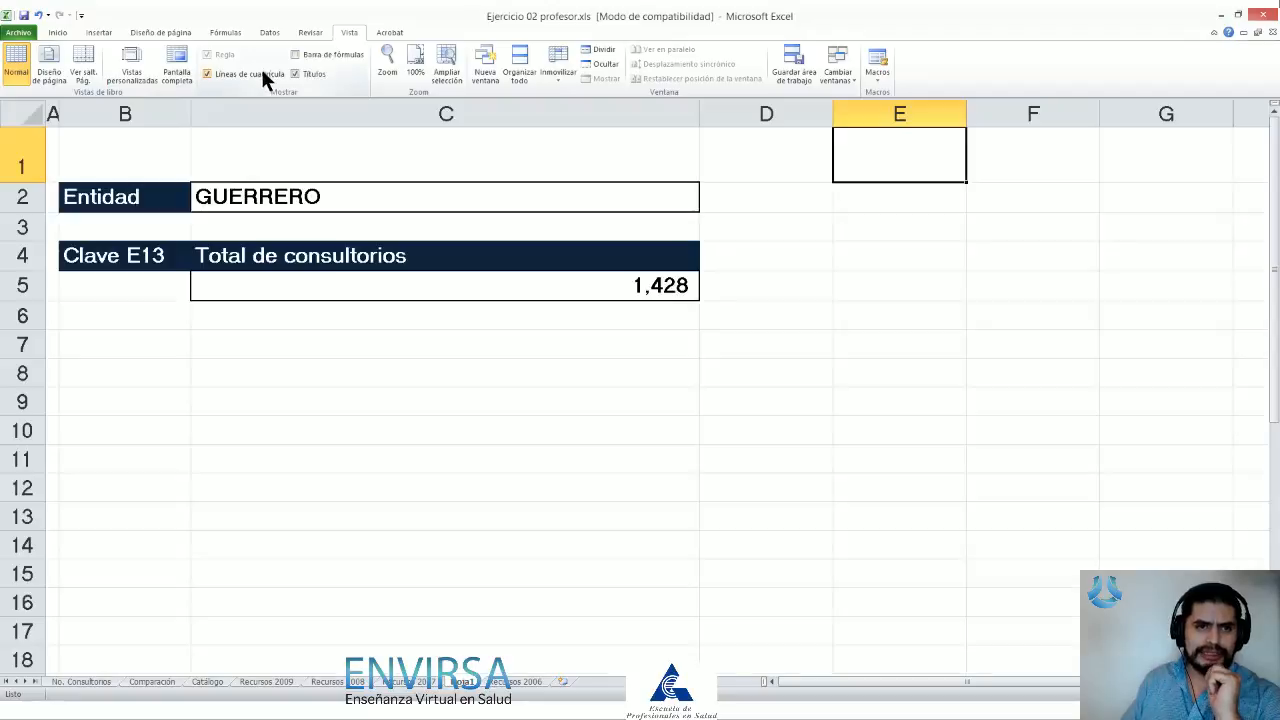
click(282, 74)
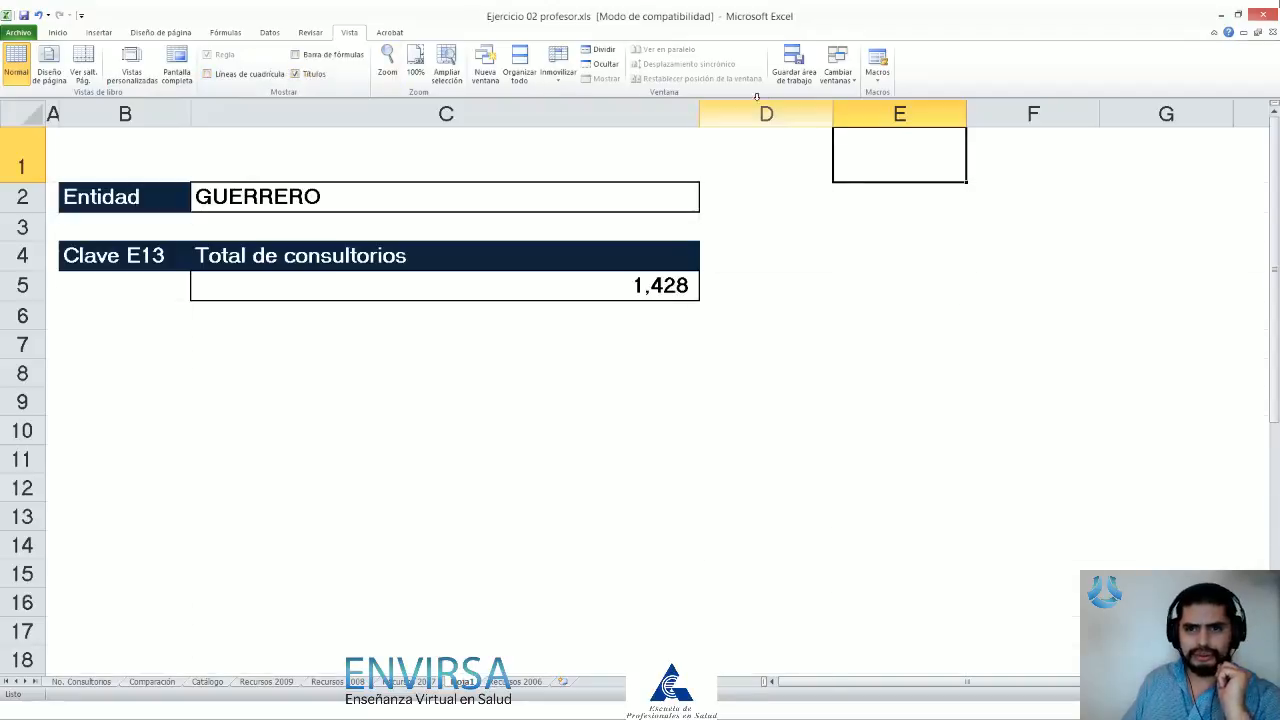
Step: Unhide the state catalogue columns H and I between columns G and J
drag(766, 114, 900, 114)
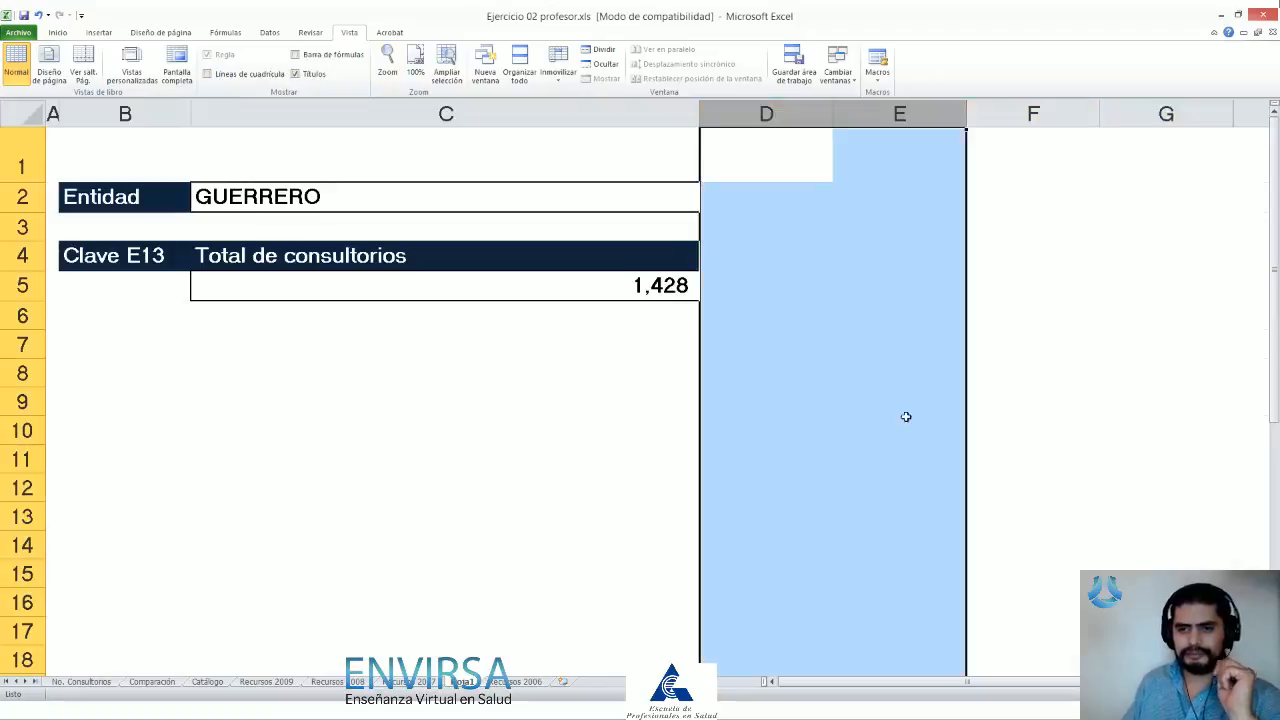
ctrl+scroll(894, 280, down, 3)
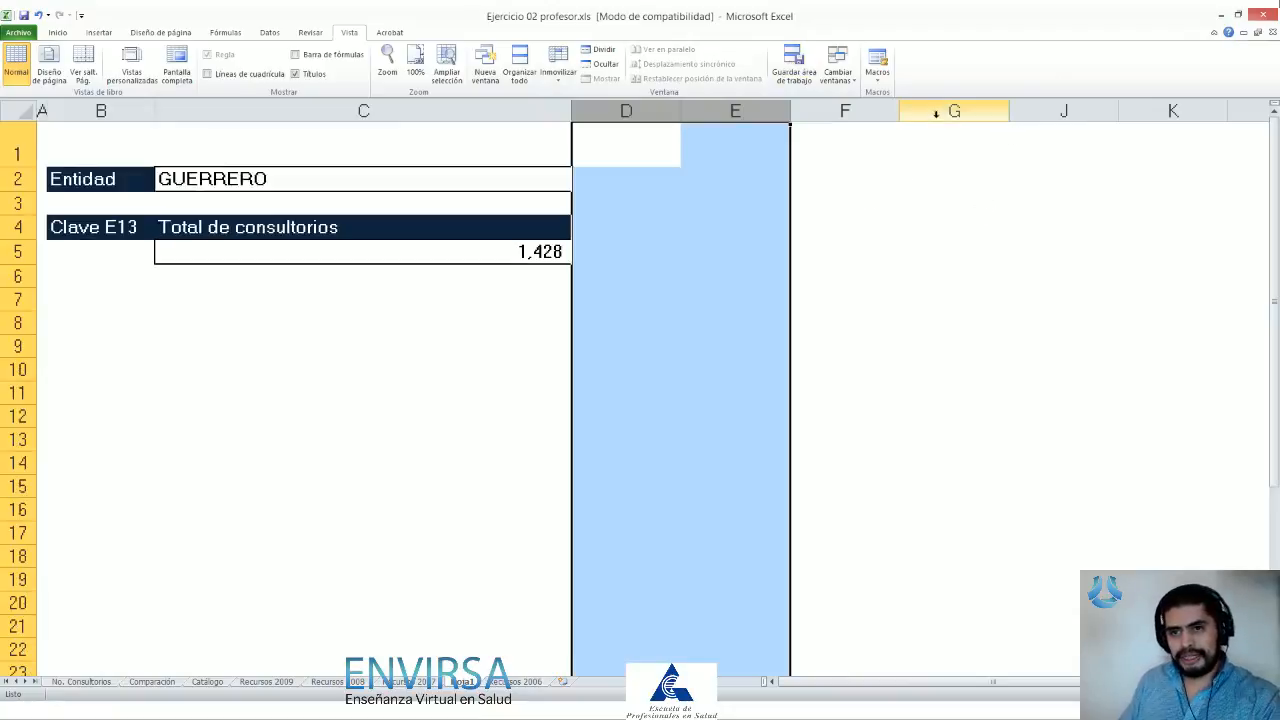
drag(948, 111, 1057, 104)
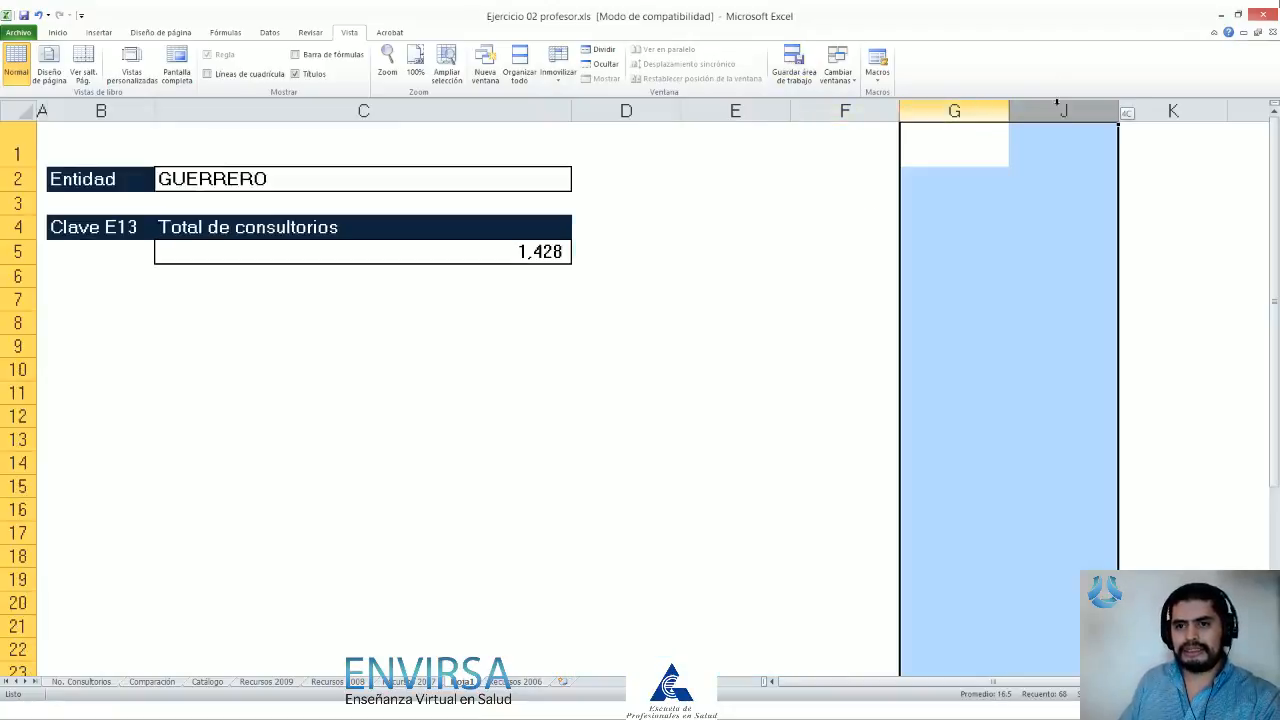
right_click(980, 105)
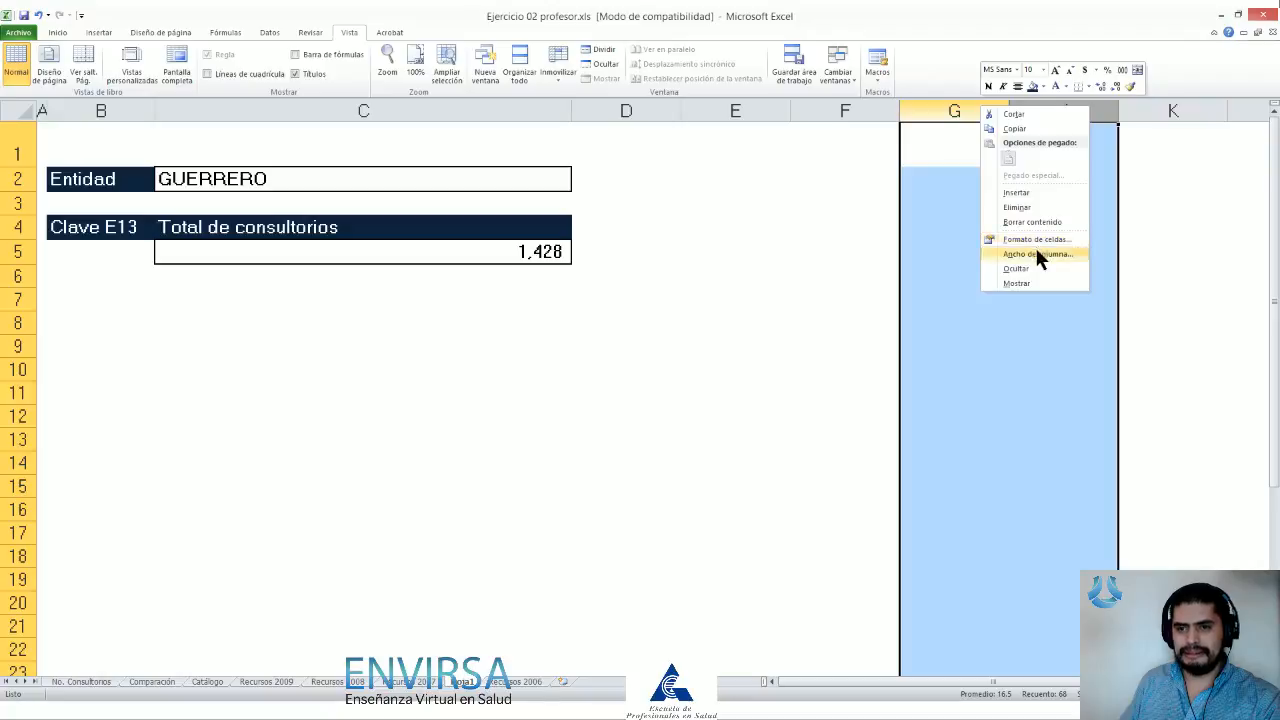
click(1036, 284)
click(940, 160)
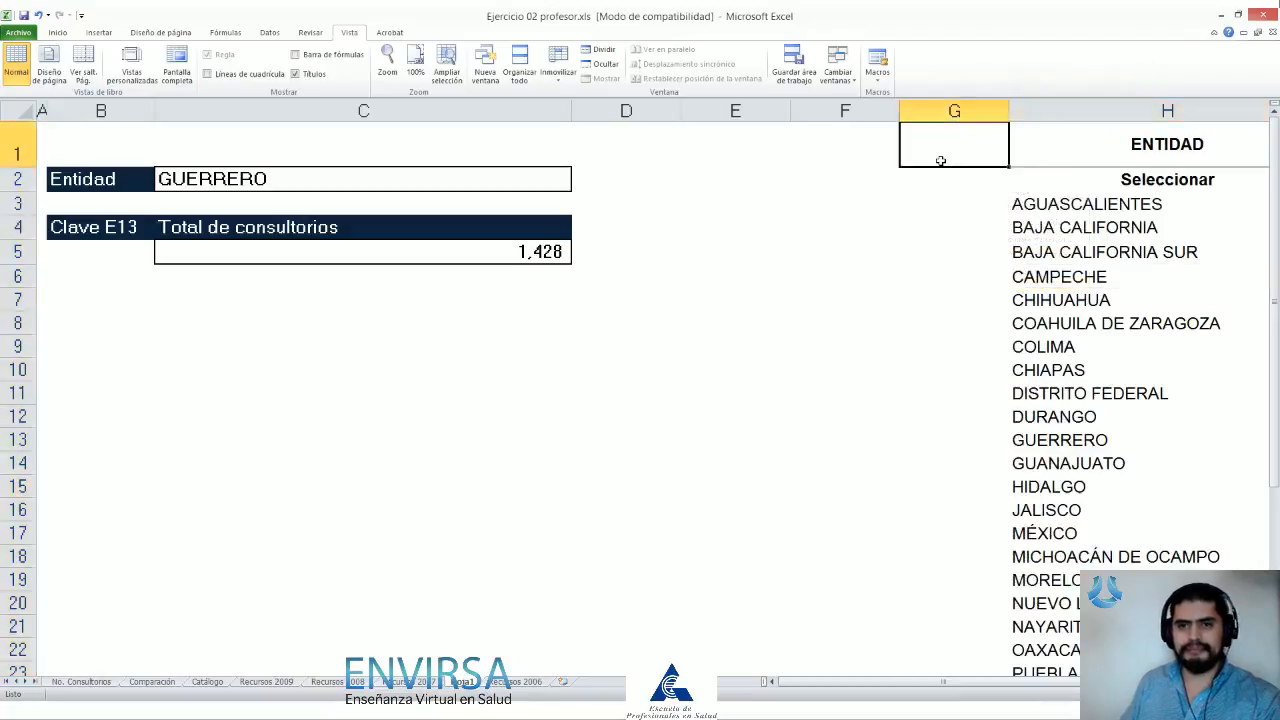
Step: Enter the heading Año in J1, beside the CVE ENTIDAD column
scroll(939, 160, down, 4)
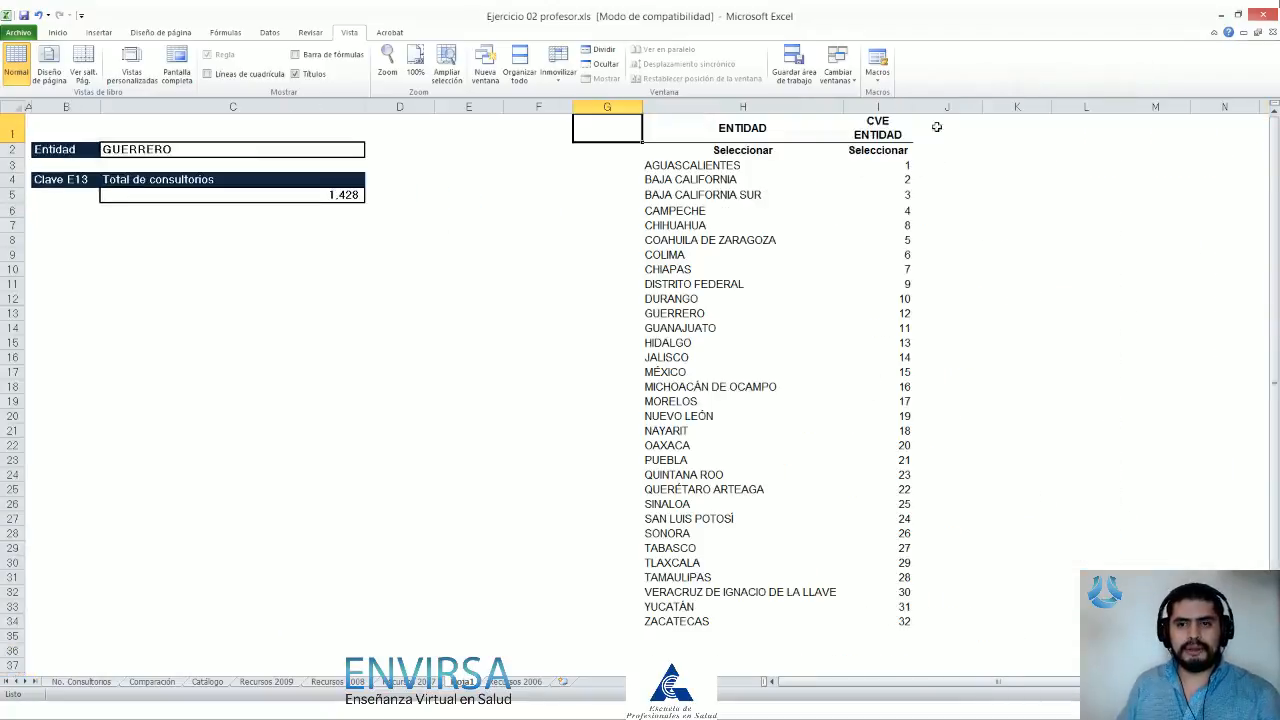
double_click(937, 127)
key(Escape)
key(F2)
key(Escape)
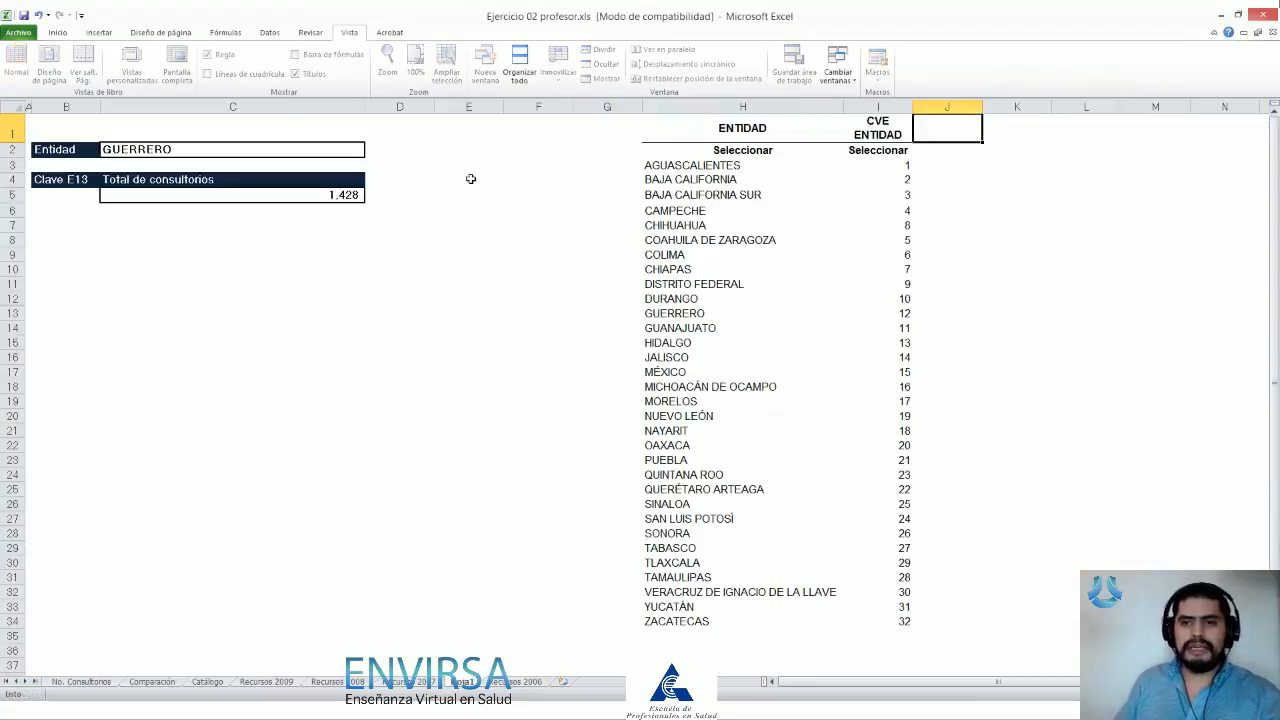
text(Año)
key(Return)
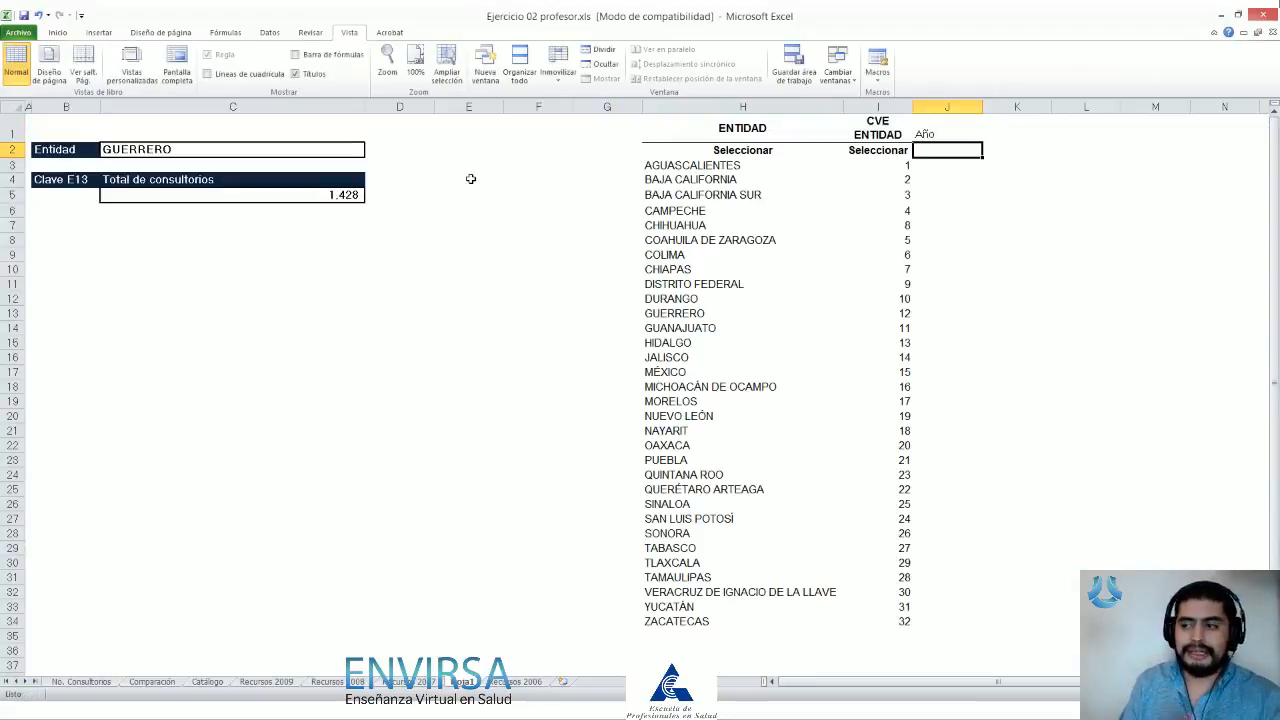
Step: Copy the Seleccionar entry from I2 into J2, under the Año heading
key(Up)
key(Left)
key(Down)
key(ctrl+c)
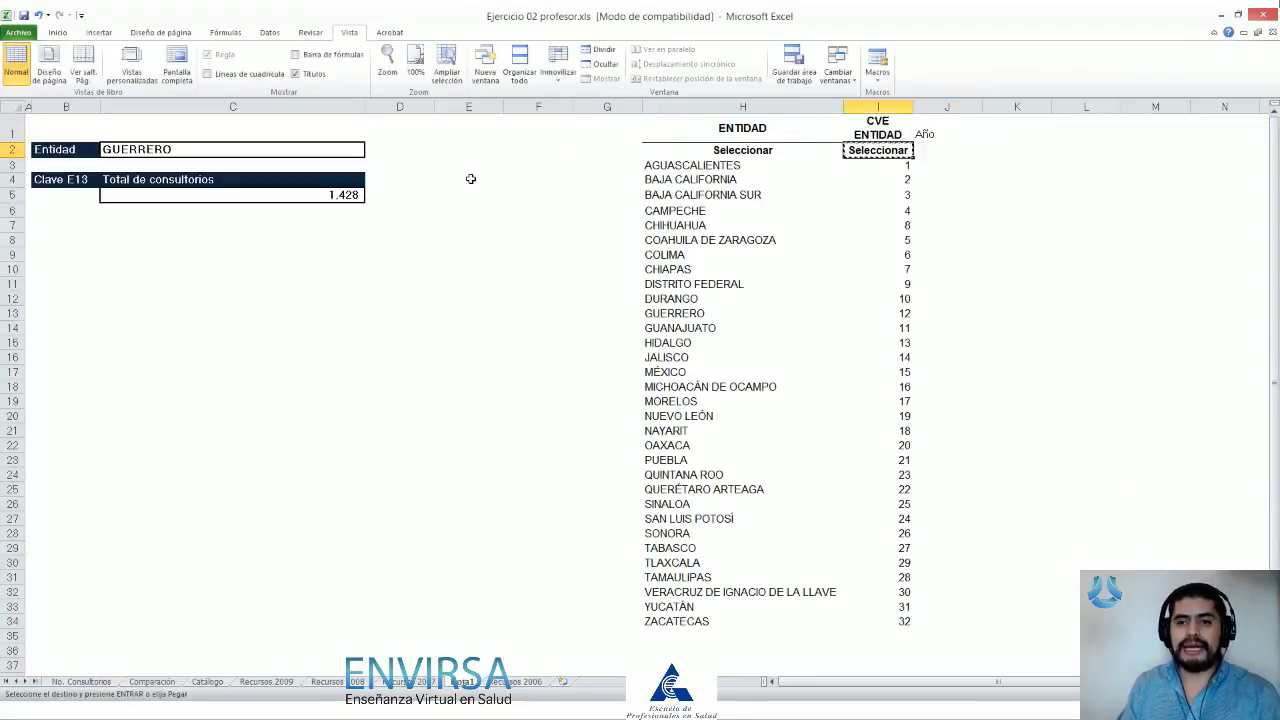
key(Right)
key(Return)
Step: Apply the format of the CVE ENTIDAD heading in I1 to the Año heading in J1
key(Up)
key(Left)
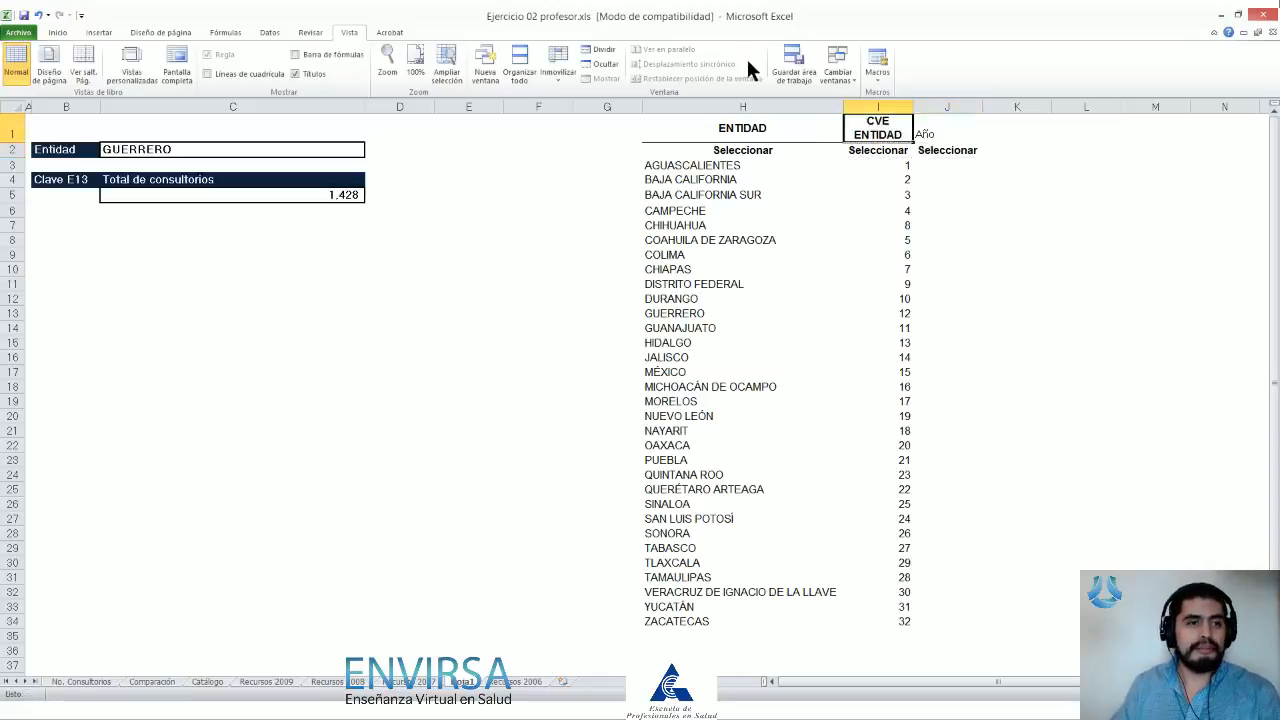
click(58, 32)
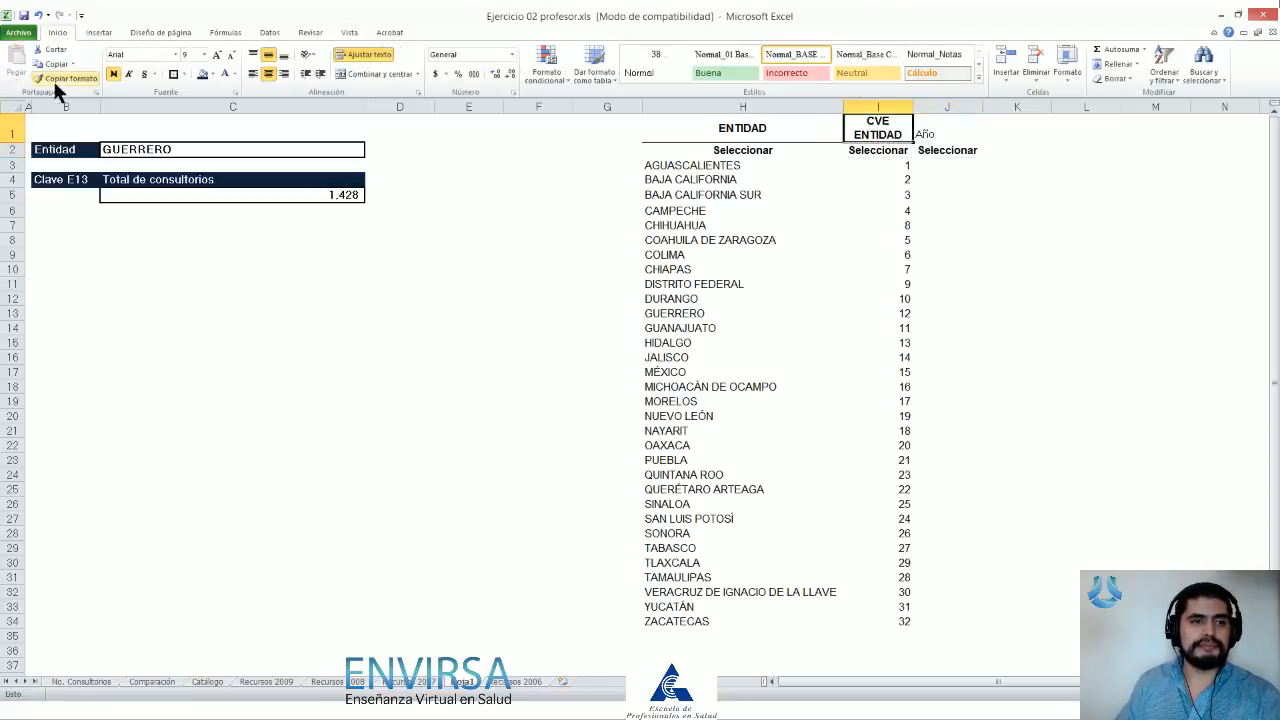
click(55, 82)
key(Right)
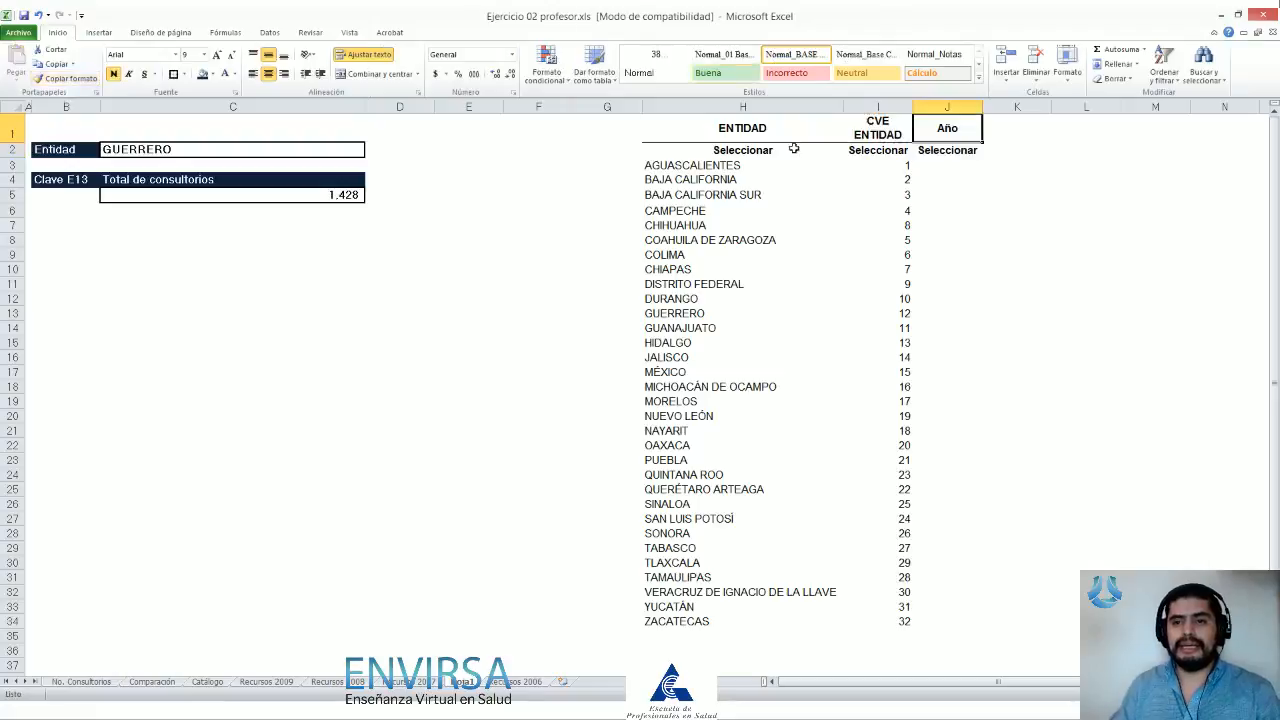
Step: Enter the years 2006, 2007, 2008 and 2009 in cells J3 to J6
click(960, 165)
text(2006)
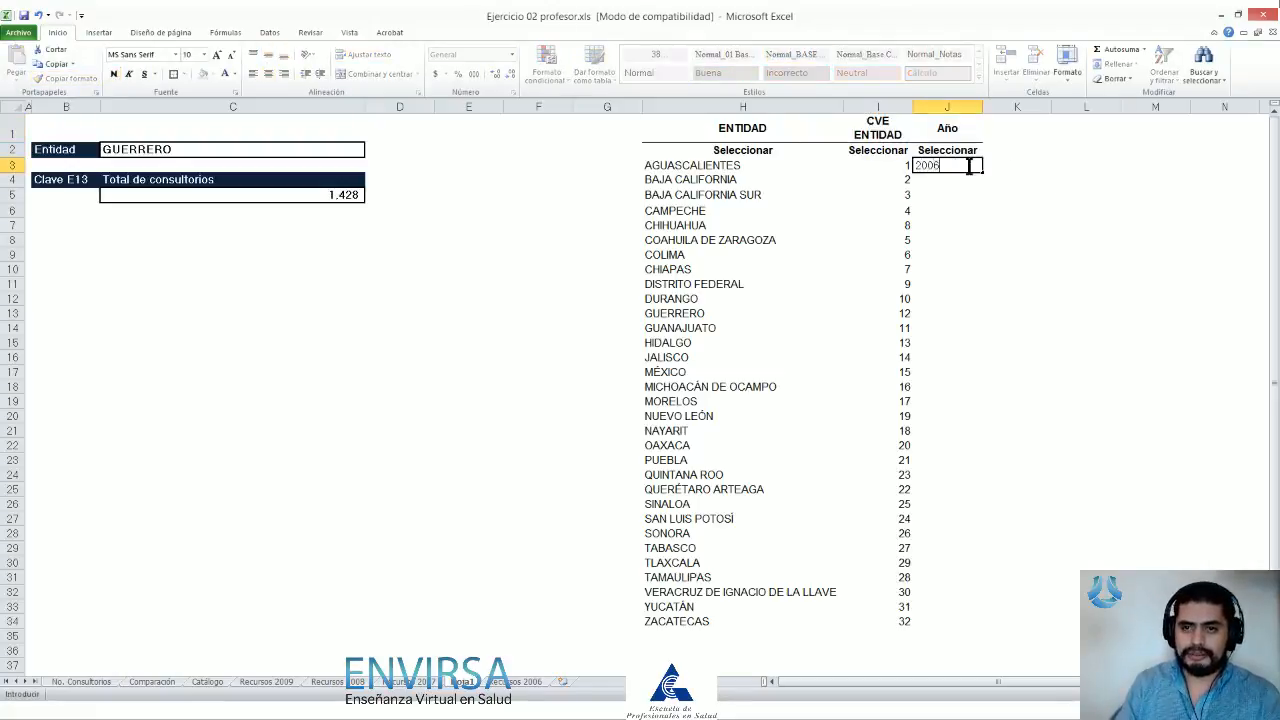
key(Return)
text(220)
key(Escape)
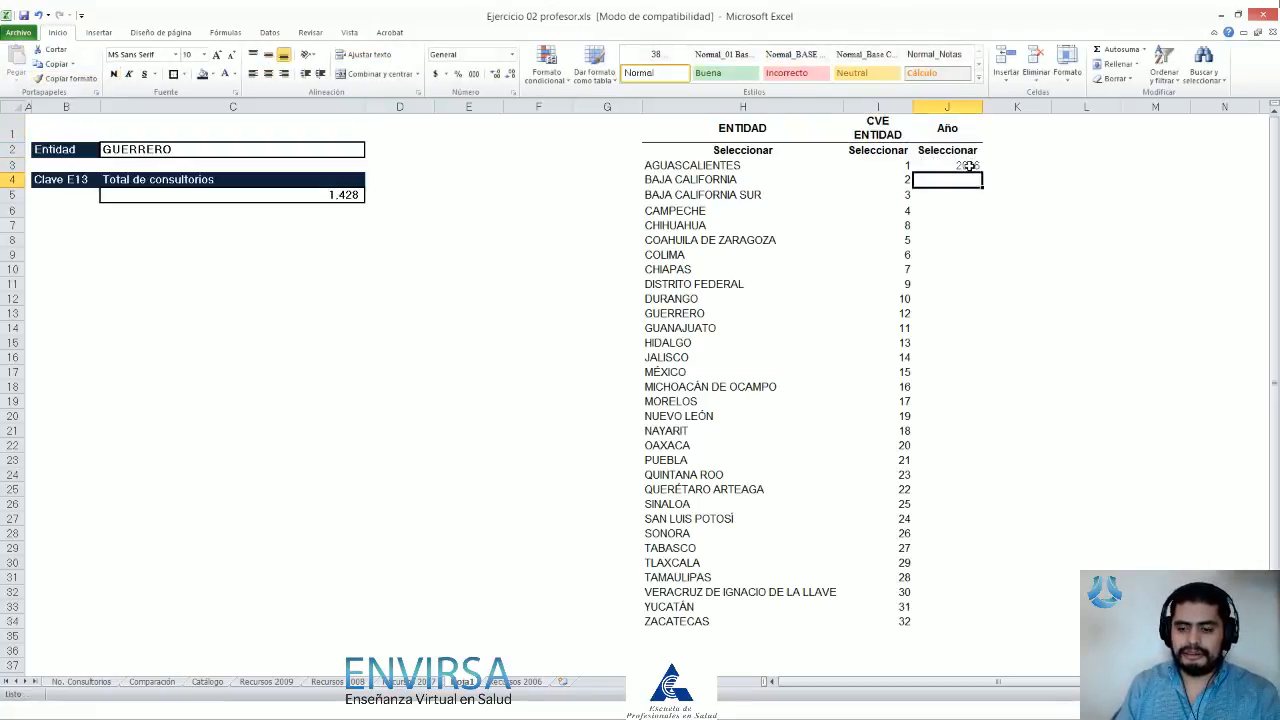
text(2007)
key(Return)
text(200)
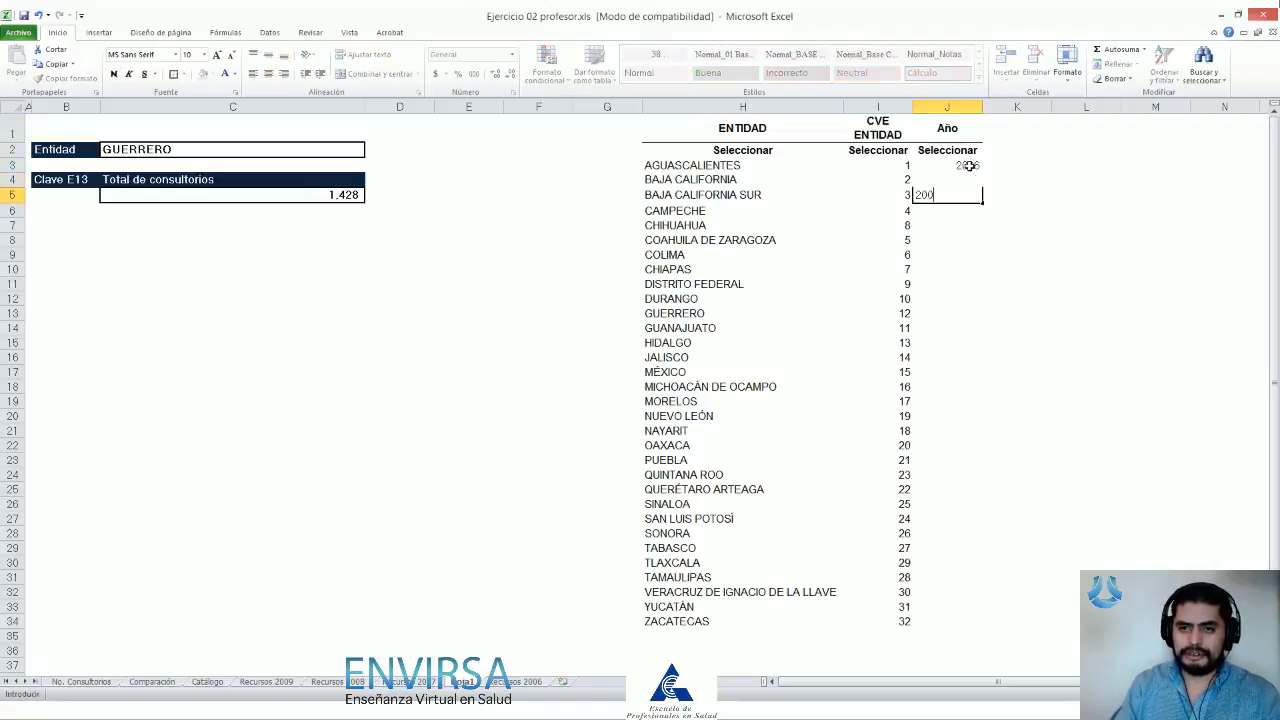
text(8)
key(Return)
text(2009)
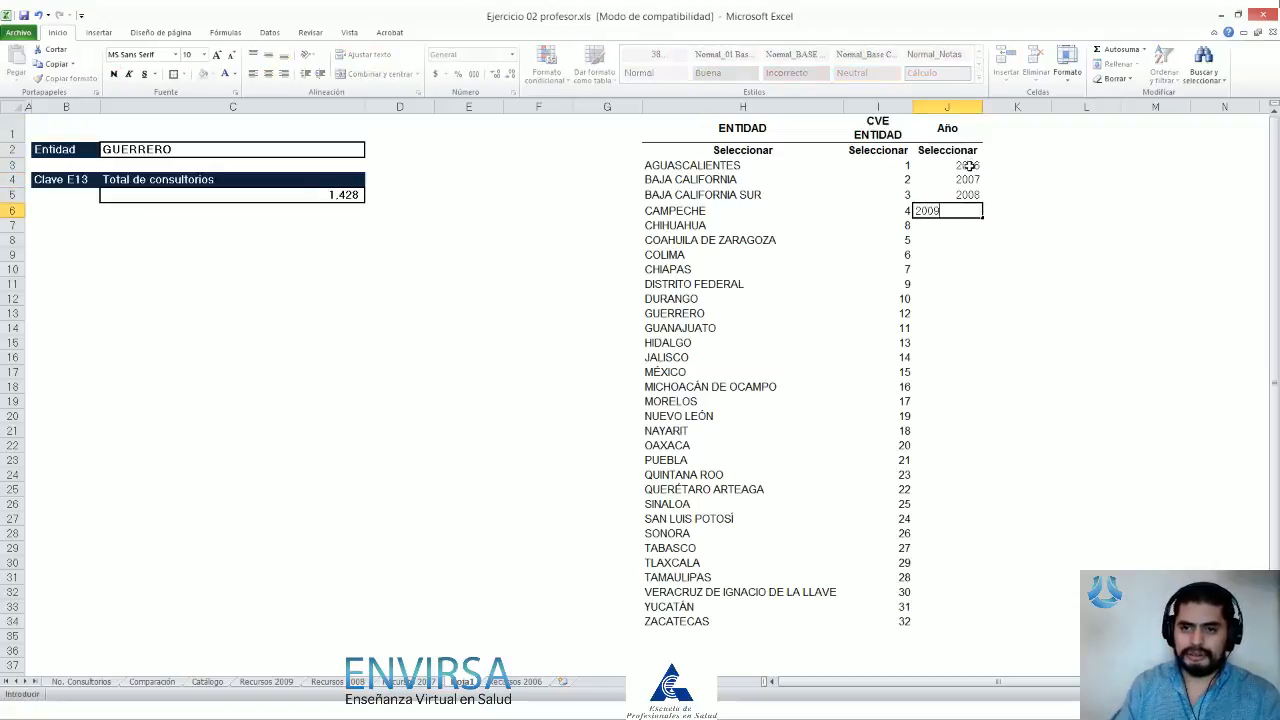
key(Return)
Step: Insert blank cells at B3:C3 below the Entidad row, shifting the results block down
key(ctrl+Left)
key(ctrl+Left)
key(ctrl+Left)
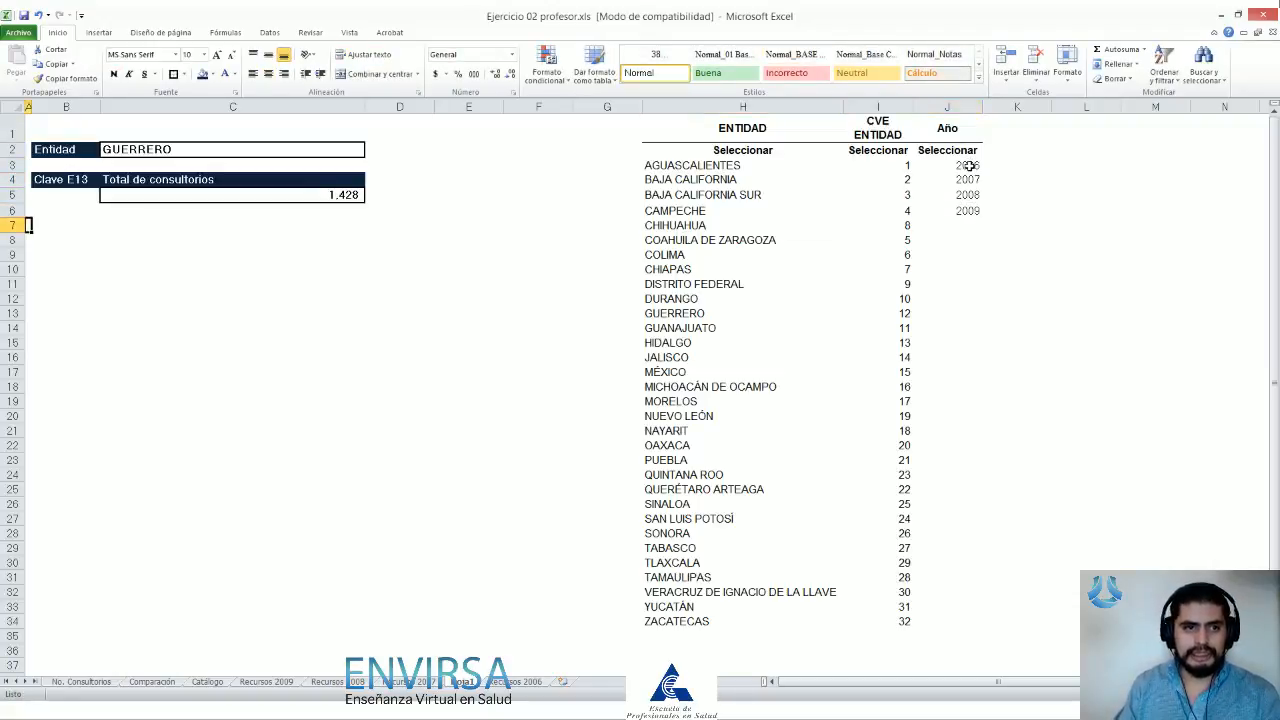
key(ctrl+Up)
key(Down)
key(Down)
key(shift+Right)
key(shift+Right)
key(shift+Right)
key(shift+Right)
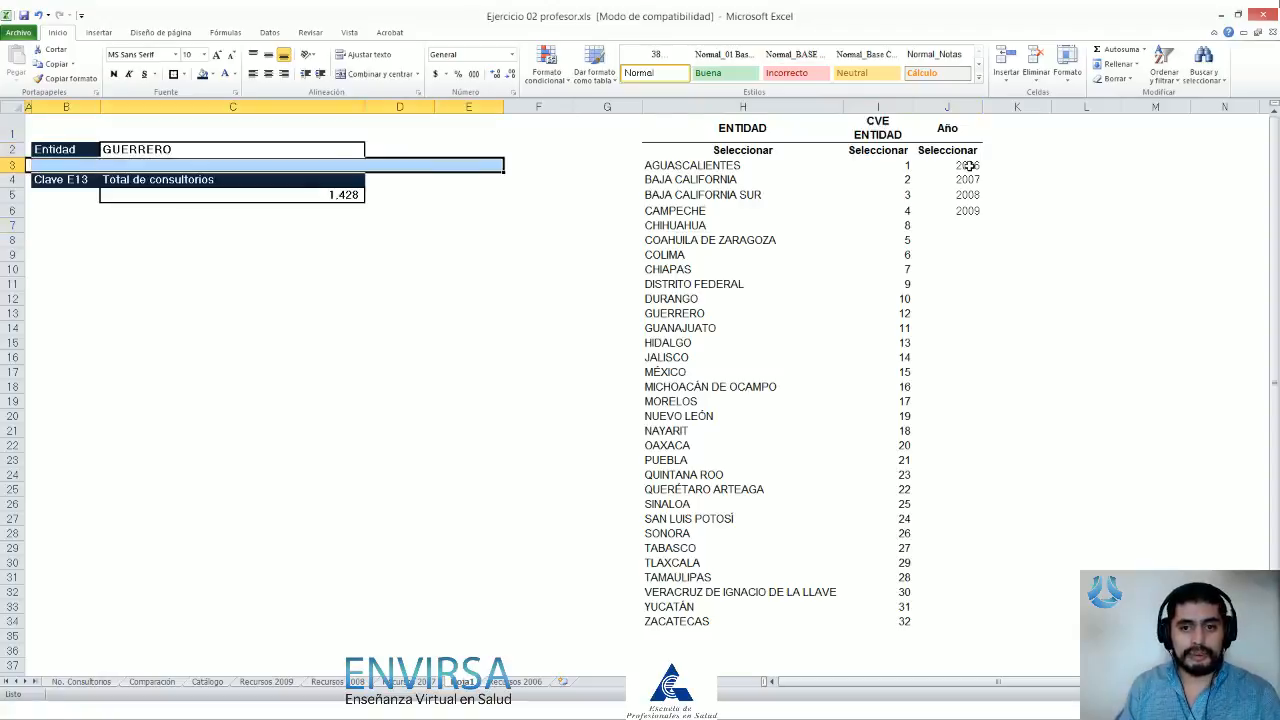
key(shift+space)
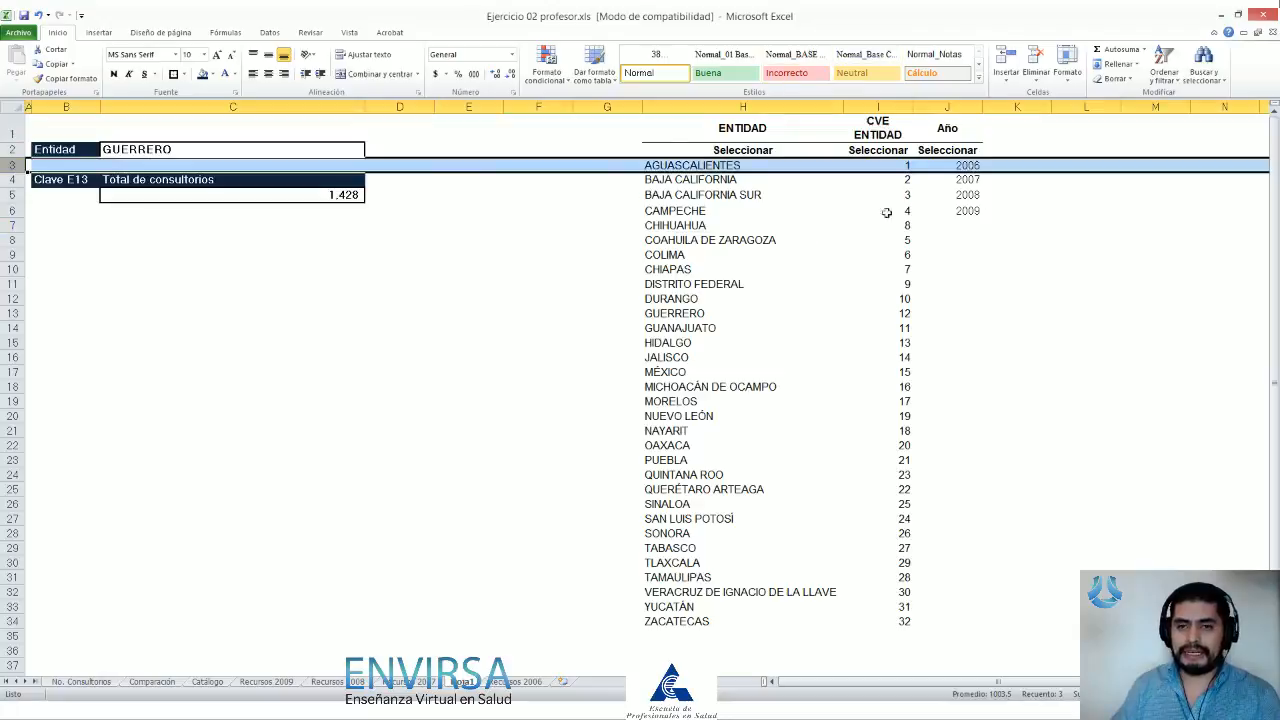
key(Left)
key(Right)
key(shift+Right)
key(shift+Right)
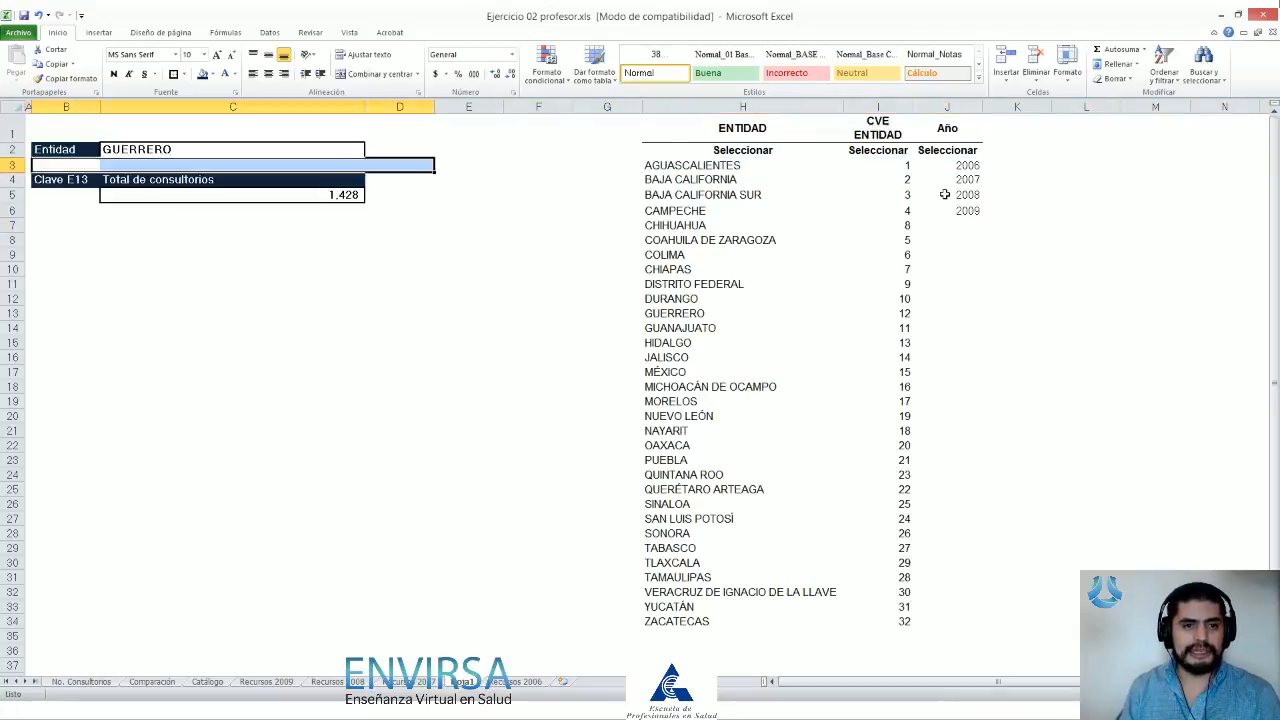
key(shift+Left)
key(shift+space)
key(Left)
key(Right)
key(shift+space)
key(Left)
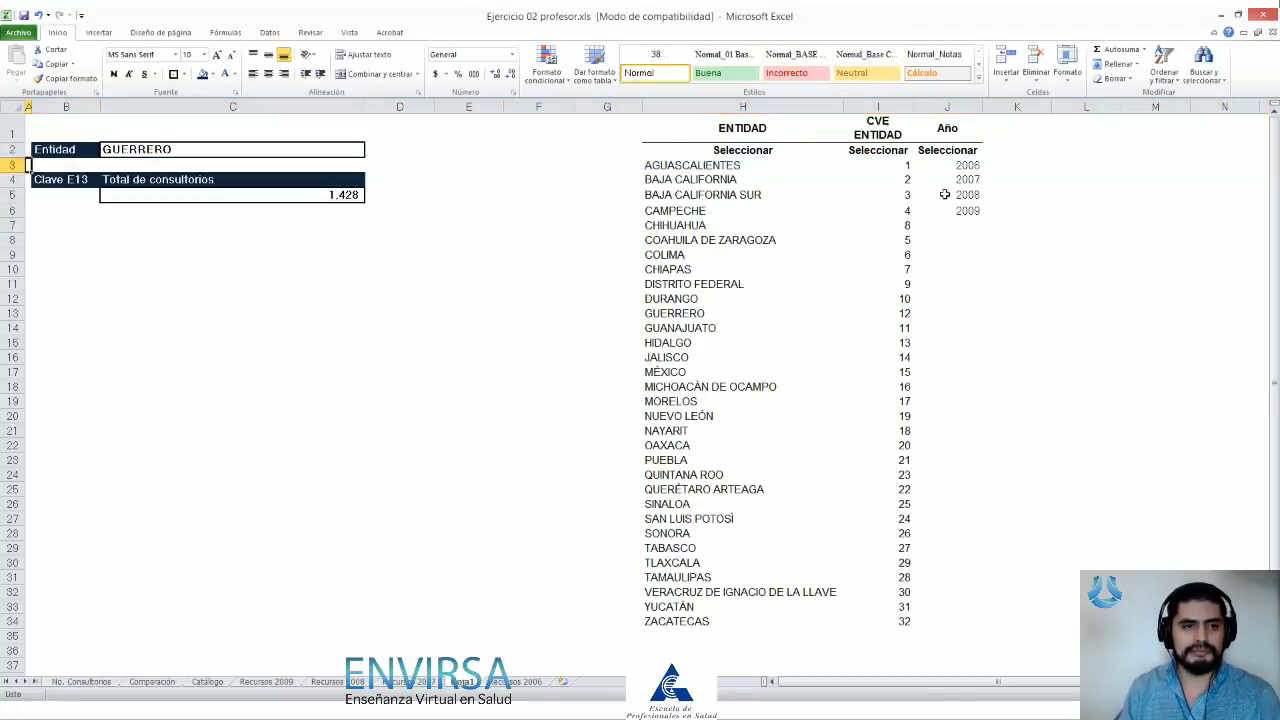
key(Right)
key(shift+Right)
key(shift+Right)
key(shift+Left)
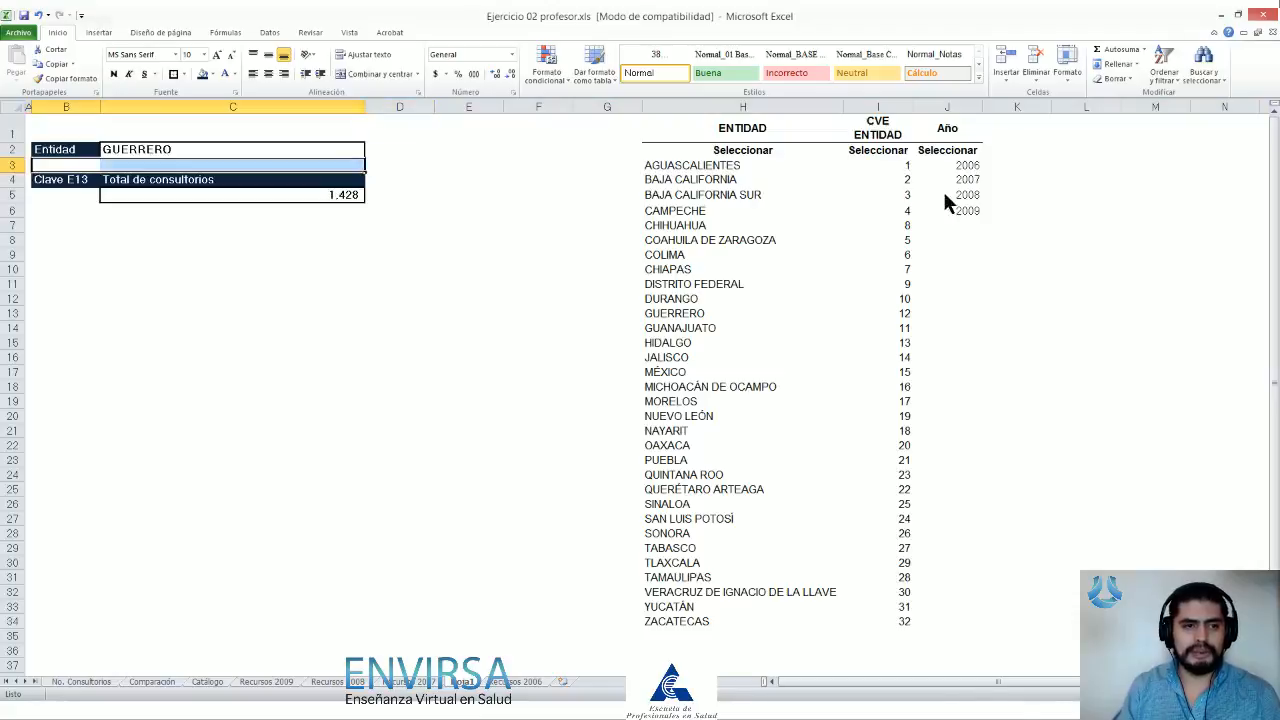
key(ctrl+plus)
key(Return)
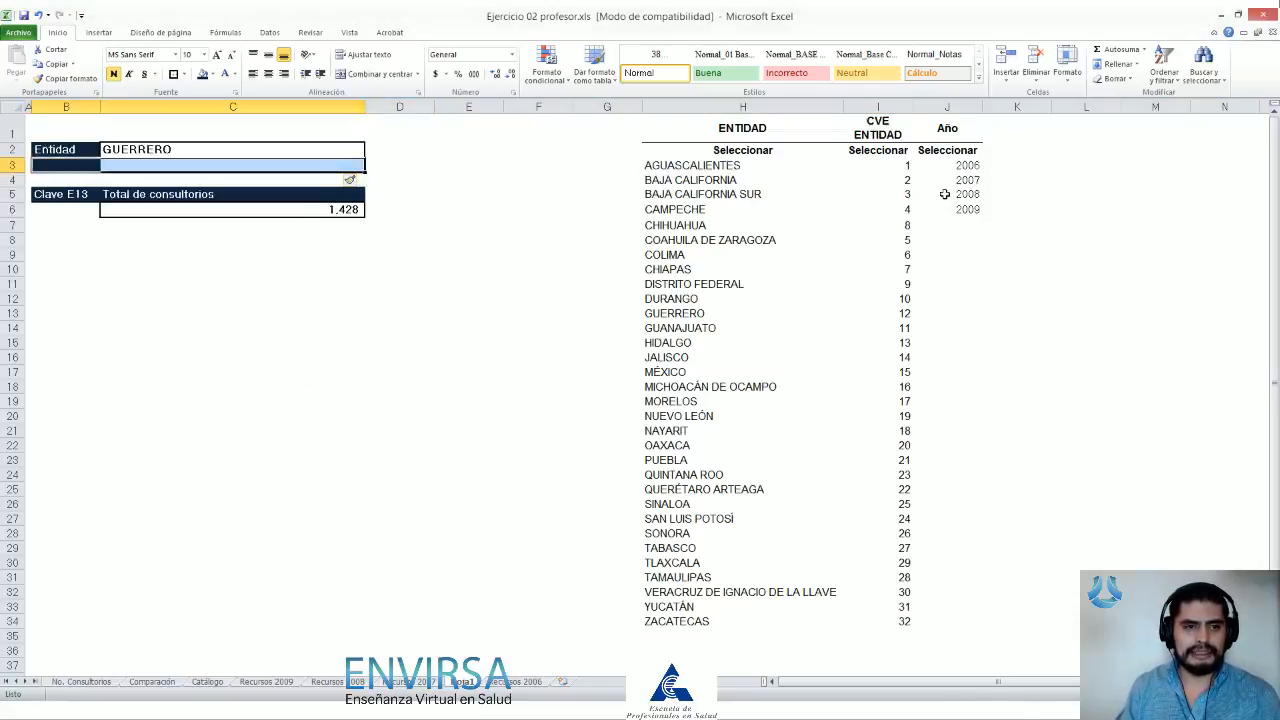
Step: Undo the last cell insertion and insert blank cells at B4:C6 instead, shifting the results block down
key(ctrl+z)
key(Down)
key(shift+Right)
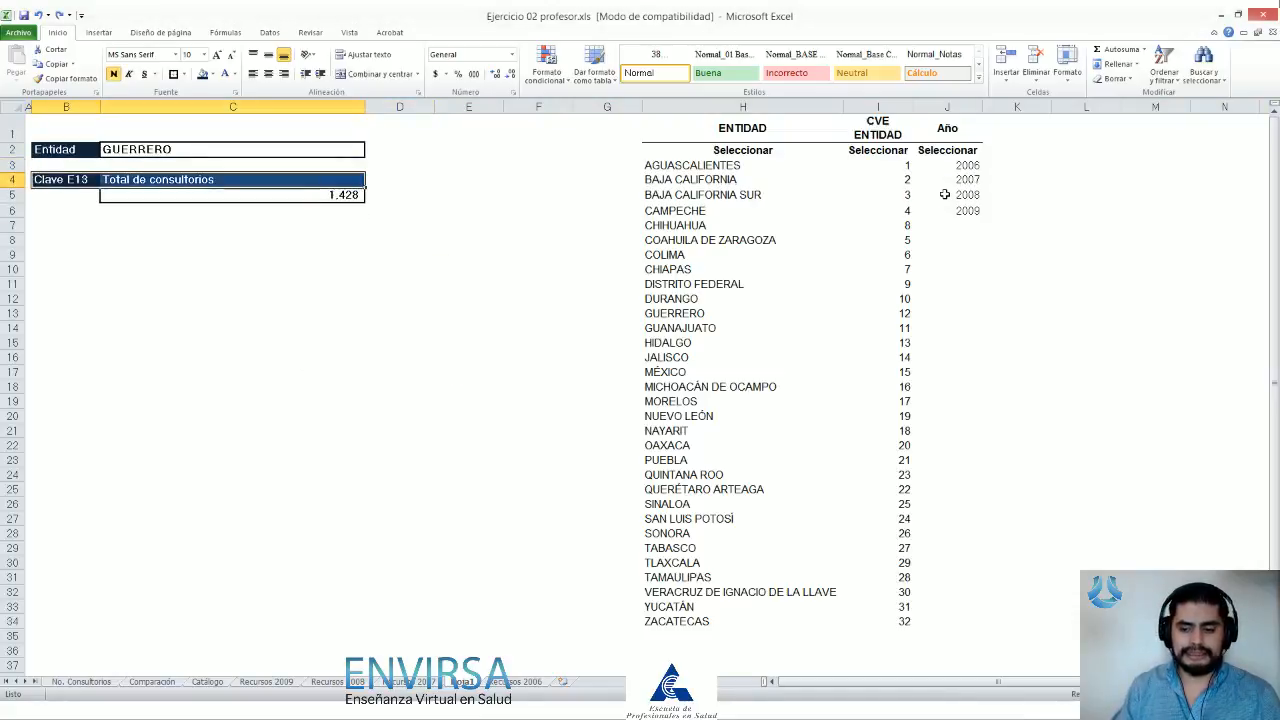
key(shift+Down)
key(shift+Down)
key(ctrl+plus)
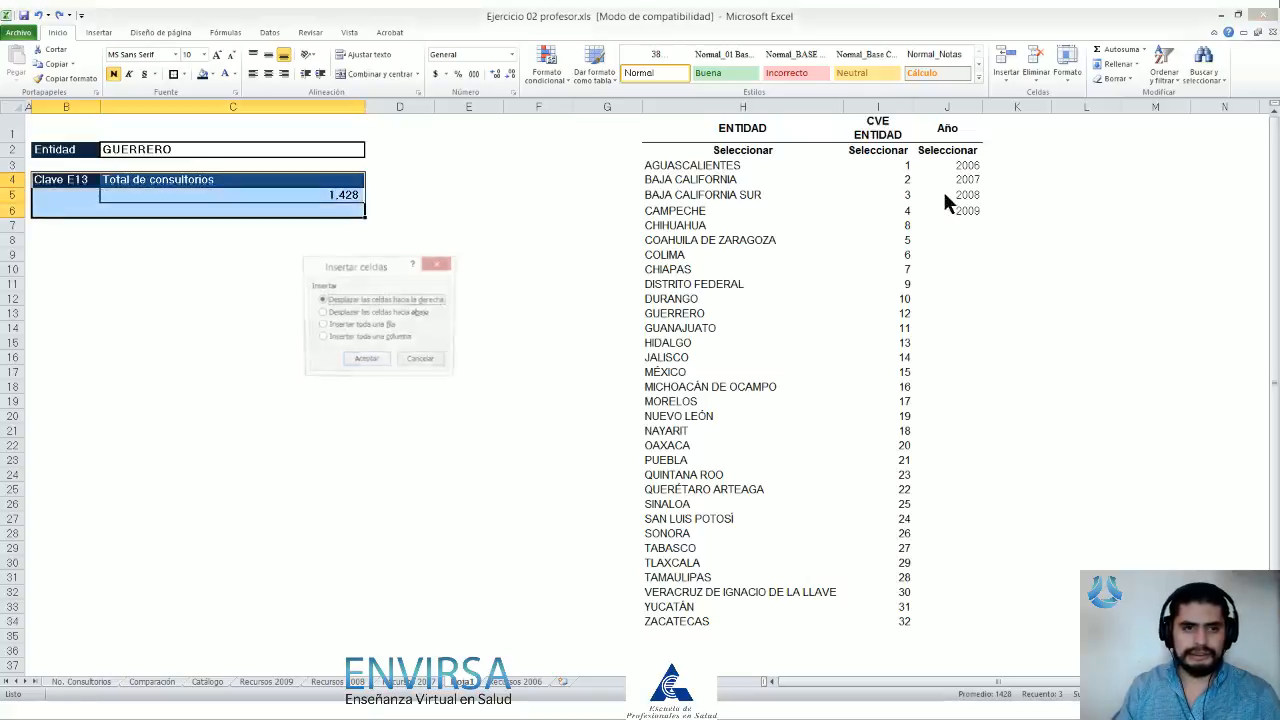
key(Return)
key(ctrl+z)
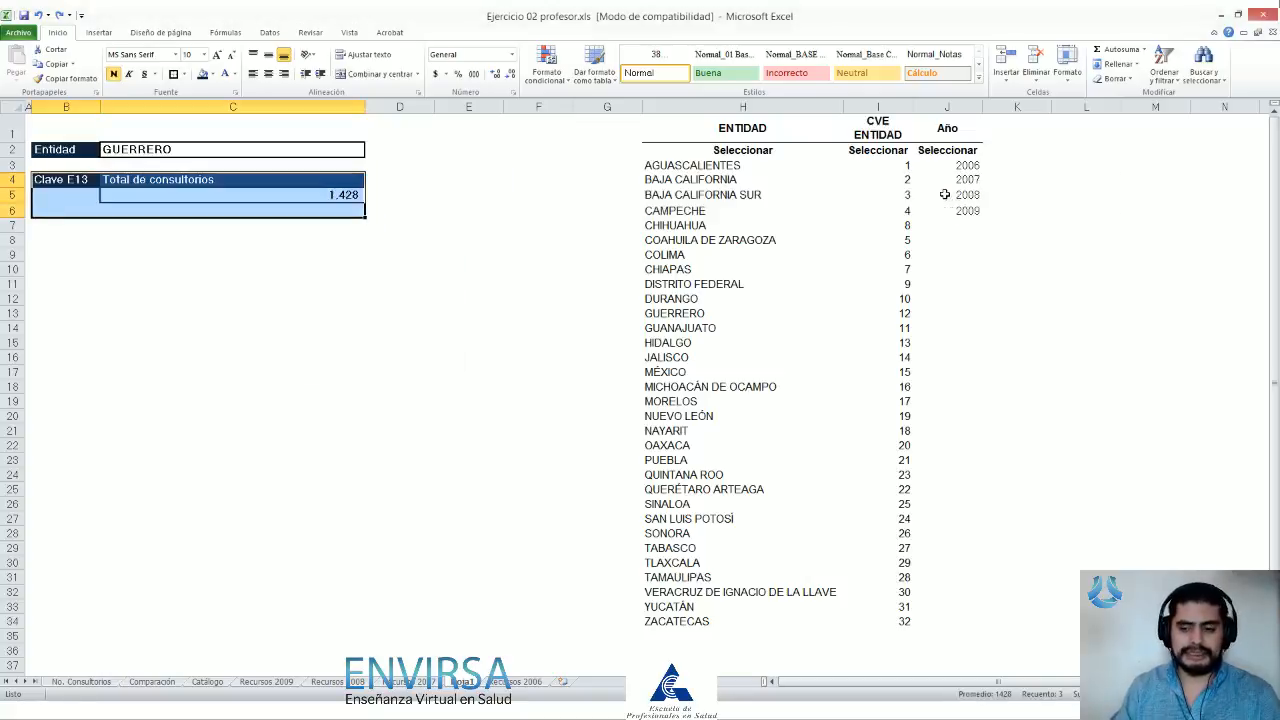
key(ctrl+plus)
key(Return)
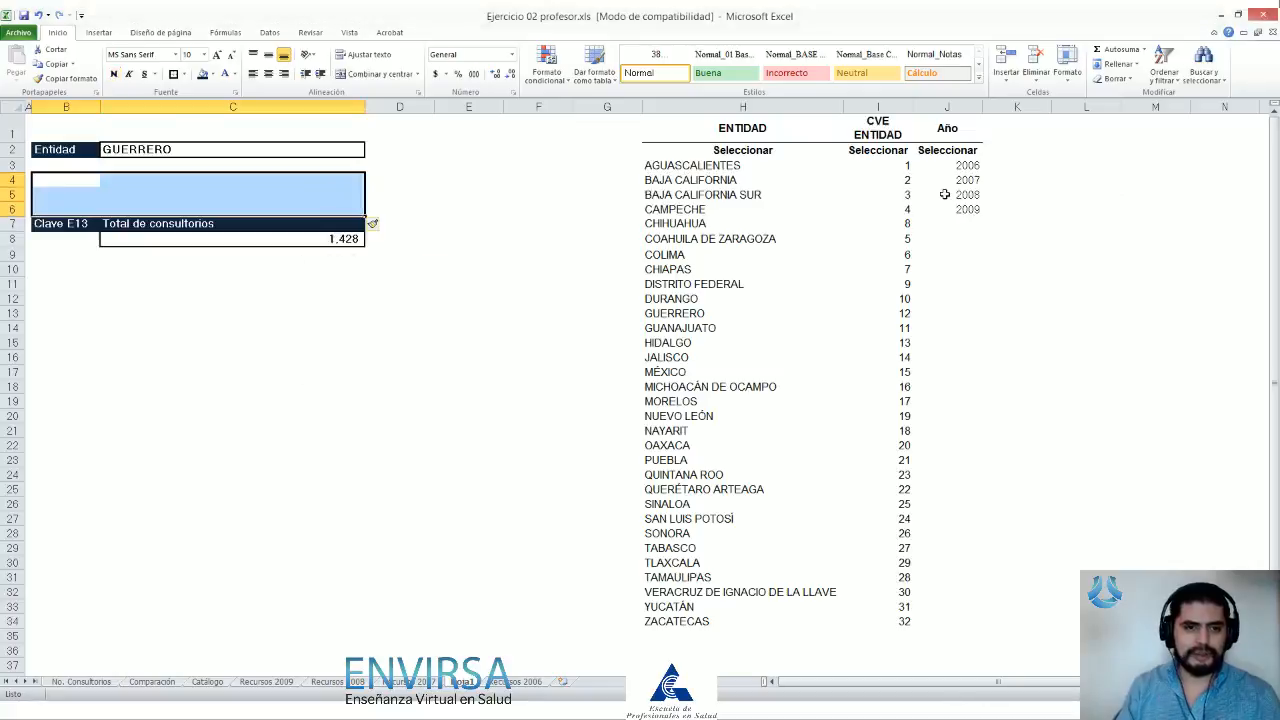
Step: Delete the blank cells B5:C5, shifting the results block up
key(Up)
key(Down)
key(Down)
key(shift+Right)
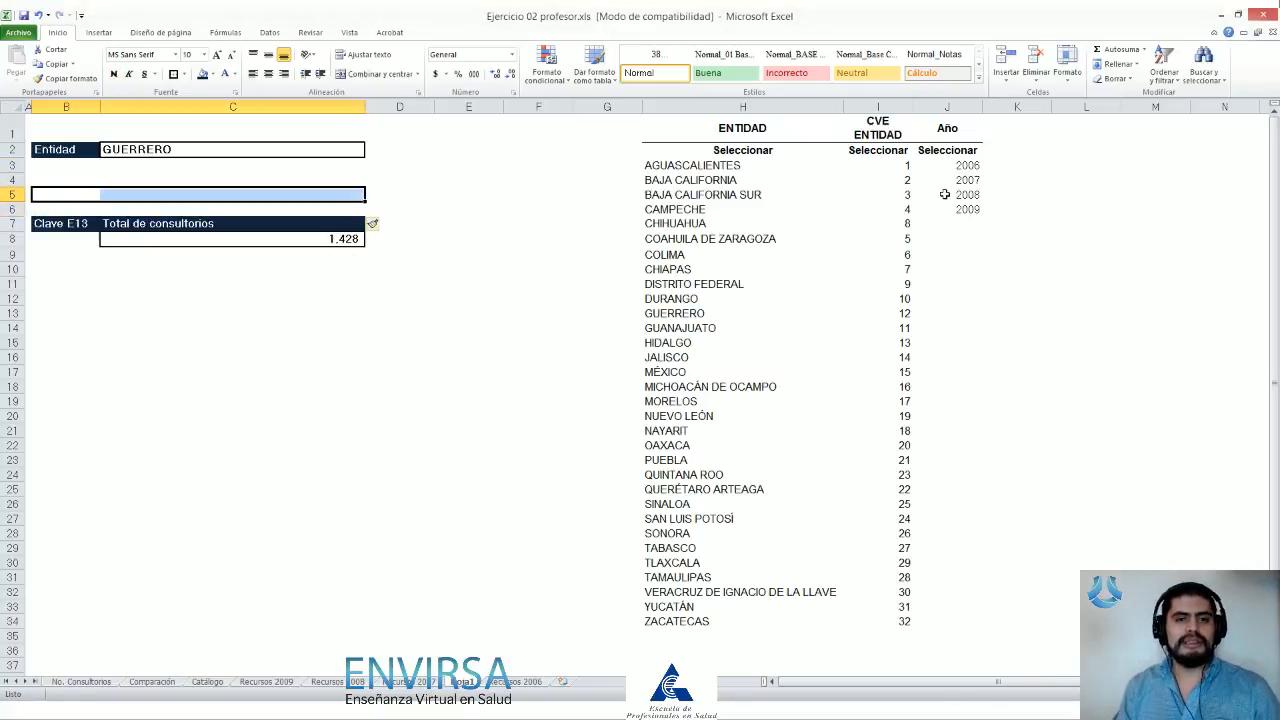
key(ctrl+minus)
key(Return)
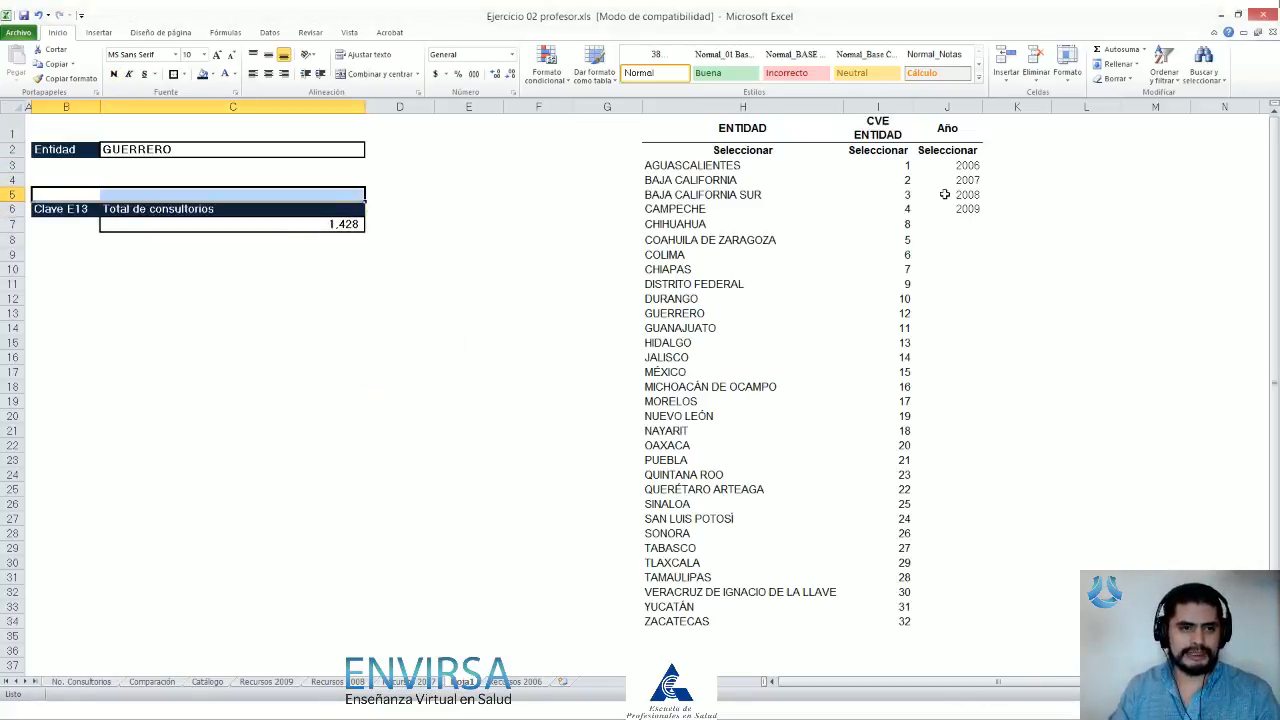
Step: Enter the label Año in cell B4
key(Up)
text(Añ)
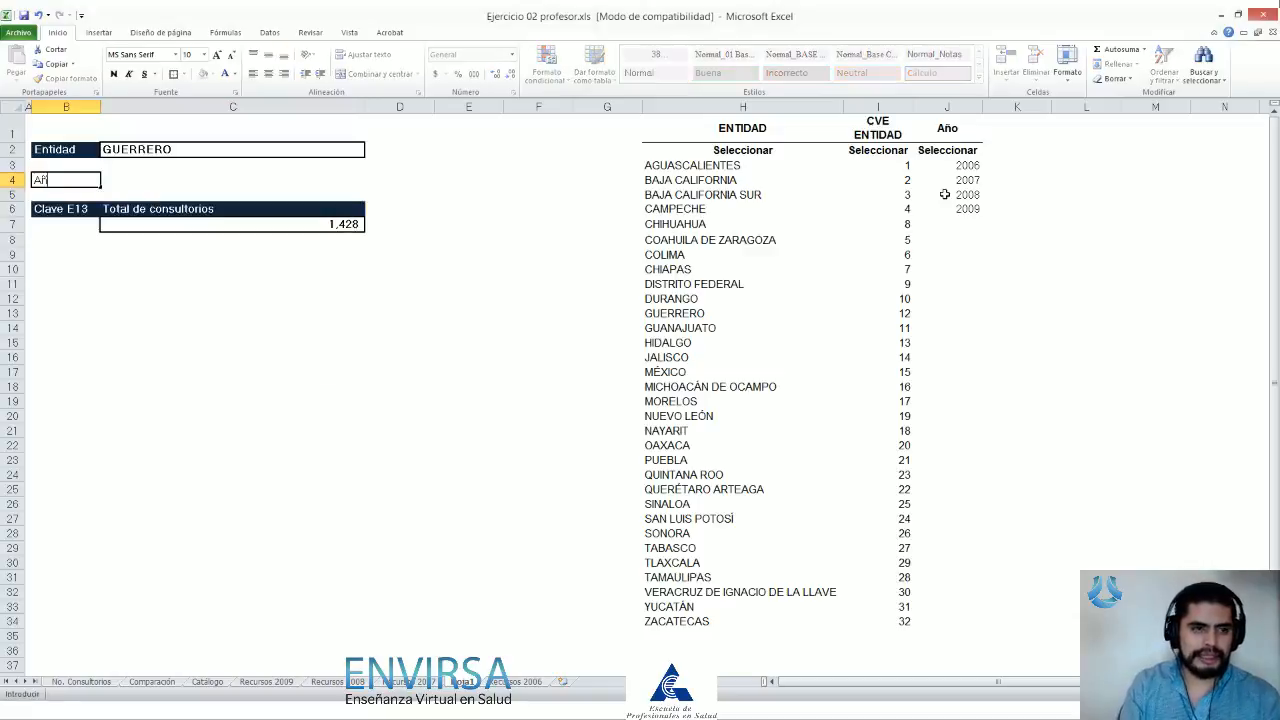
text(o)
key(Return)
Step: Copy the format of the Entidad row B2:C2 onto the Año row B4:C4
key(Up)
key(Up)
key(Up)
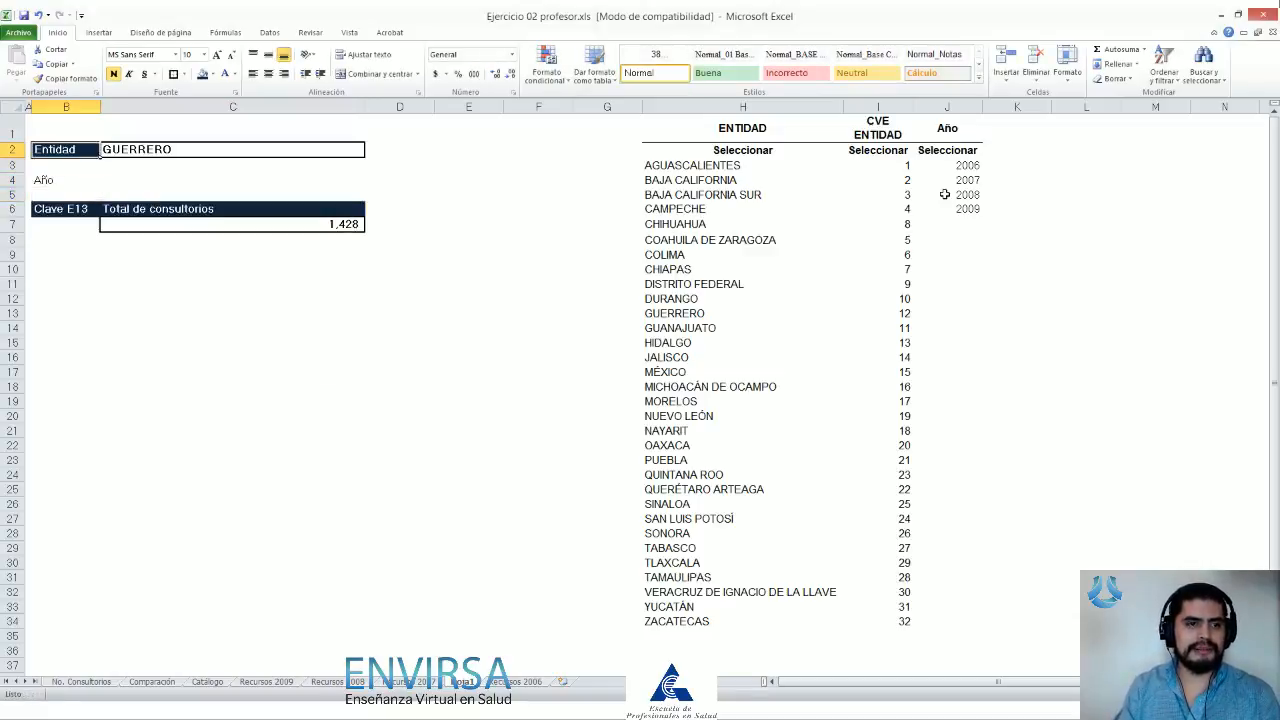
key(shift+Right)
click(78, 78)
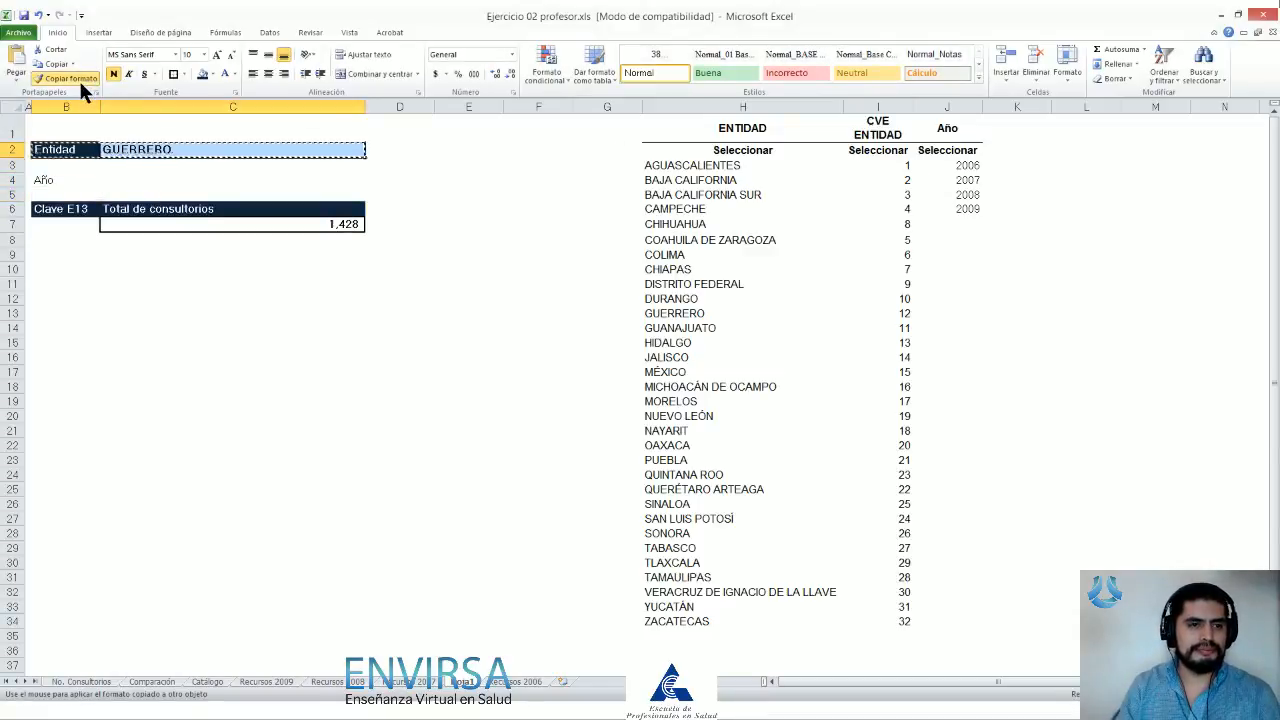
key(Down)
key(Down)
key(Return)
Step: Add list data validation to C4 with J2:J6, the Año column entries, as its source
key(Right)
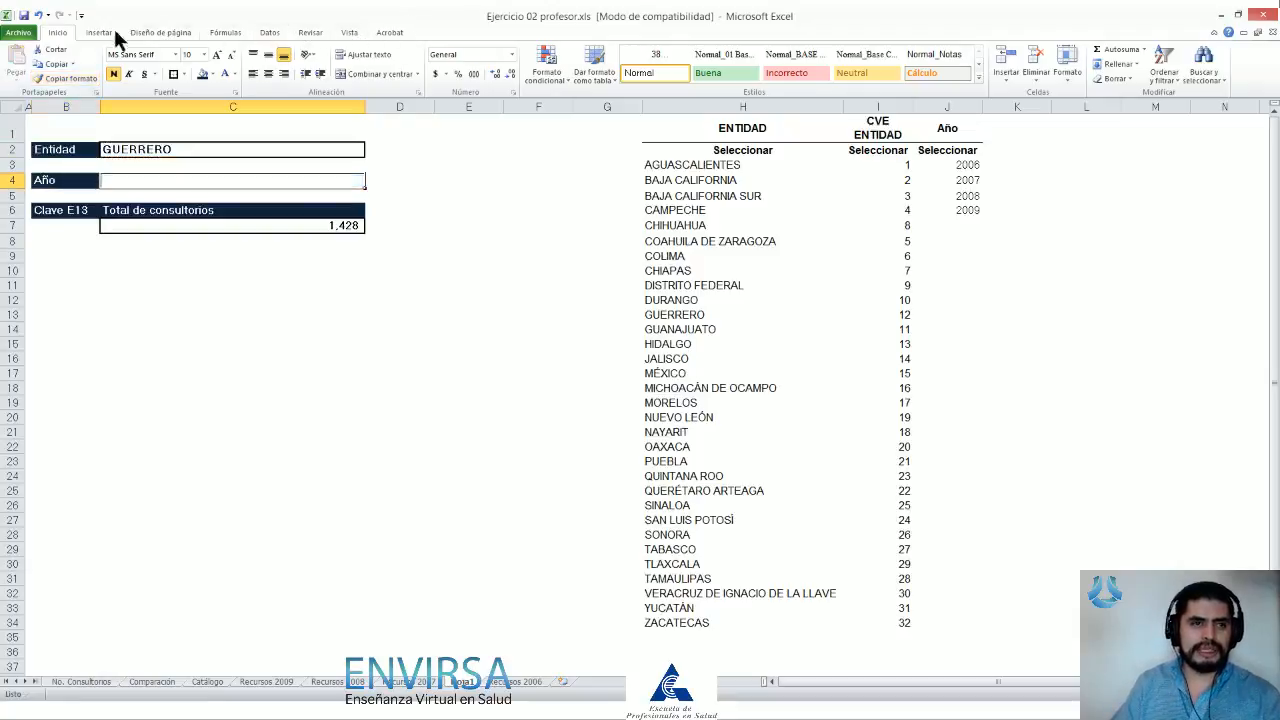
click(278, 34)
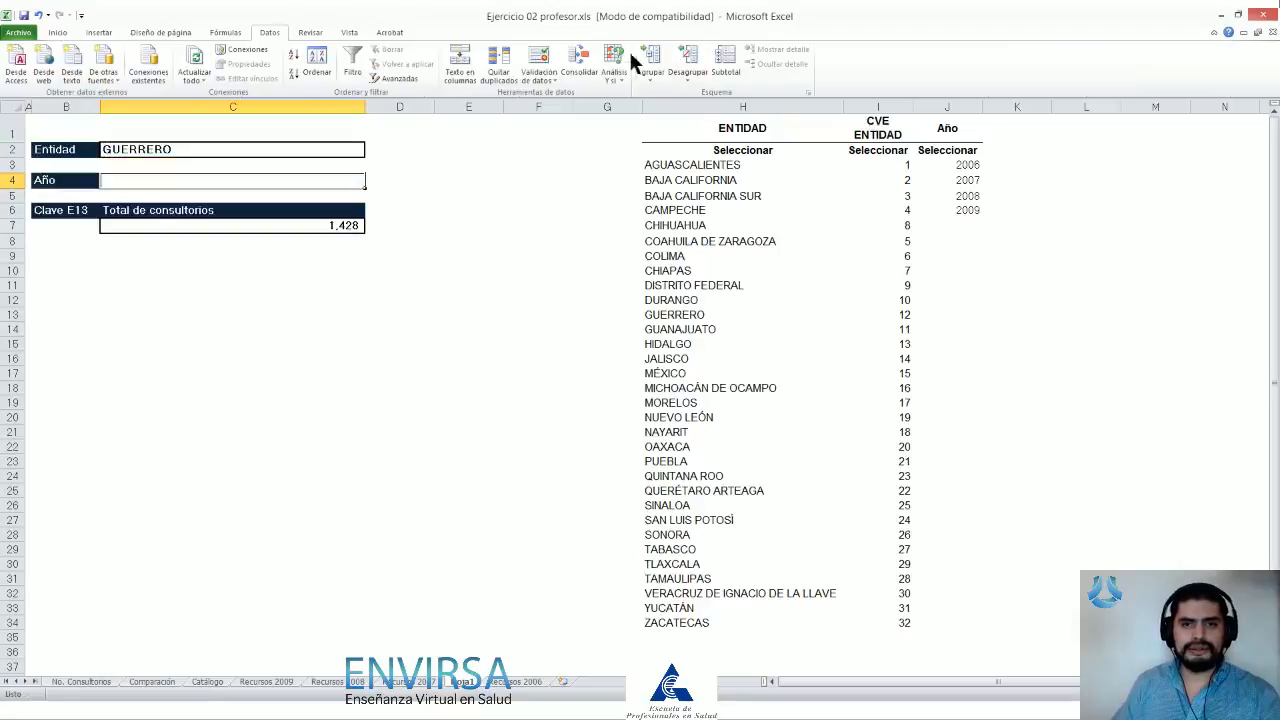
click(537, 80)
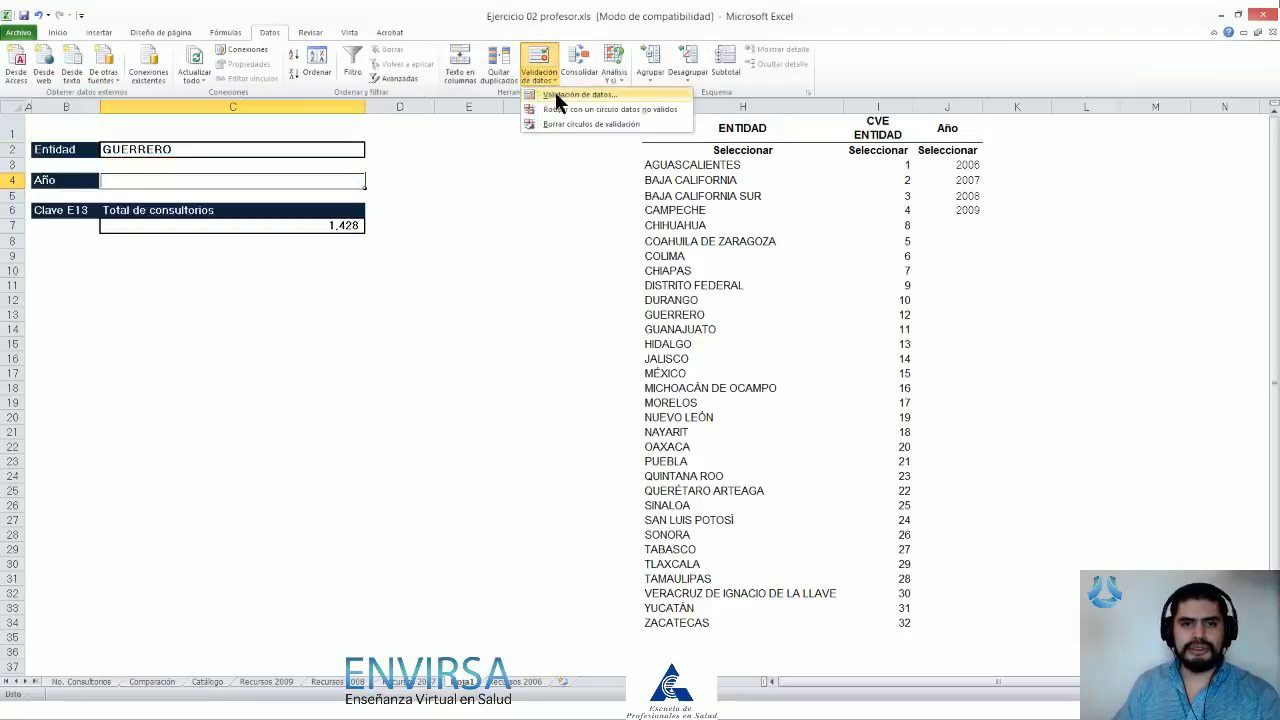
click(562, 98)
click(336, 286)
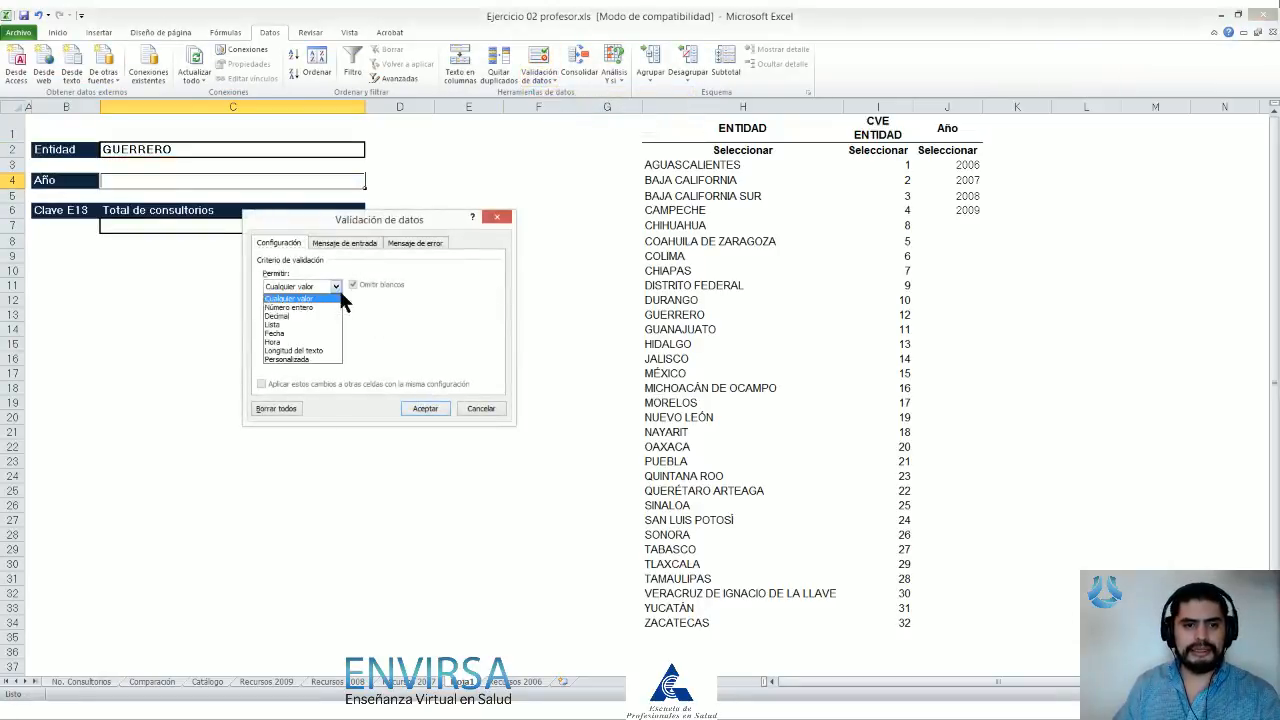
click(290, 325)
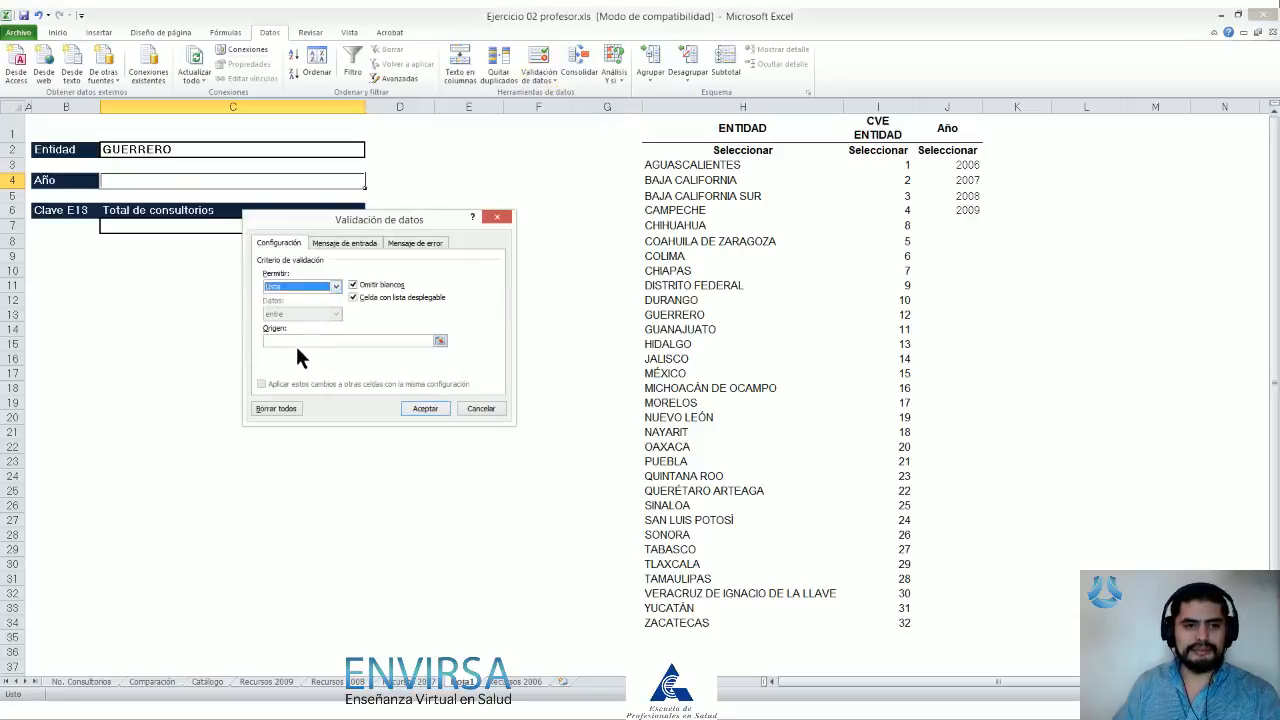
click(300, 341)
drag(958, 154, 963, 207)
click(411, 404)
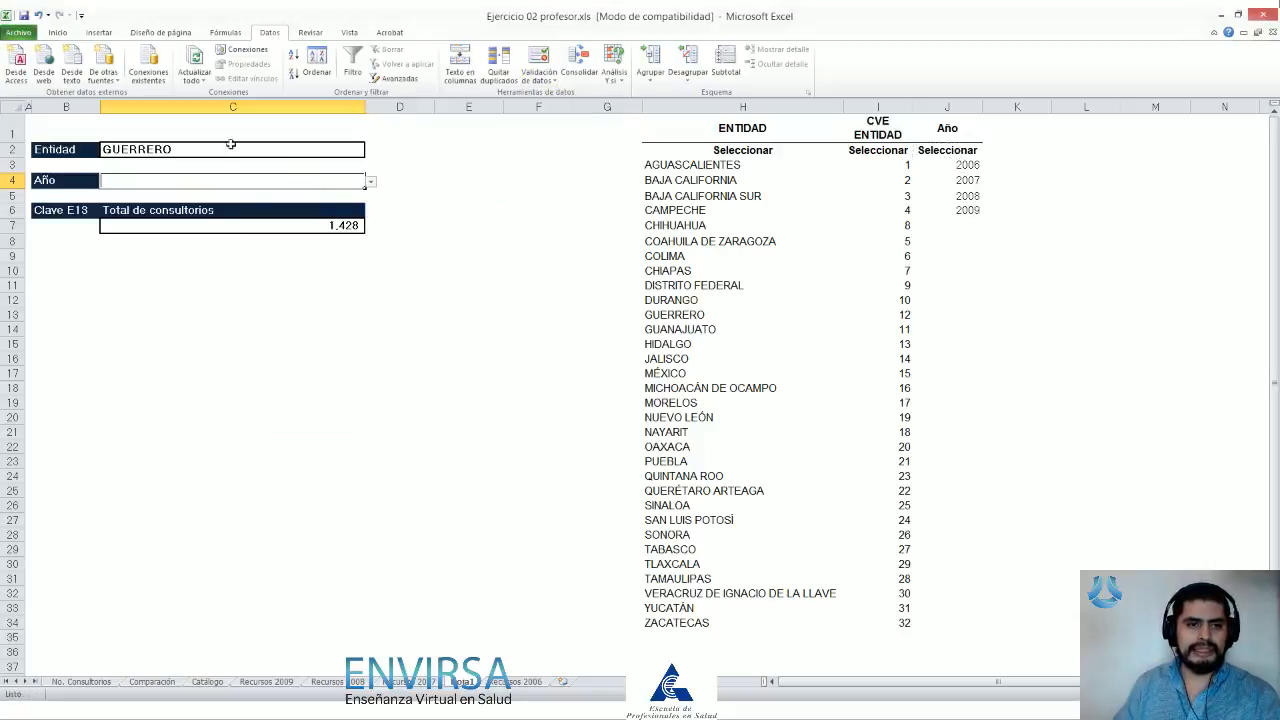
Step: Choose Seleccionar from the Año selector in C4
click(370, 181)
click(215, 195)
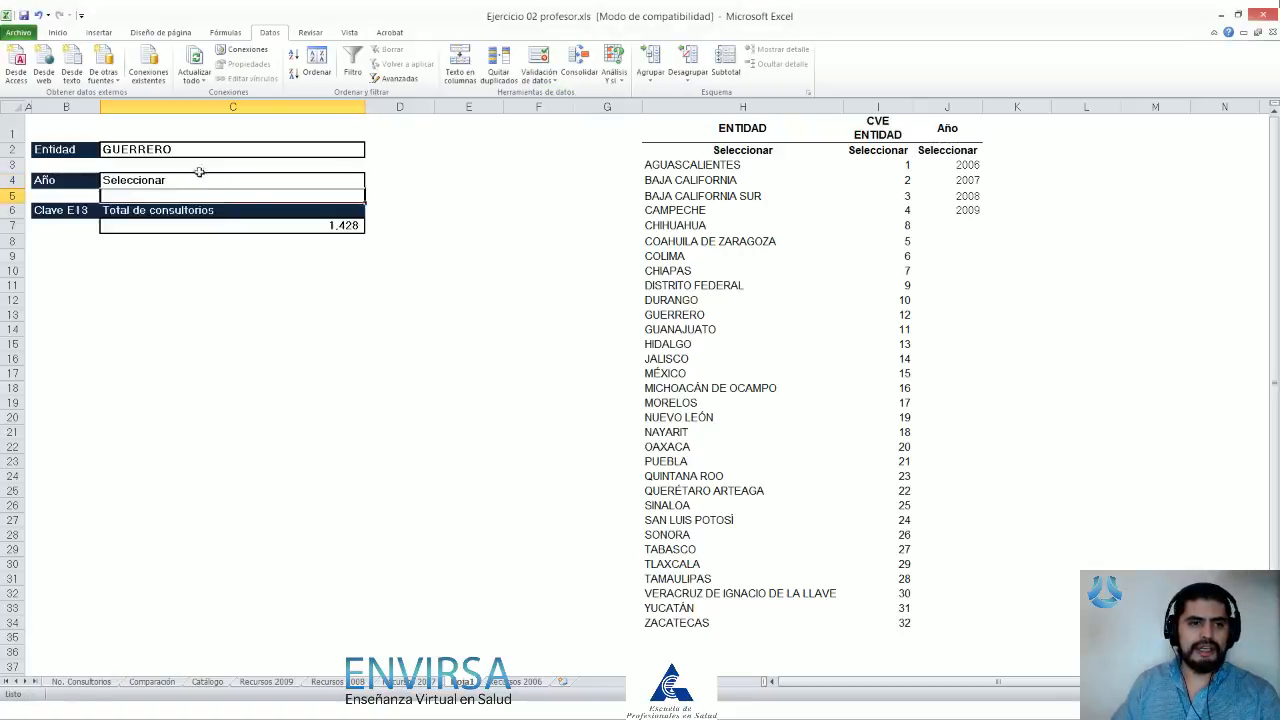
click(193, 183)
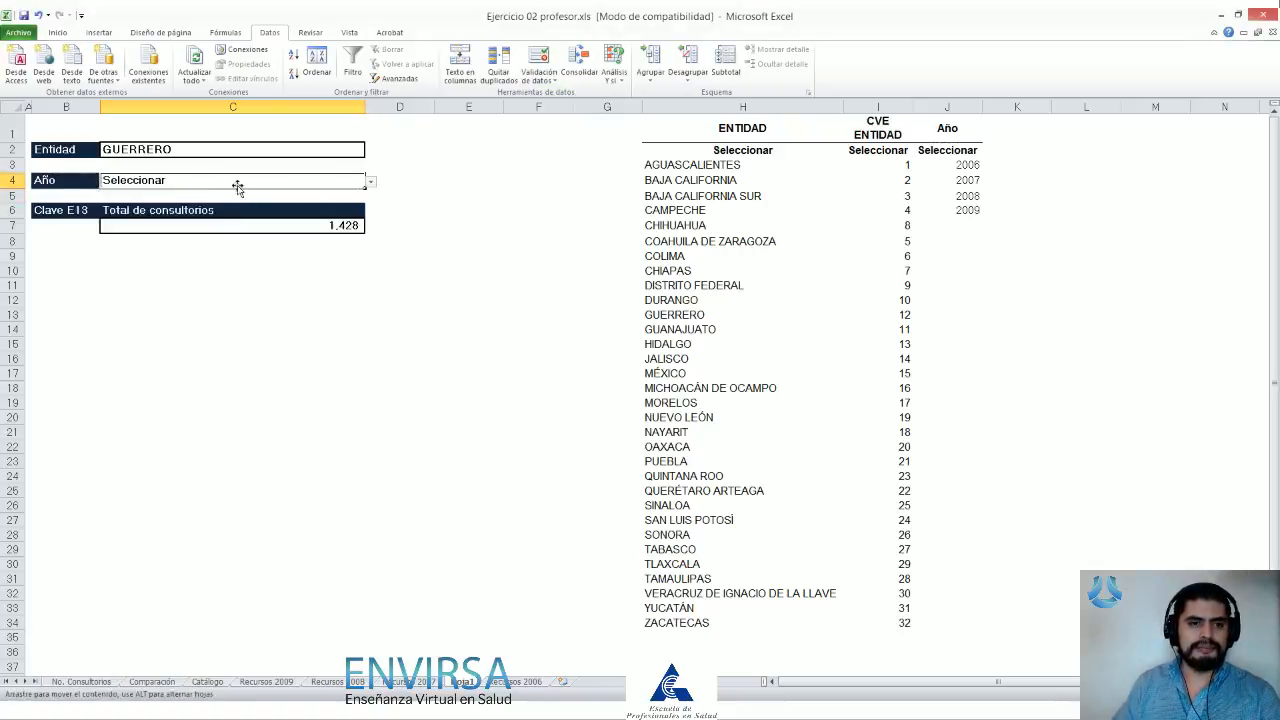
Step: Edit the conditional formatting rule applied to C4 so its formula reads =SI($C$4="seleccionar",1,0)
click(64, 32)
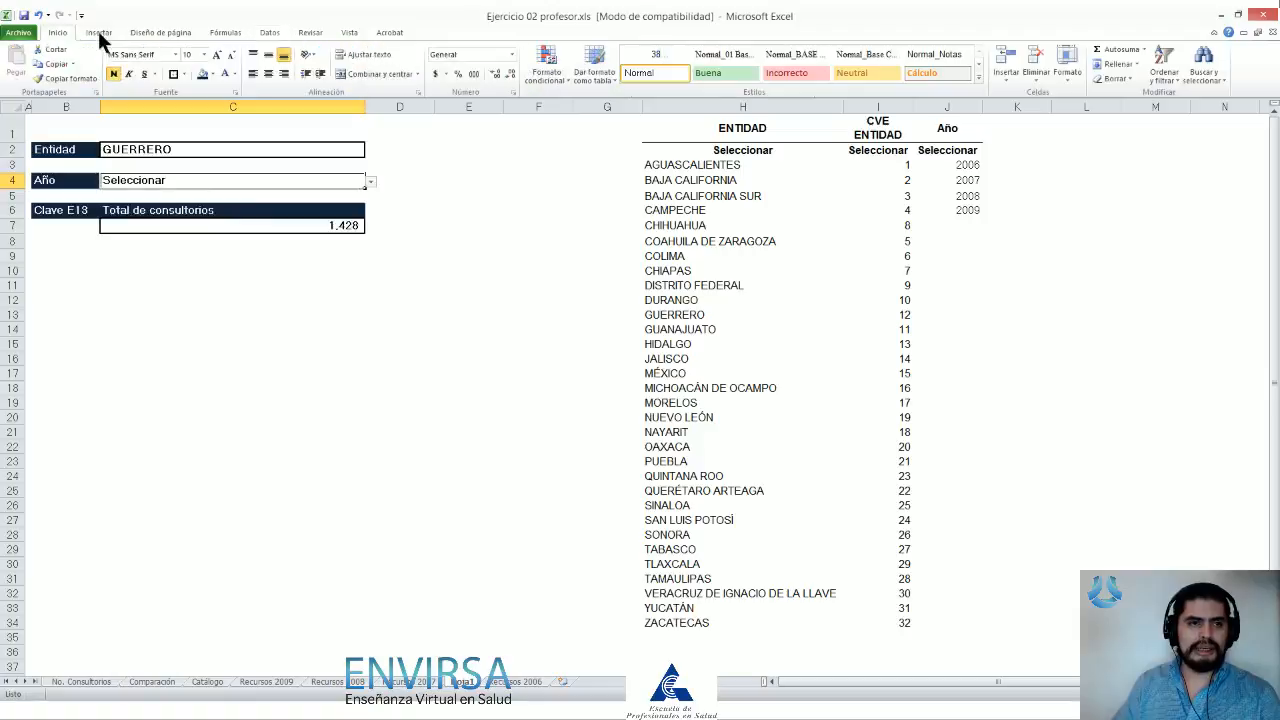
click(547, 66)
click(547, 66)
click(547, 70)
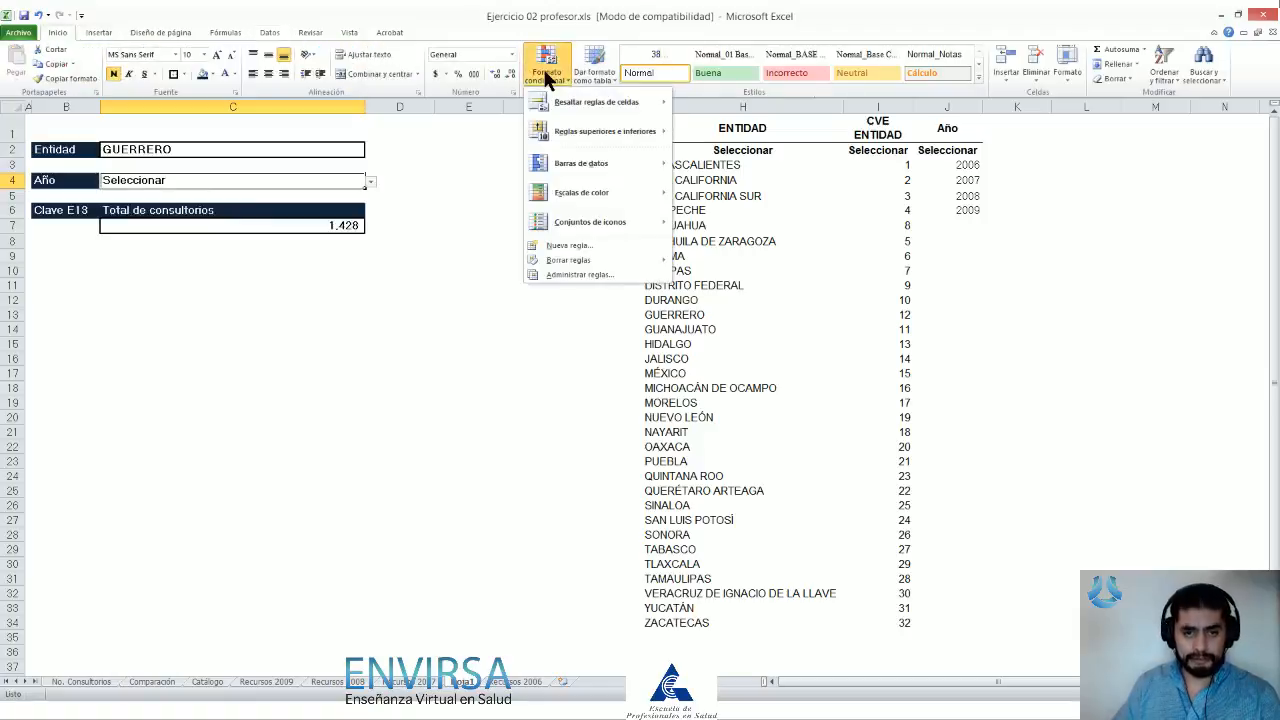
click(582, 273)
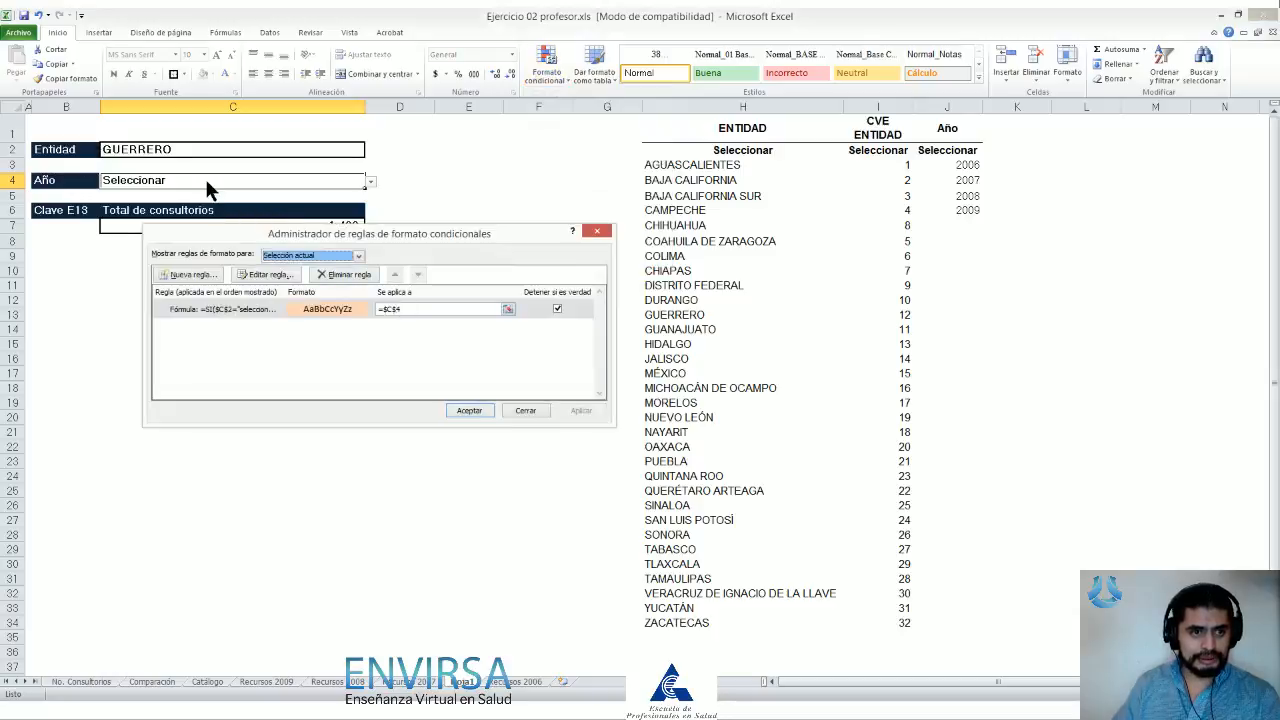
click(448, 310)
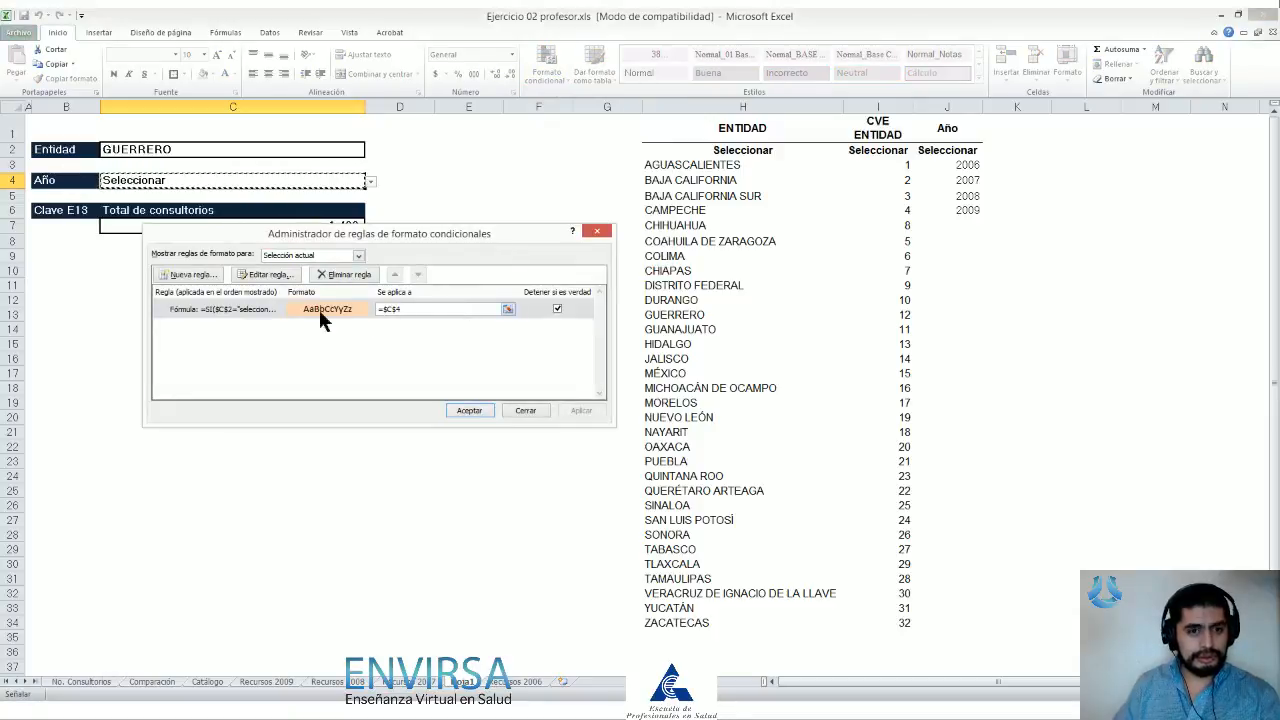
double_click(190, 308)
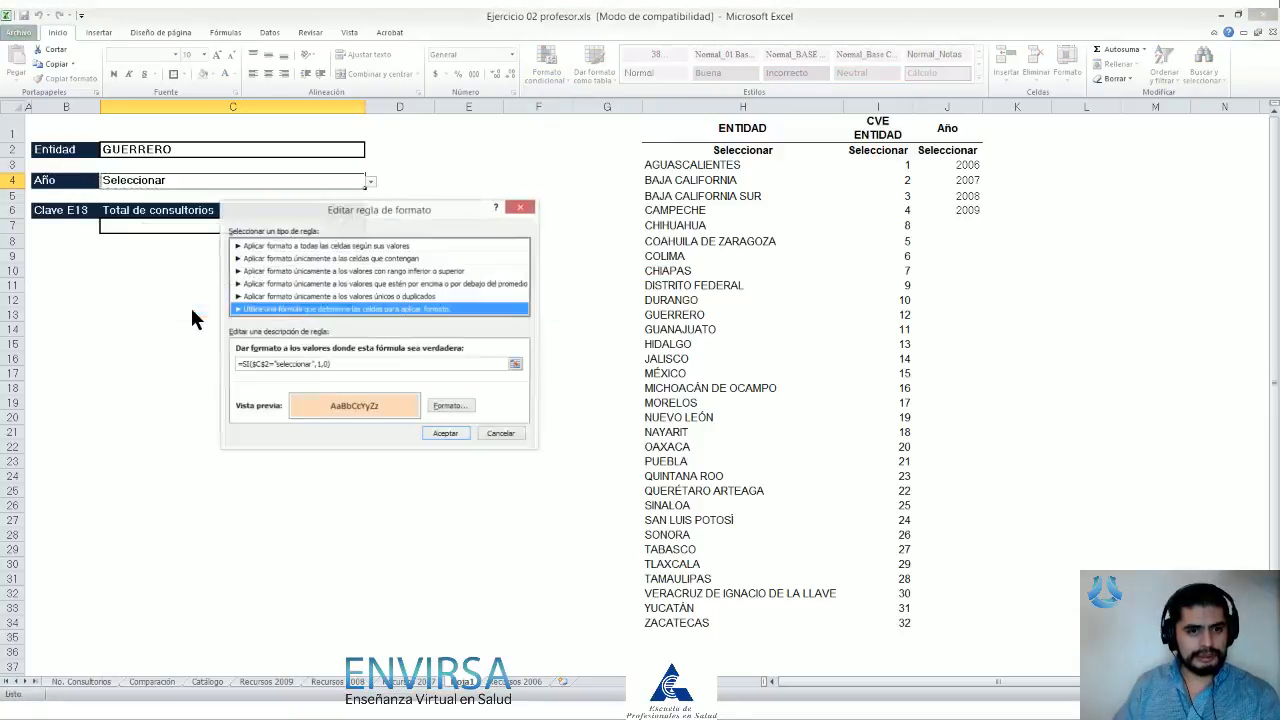
double_click(262, 364)
text($C$4)
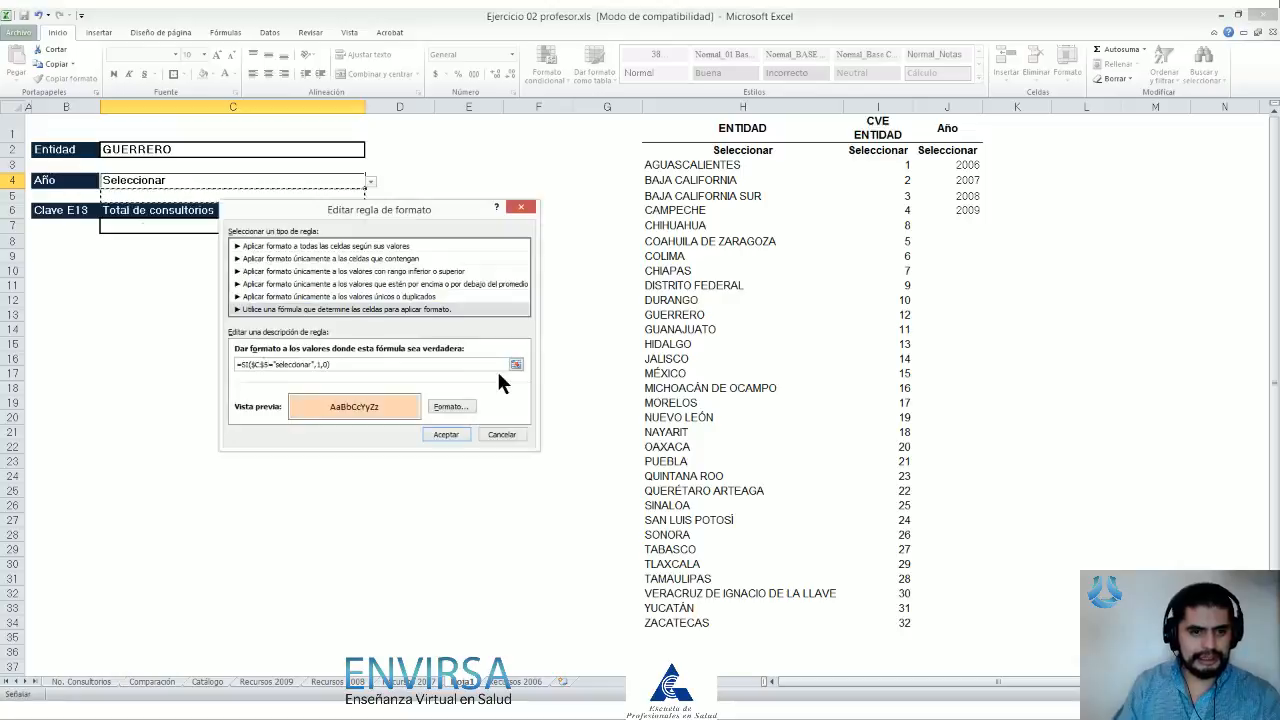
key(Return)
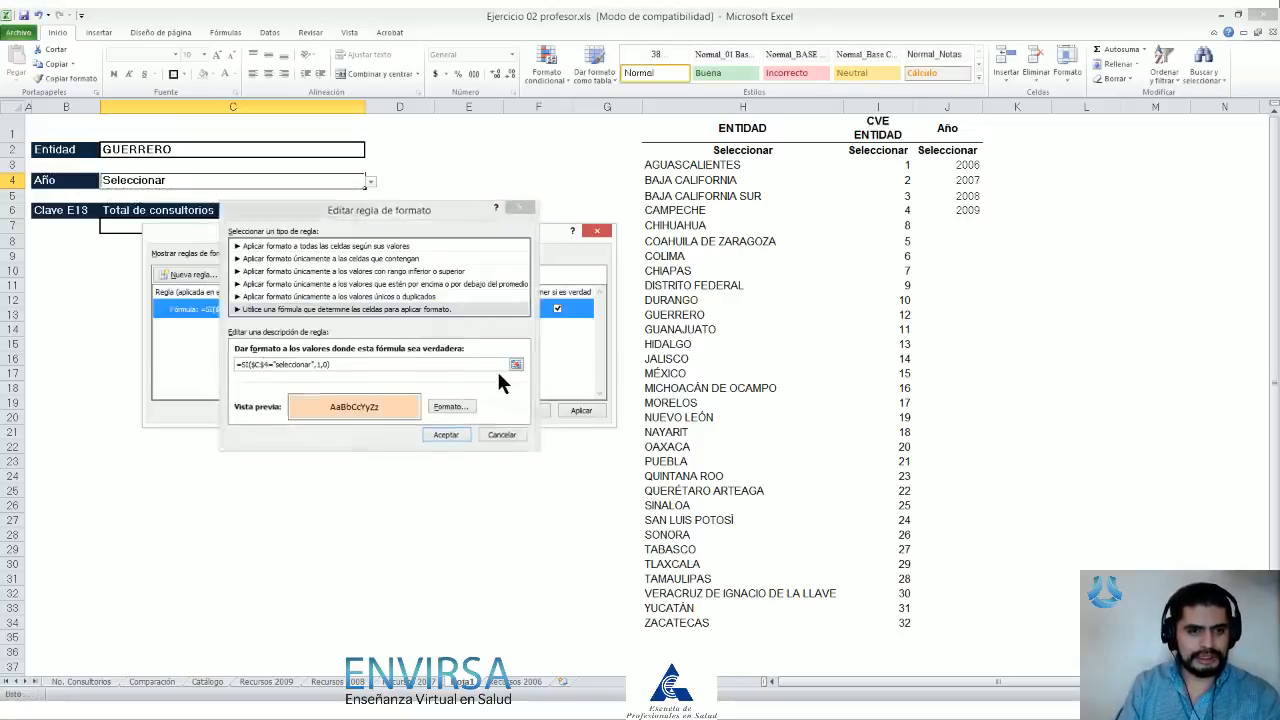
key(Return)
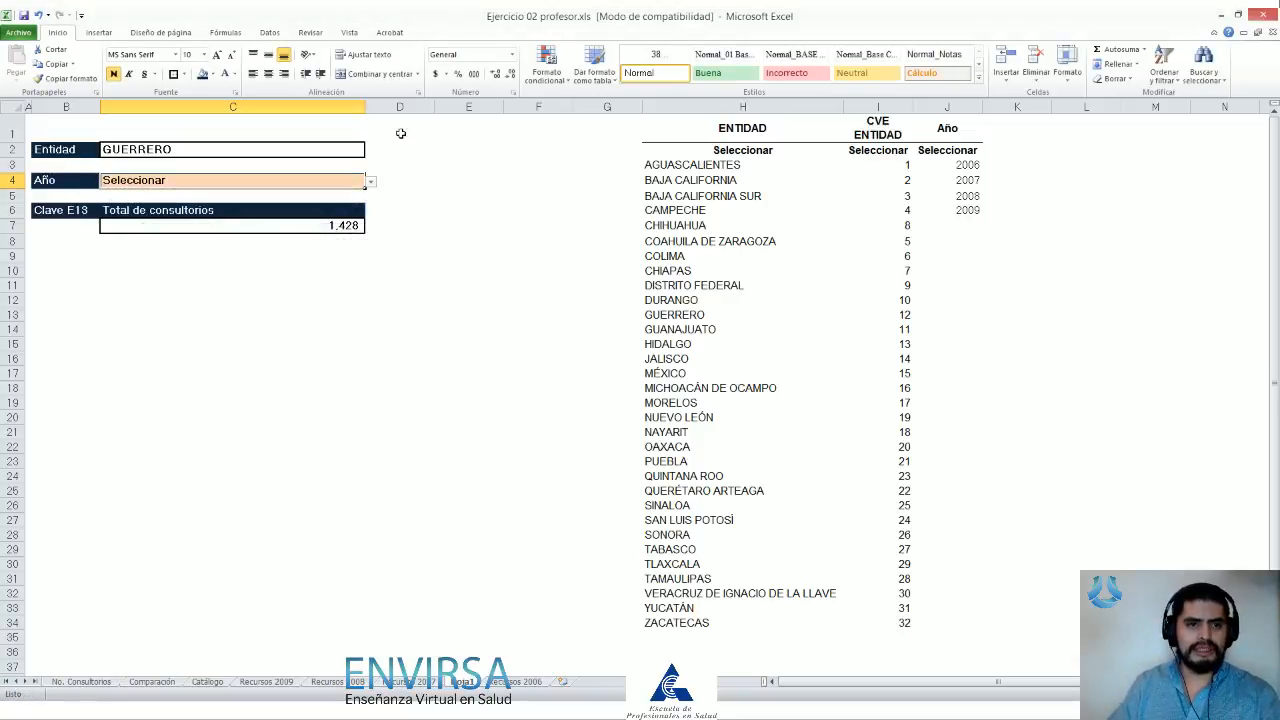
Step: Test the Año selector in C4 by choosing several years from 2006 to 2009
click(370, 182)
click(273, 206)
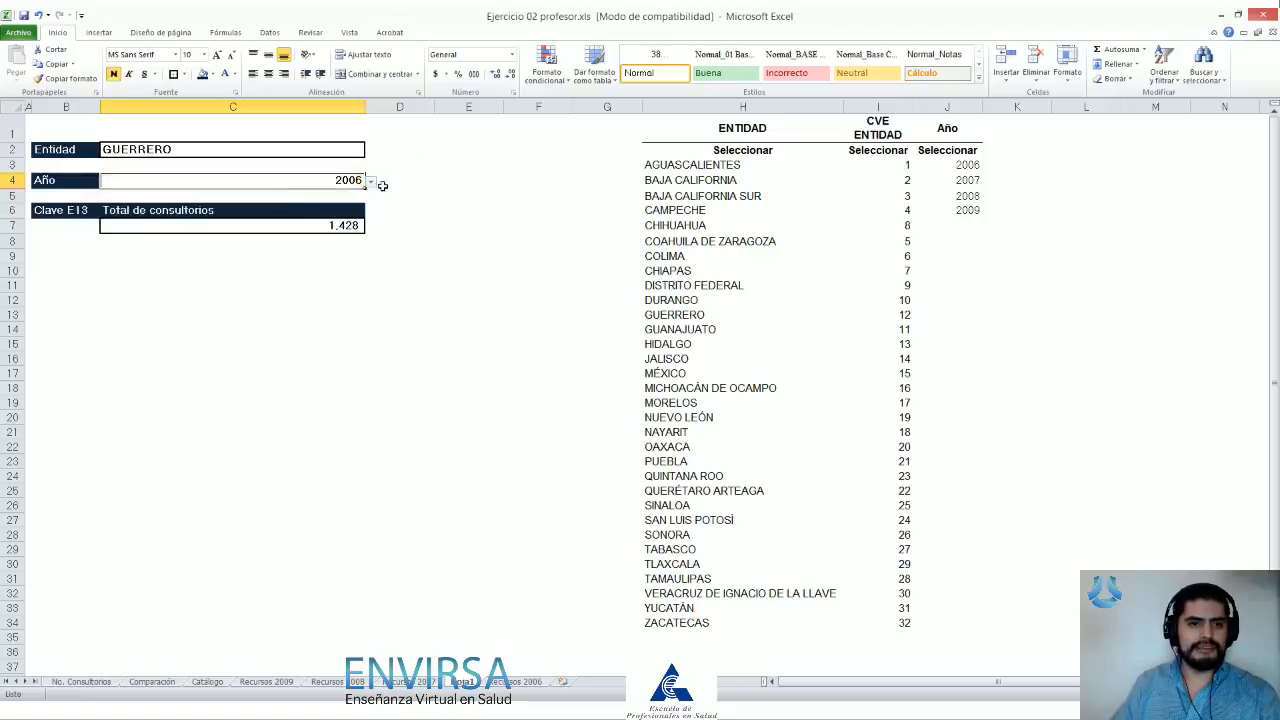
click(370, 182)
click(234, 228)
click(370, 182)
click(213, 240)
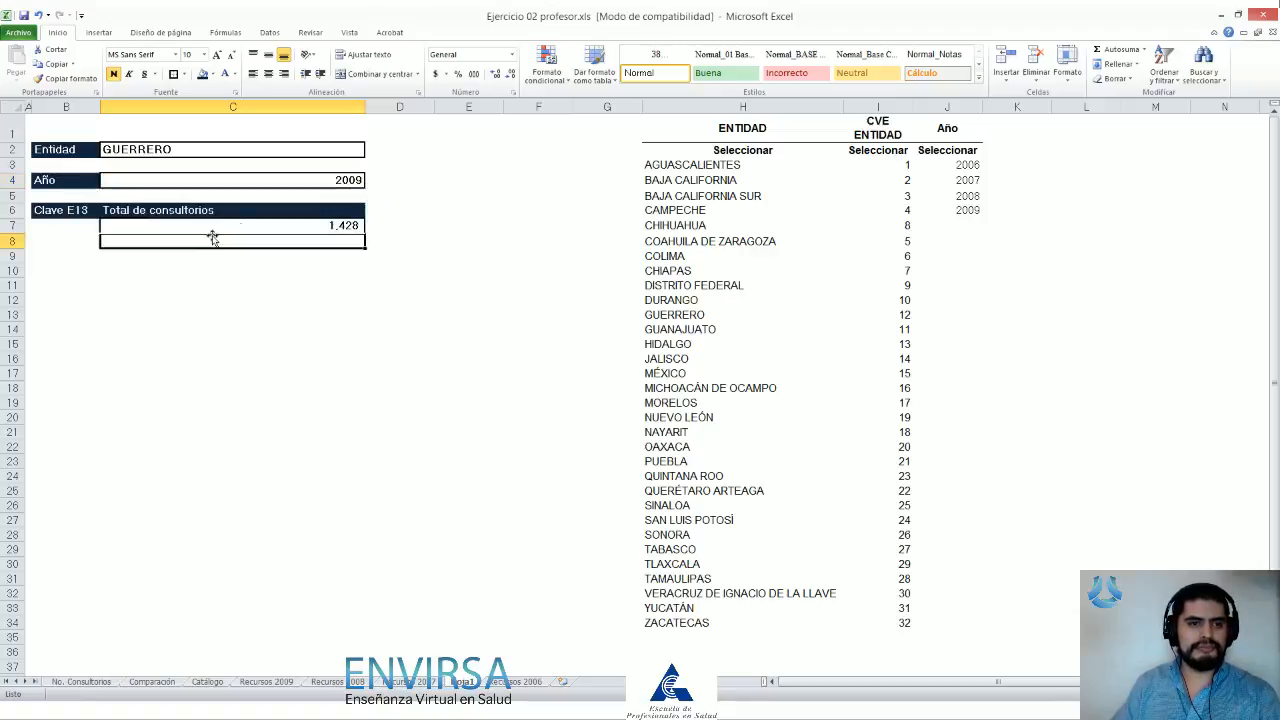
Step: Examine the Total de consultorios formula in C7 and leave it as it is
click(323, 229)
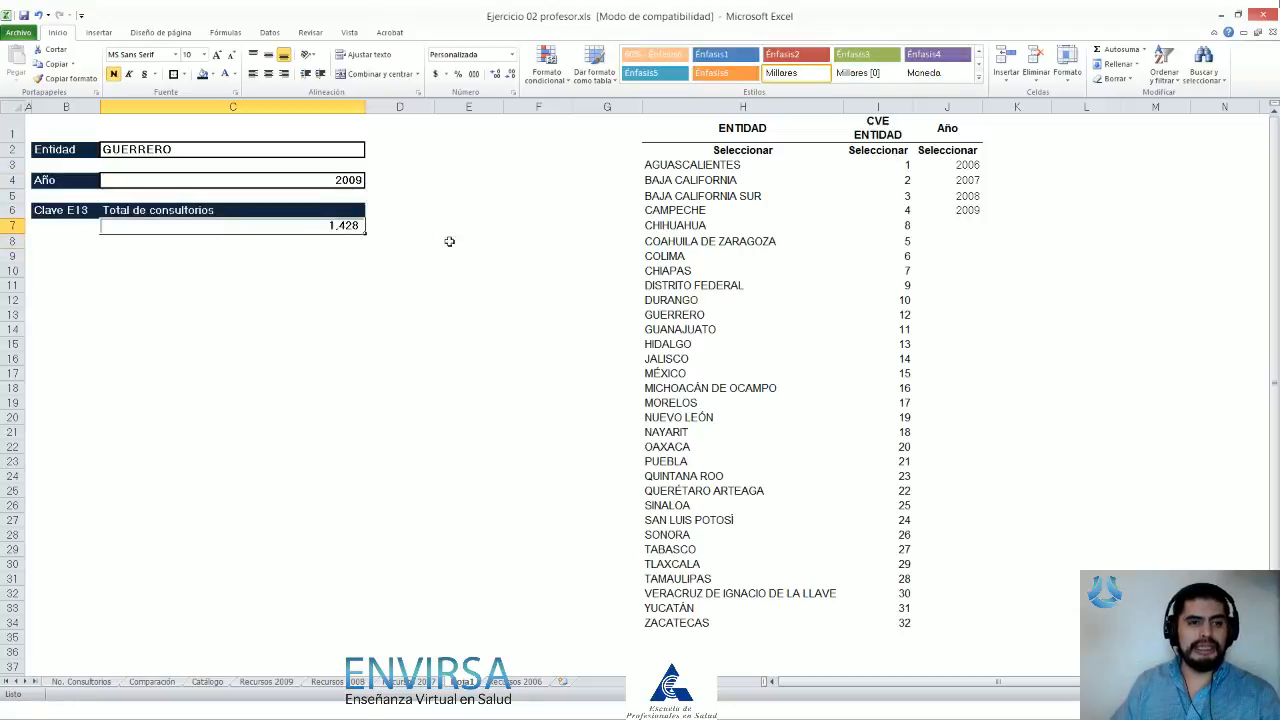
key(F2)
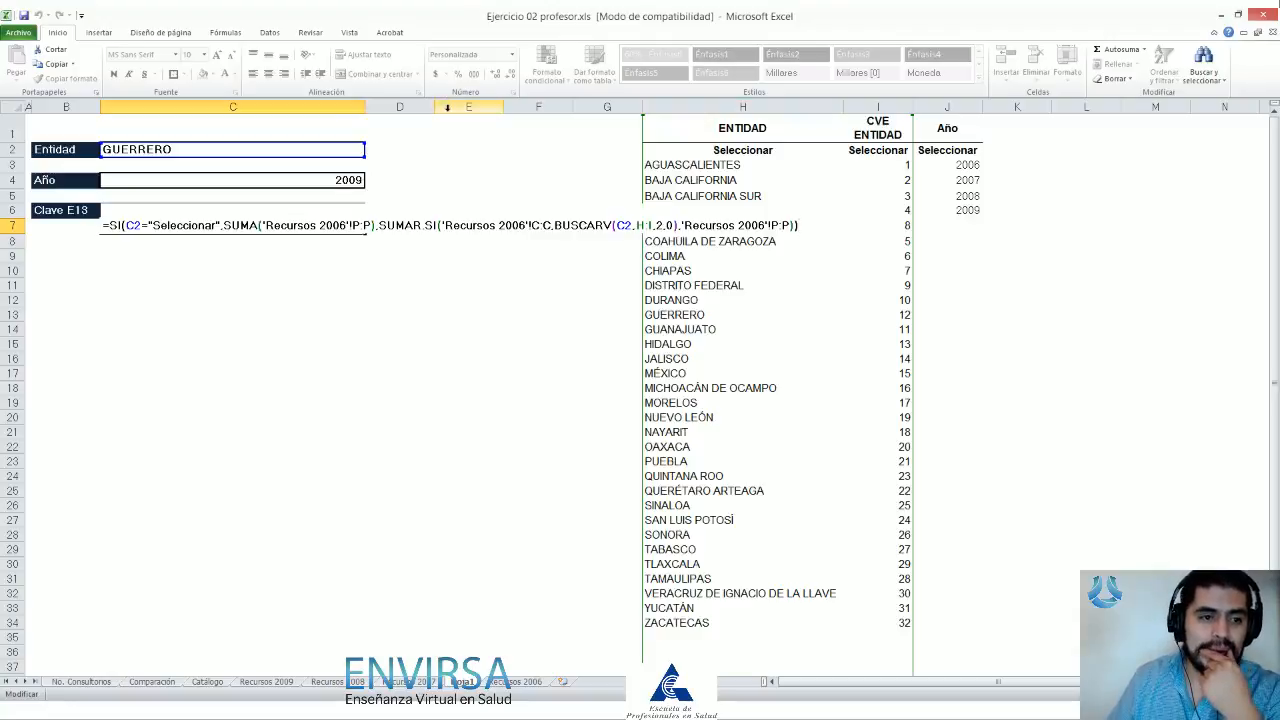
key(Return)
Step: Set both the Entidad selector in C2 and the Año selector in C4 to Seleccionar
click(358, 152)
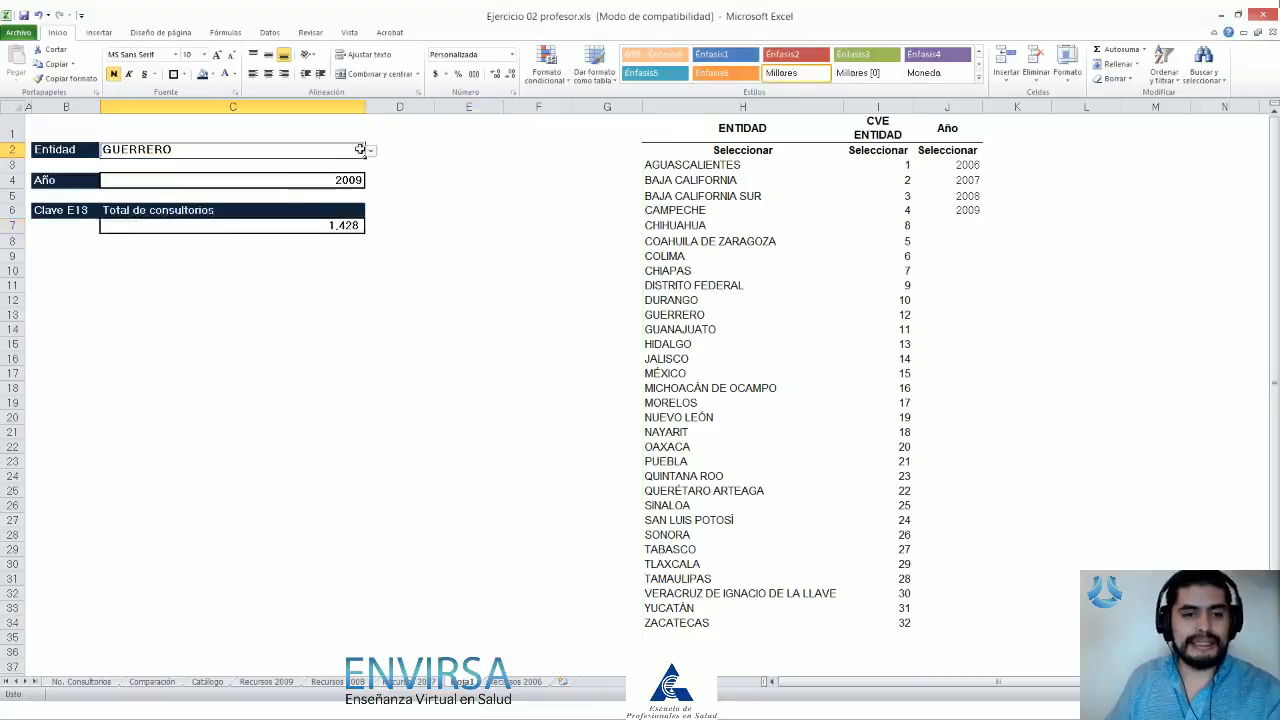
click(370, 155)
drag(368, 199, 368, 174)
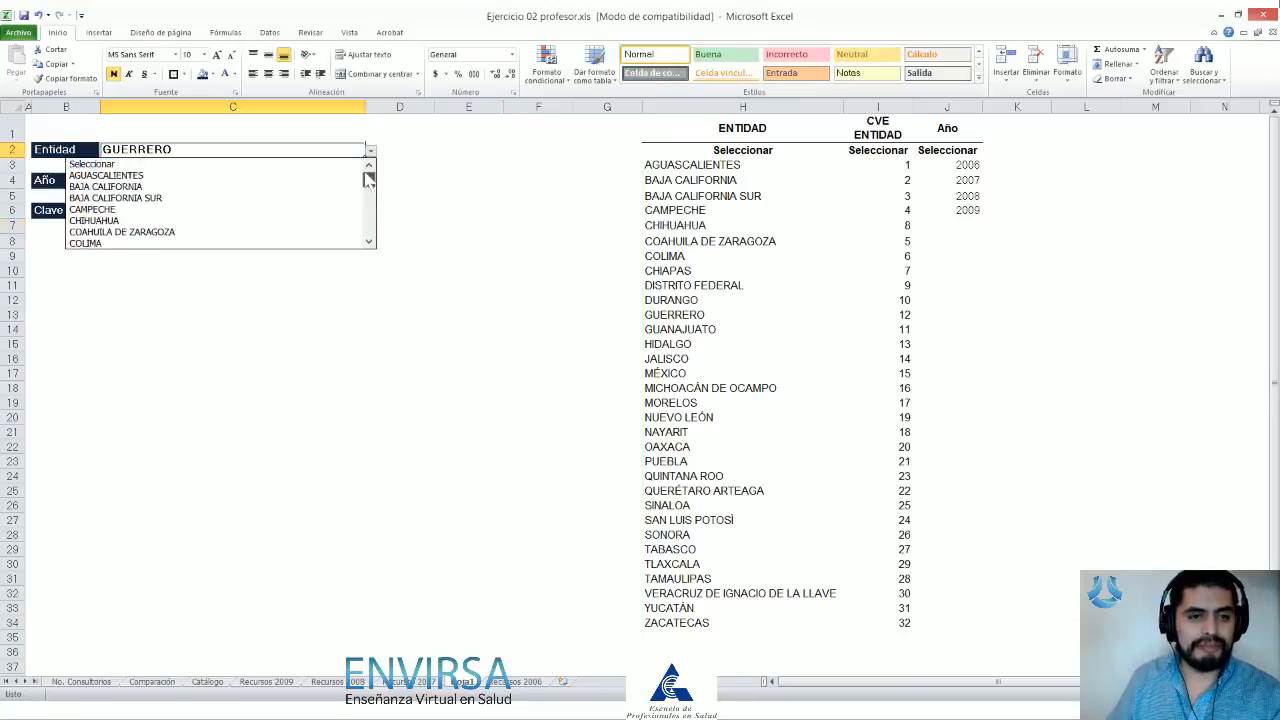
click(205, 164)
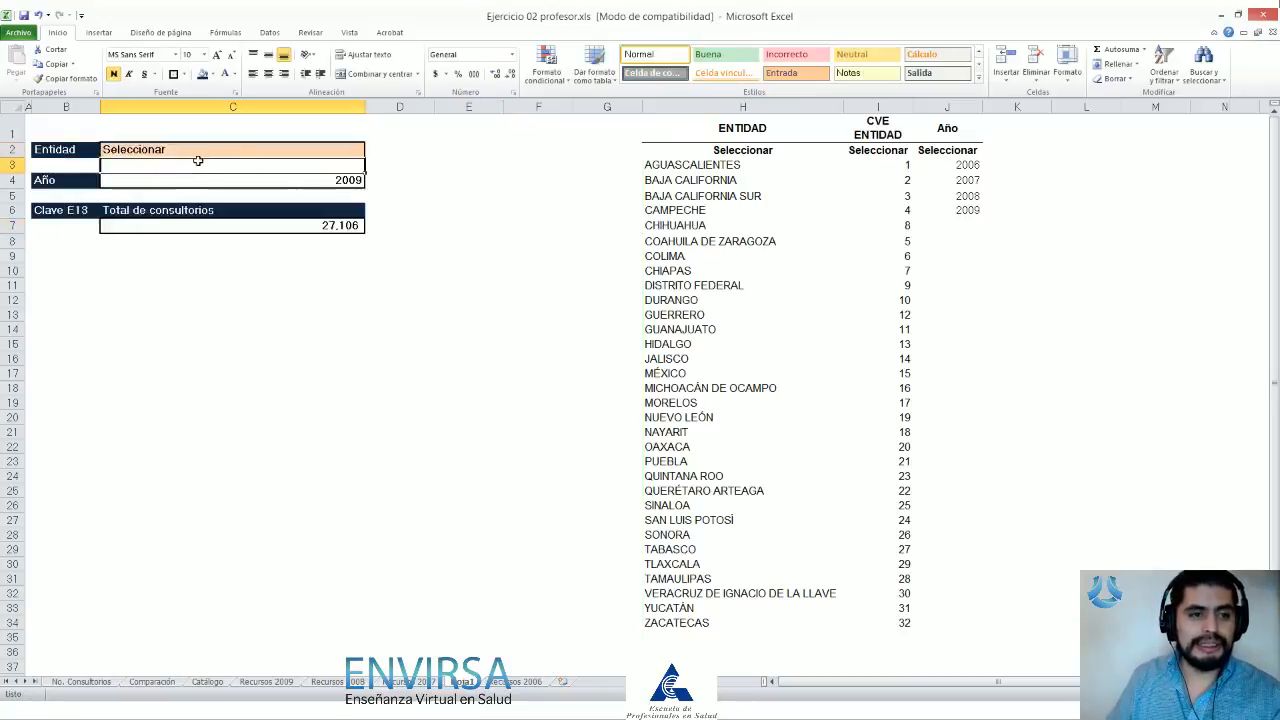
click(358, 183)
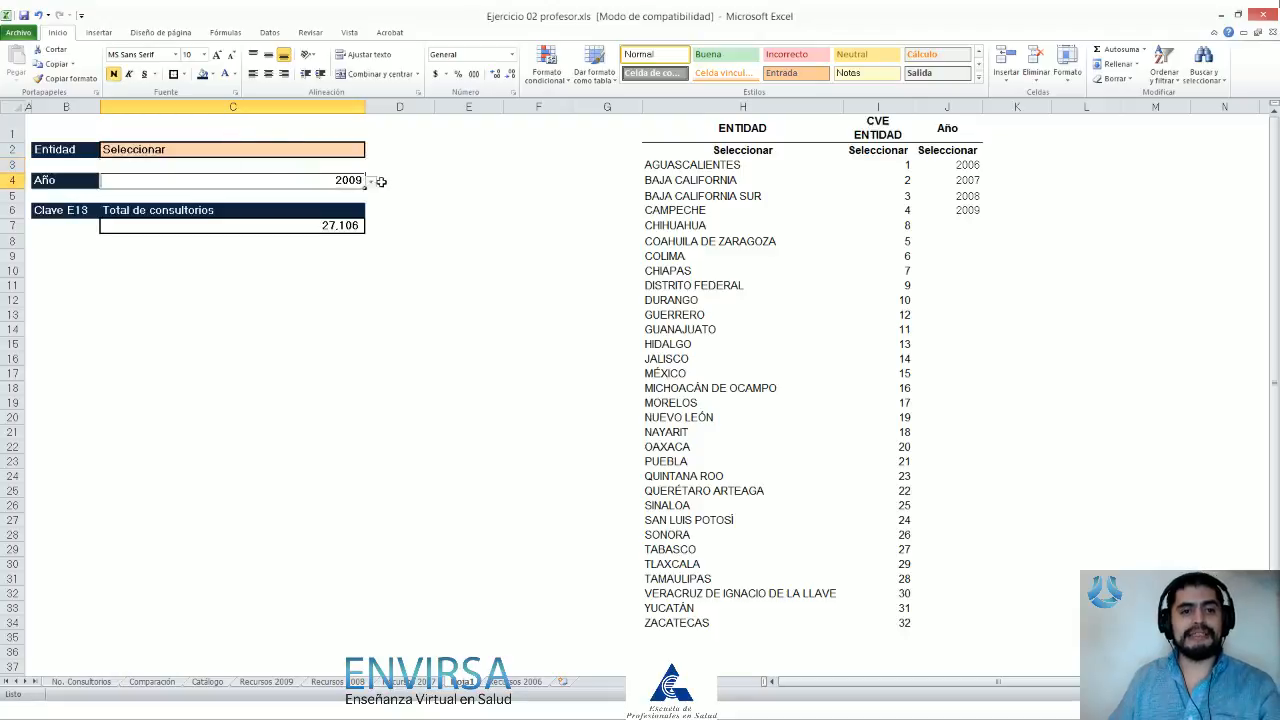
click(370, 181)
click(263, 194)
click(265, 195)
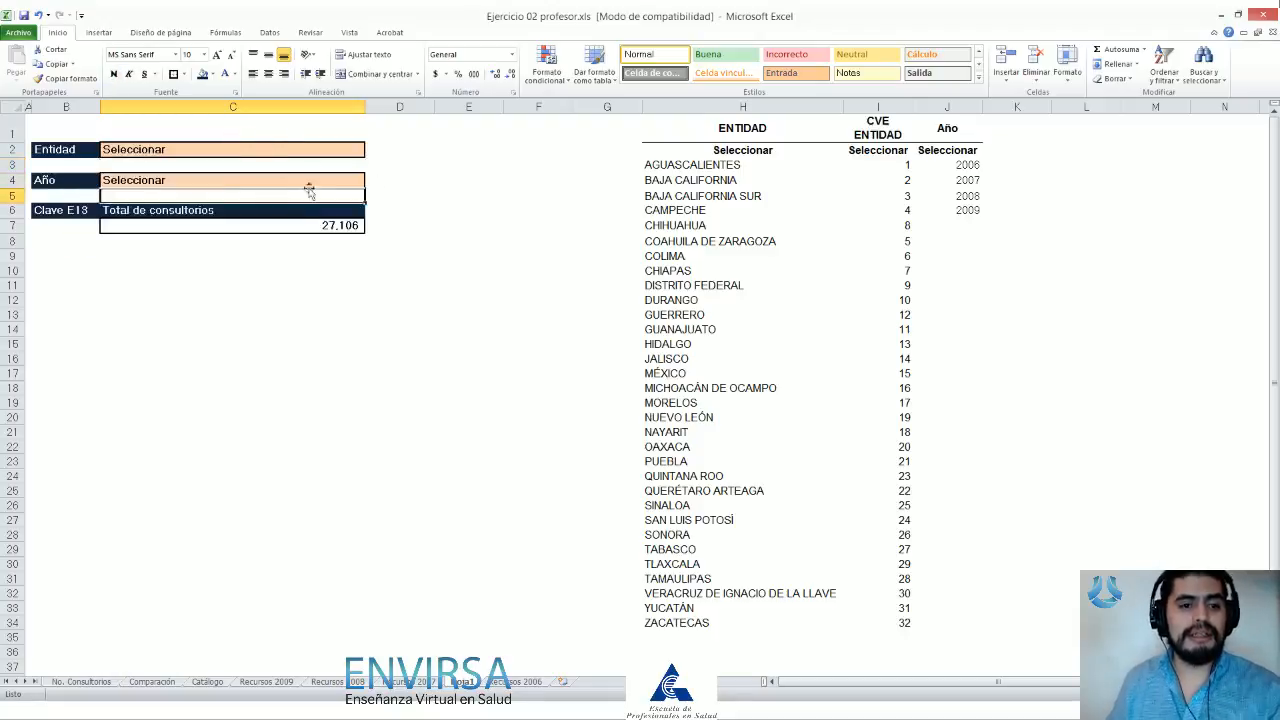
Step: Reduce the C7 formula to =SUMAR.SI('Recursos 2006'!C:C,BUSCARV(C2,H:I,2,0),'Recursos 2006'!P:P), removing the outer SI condition
click(351, 225)
double_click(351, 225)
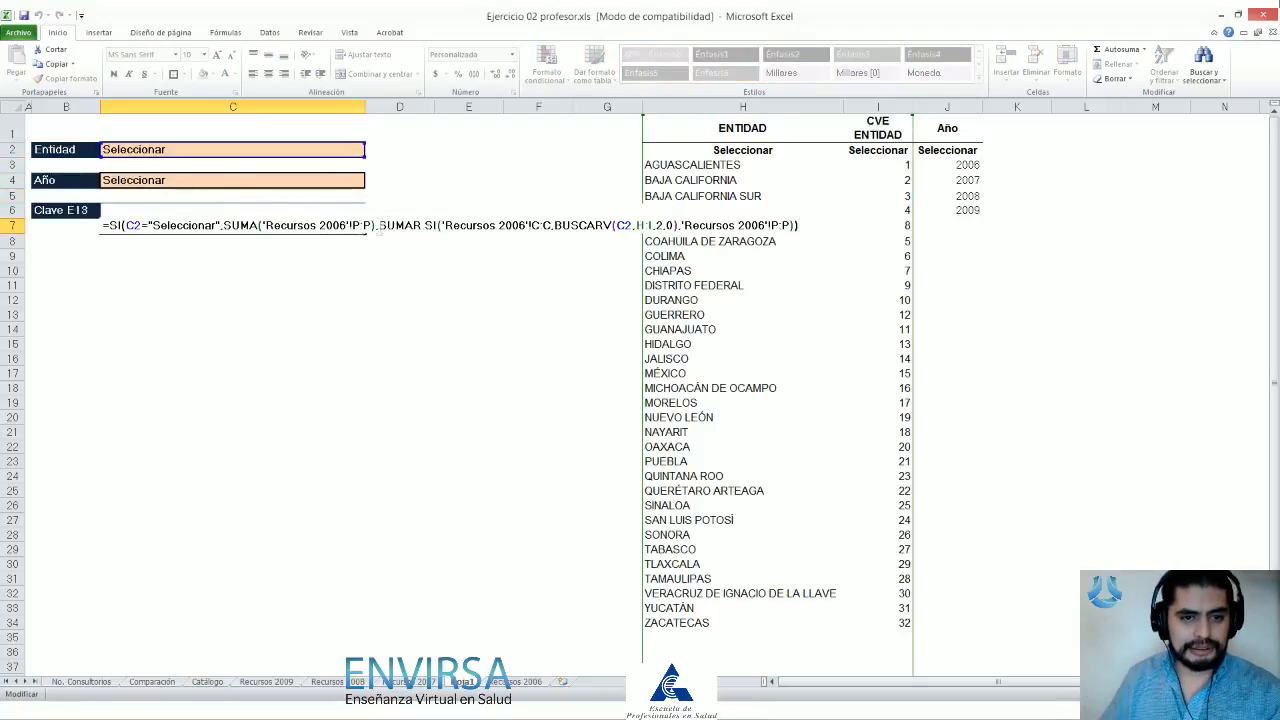
drag(378, 226, 100, 226)
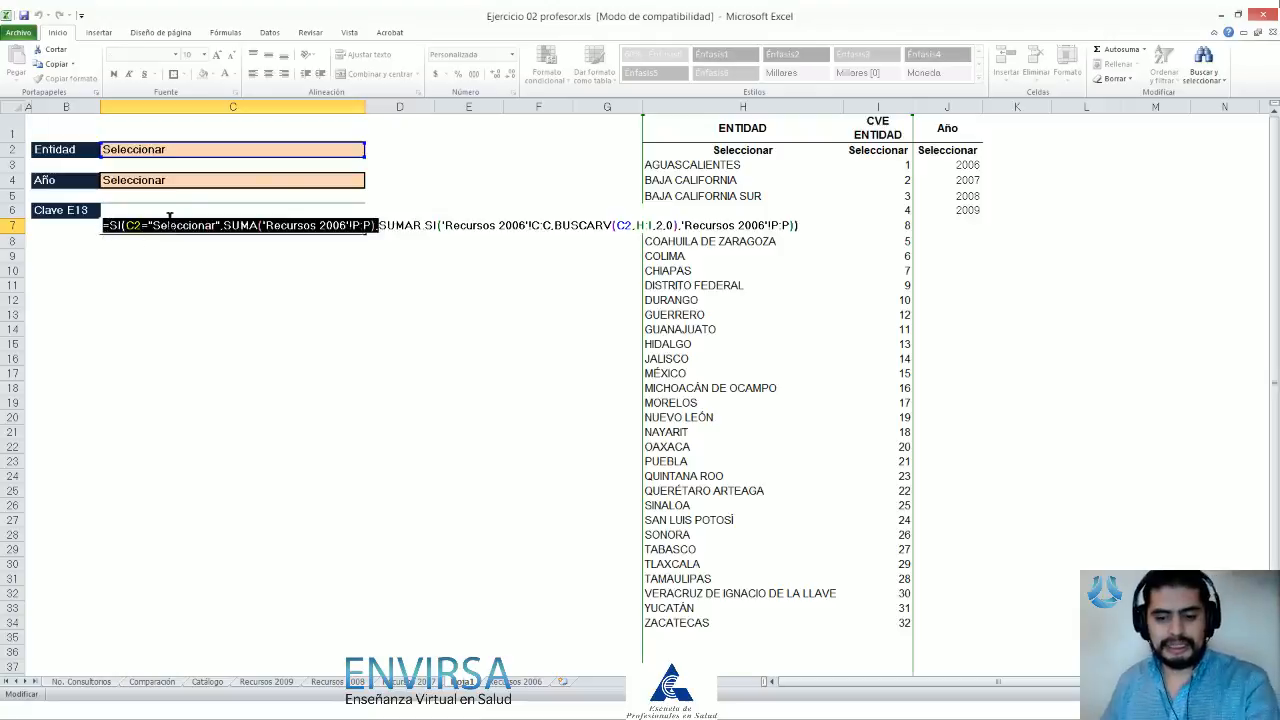
key(Delete)
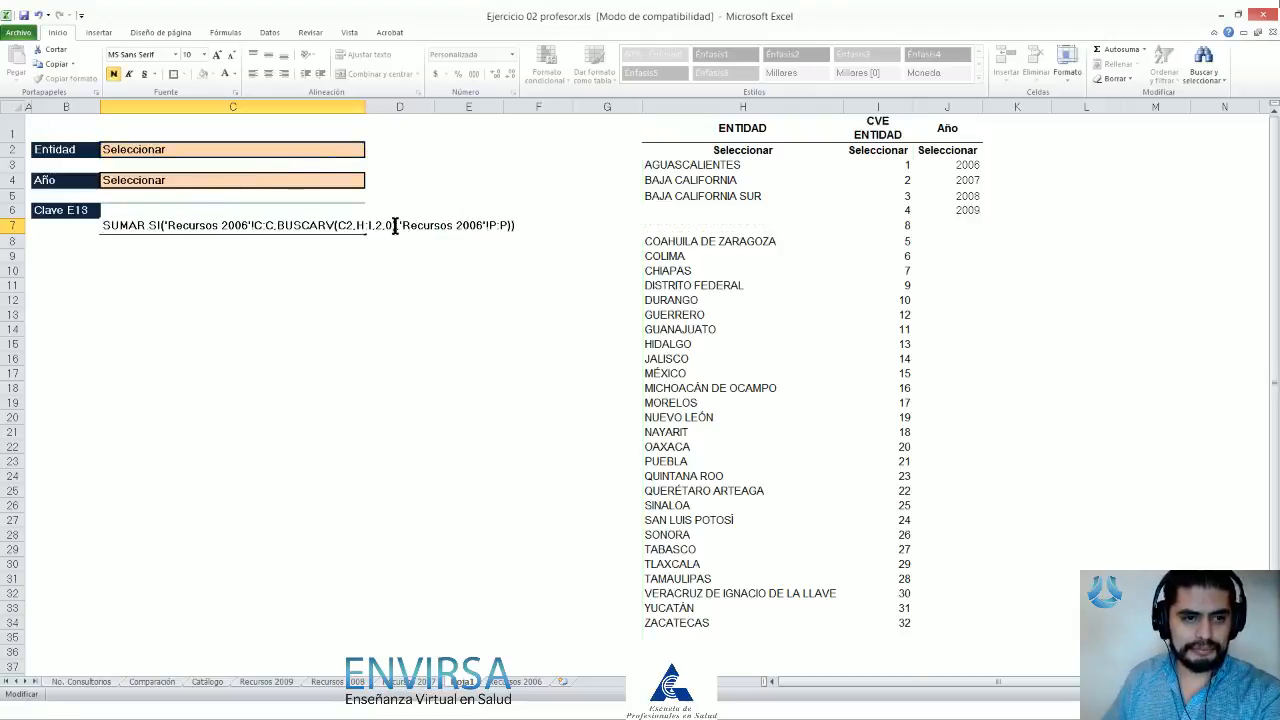
drag(221, 226, 564, 219)
click(534, 222)
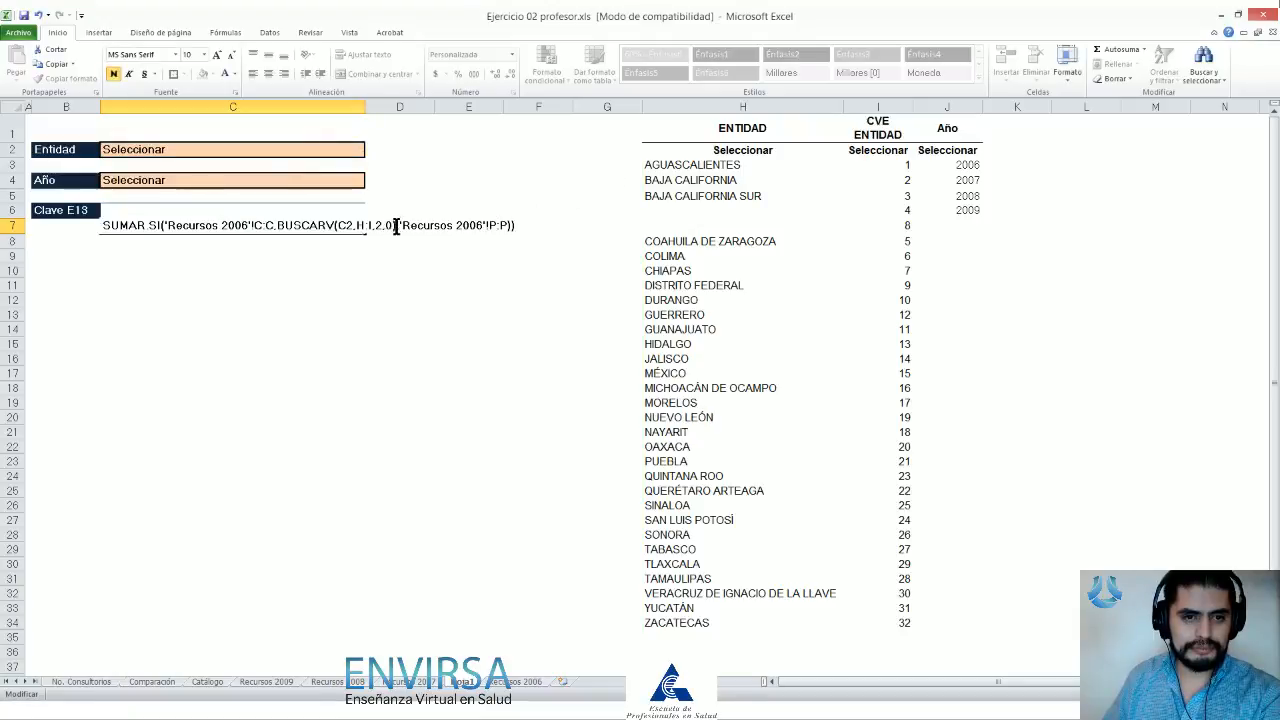
double_click(397, 227)
click(398, 227)
key(BackSpace)
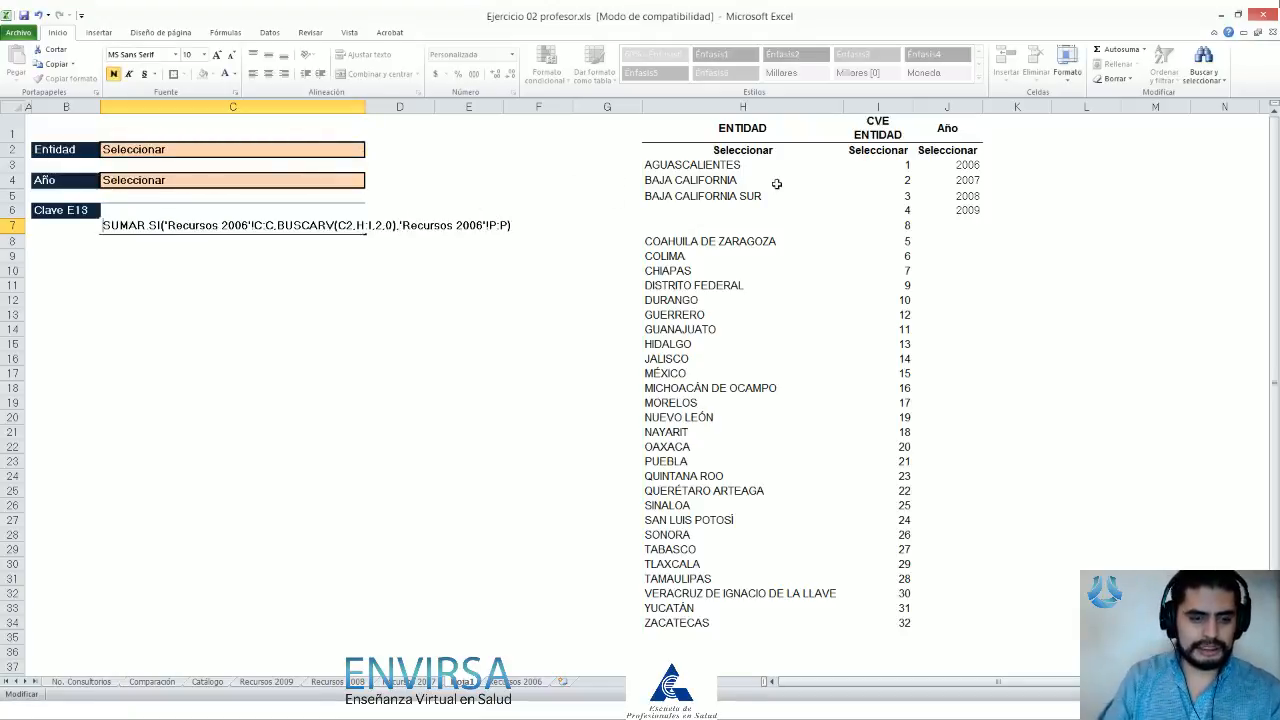
key(Return)
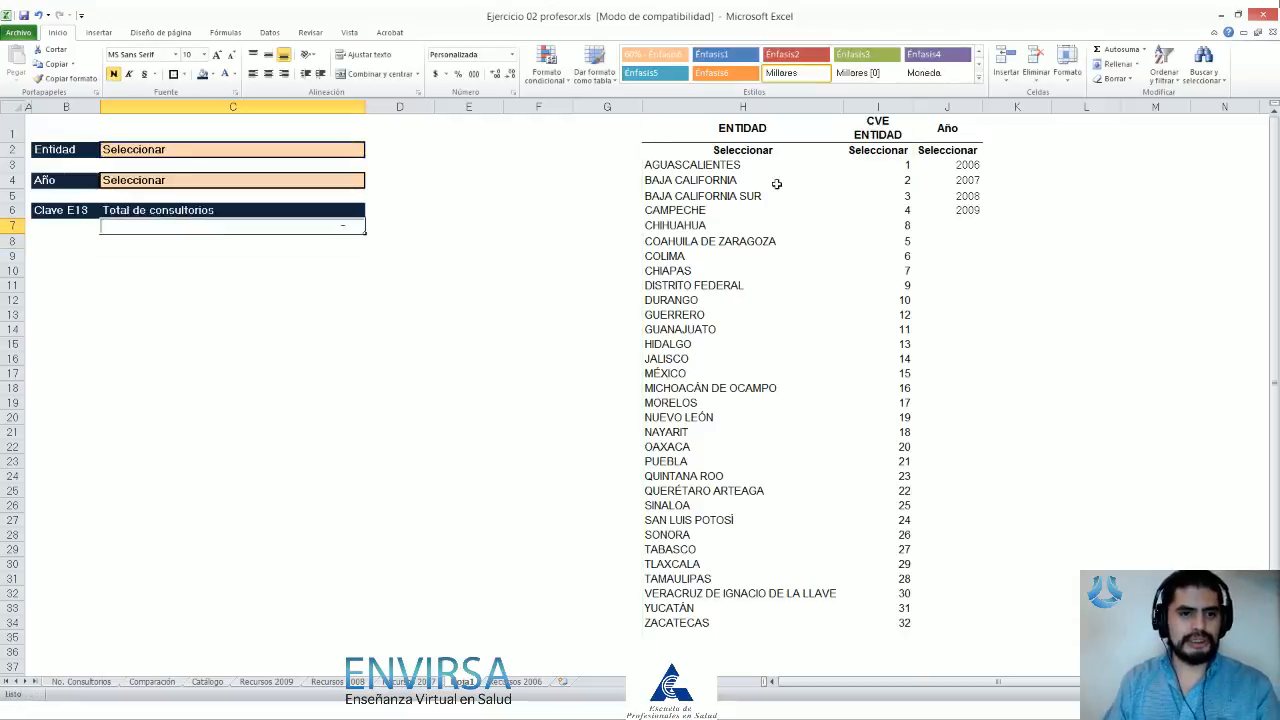
Step: Set the Entidad selector in C2 to AGUASCALIENTES and review the shortened formula in C7 without changing it
click(276, 148)
click(370, 151)
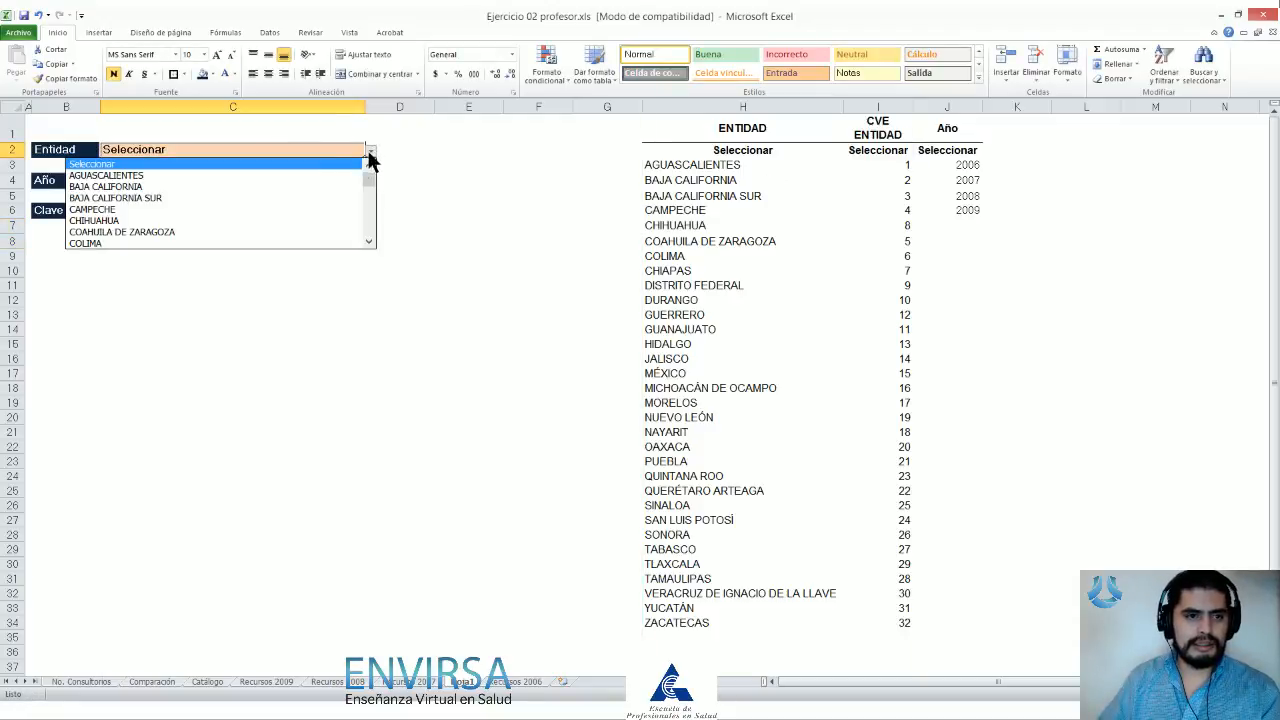
click(331, 177)
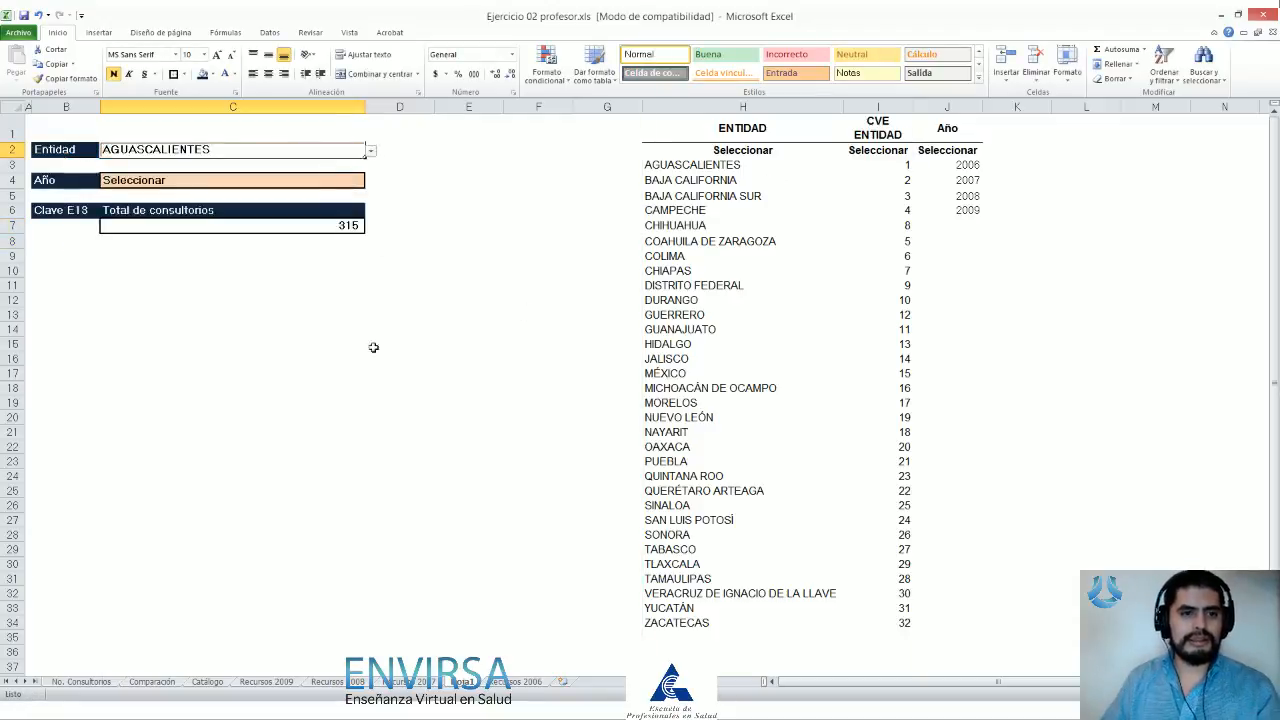
click(215, 224)
double_click(215, 224)
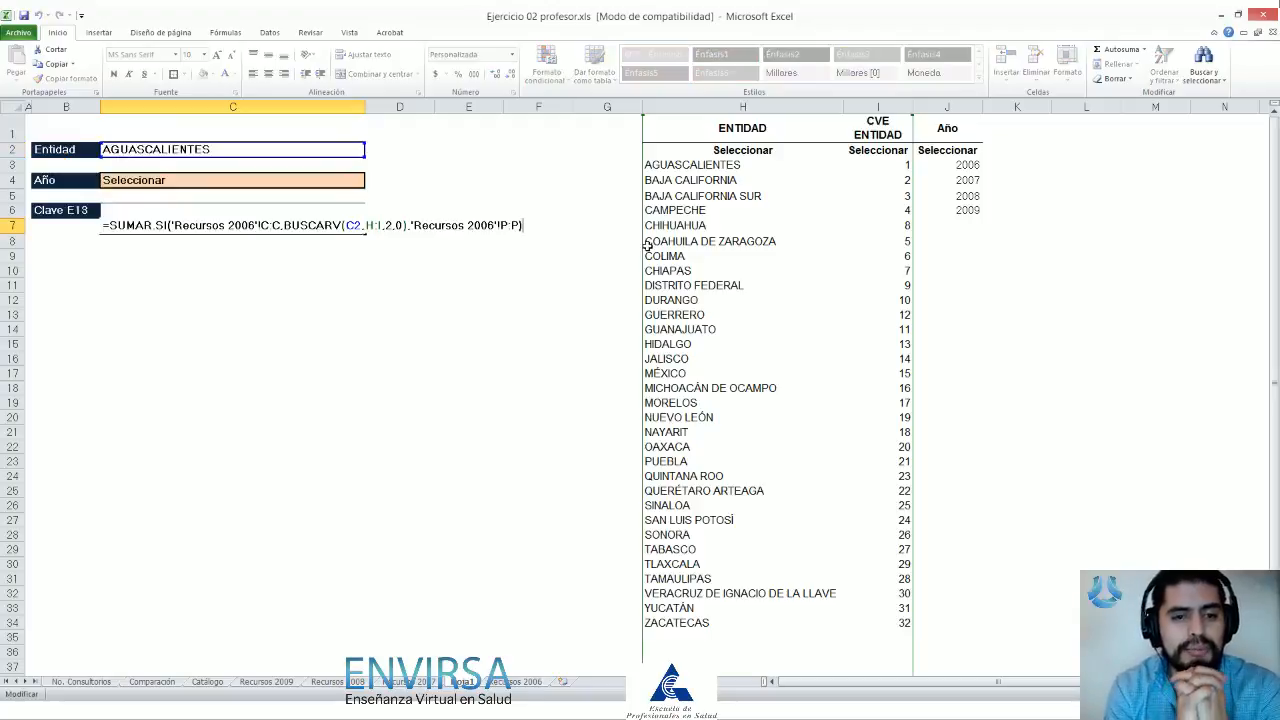
key(Escape)
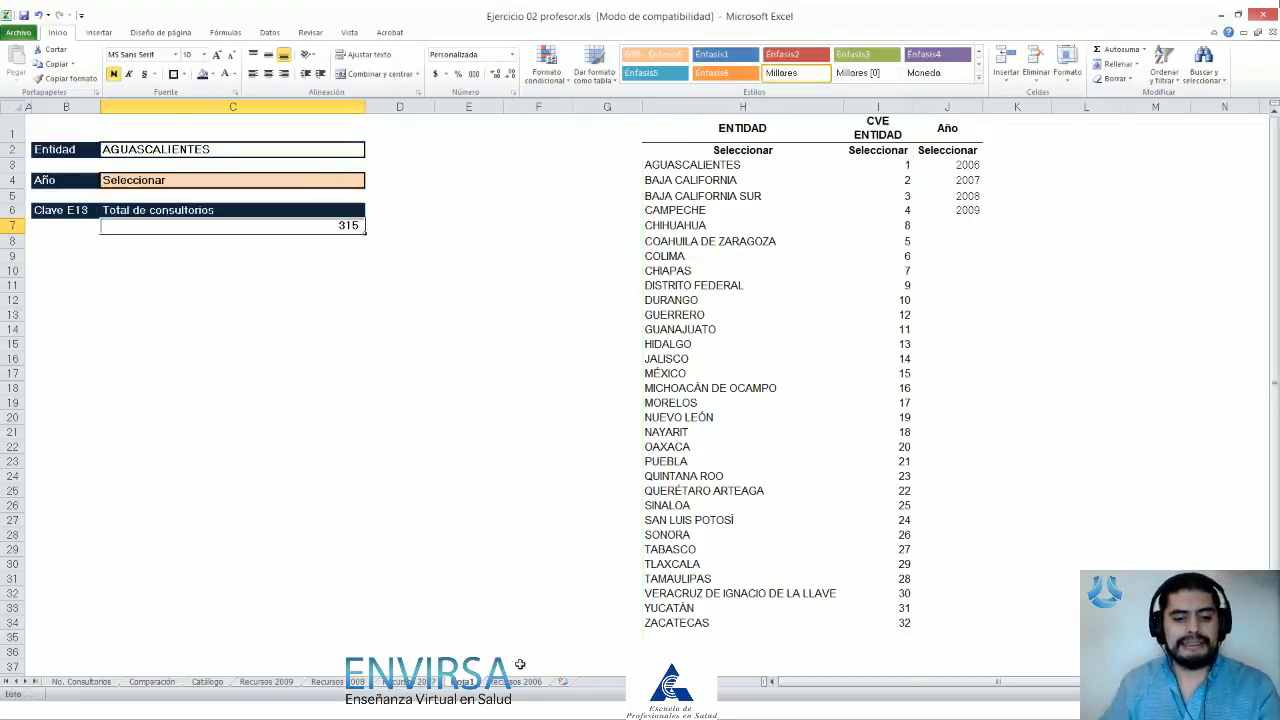
Step: Move the Hoja1 sheet after Recursos 2006 and check the E13 column and first columns on Recursos 2006
drag(463, 682, 562, 681)
click(479, 681)
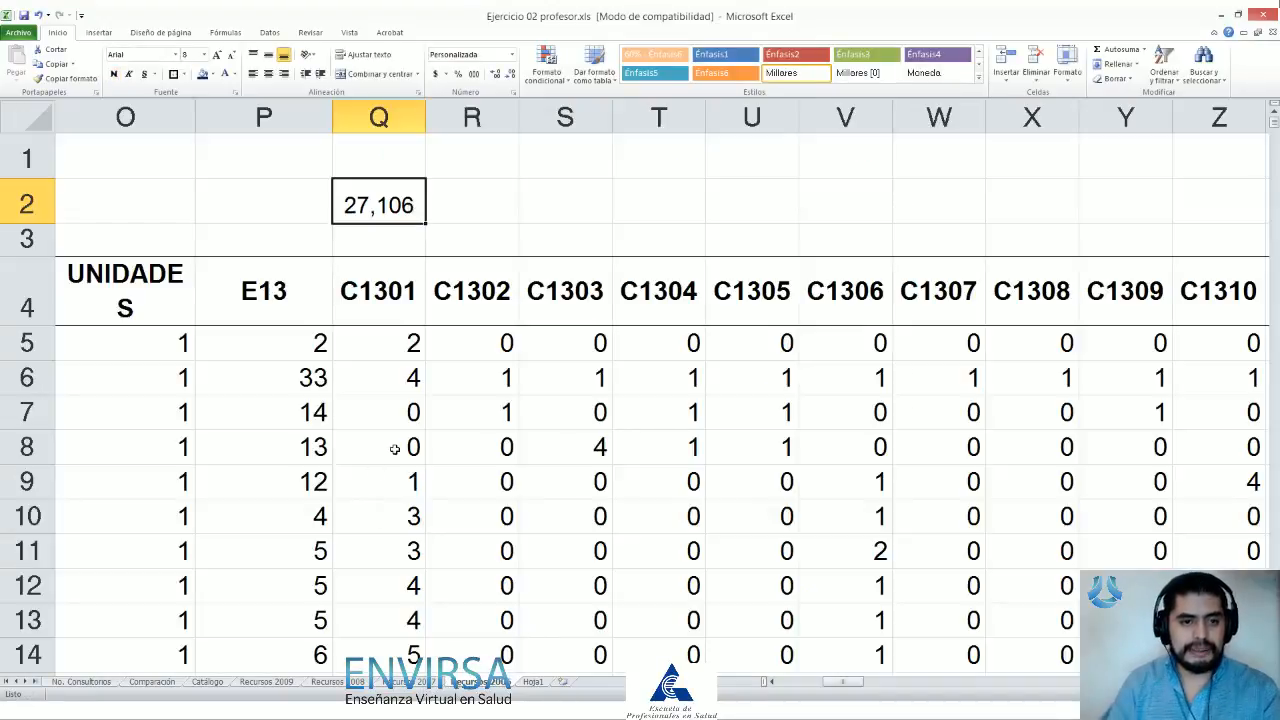
key(Down)
key(Down)
key(Left)
key(ctrl+space)
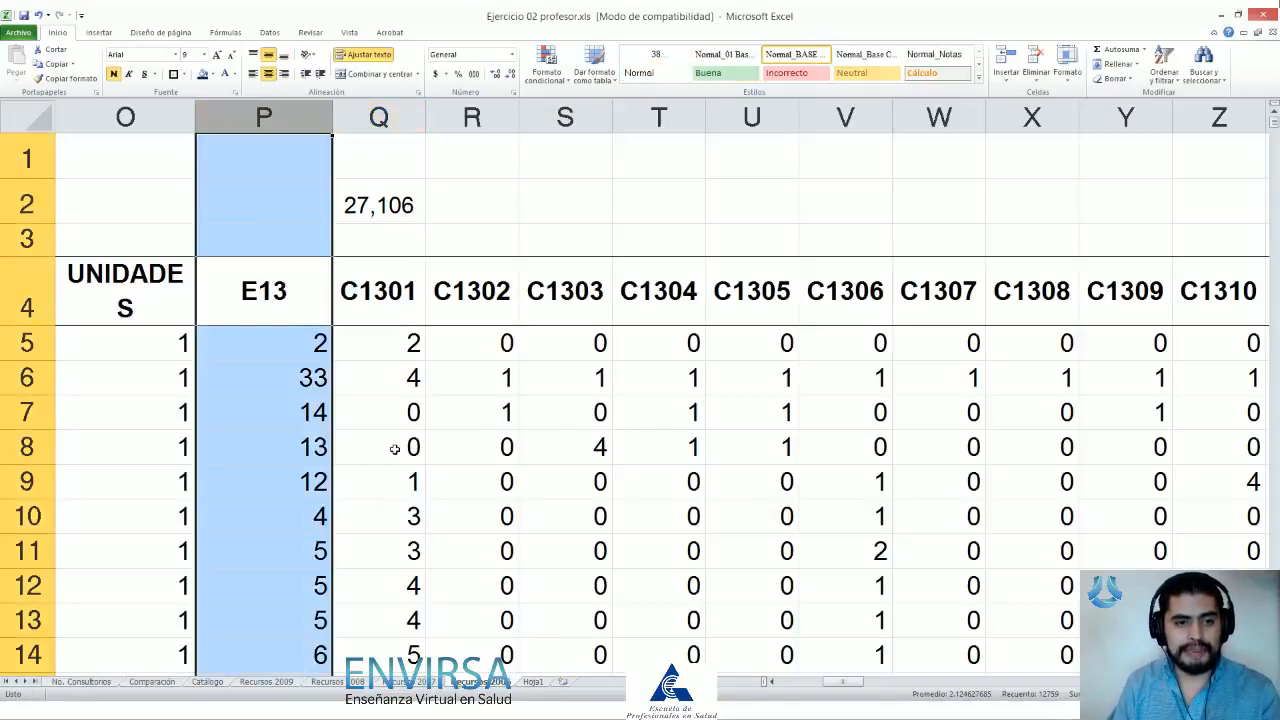
key(Home)
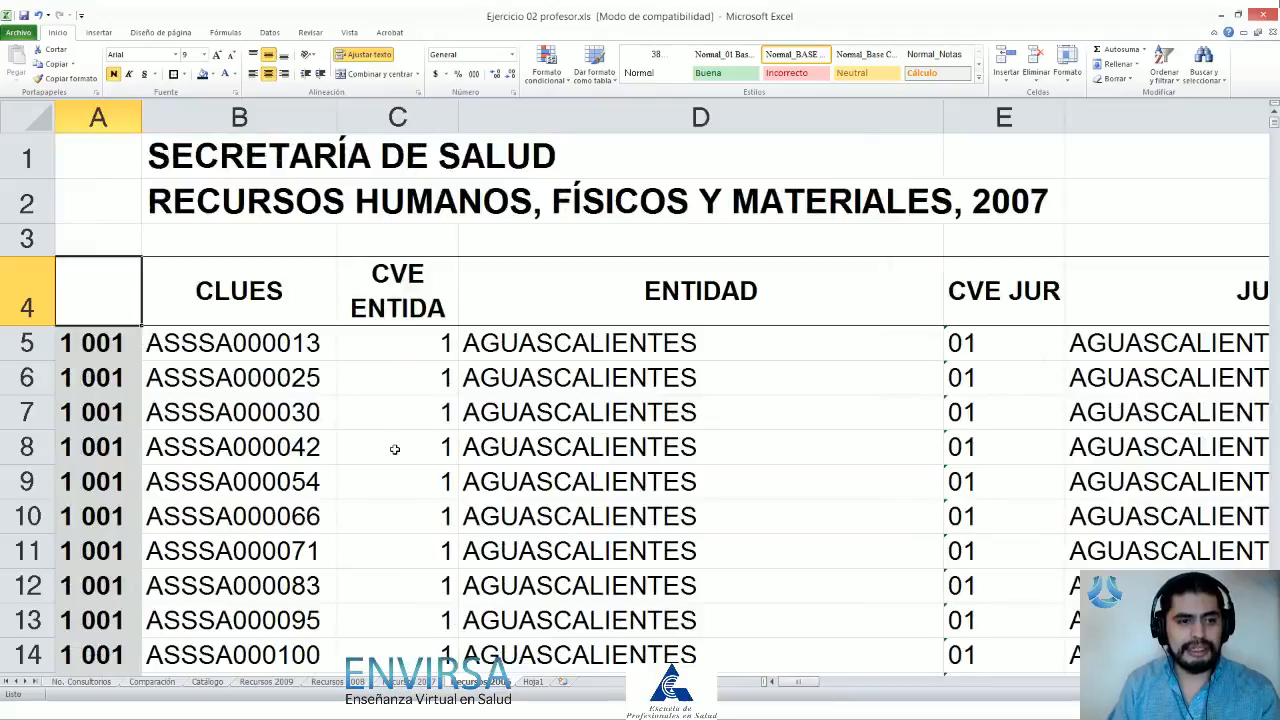
key(ctrl+space)
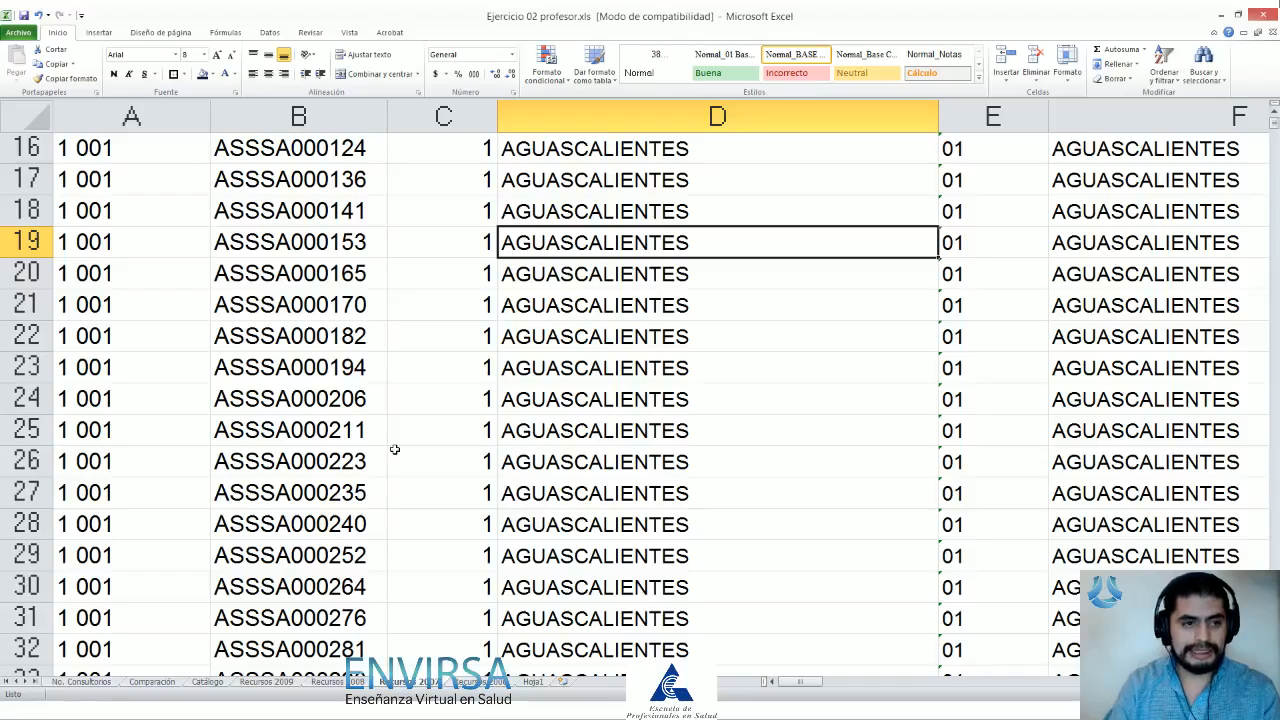
Step: Examine the column layout of the Recursos 2007, Recursos 2008 and Recursos 2009 sheets, including the state key columns
key(ctrl+Home)
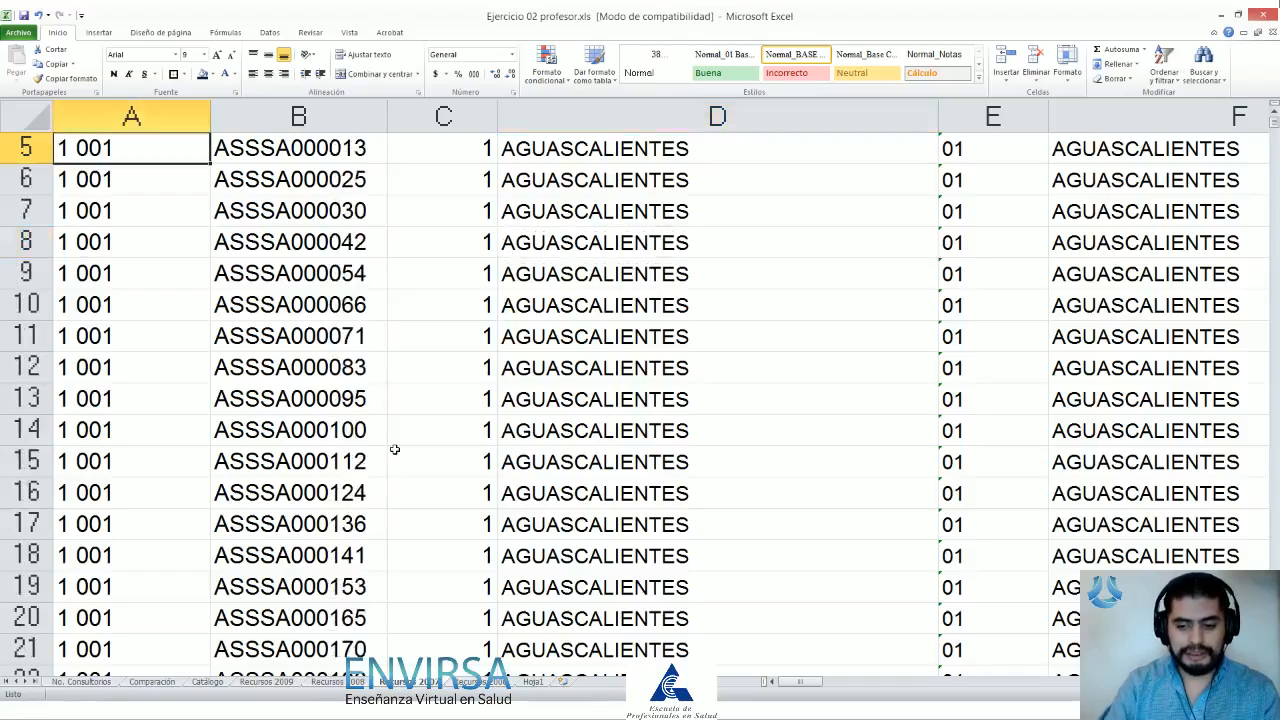
key(ctrl+Home)
key(ctrl+shift+Down)
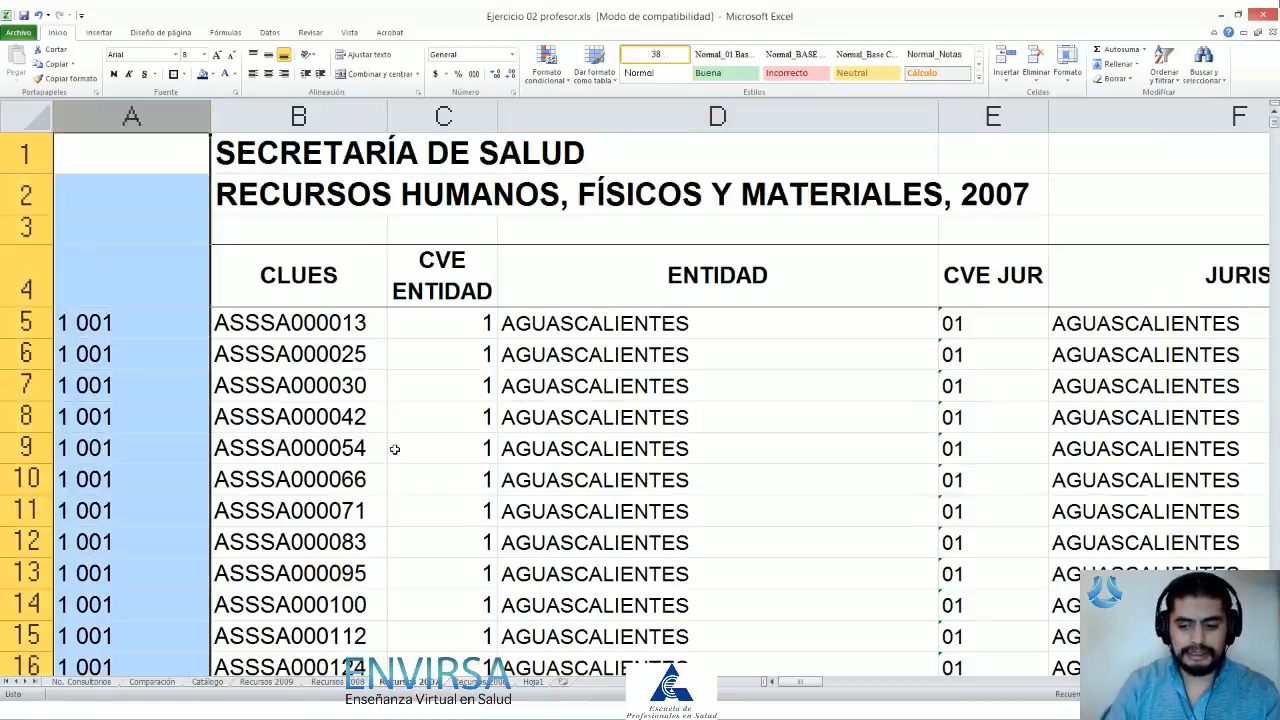
key(ctrl+Page_Up)
key(ctrl+Home)
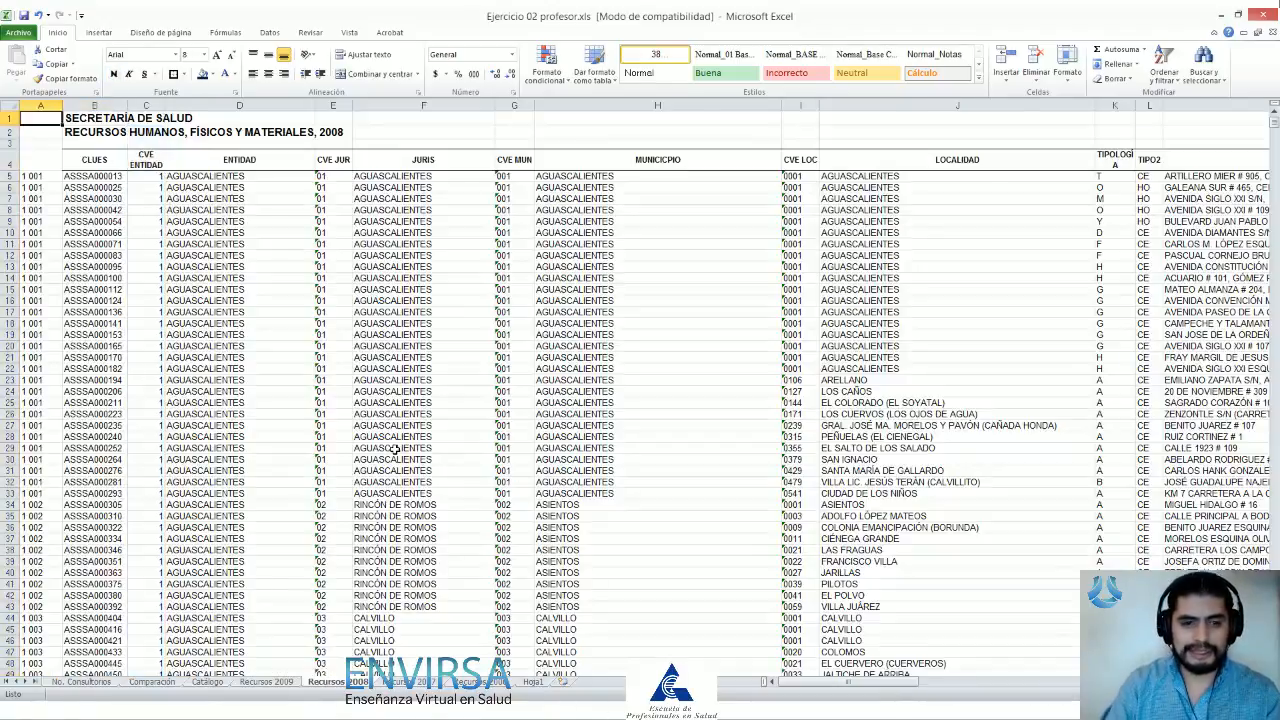
key(ctrl+Page_Up)
key(ctrl+Home)
key(Right)
key(Right)
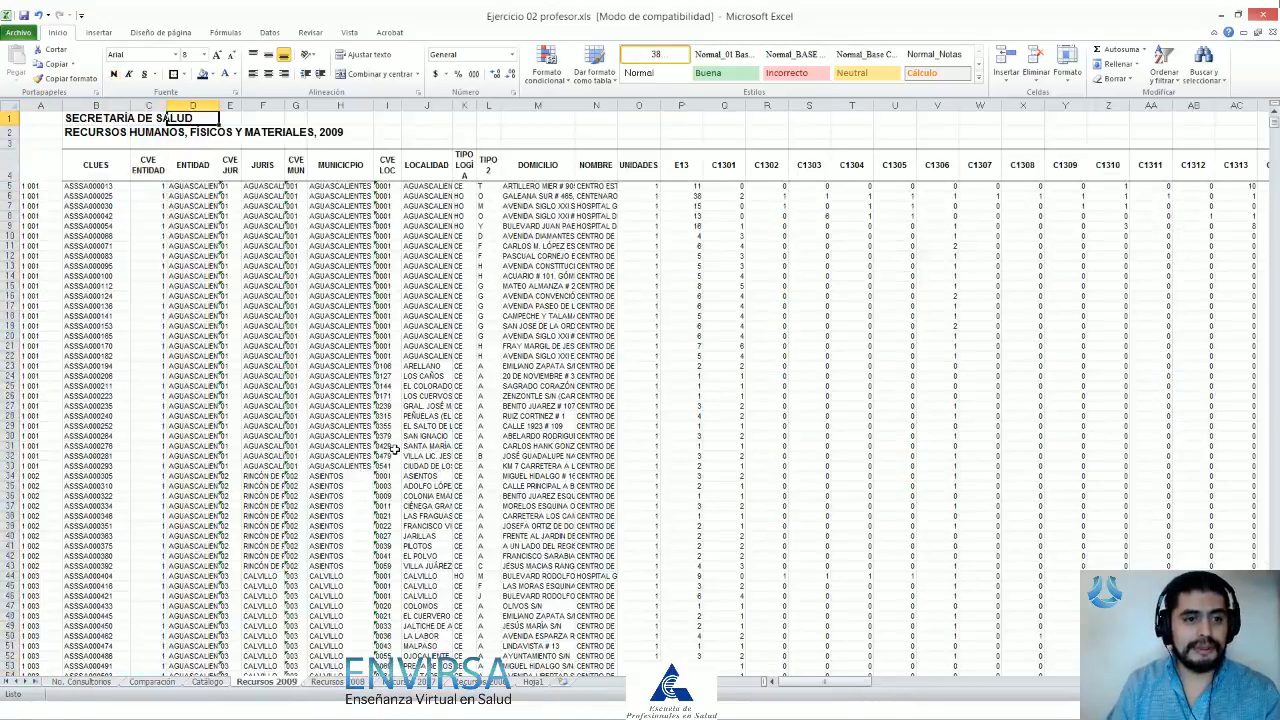
key(ctrl+shift+Down)
key(shift+Right)
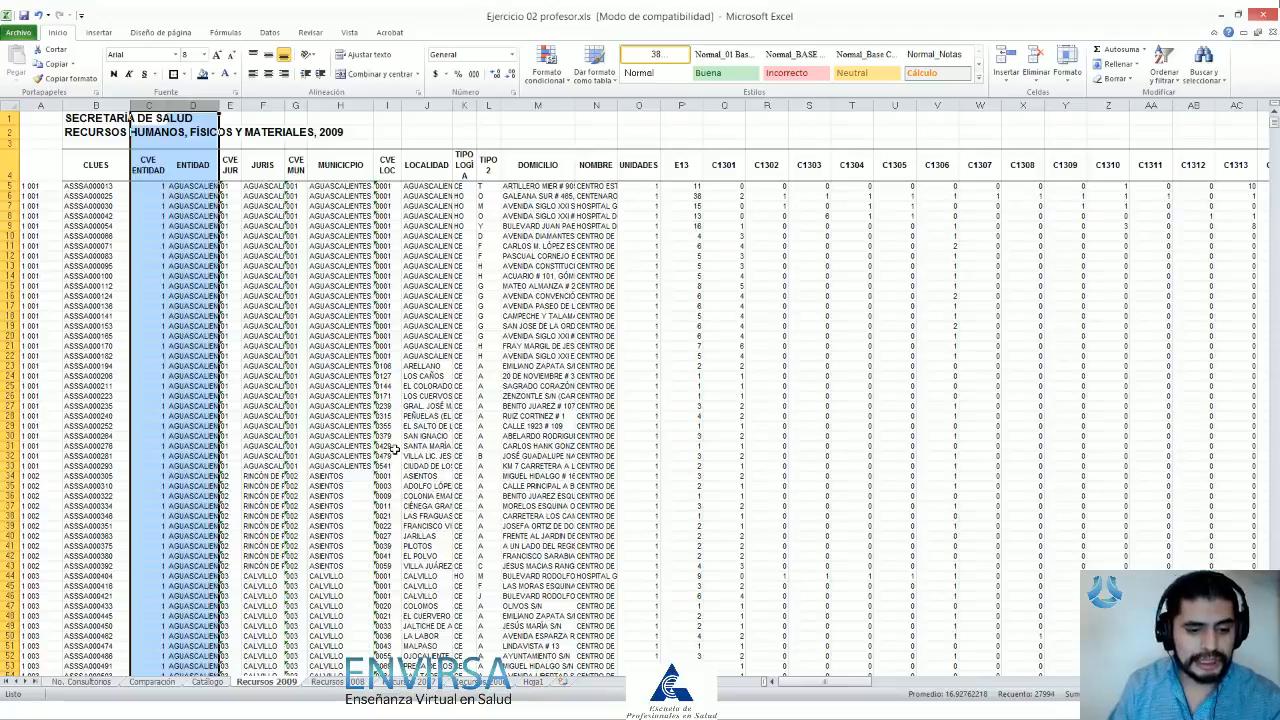
Step: Return to the Hoja1 sheet and review the ranges used by the C7 formula, leaving it as it is
key(ctrl+Page_Down)
key(ctrl+Page_Down)
key(ctrl+Page_Down)
key(ctrl+Page_Down)
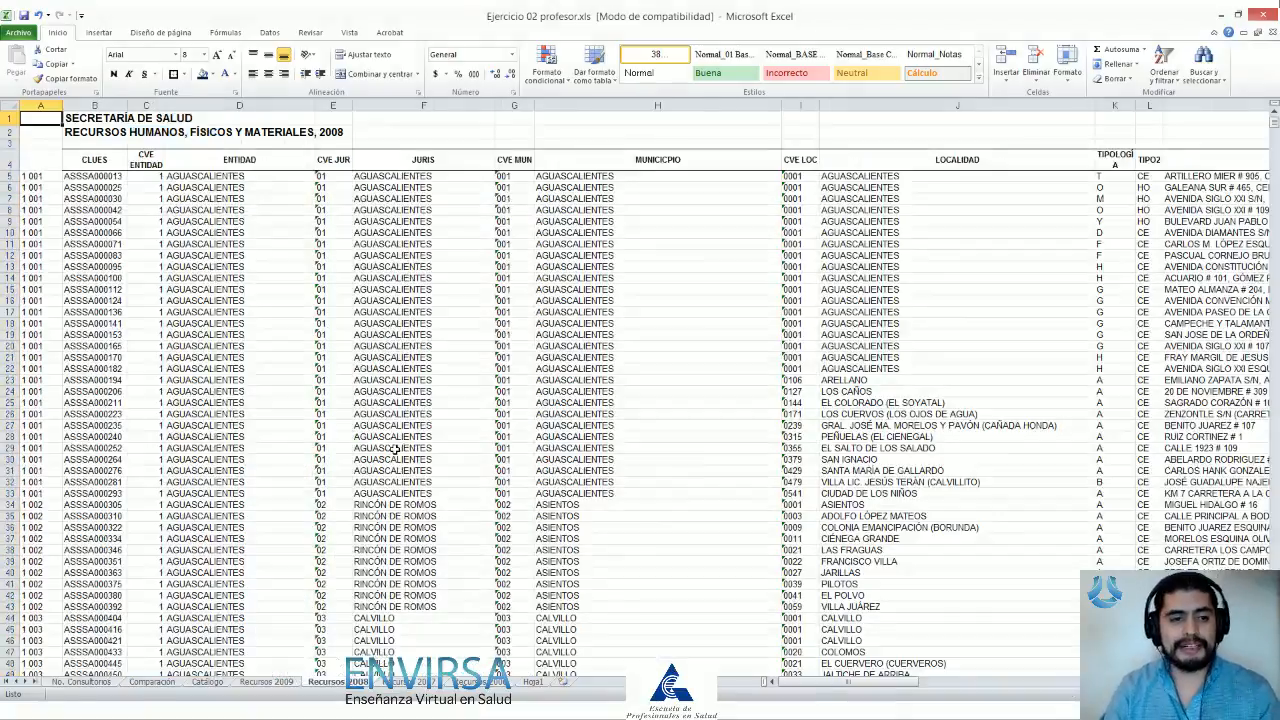
key(F2)
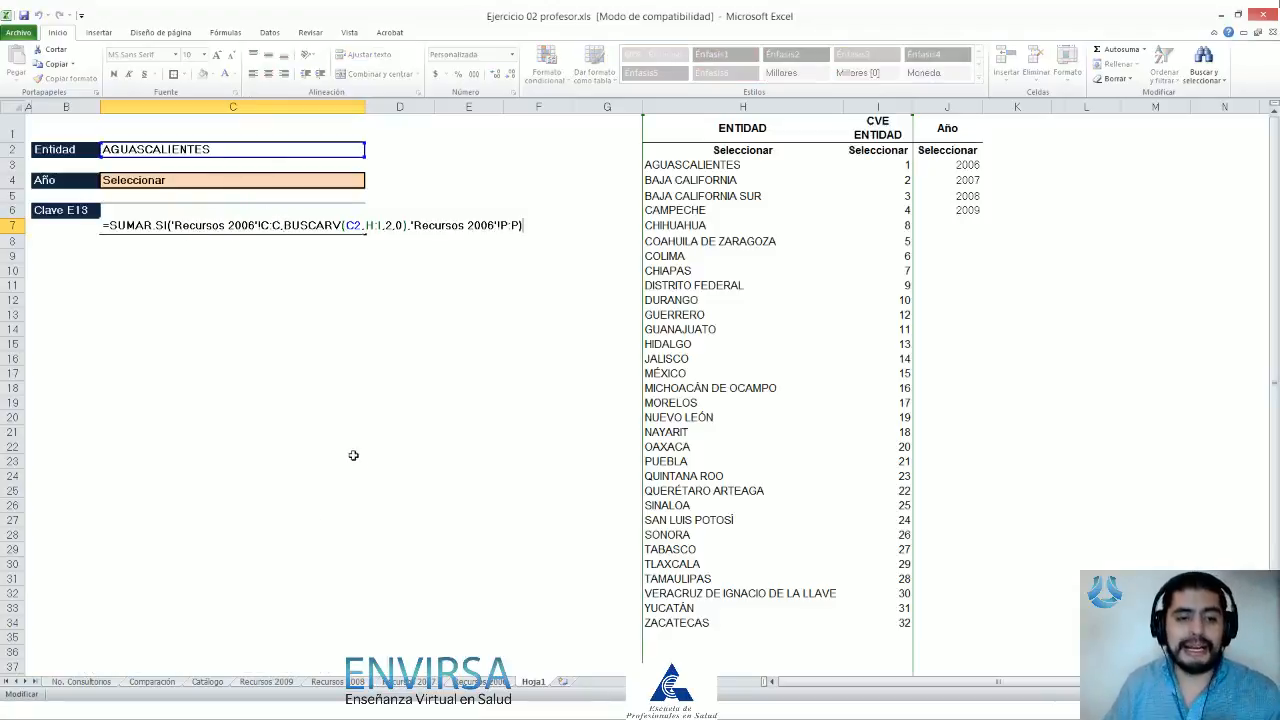
key(Escape)
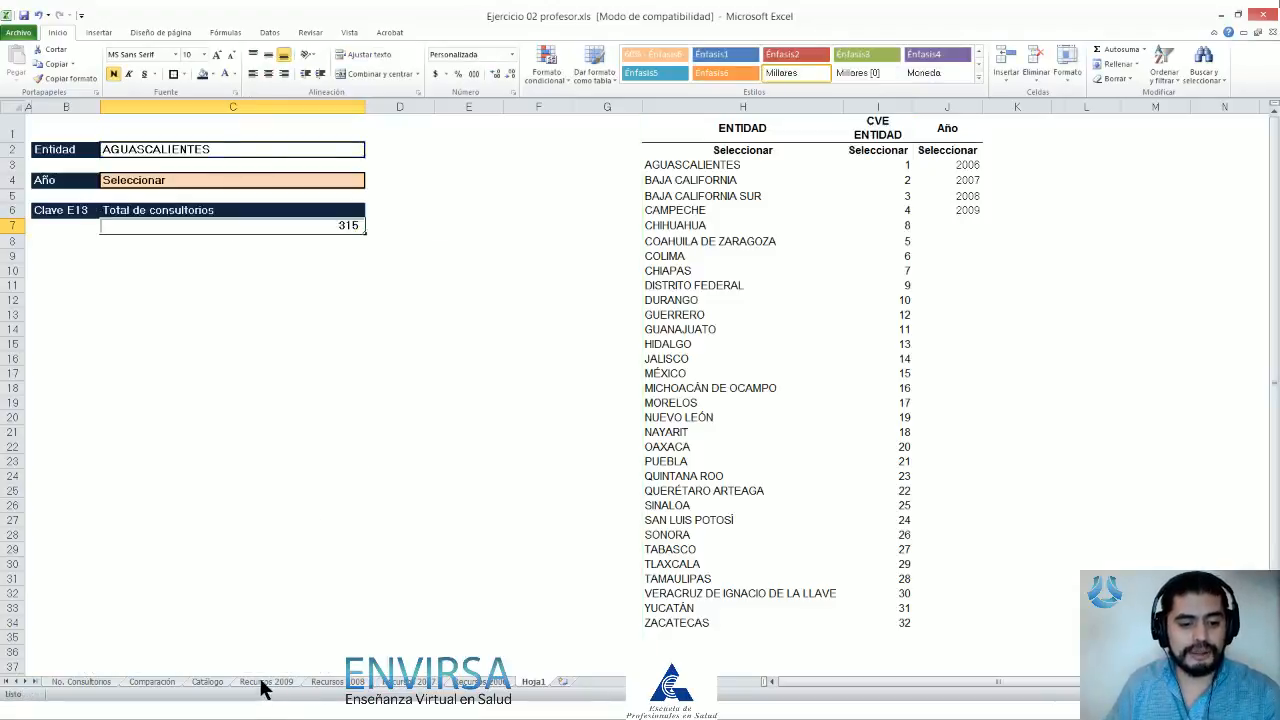
Step: Check that CVE ENTIDAD is in column C on the Recursos 2009, Recursos 2008 and Recursos 2007 sheets
click(266, 682)
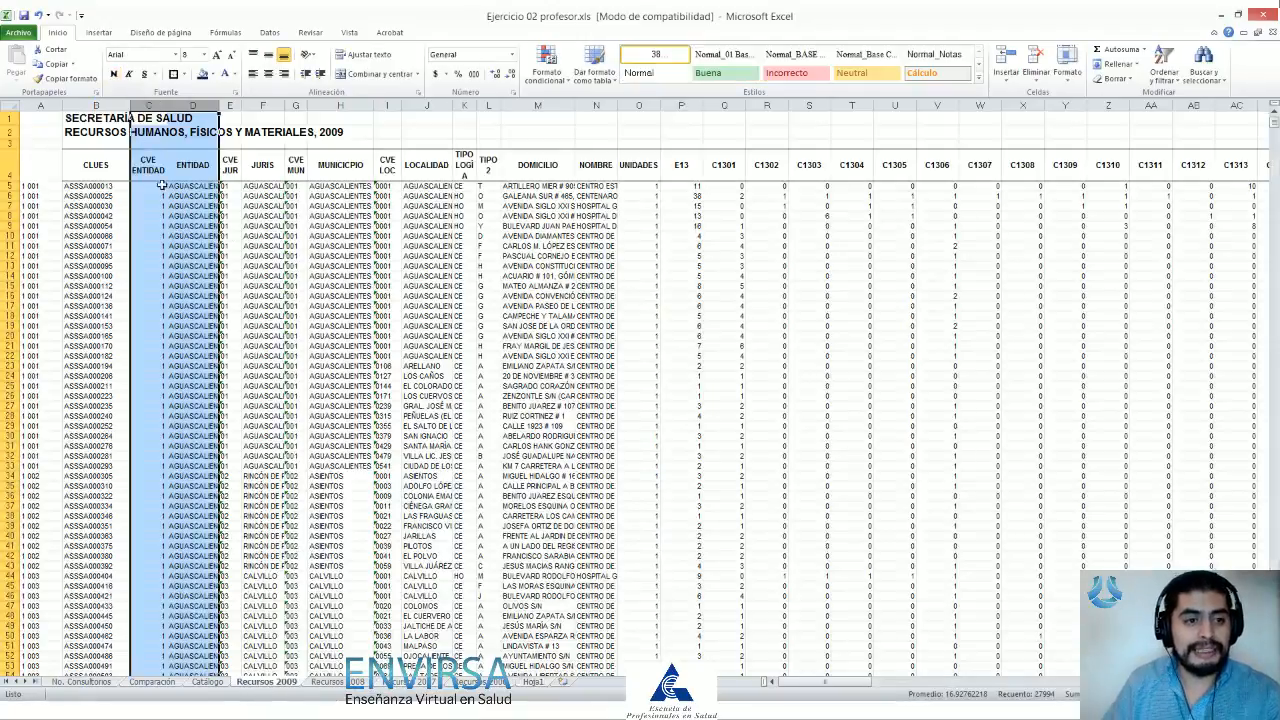
click(148, 105)
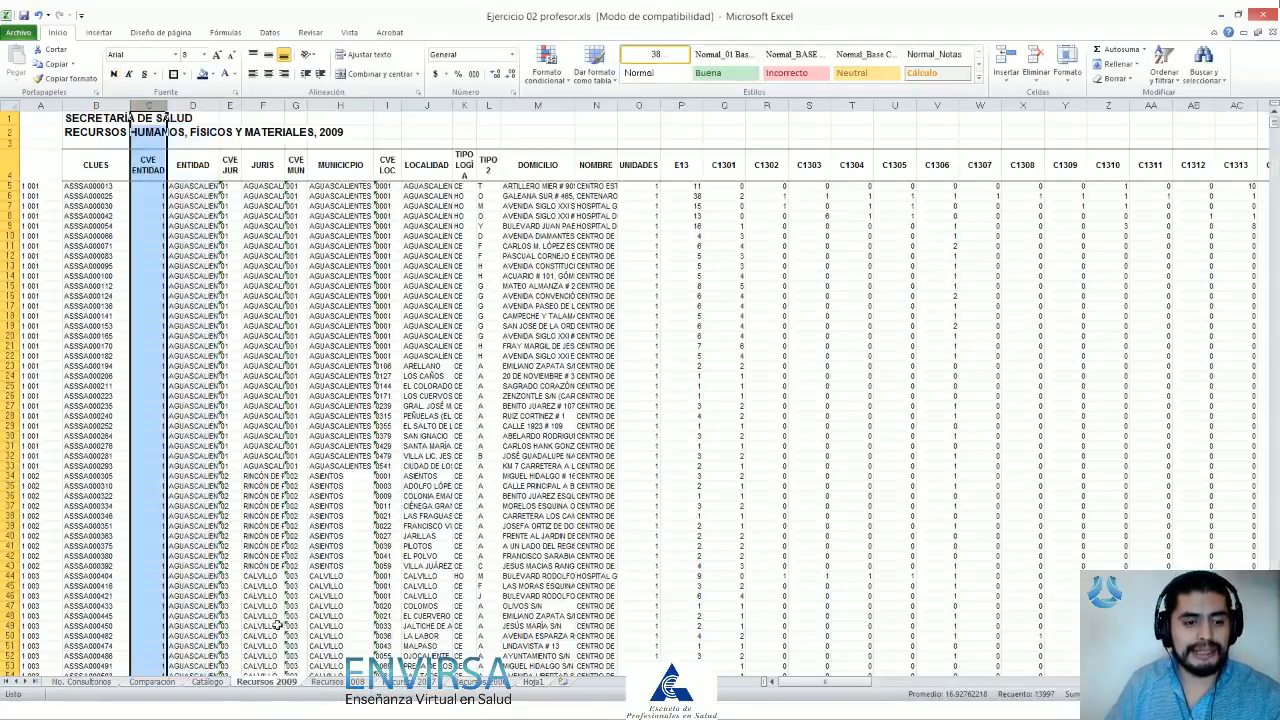
click(326, 682)
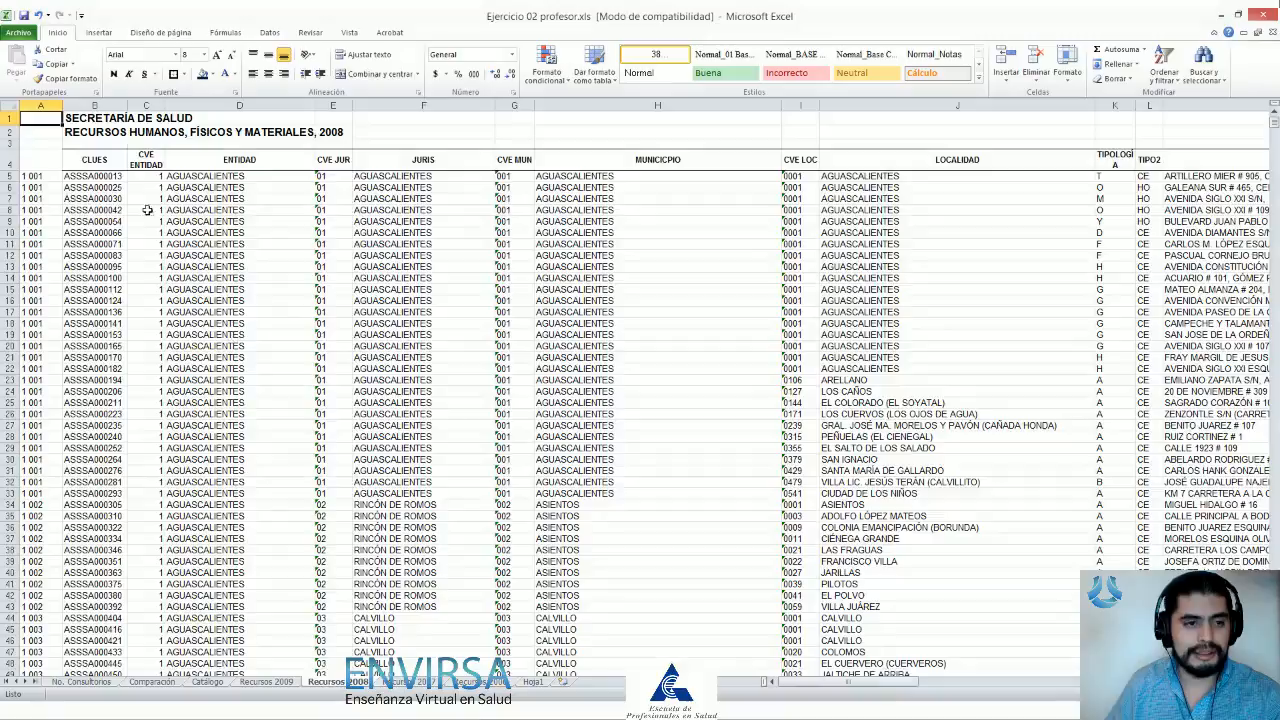
click(146, 105)
click(414, 686)
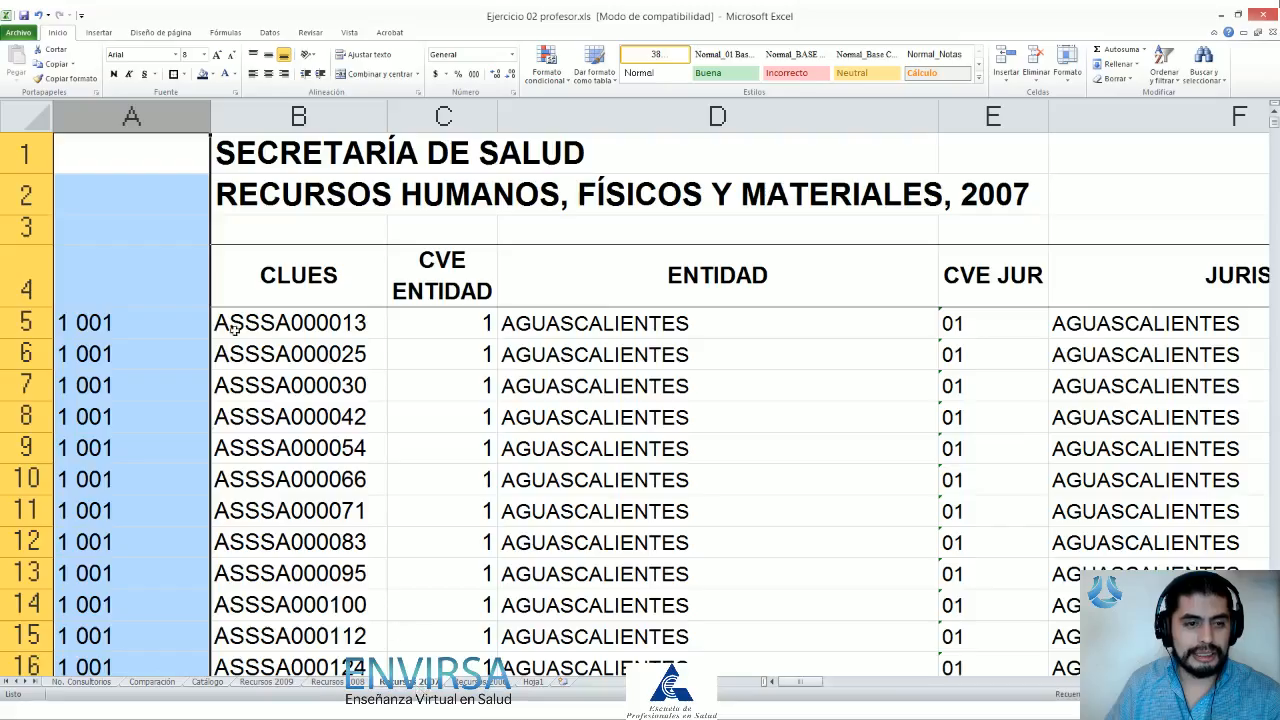
scroll(240, 338, down, 5)
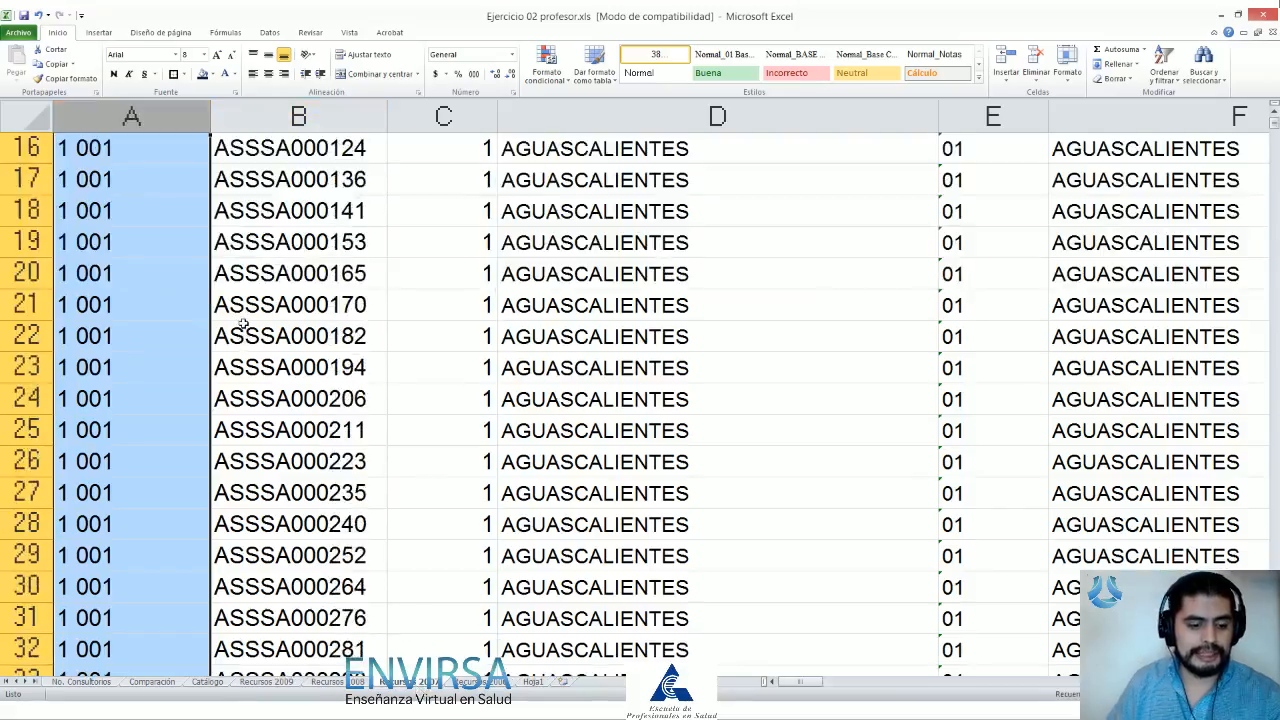
ctrl+scroll(245, 338, down, 5)
key(ctrl+Home)
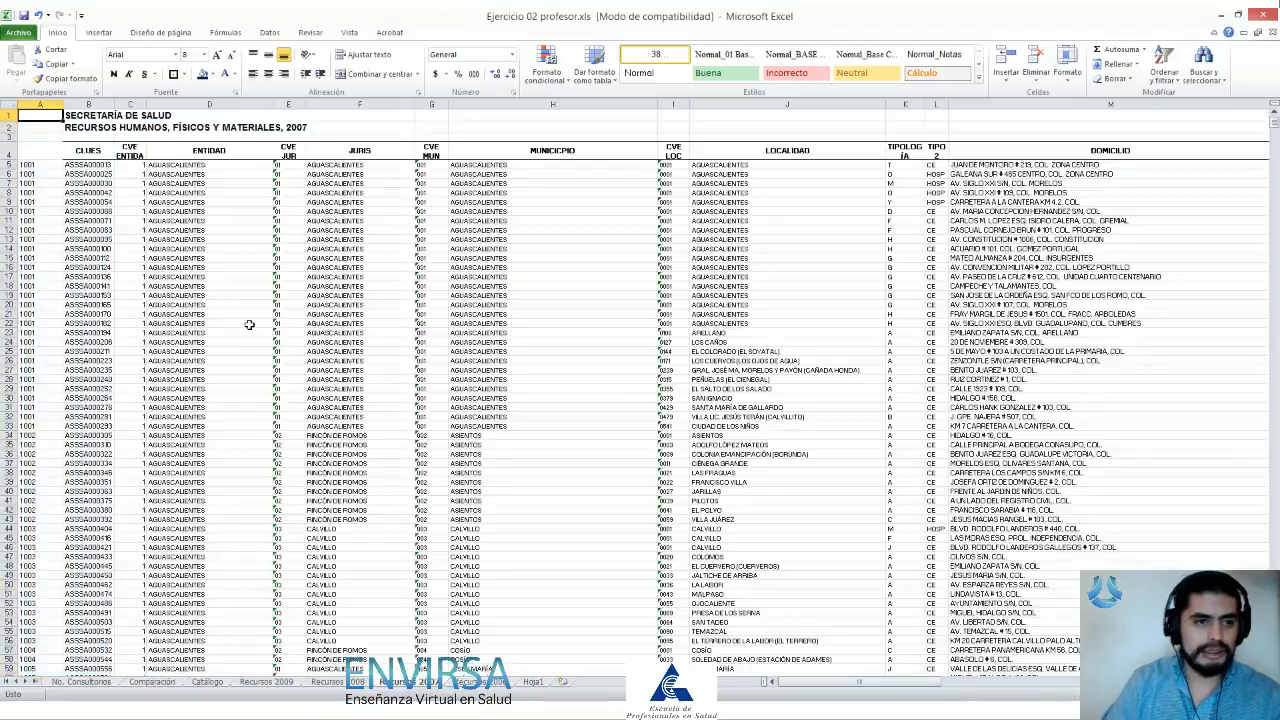
click(131, 104)
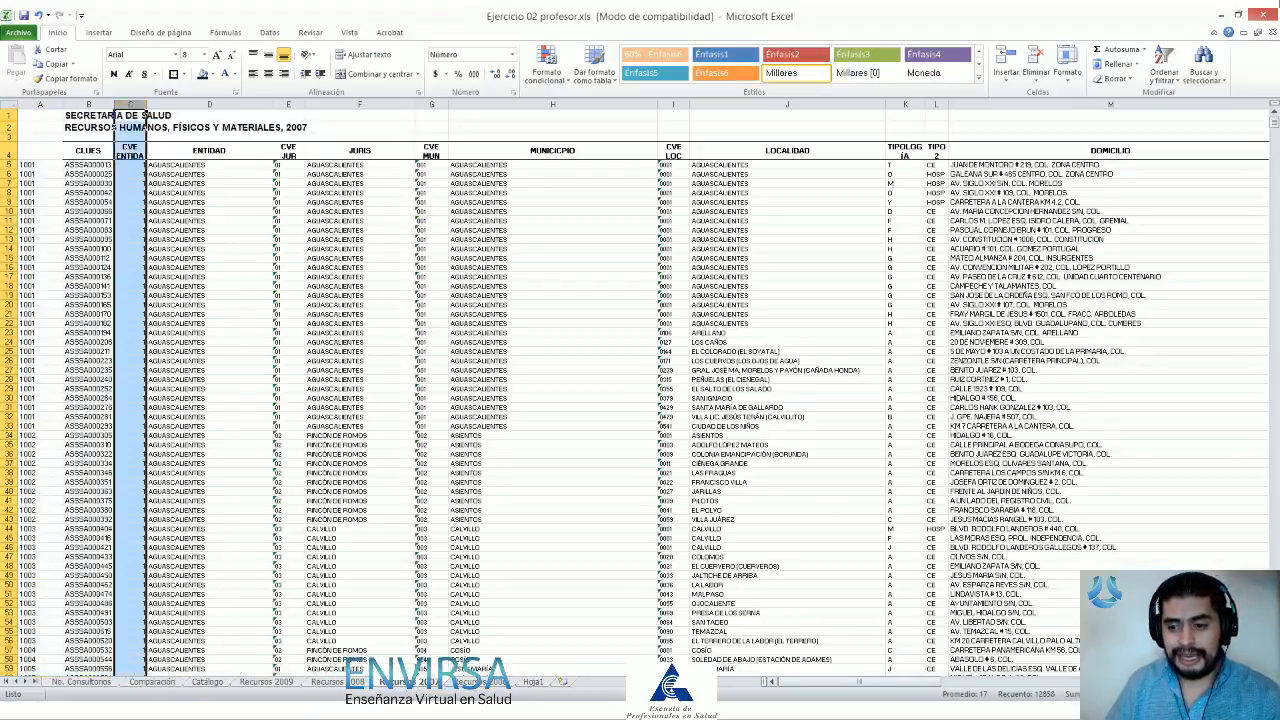
Step: Check that E13 is in column P on the Recursos 2007 and Recursos 2008 sheets
scroll(116, 120, right, 6)
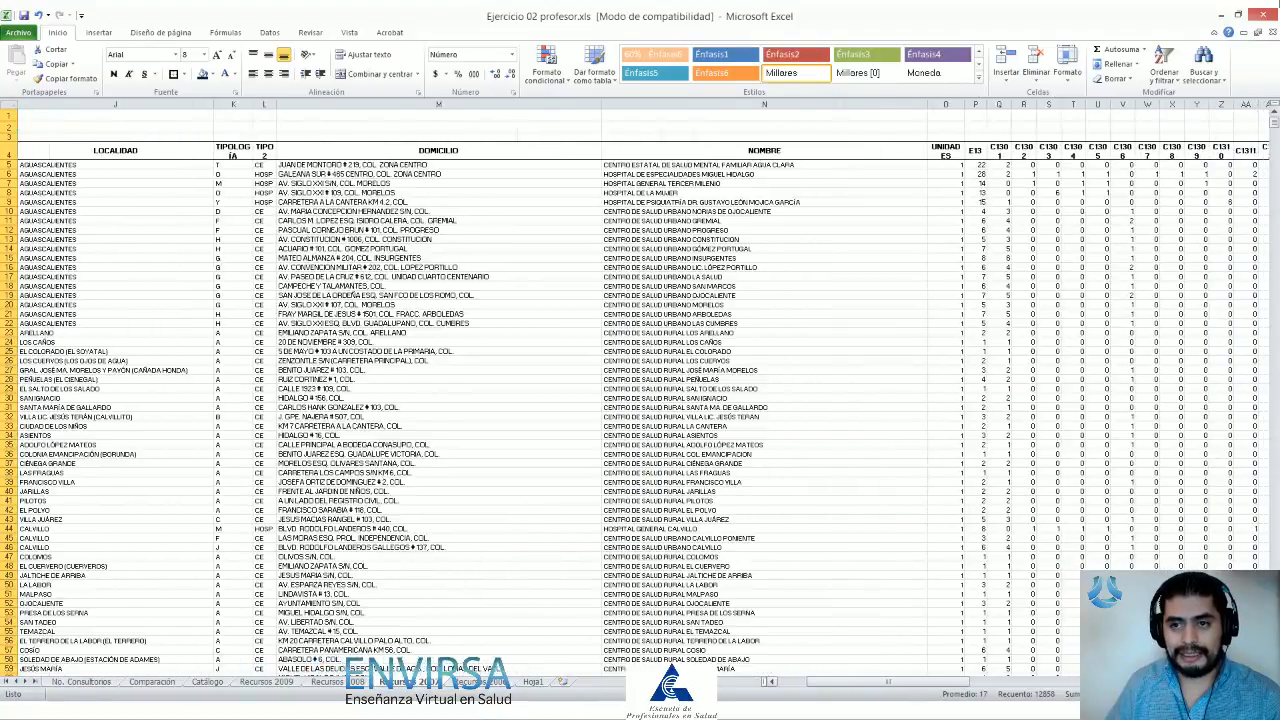
click(976, 104)
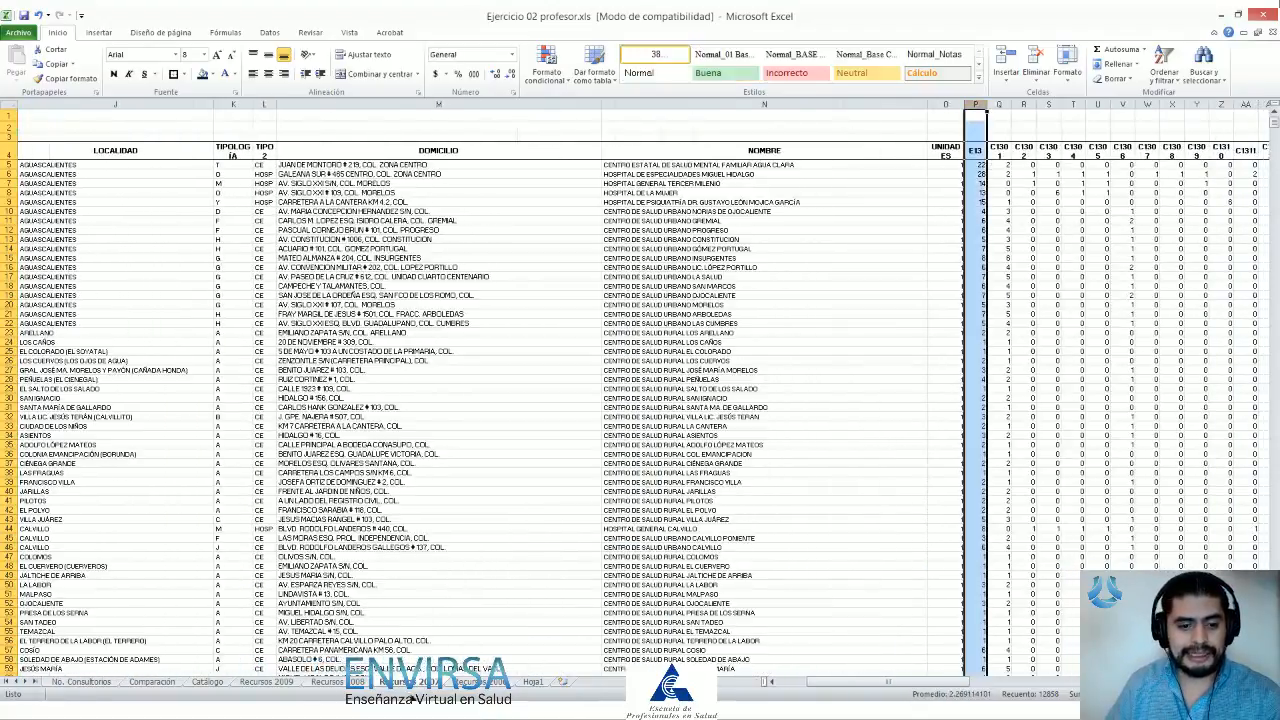
click(360, 683)
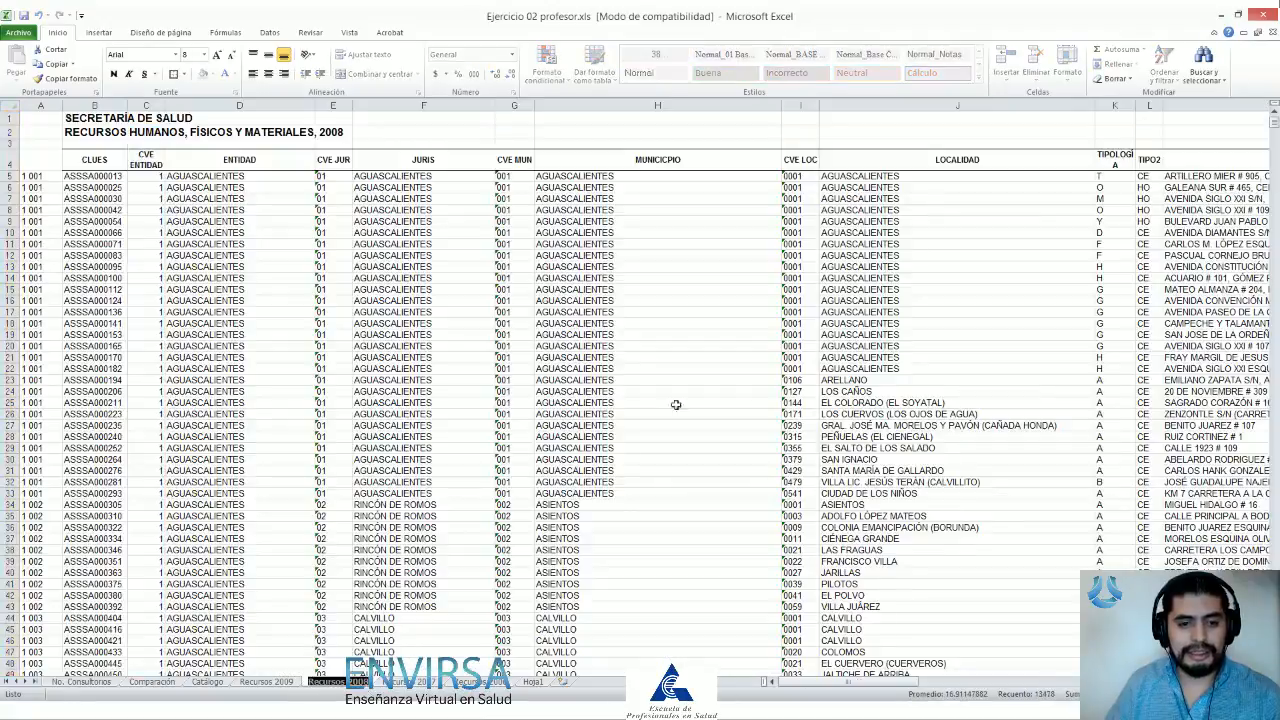
scroll(644, 394, right, 5)
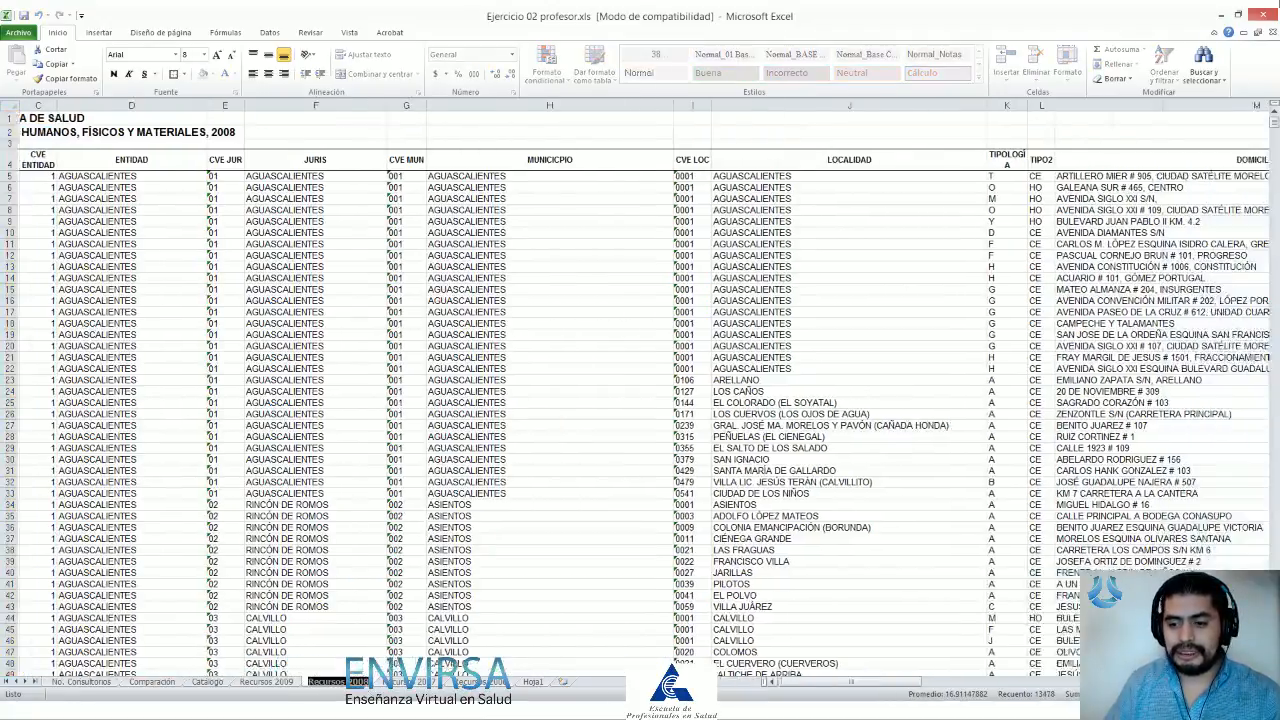
scroll(644, 394, right, 1)
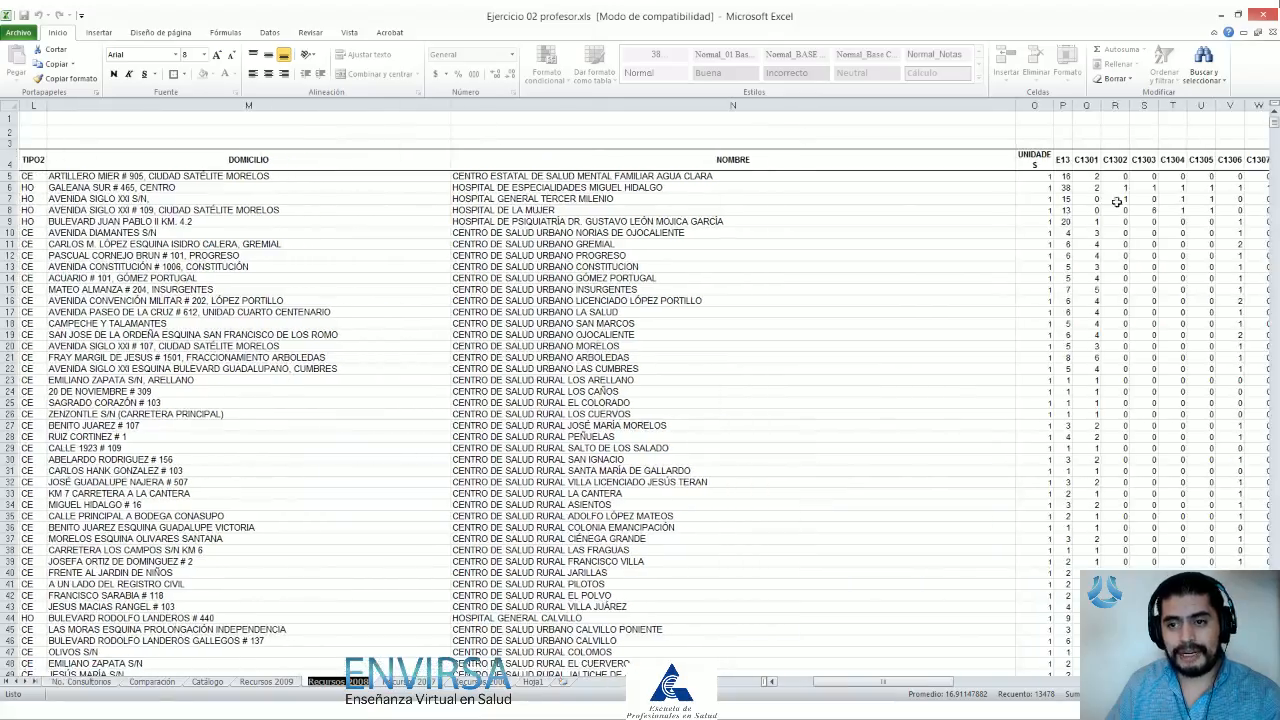
click(1062, 105)
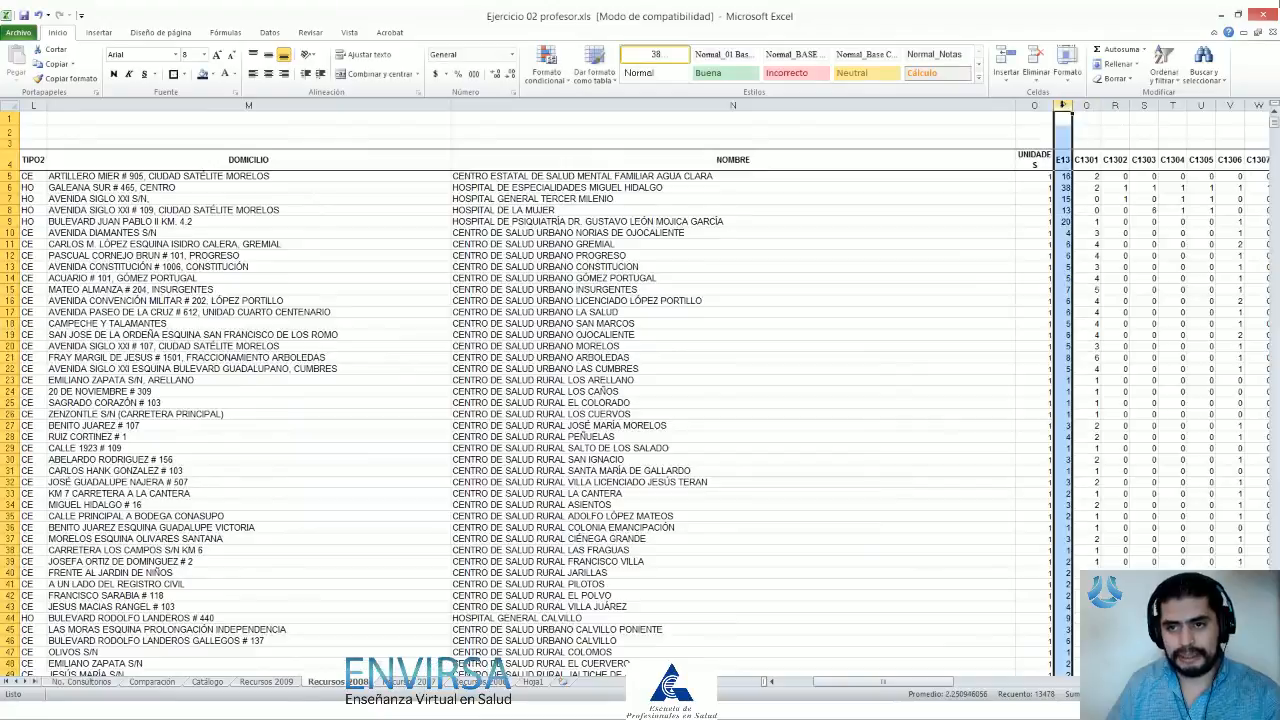
Step: Check that E13 is in column P on the Recursos 2009 sheet
click(268, 682)
scroll(131, 131, right, 6)
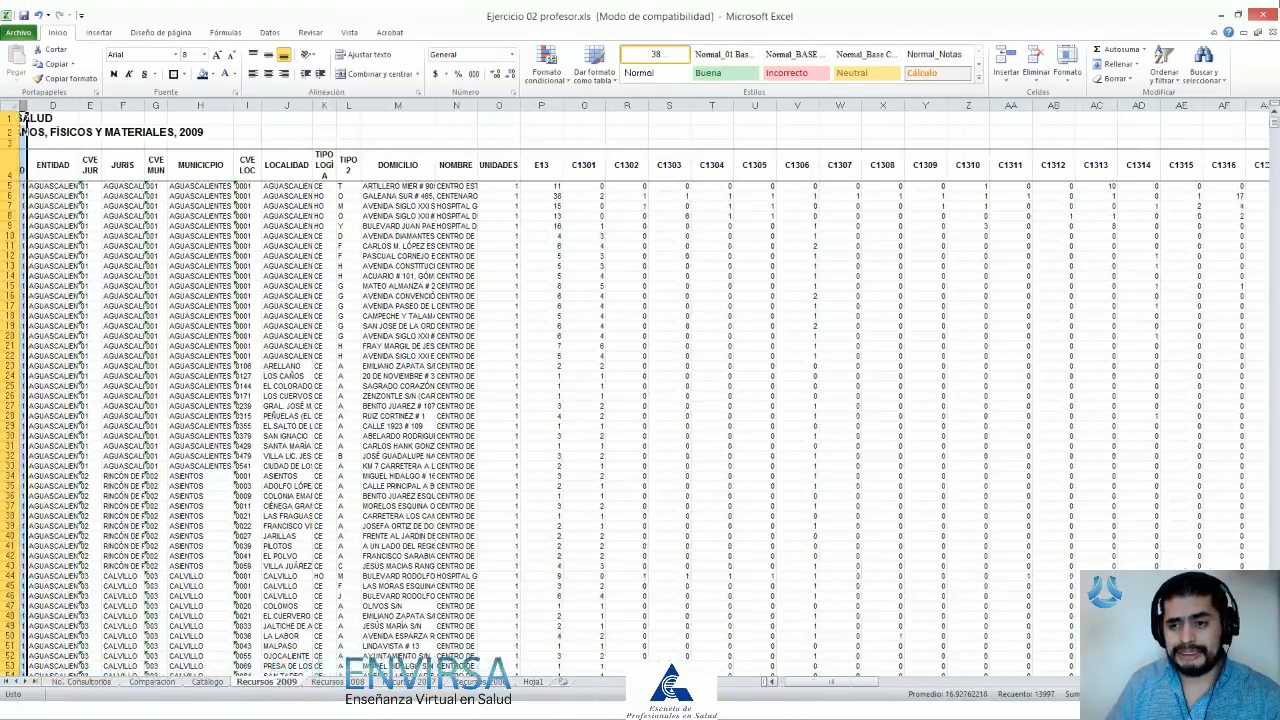
scroll(640, 390, right, 2)
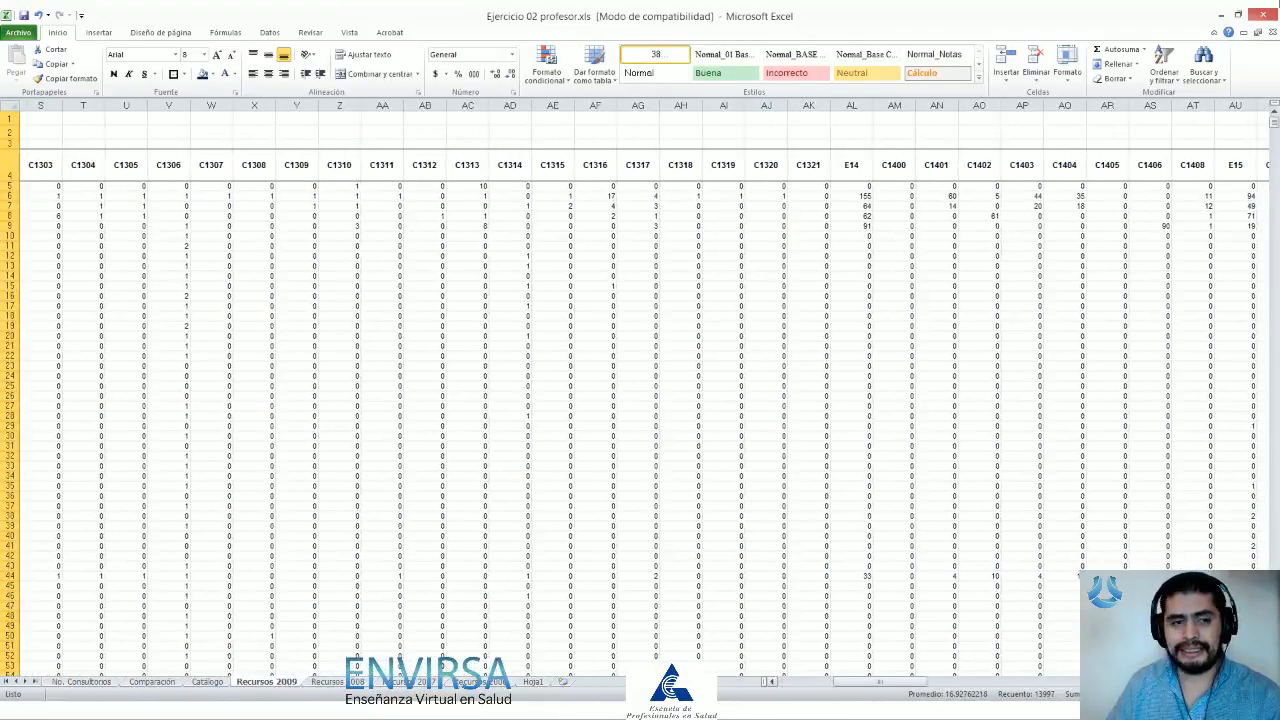
drag(855, 684, 832, 684)
click(224, 105)
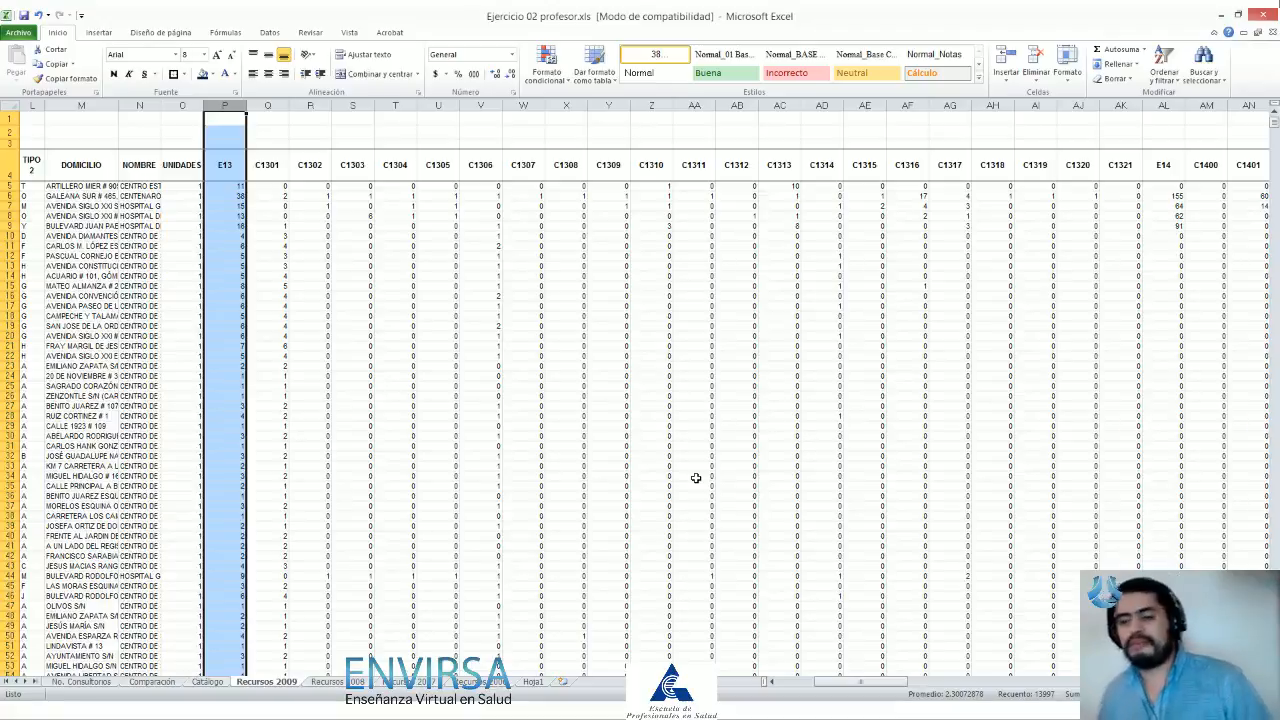
Step: On Hoja1, wrap the C7 formula in SI with the test C4=2006, keeping the Recursos 2006 SUMAR.SI as the true value
click(533, 681)
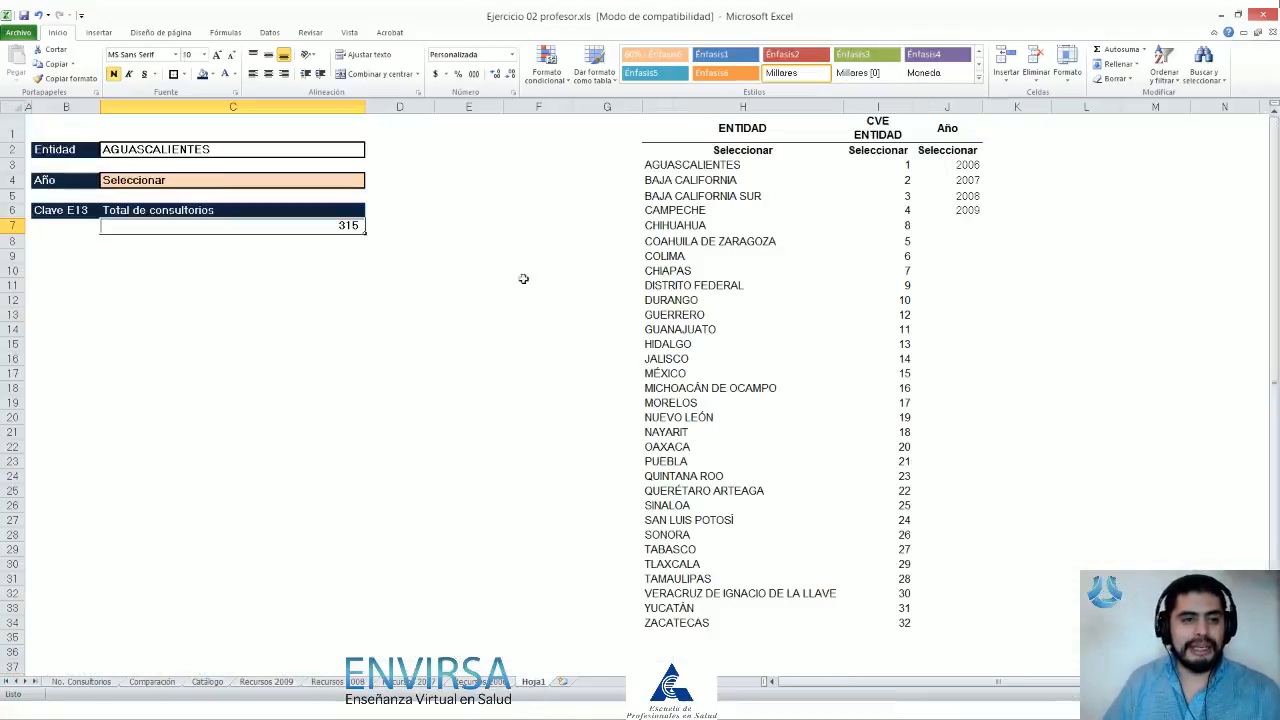
key(F2)
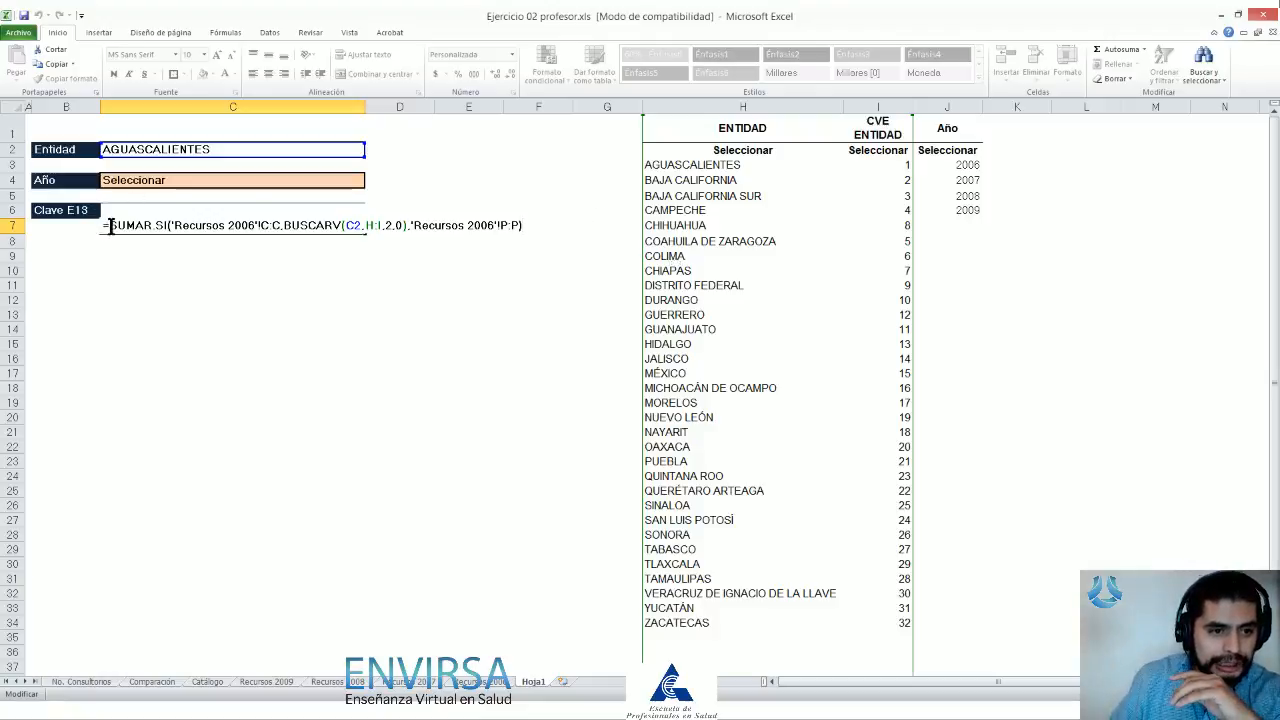
drag(108, 225, 528, 231)
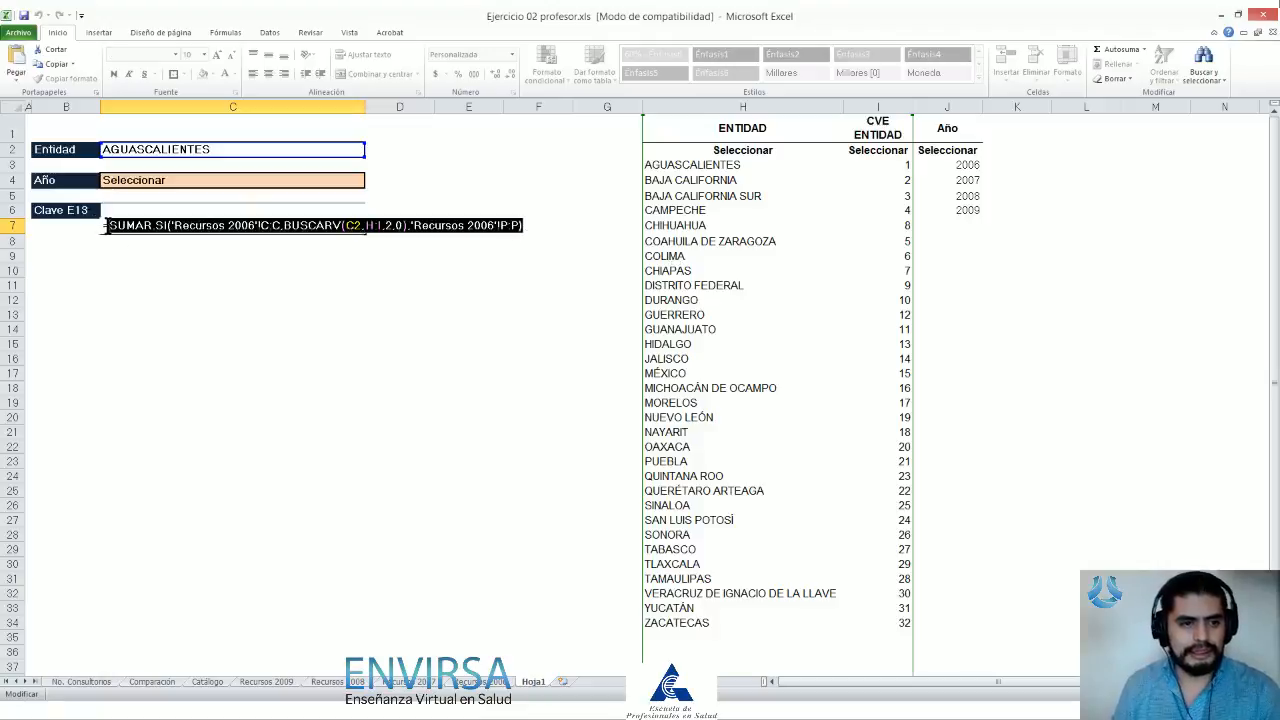
double_click(120, 224)
click(120, 224)
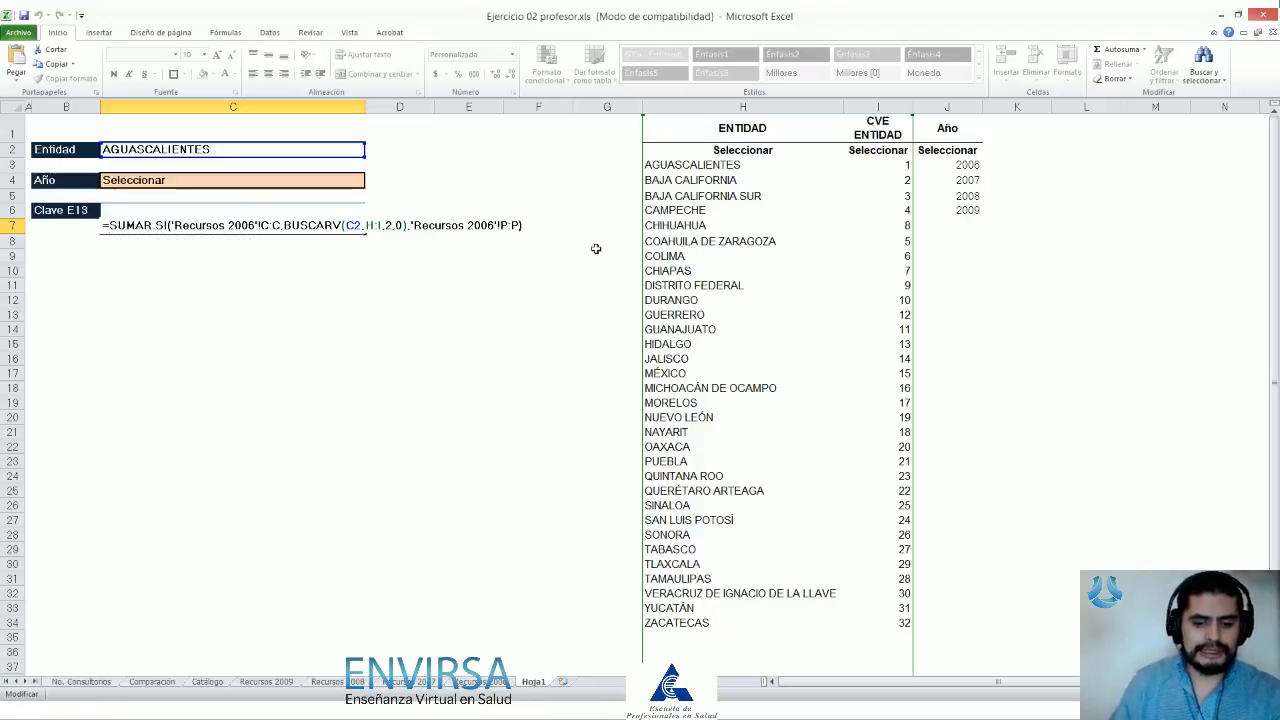
text(si()
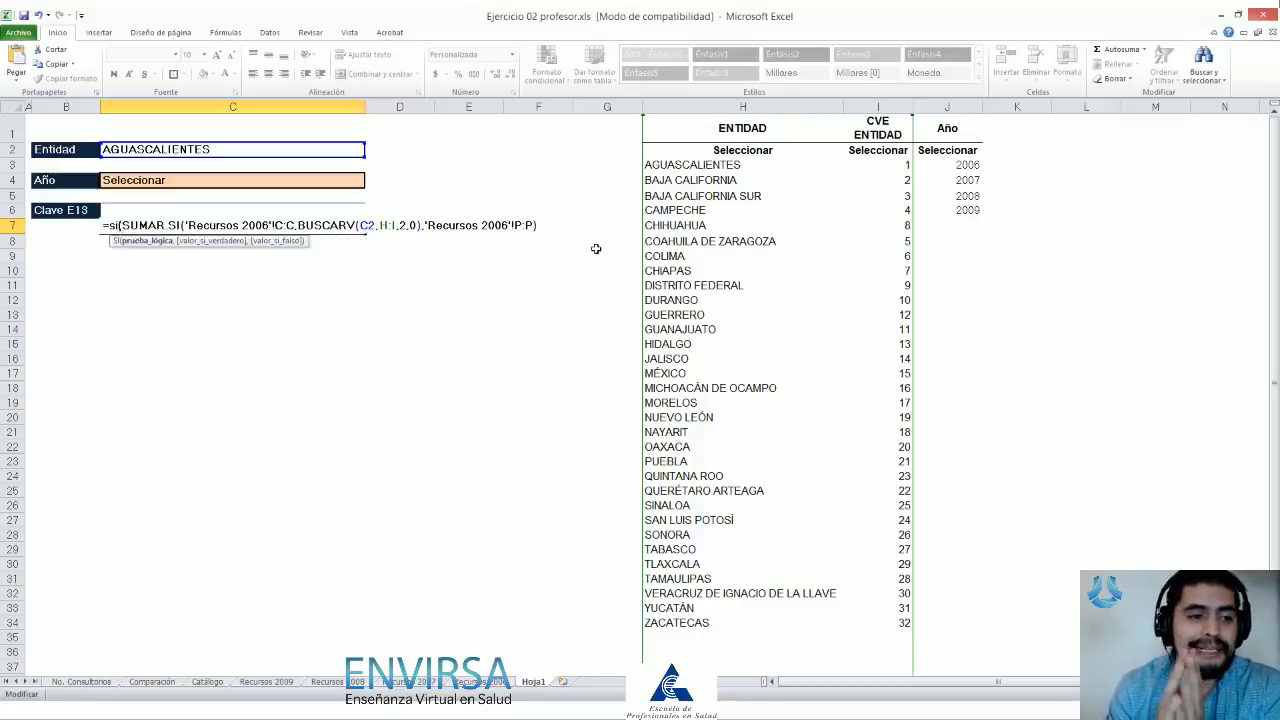
click(146, 178)
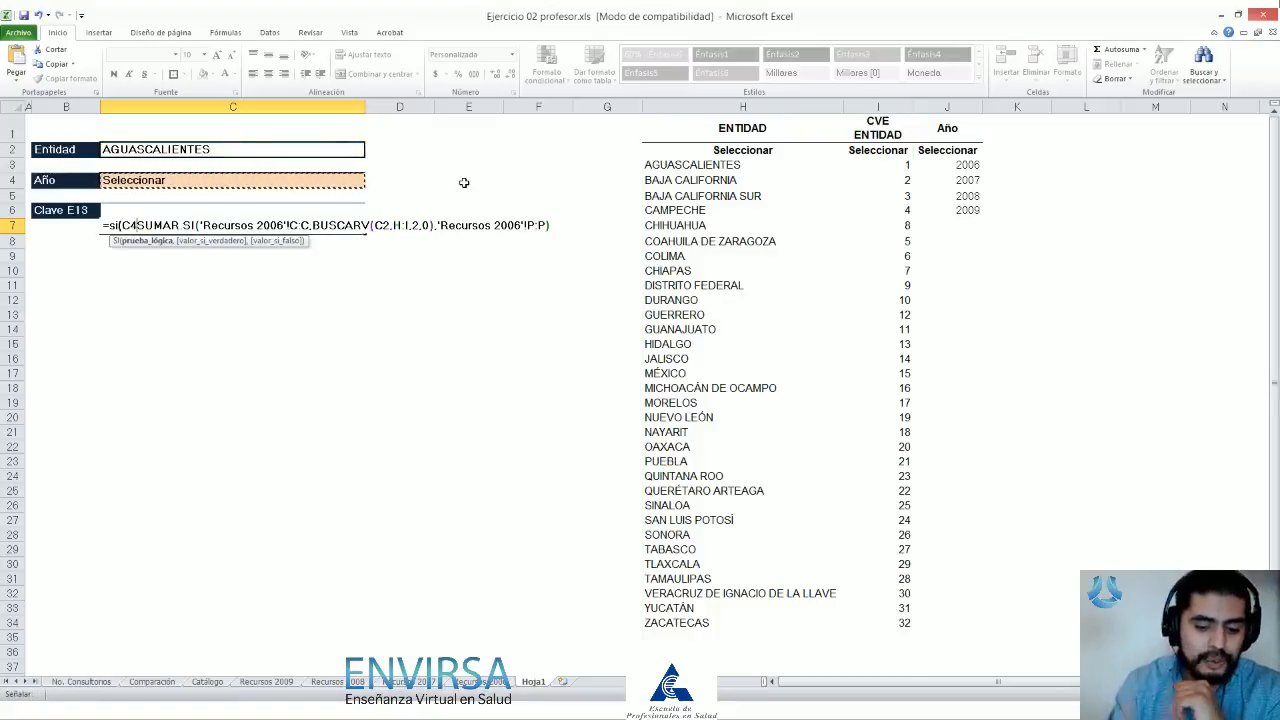
text(=2006)
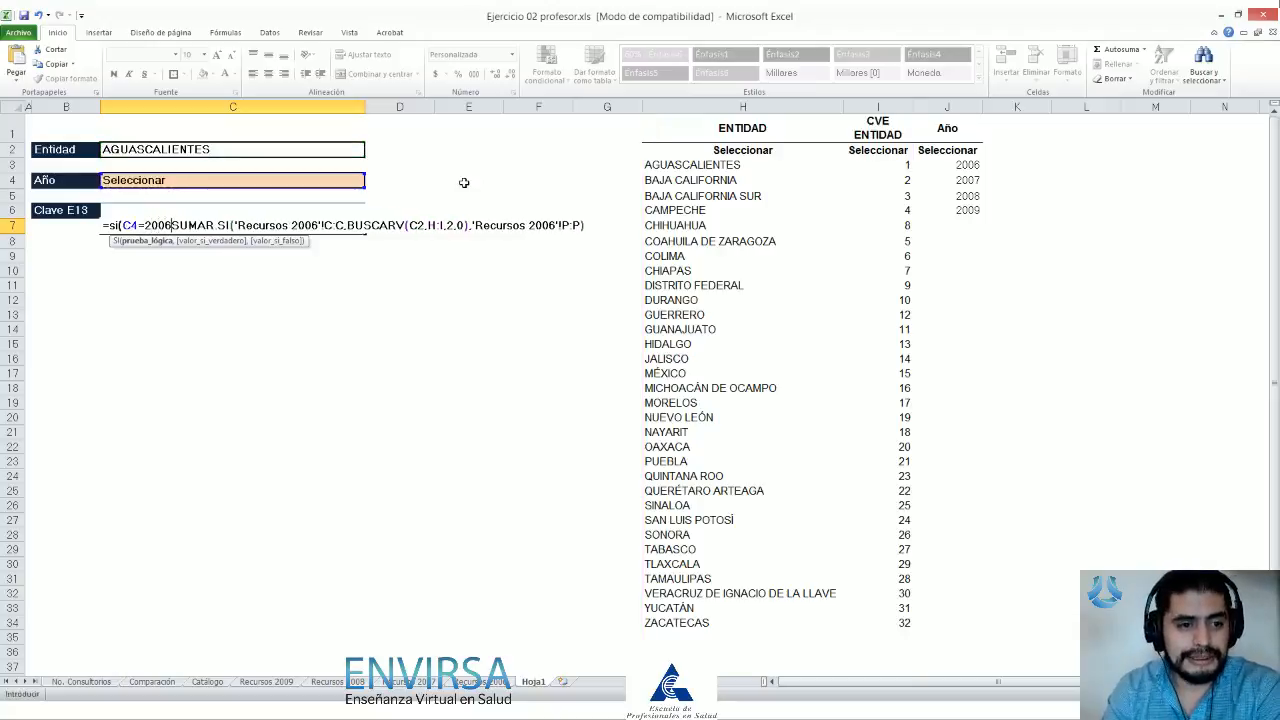
text(,)
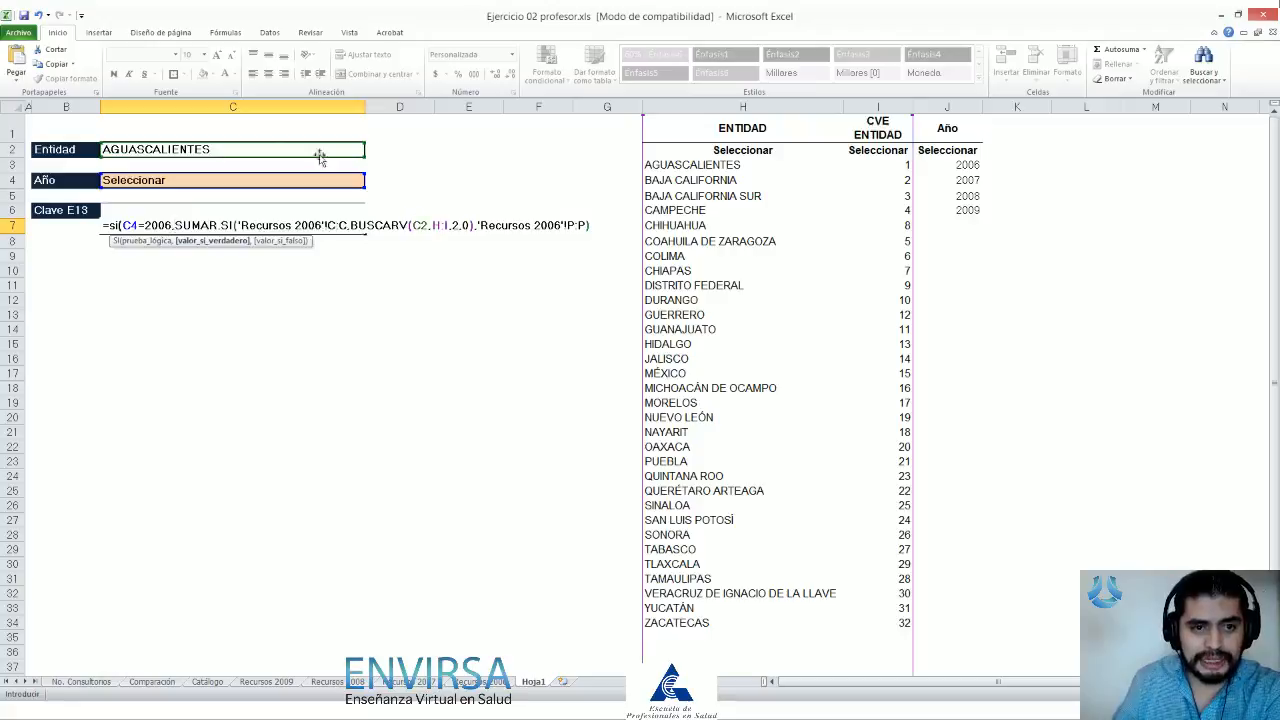
click(594, 225)
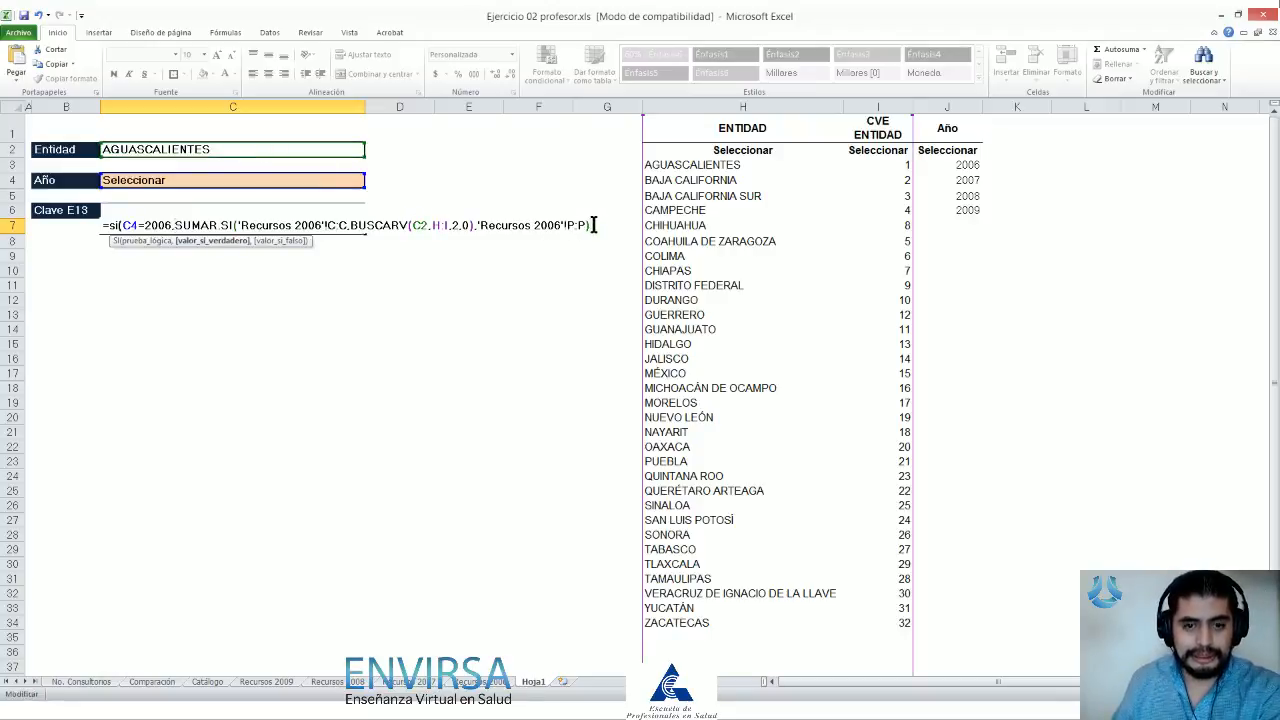
text(,)
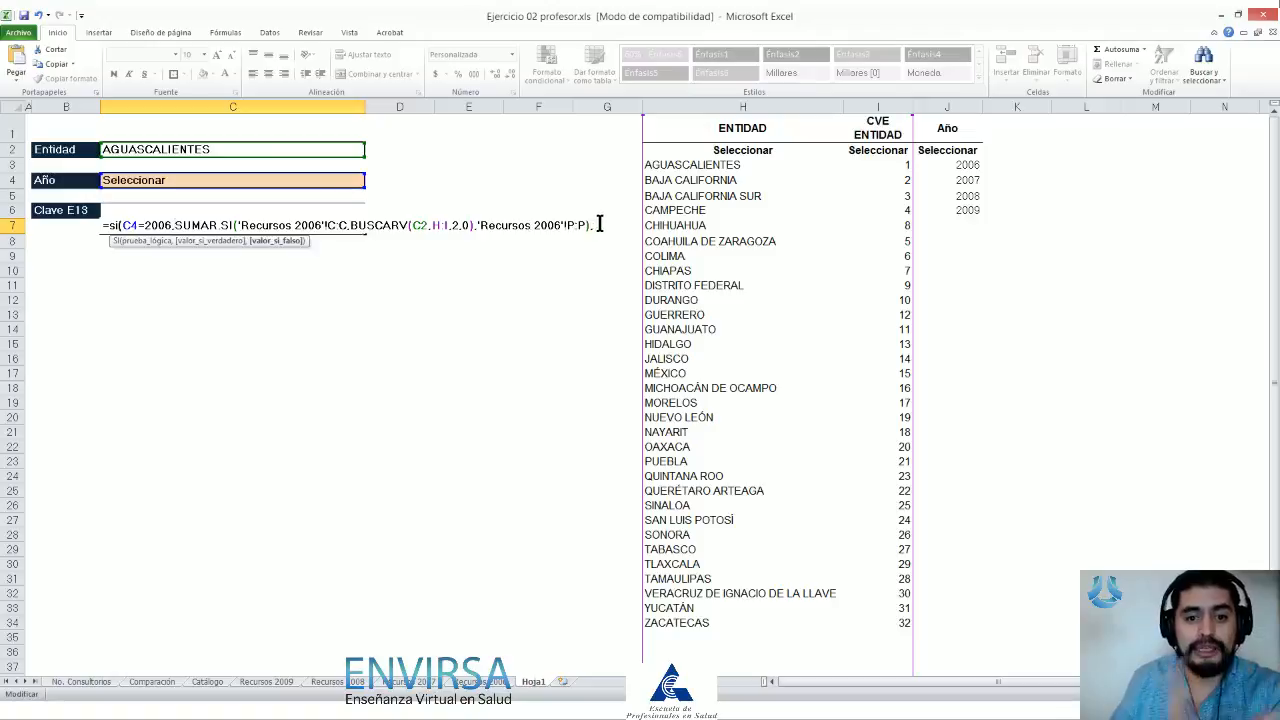
Step: Nest a copy of the whole C4=2006 SI block as the value-if-false argument of the C7 formula
shift+click(110, 226)
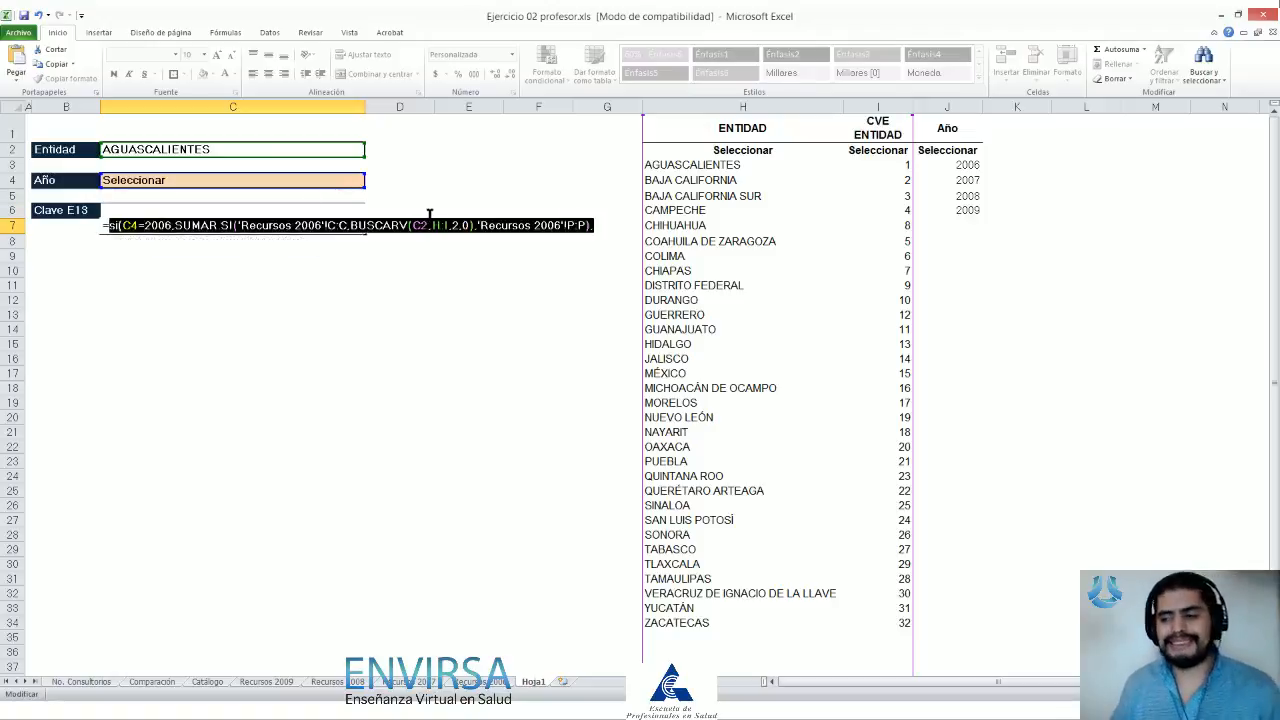
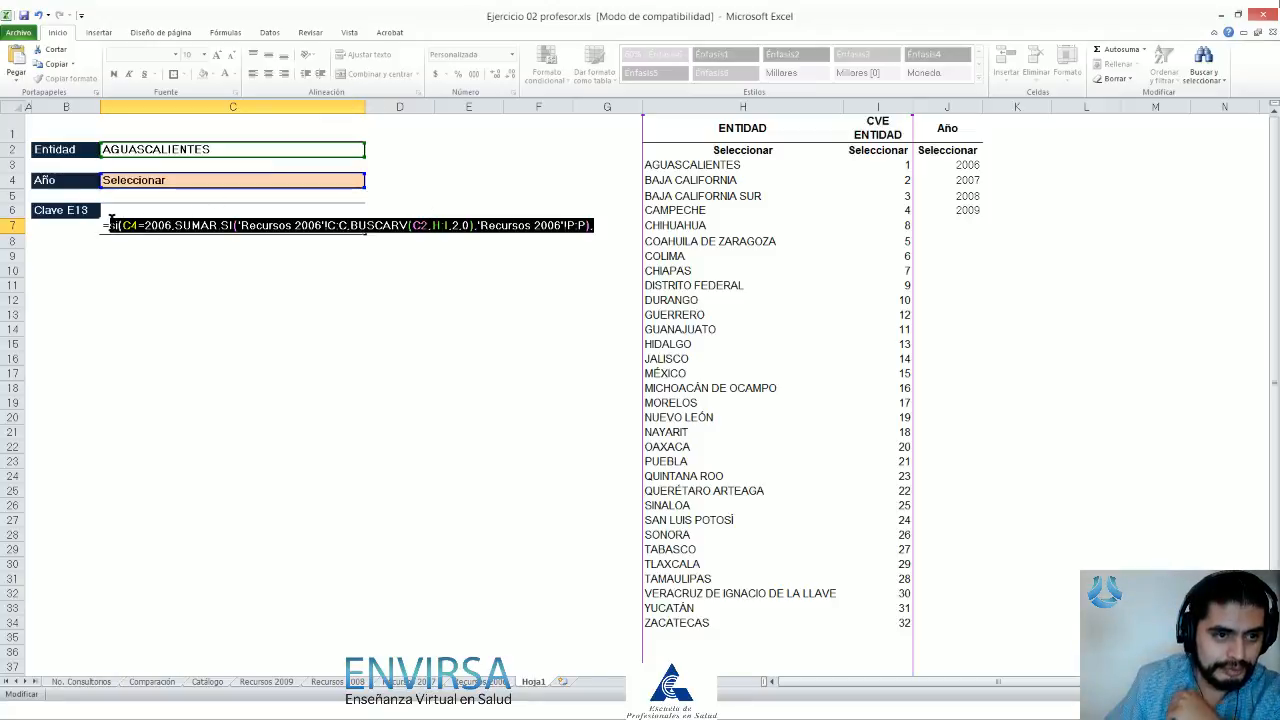
drag(121, 225, 590, 225)
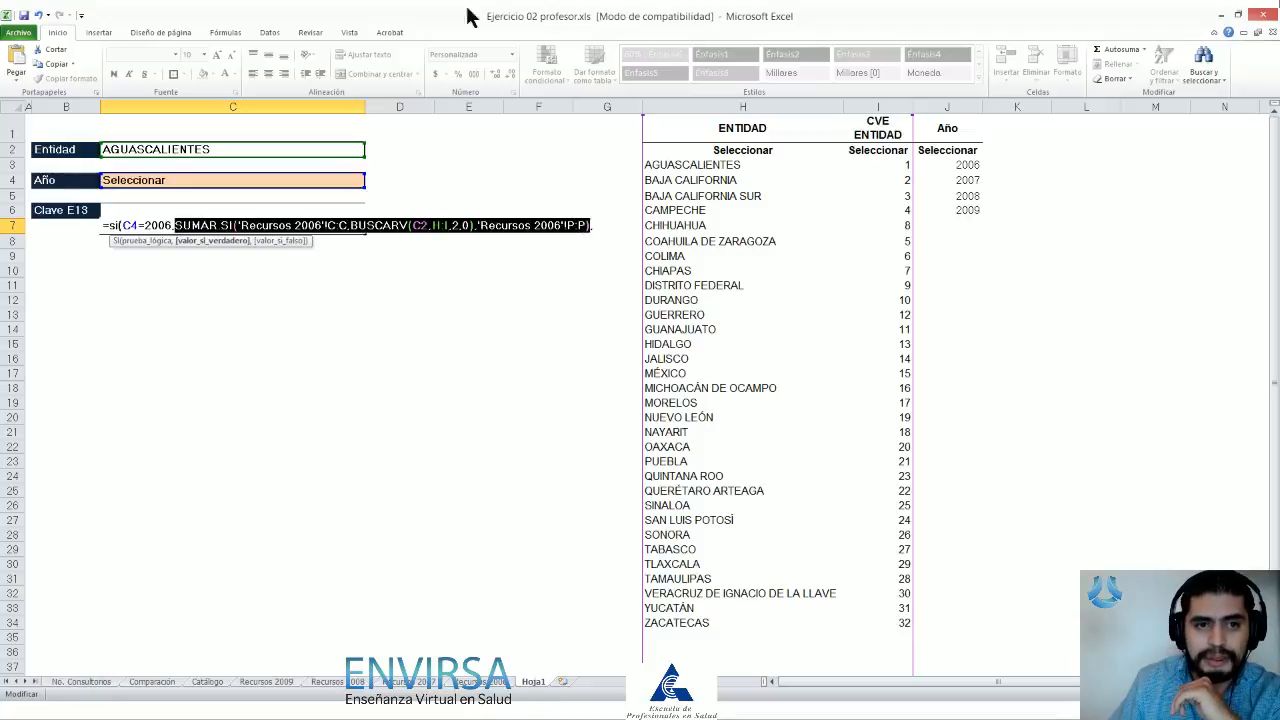
click(349, 33)
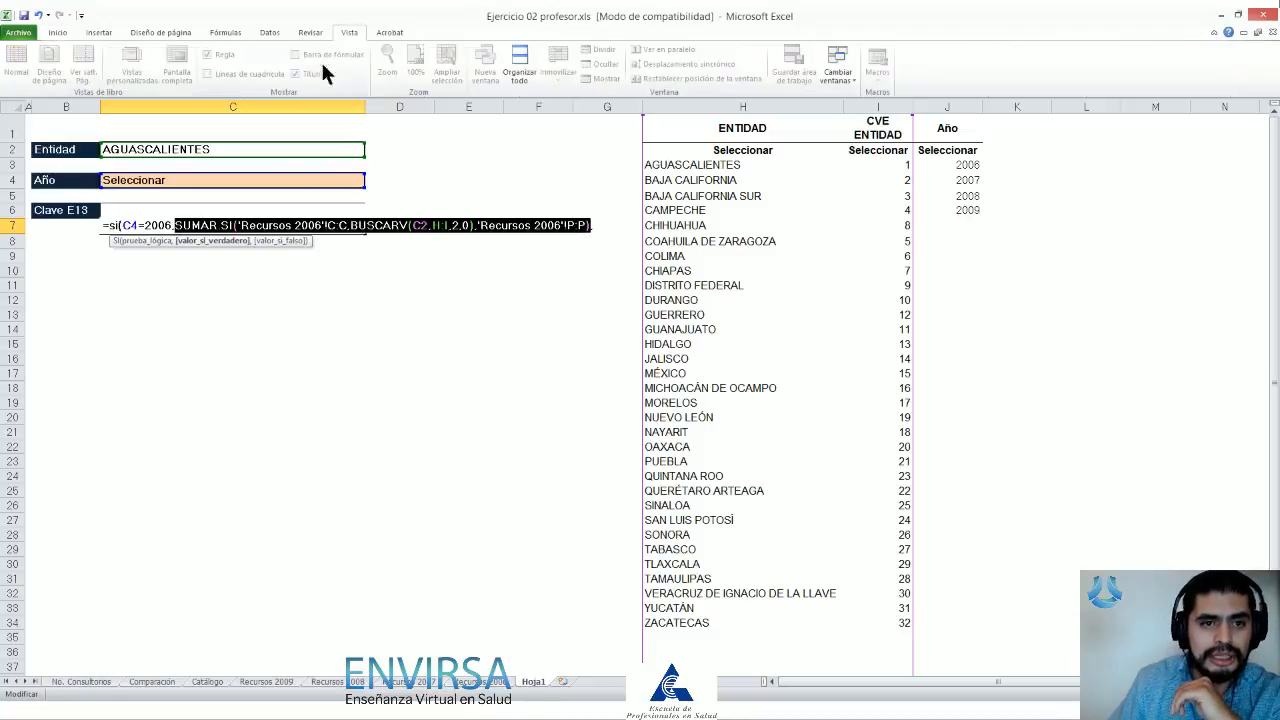
click(593, 225)
text(,)
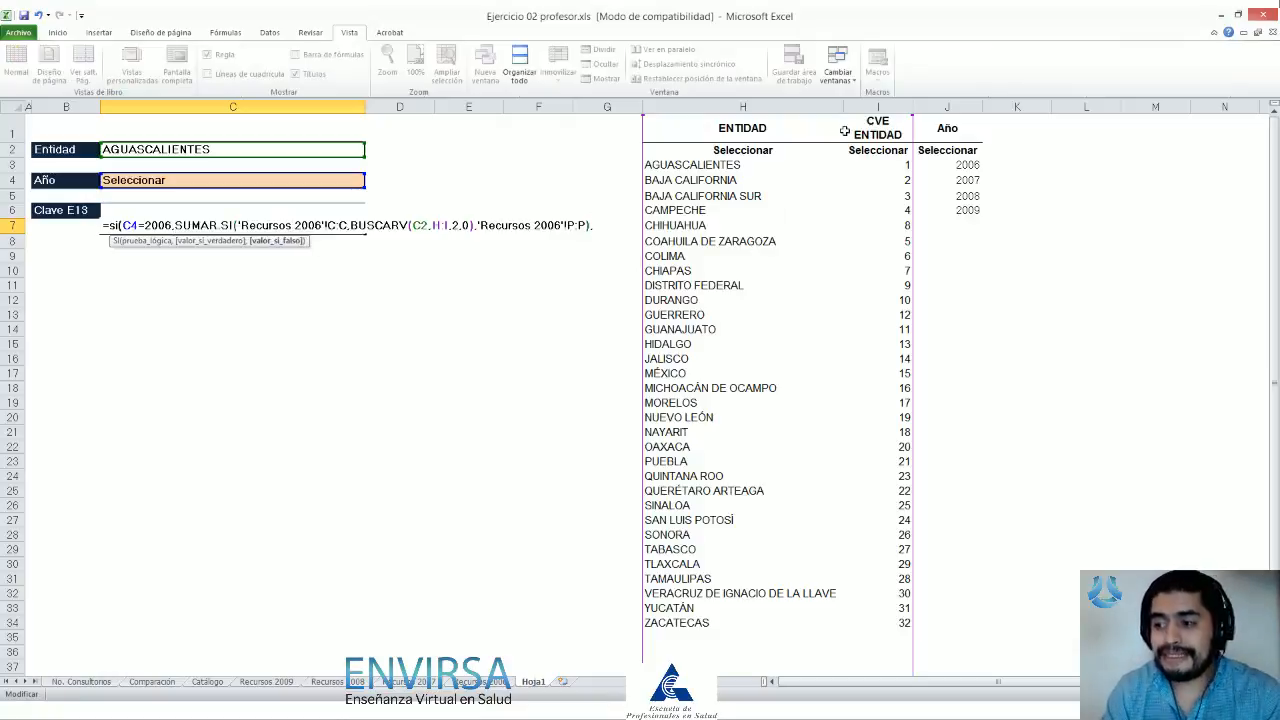
text(si(C4=2006,SUMAR.SI('Recursos 2006'!C:C,BUSCARV(C2,H:I,2,0)),'Recursos 2006'!P:P))
text(,)
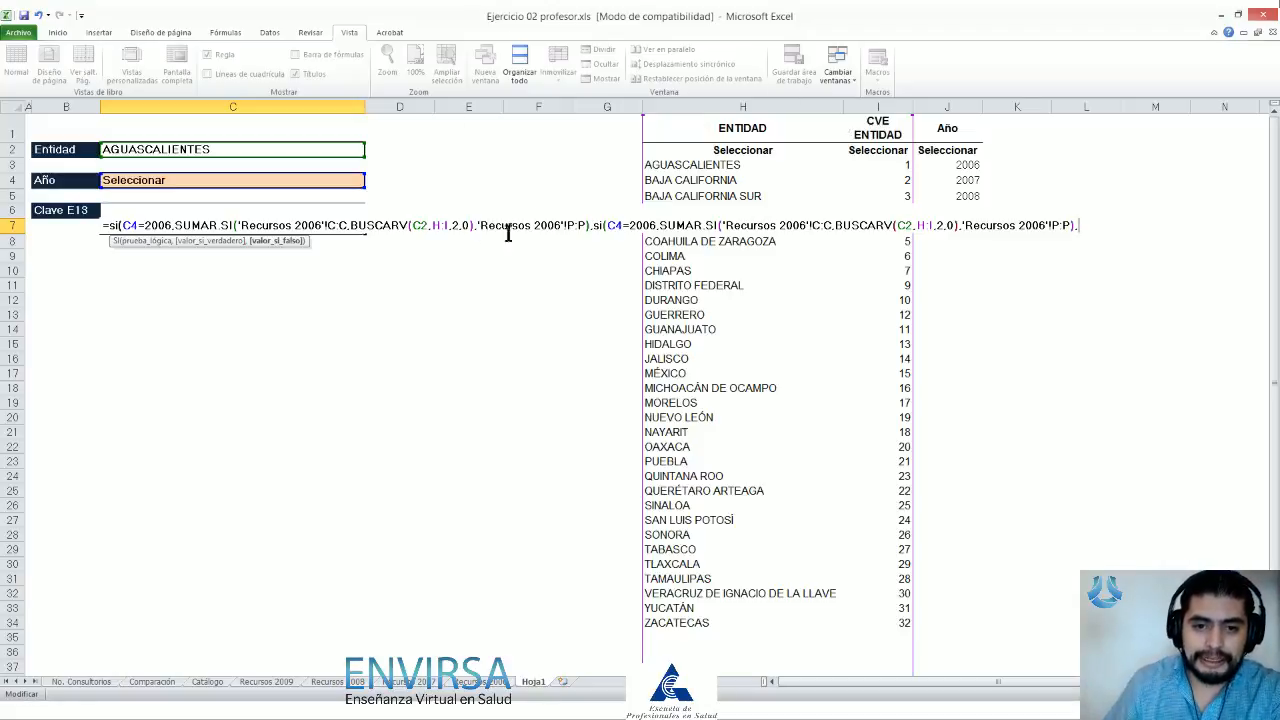
Step: Change the second SI block to test C4=2007 and use the Recursos 2007 sheet for both SUMAR.SI ranges
click(657, 225)
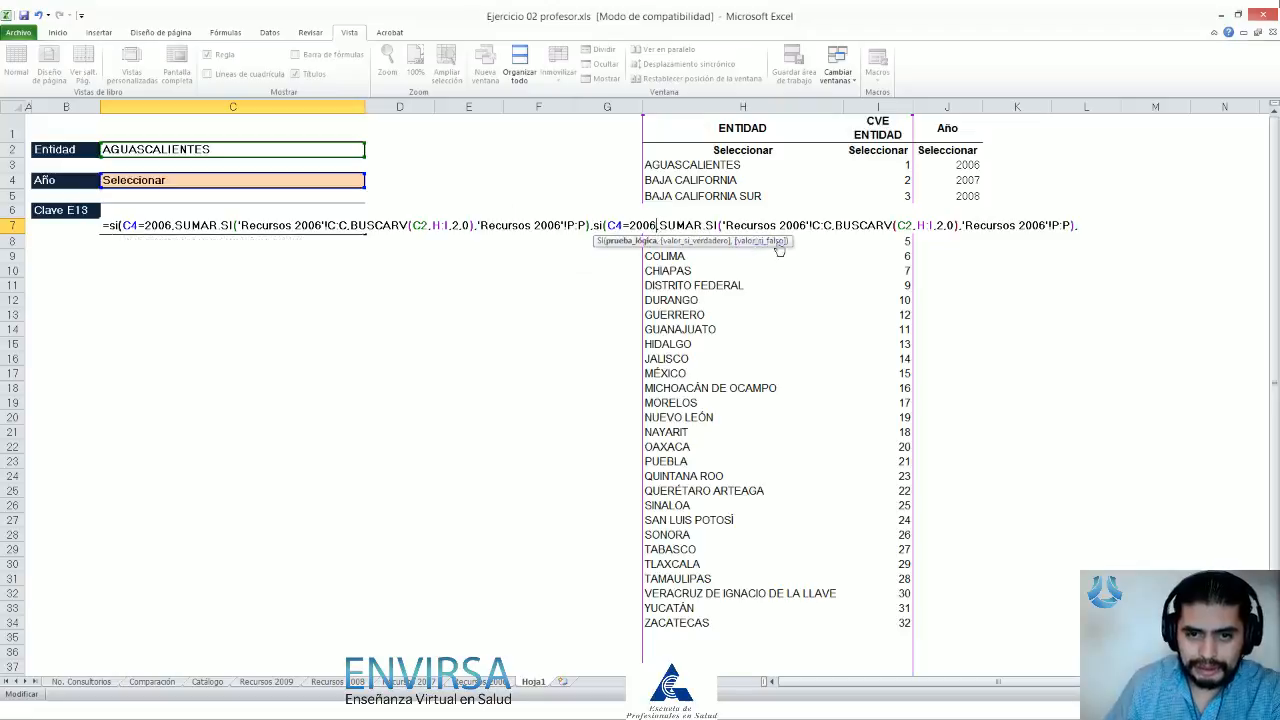
key(BackSpace)
text(7)
click(808, 225)
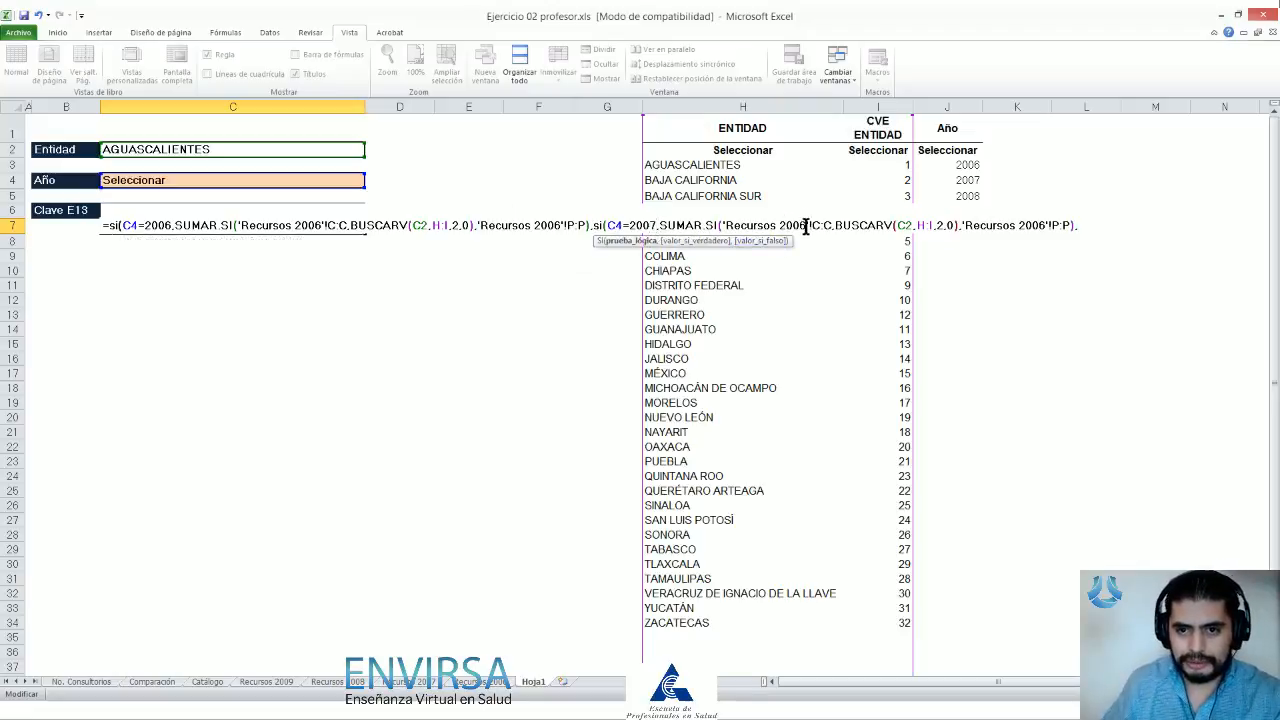
key(BackSpace)
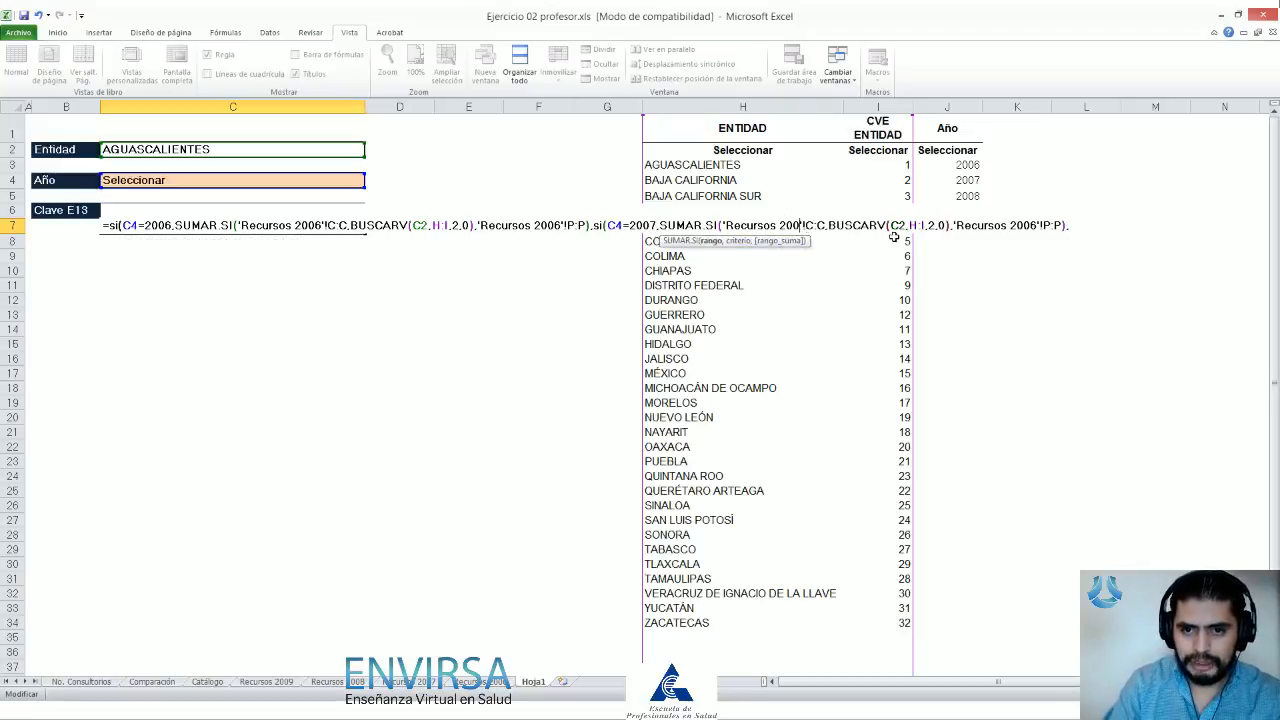
text(7)
click(1045, 225)
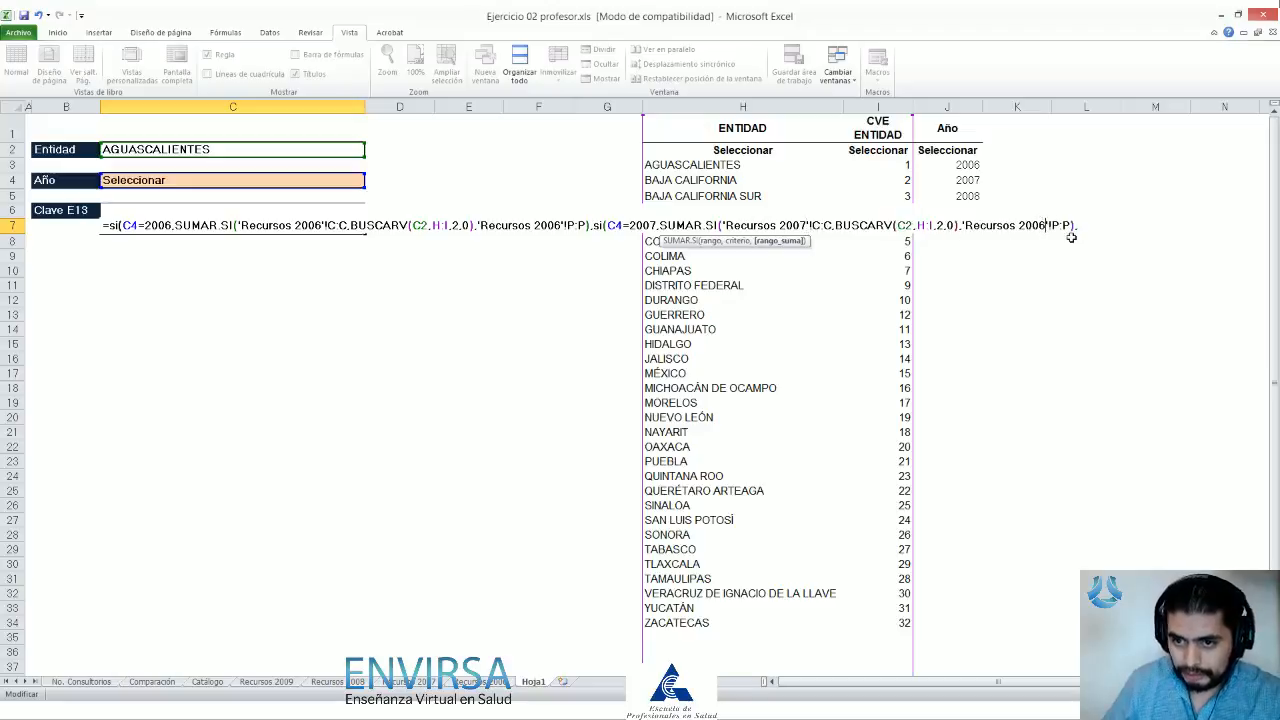
key(BackSpace)
text(7)
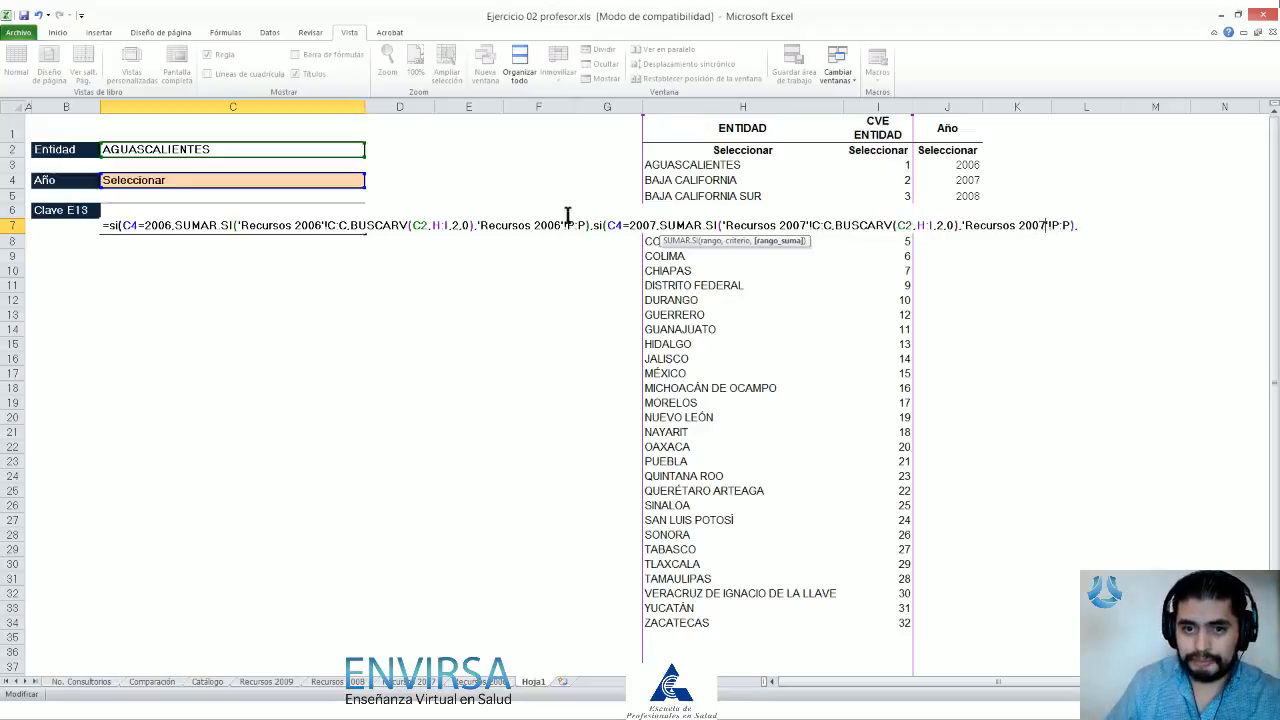
Step: Review the logical test and the true value of the nested 2007 SI block in the C7 formula
drag(593, 225, 1084, 225)
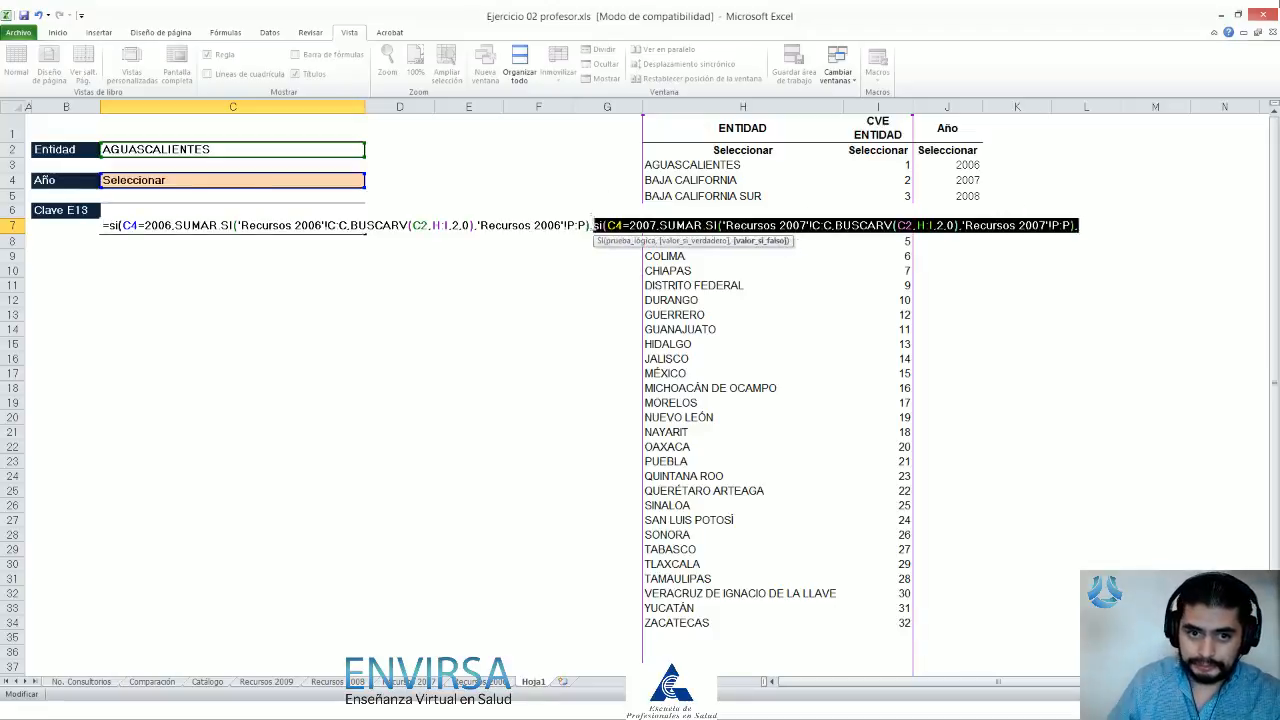
click(596, 225)
drag(601, 225, 657, 225)
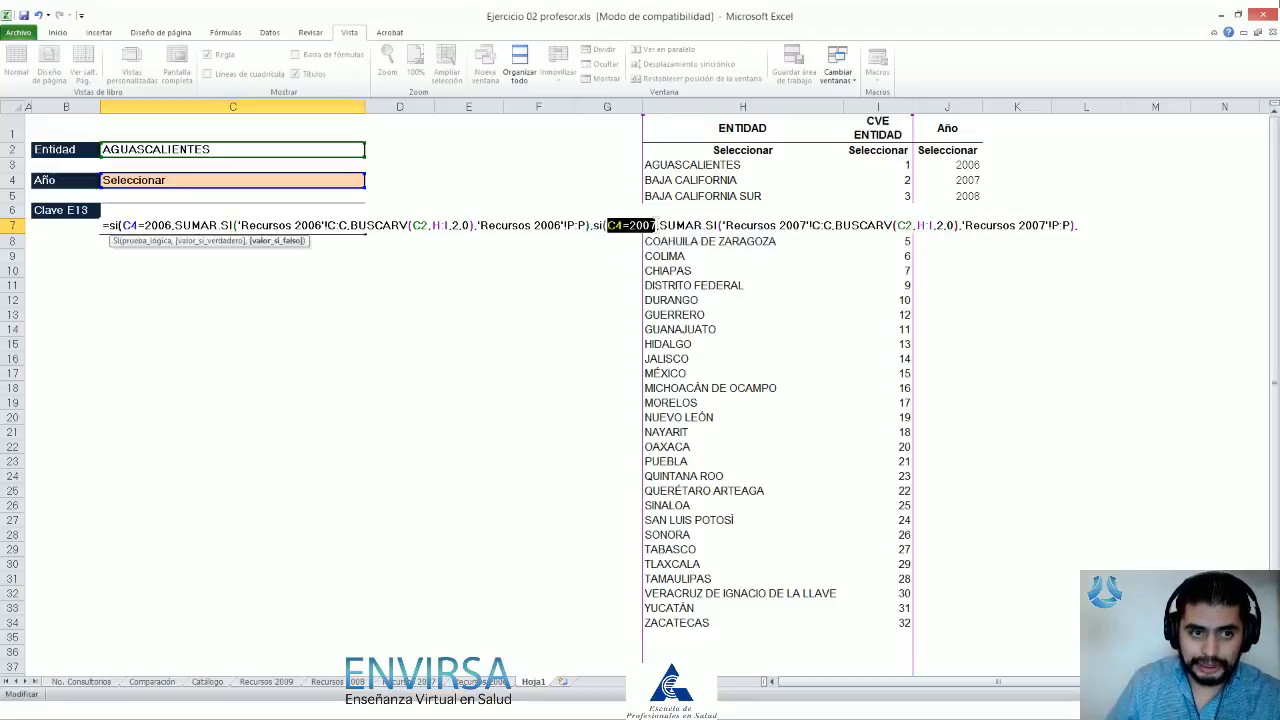
click(662, 226)
drag(660, 225, 1077, 225)
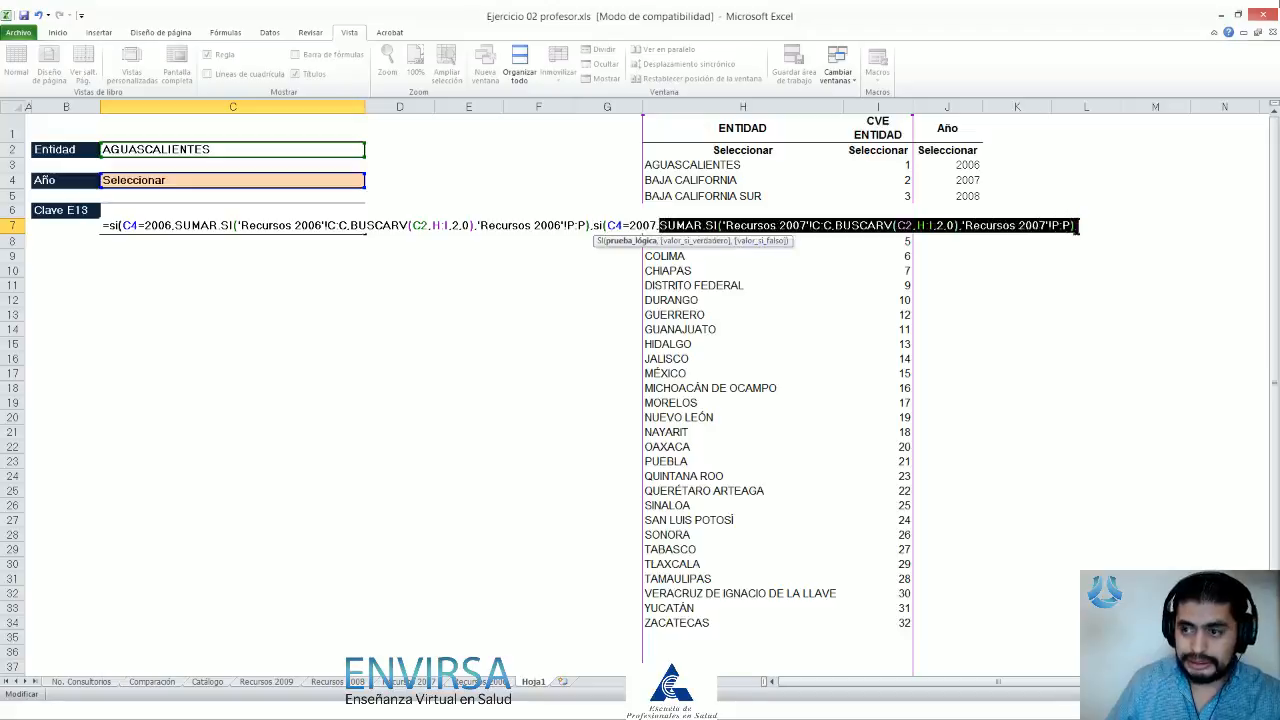
Step: Append a third copy of the 2006 SI block to the C7 formula and set its test to C4=2008
click(1088, 225)
text(,)
text(si(C4=2006,SUMAR.SI('Recursos 2006'!C:C,BUSCARV(C2,H:I,2,0),'Recursos 2006'!P:P),)
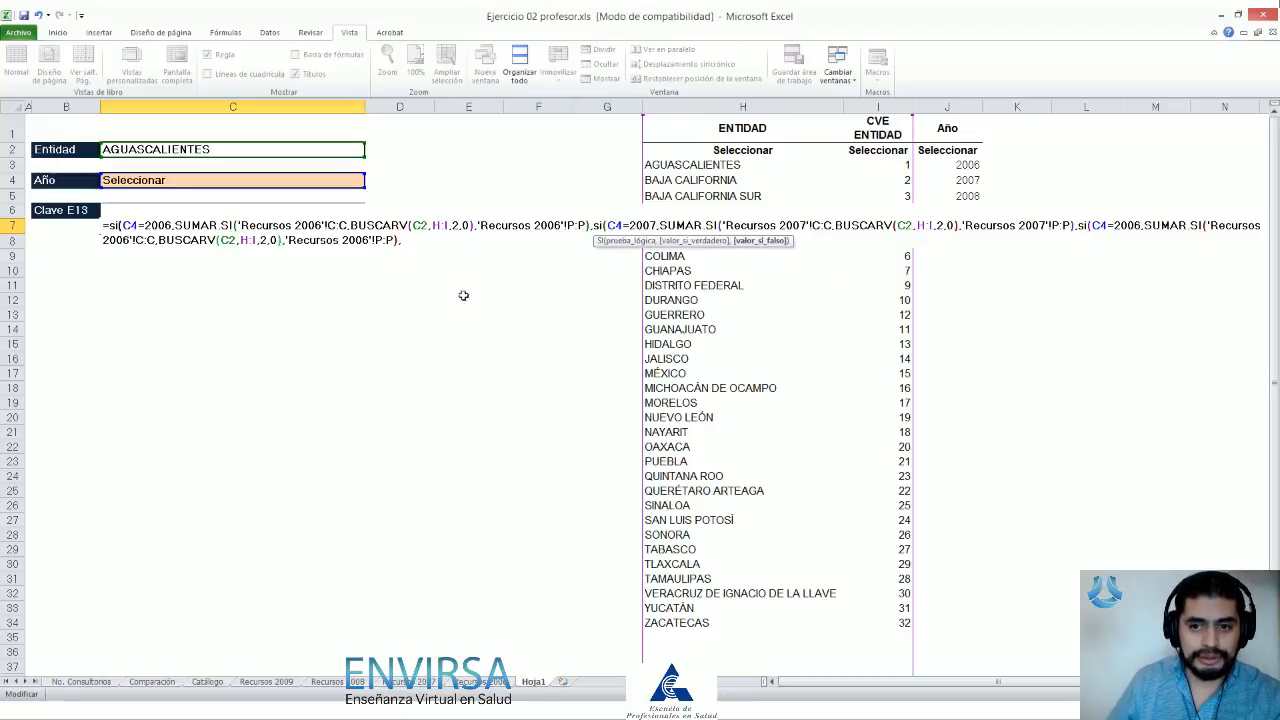
double_click(1138, 225)
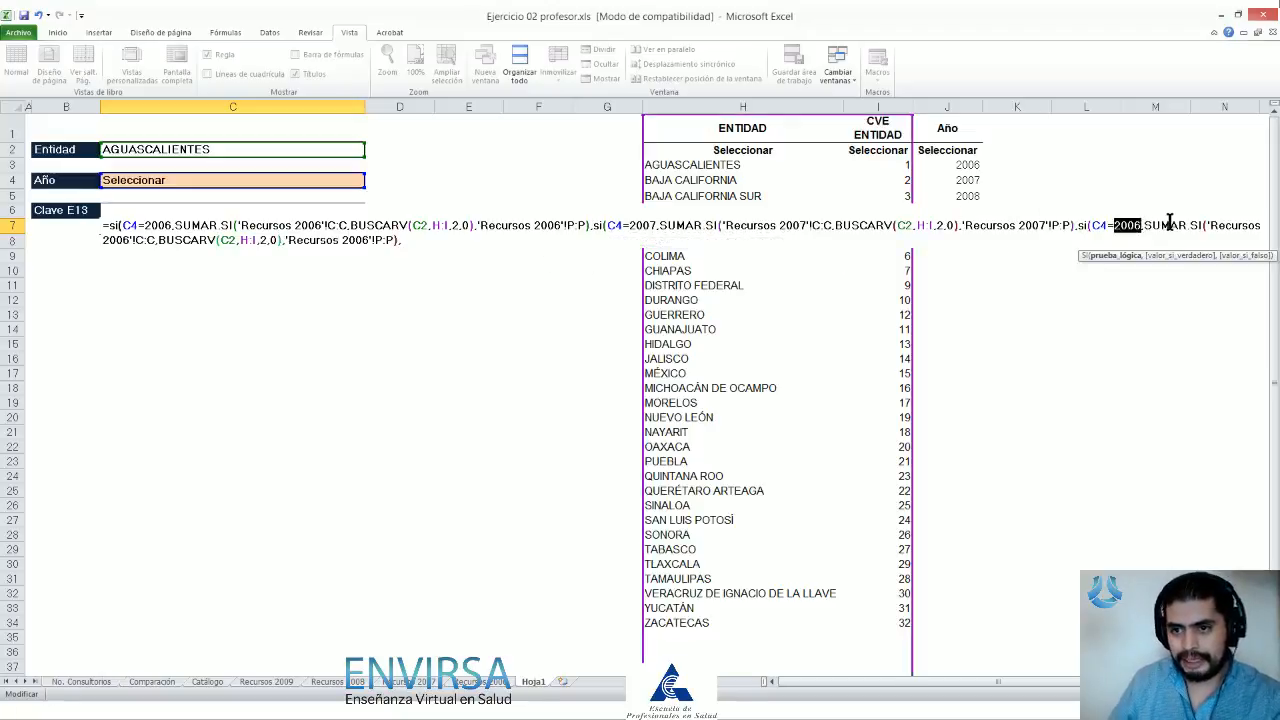
text(200)
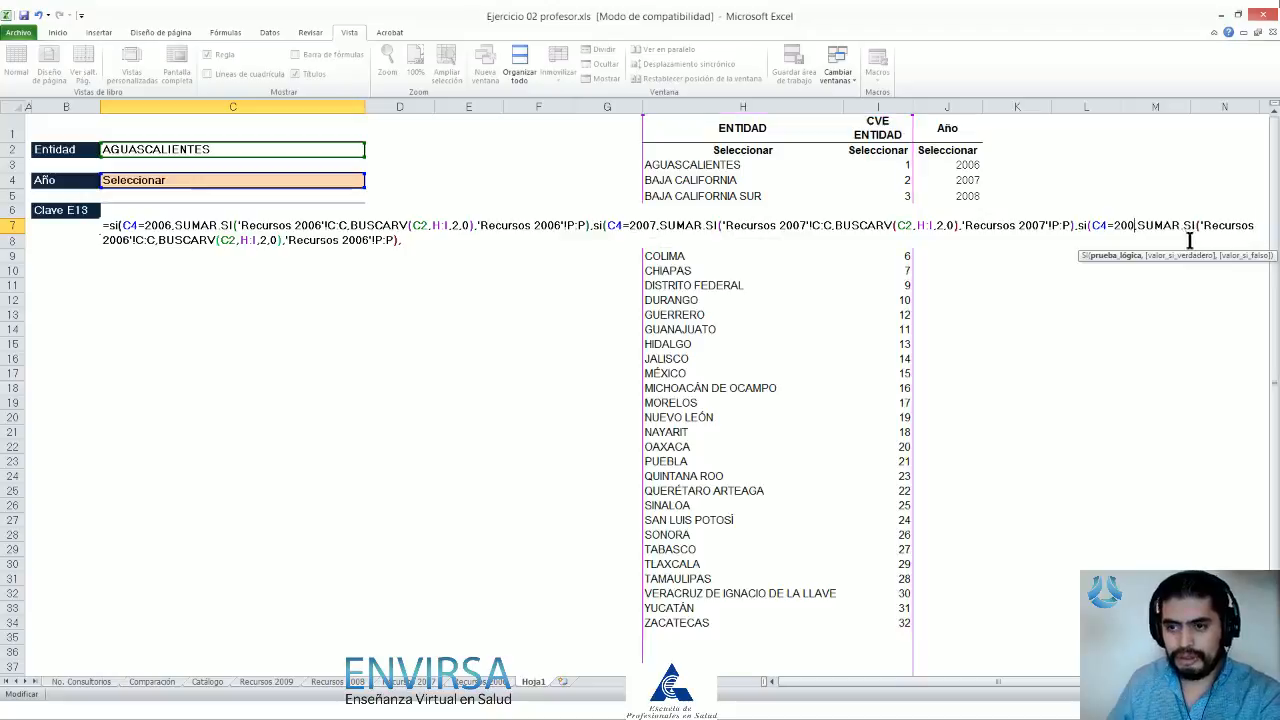
text(8)
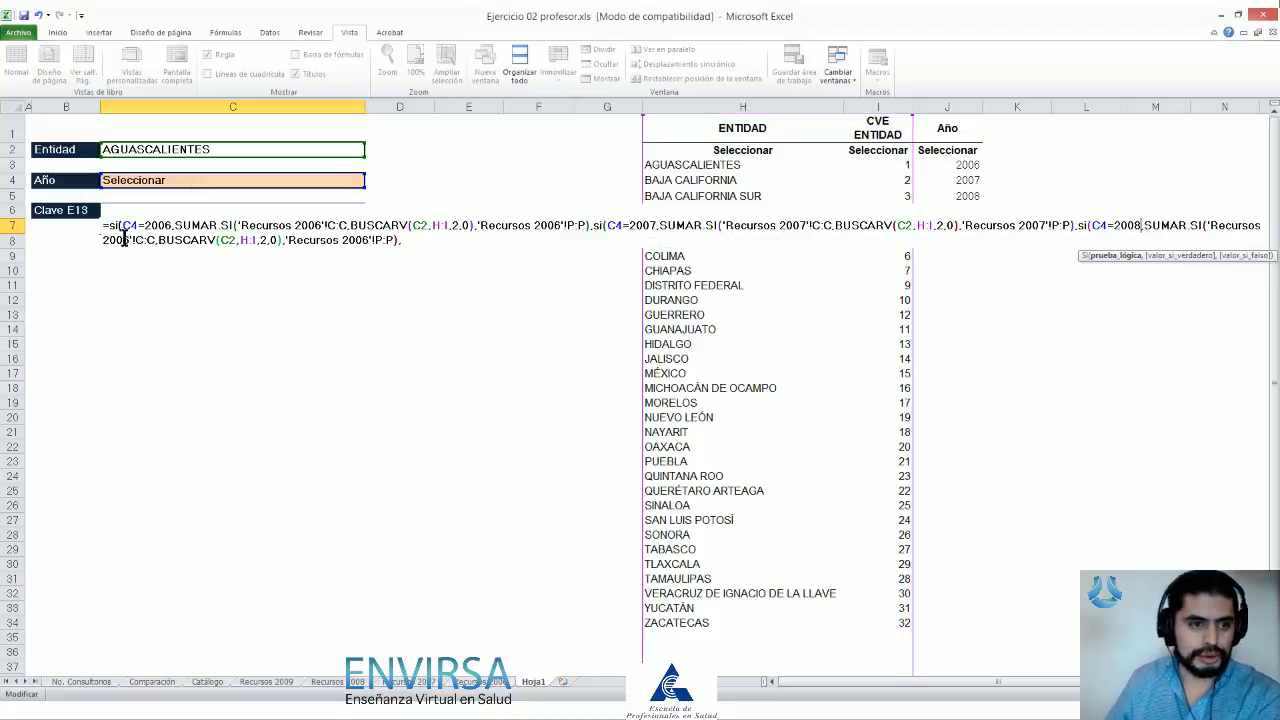
Step: Point both SUMAR.SI ranges of the third SI block to the Recursos 2008 sheet
click(127, 240)
key(BackSpace)
text(8)
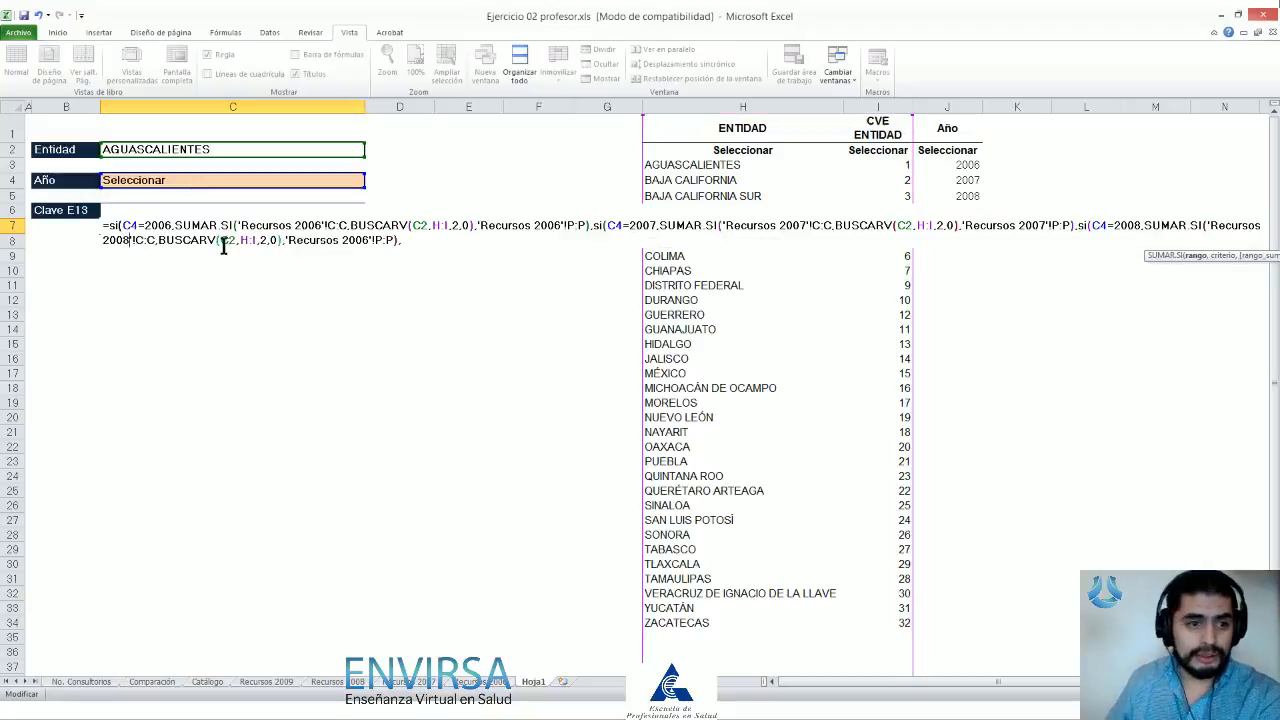
click(369, 241)
key(BackSpace)
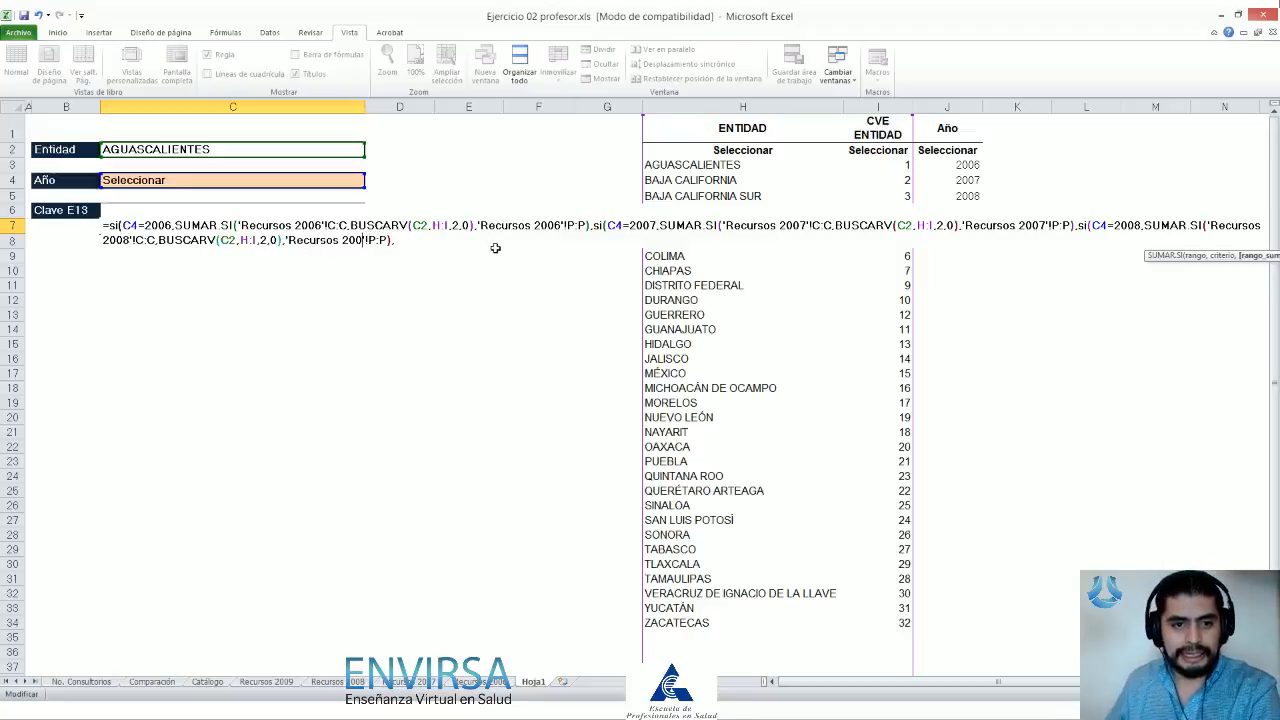
text(8)
Step: Append a fourth copy of the 2006 SI block to the C7 formula and set its test to C4=2009
key(End)
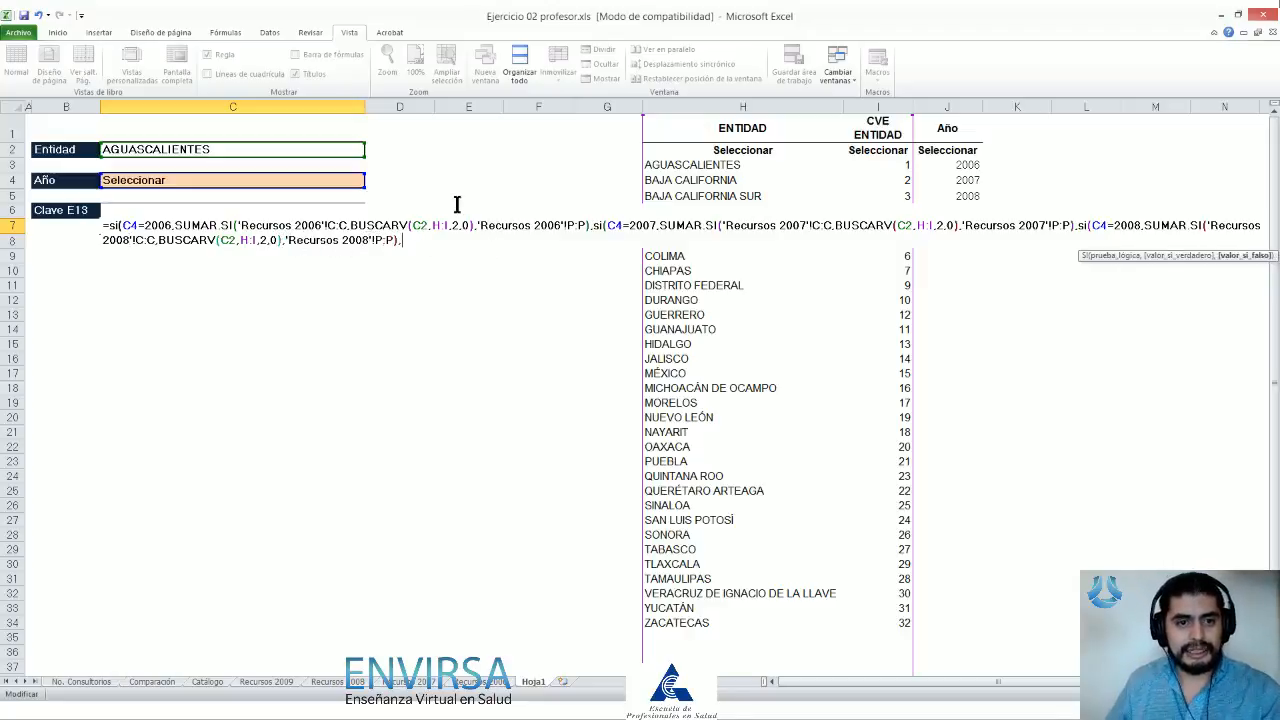
text(si(C4=2006,SUMAR.SI('Recursos 2006'!C:C,BUSCARV(C2,H:I,2,0),'Recursos 2006'!P:P),)
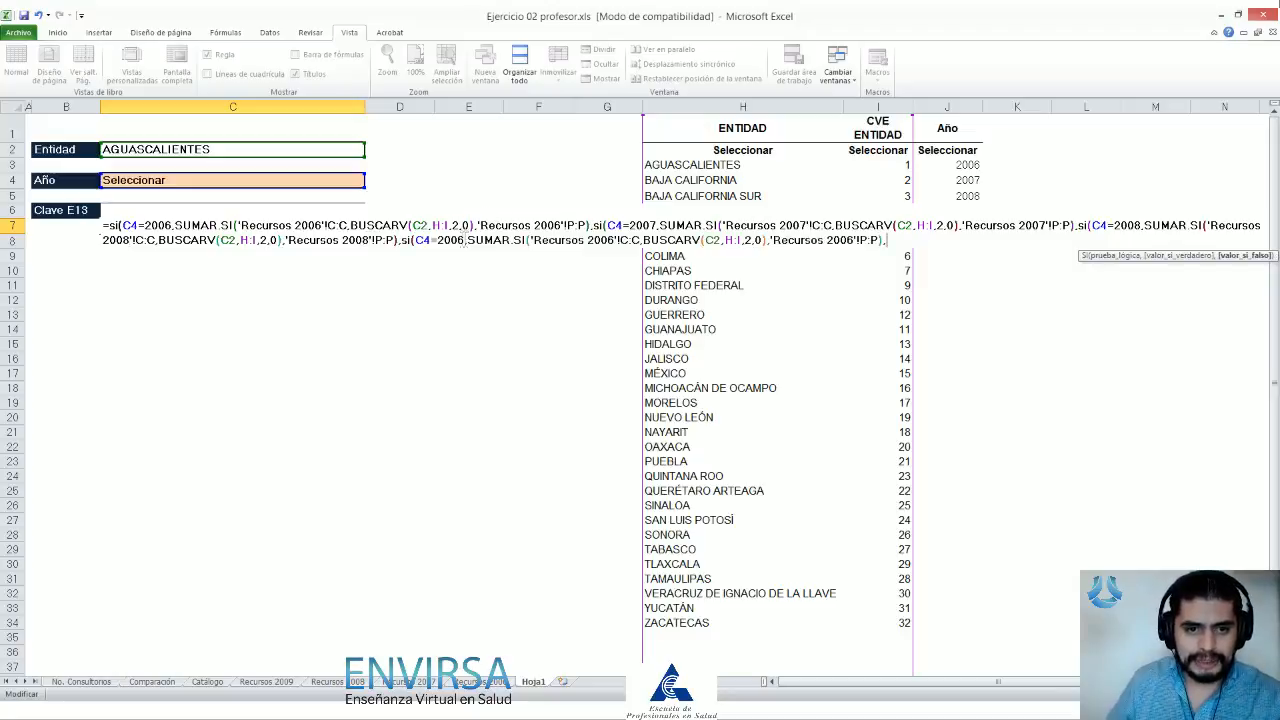
click(466, 241)
key(BackSpace)
text(9)
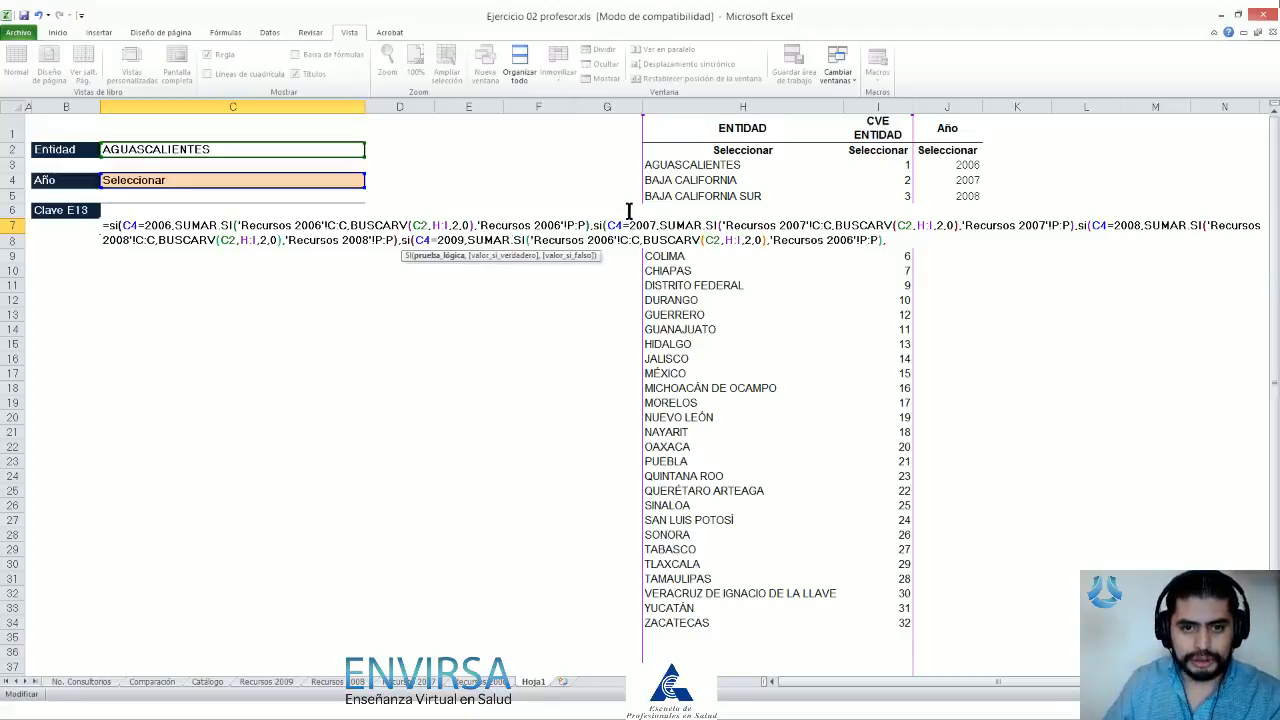
Step: Point both SUMAR.SI ranges of the fourth SI block to the Recursos 2009 sheet
click(616, 241)
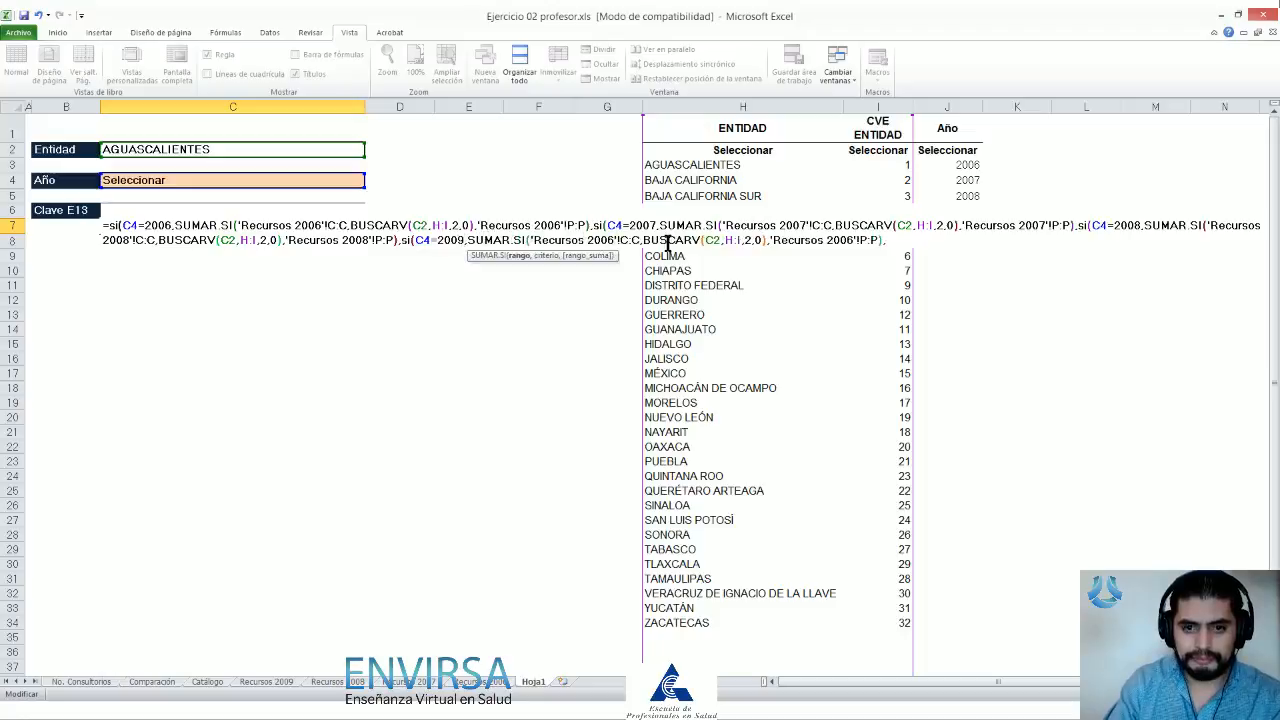
key(BackSpace)
text(9)
click(852, 241)
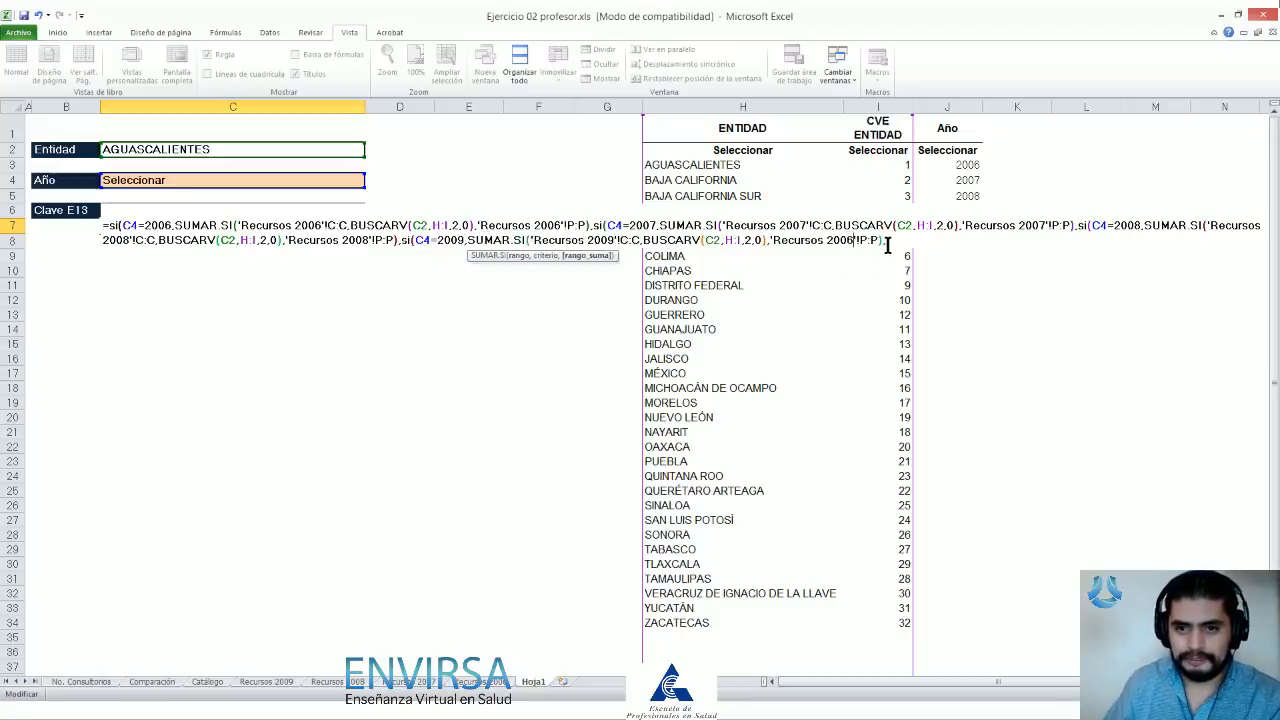
Step: Finish the C7 formula with 0 as the last false value, close all four SI functions and commit it
click(887, 246)
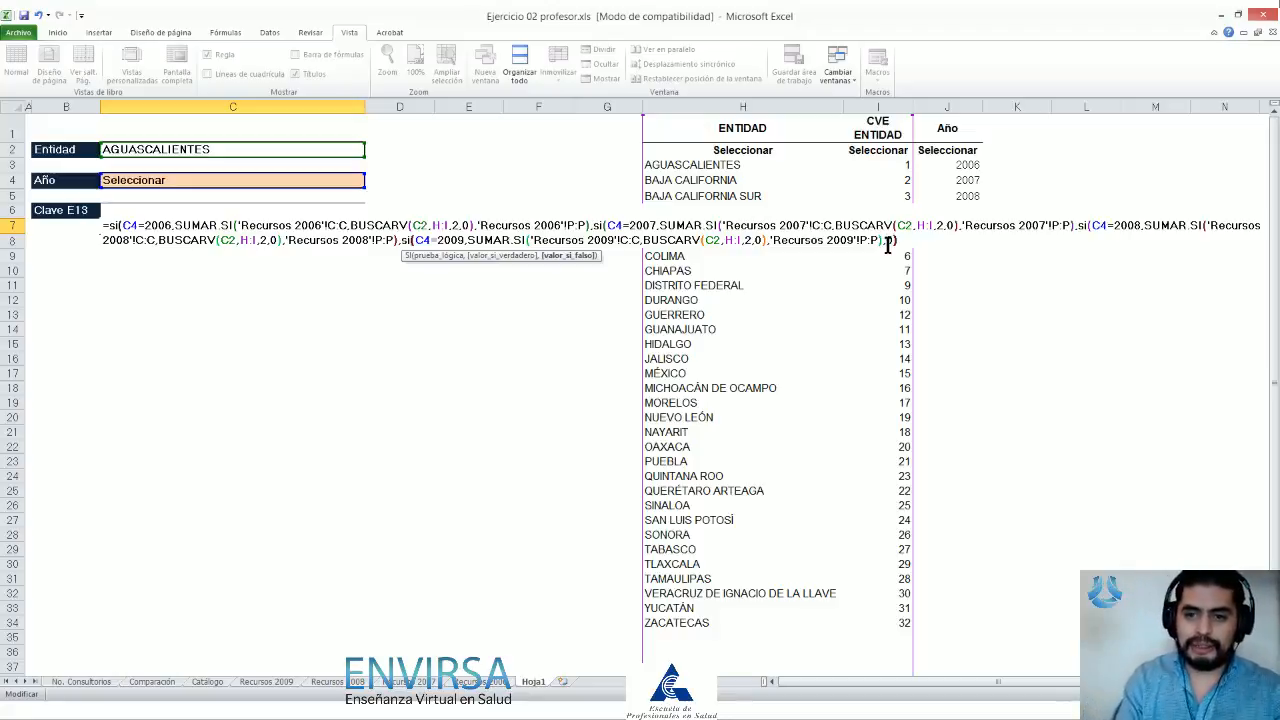
text())))
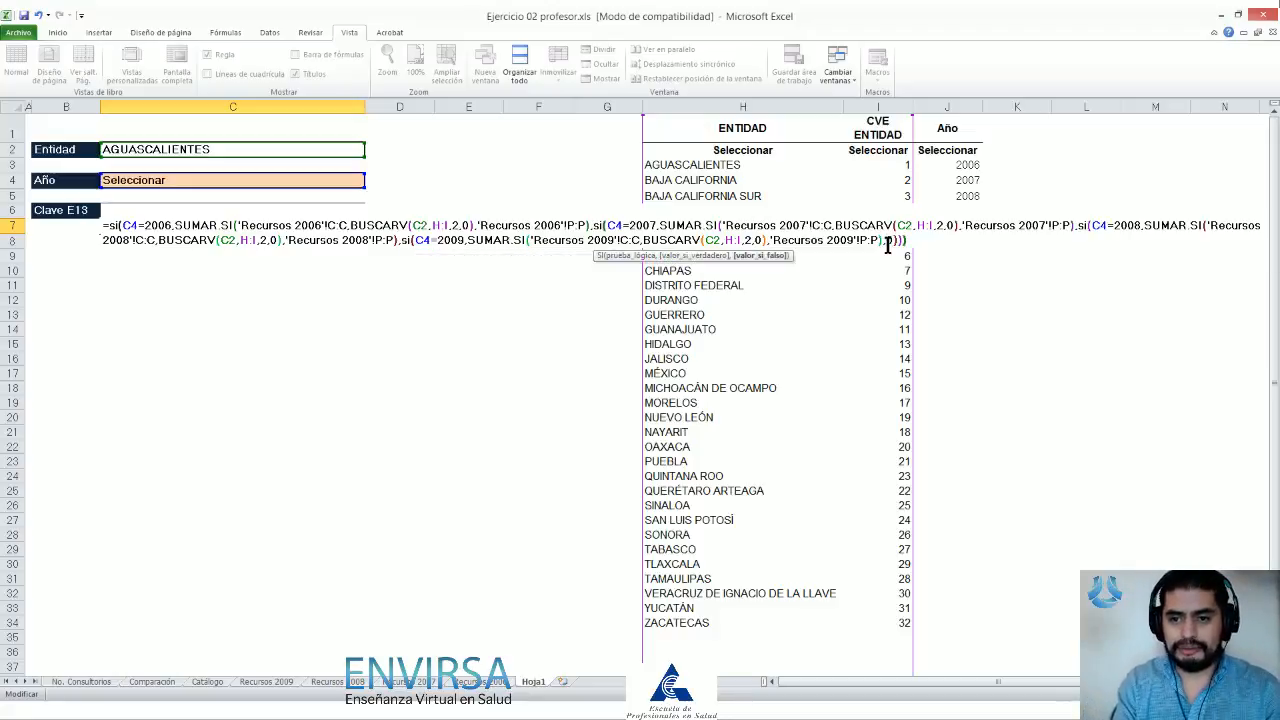
text(0)
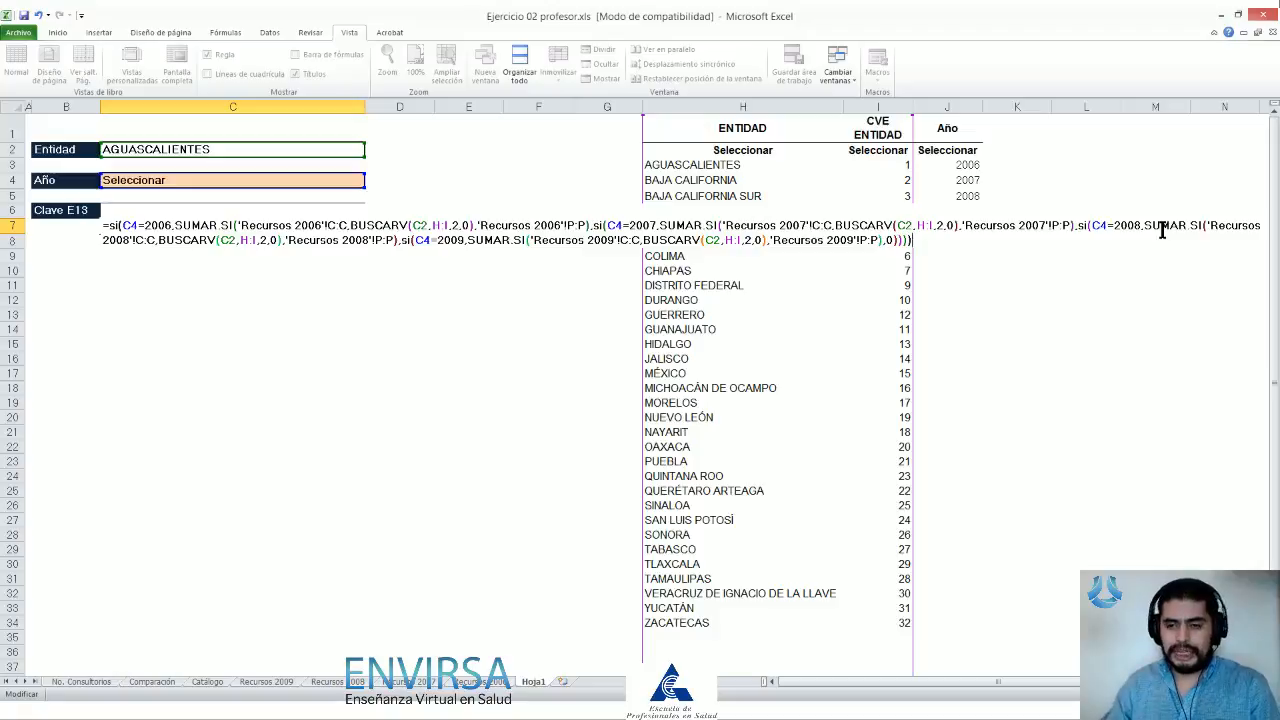
key(Return)
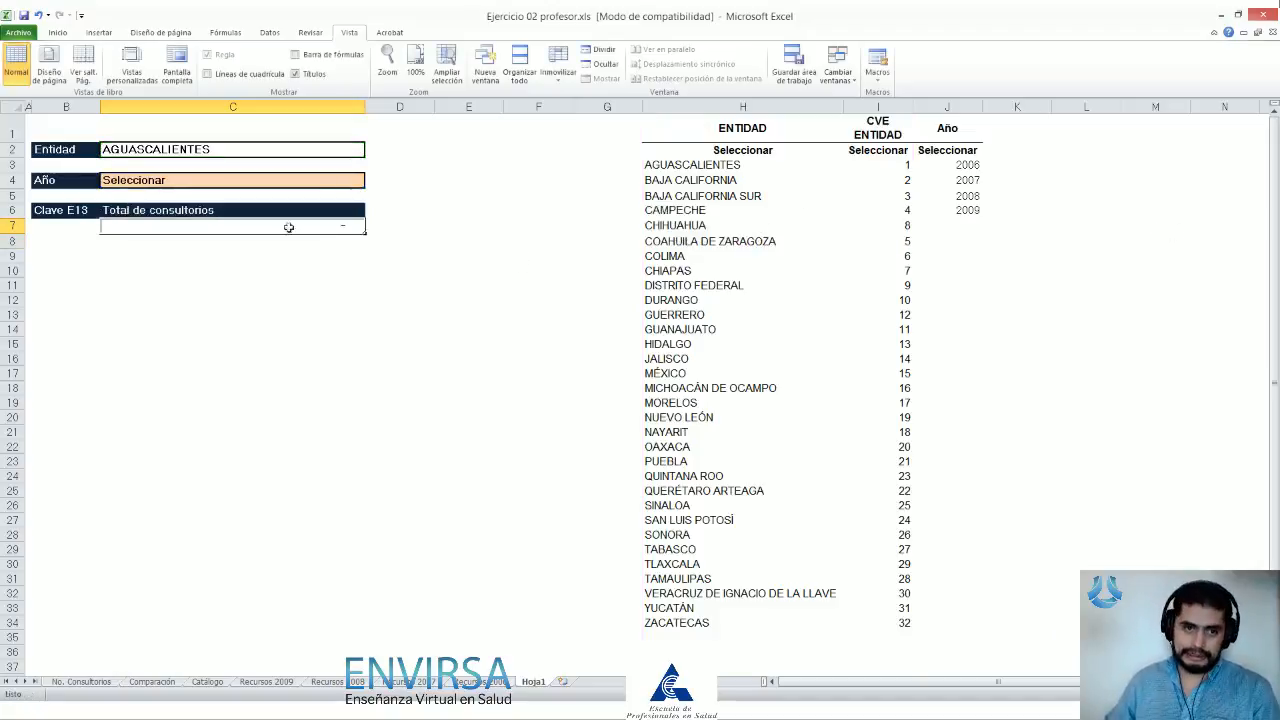
Step: Test the consulting-room total by setting the year in C4 to 2006 and to 2007
click(360, 180)
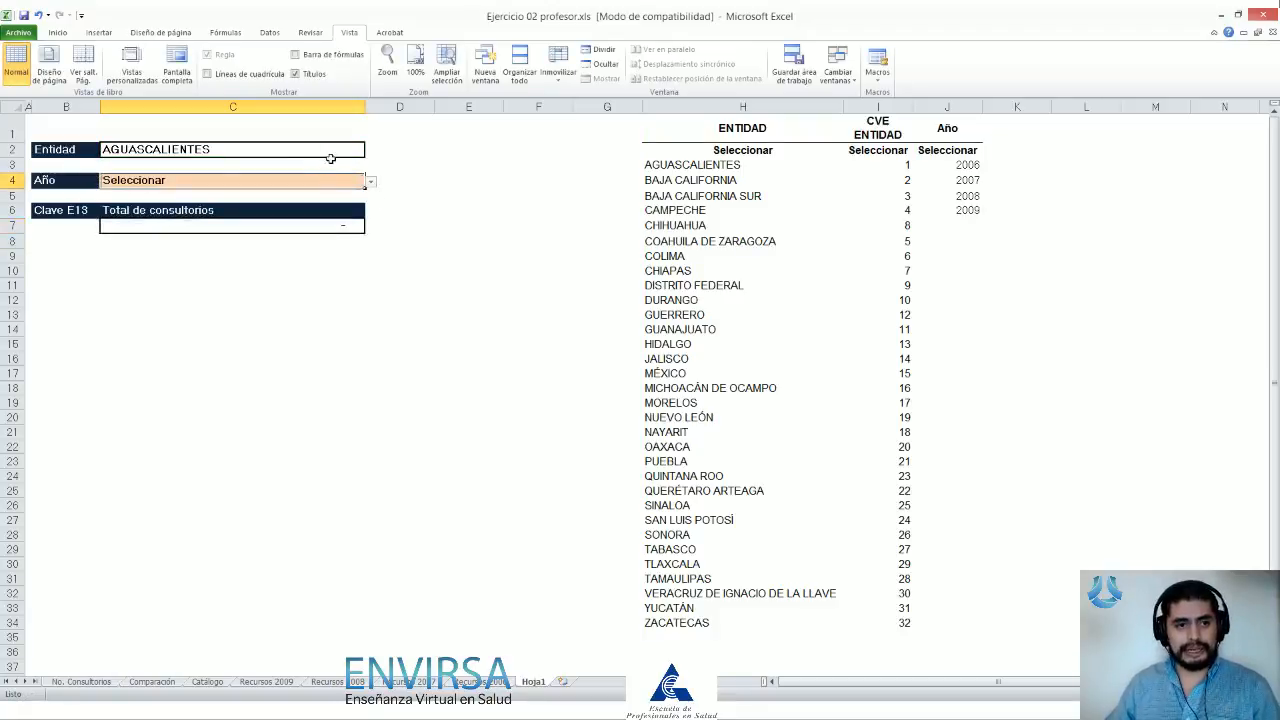
click(371, 183)
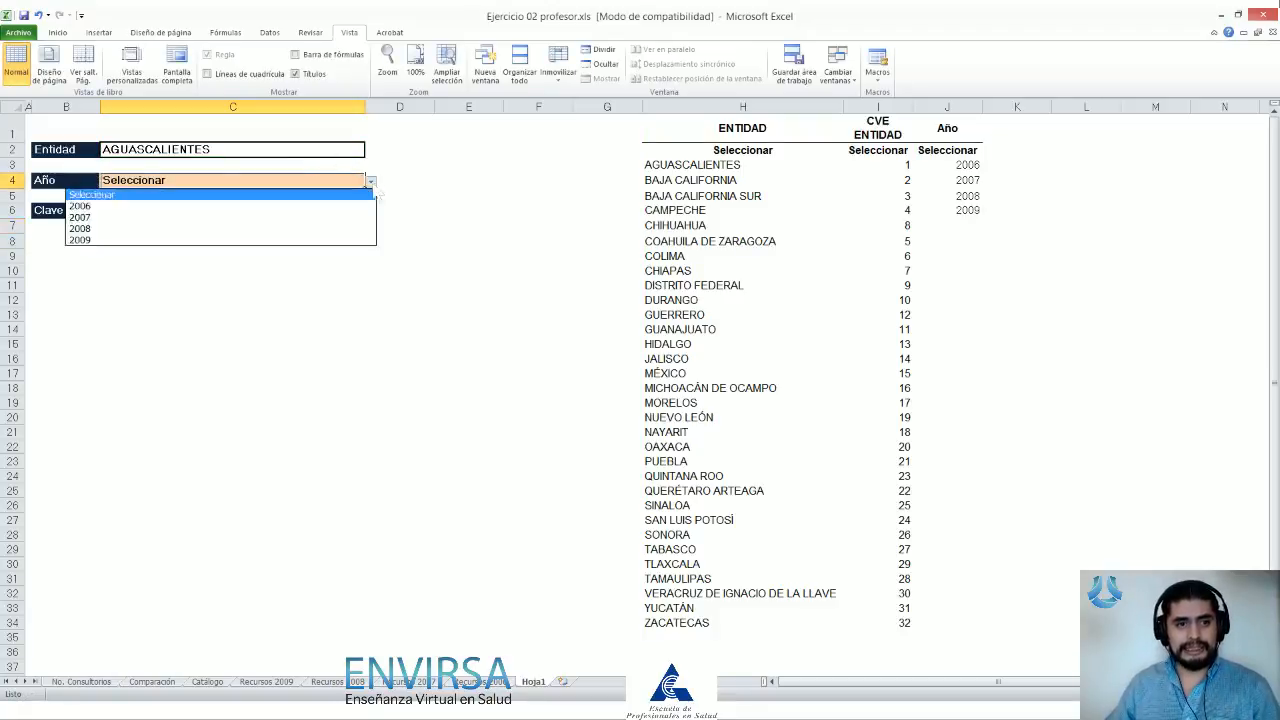
click(298, 208)
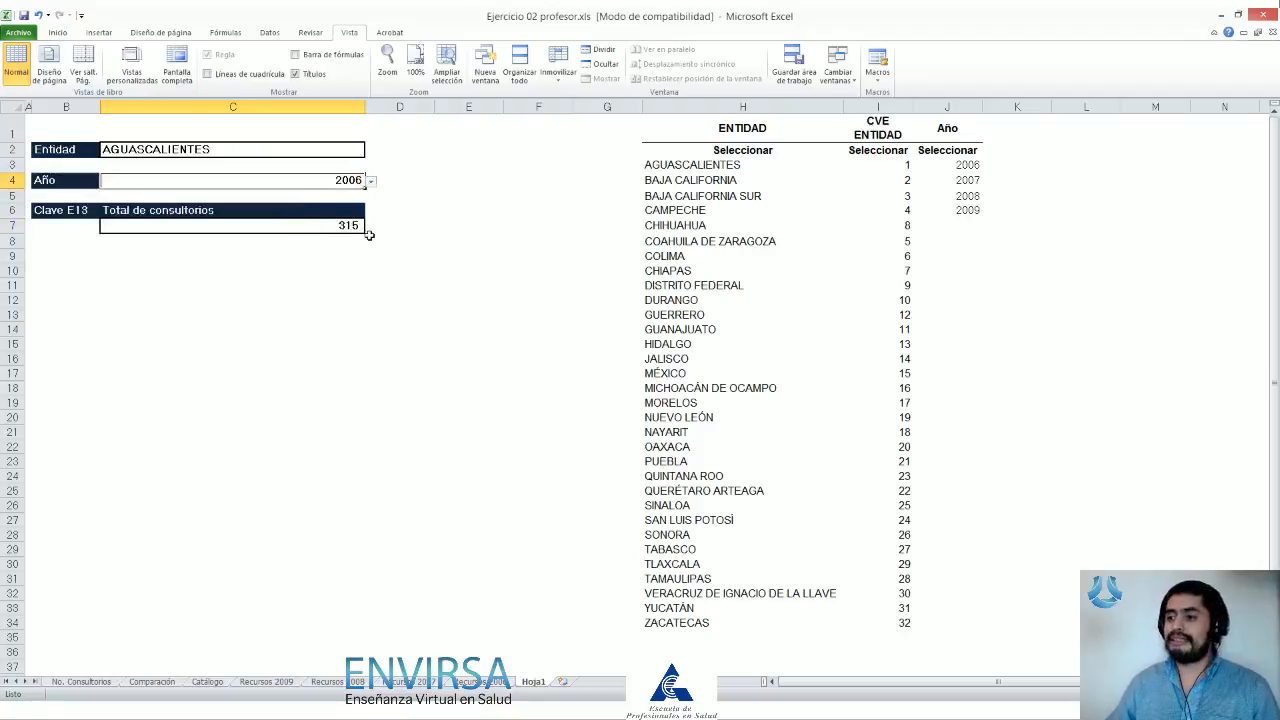
click(371, 181)
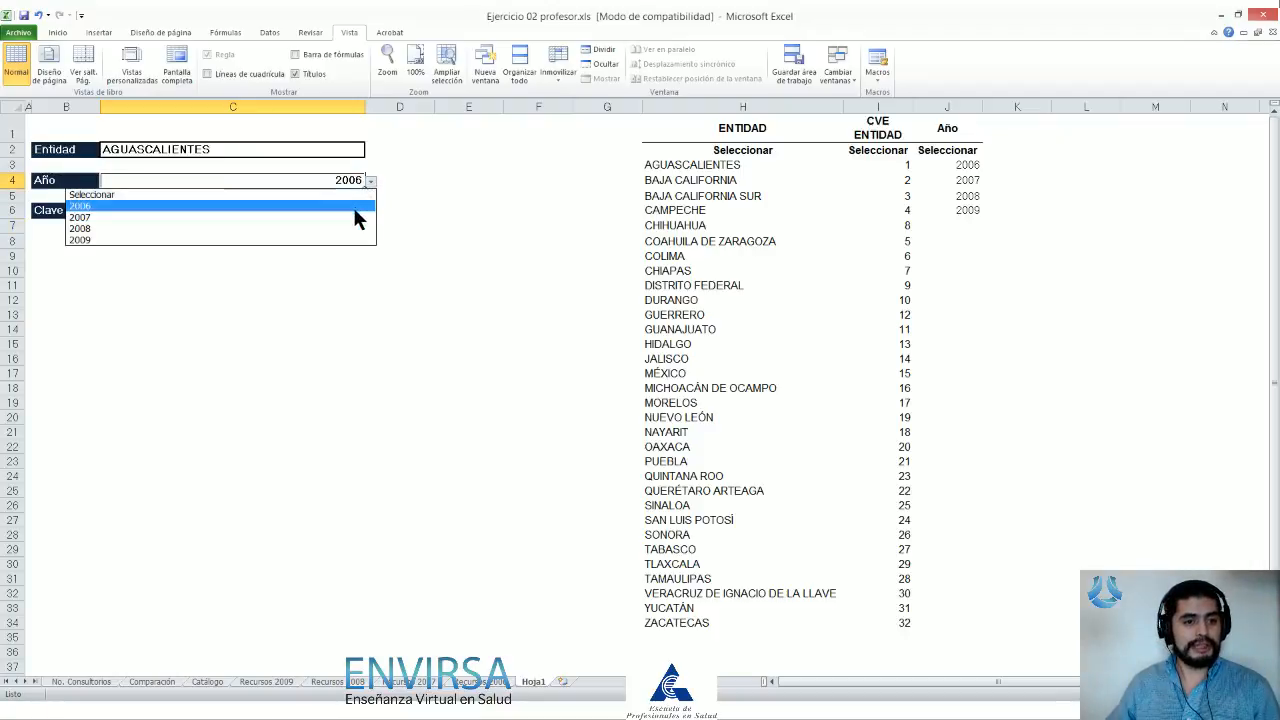
click(354, 217)
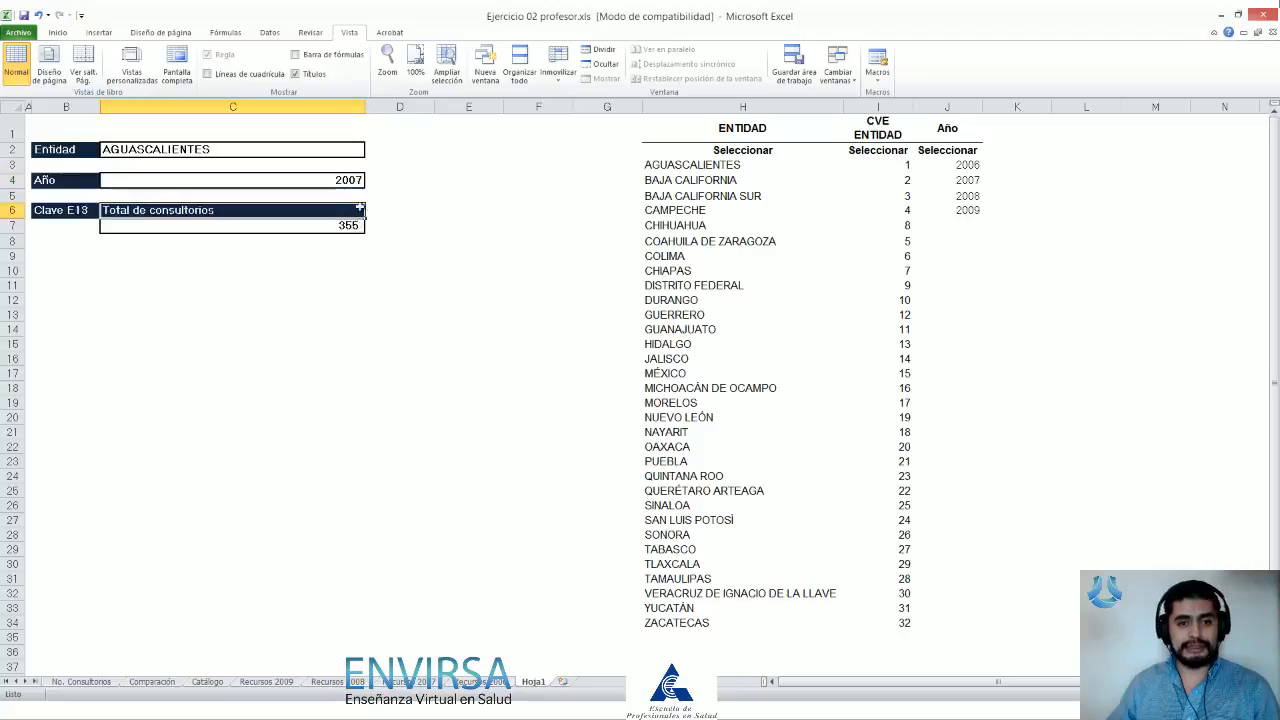
Step: Set the year in C4 to 2008 and view the nested formula in C7
click(366, 180)
click(371, 182)
click(354, 227)
double_click(347, 225)
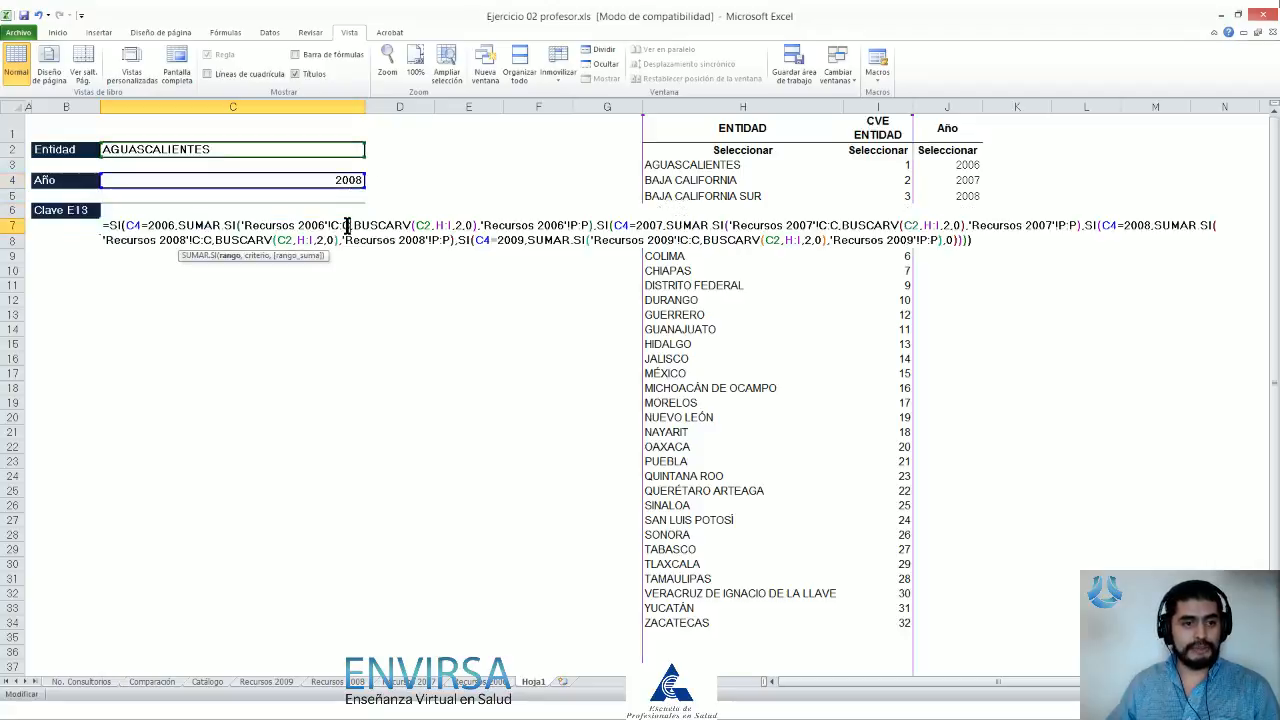
click(410, 196)
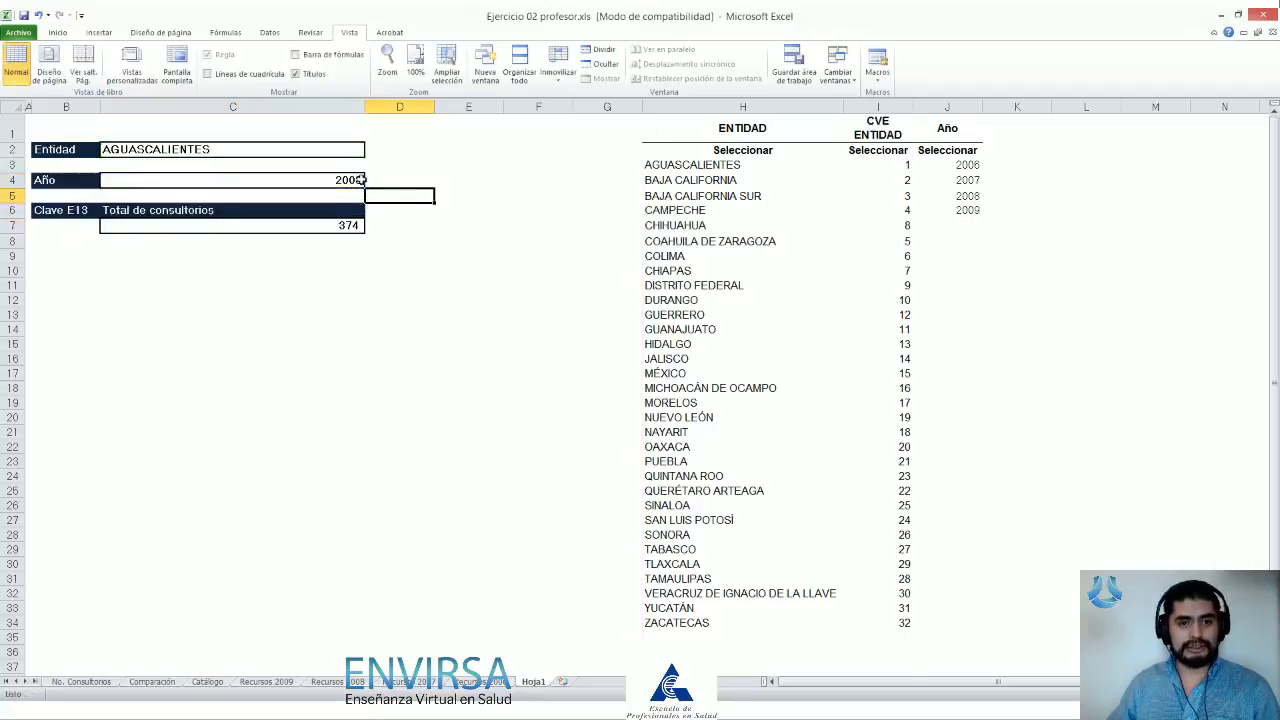
Step: Set the year in C4 to 2009 to test the last SI block
click(360, 179)
click(370, 180)
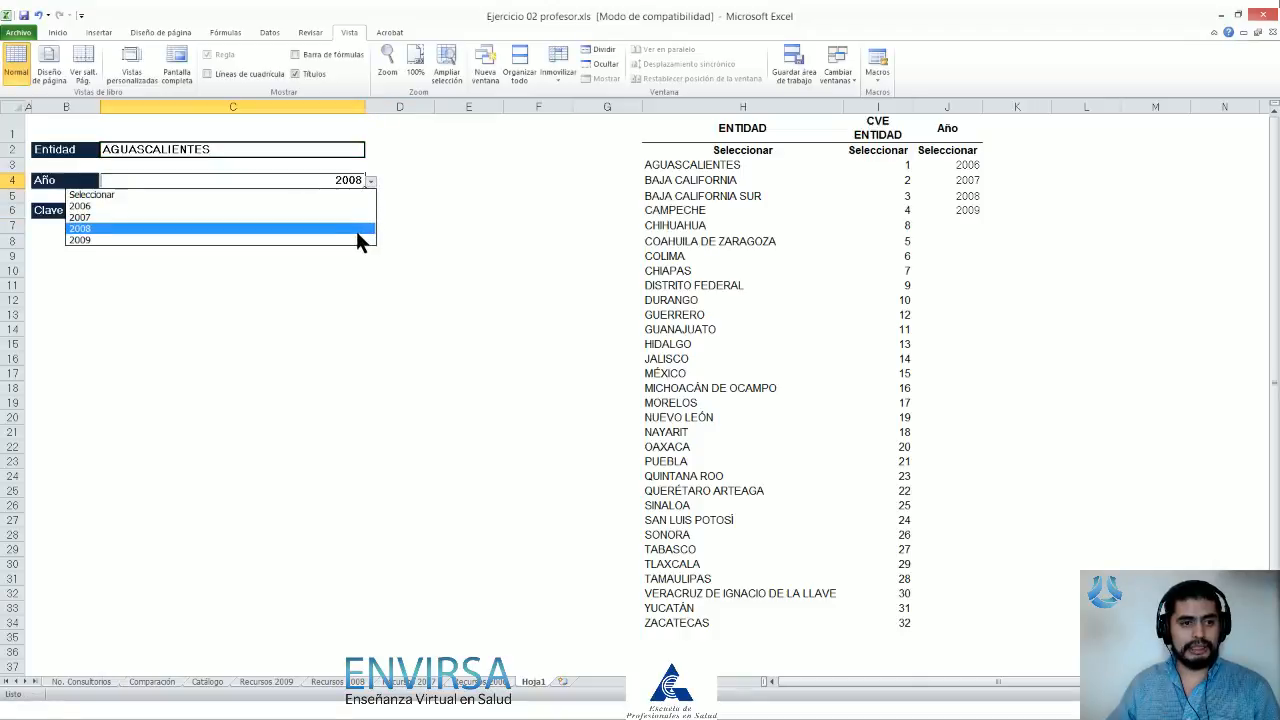
click(228, 240)
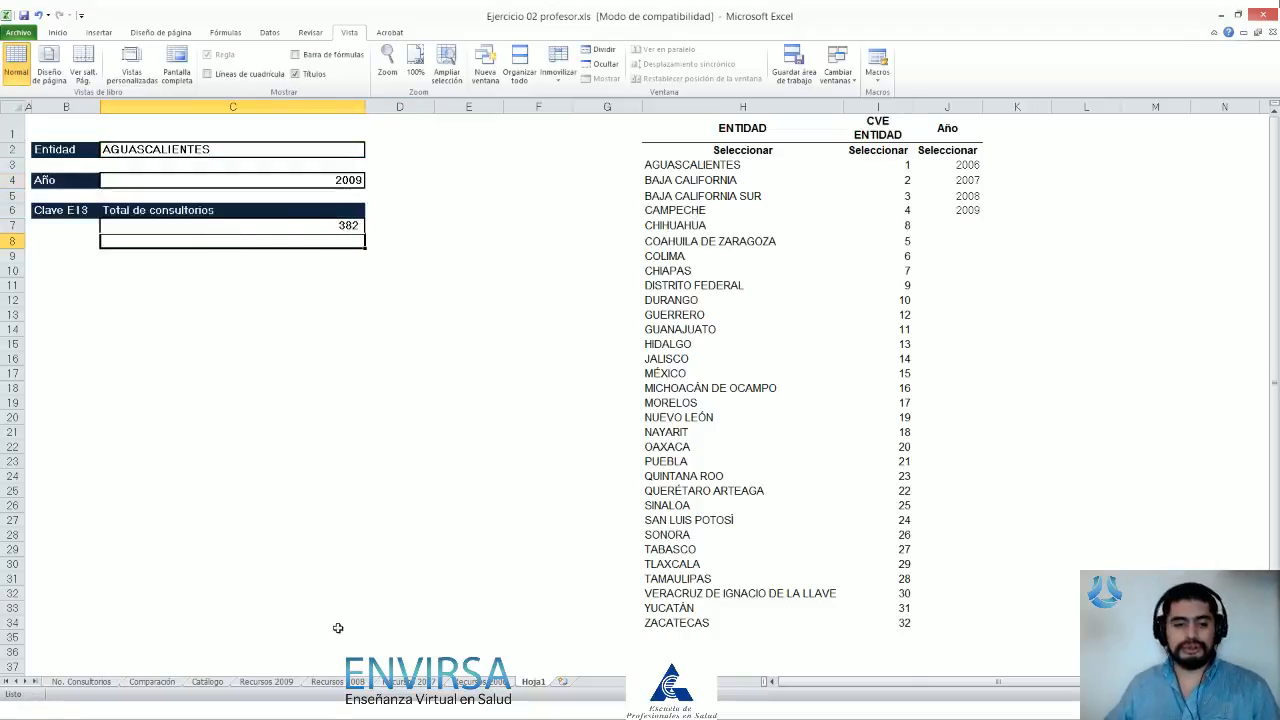
Step: Switch to the Recursos 2006 sheet and add filters to its header row 4
click(484, 682)
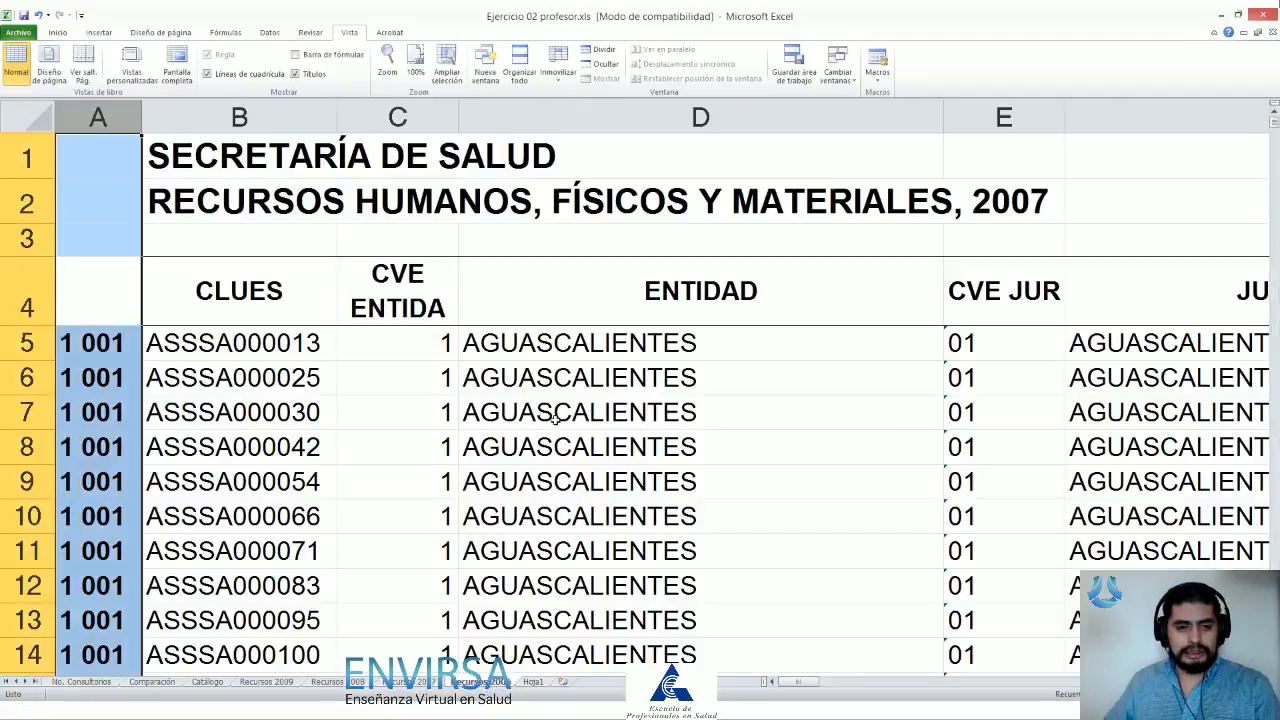
click(287, 295)
key(ctrl+shift+l)
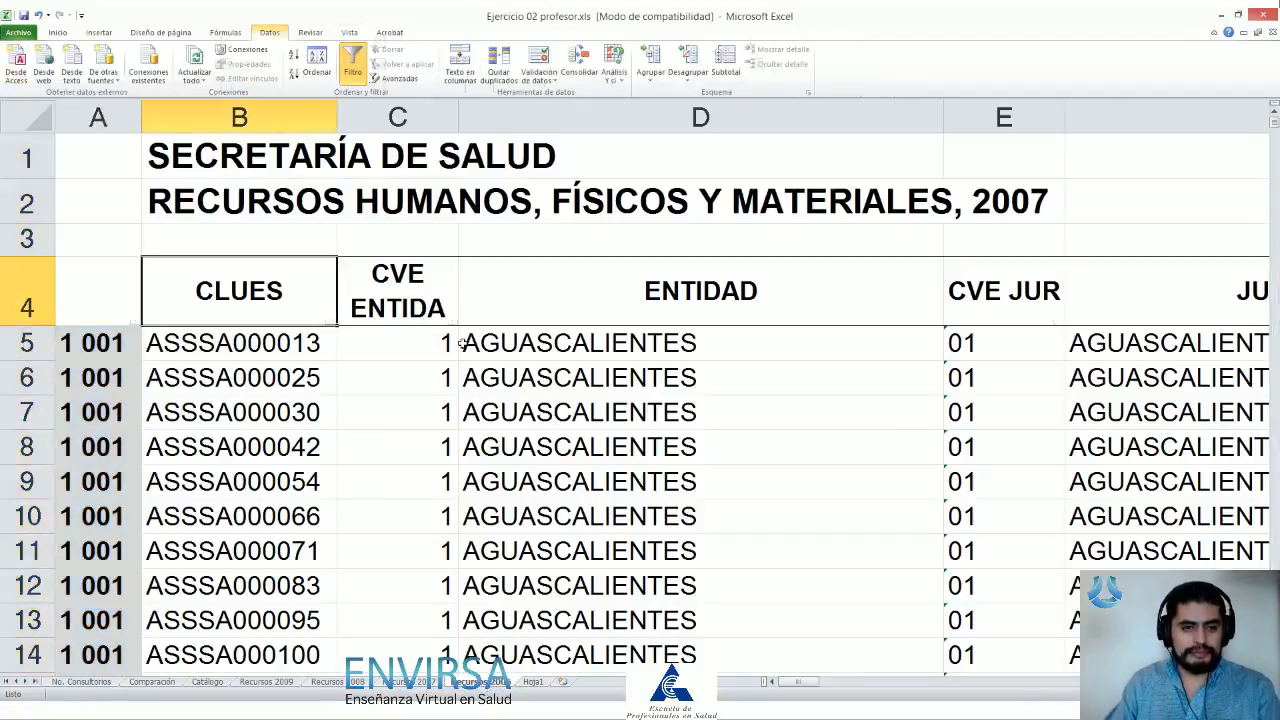
scroll(462, 343, down, 8)
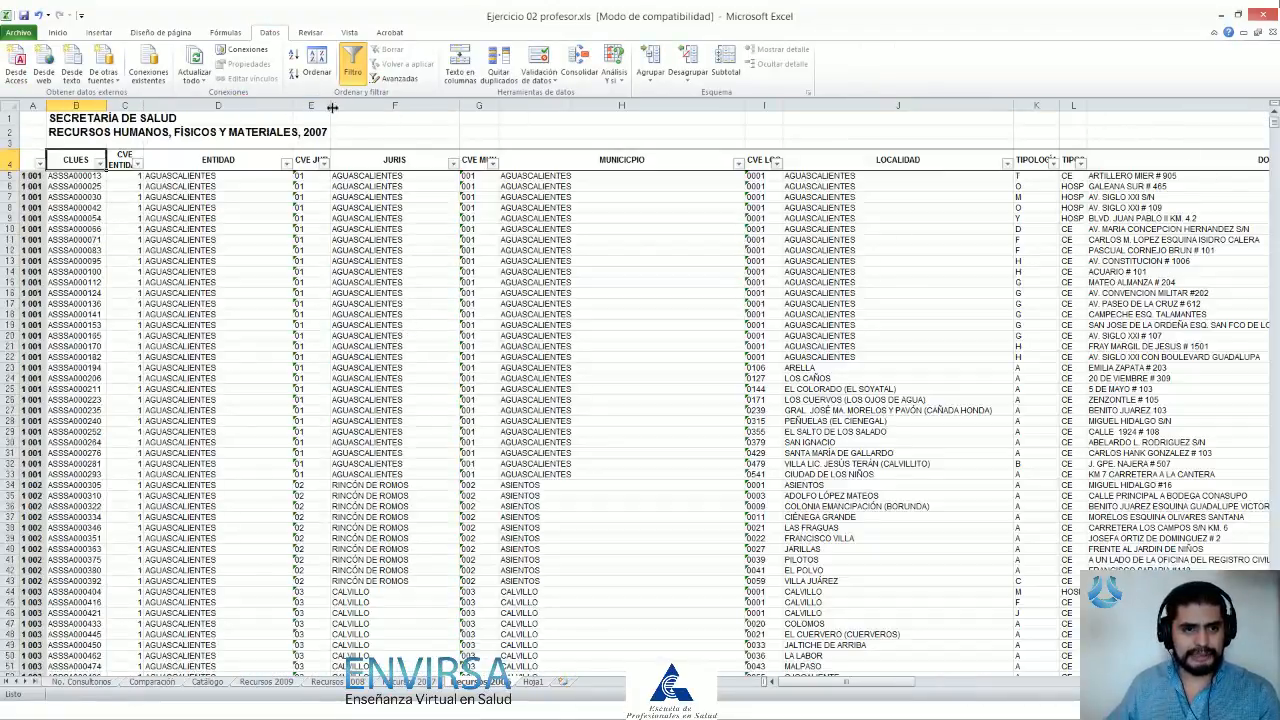
Step: Hide columns E through N so the E13 column sits near ENTIDAD
drag(332, 107, 1101, 104)
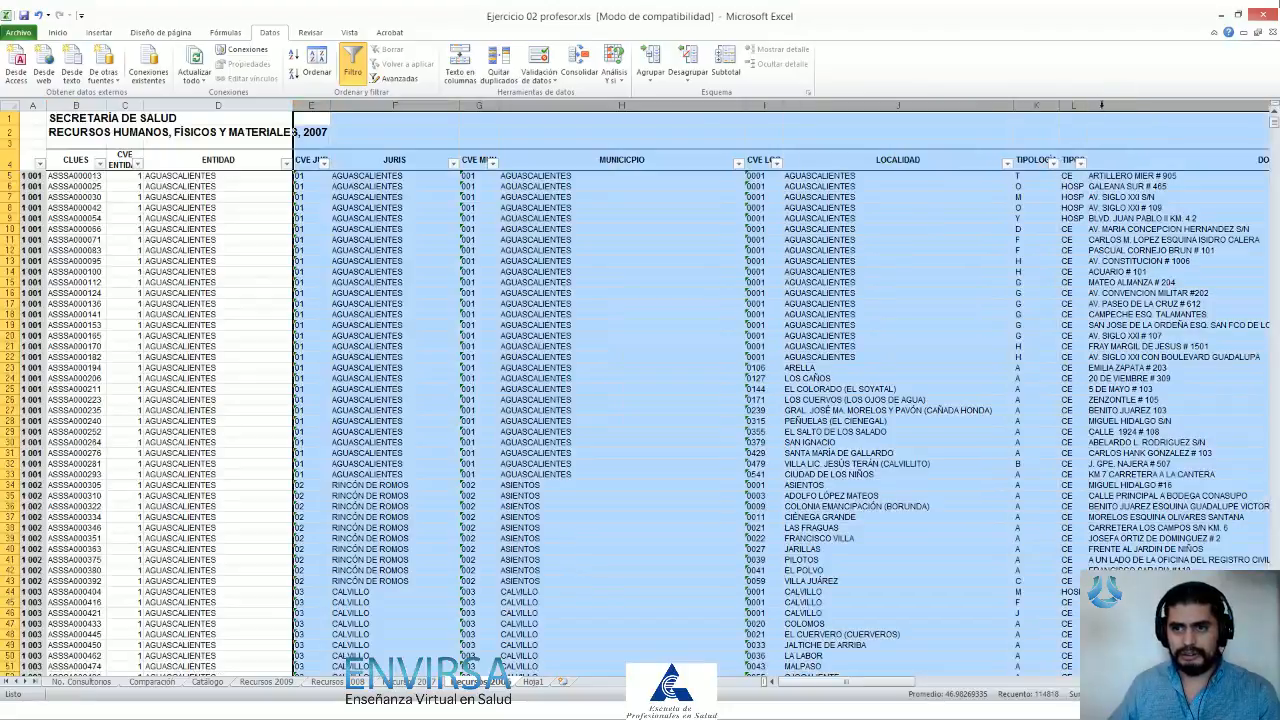
right_click(1101, 104)
click(1149, 265)
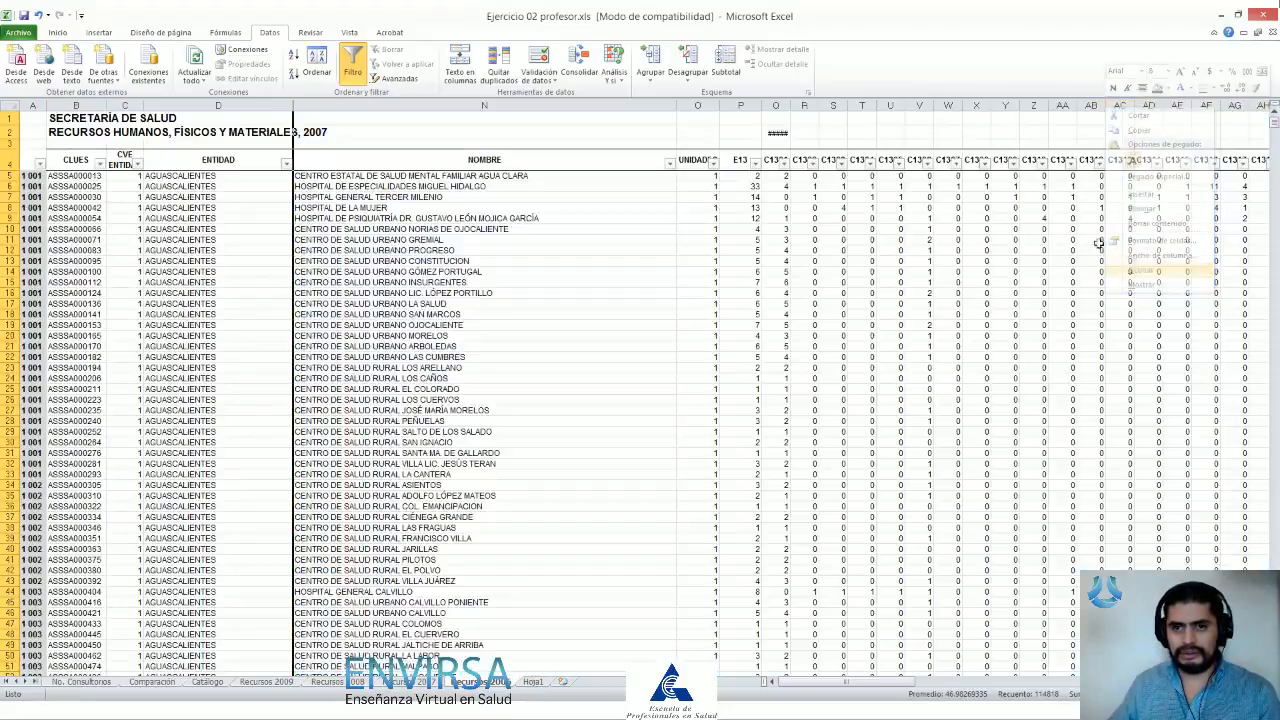
right_click(410, 105)
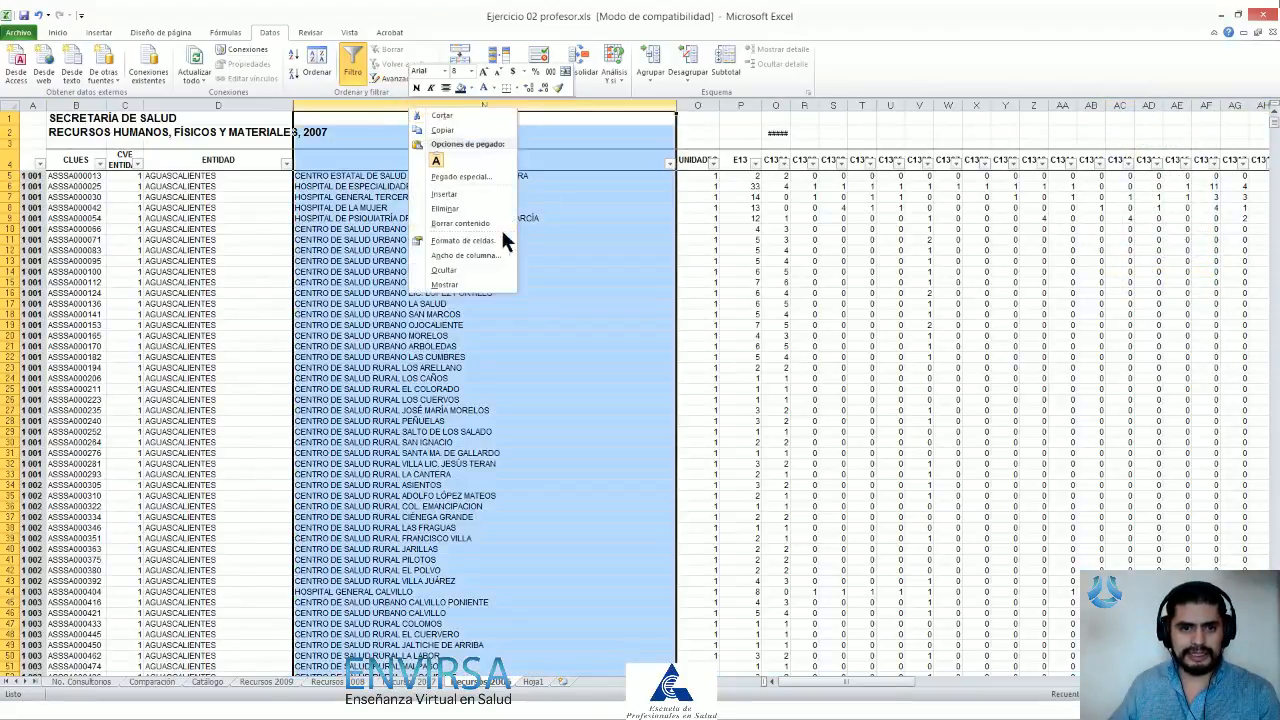
click(500, 270)
Step: Enter a SUBTOTALES formula with function 9 (SUMA) in P3 over the E13 column below it
click(396, 122)
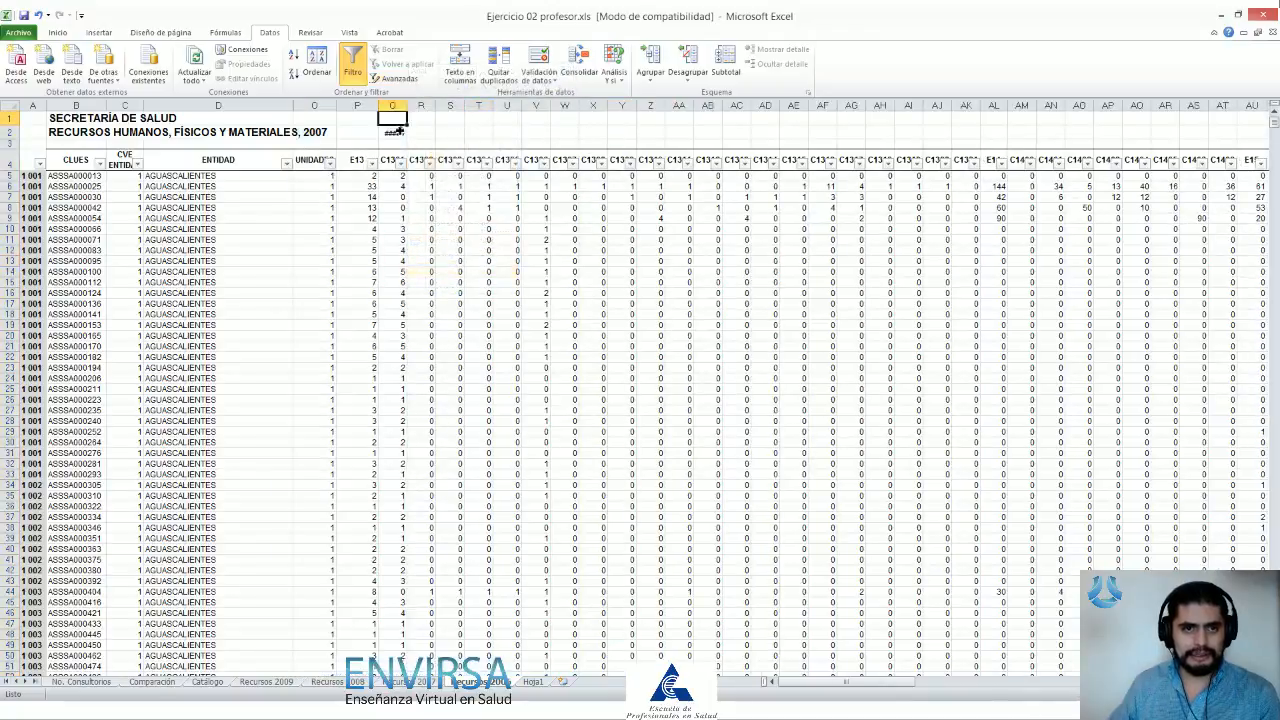
click(397, 131)
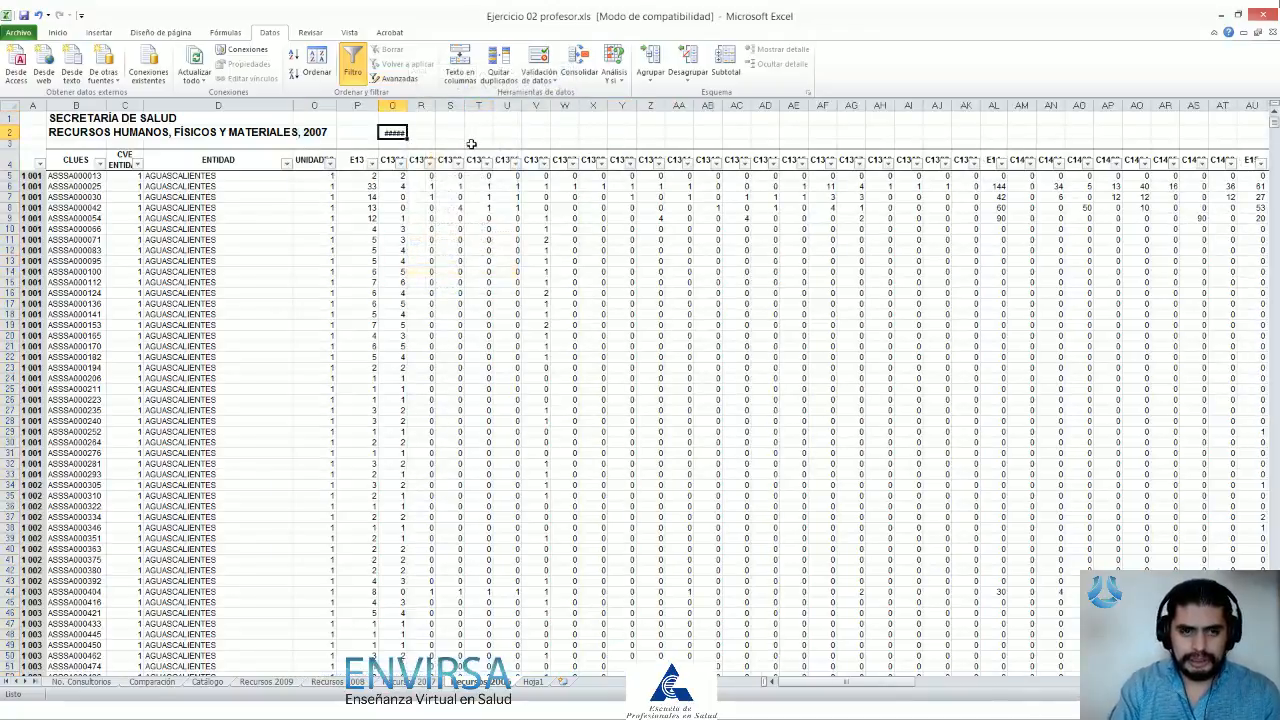
key(Left)
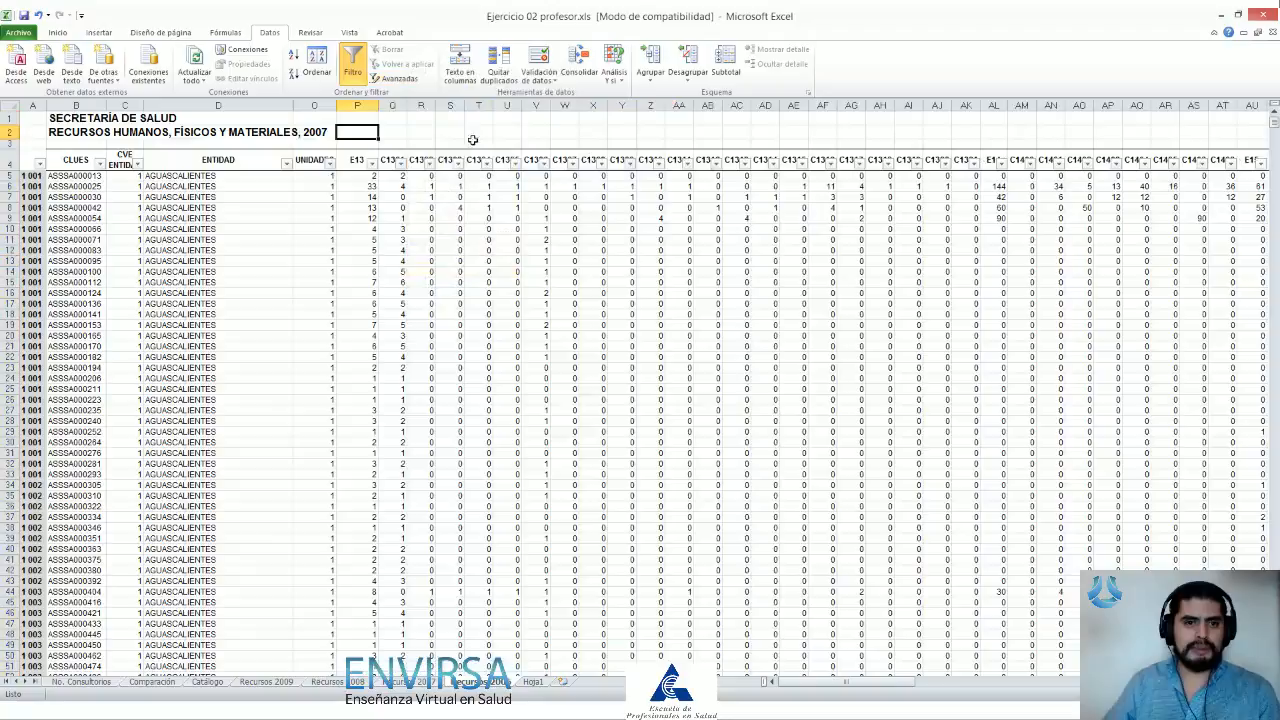
click(376, 145)
text(=sub)
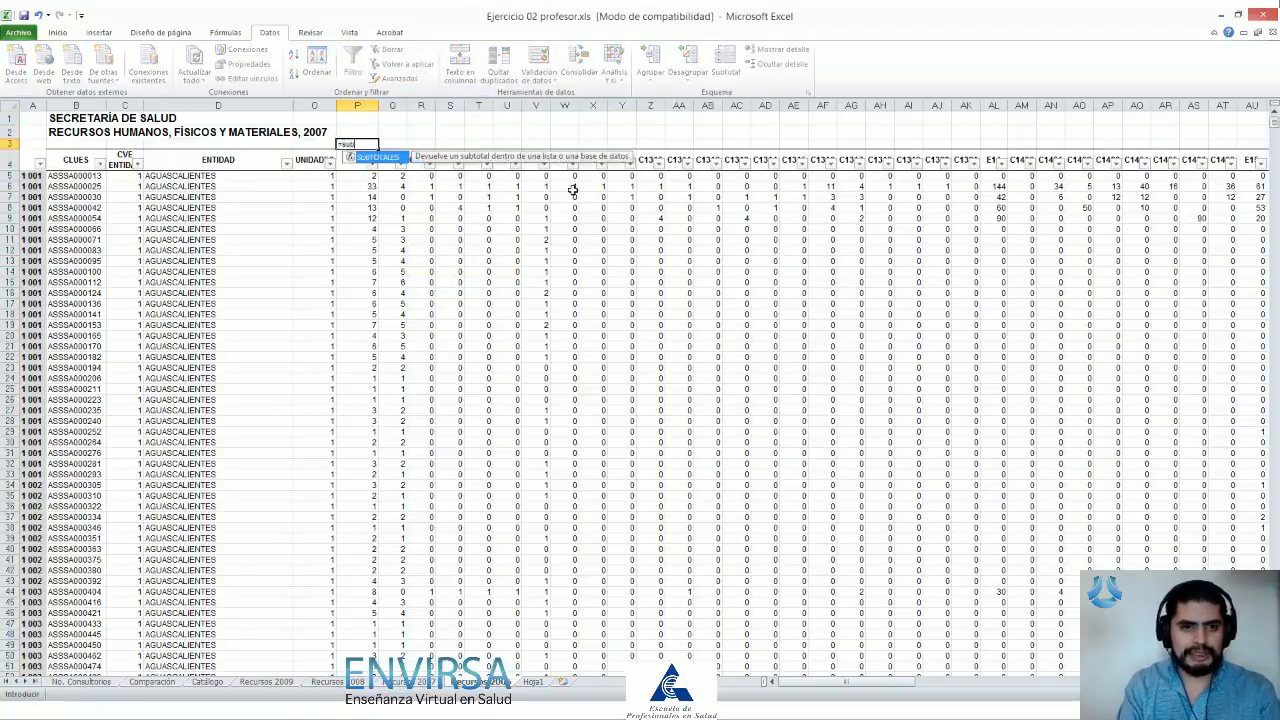
text(totales)
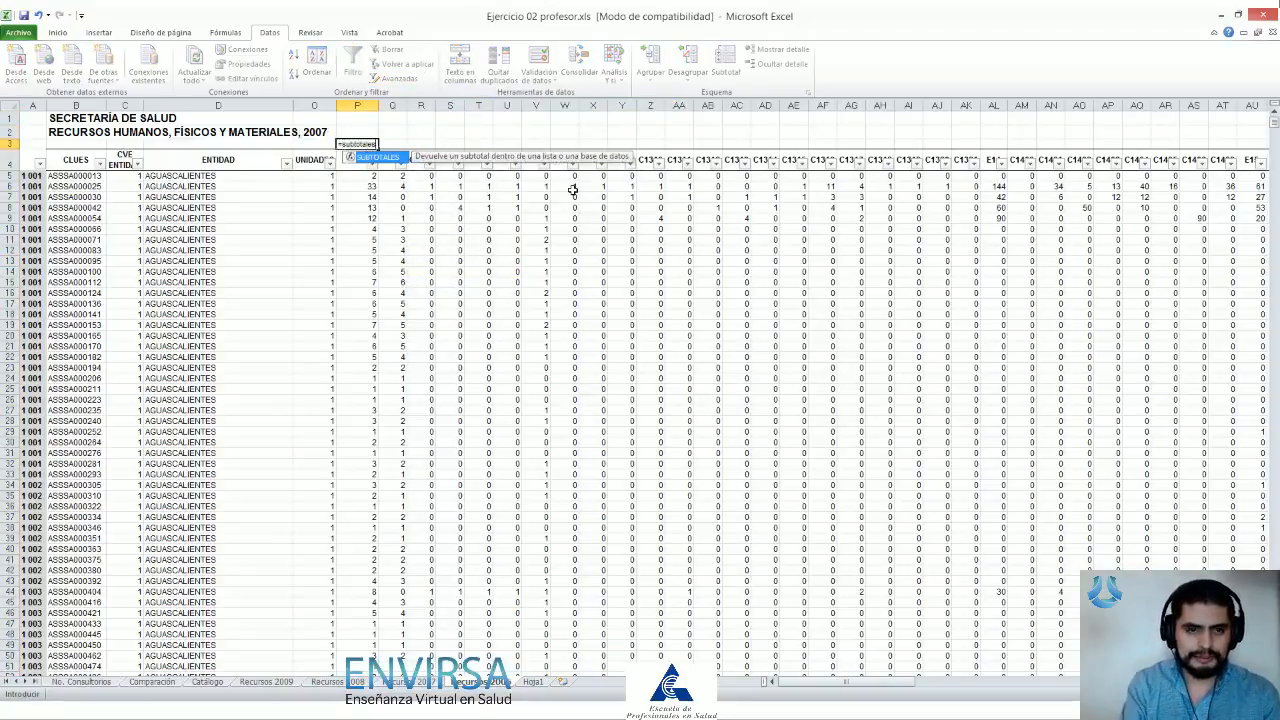
text((9)
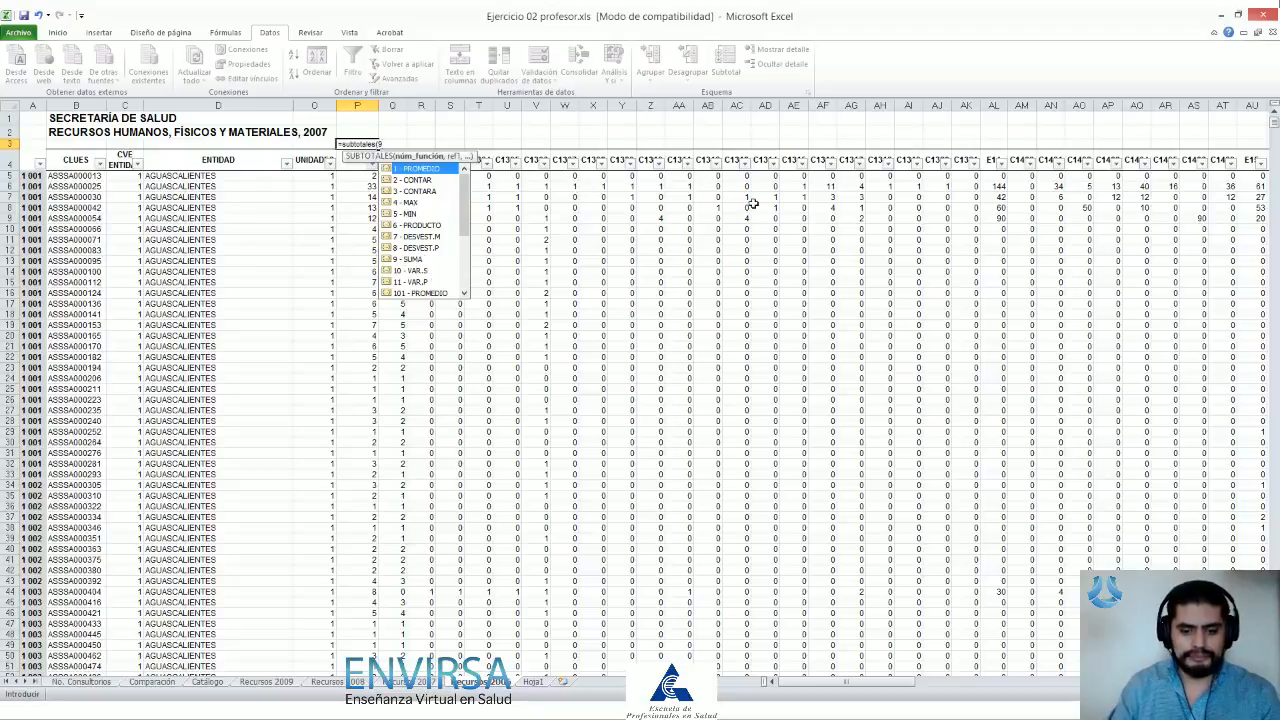
text(,)
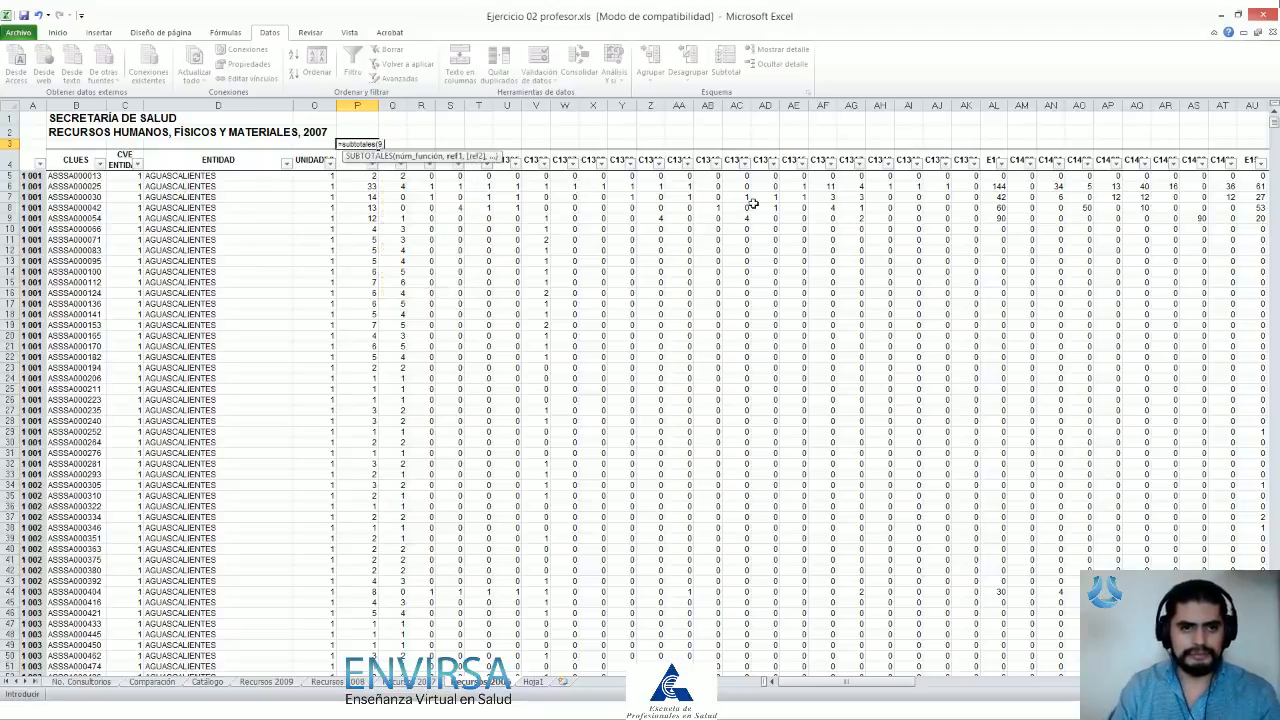
key(Down)
key(ctrl+shift+Down)
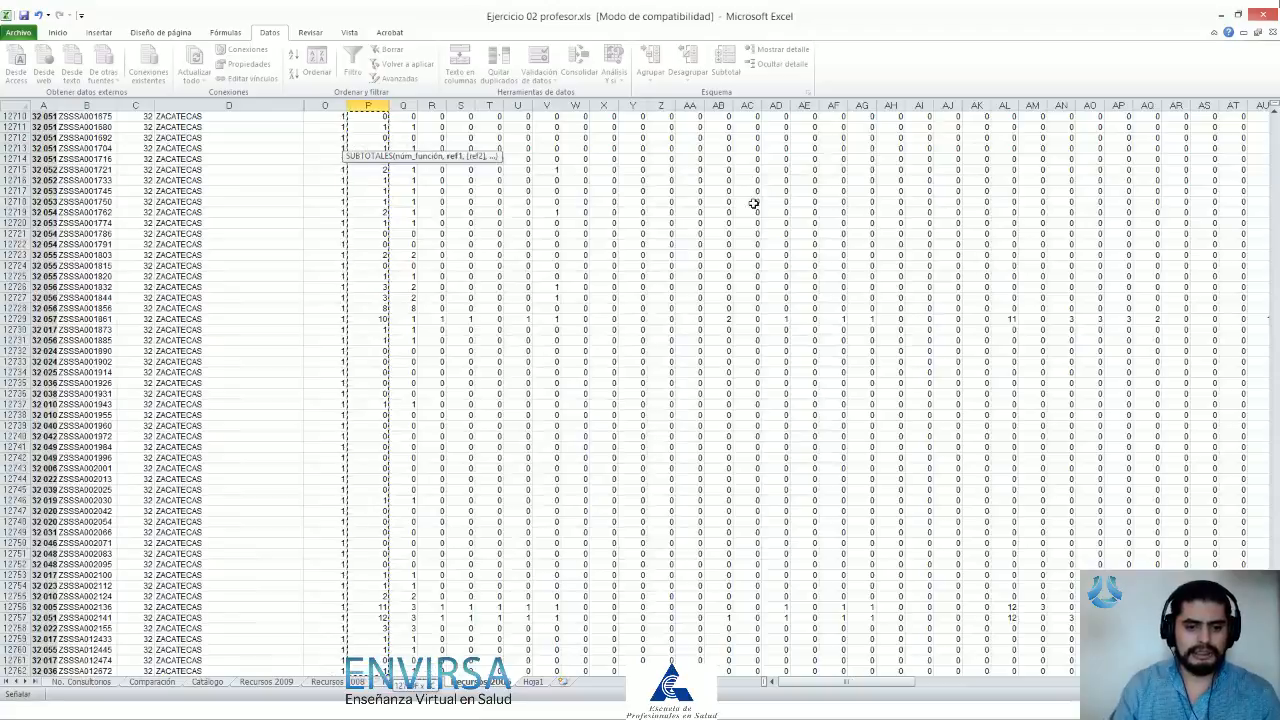
key(Return)
key(Up)
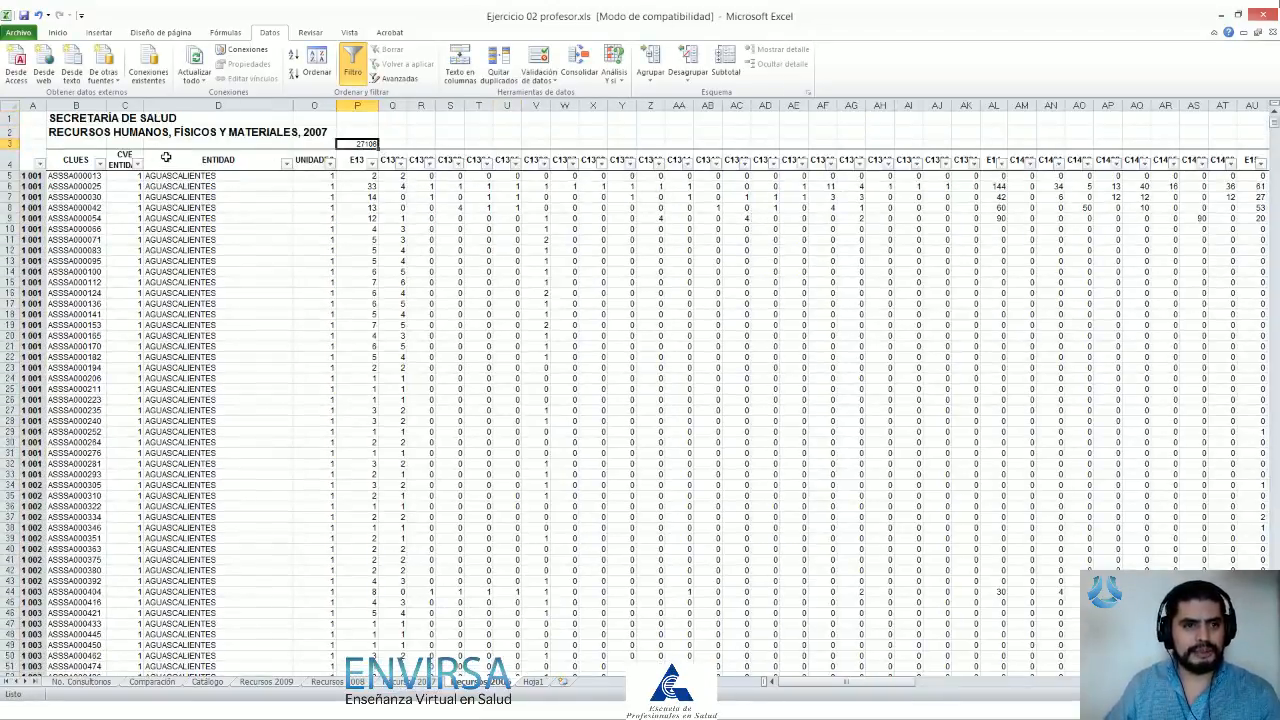
Step: Filter the ENTIDAD column to show only AGUASCALIENTES and check the E13 subtotal in P3
click(287, 163)
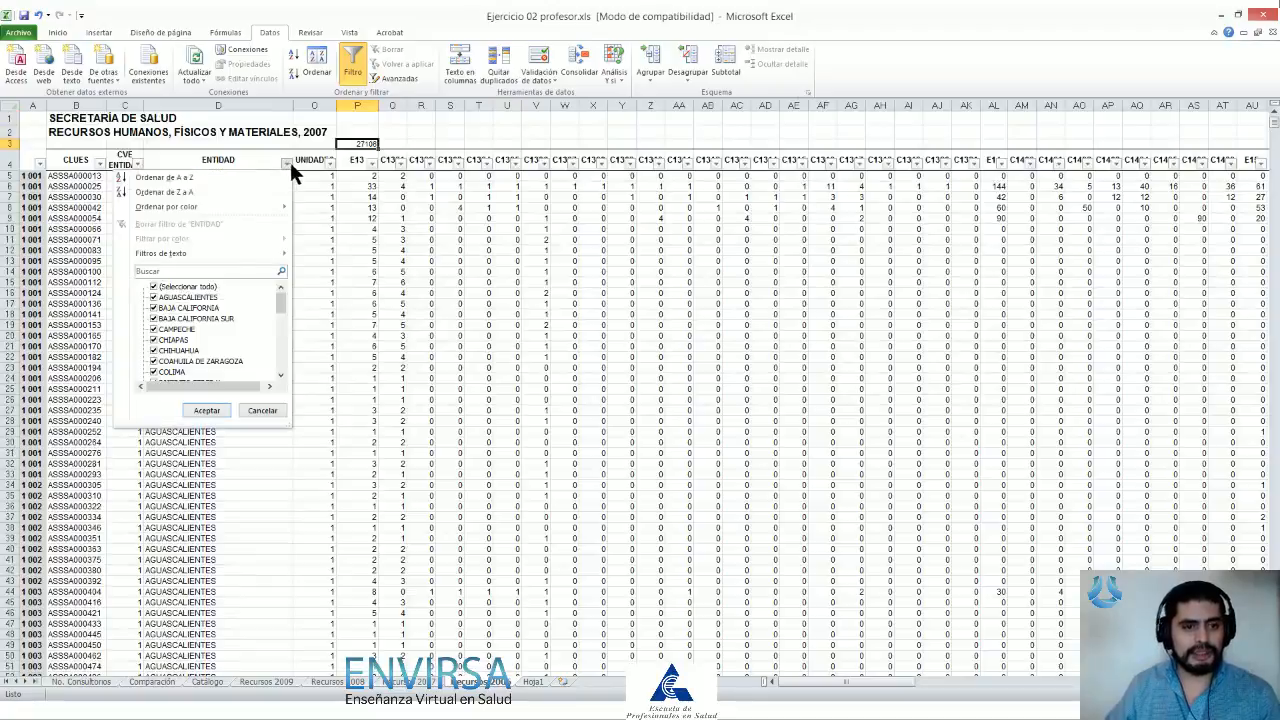
click(154, 286)
click(154, 297)
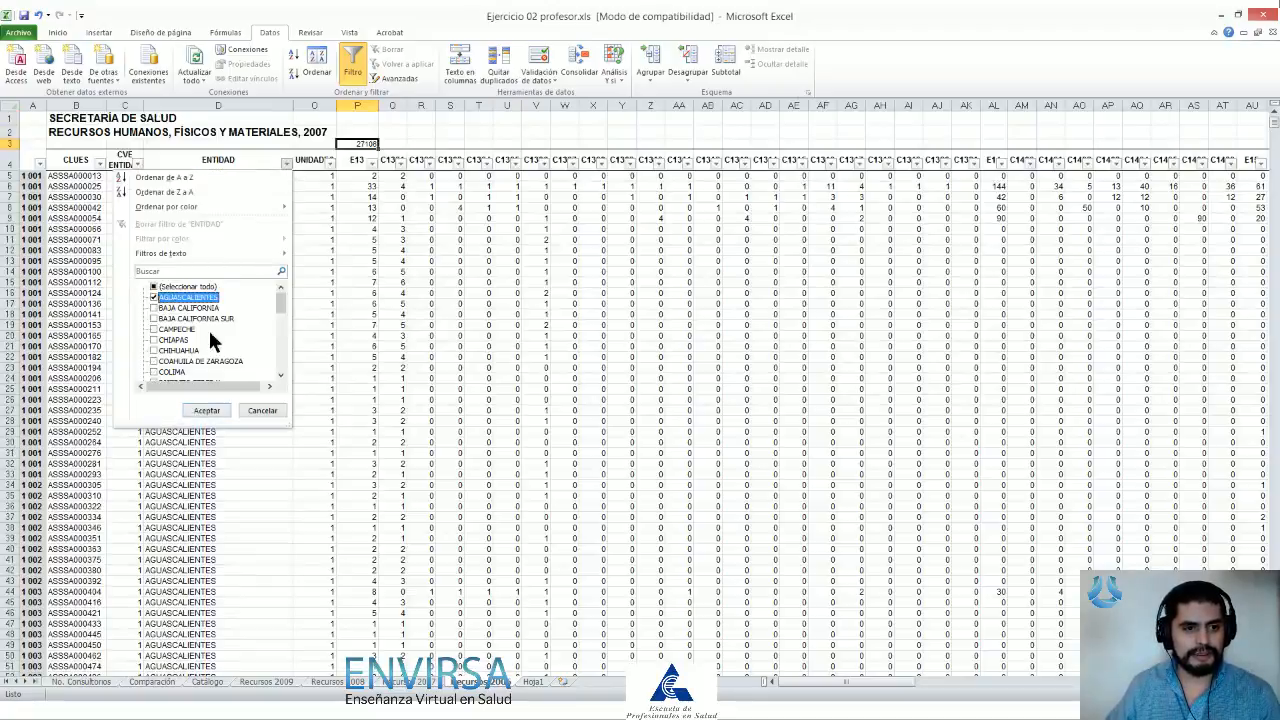
click(210, 408)
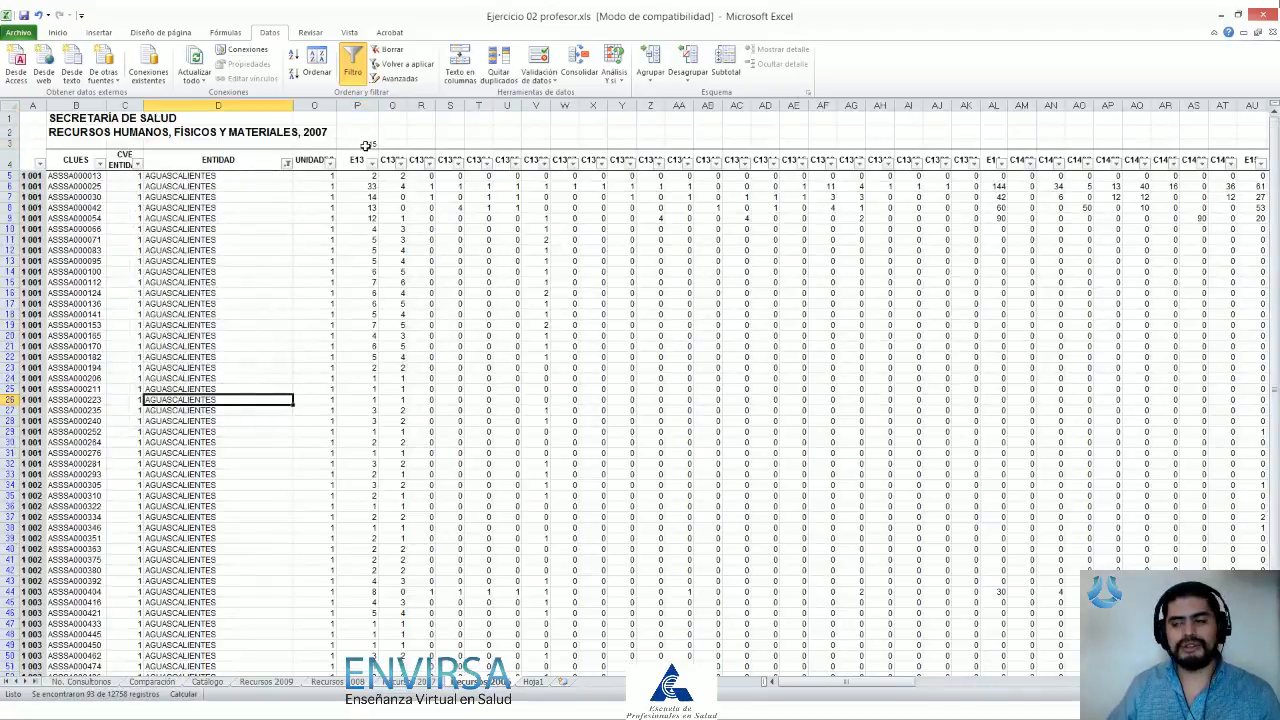
click(368, 145)
scroll(371, 214, up, 3)
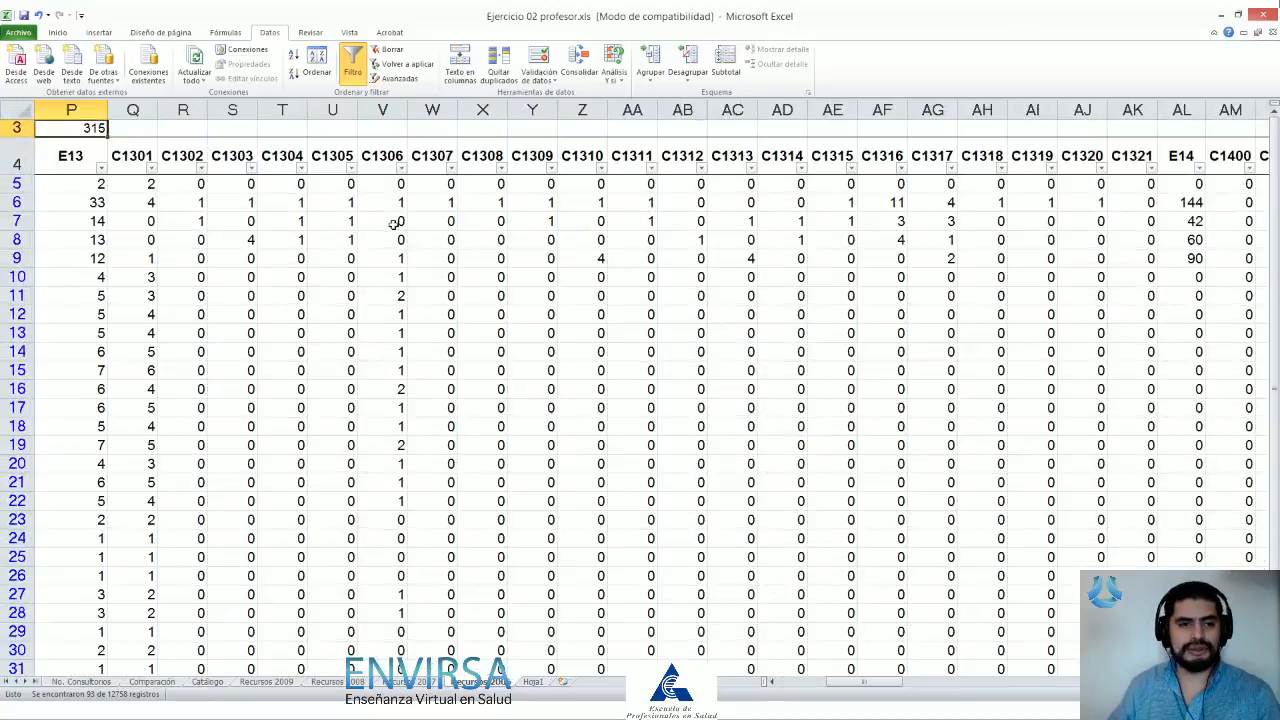
key(Home)
scroll(396, 227, up, 1)
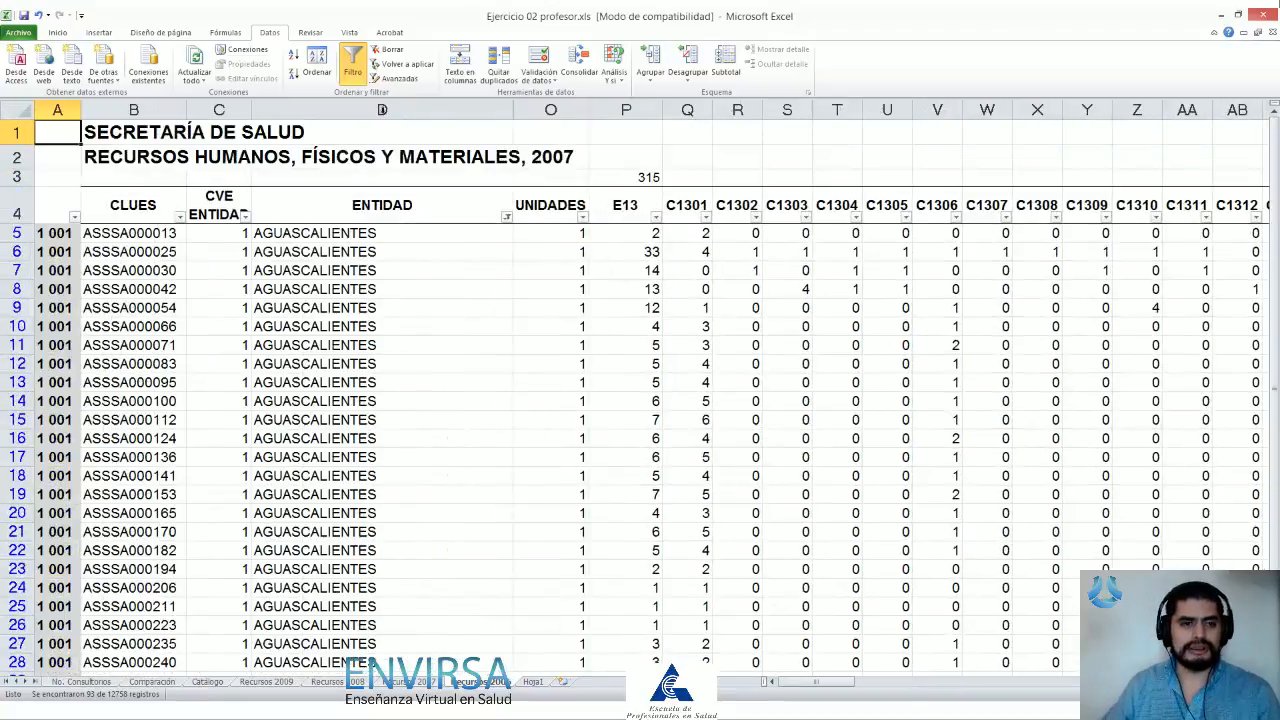
click(638, 179)
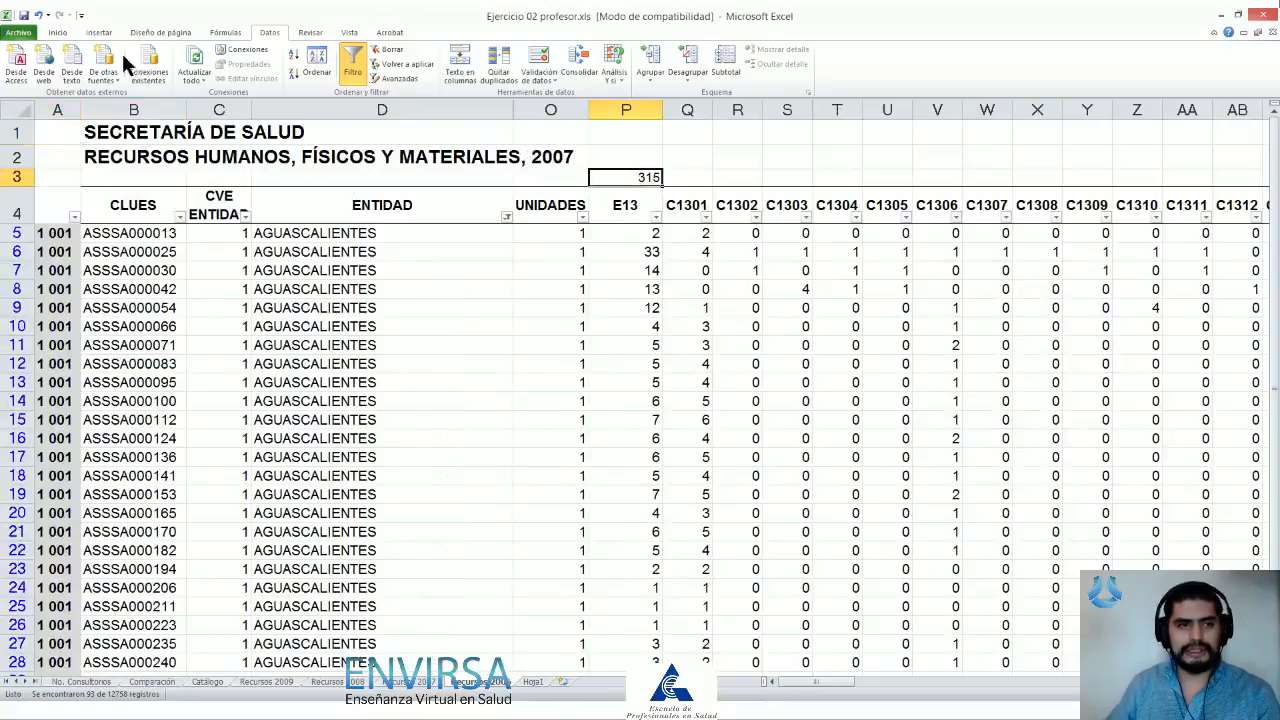
Step: Switch to the Recursos 2007 sheet and hide columns E through O so E13 sits beside ENTIDAD
click(58, 32)
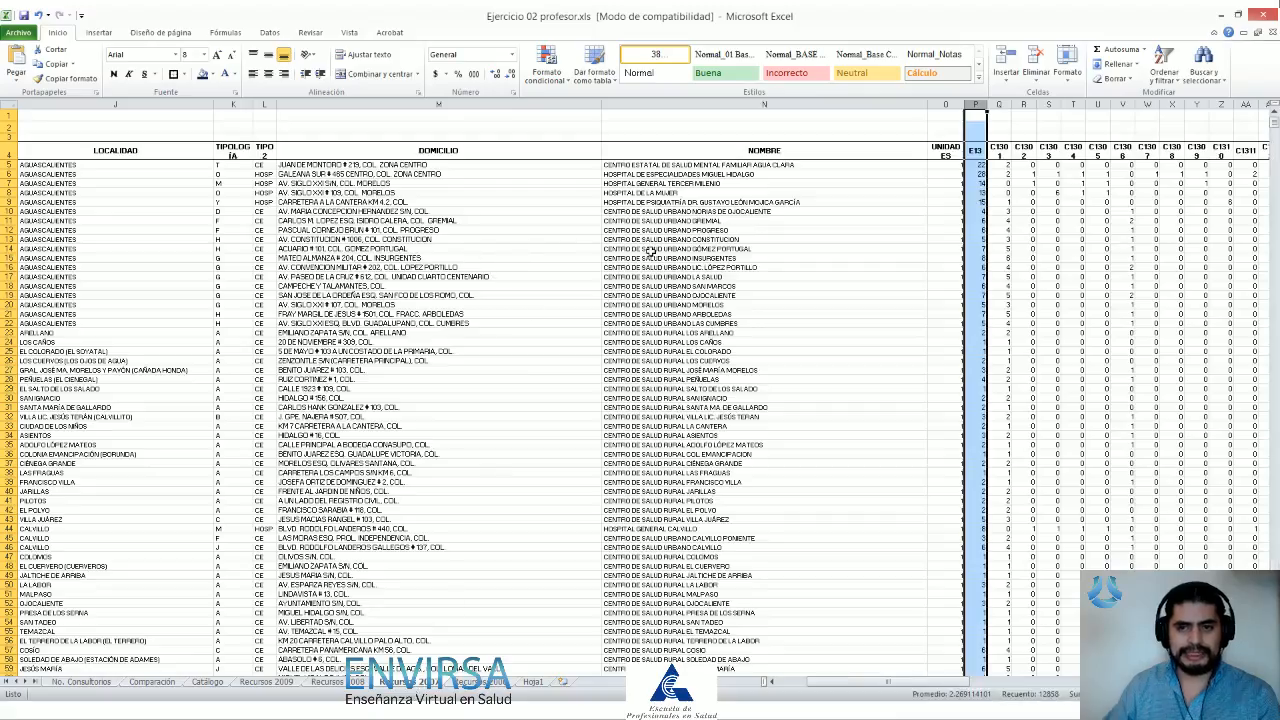
key(Left)
key(Left)
key(Right)
key(Left)
key(Right)
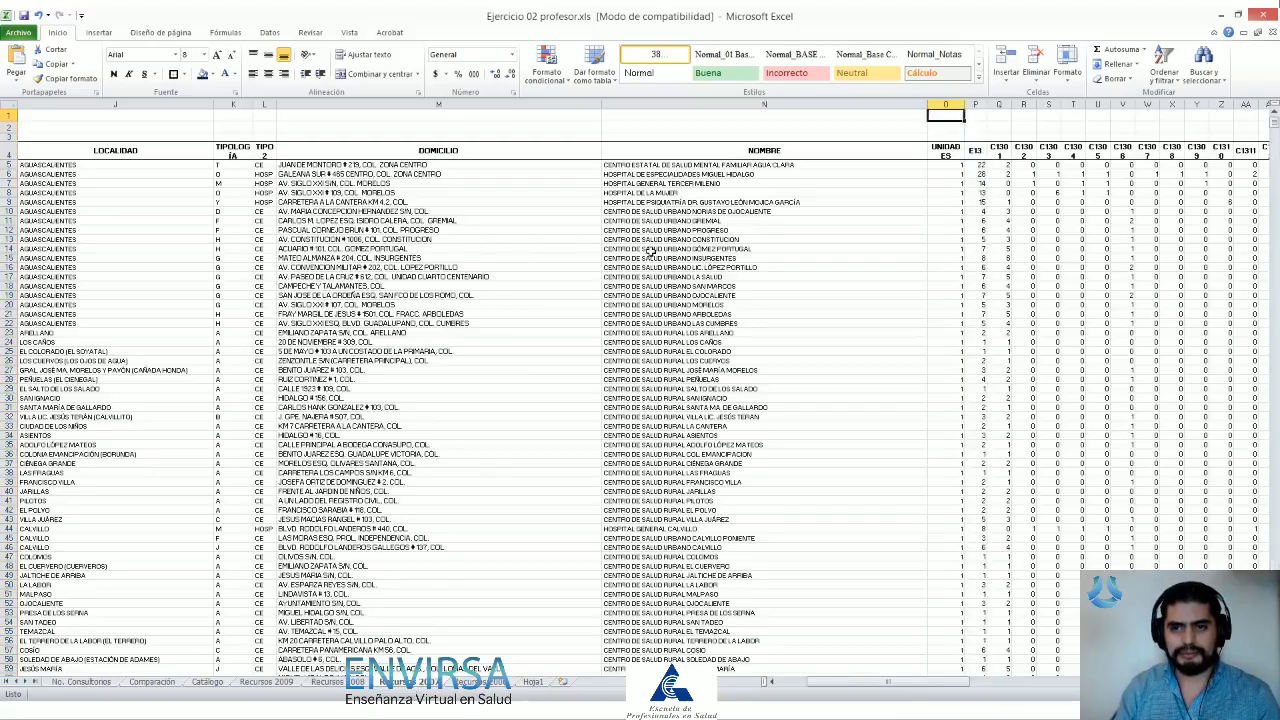
key(ctrl+space)
key(ctrl+shift+Left)
key(shift+Right)
key(shift+Right)
key(shift+Right)
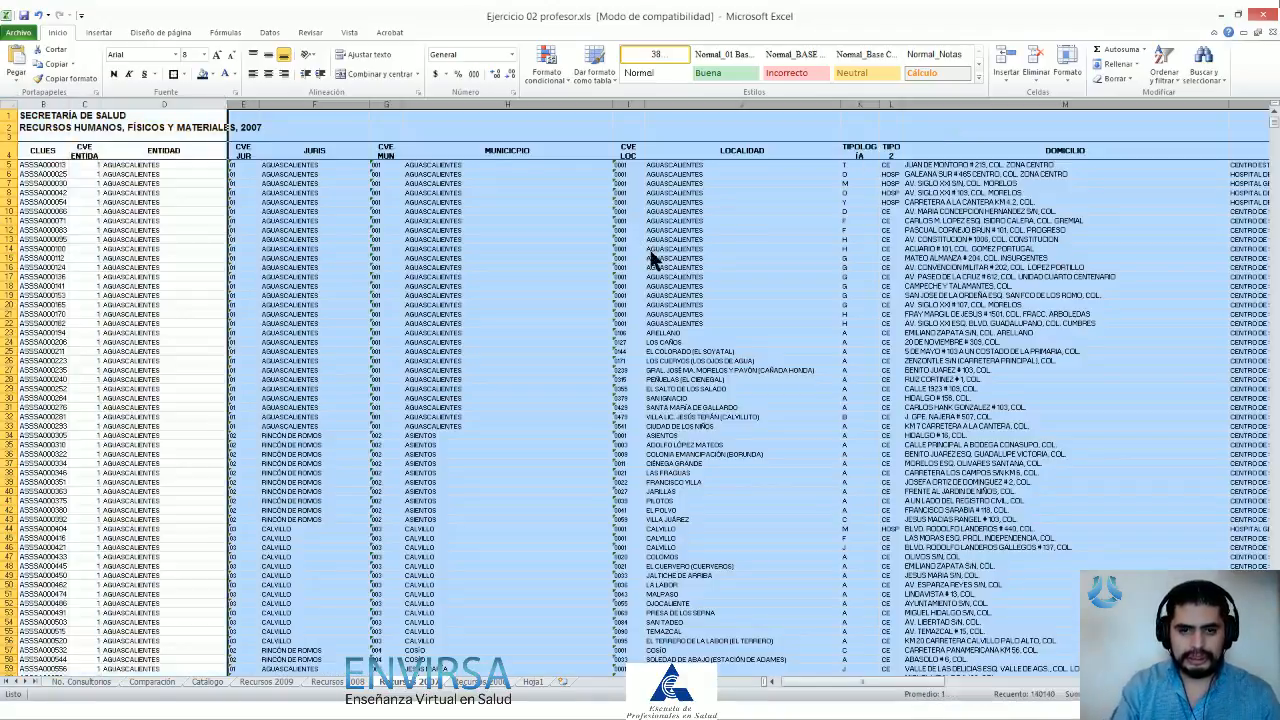
key(ctrl+0)
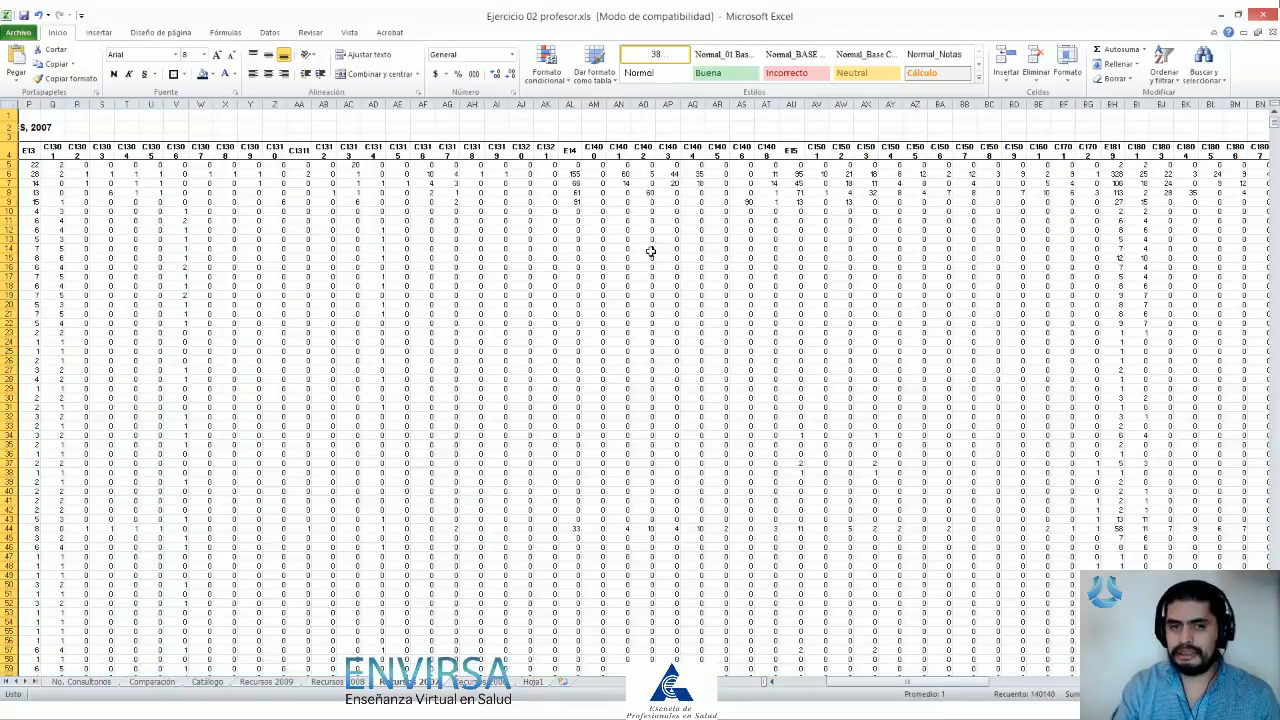
key(Left)
key(Right)
key(Right)
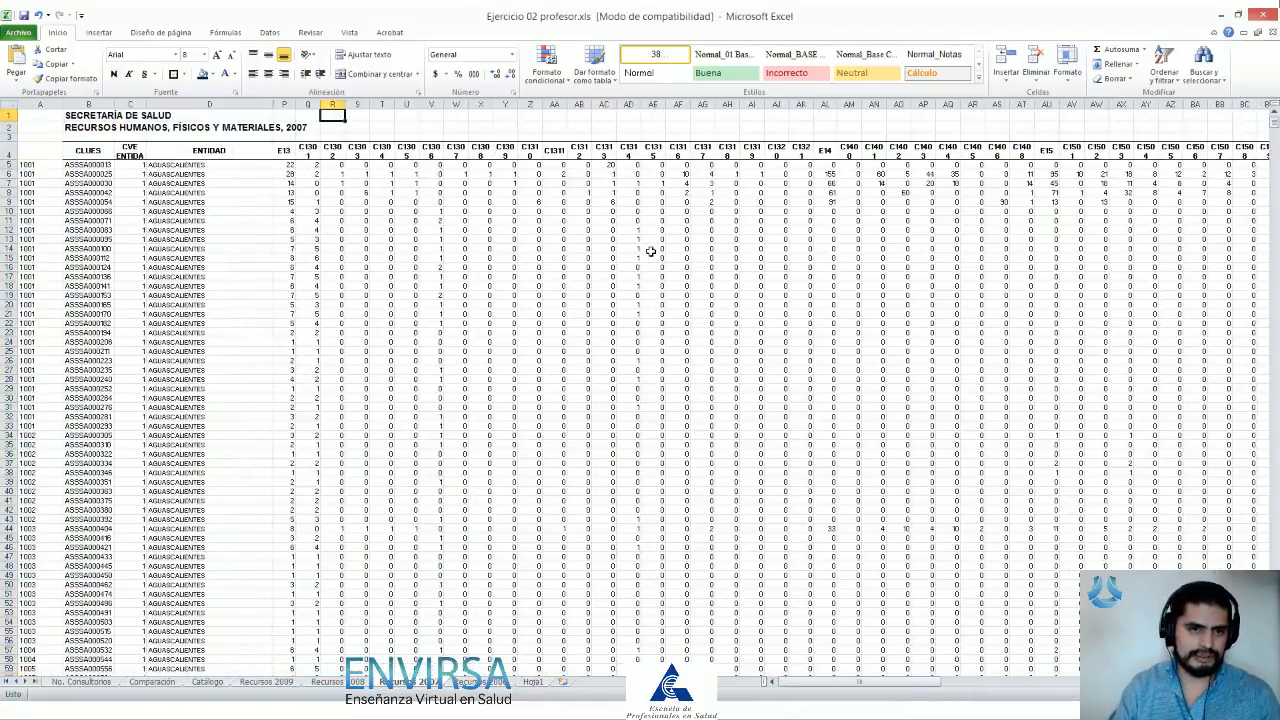
key(Down)
key(Down)
key(Left)
Step: Try to enter a SUBTOTALES formula in P3 using a semicolon after function number 9
text(=subto)
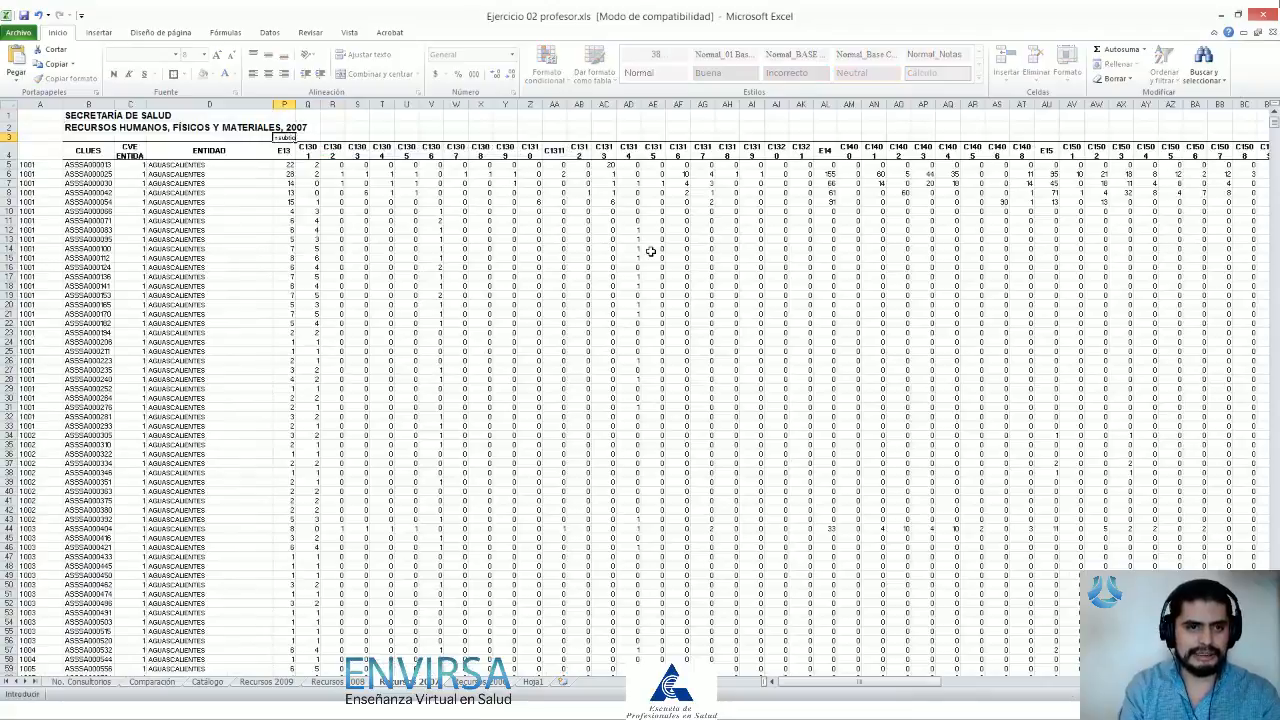
key(BackSpace)
key(BackSpace)
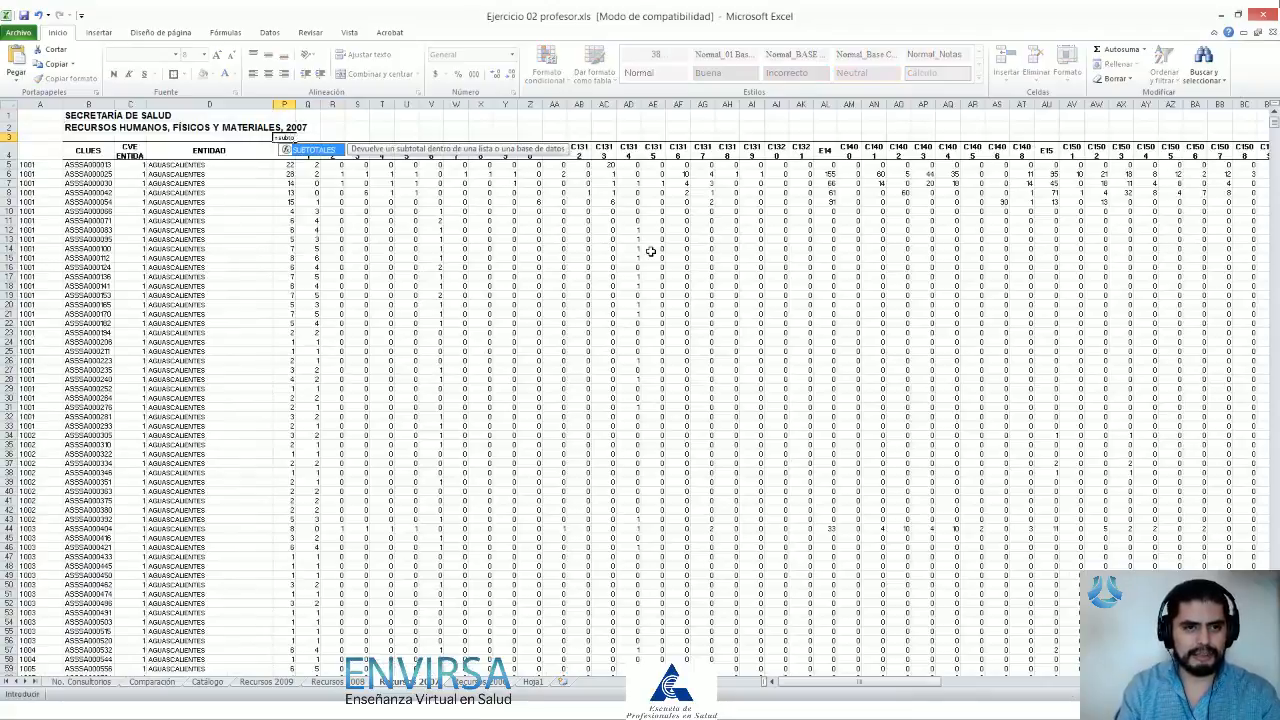
key(Tab)
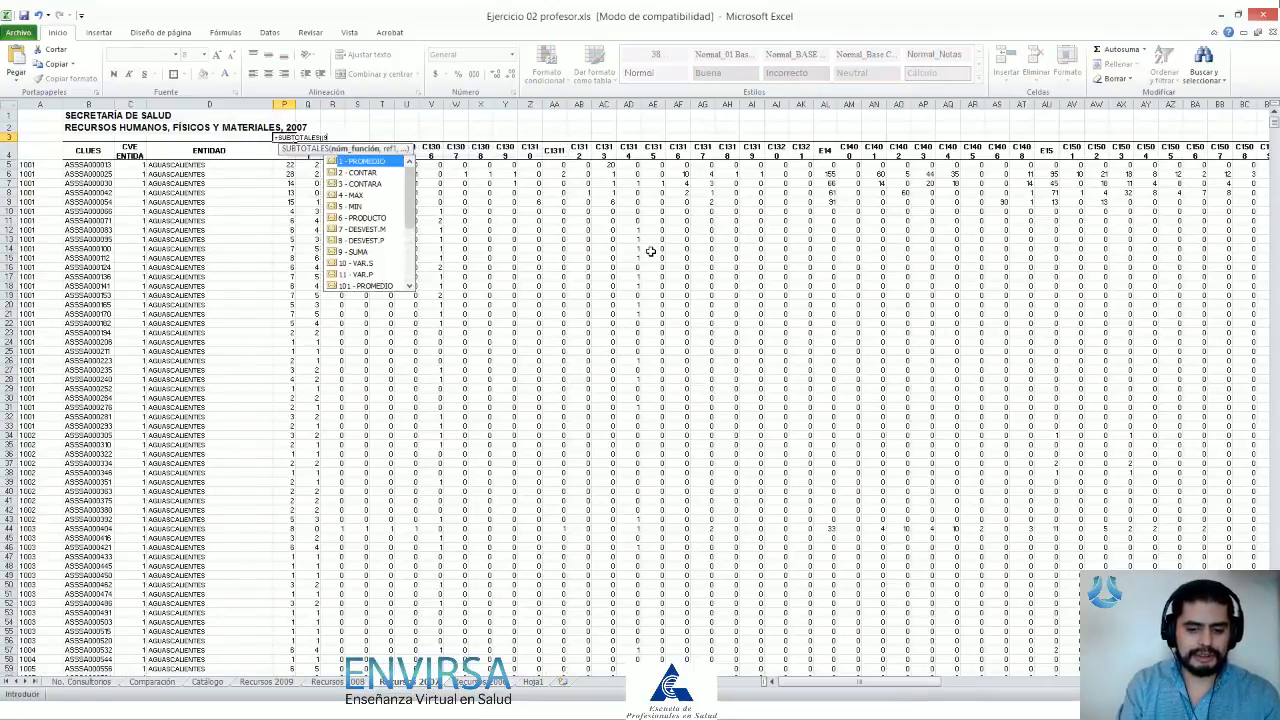
key(Down)
key(Down)
key(Down)
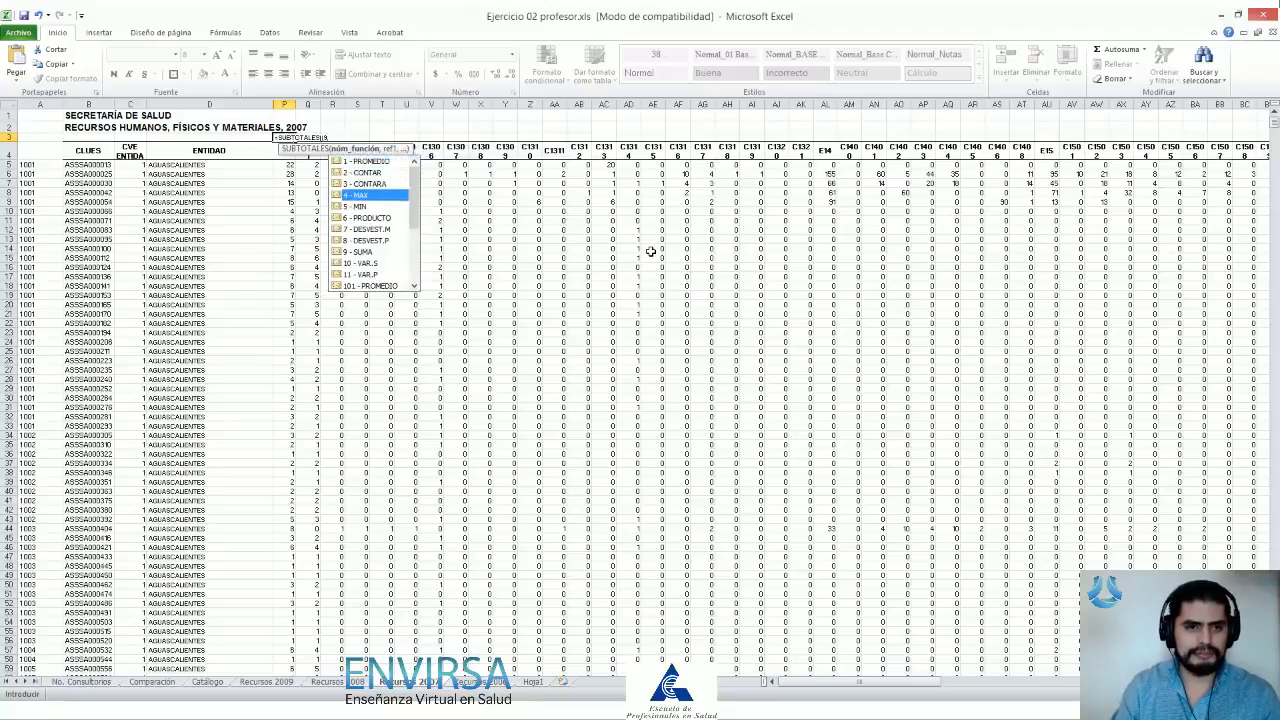
key(Up)
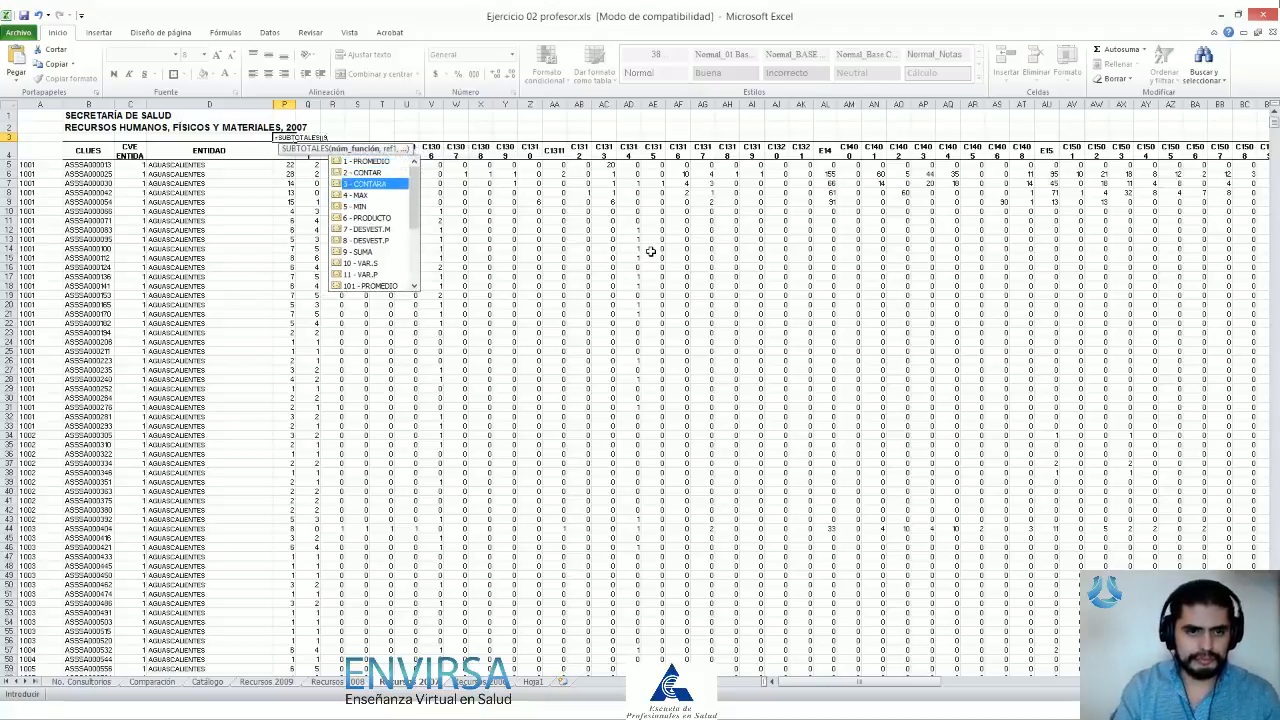
text(9;)
click(308, 174)
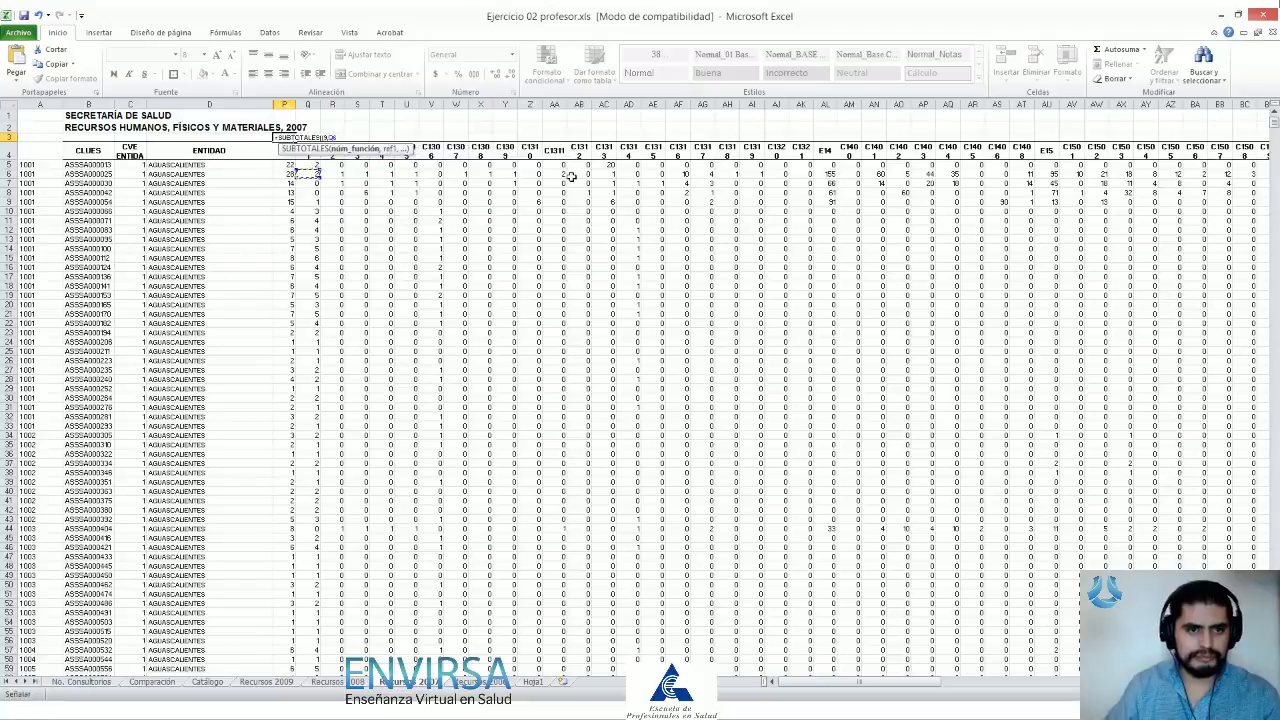
key(ctrl+shift+Down)
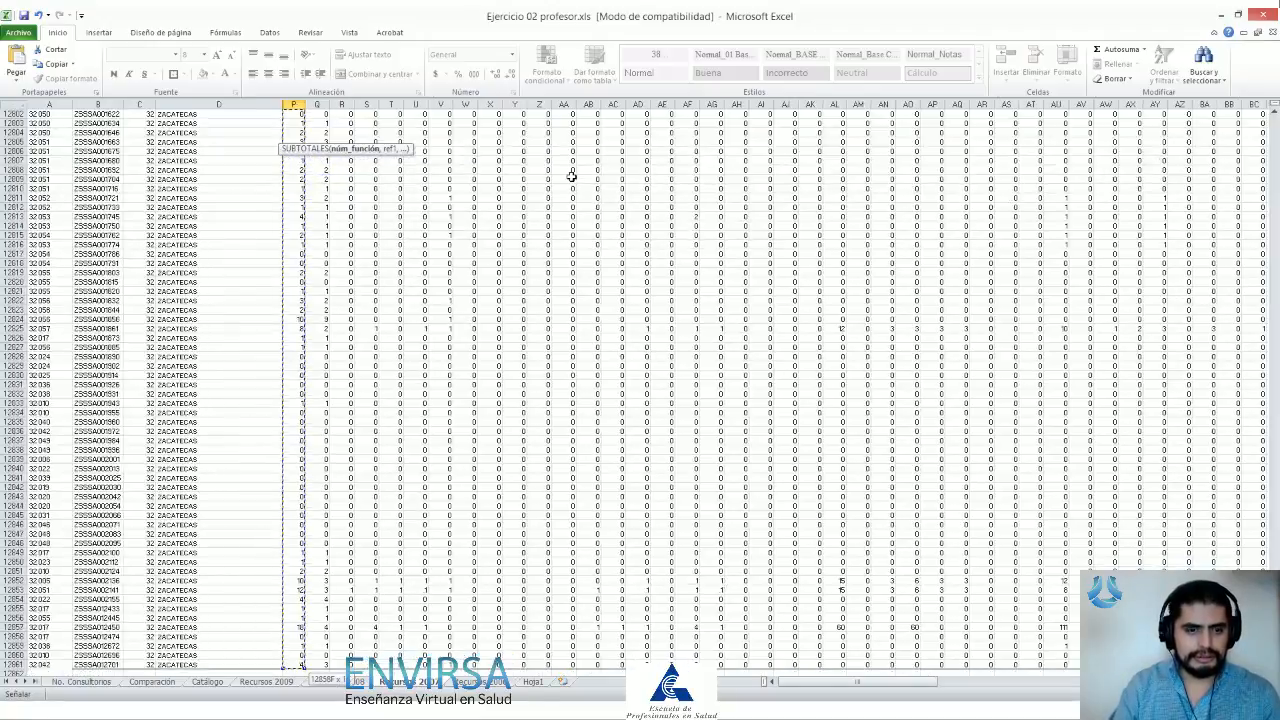
key(Return)
key(Return)
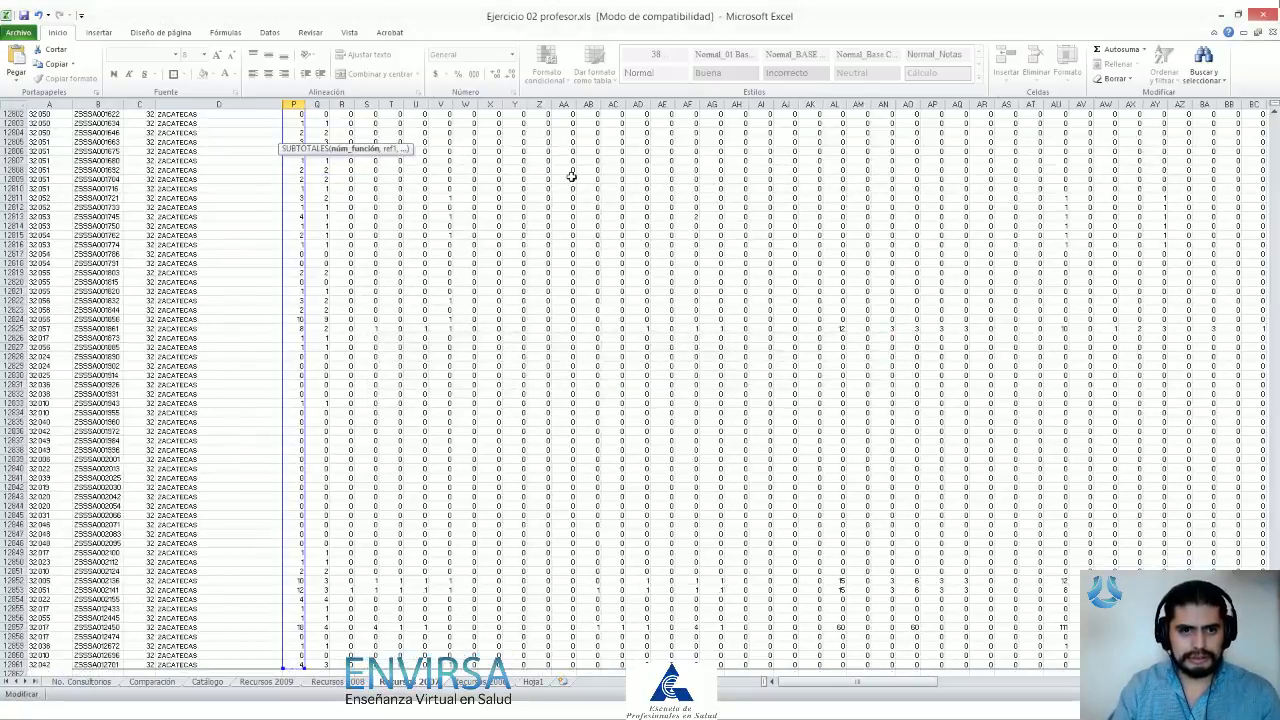
key(Return)
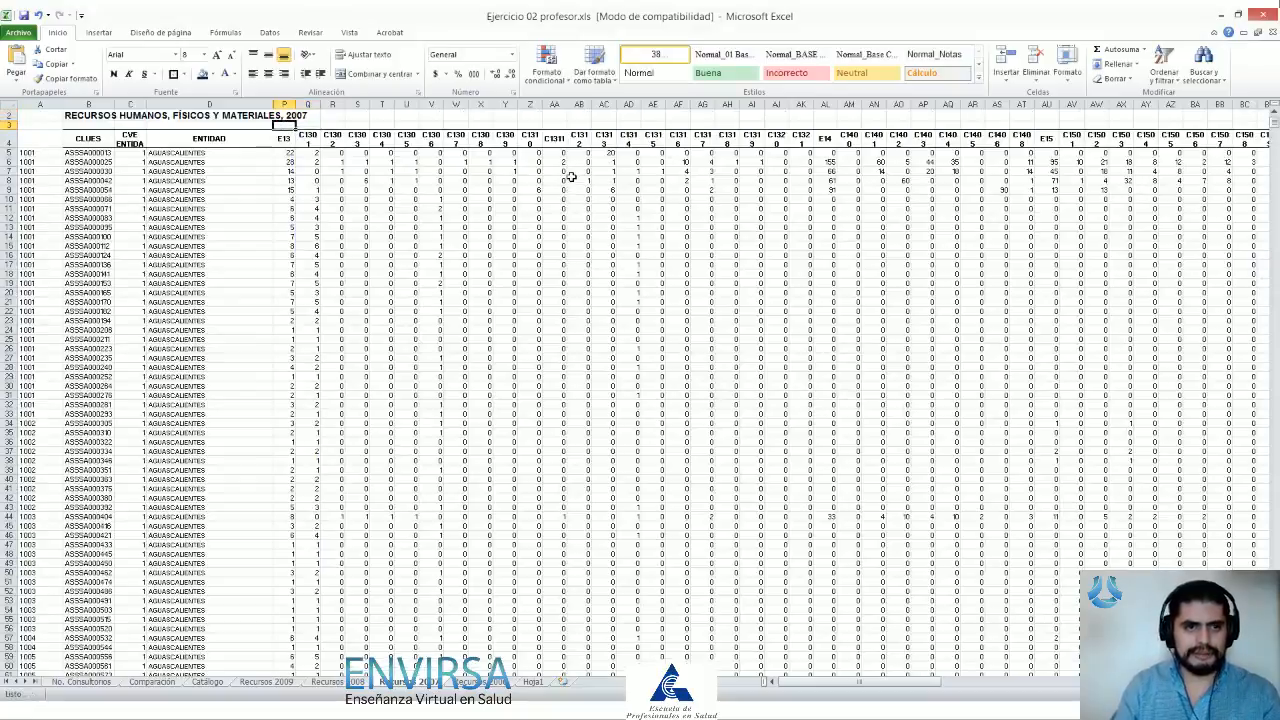
Step: Enter a SUBTOTALES formula with function 9 in P3 of Recursos 2007, covering the E13 column below it
text(=subtotal)
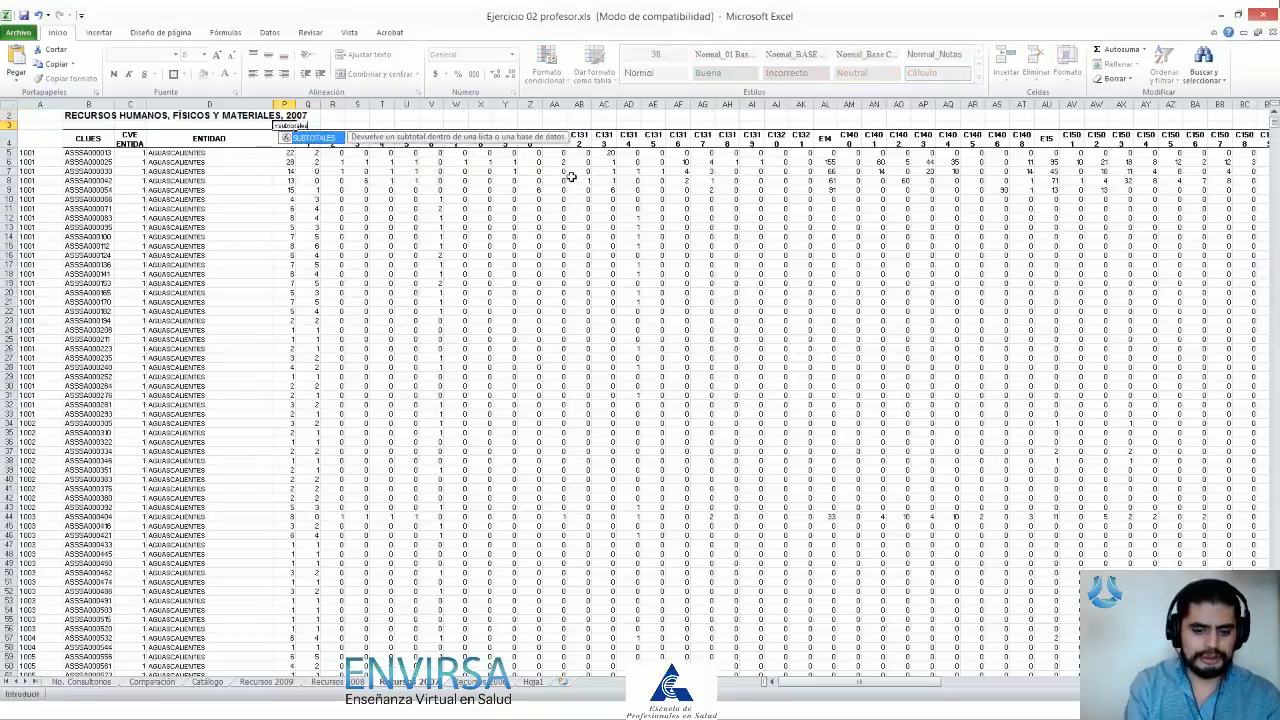
key(Tab)
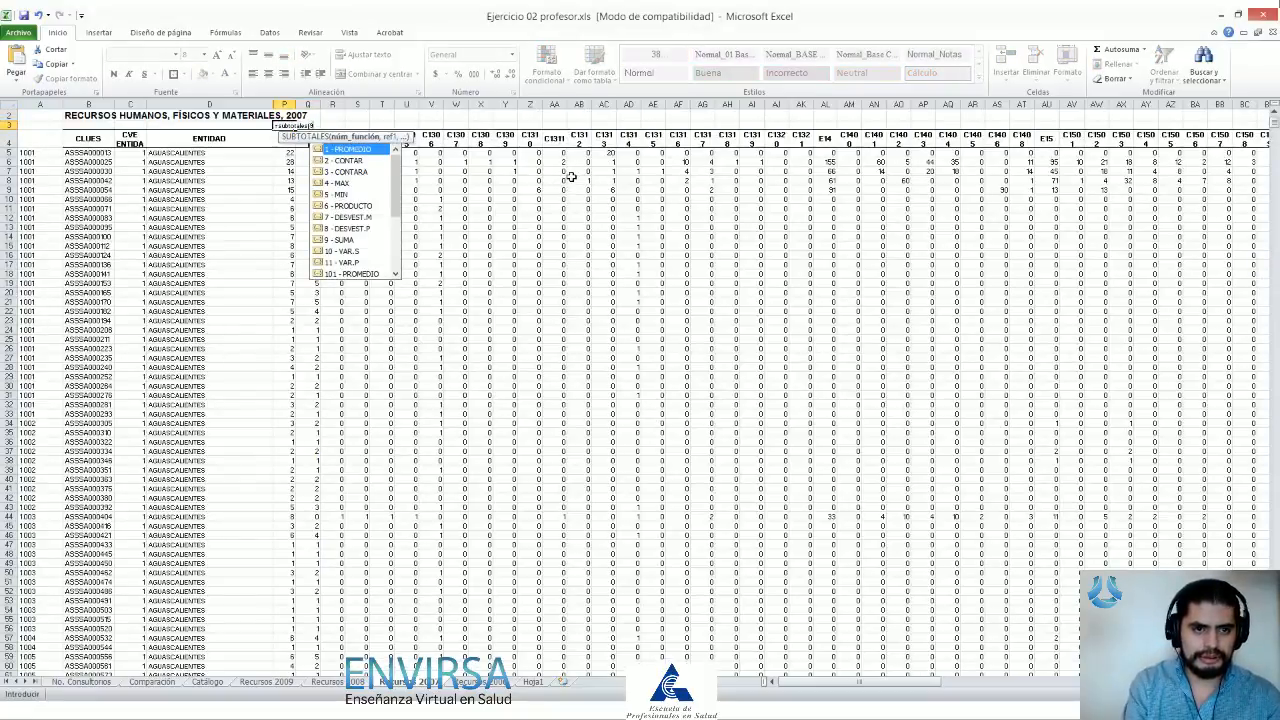
text(9,)
key(Down)
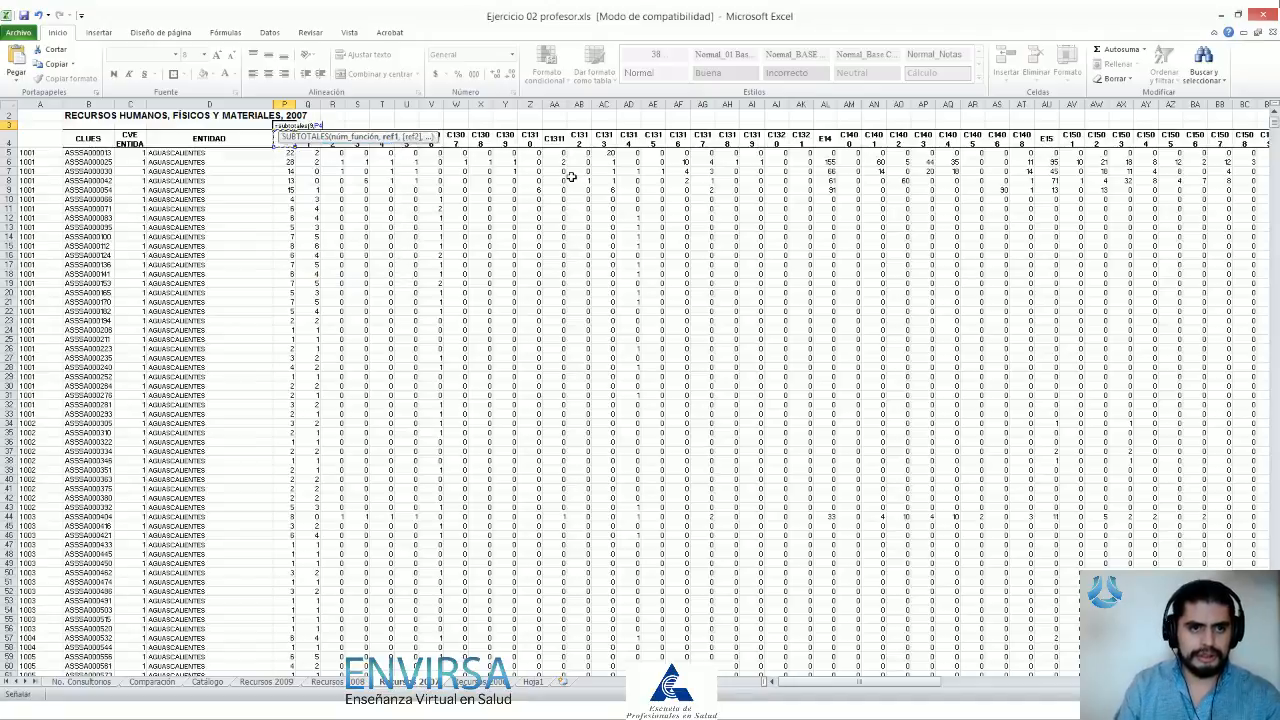
key(ctrl+shift+Down)
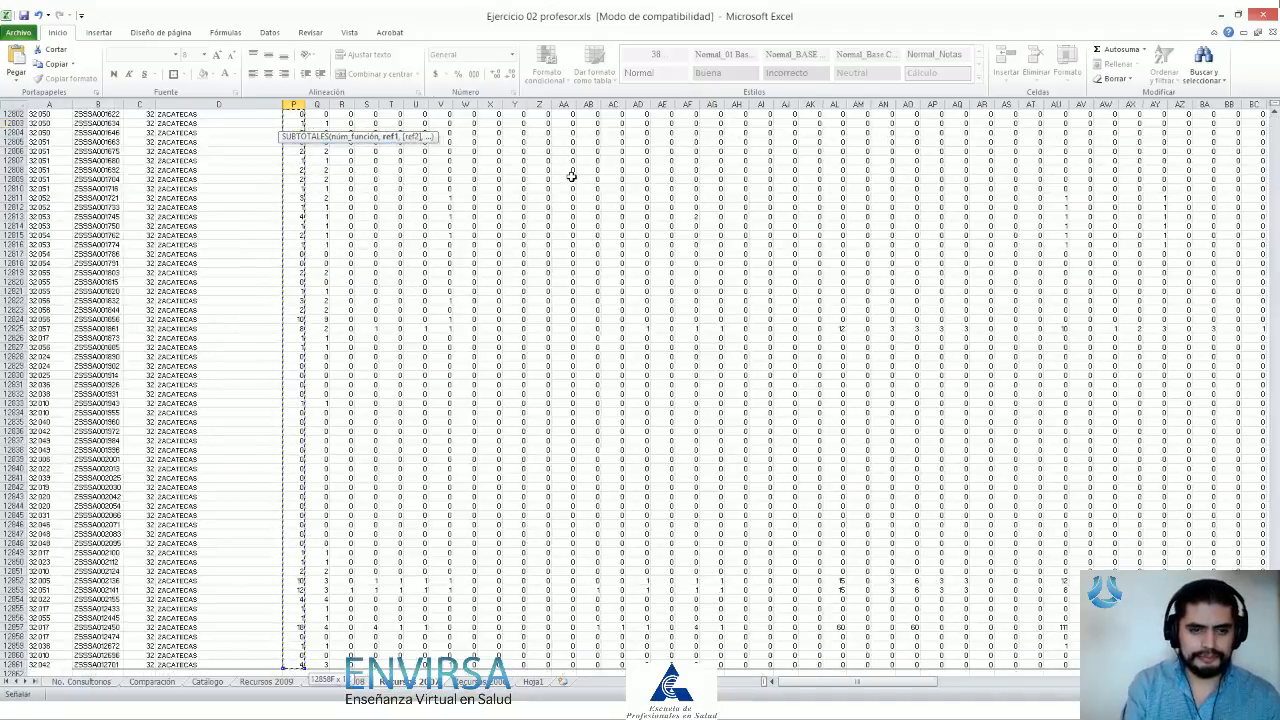
key(Return)
key(Up)
key(Up)
key(Up)
key(Down)
key(Down)
key(Down)
key(Left)
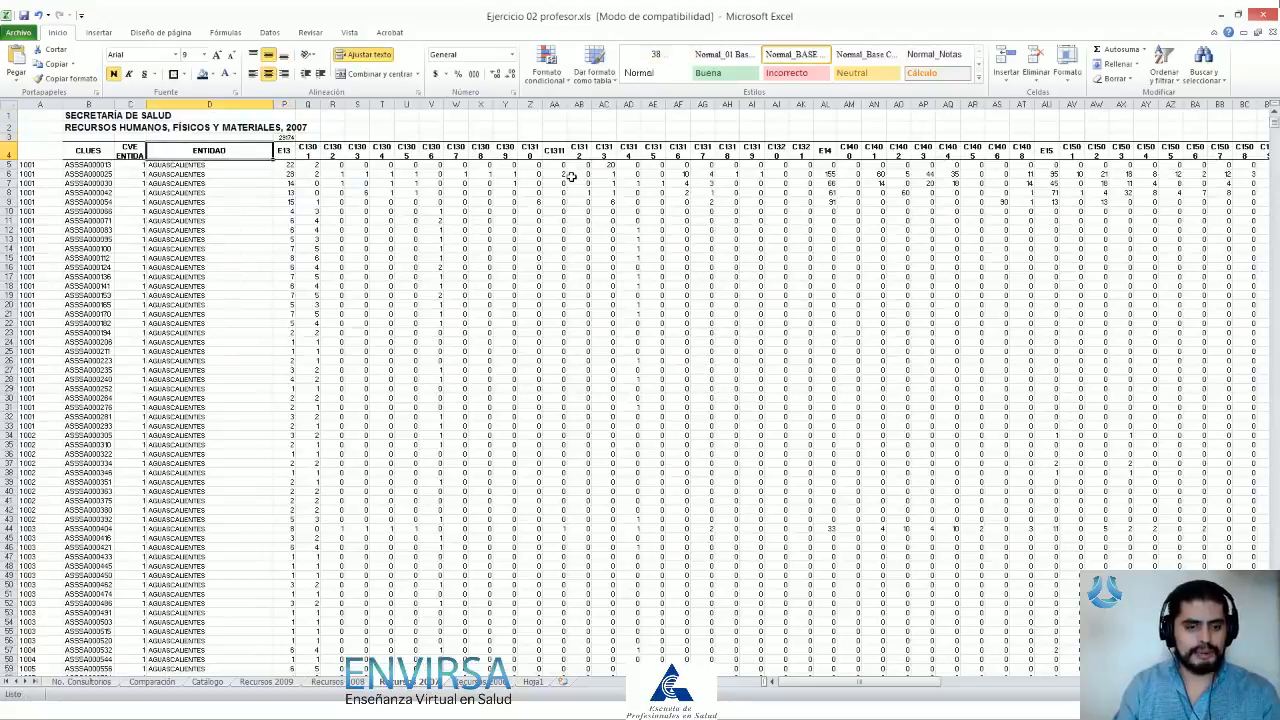
key(alt+d)
key(t)
key(Left)
key(Right)
key(alt+d)
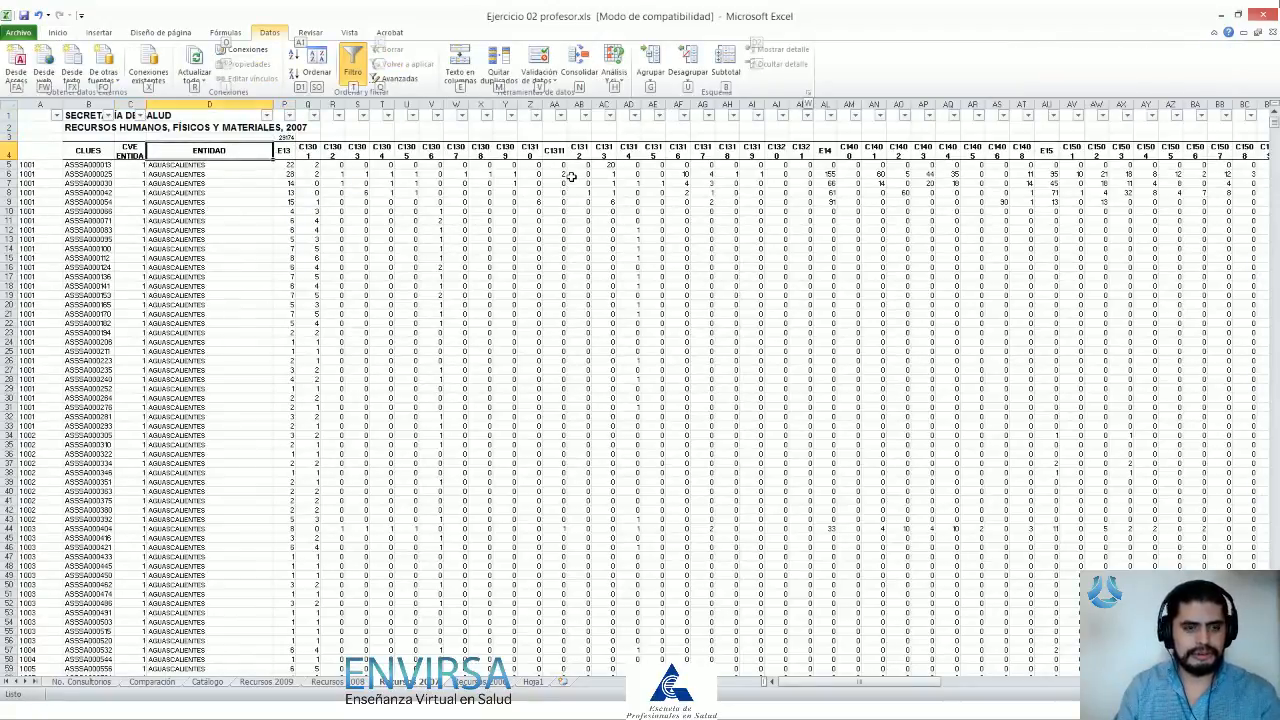
key(r)
key(Escape)
key(alt+d)
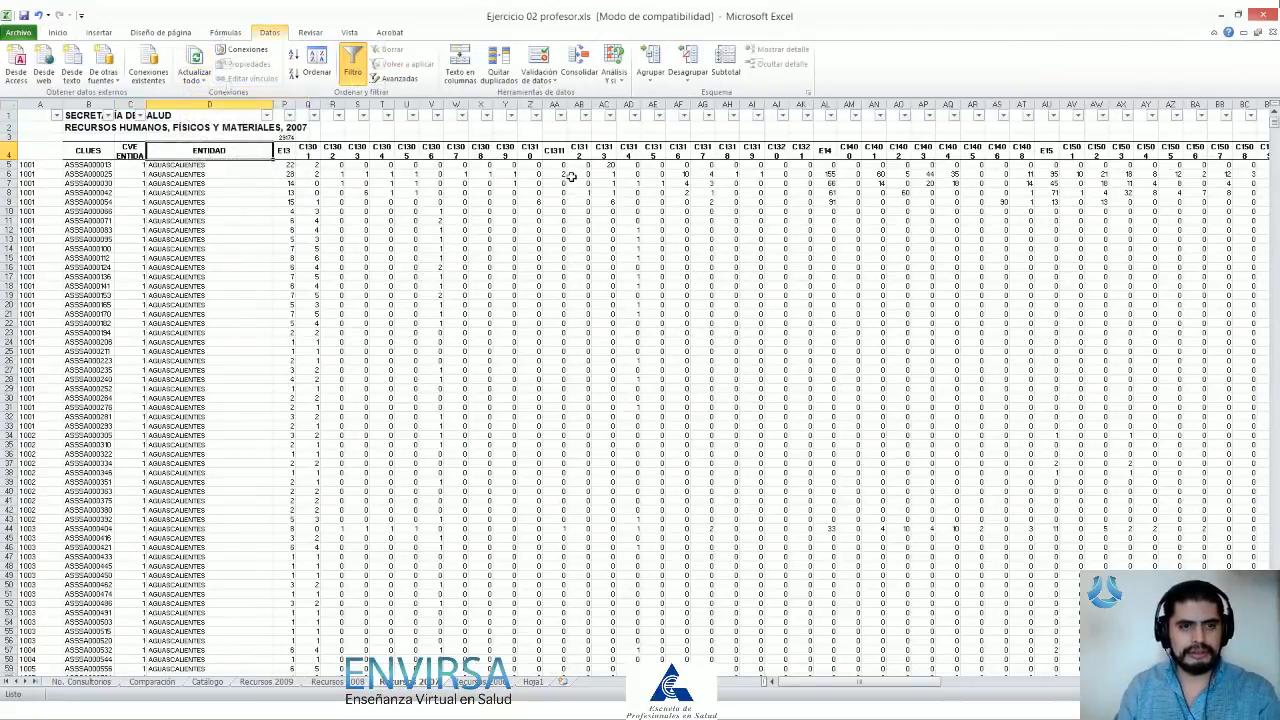
key(t)
Step: Add filters to the whole header row 4 of the Recursos 2007 sheet
key(shift+space)
key(alt+d)
key(t)
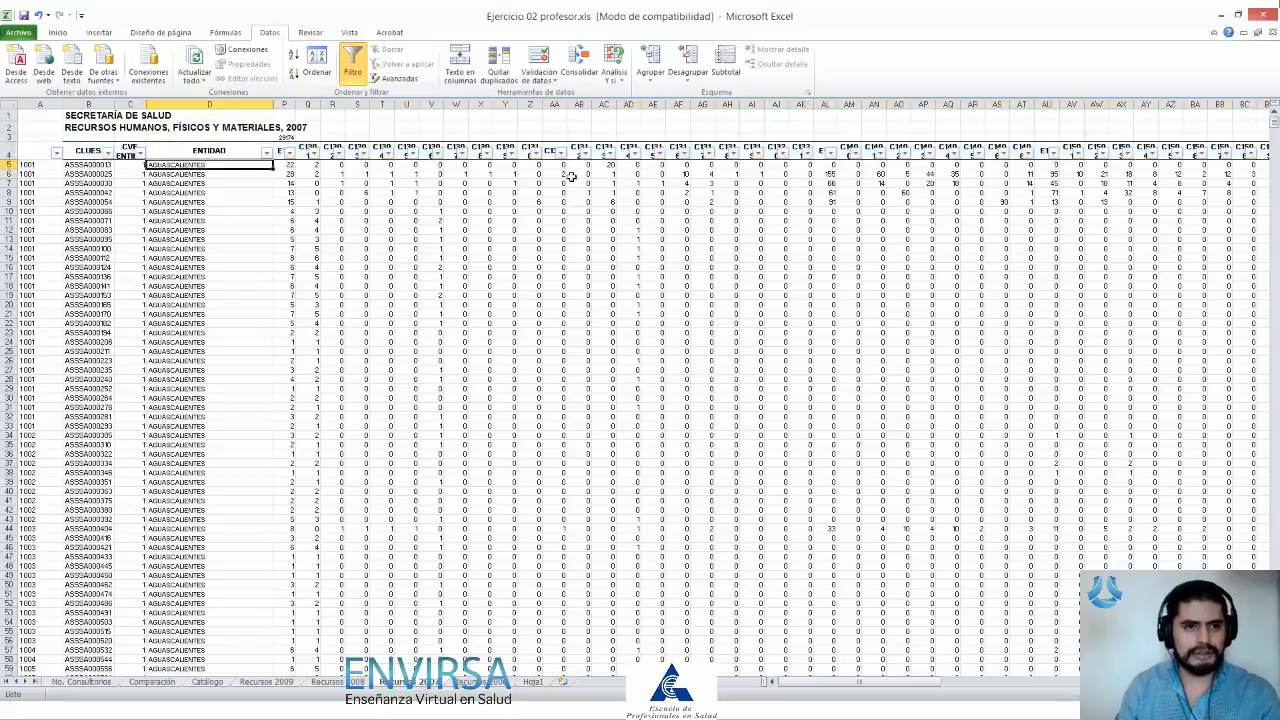
Step: Filter the ENTIDAD column of Recursos 2007 to show only AGUASCALIENTES
key(alt+Down)
key(Down)
key(Down)
key(Down)
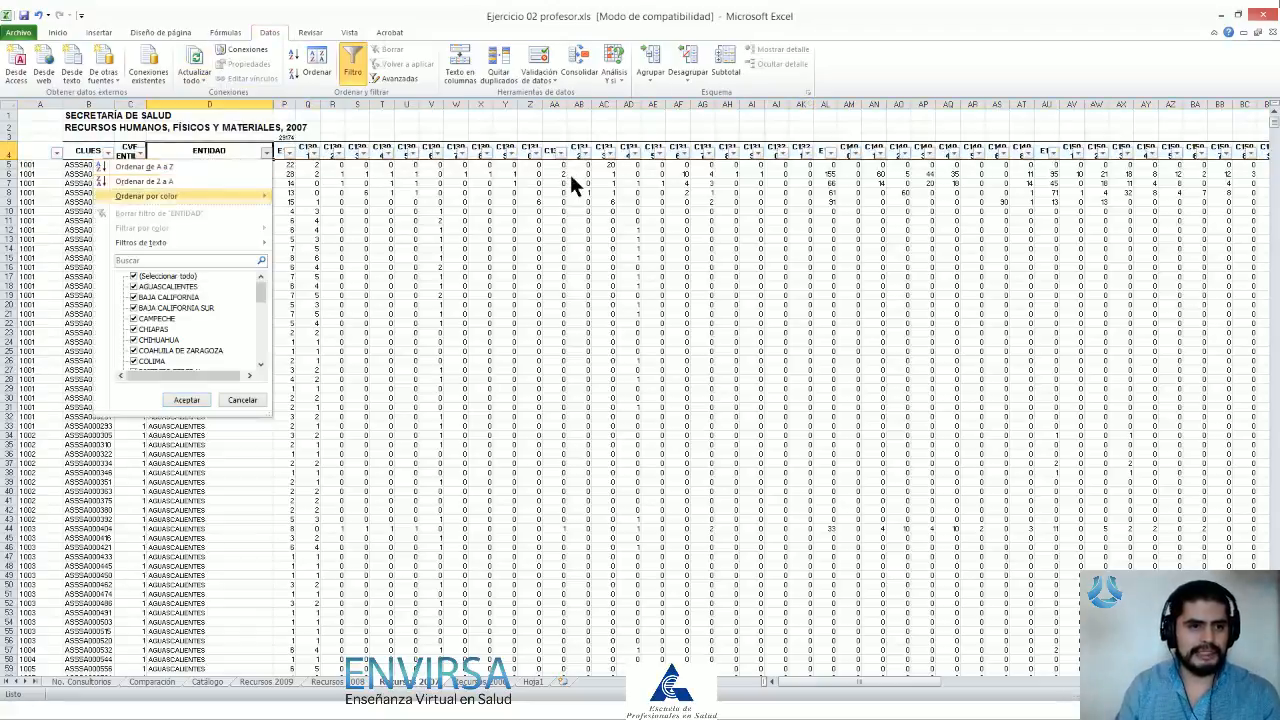
click(134, 276)
click(134, 287)
click(187, 400)
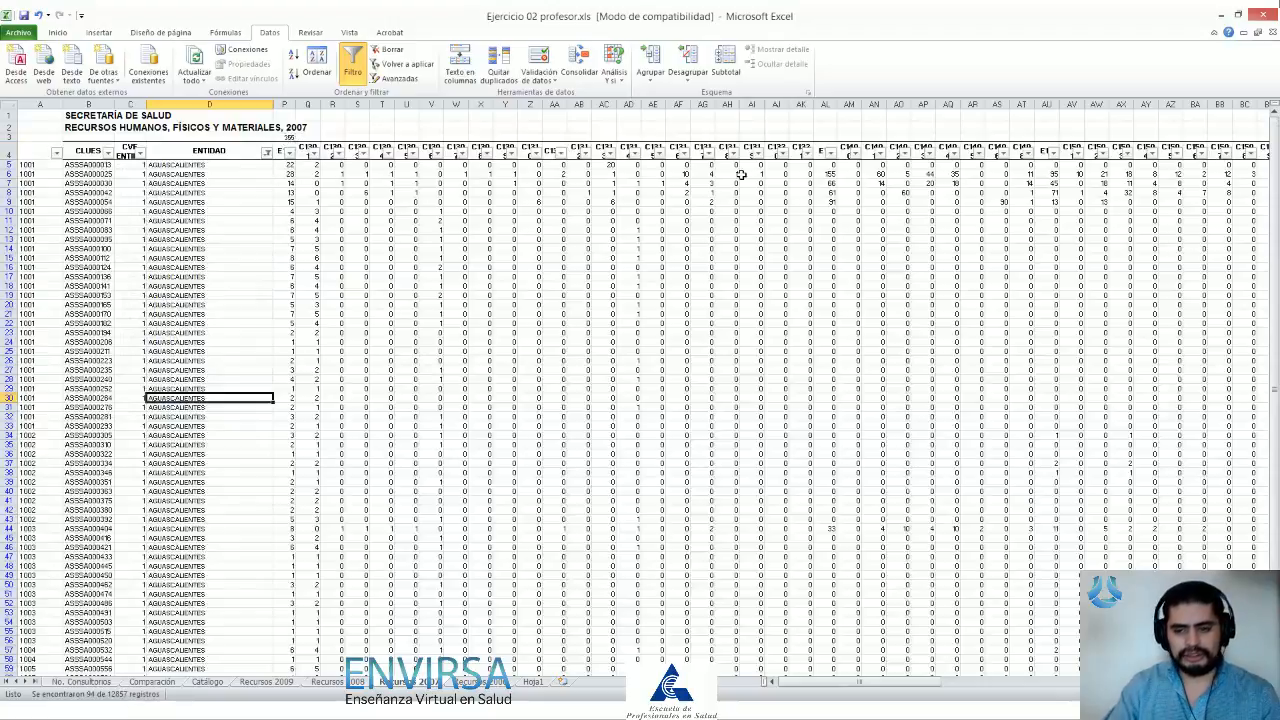
Step: Return to Hoja1 and set the year in C4 to 2007 to compare its total with the filtered subtotal
key(ctrl+Page_Down)
key(ctrl+Page_Down)
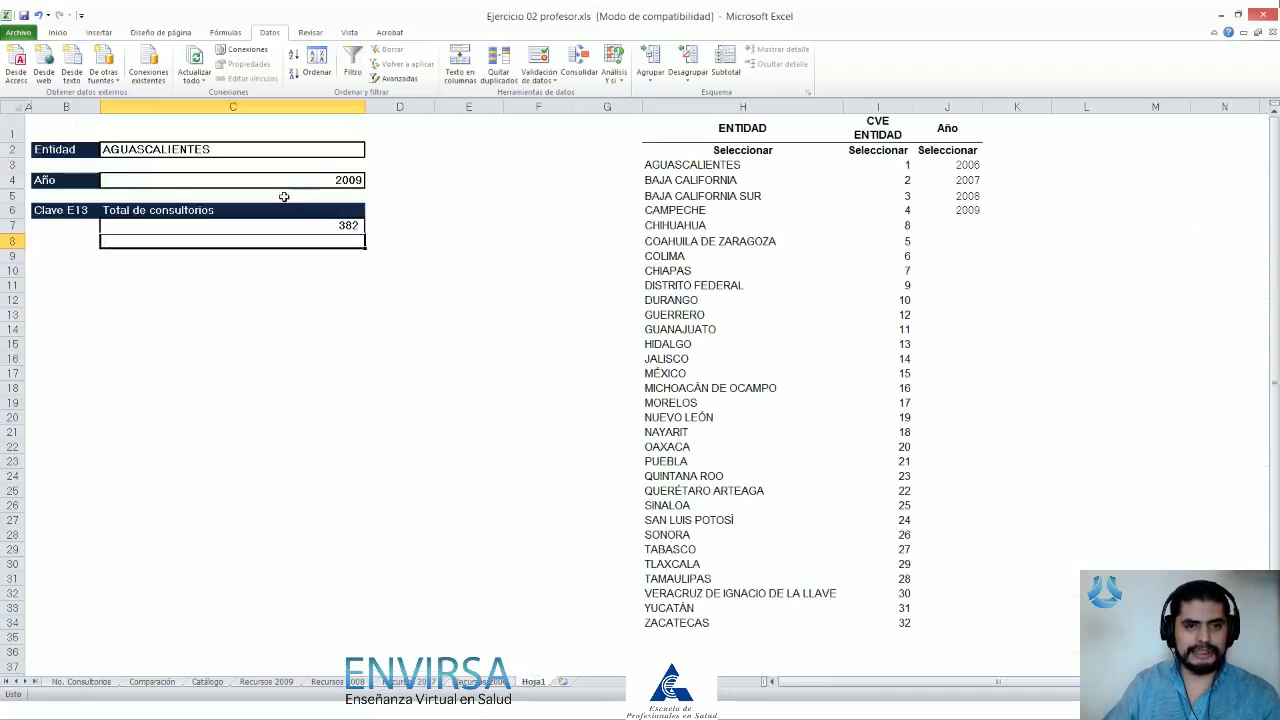
click(317, 180)
click(370, 181)
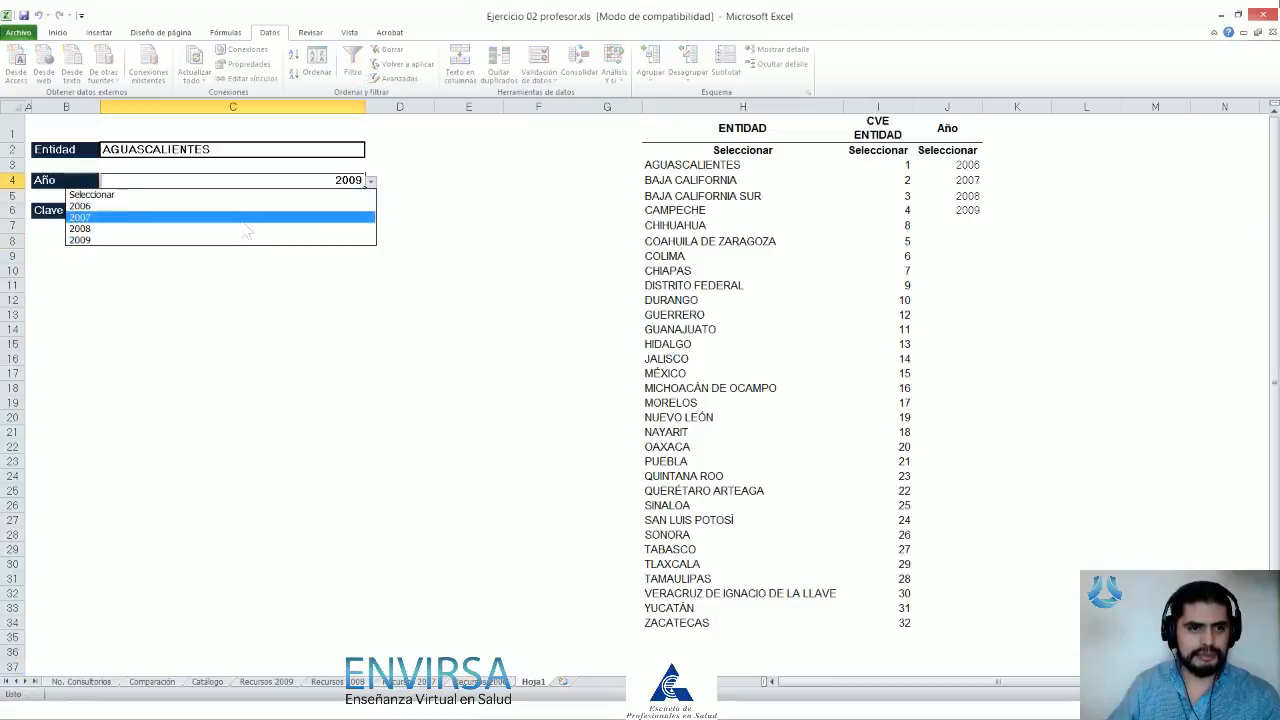
click(300, 215)
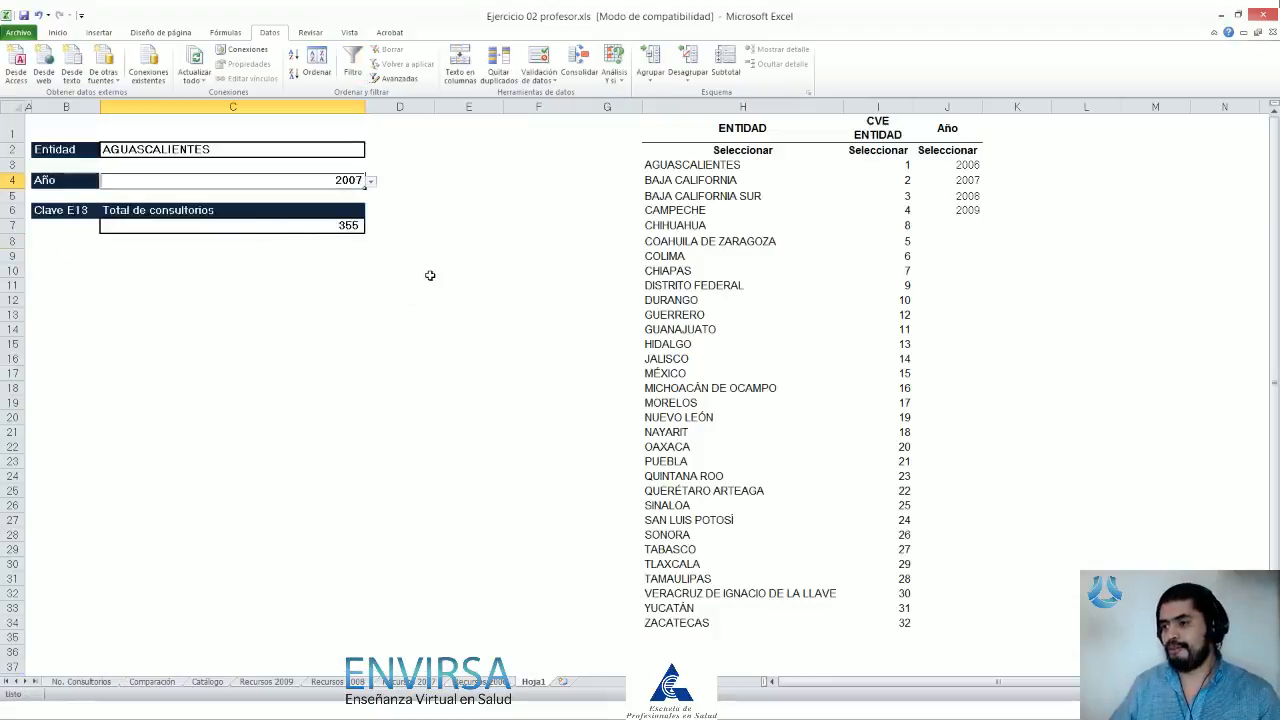
Step: Open the formula in C7 to examine its nested SI blocks
click(345, 228)
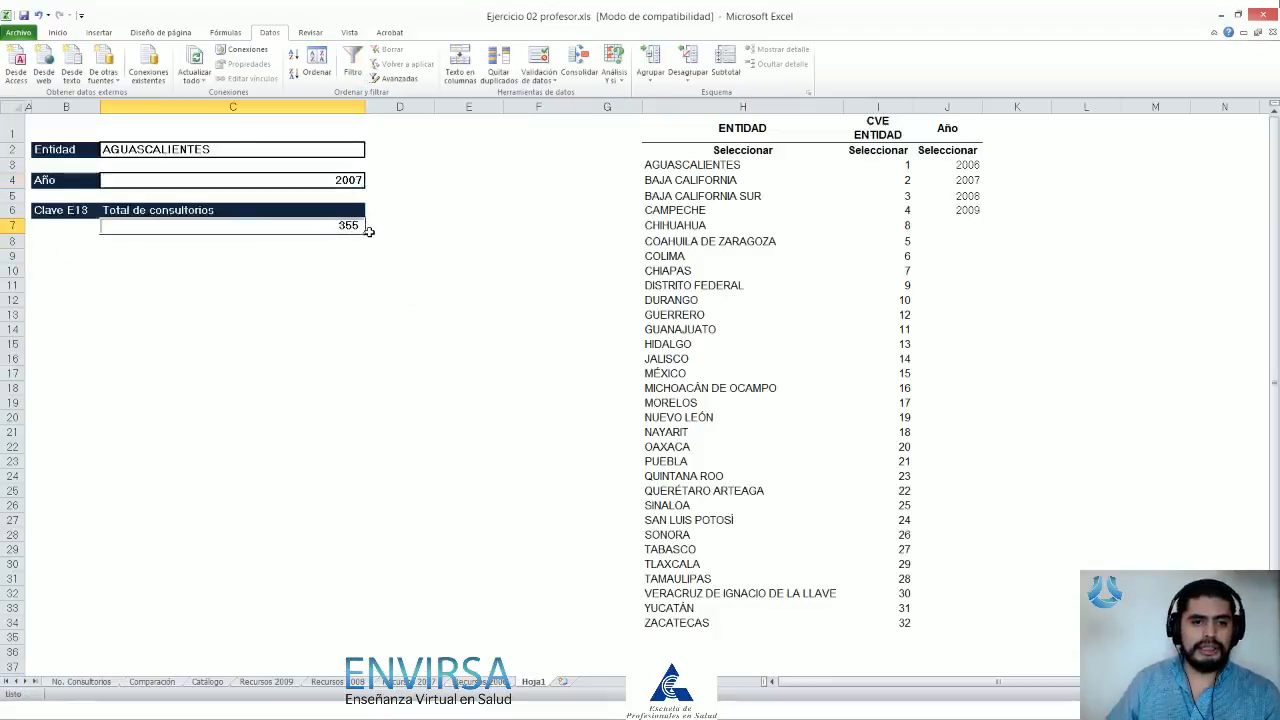
key(F2)
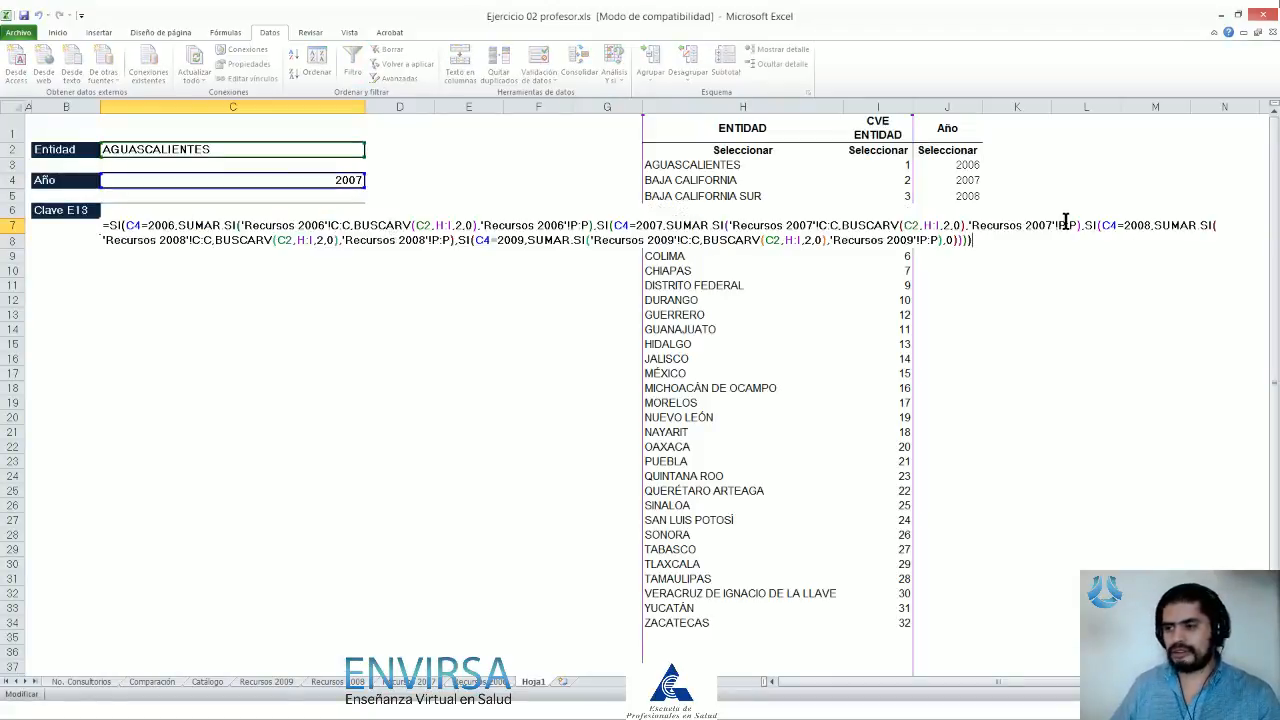
Step: Close the C7 formula and choose CAMPECHE as the Entidad in C2
key(Return)
click(268, 155)
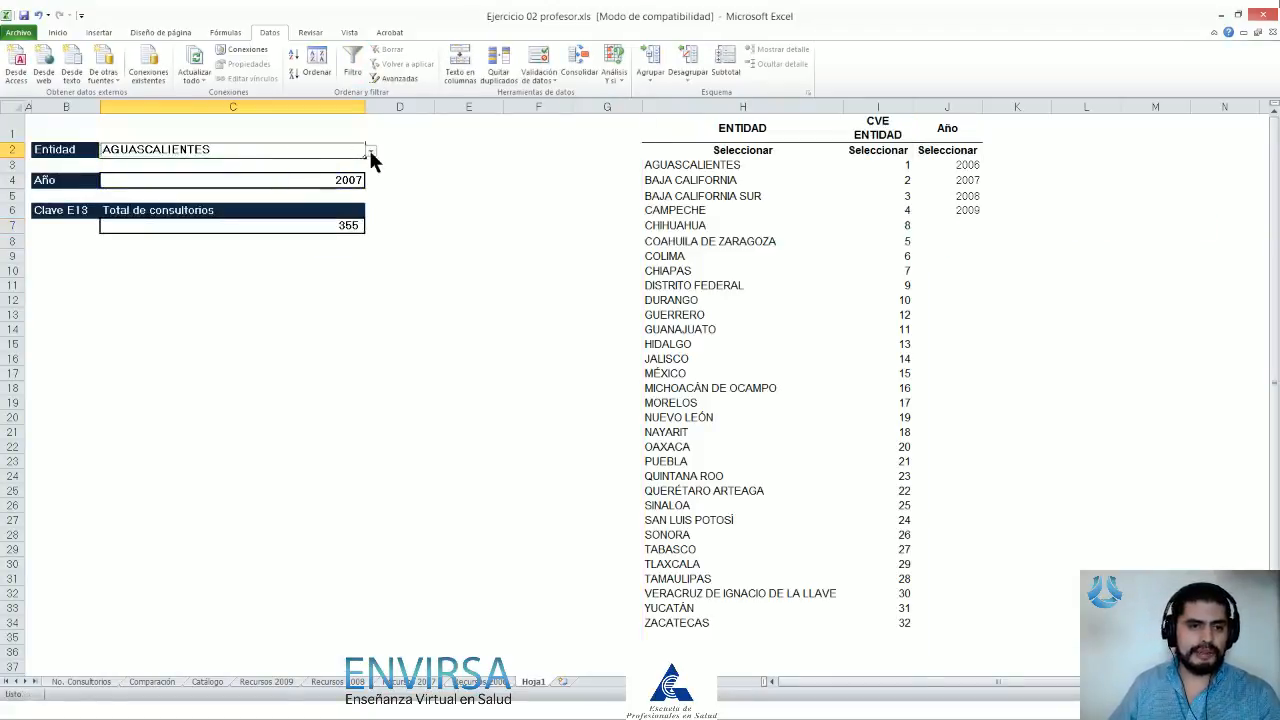
click(370, 151)
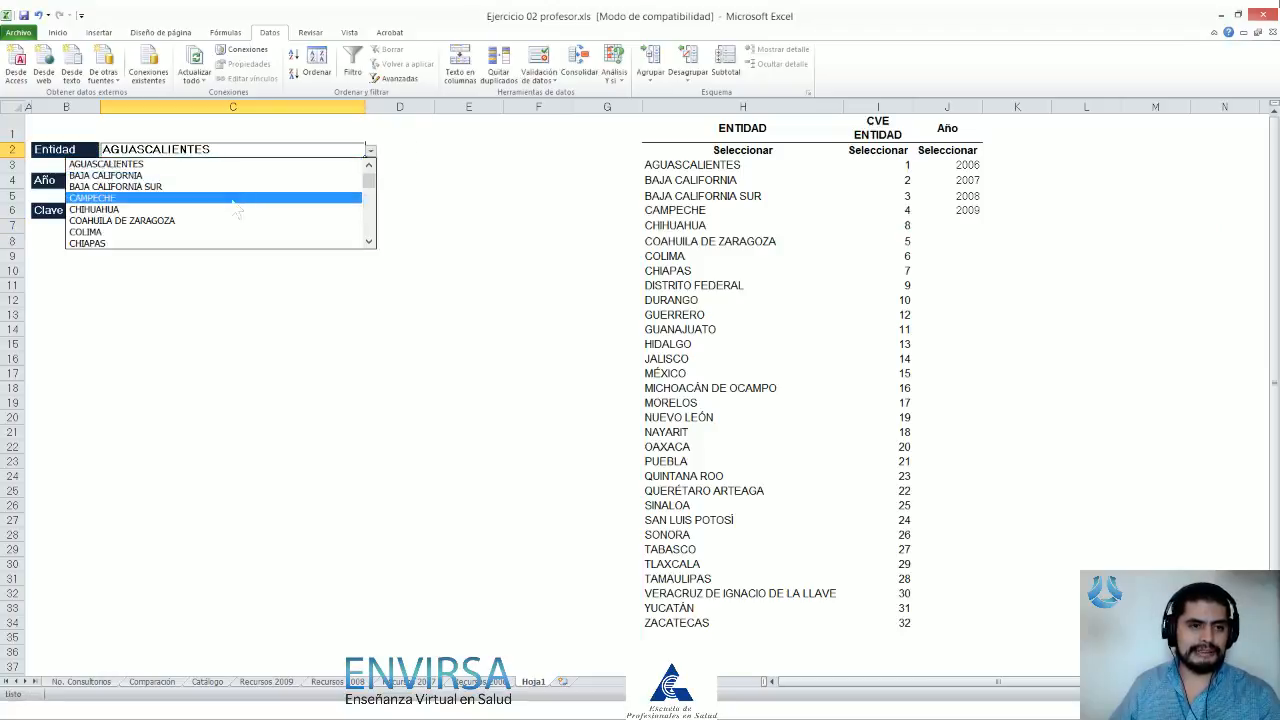
click(233, 200)
Step: Set the Año in C4 to 2006, 2008 and finally 2009 to compare the CAMPECHE totals across years
click(370, 183)
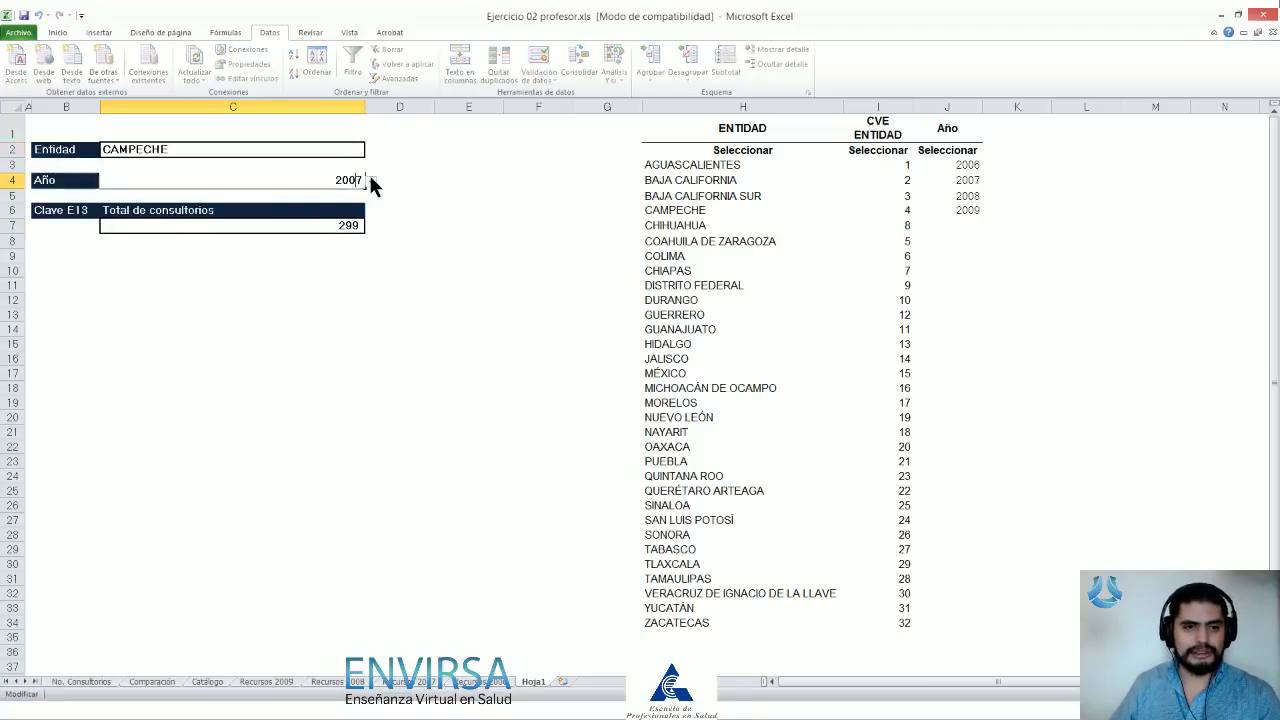
click(372, 184)
click(279, 204)
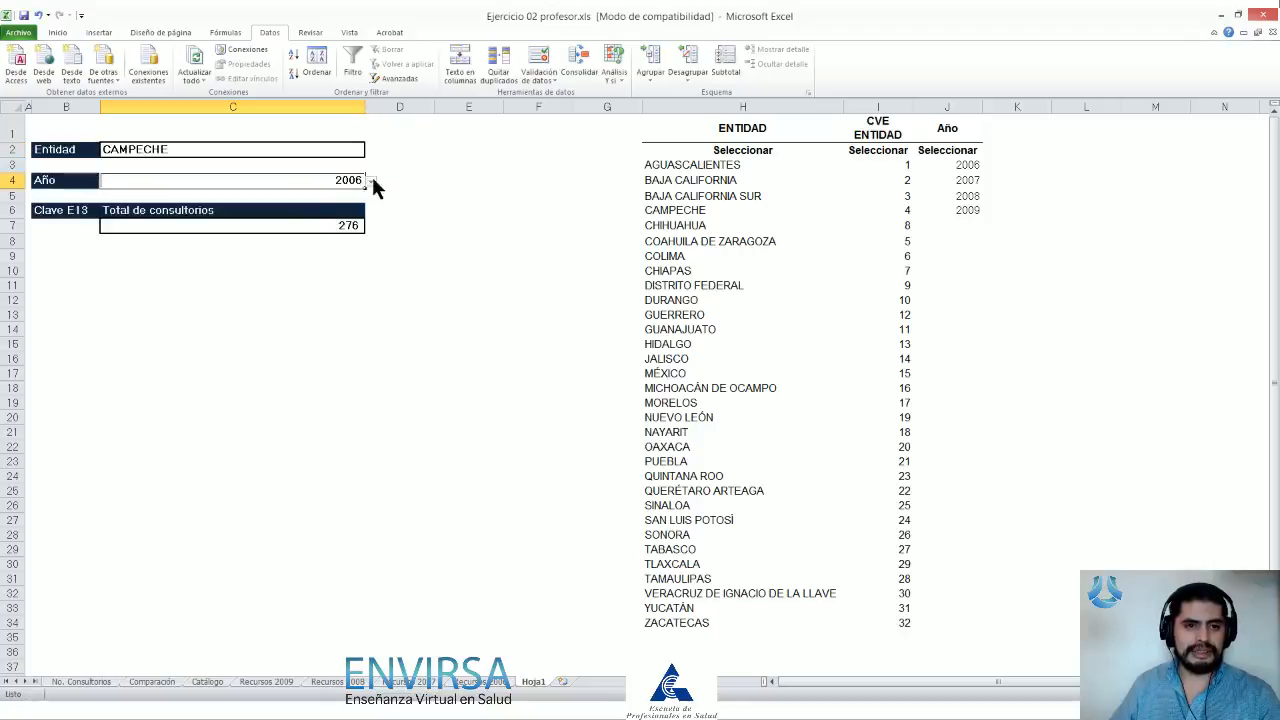
click(372, 184)
click(248, 227)
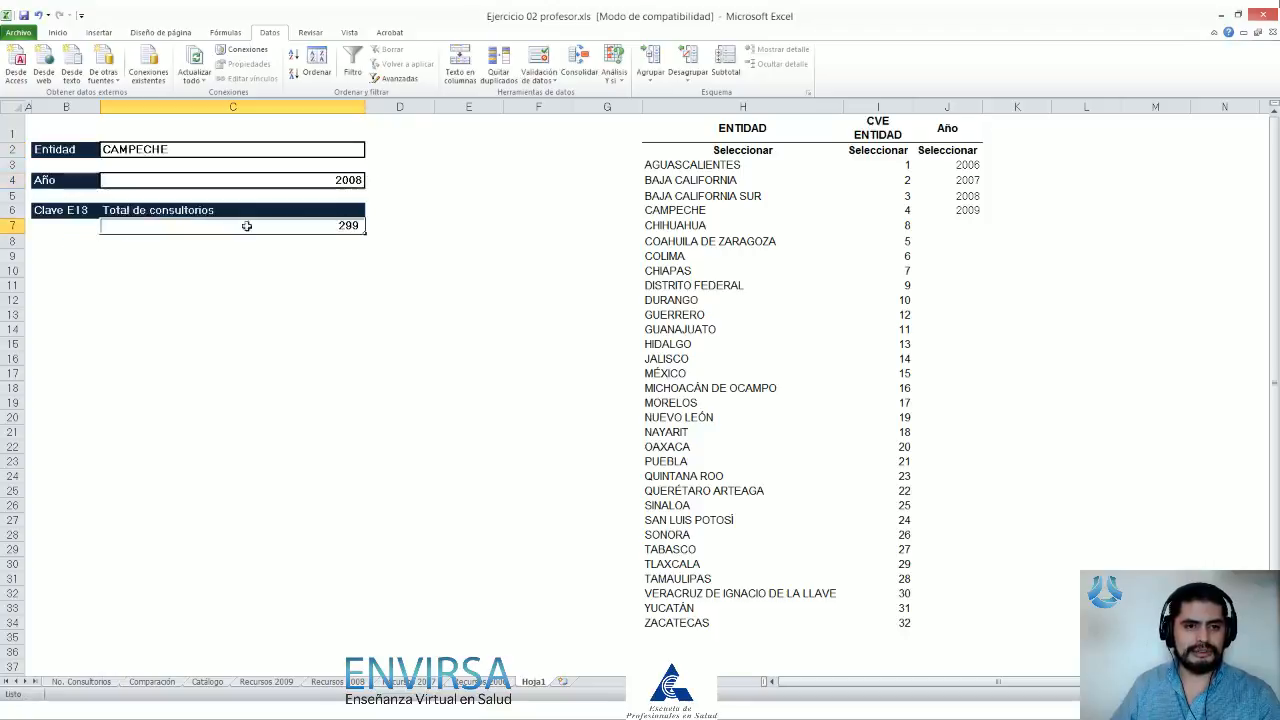
click(371, 183)
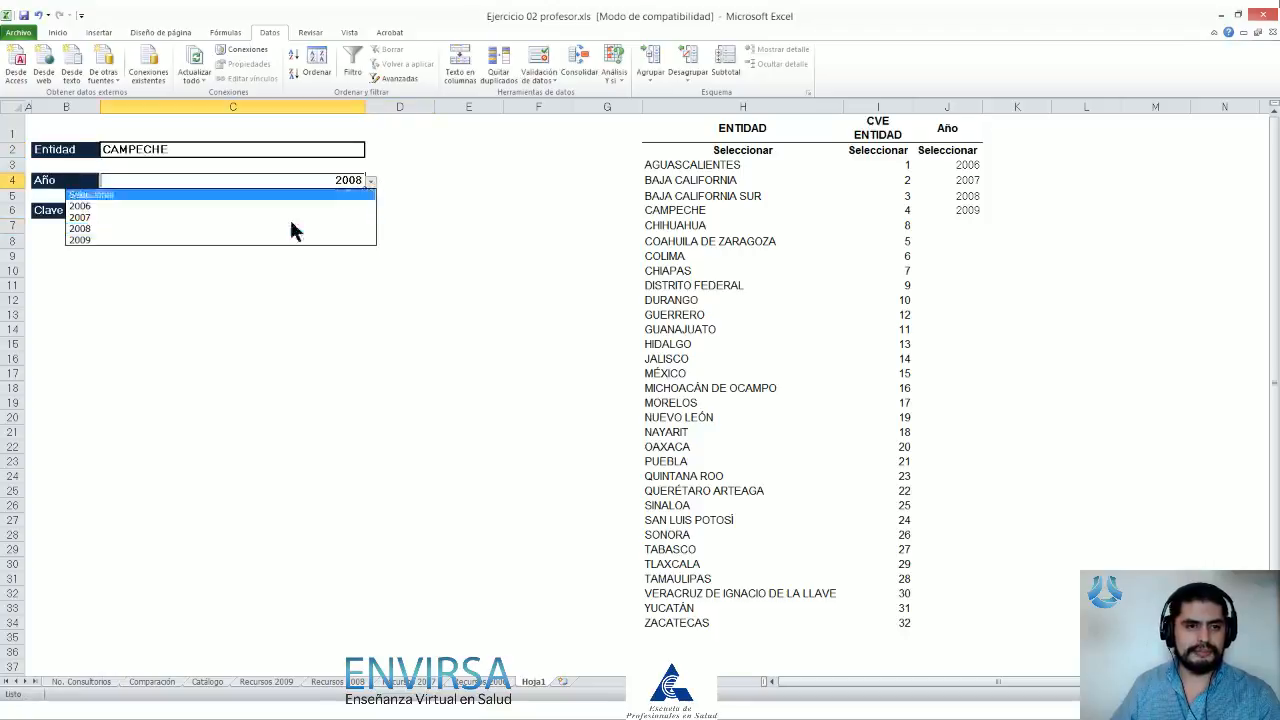
click(196, 242)
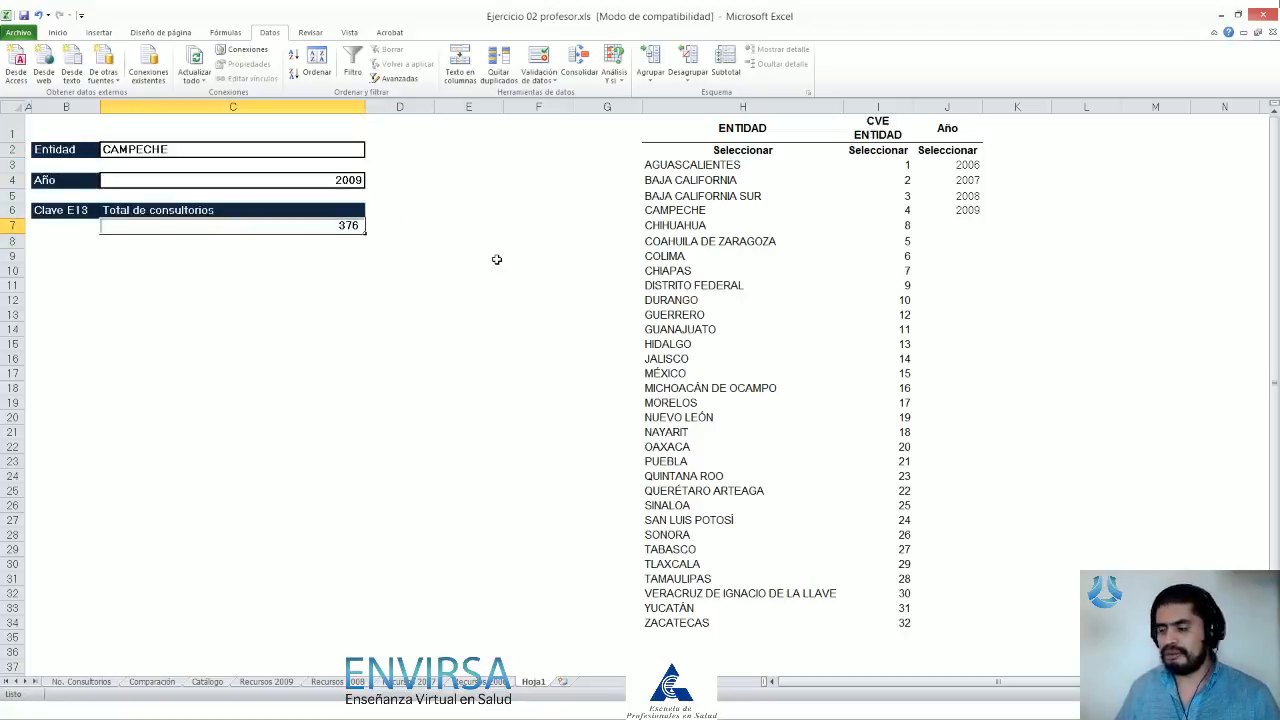
Step: Examine the full nested formula in C7 and where its first SI block begins
key(F2)
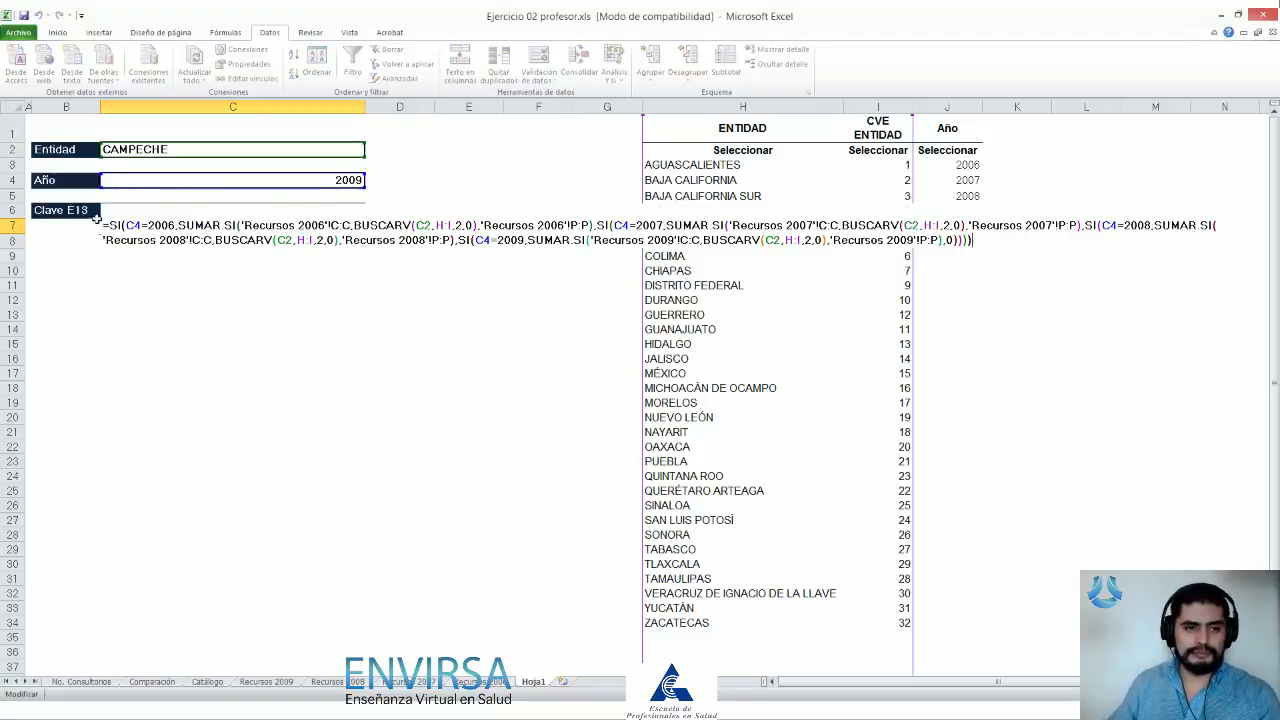
mouse_move(108, 225)
mouse_down()
mouse_move(1215, 228)
mouse_move(968, 244)
mouse_move(95, 210)
mouse_up()
click(971, 241)
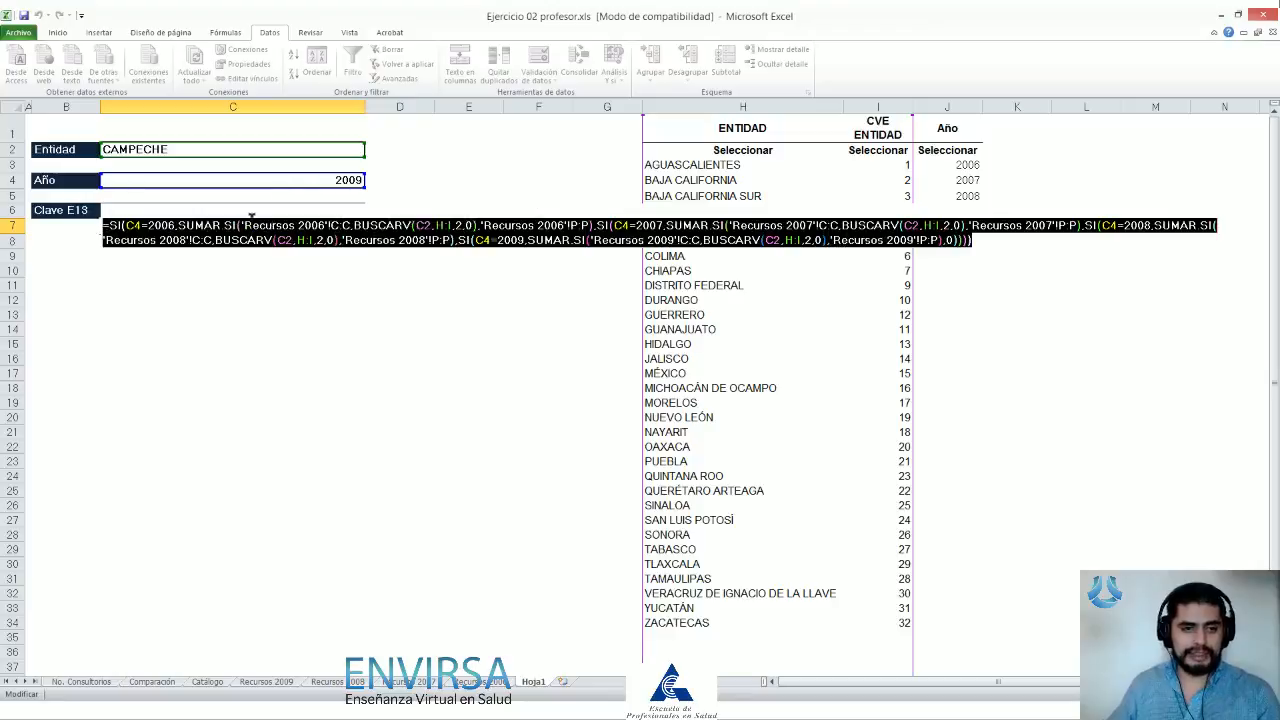
click(110, 226)
drag(110, 226, 482, 226)
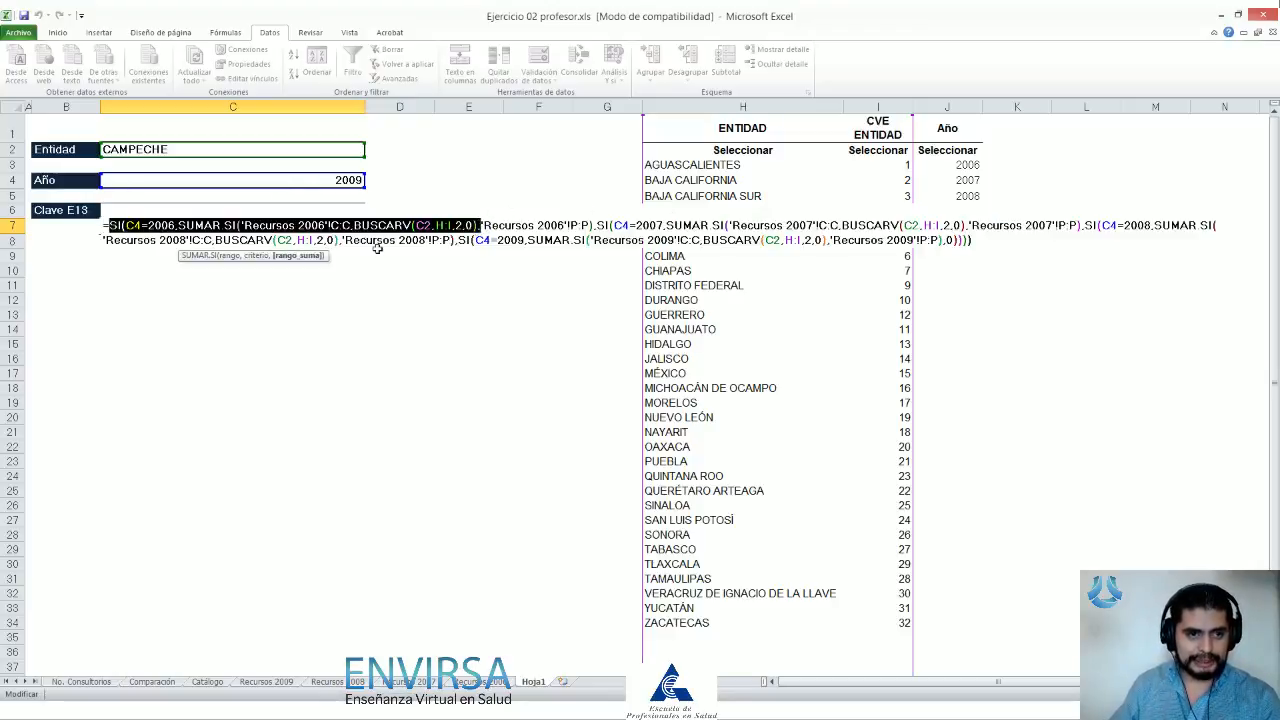
key(Escape)
Step: Examine the complete 2006 SI block of the C7 formula at a larger size, from its condition to its SUMAR.SI arguments
ctrl+scroll(381, 250, up, 4)
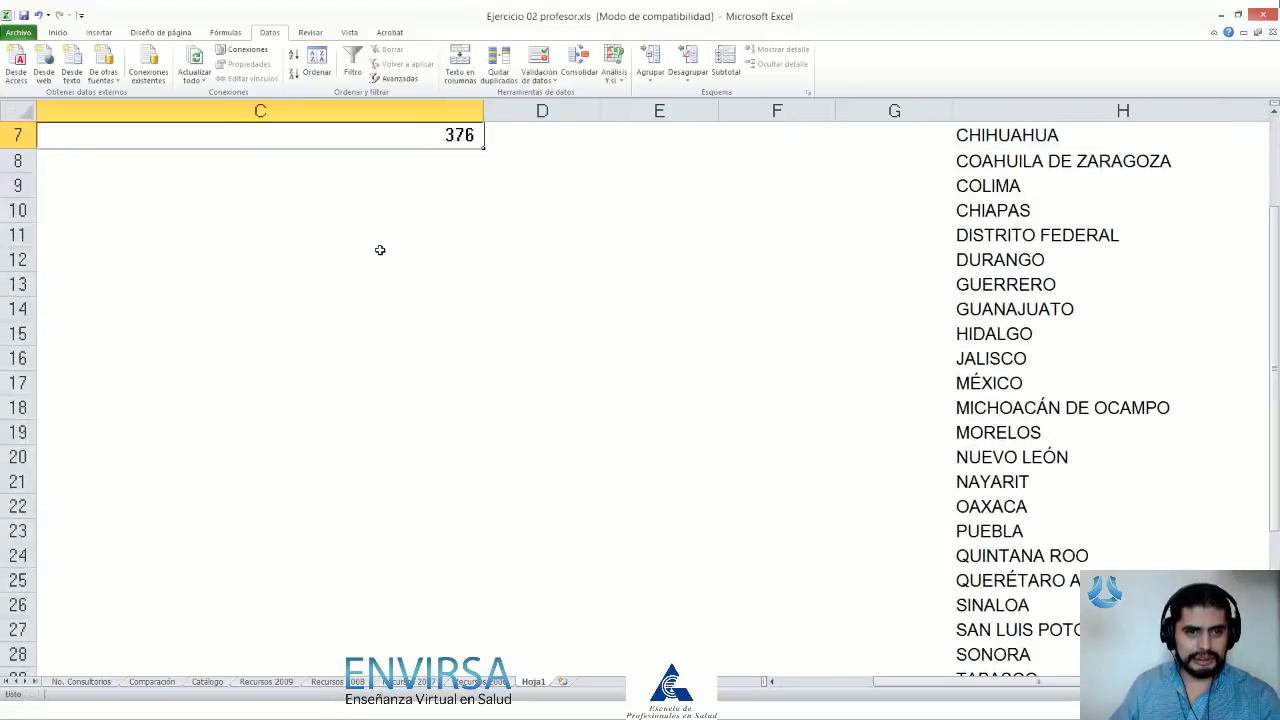
scroll(381, 250, up, 1)
scroll(381, 250, left, 1)
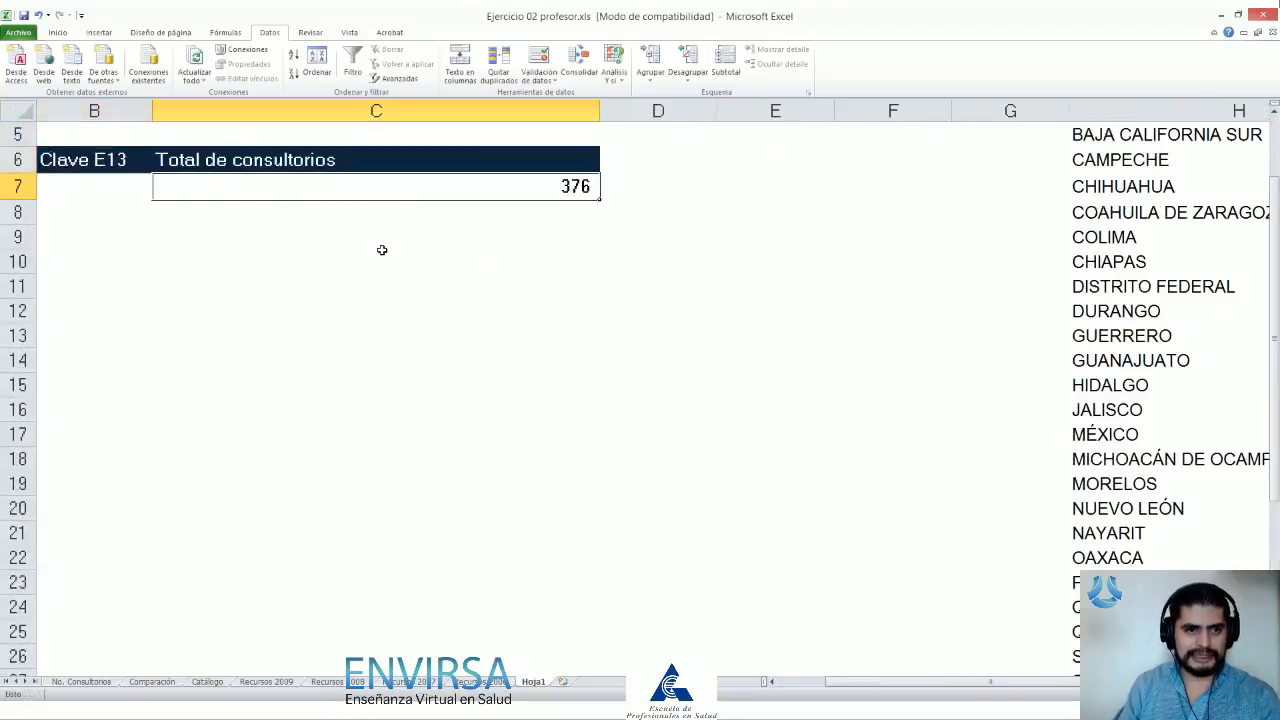
key(F2)
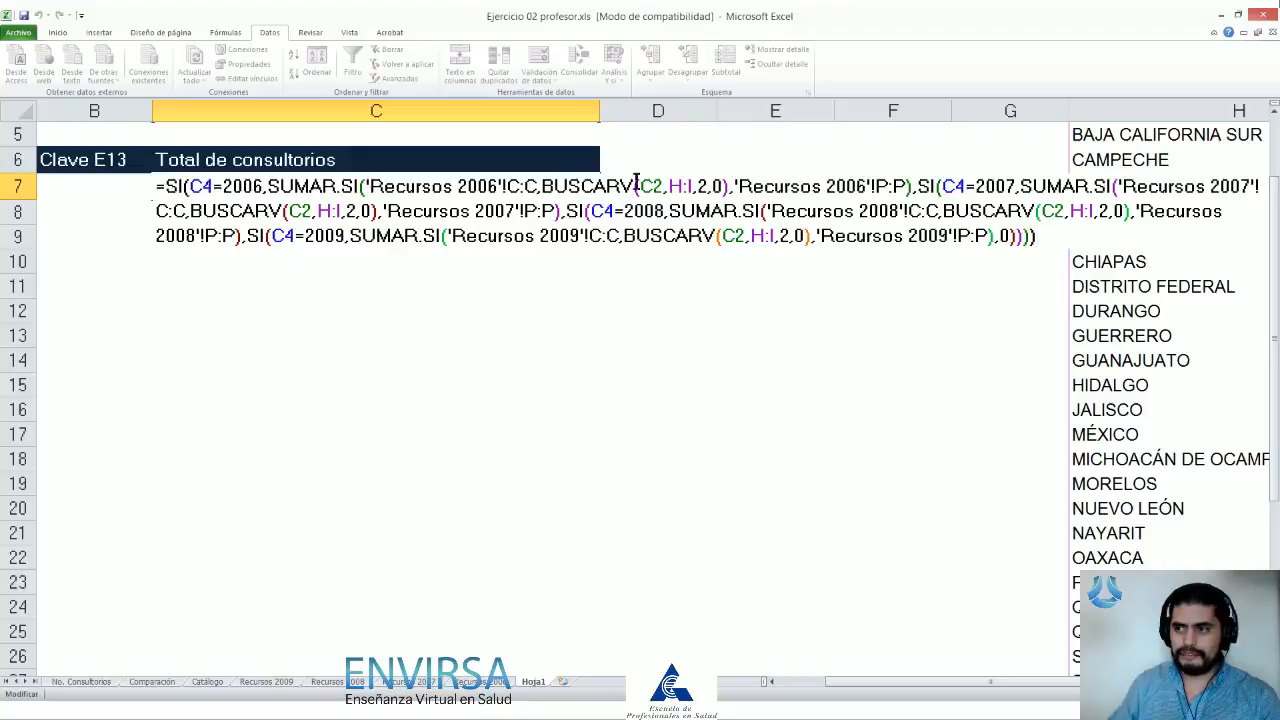
drag(188, 186, 722, 186)
click(734, 186)
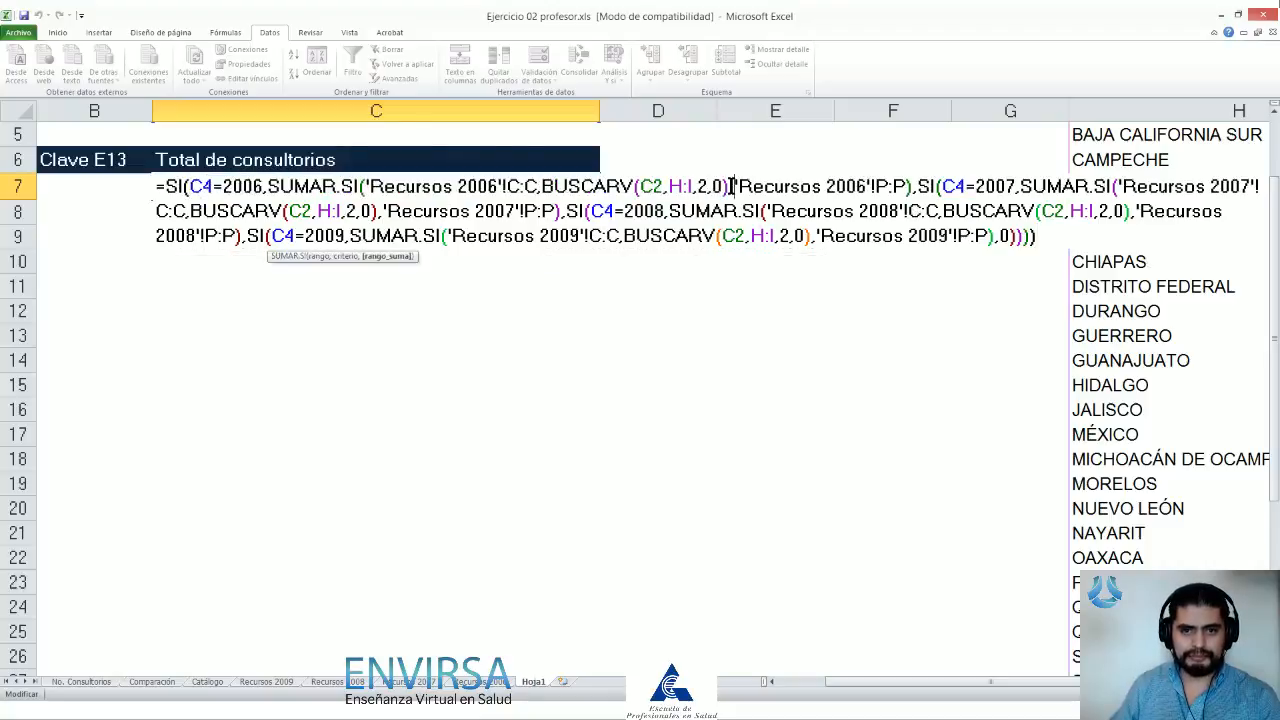
shift+click(166, 186)
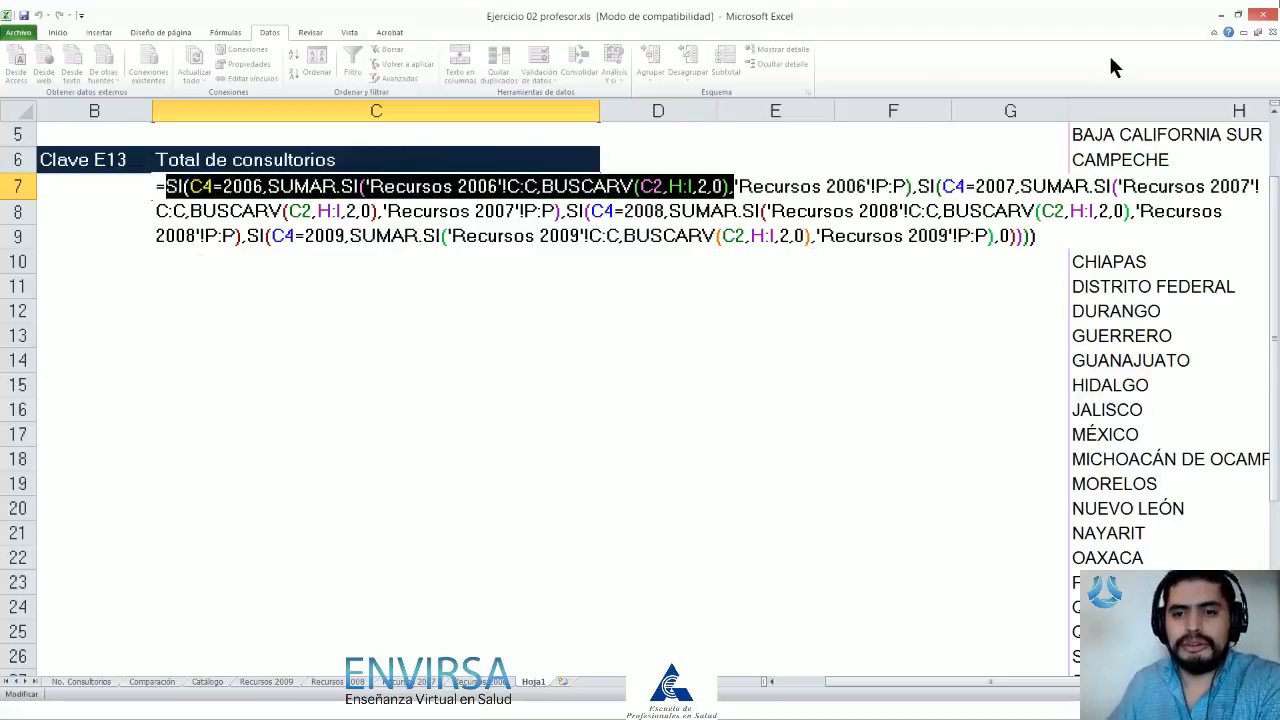
click(914, 186)
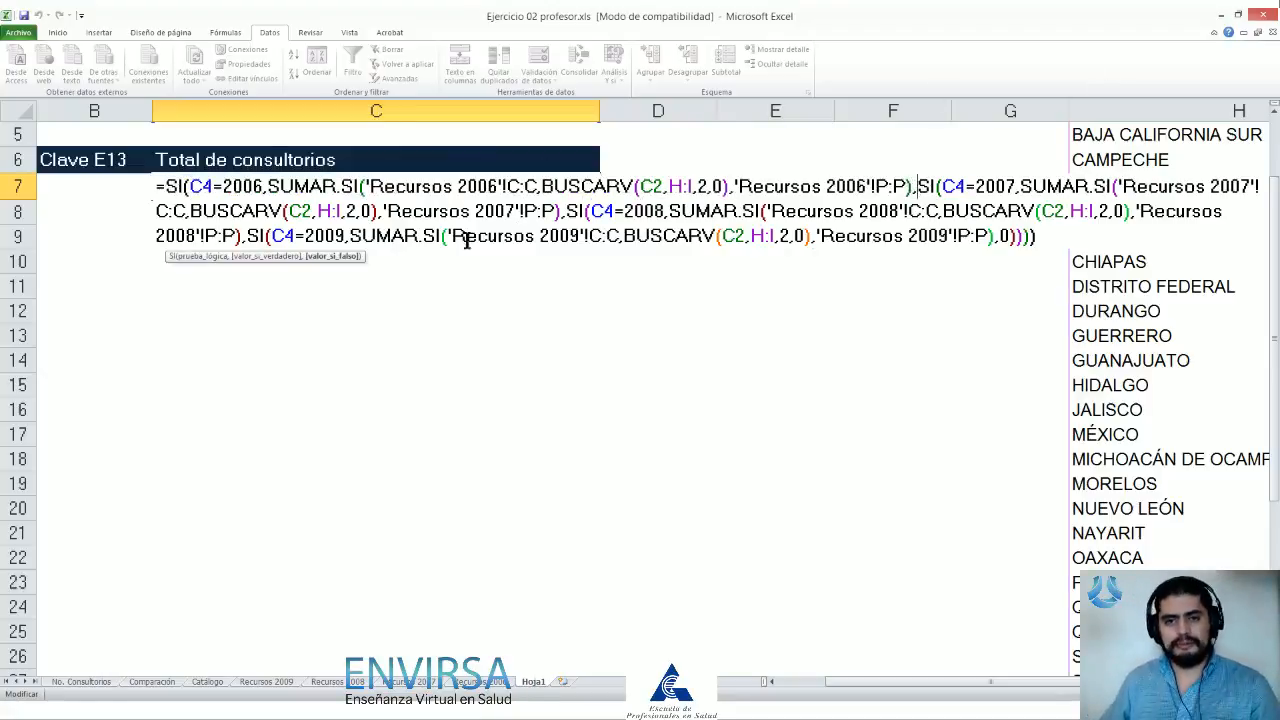
shift+click(166, 186)
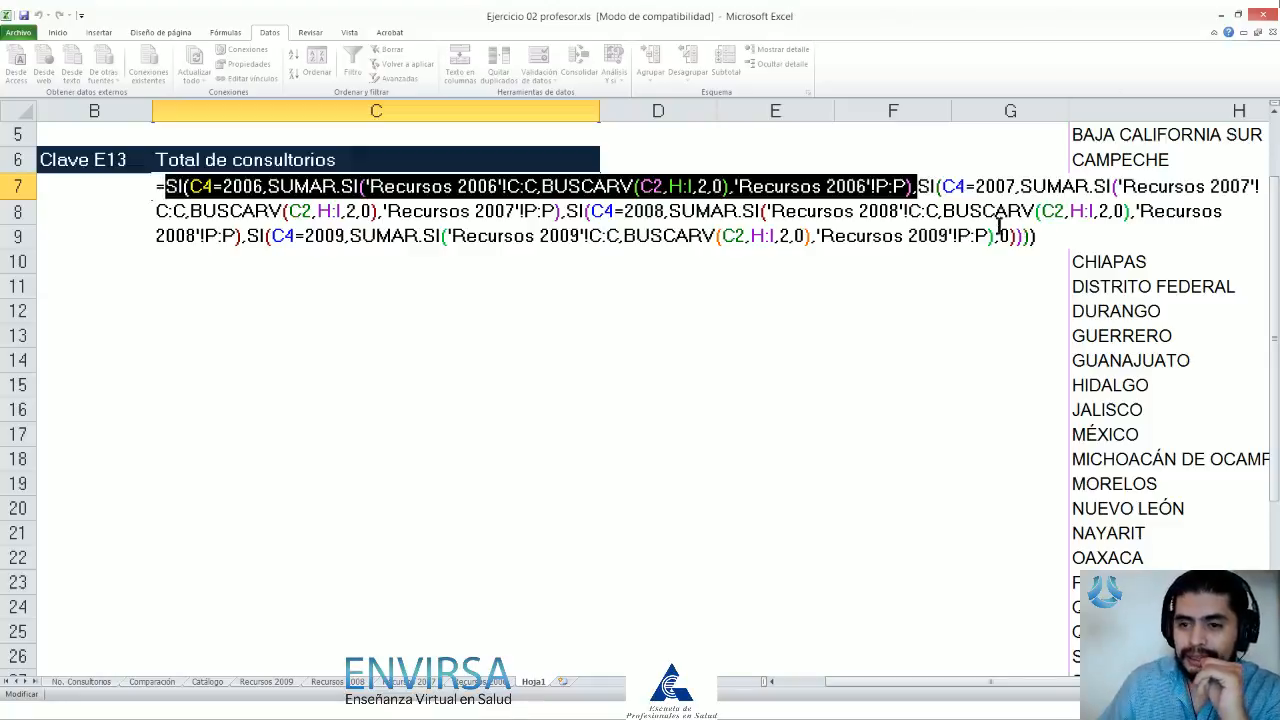
Step: Compare the year condition with the Recursos sheet reference in the 2007, 2008 and 2009 blocks of the C7 formula
double_click(995, 186)
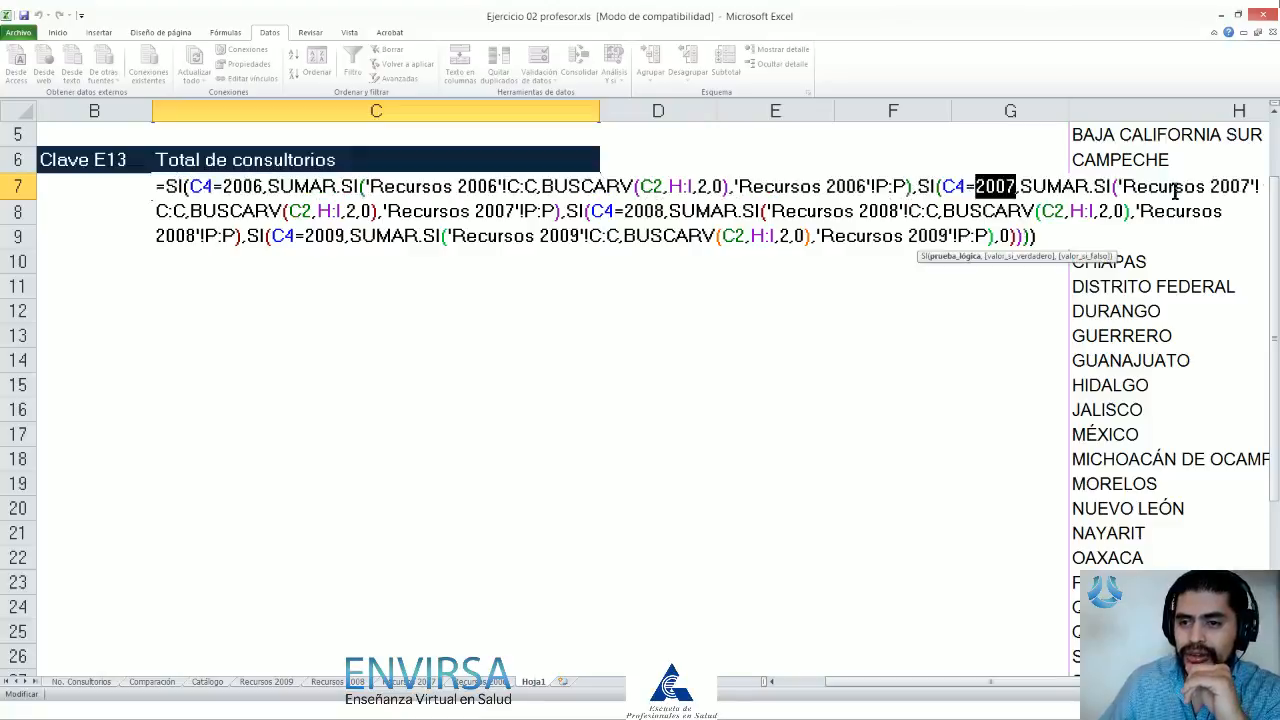
double_click(1236, 186)
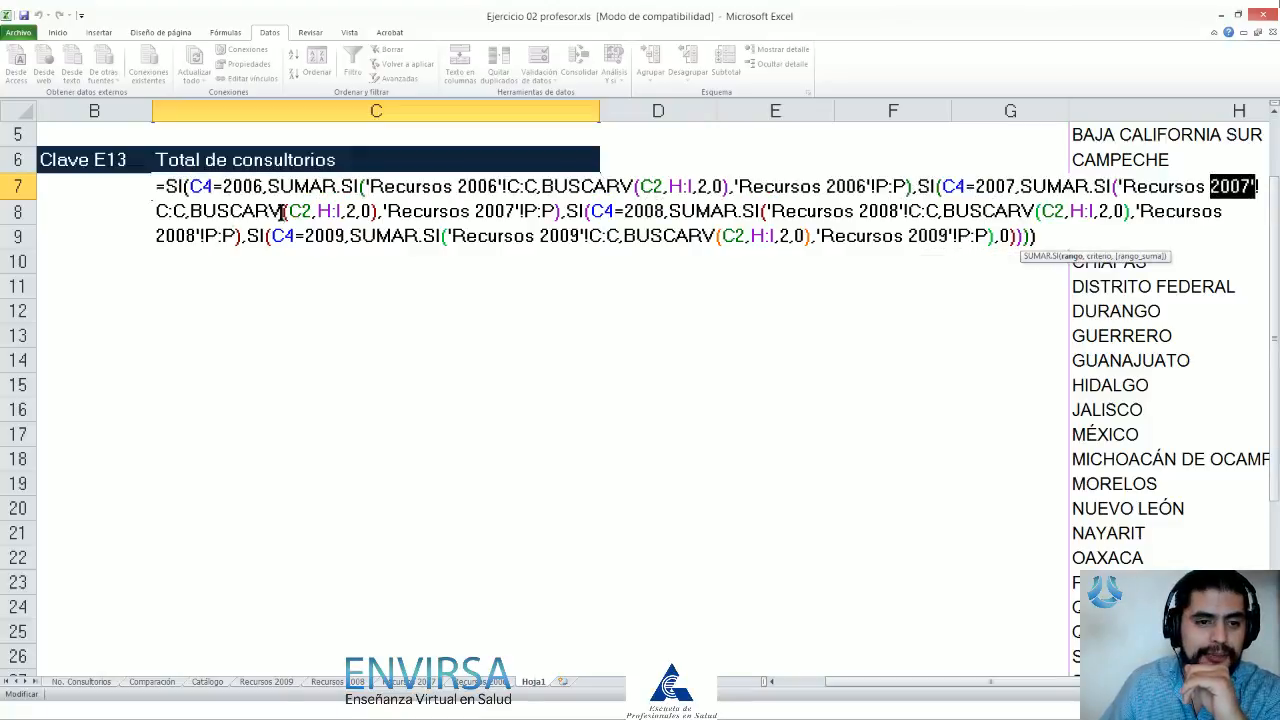
click(484, 212)
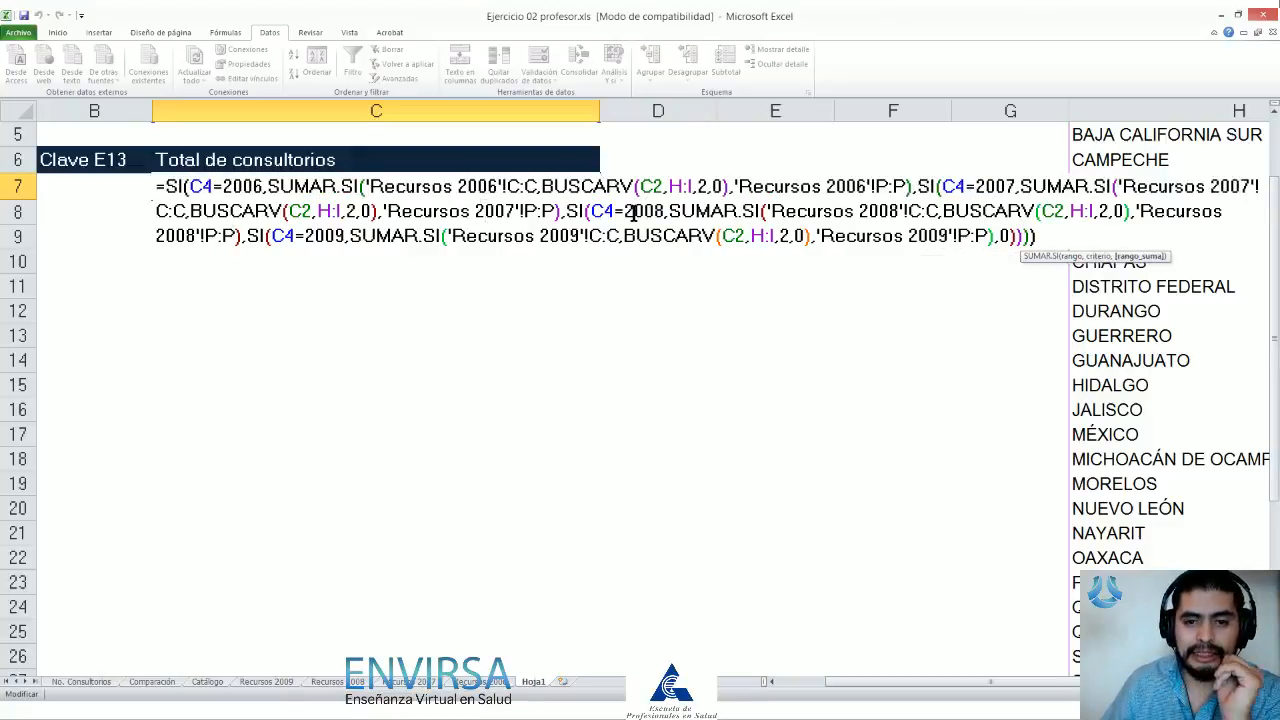
double_click(633, 212)
double_click(862, 211)
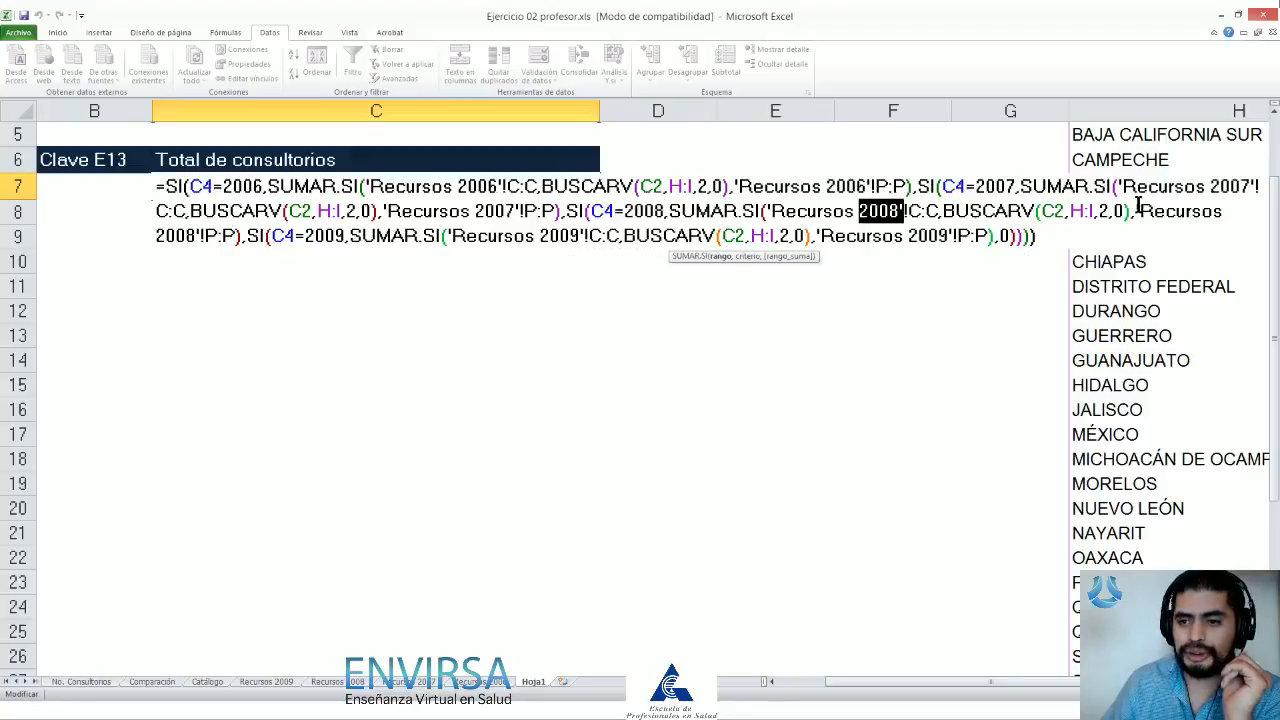
click(184, 237)
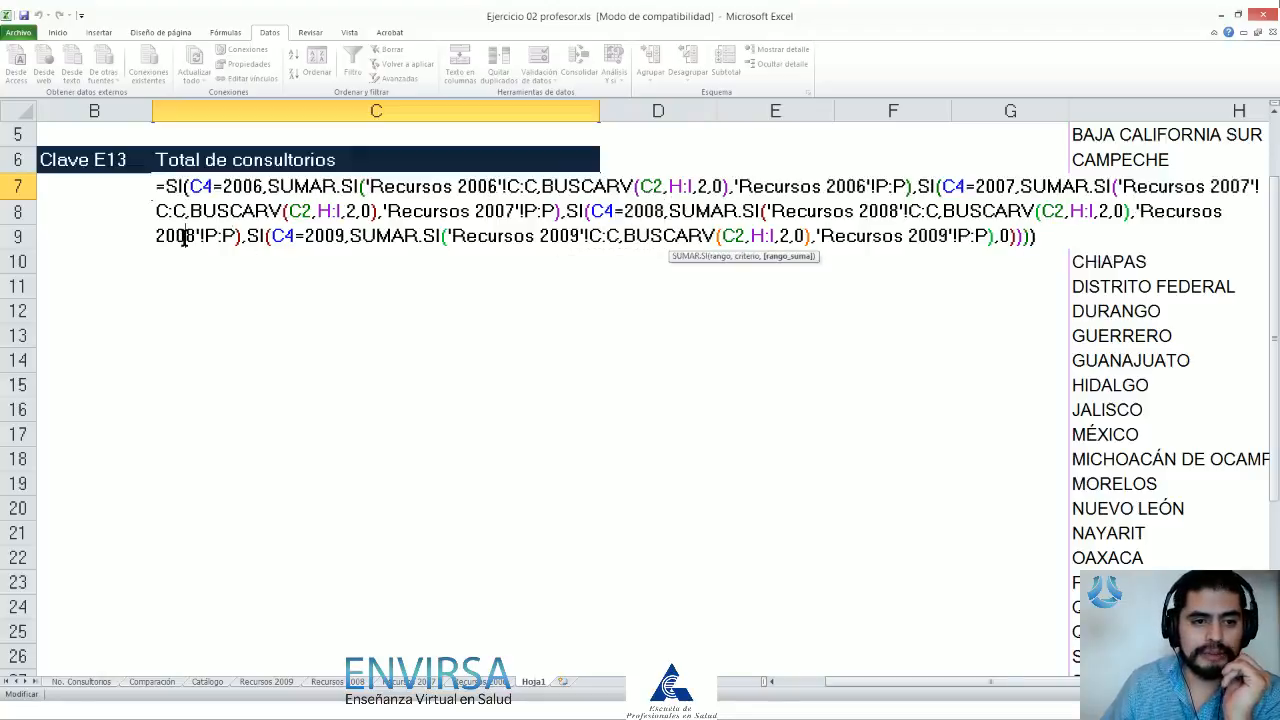
double_click(324, 236)
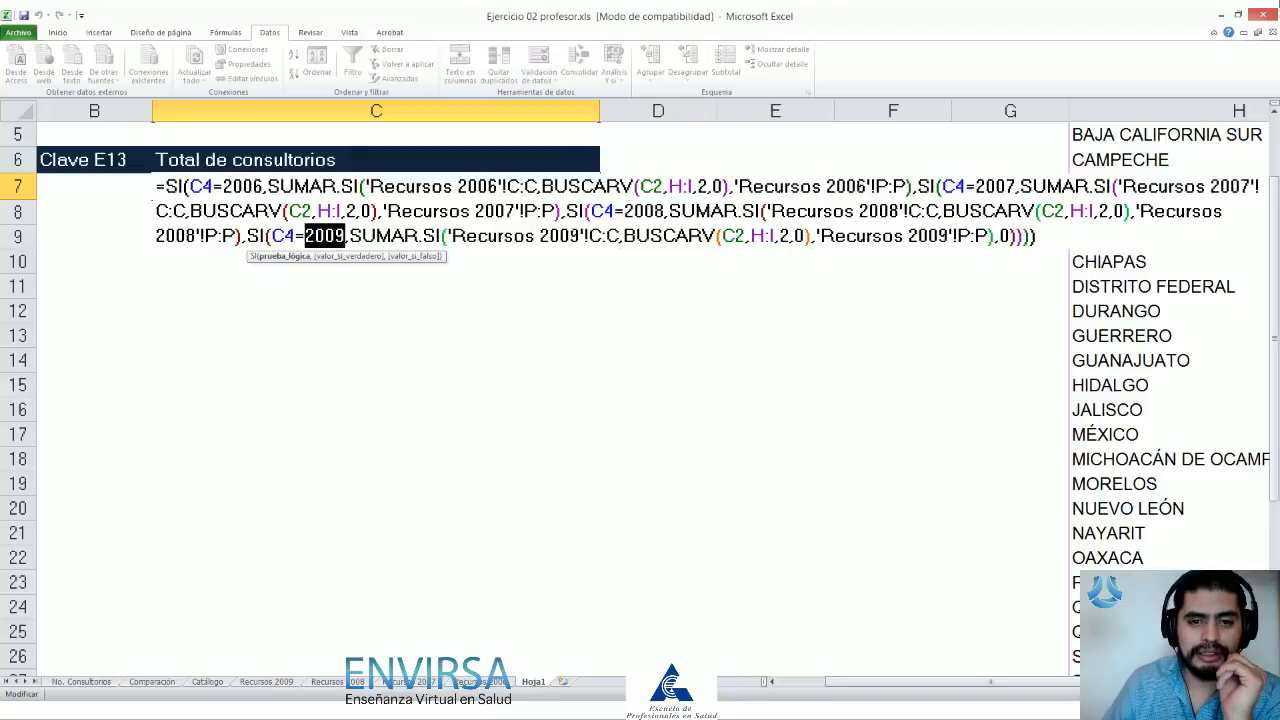
double_click(567, 236)
click(932, 237)
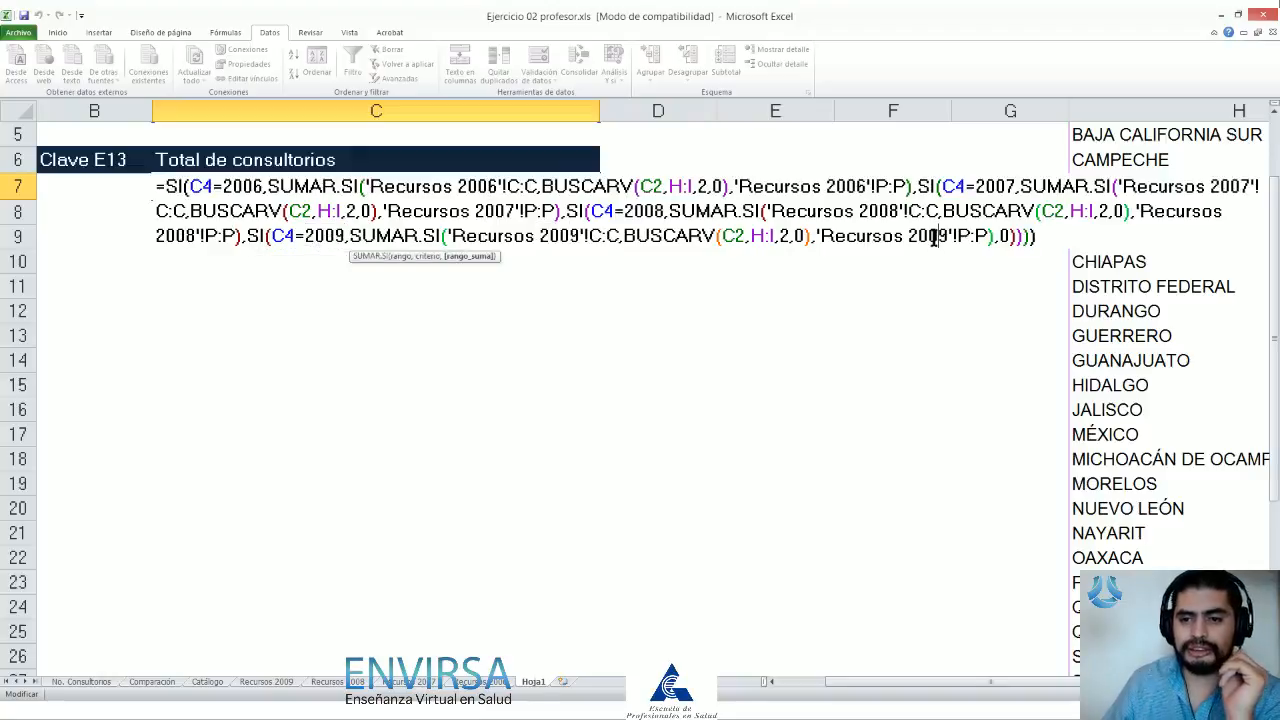
double_click(934, 237)
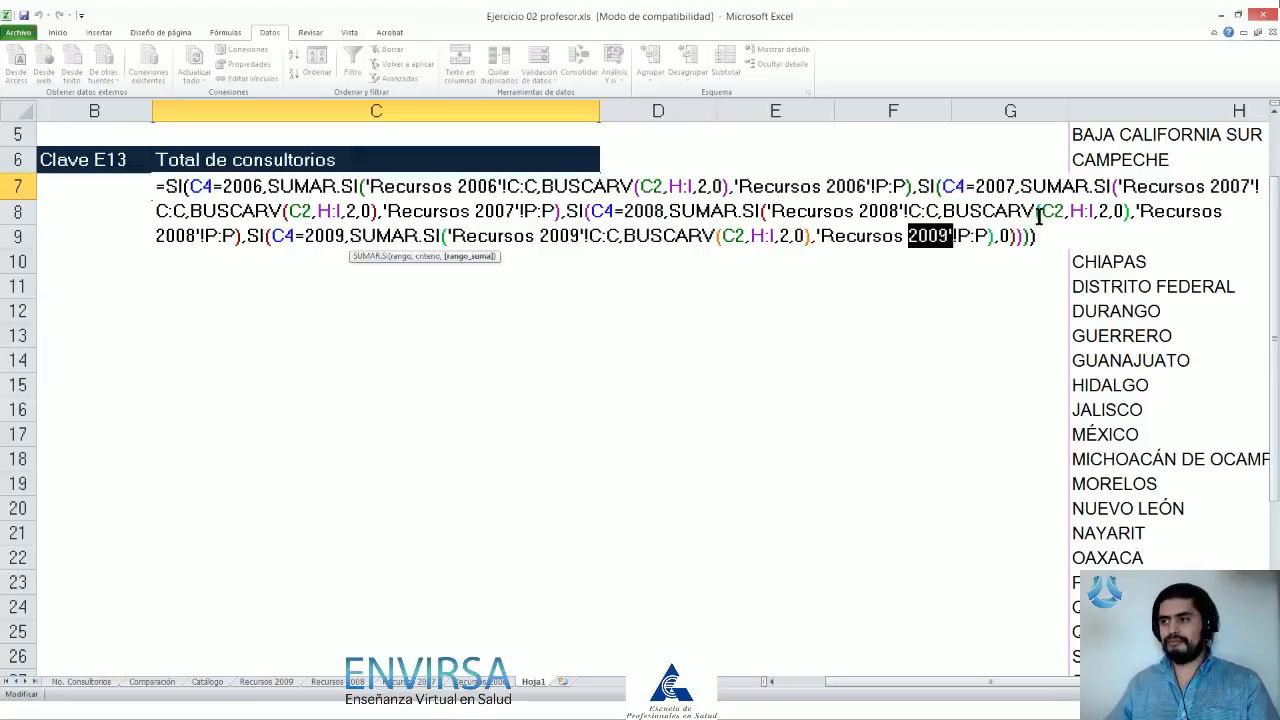
key(Escape)
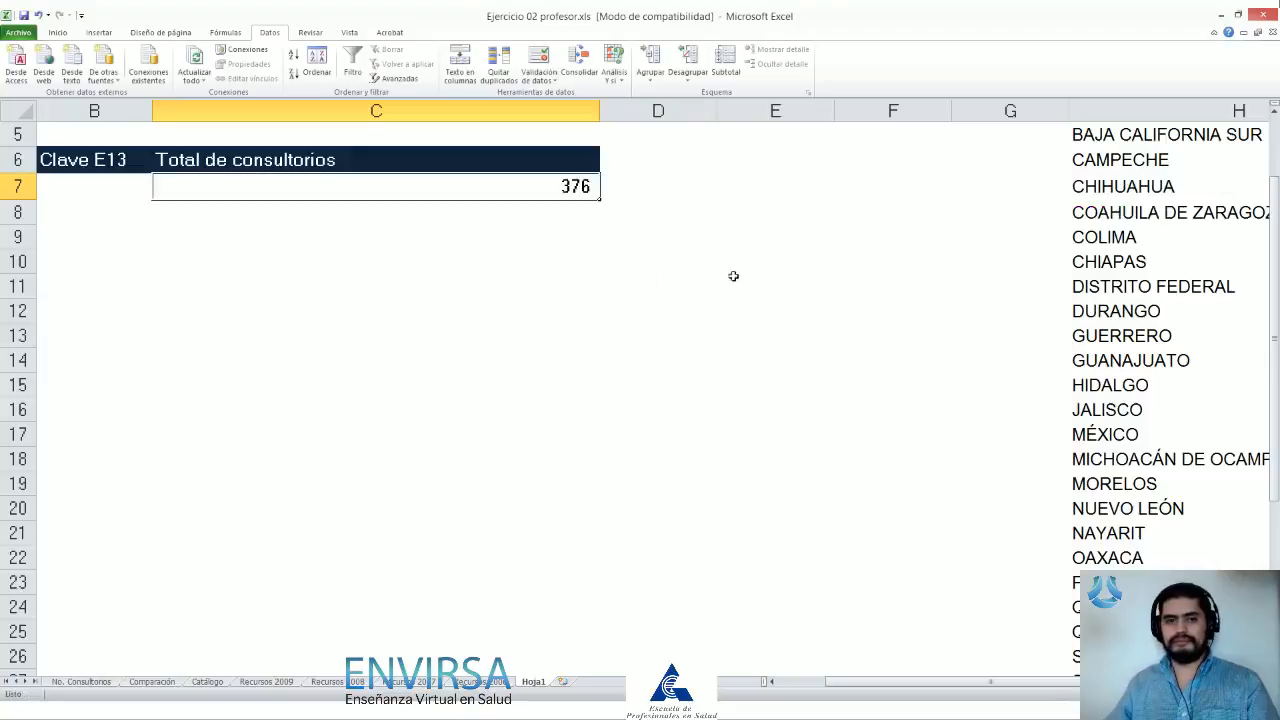
Step: Review the C7 formula together with the Entidad and Año cells it refers to
scroll(535, 273, up, 2)
key(F2)
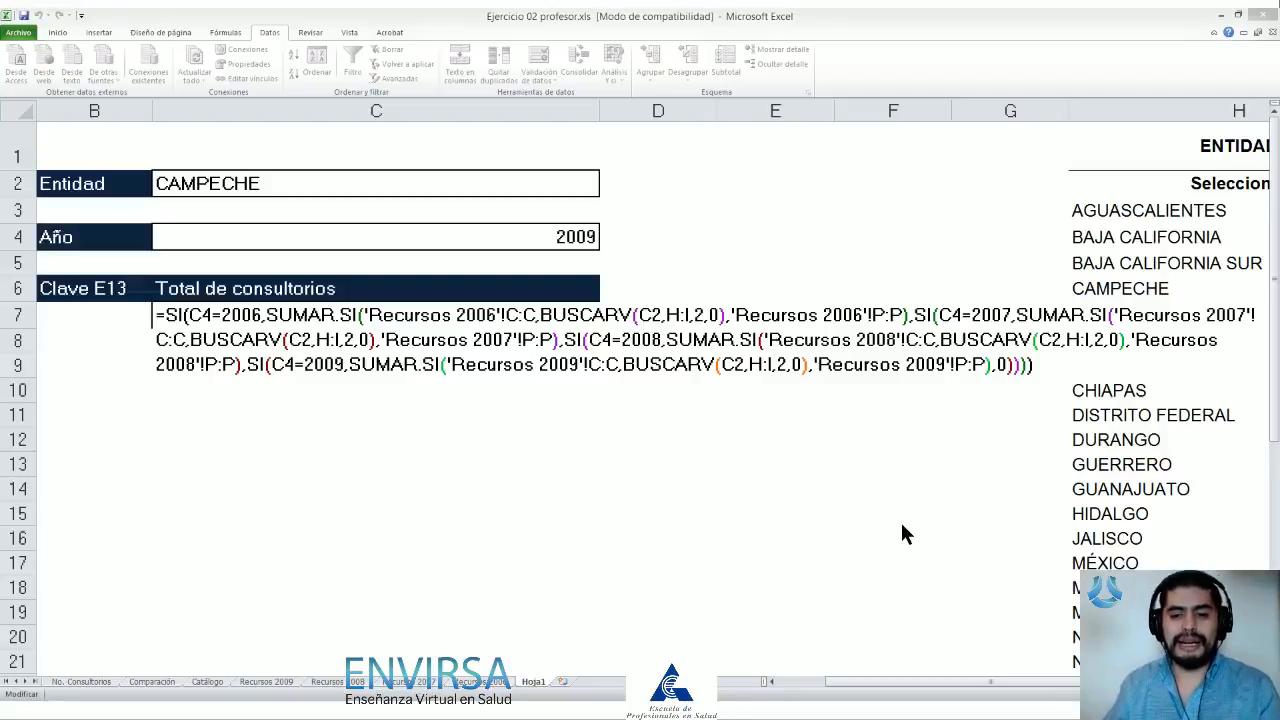
key(ctrl+Return)
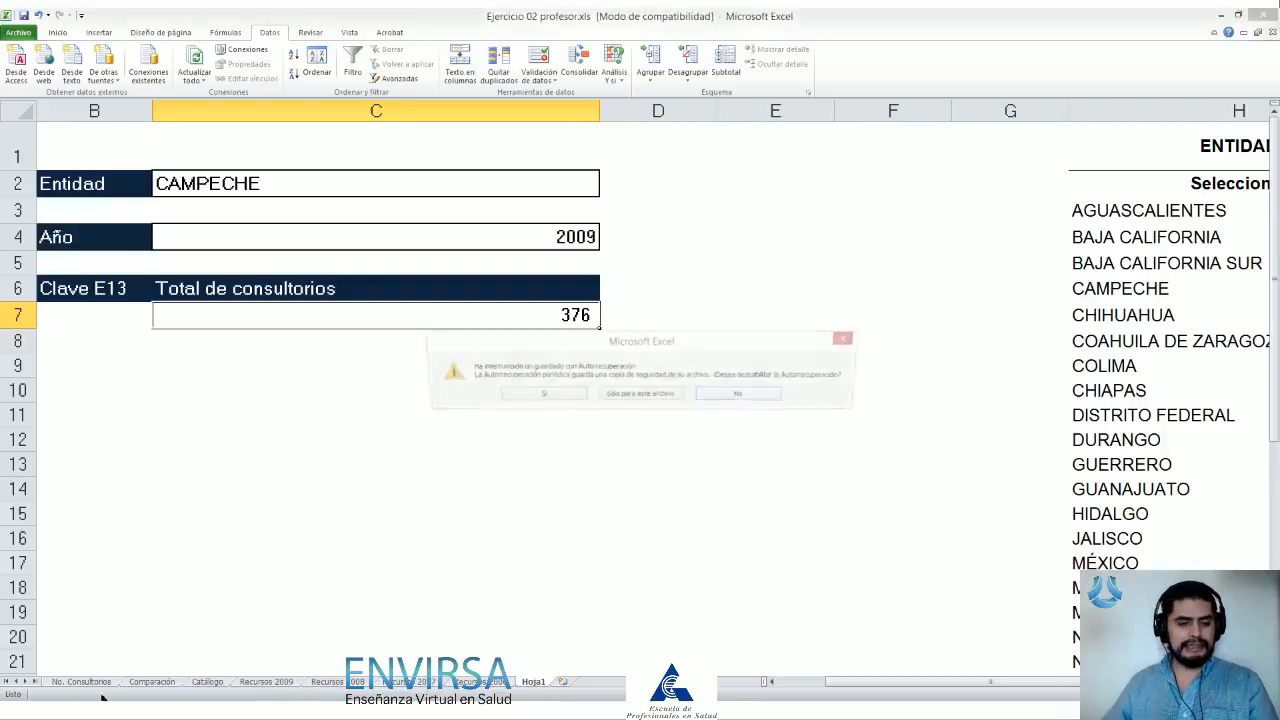
Step: Disable AutoRecover for this file only and continue saving the workbook past the compatibility check
click(652, 395)
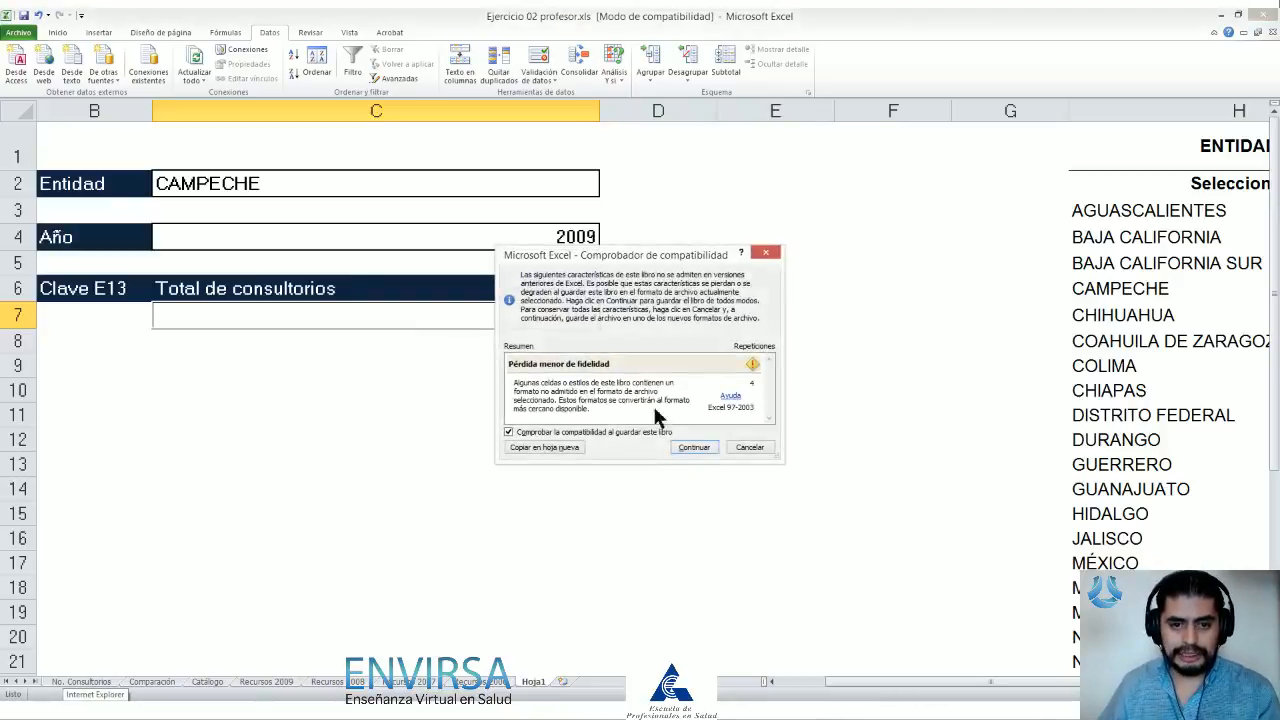
click(690, 447)
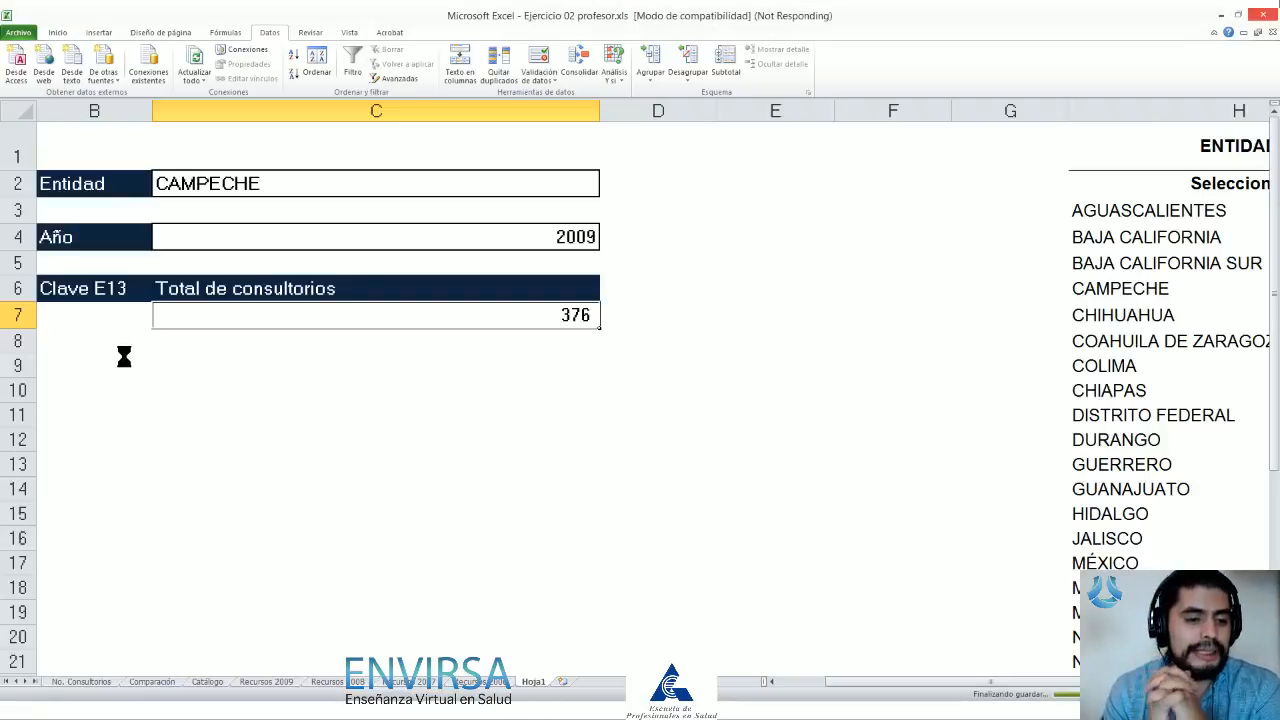
click(124, 357)
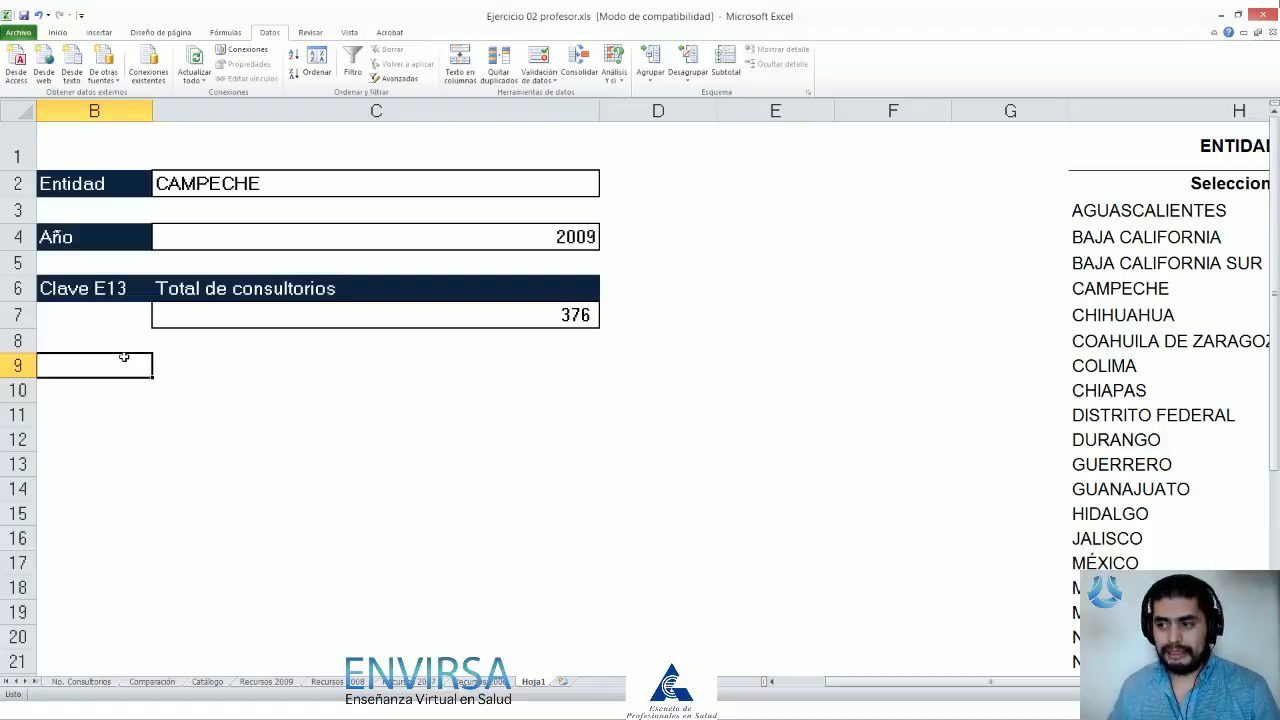
Step: Go back through the Recursos and Comparación sheets to the No. Consultorios sheet
key(ctrl+Page_Up)
key(ctrl+Page_Up)
key(ctrl+Page_Up)
key(ctrl+Page_Up)
key(ctrl+Page_Up)
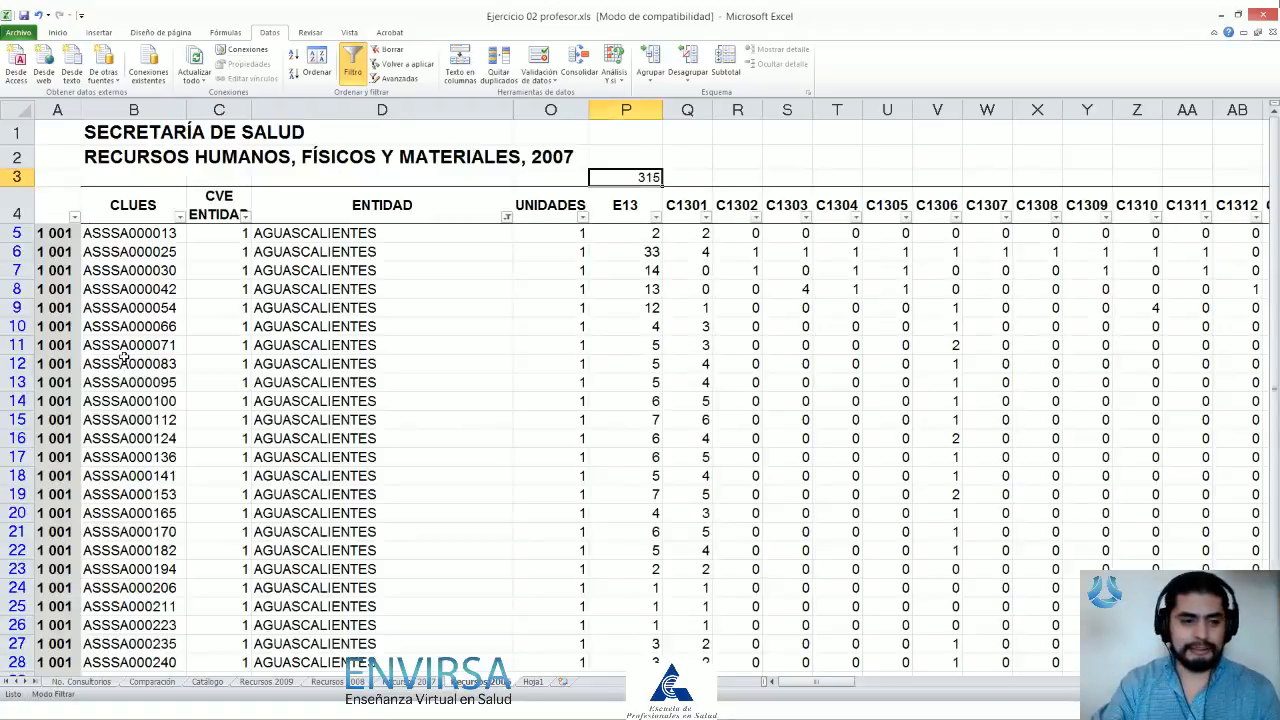
key(ctrl+Page_Up)
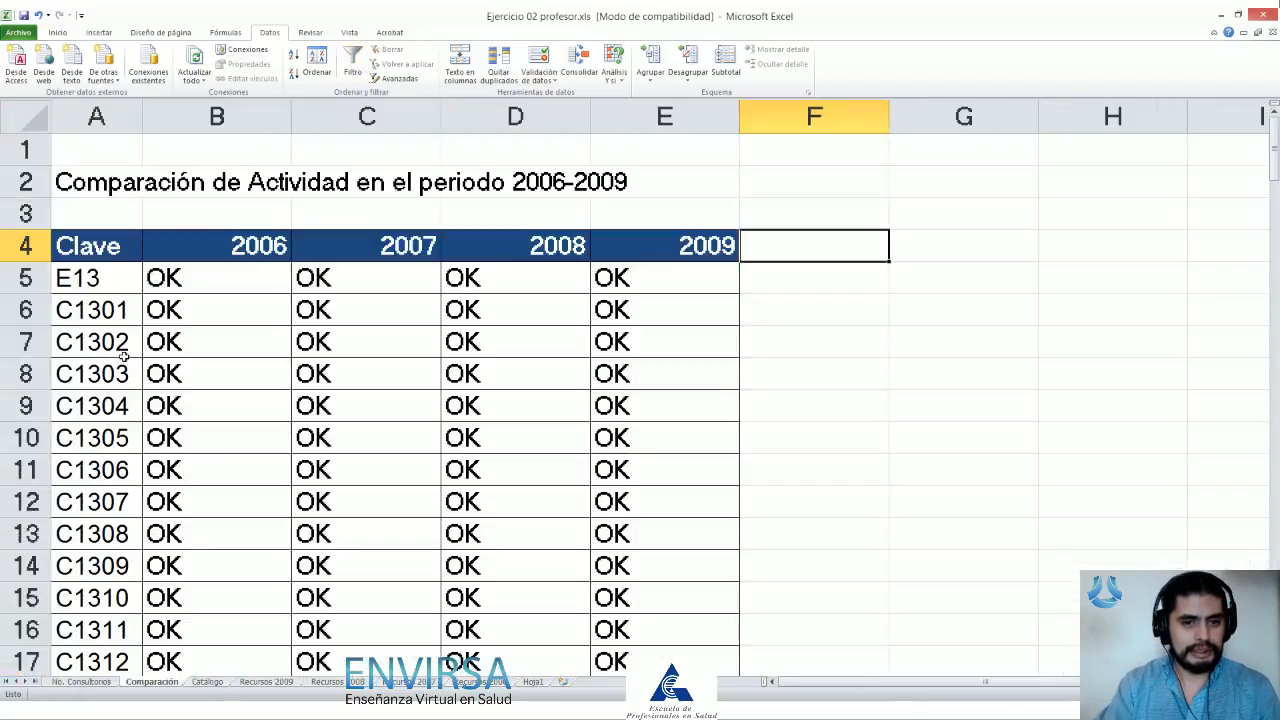
key(ctrl+Page_Up)
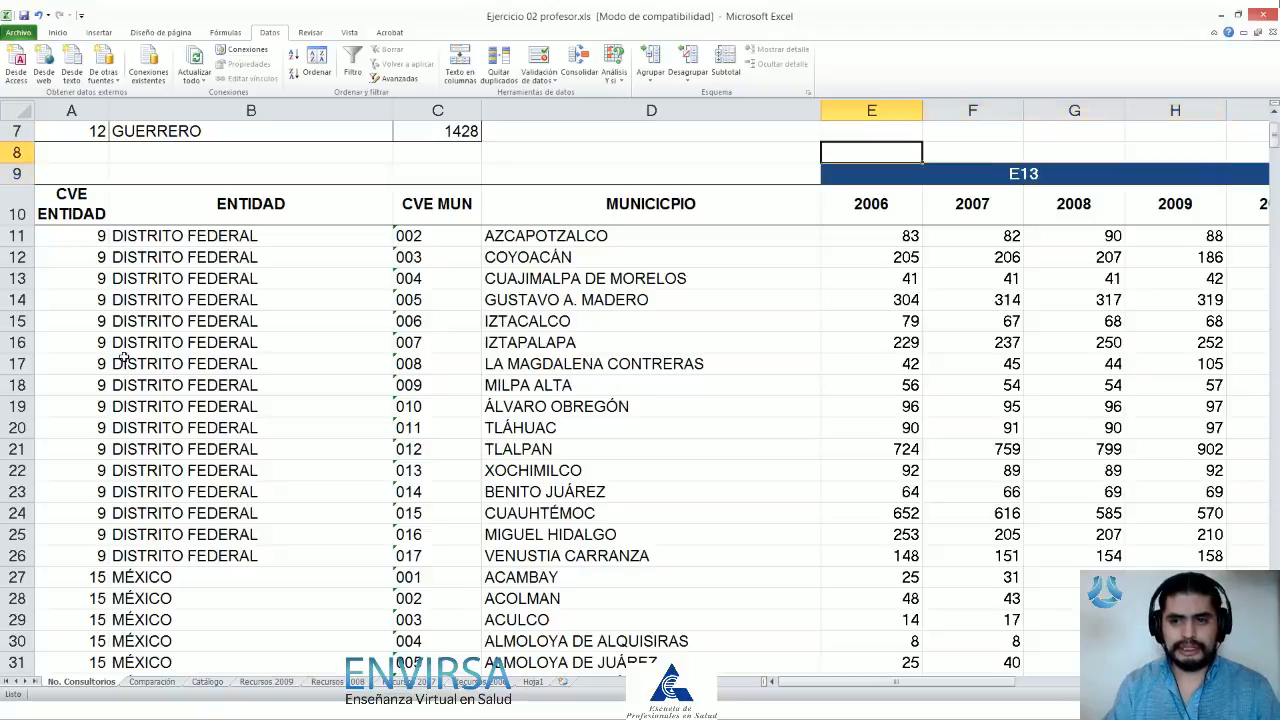
Step: Review the key headings in row 9 of No. Consultorios from E13 through C1312, and return to Hoja1
key(shift+Right)
key(shift+Right)
key(shift+Right)
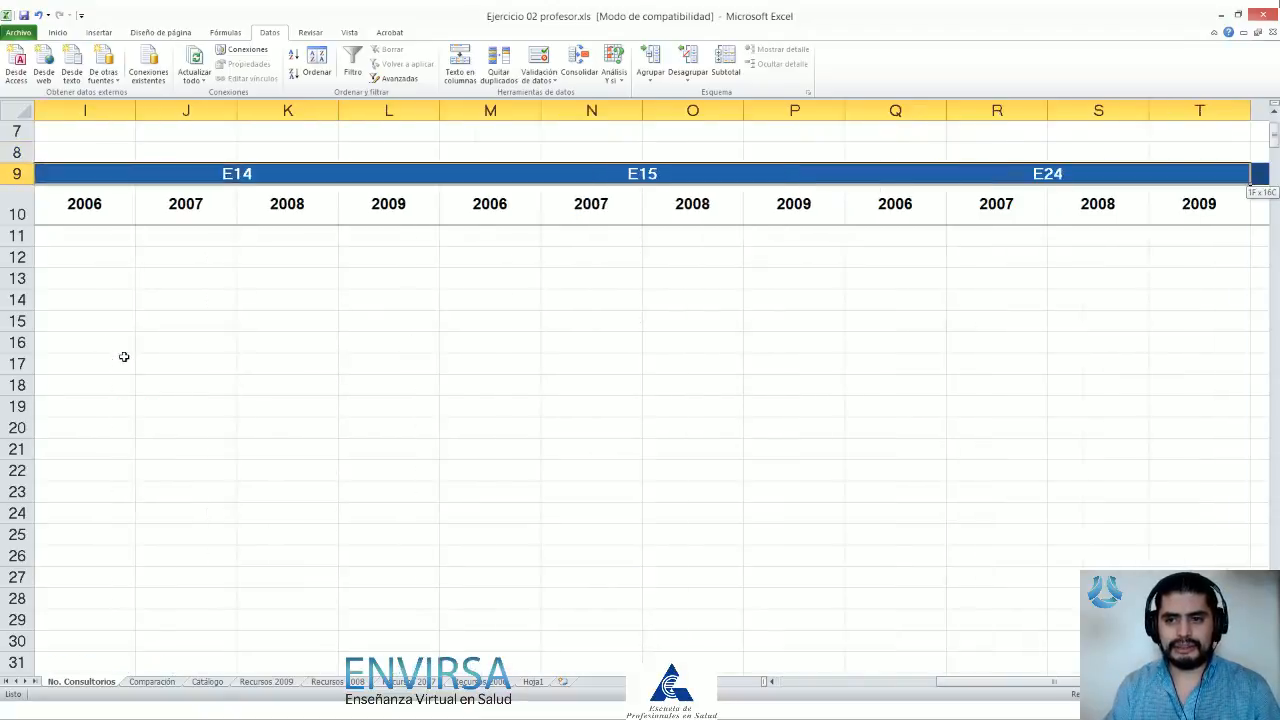
key(shift+Right)
key(shift+Right)
key(shift+Right)
key(shift+Right)
key(ctrl+Page_Down)
key(ctrl+Page_Down)
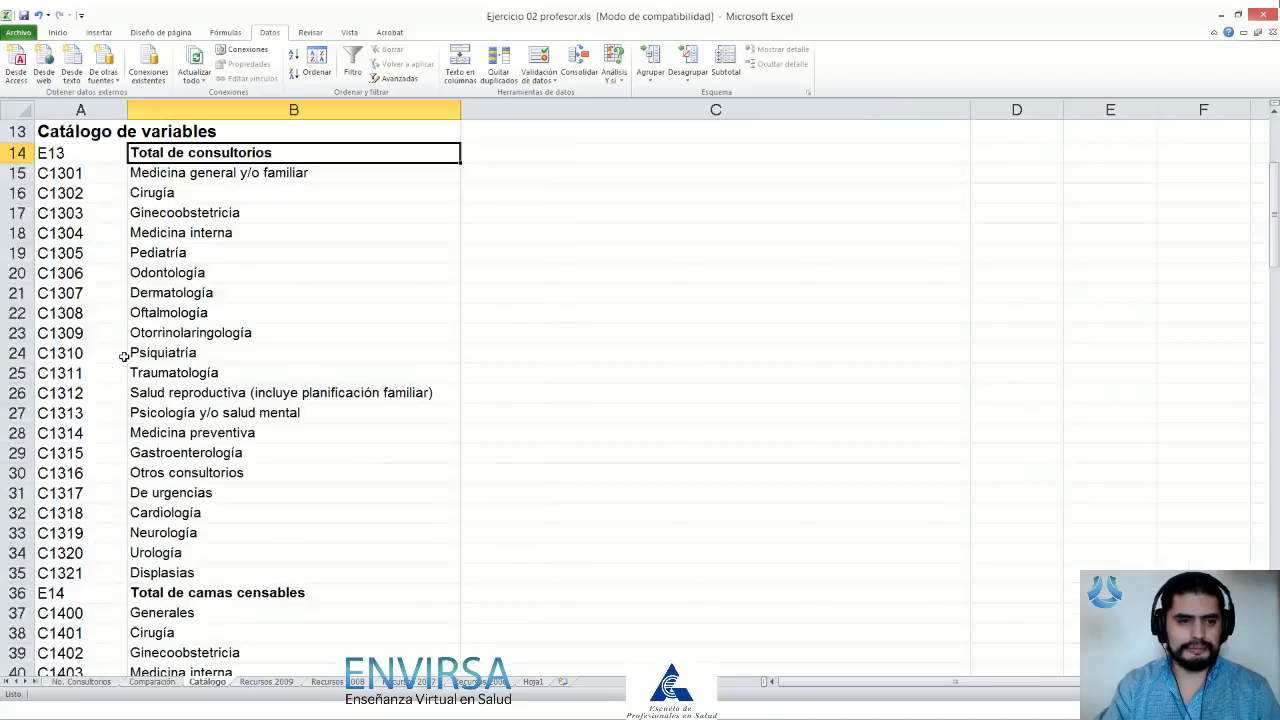
key(ctrl+Page_Down)
key(ctrl+Page_Down)
key(ctrl+Page_Down)
key(ctrl+Page_Down)
key(ctrl+Page_Down)
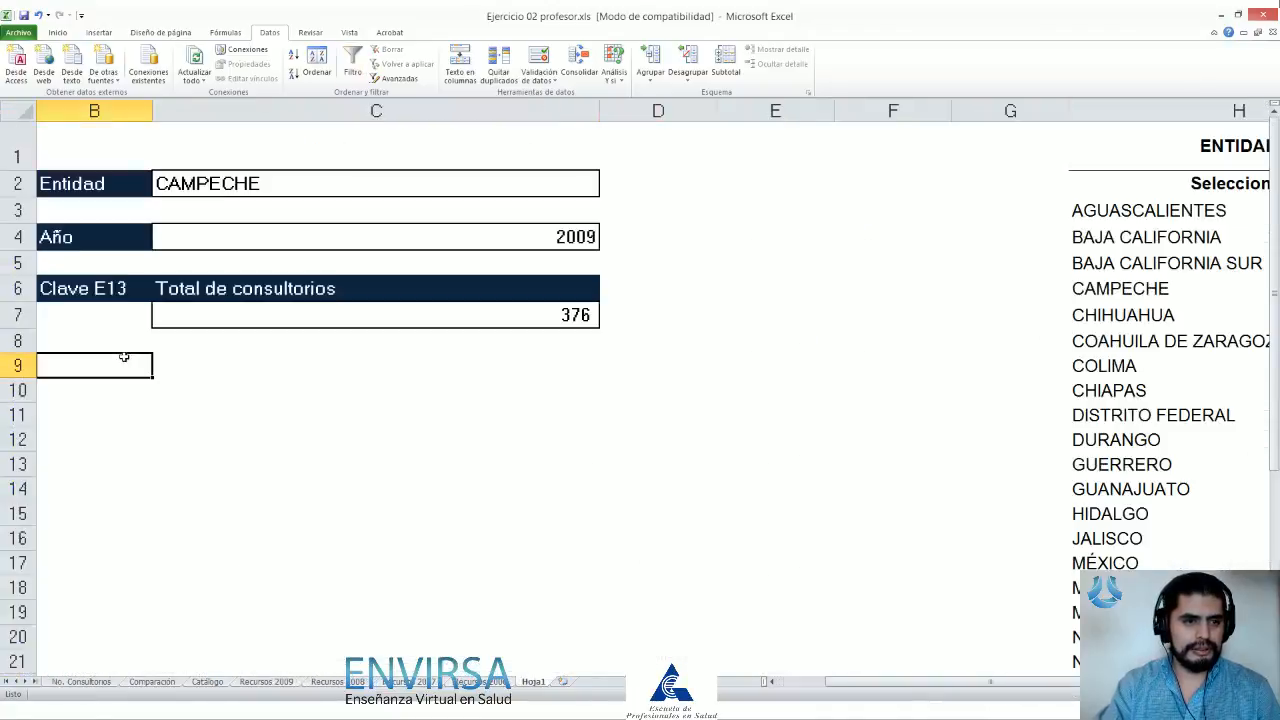
Step: Copy the Clave E13 label from B6 to cell B10 on Hoja1
key(Up)
key(Up)
key(Up)
key(ctrl+c)
key(Down)
key(Down)
key(Down)
key(Down)
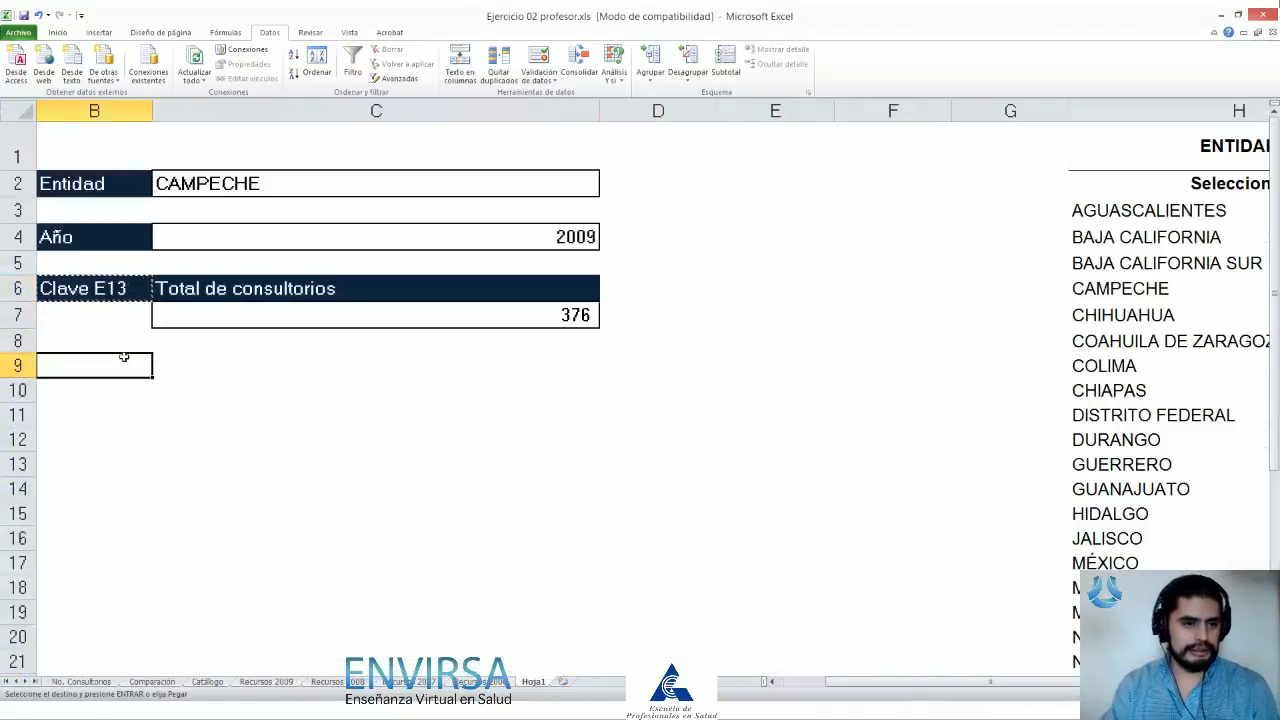
key(ctrl+v)
key(Down)
key(Up)
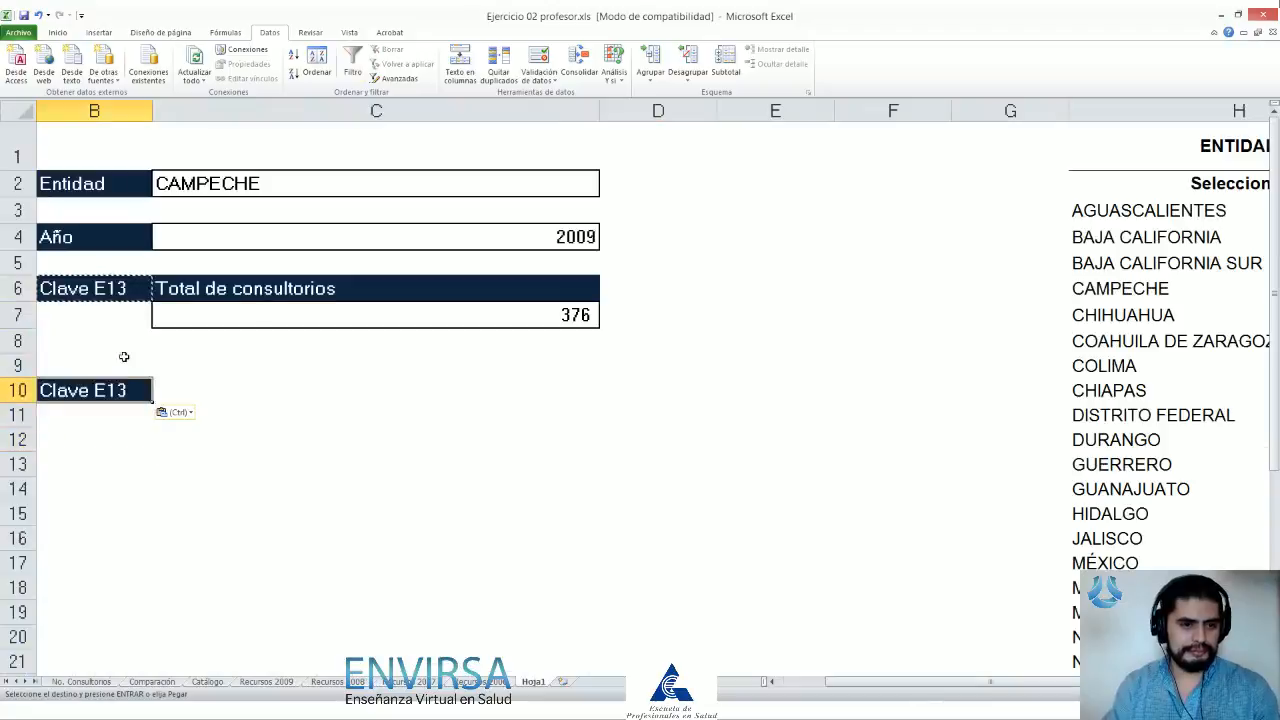
Step: Change the copied label in B10 to Clave E14
key(F2)
key(BackSpace)
text(4)
key(Return)
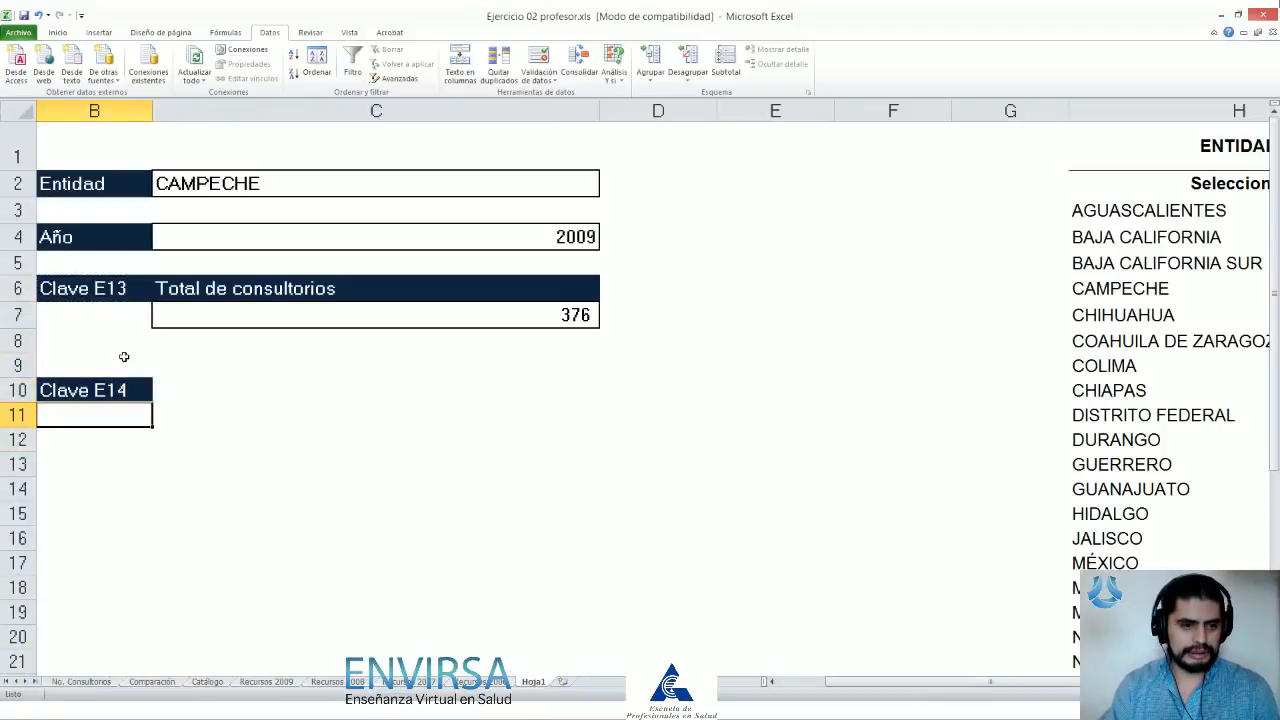
Step: Copy the Clave E14 label from B10 to cells B13 and B16
key(Down)
key(Down)
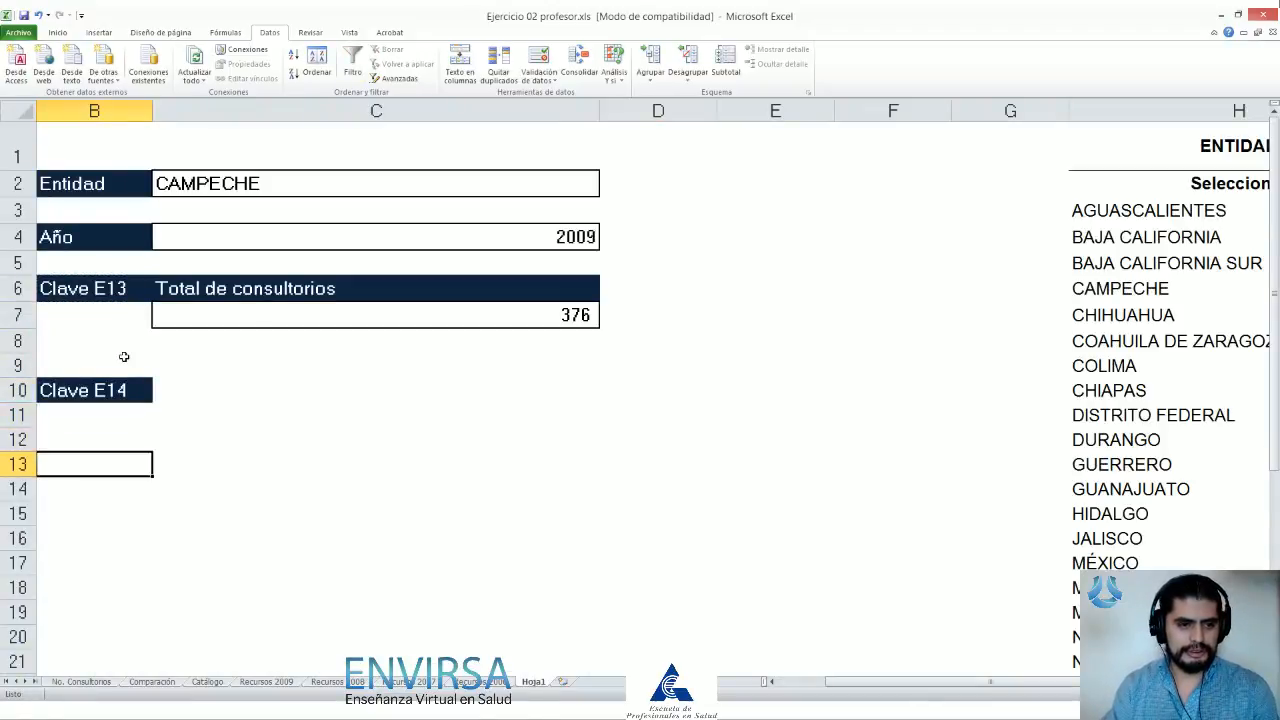
key(Up)
key(Up)
key(Up)
key(ctrl+c)
key(Down)
key(Down)
key(Down)
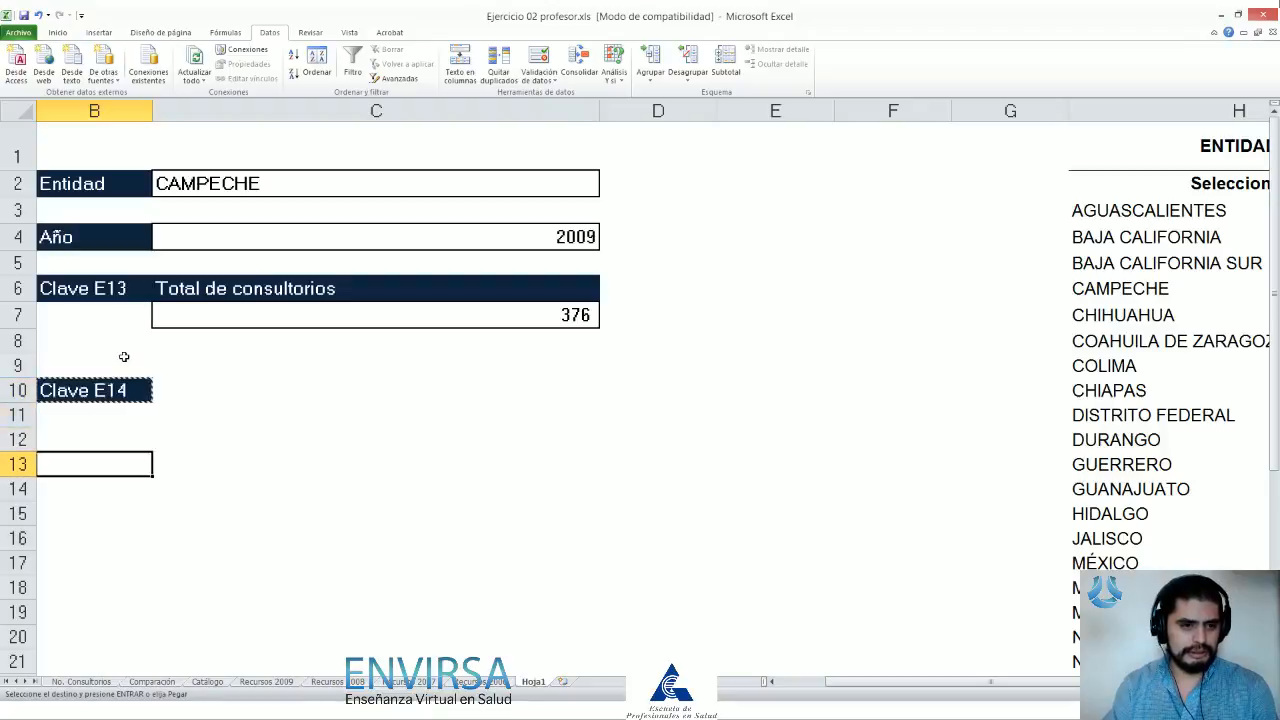
key(ctrl+v)
key(Down)
key(Down)
key(Down)
key(ctrl+v)
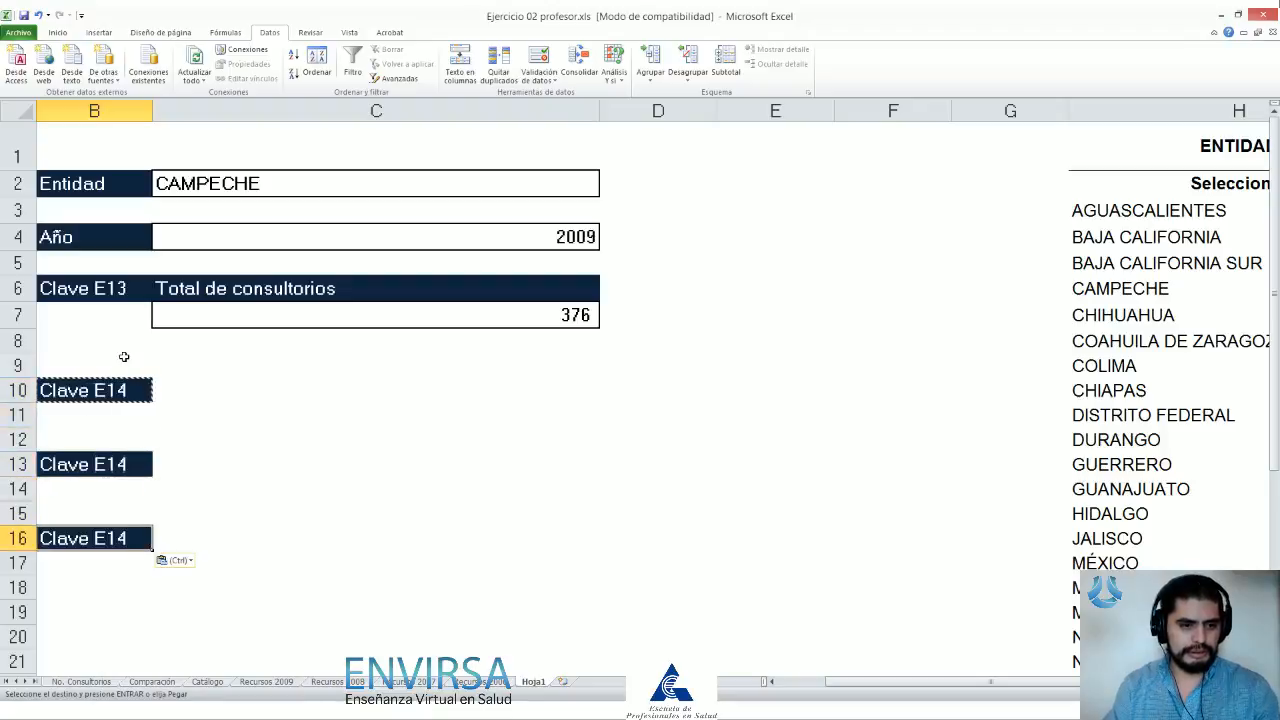
Step: Change the label in B16 to Clave E24
key(F2)
key(Left)
key(BackSpace)
text(2)
key(Return)
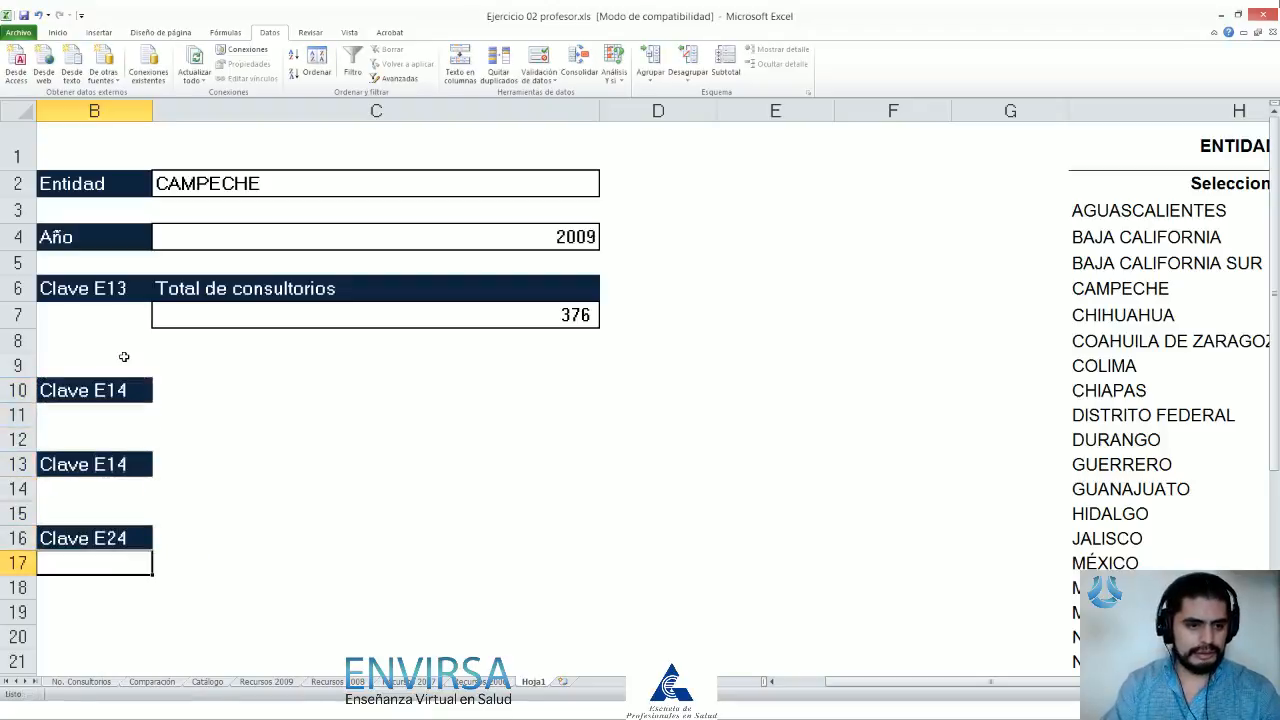
Step: Change the label in B13 to Clave E15
key(Up)
key(Up)
key(Up)
key(Up)
key(F2)
key(BackSpace)
text(5)
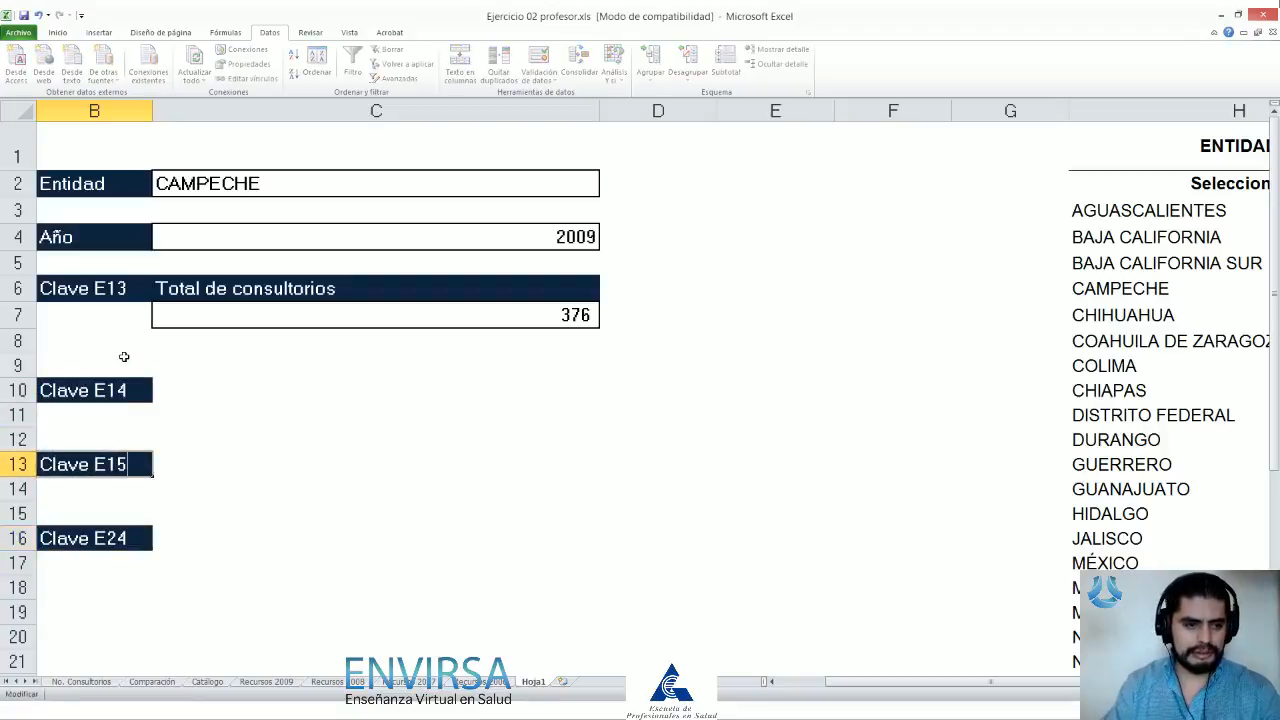
key(Return)
Step: Copy the Clave E24 label from B16 to cell B19
key(Down)
key(Down)
key(ctrl+c)
key(Down)
key(Down)
key(Down)
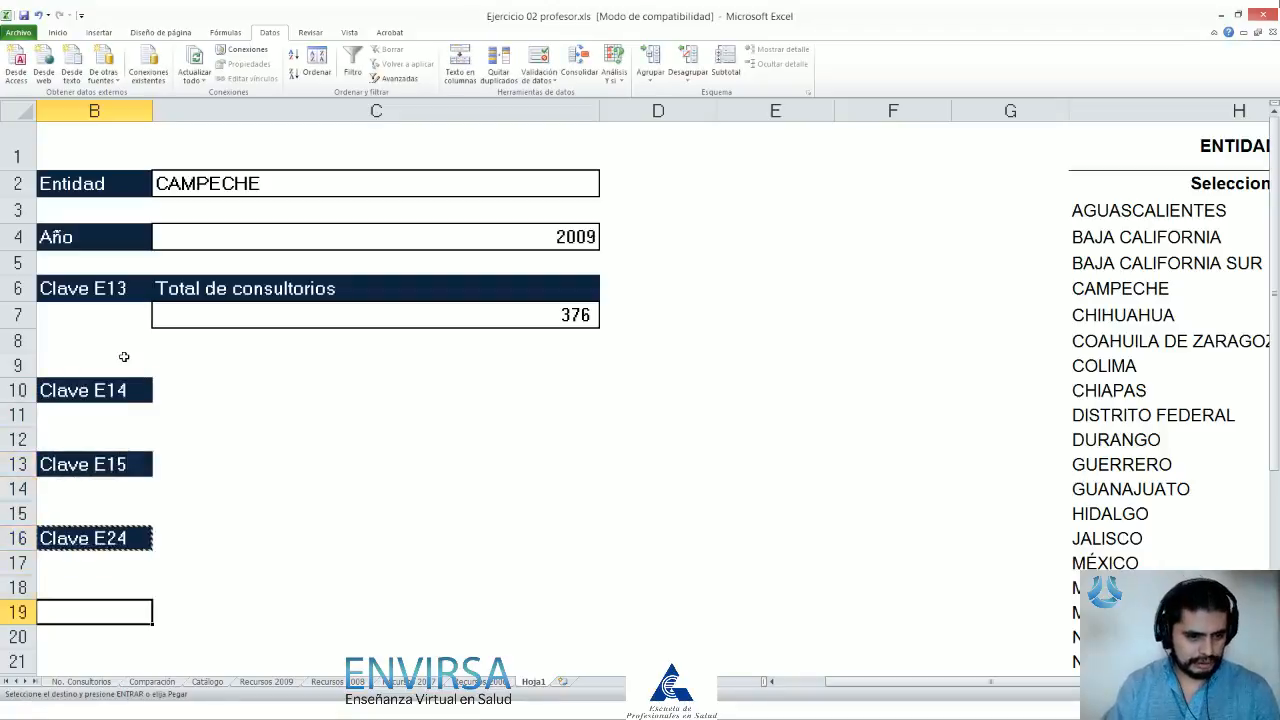
key(Return)
Step: Check the last key heading on the No. Consultorios sheet and return to Hoja1
key(ctrl+Page_Up)
key(ctrl+Page_Up)
key(ctrl+Page_Up)
key(ctrl+Page_Up)
key(ctrl+Page_Up)
key(ctrl+Page_Up)
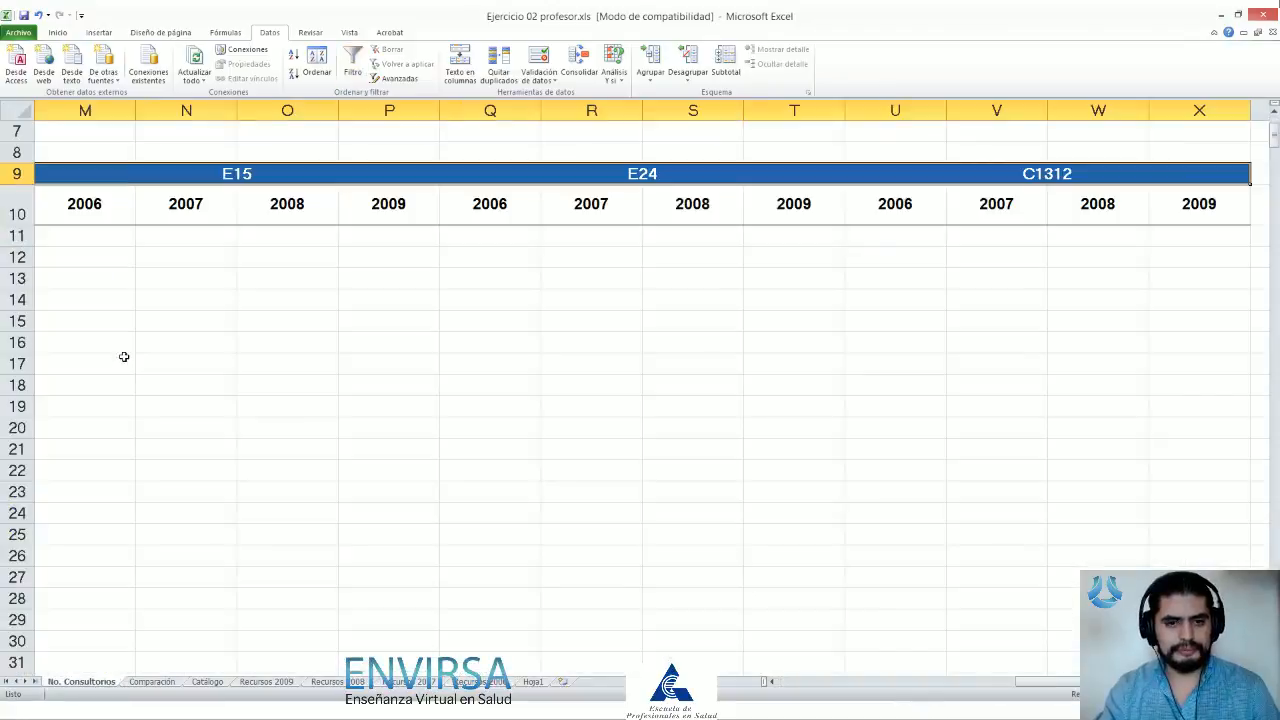
key(ctrl+Page_Down)
key(ctrl+Page_Down)
key(ctrl+Page_Down)
key(ctrl+Page_Down)
key(ctrl+Page_Down)
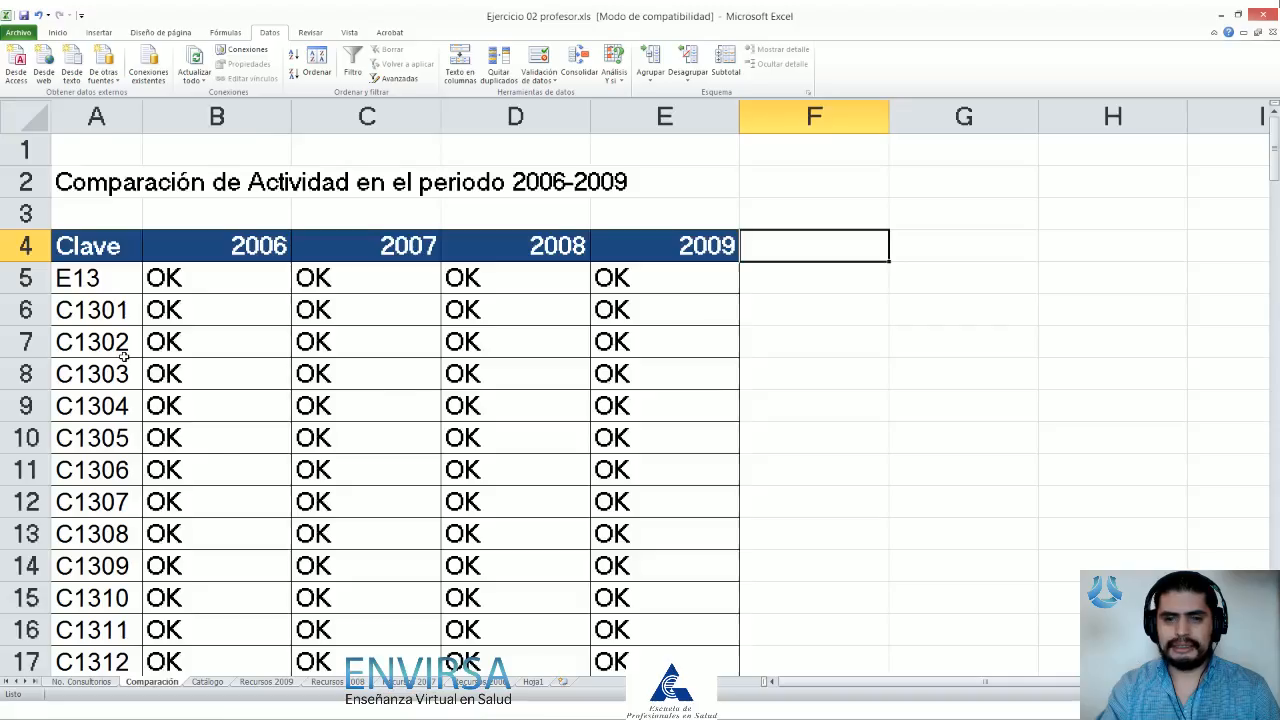
key(ctrl+Page_Down)
key(ctrl+Page_Down)
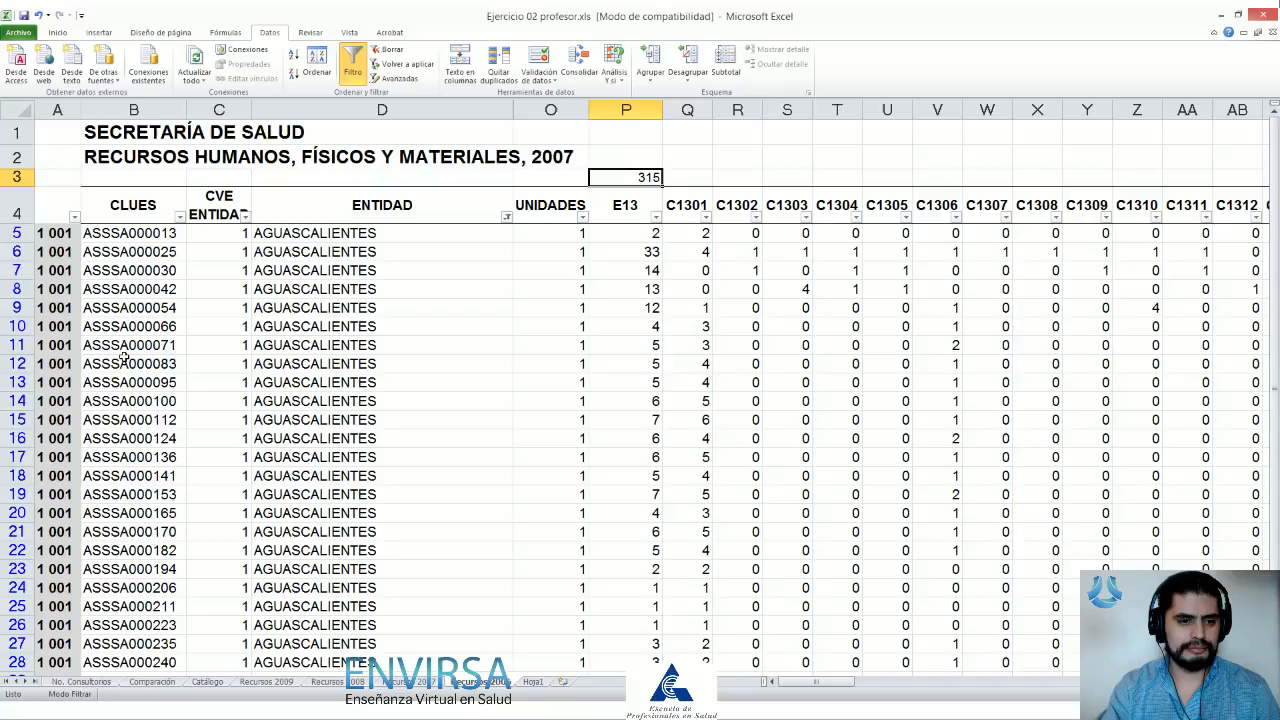
Step: Change the copied label in B19 to Clave C1312
key(F2)
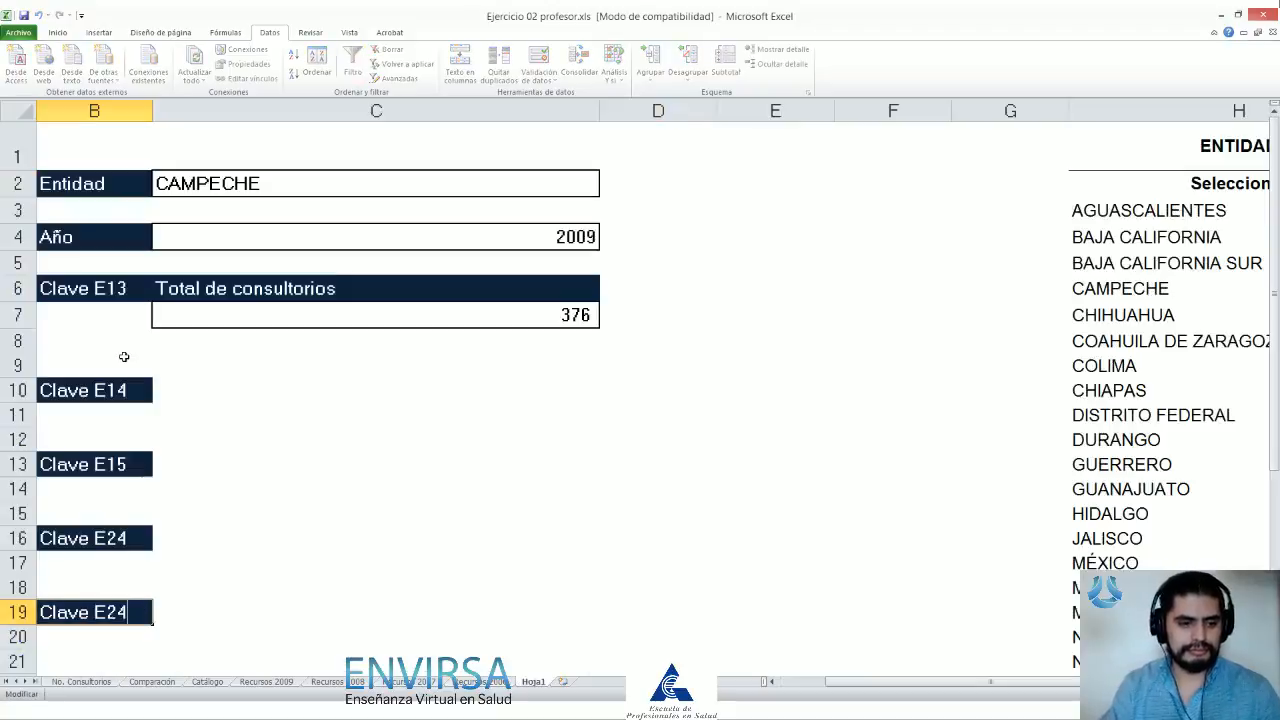
key(BackSpace)
key(BackSpace)
key(BackSpace)
text(C1312)
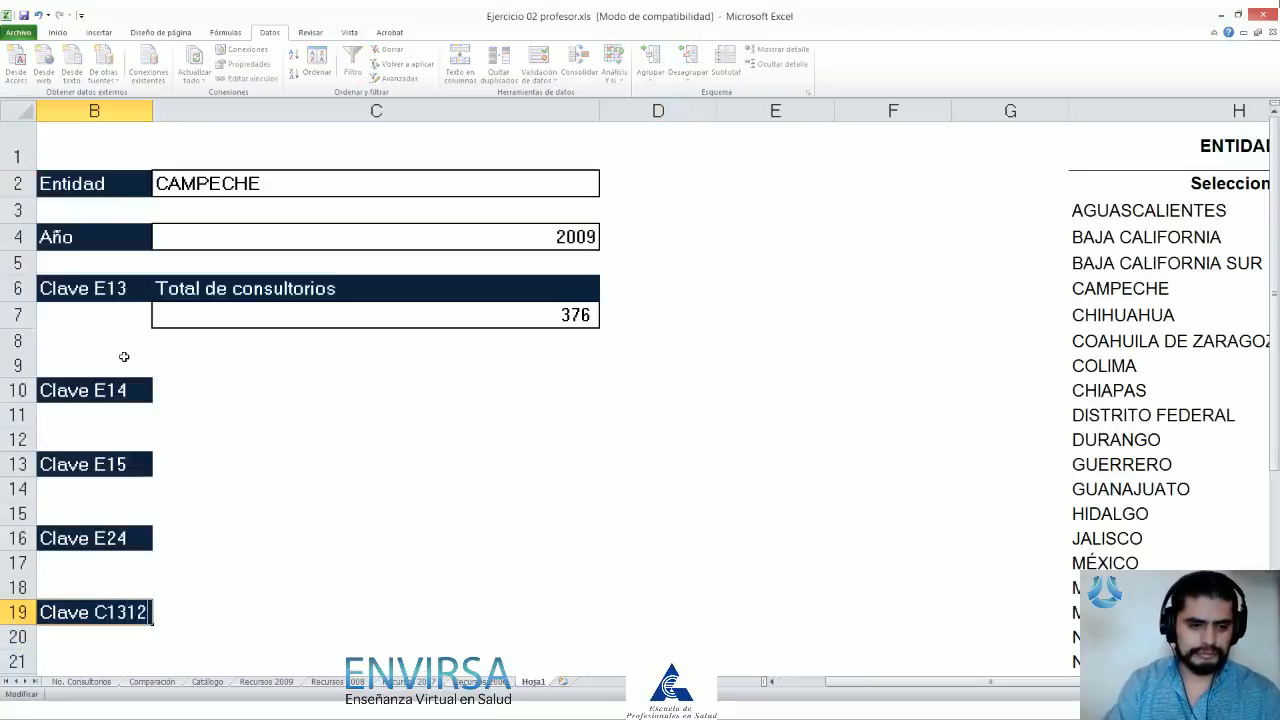
key(Return)
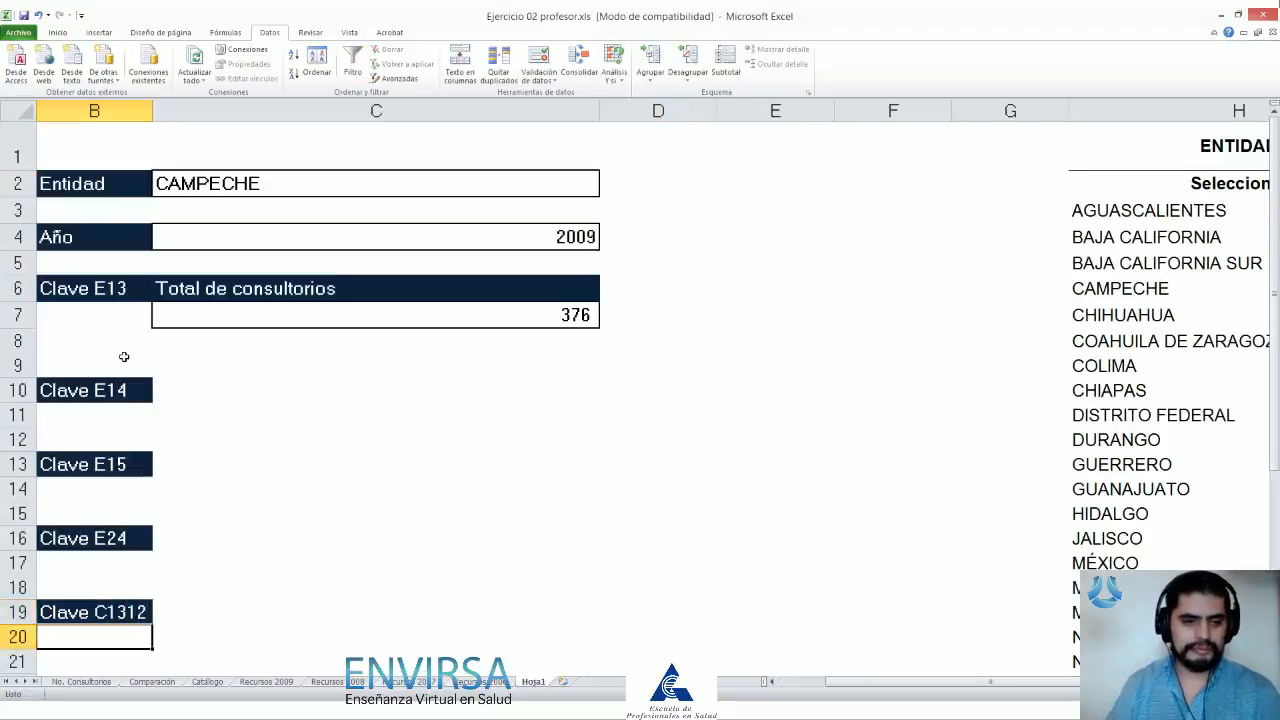
Step: Review the E13 total in C7 and the cells beside the E14, E15, E24 and C1312 labels
click(582, 314)
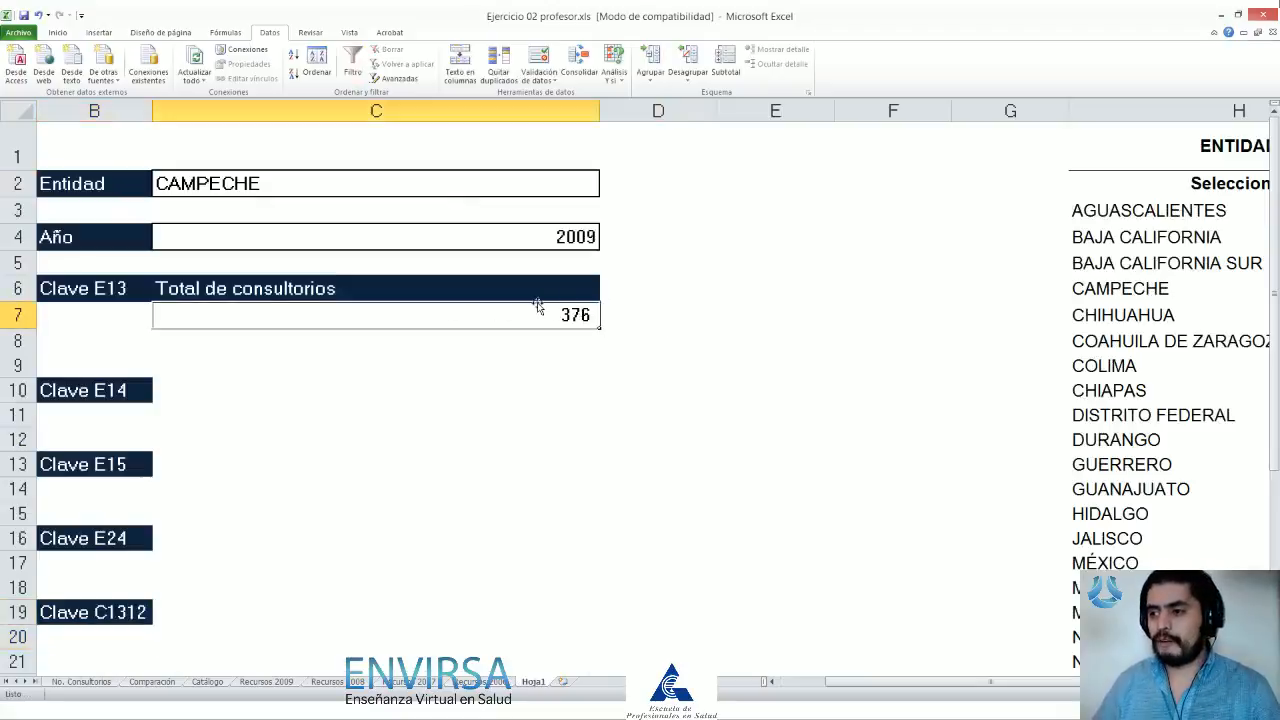
click(192, 396)
click(196, 465)
click(210, 546)
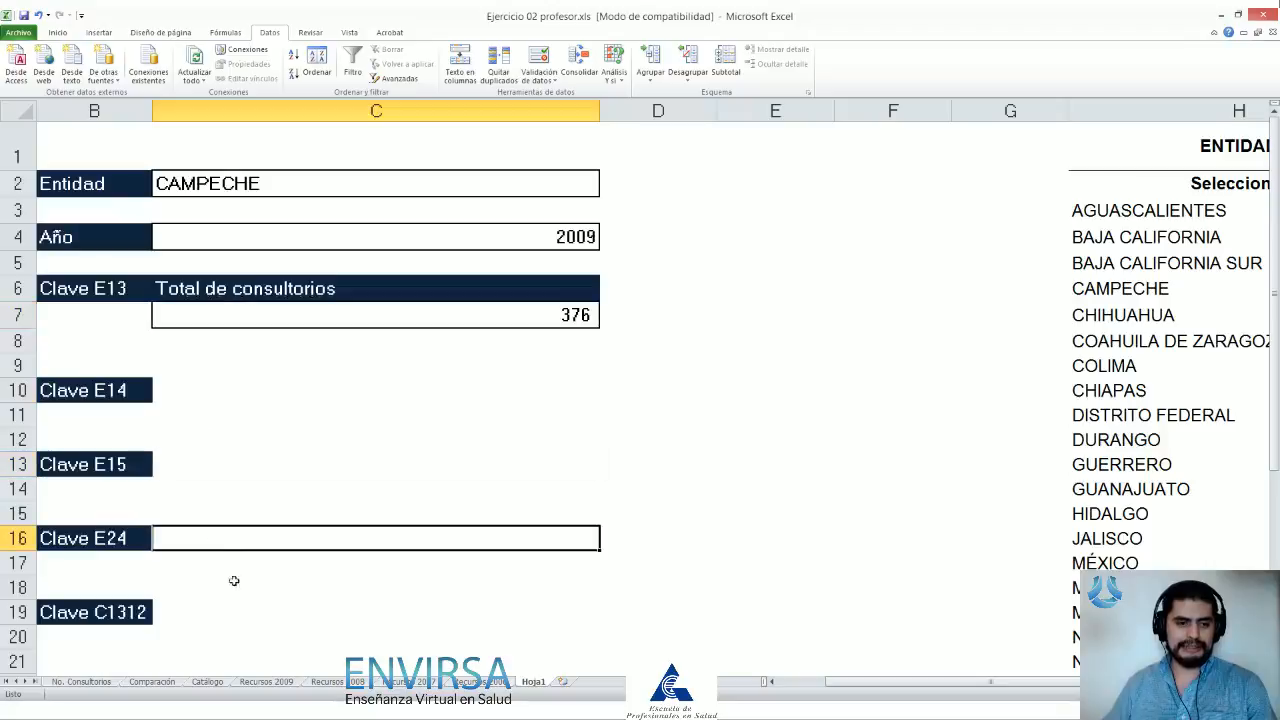
click(237, 613)
Step: Reset both the Entidad and Año selections to Seleccionar
click(370, 182)
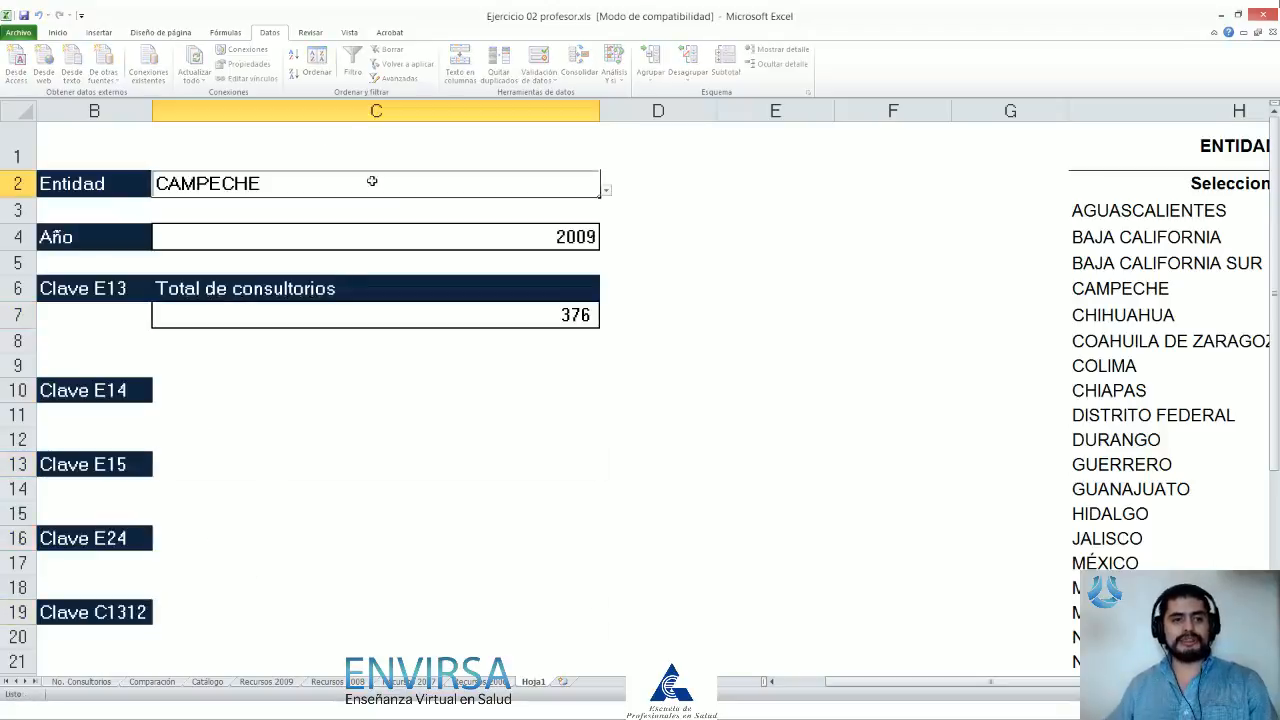
click(605, 190)
scroll(590, 240, up, 2)
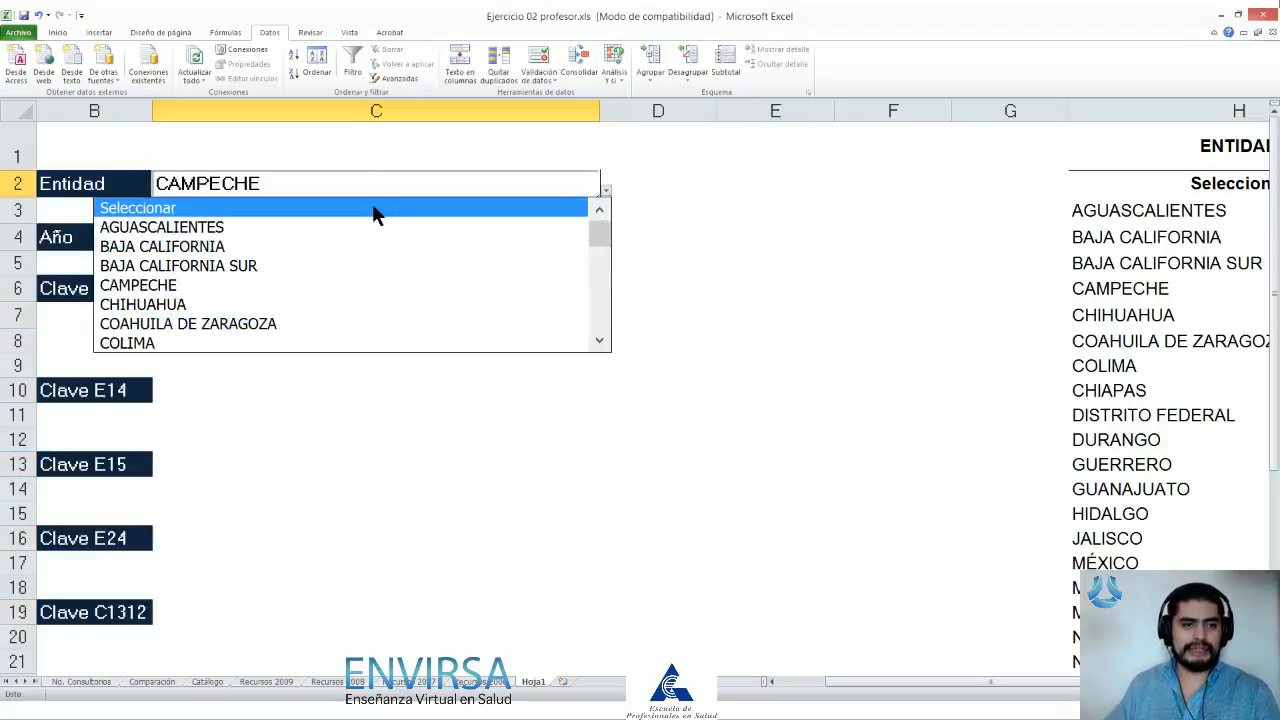
click(372, 208)
click(595, 238)
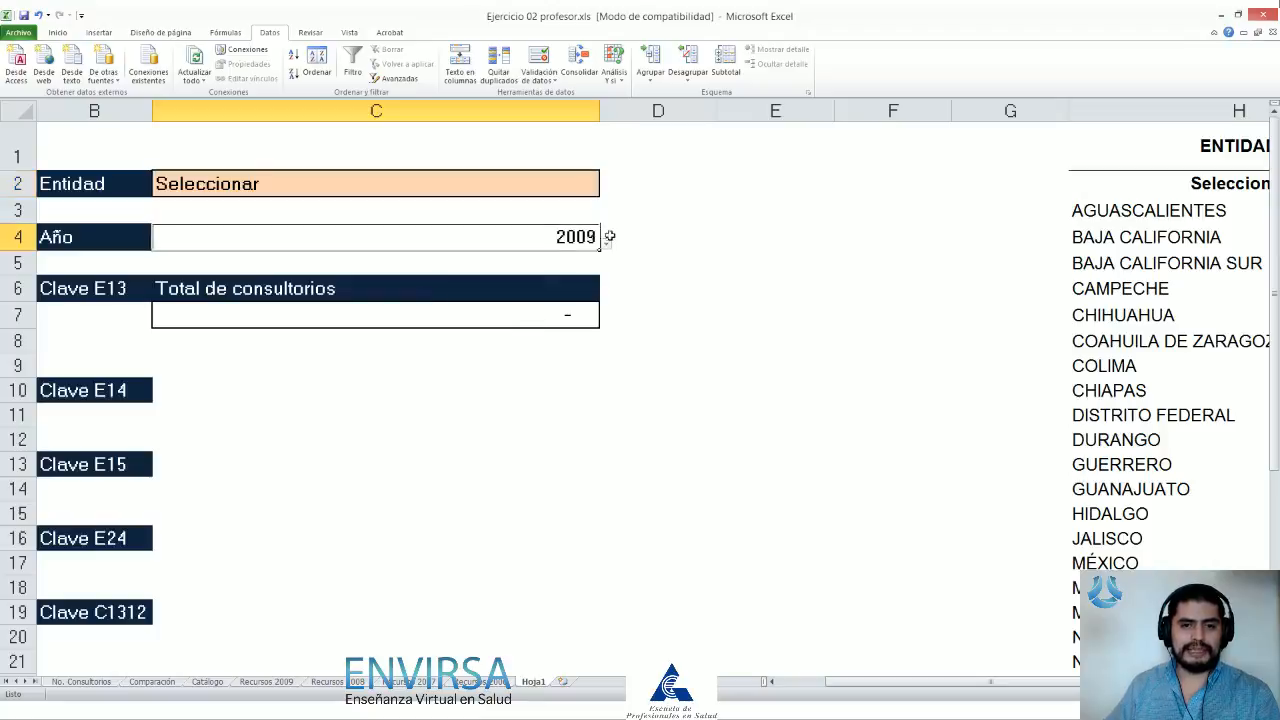
click(605, 243)
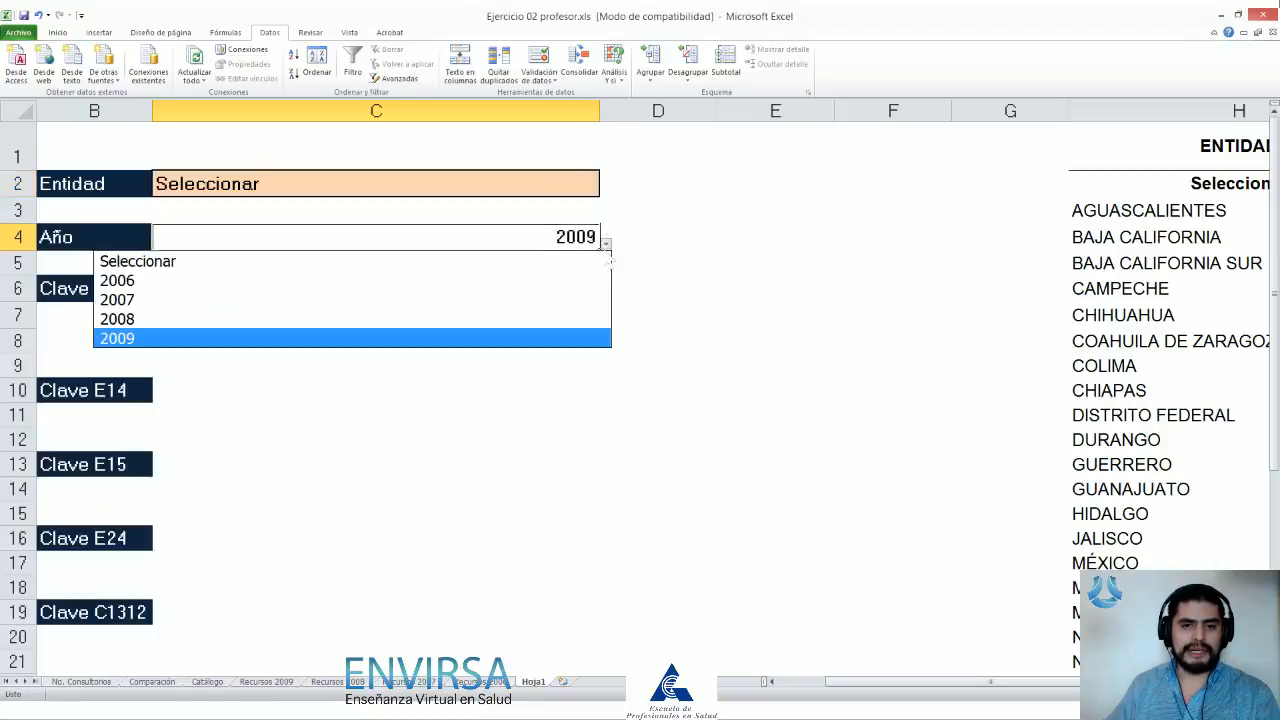
click(430, 262)
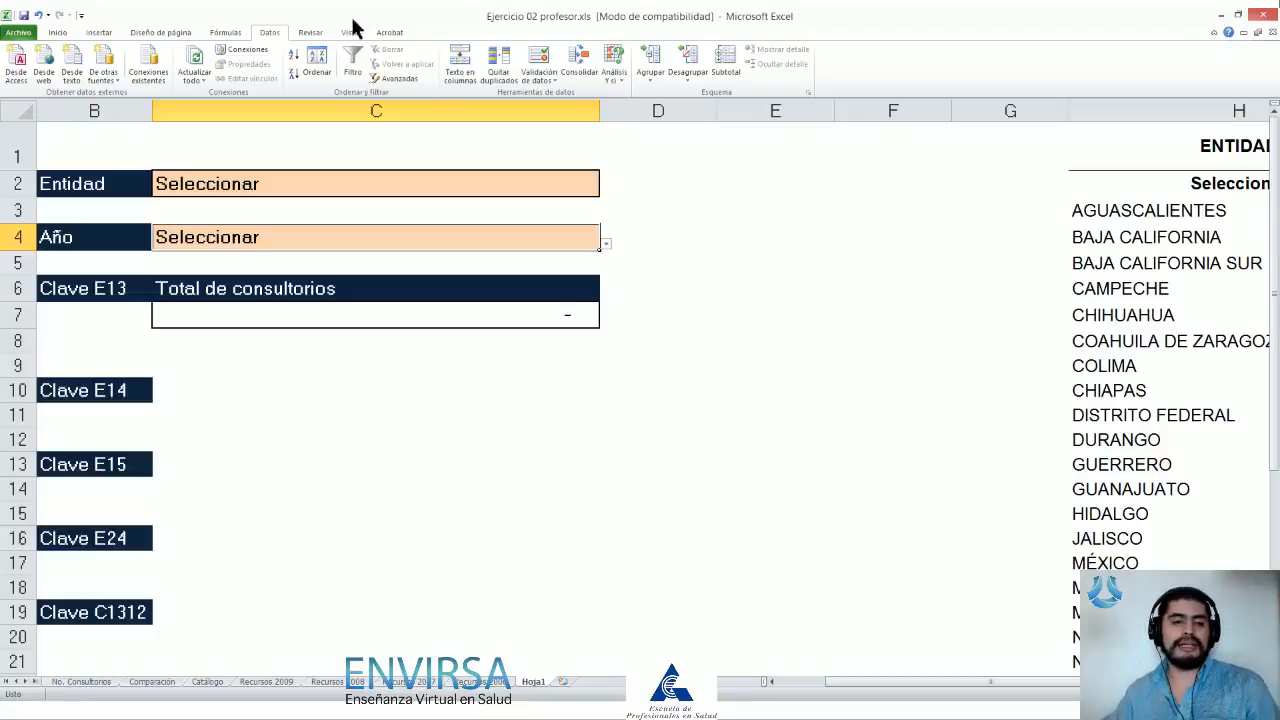
Step: Set Entidad to BAJA CALIFORNIA and Año to 2007
click(108, 390)
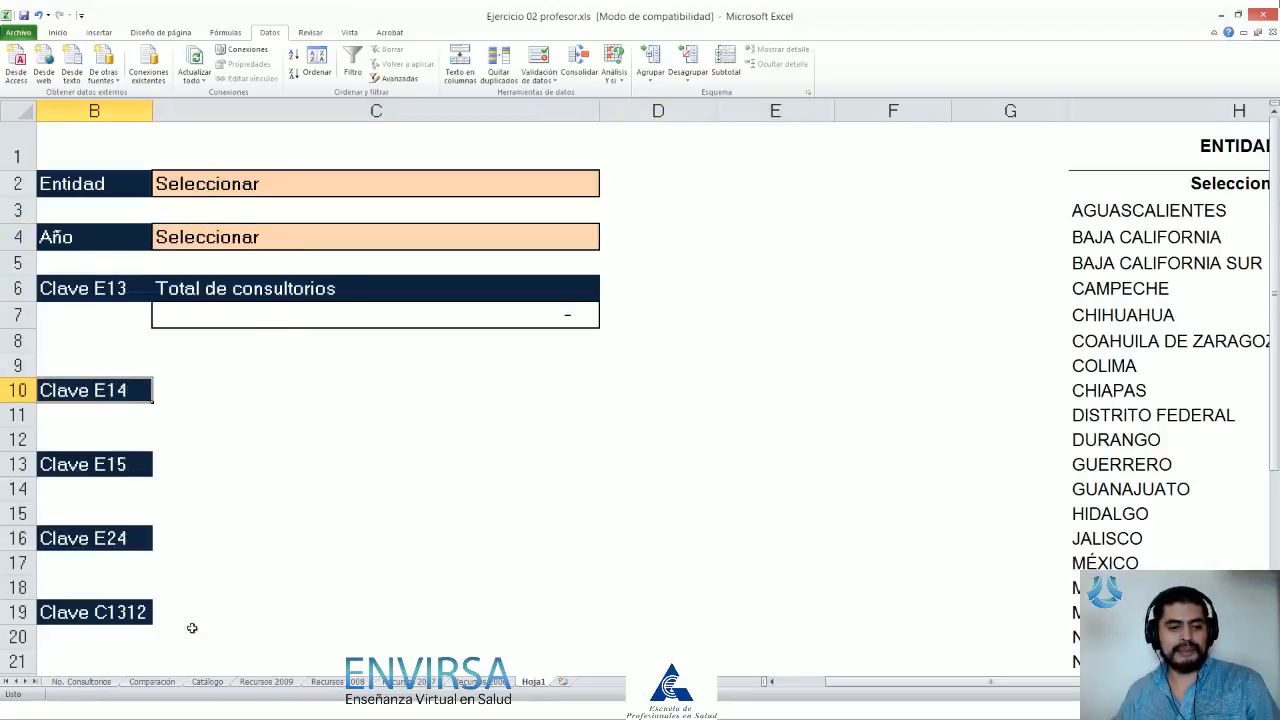
click(576, 184)
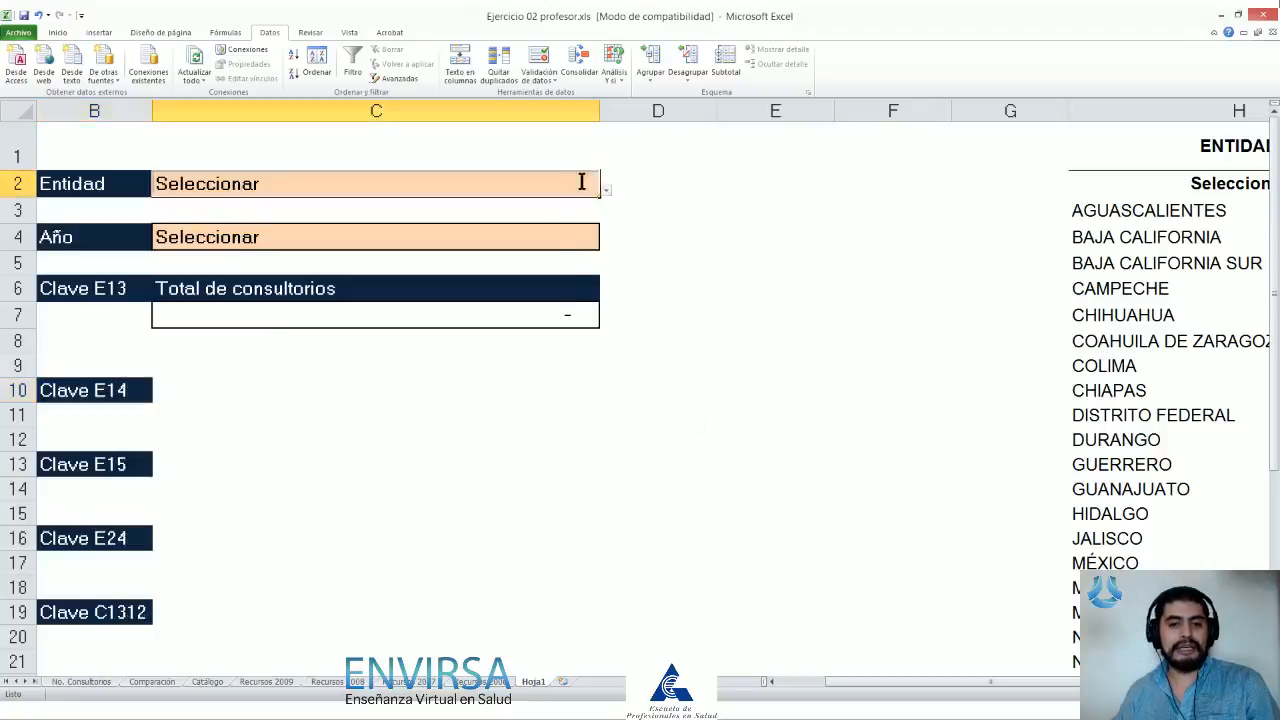
click(605, 190)
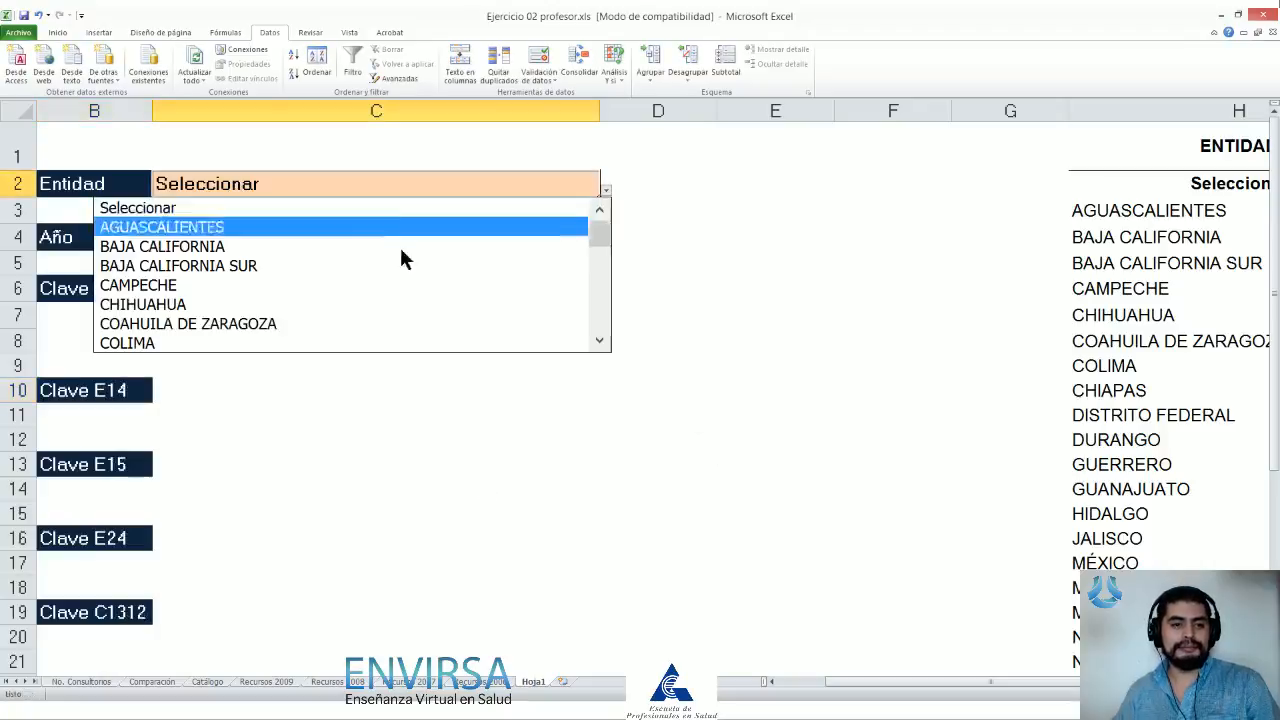
click(400, 247)
click(330, 239)
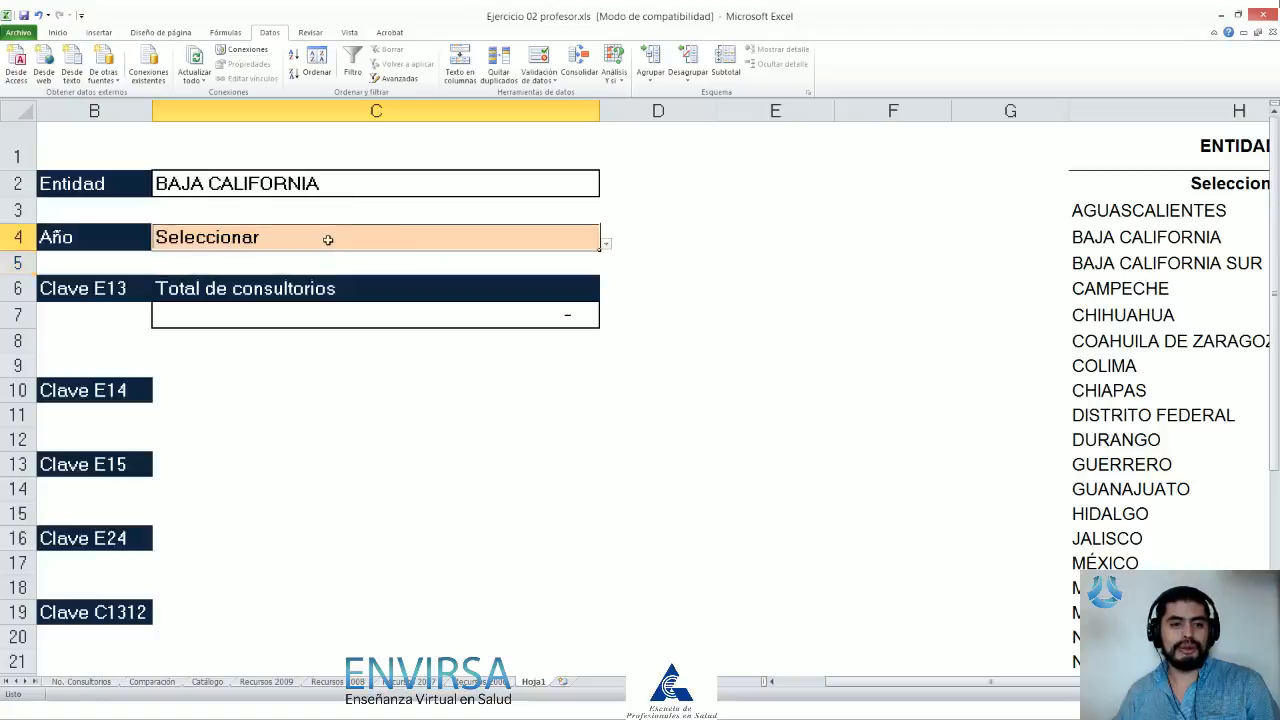
click(605, 243)
click(573, 297)
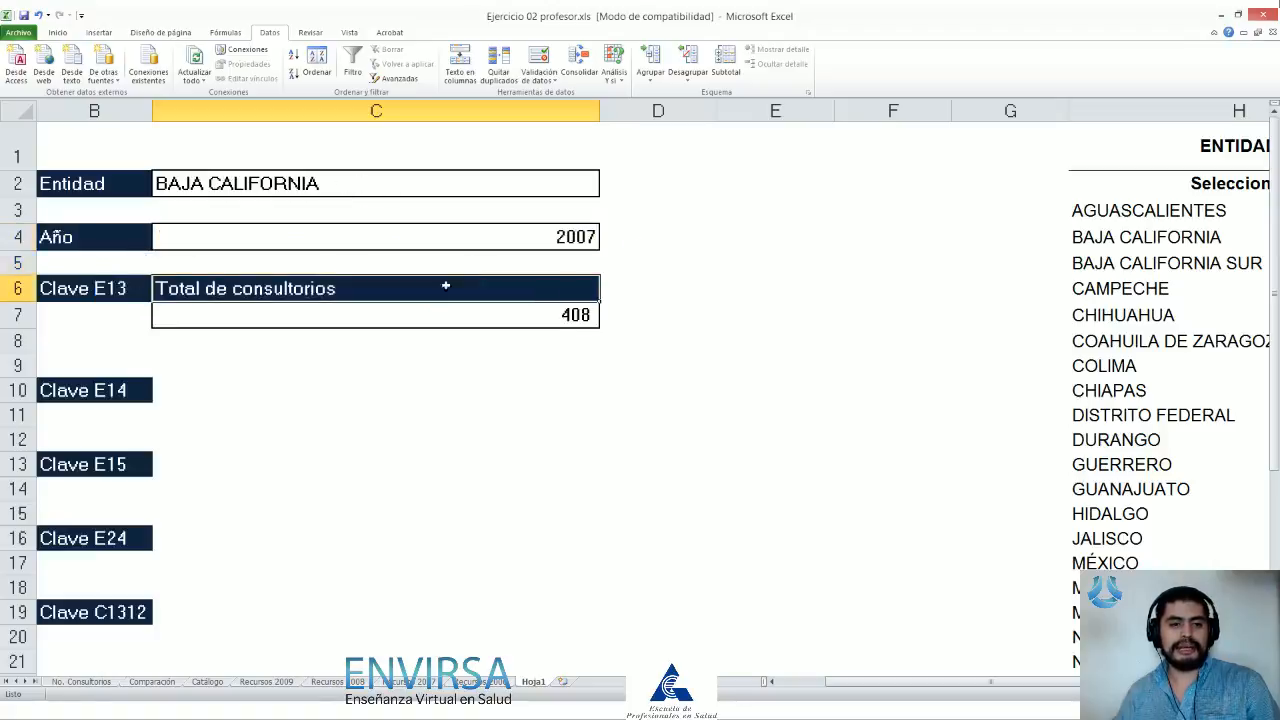
click(573, 237)
click(605, 241)
click(569, 295)
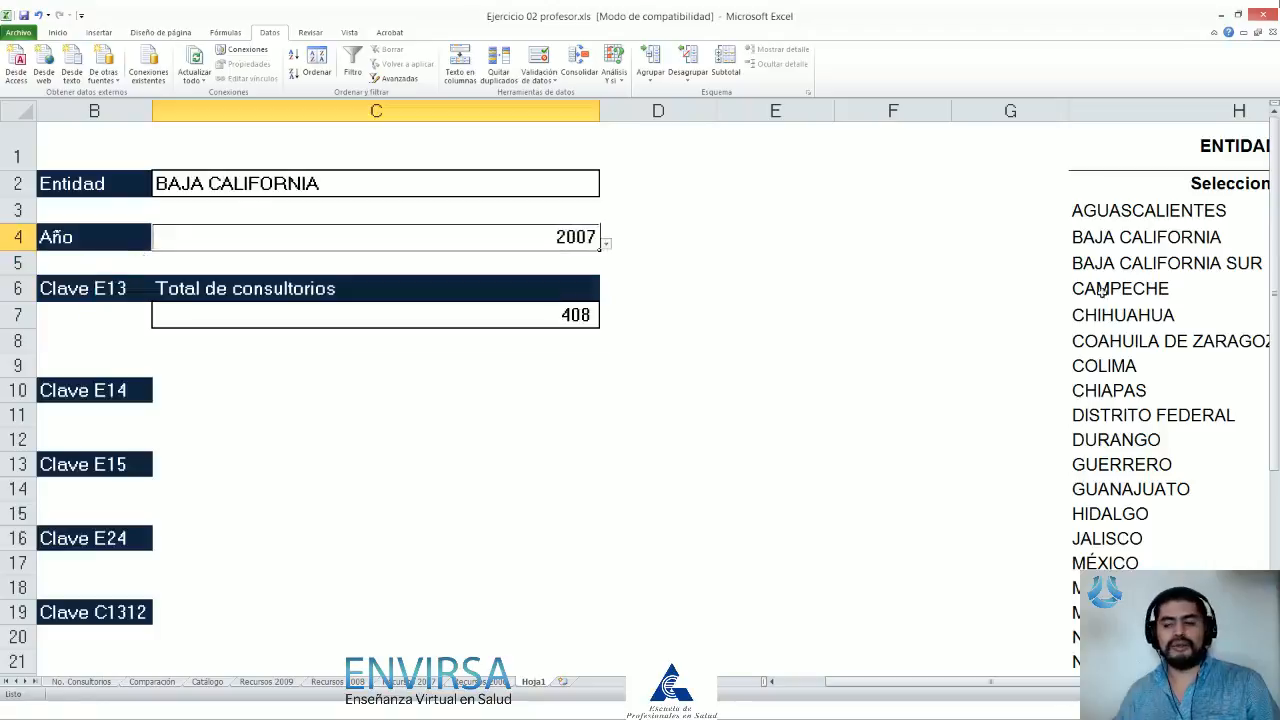
Step: Change the Entidad selection in C2 to GUANAJUATO
click(546, 181)
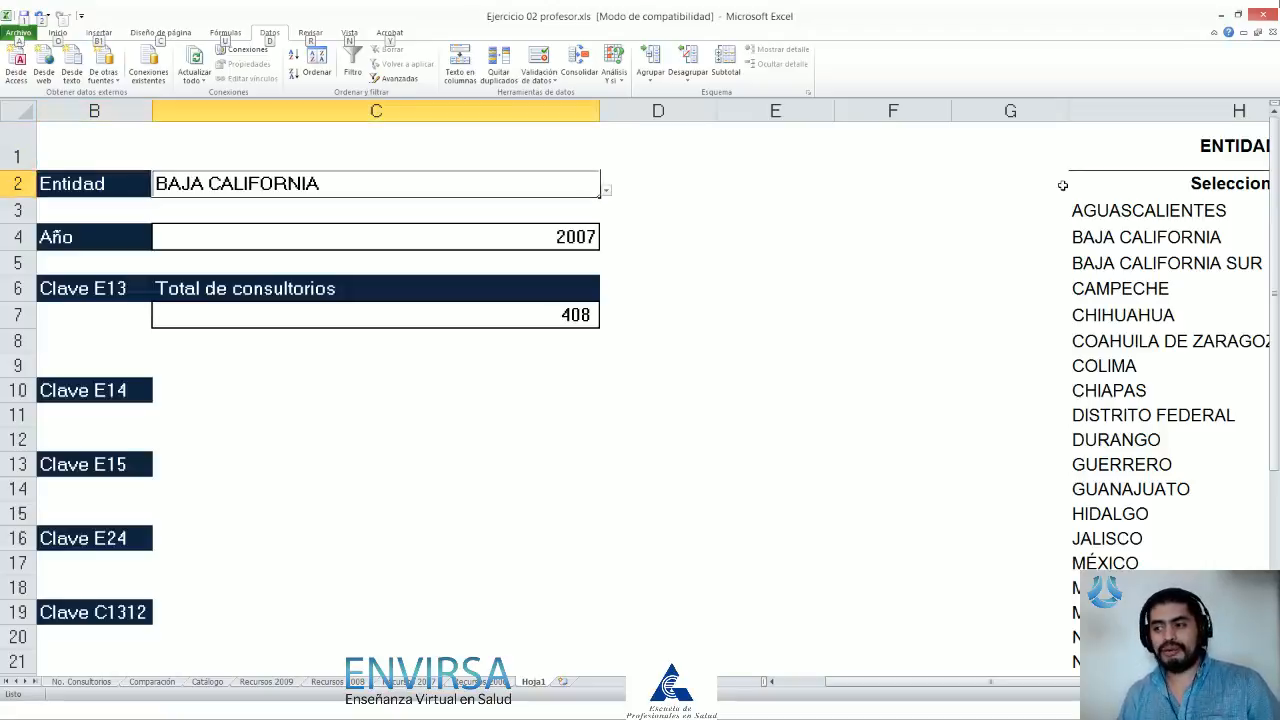
key(alt+Down)
key(Down)
key(Down)
key(Down)
key(Down)
key(Down)
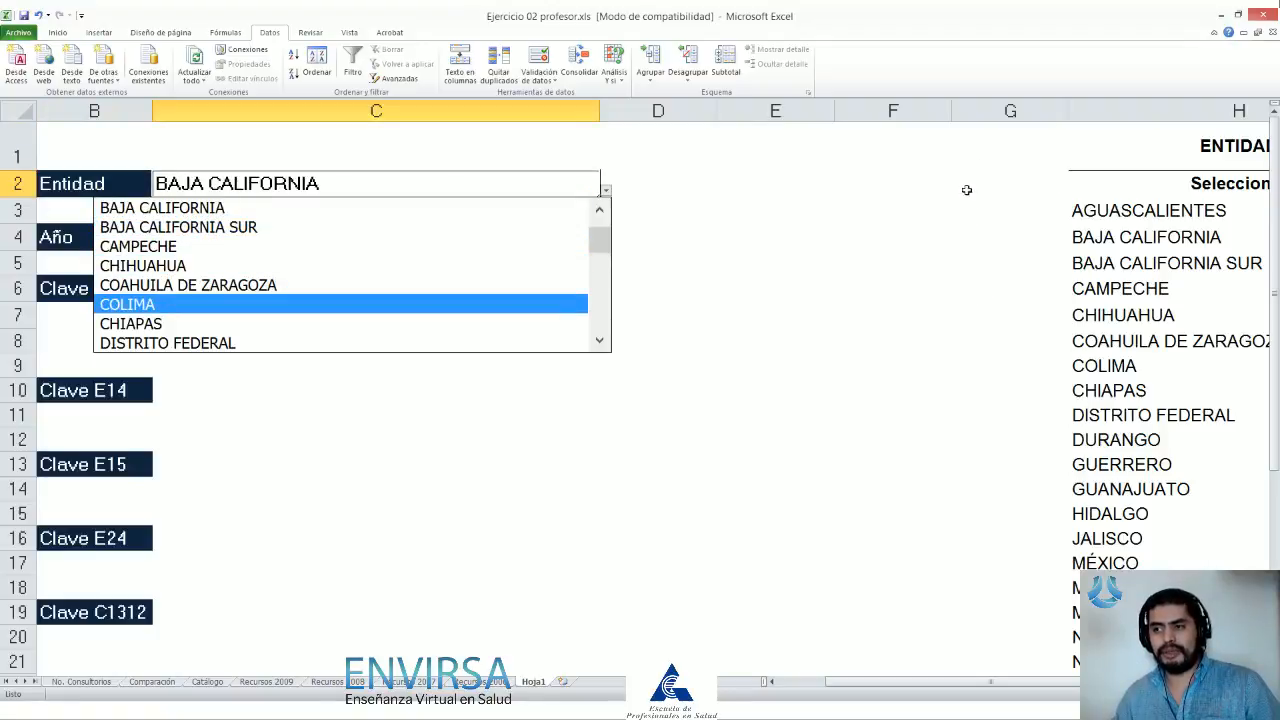
key(Up)
key(Up)
key(Up)
key(Up)
key(Up)
key(Up)
key(Up)
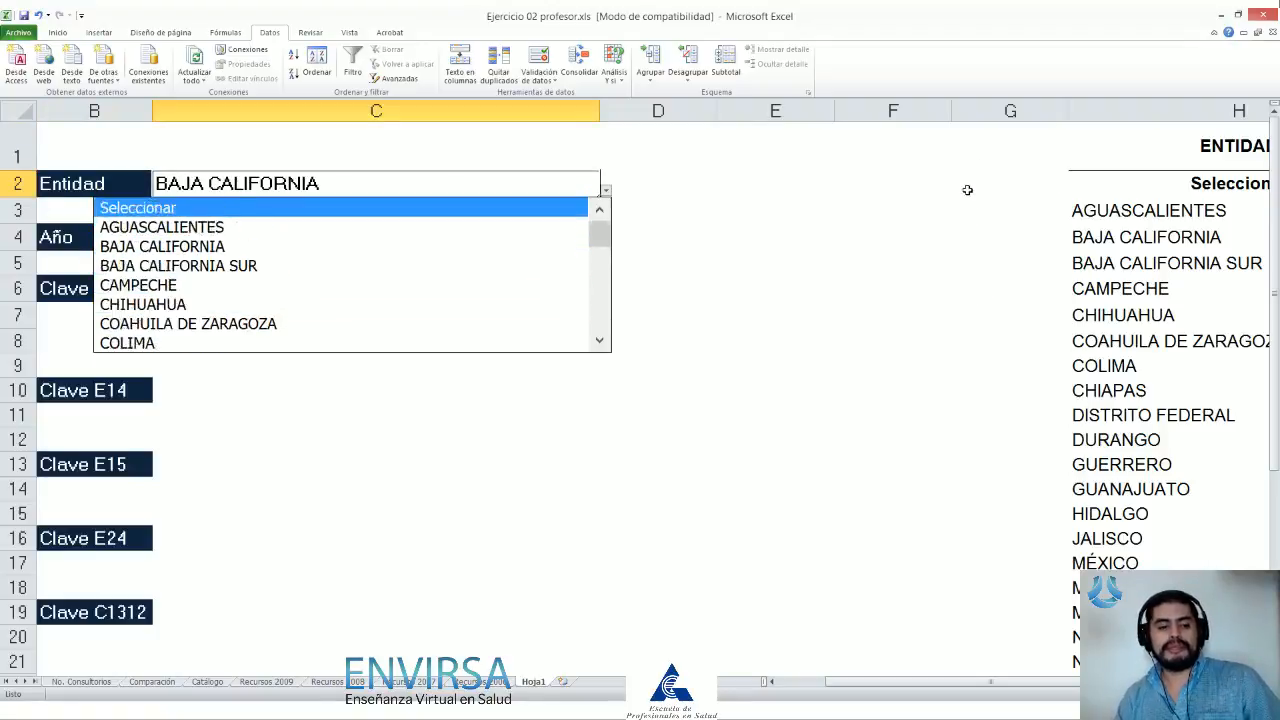
key(Down)
key(Down)
key(Down)
key(Down)
key(Down)
key(Down)
key(Down)
key(Down)
key(Down)
key(Down)
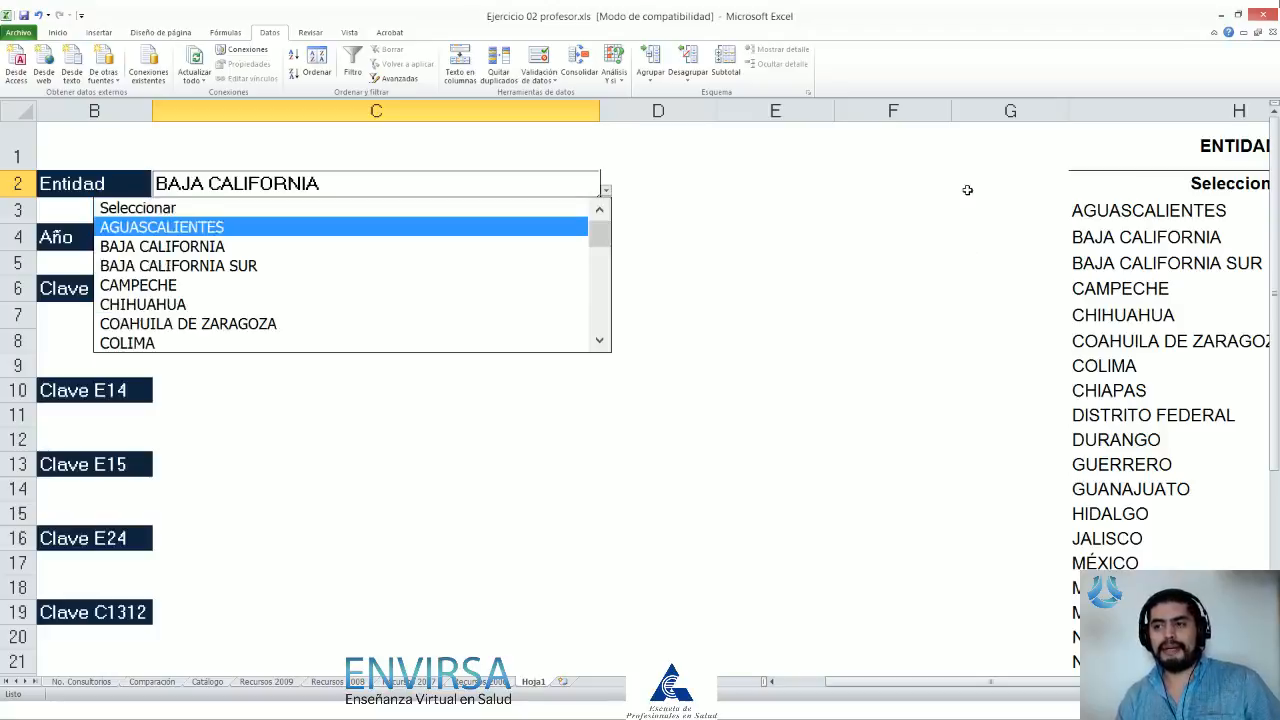
key(Up)
key(Up)
key(Up)
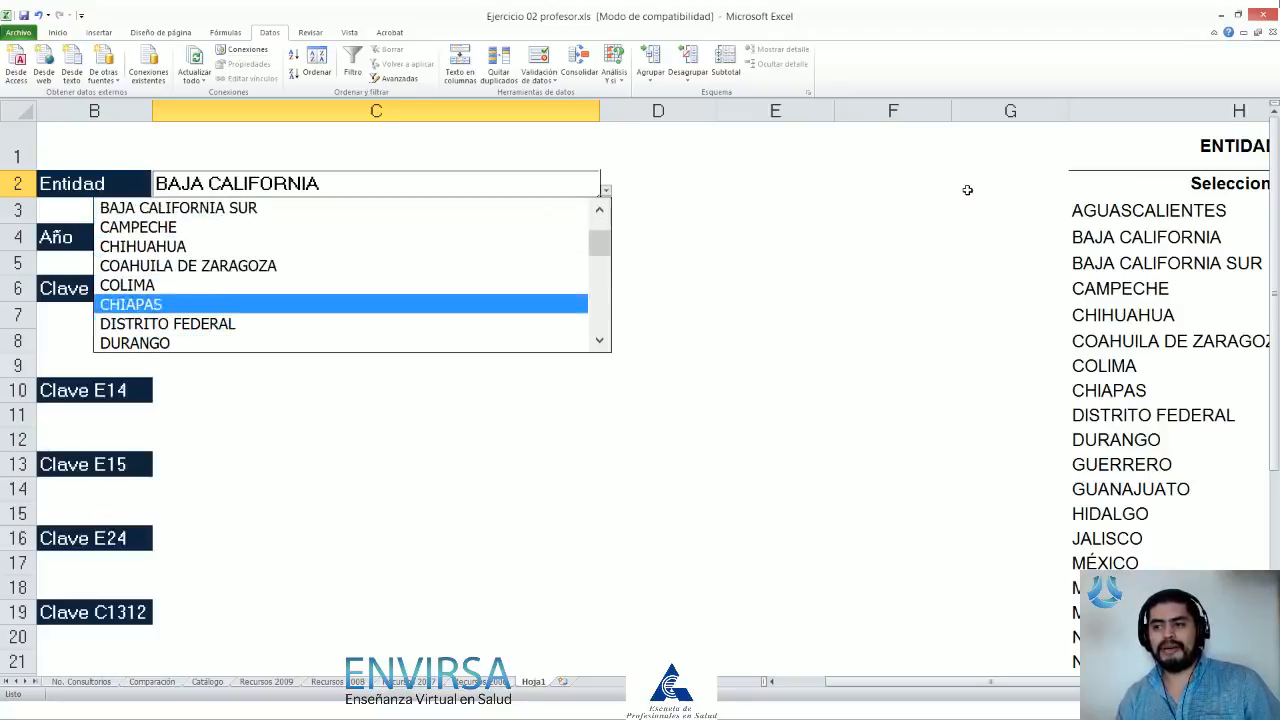
key(Down)
key(Down)
key(Down)
key(Down)
key(Down)
key(Down)
key(Up)
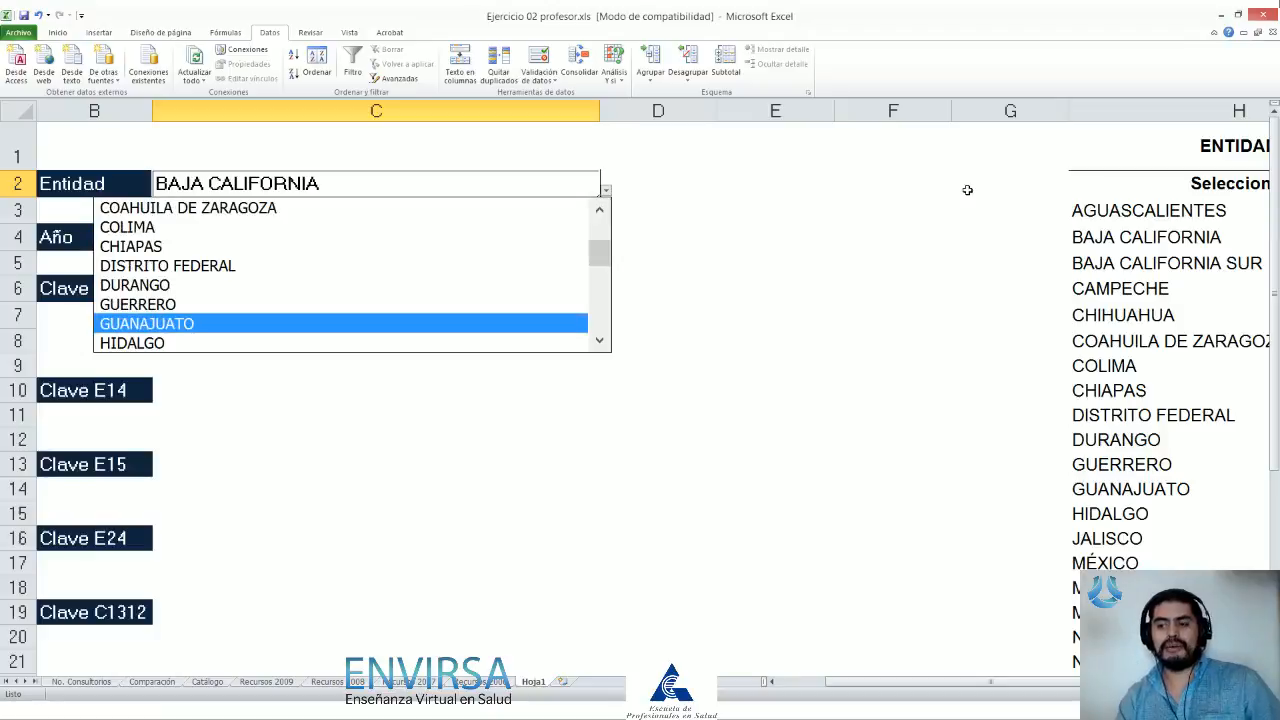
key(Return)
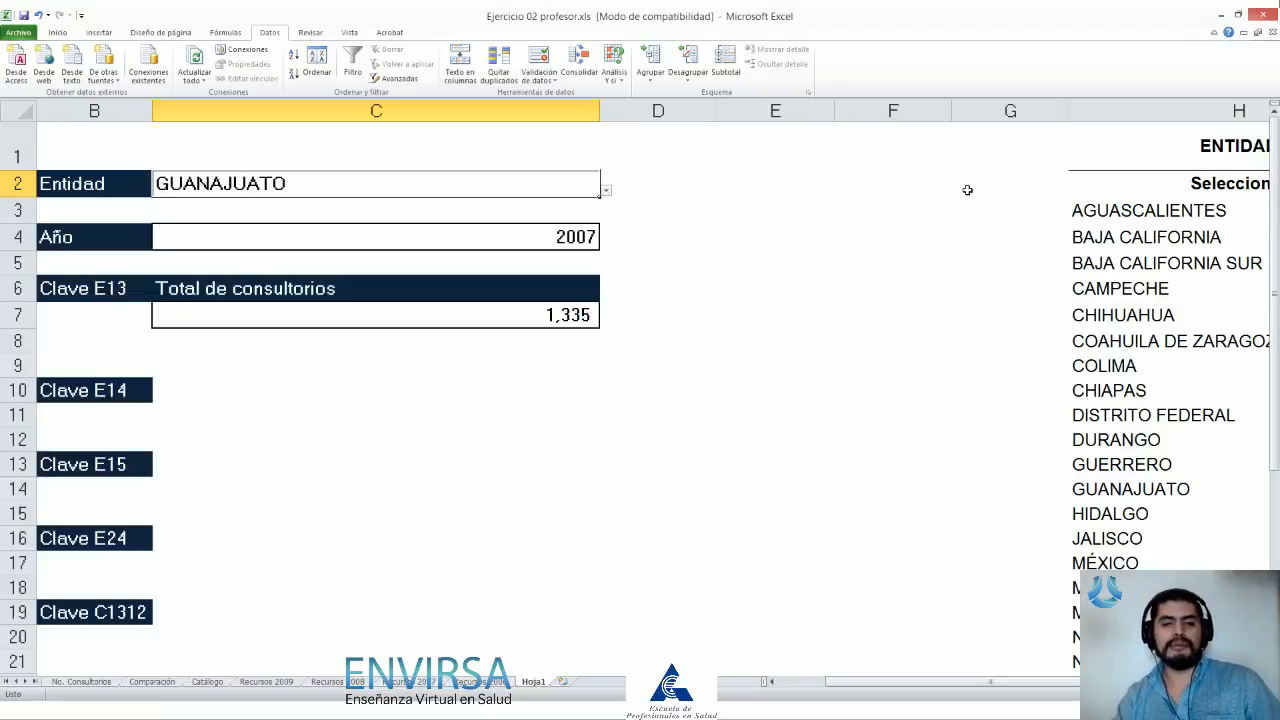
Step: Set the Año selection in C4 to 2009
key(Down)
key(Down)
key(alt+Down)
key(Down)
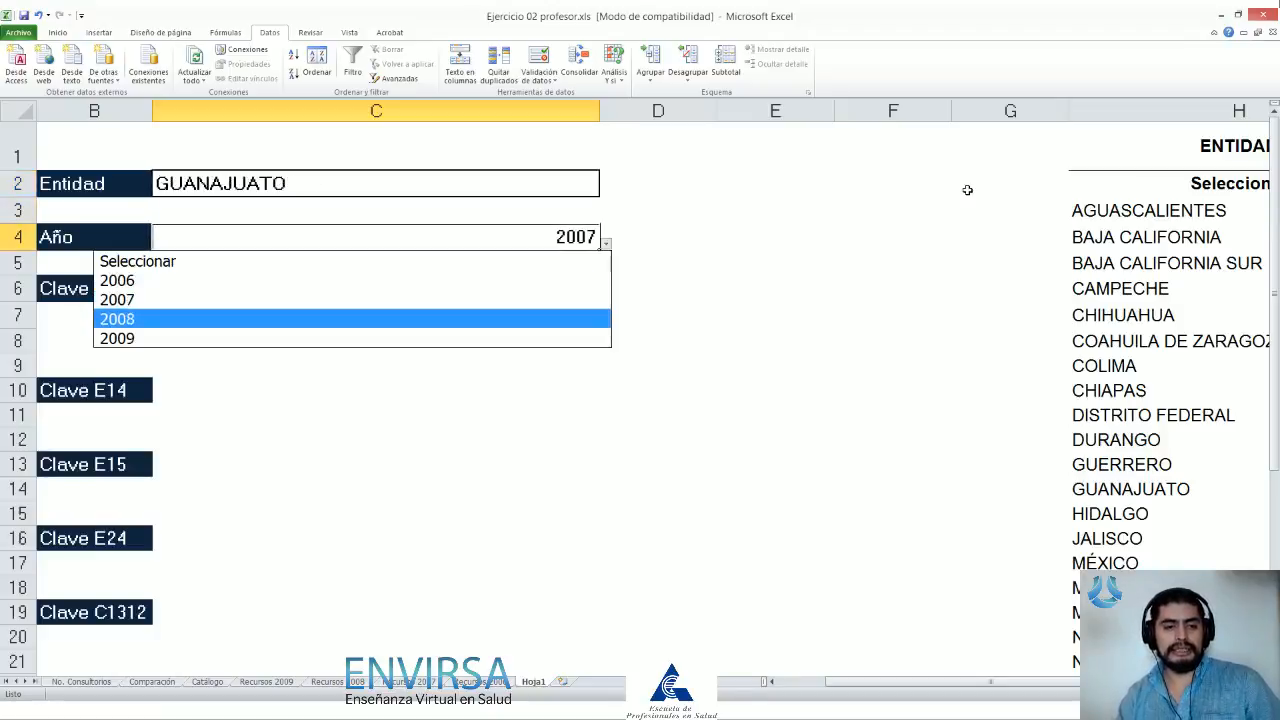
key(Down)
key(Return)
key(alt+Down)
key(Up)
key(Up)
key(Up)
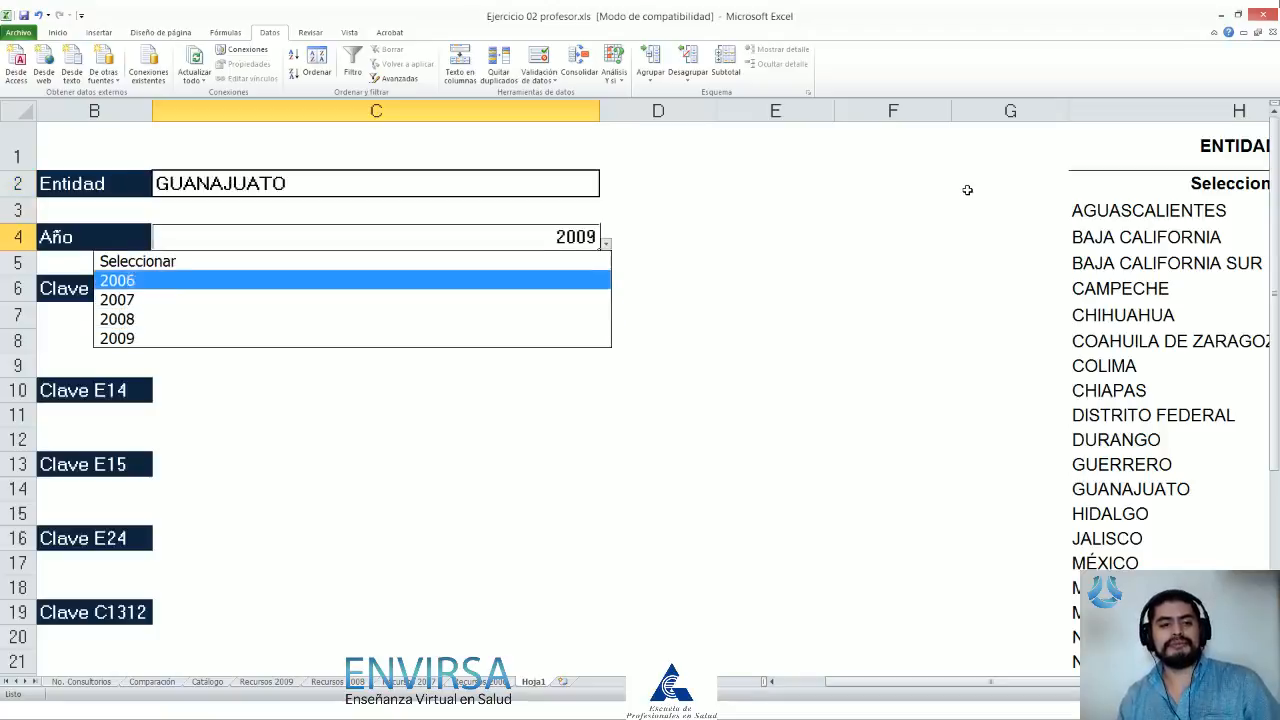
key(Escape)
Step: Review the Total de consultorios result in C7 and the empty column C cells beside the E14, E15, E24 and C1312 labels
key(Down)
key(Down)
key(Down)
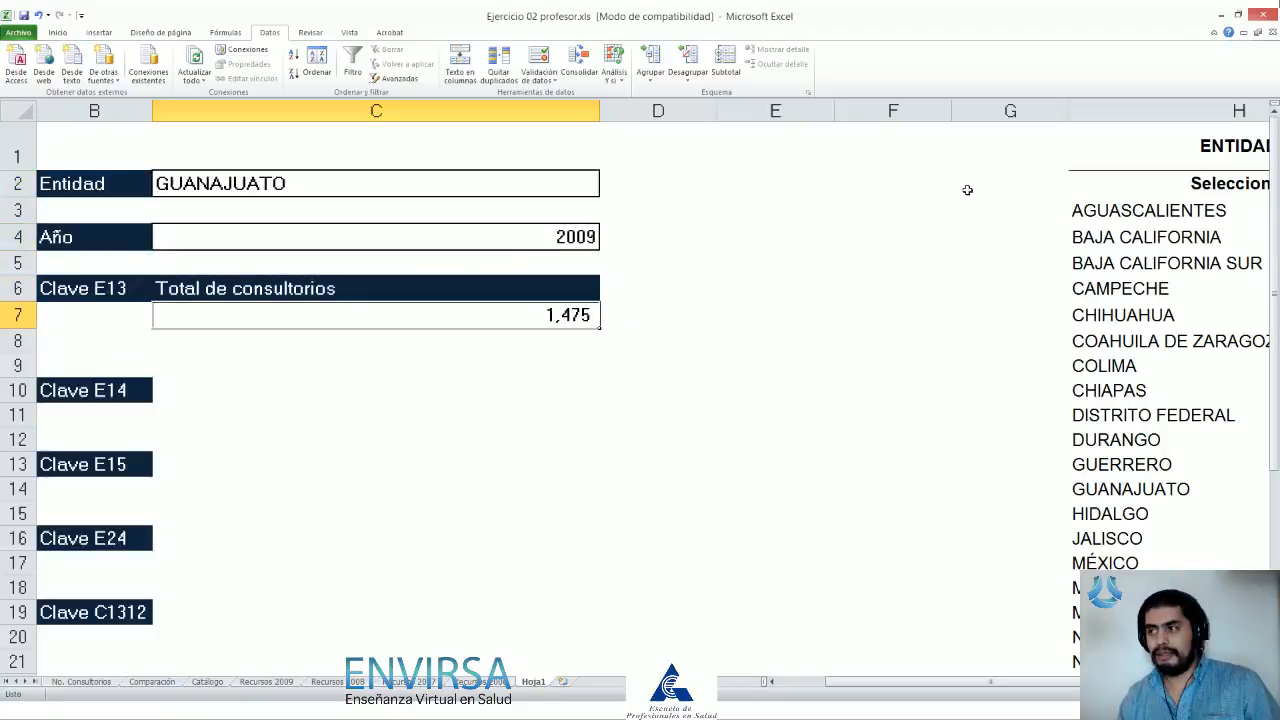
key(Down)
key(Down)
key(Down)
key(Down)
key(Down)
key(Down)
key(Down)
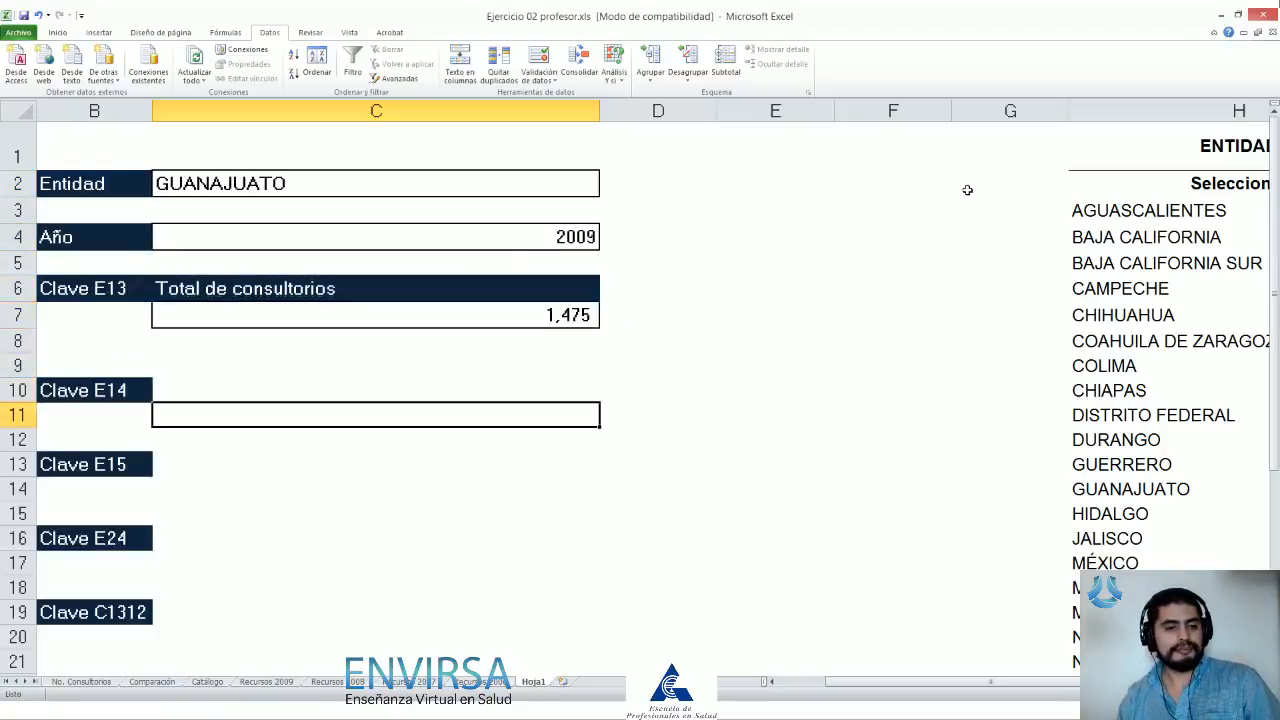
key(Down)
key(Down)
key(Down)
key(Down)
key(Down)
key(Down)
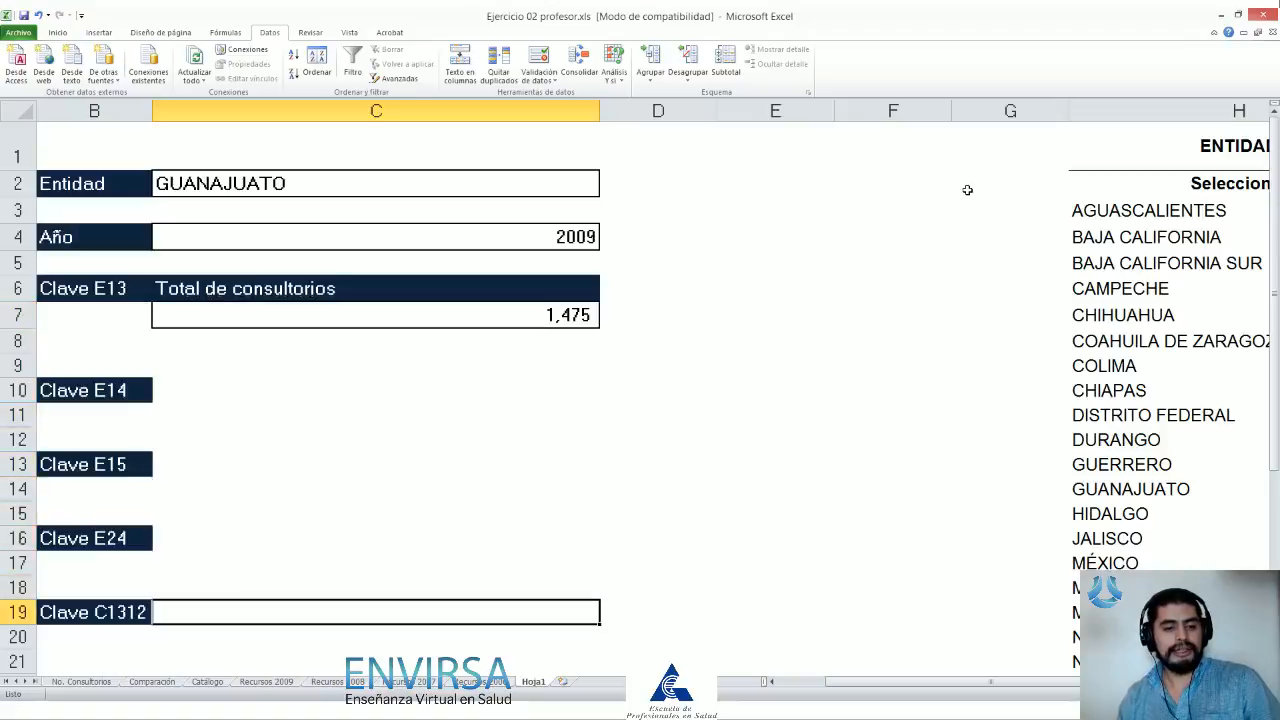
key(Up)
key(Up)
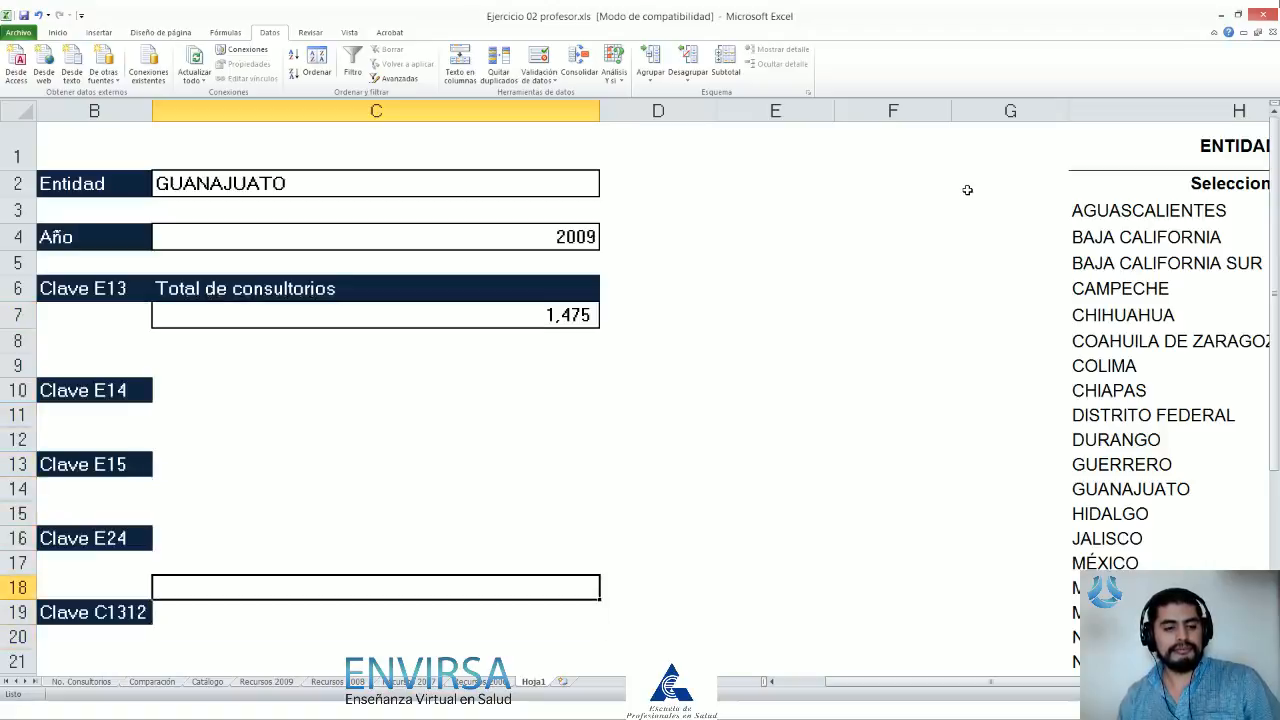
key(Down)
key(Down)
key(Up)
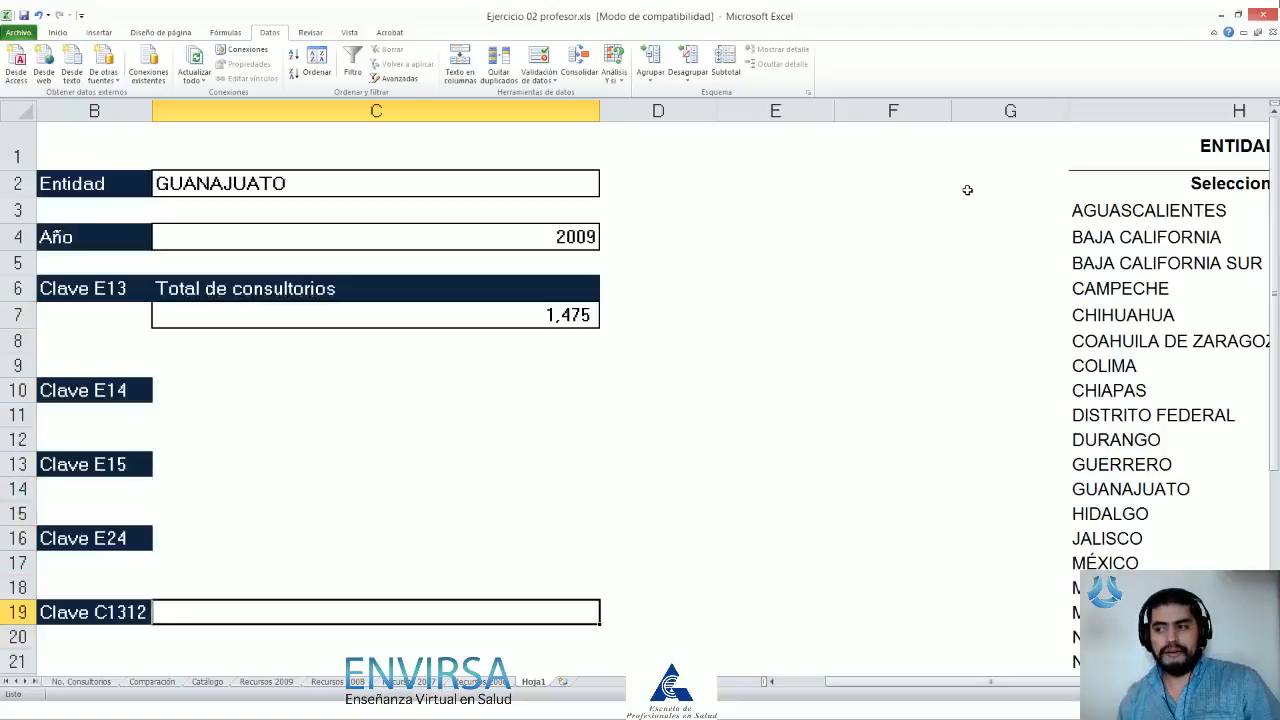